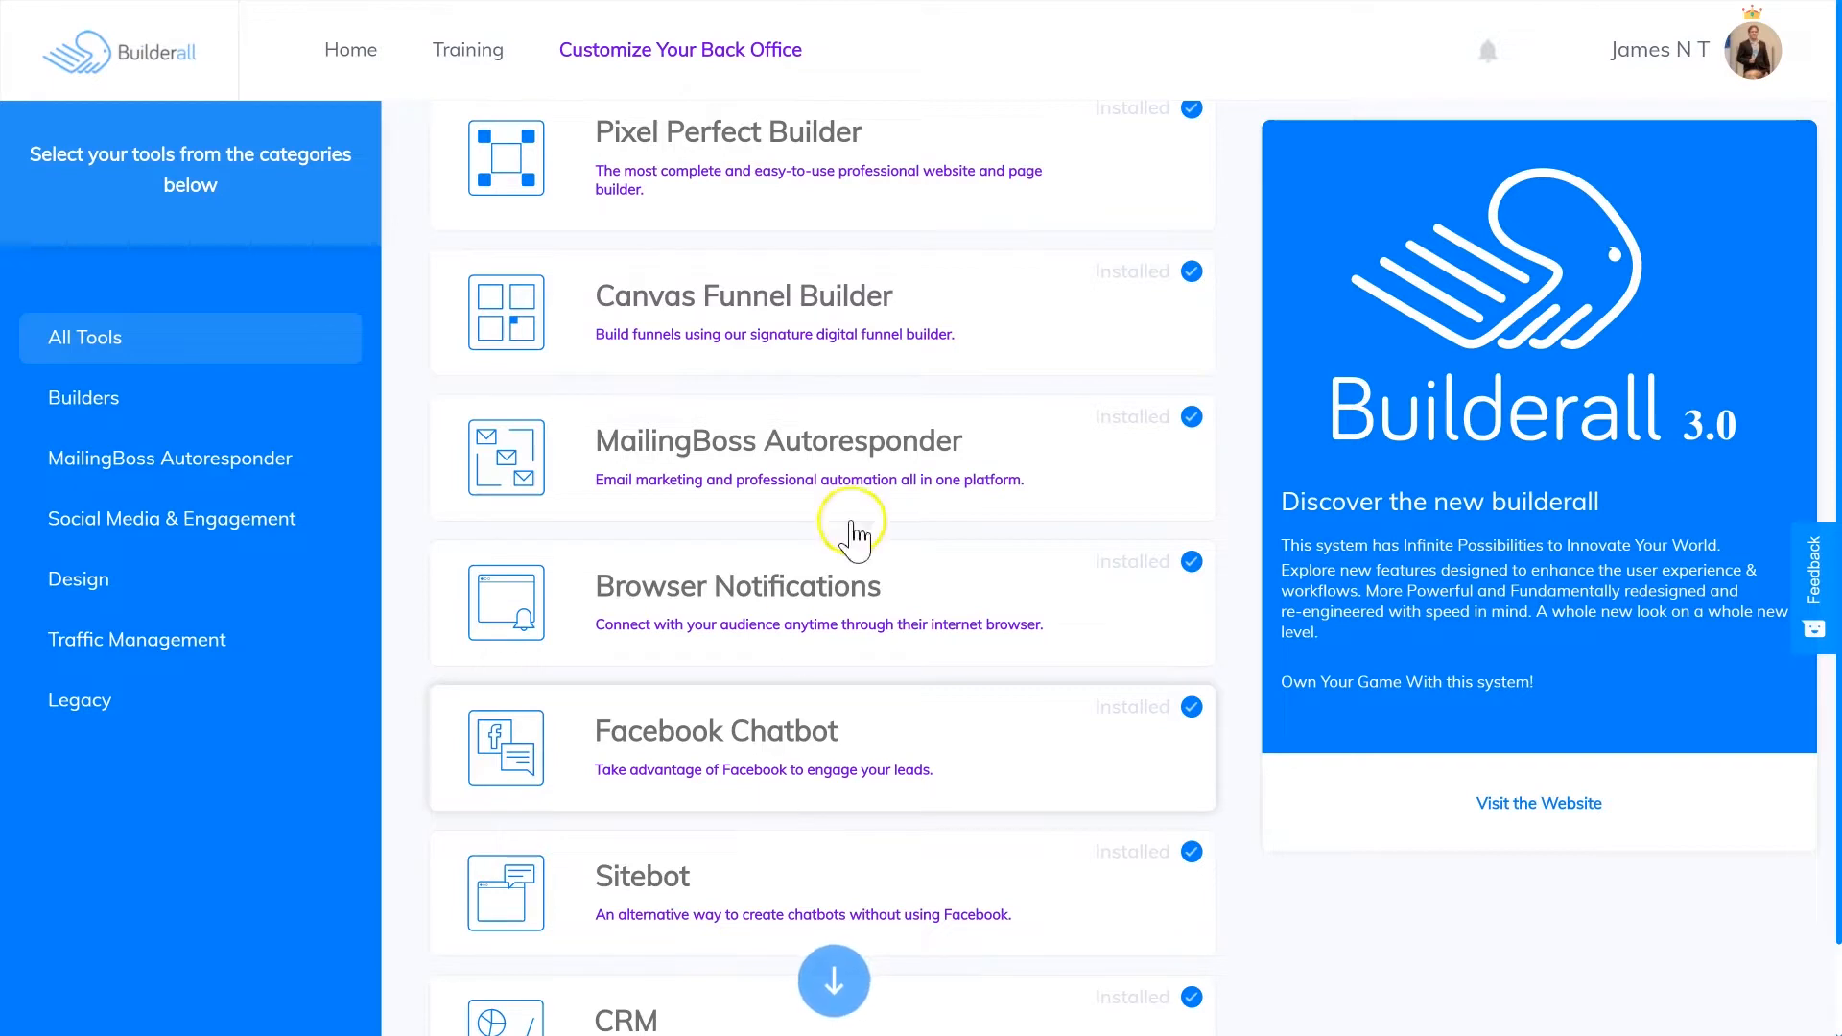
Step: Look through the back office tool library and display the Pixel Perfect Builder's details
scroll(687, 678, "up", 1)
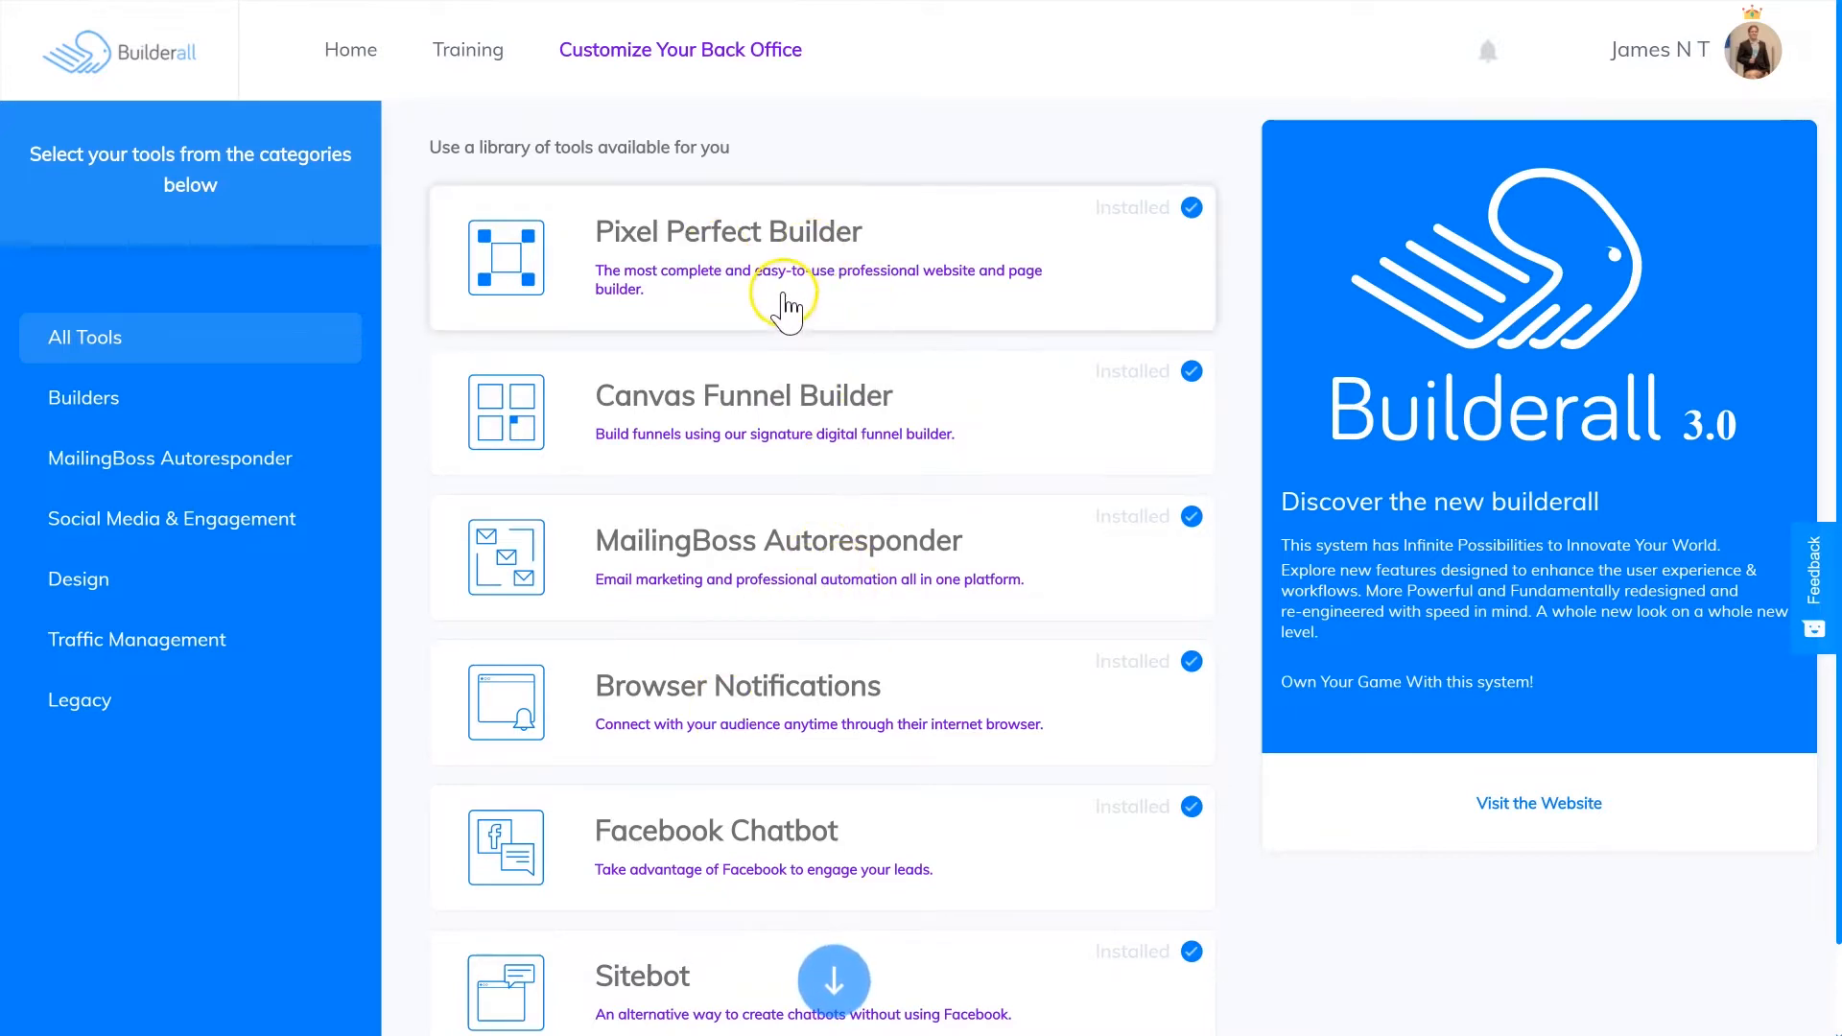
scroll(709, 298, "down", 3)
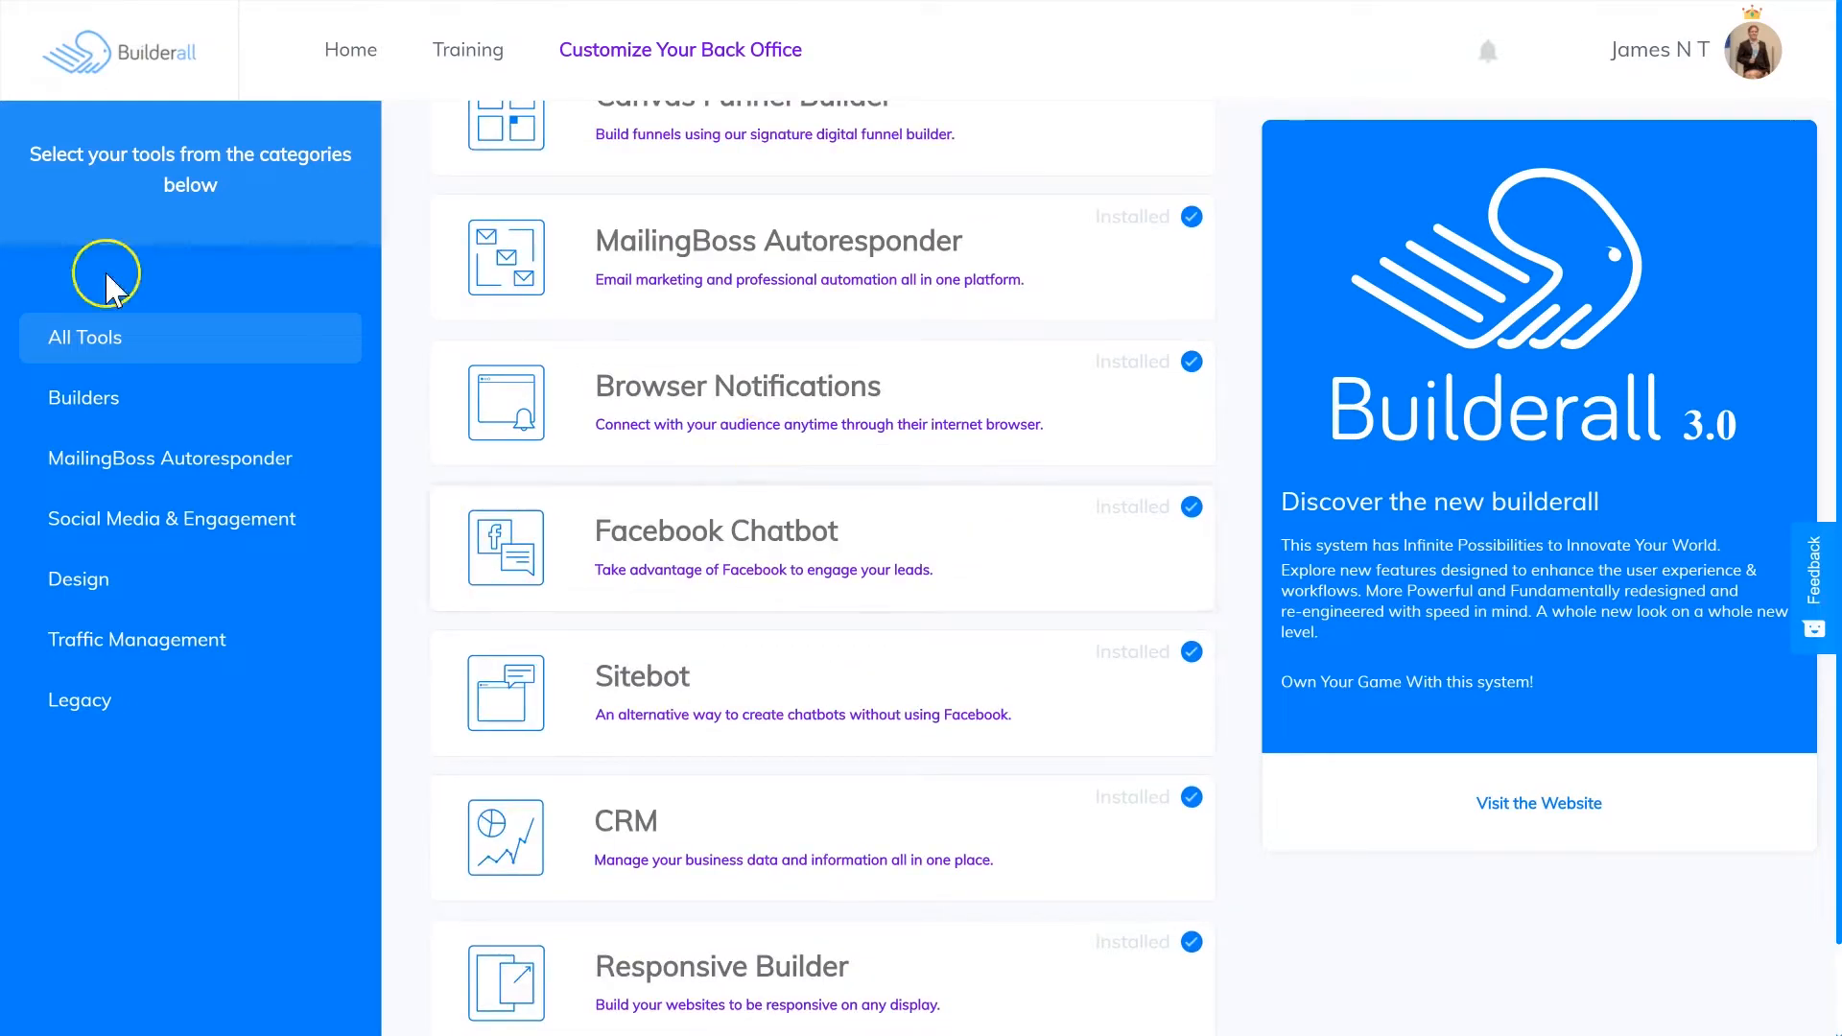
scroll(768, 470, "up", 3)
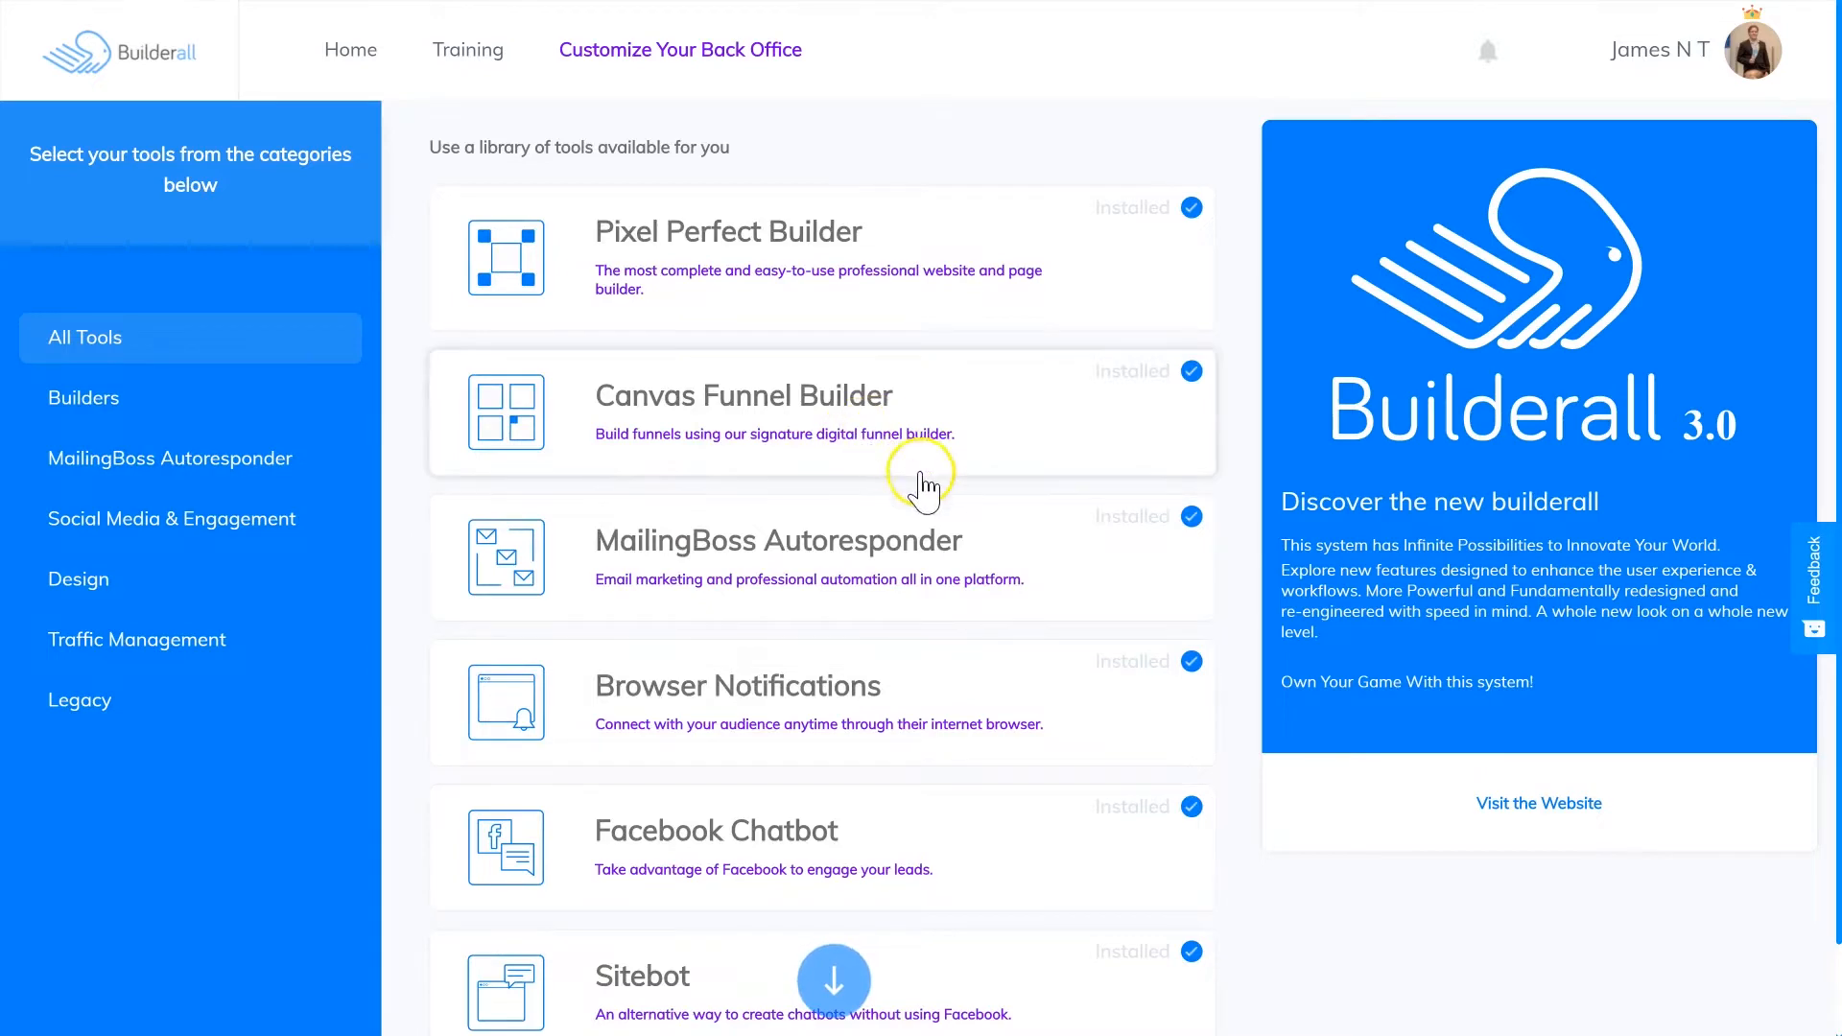
left_click(827, 278)
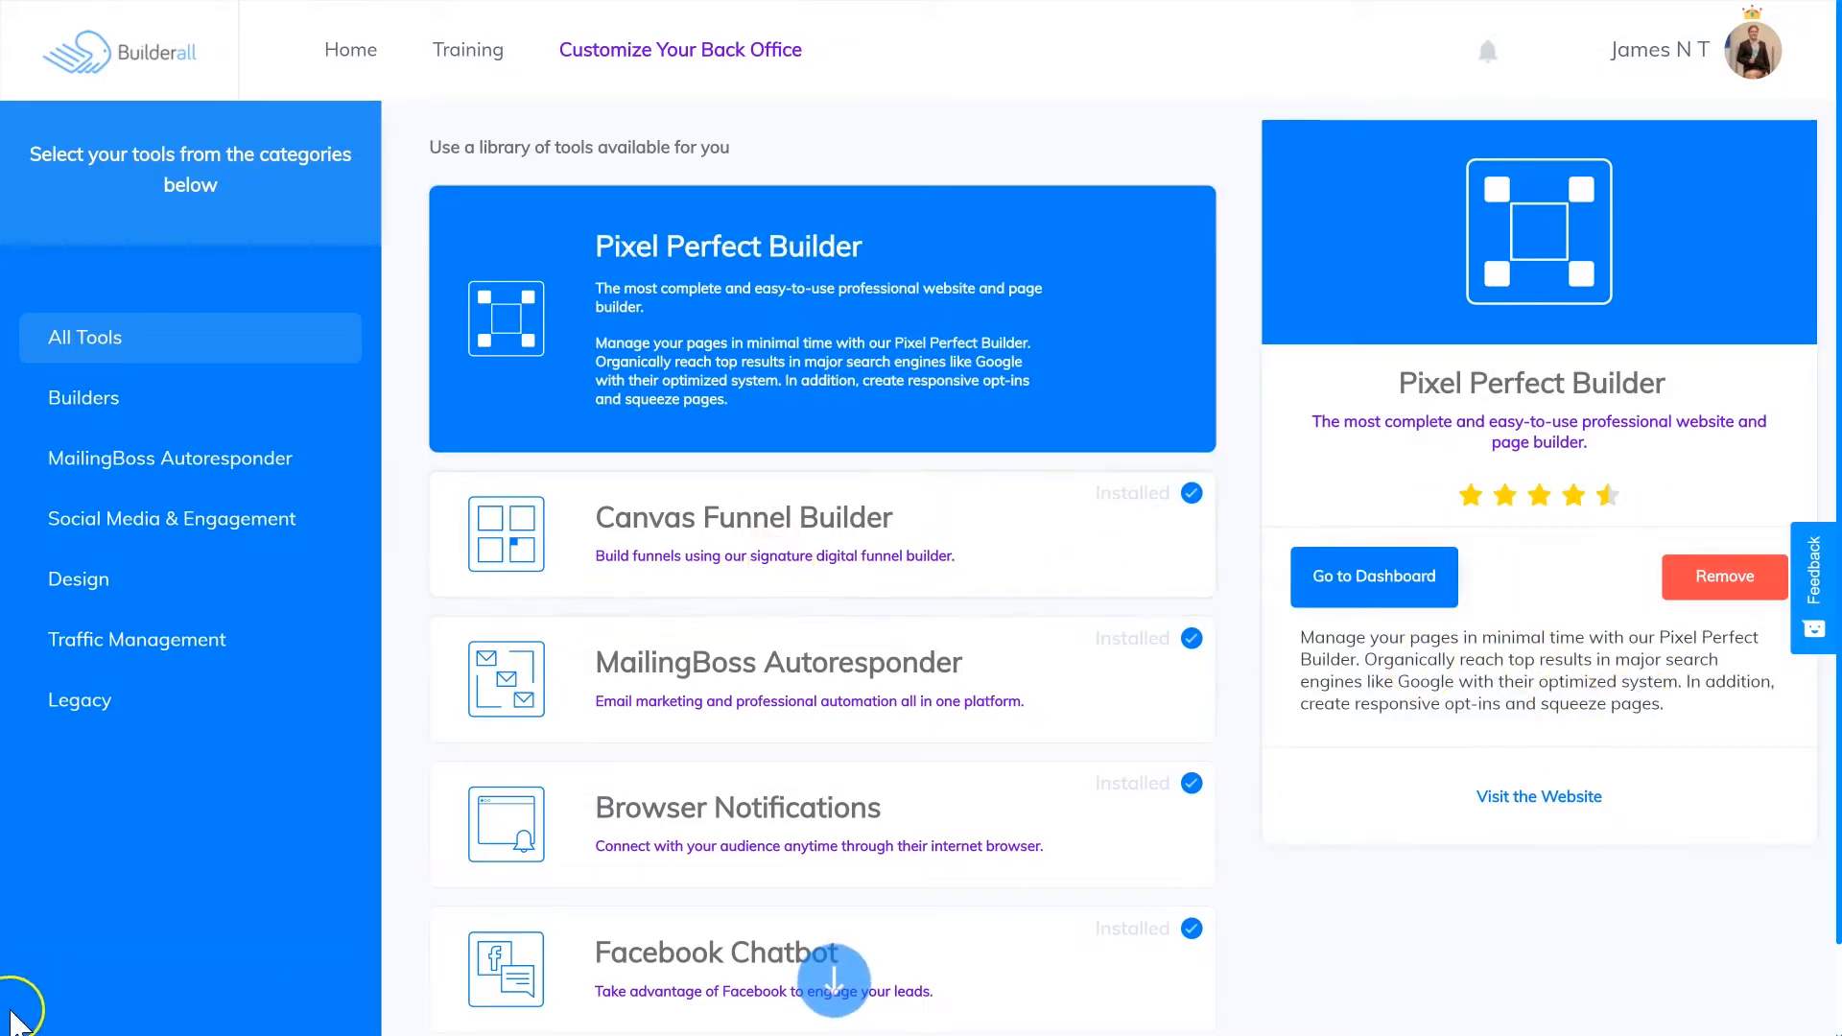
Step: Browse the rest of the tool library and display the details of the Roulette coupon tool
scroll(1032, 619, "down", 5)
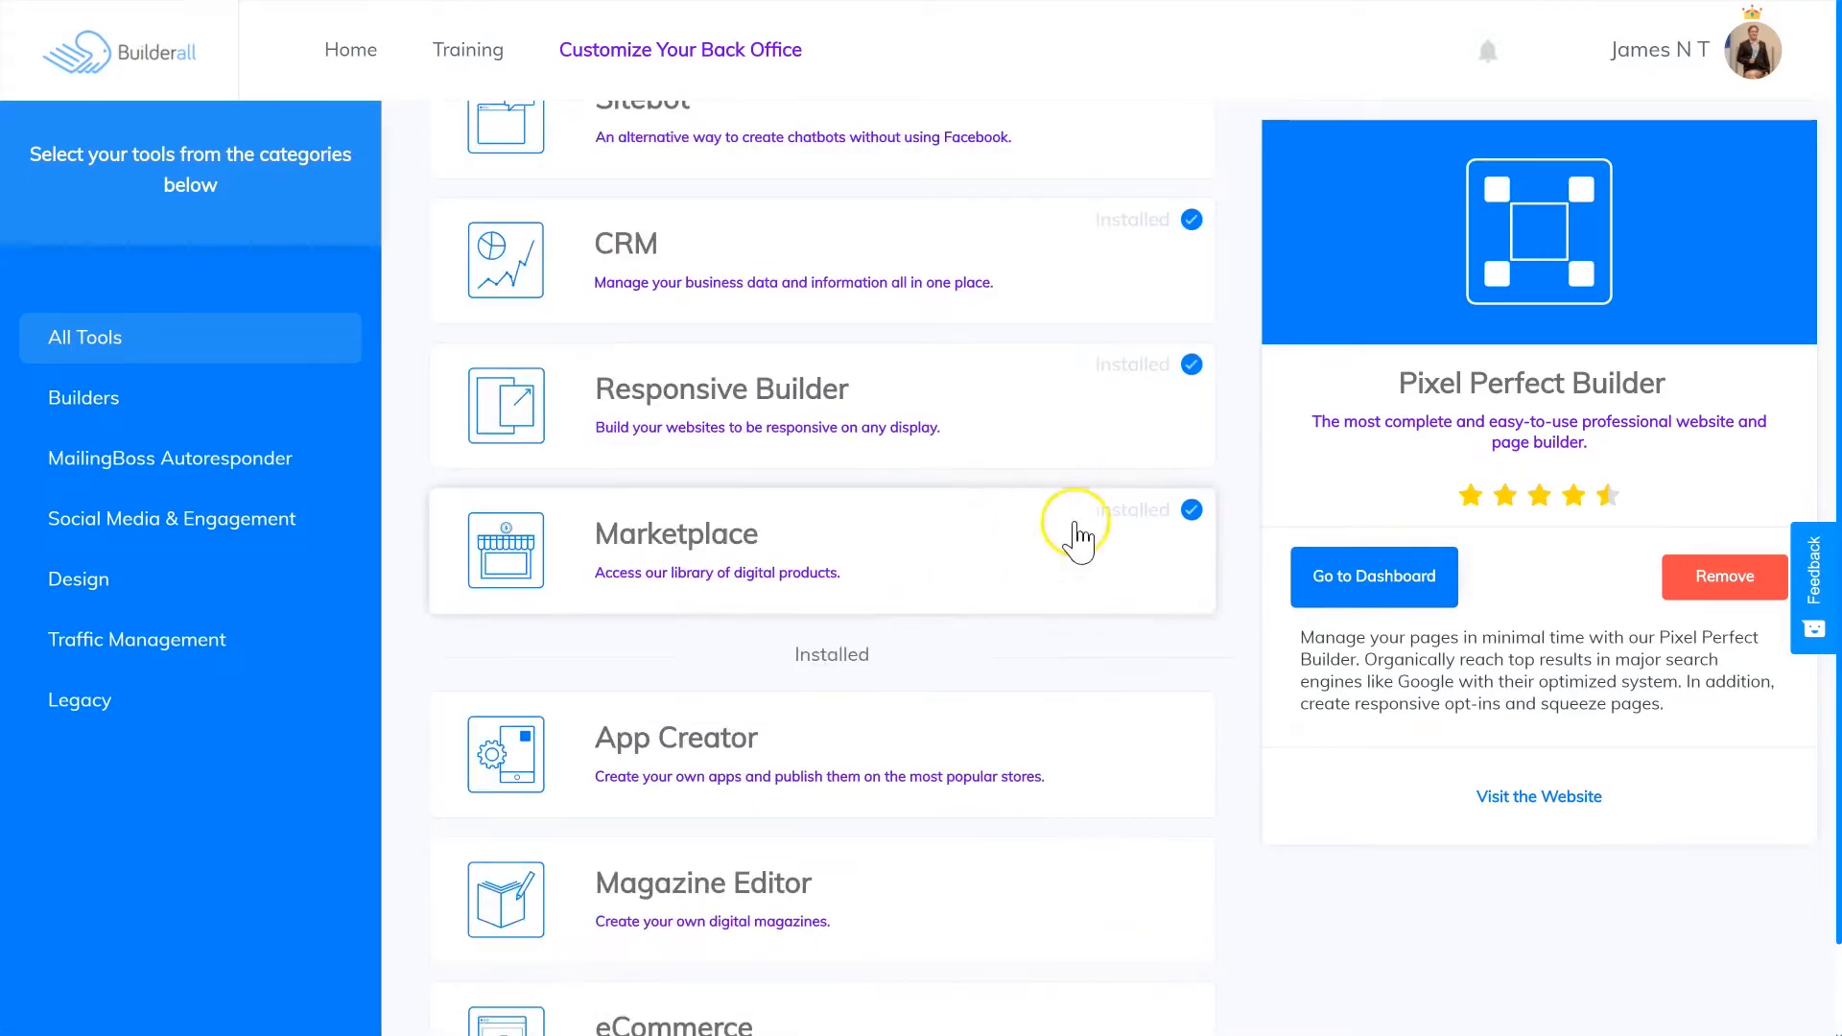
scroll(890, 419, "down", 15)
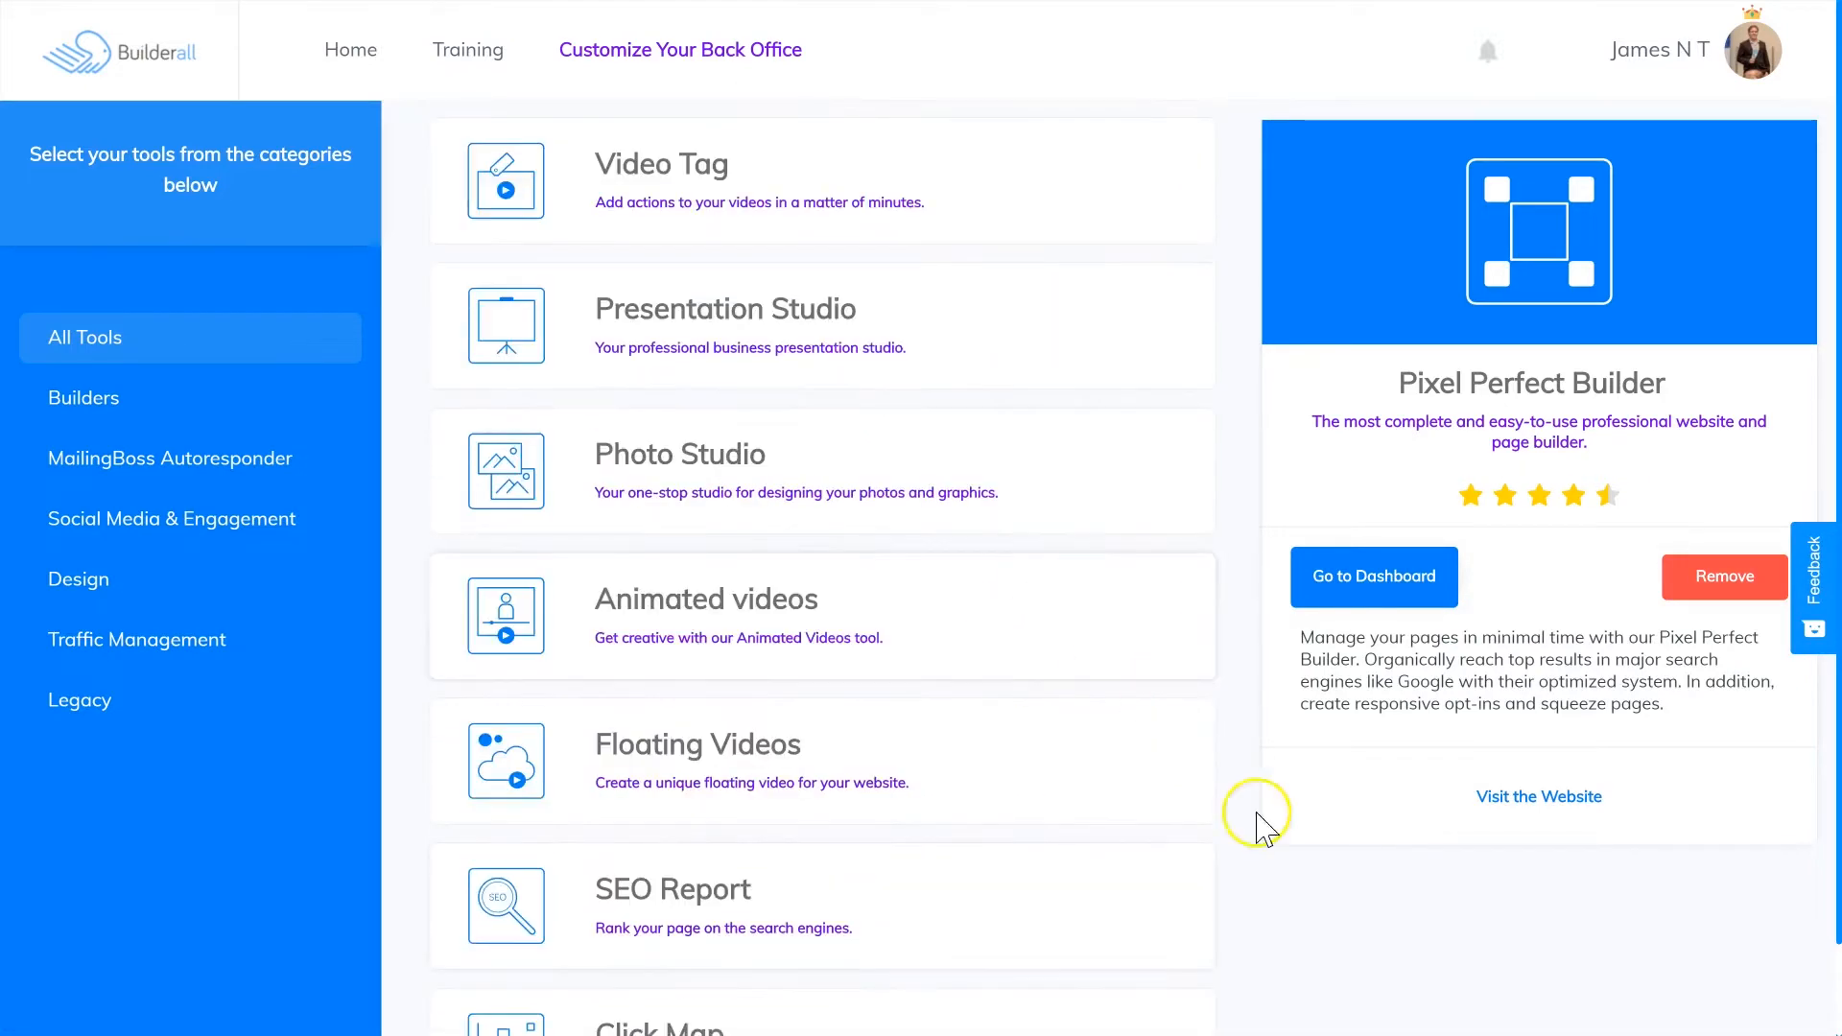
scroll(866, 715, "down", 5)
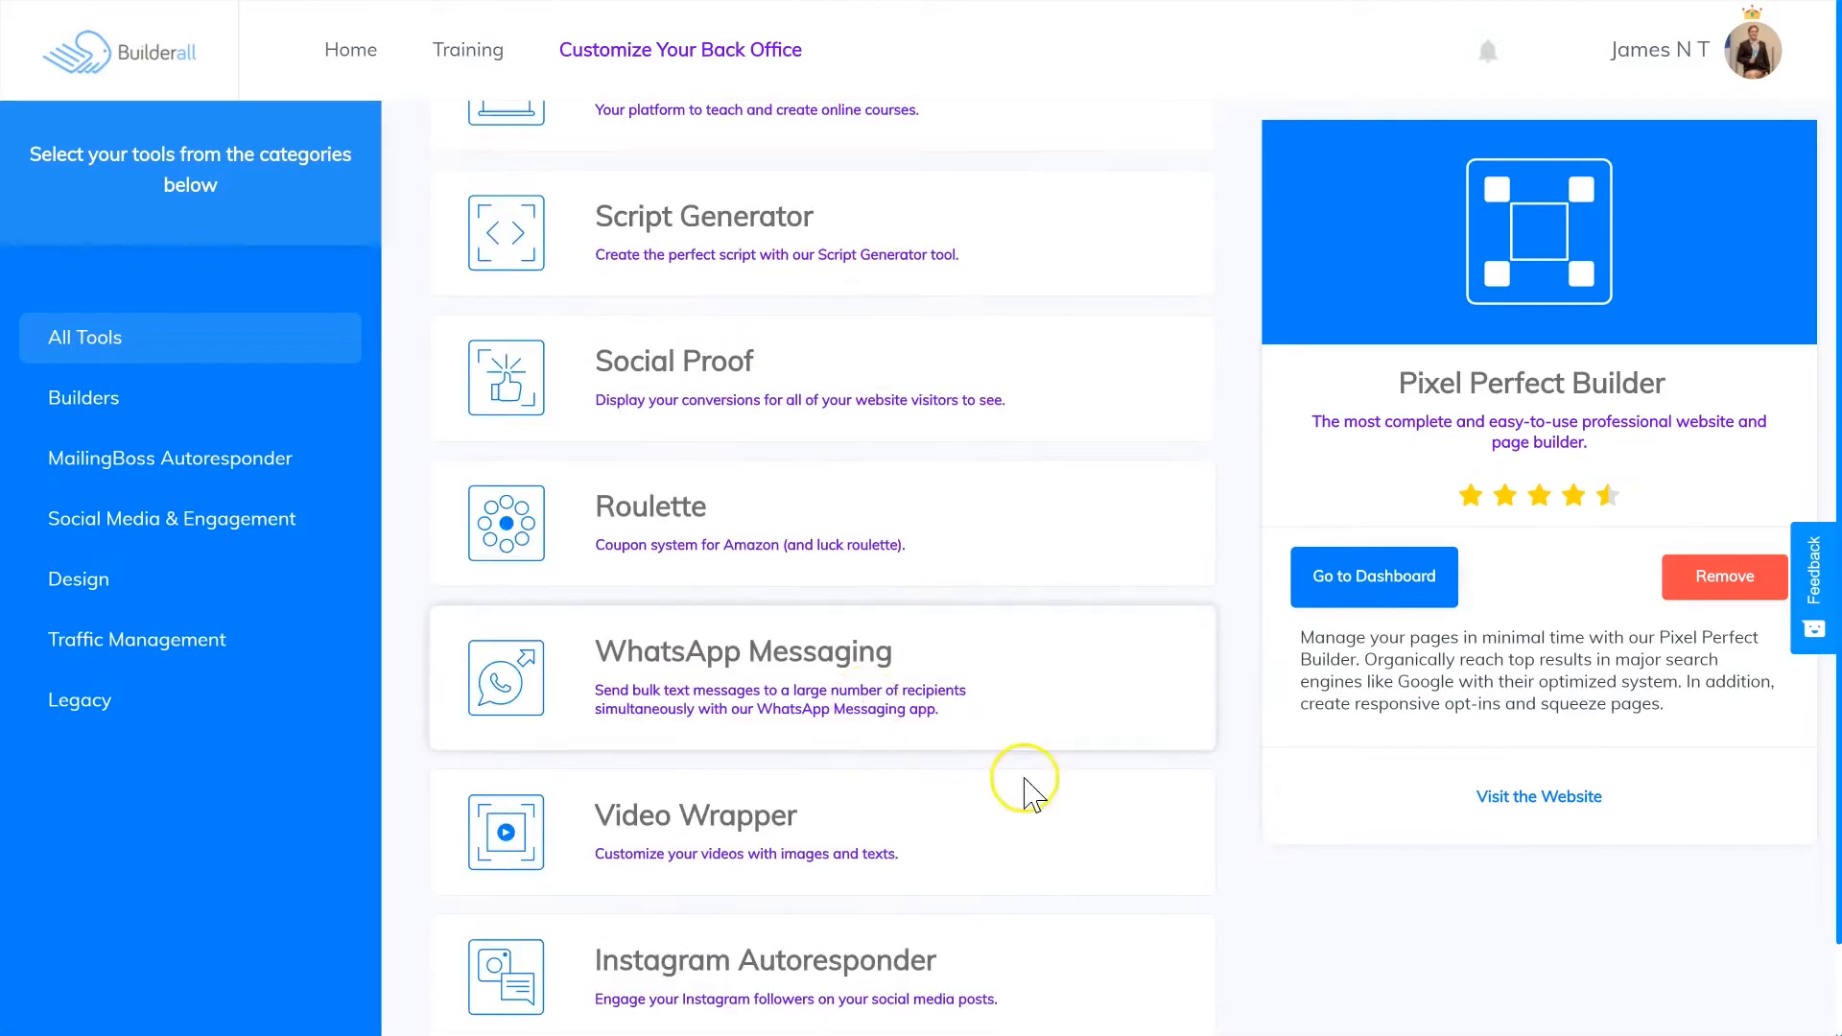
left_click(802, 563)
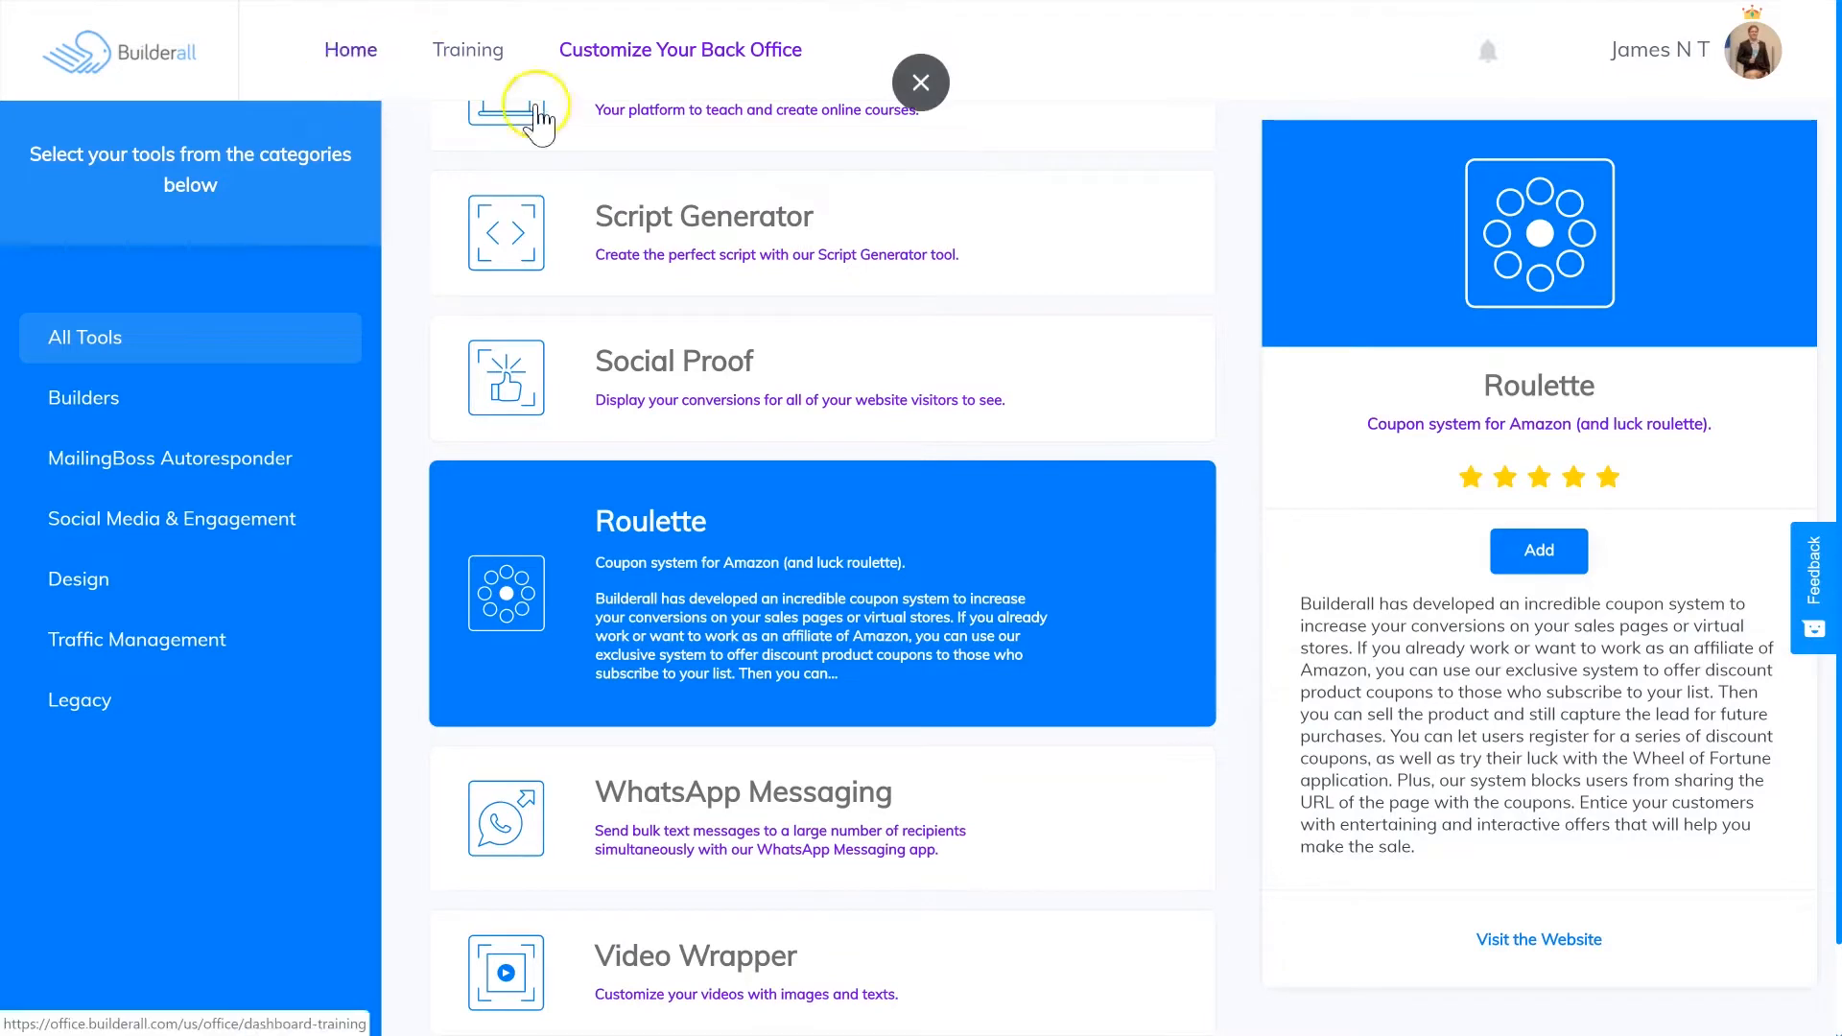
Step: On the home page, rearrange the back office cards so Facebook Chatbot sits between MailingBoss Autoresponder and Browser Notifications
left_click(345, 68)
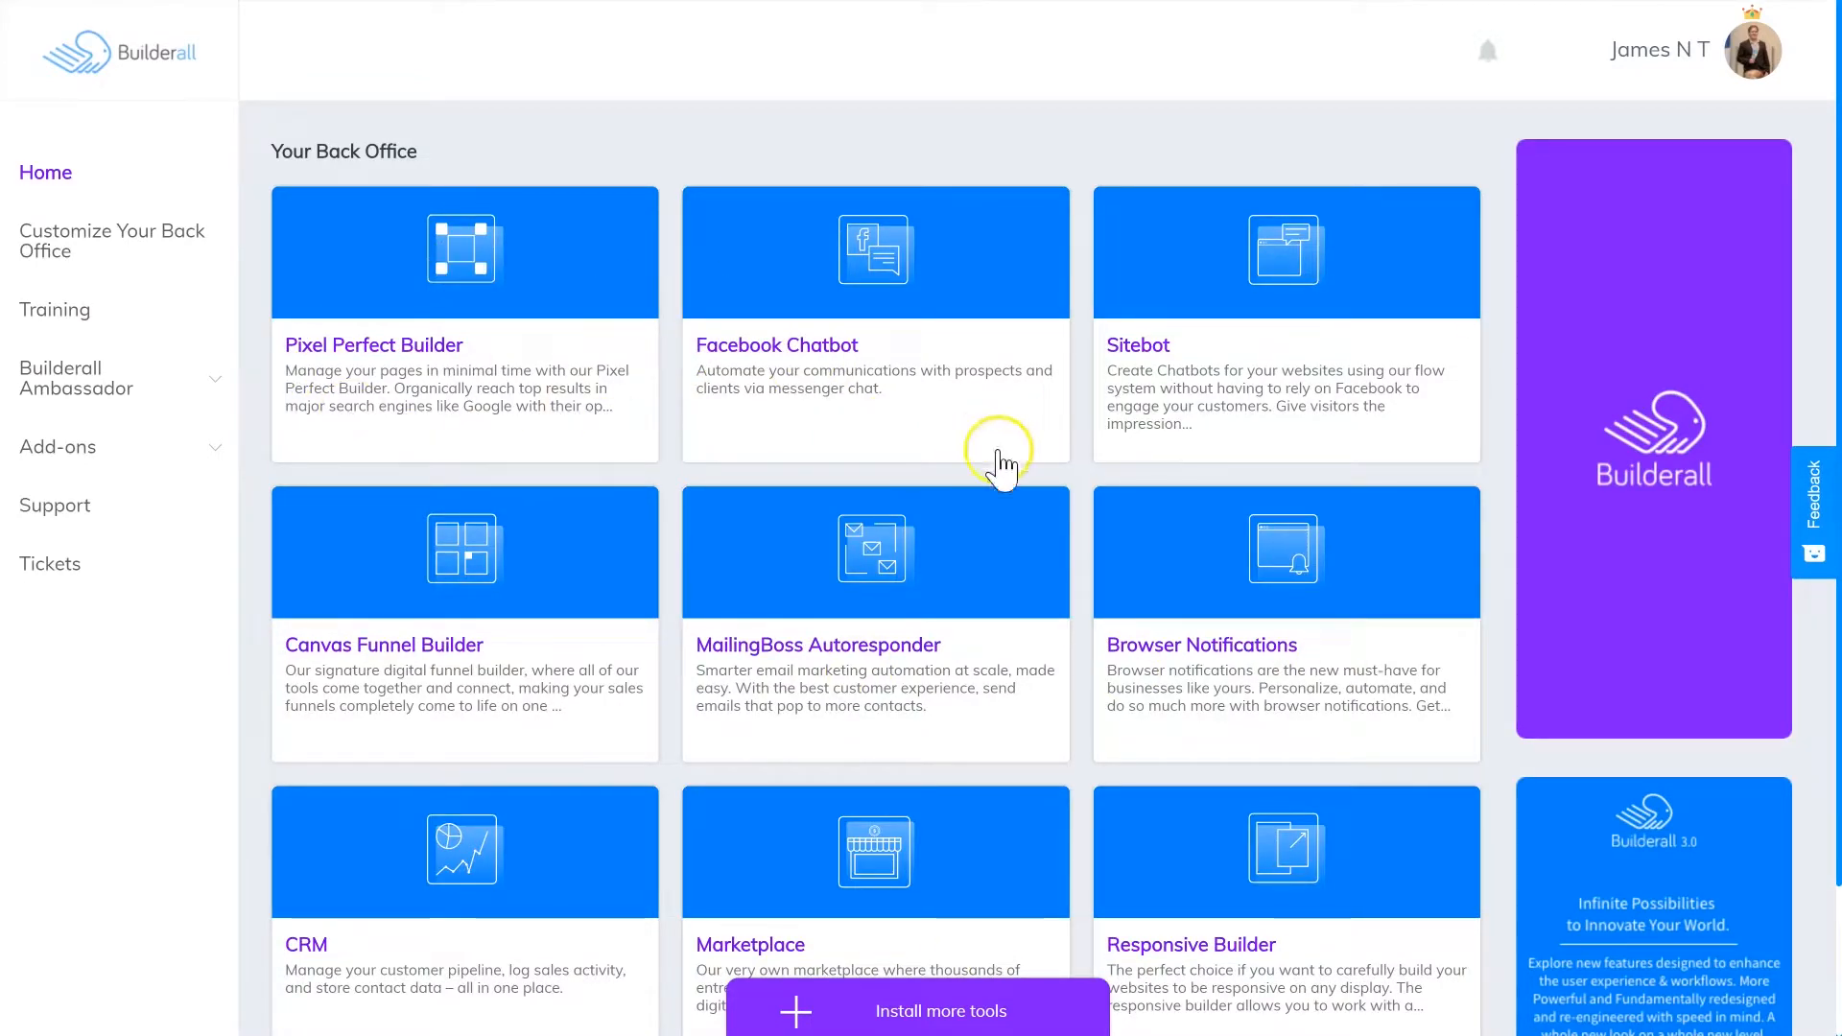
left_click(561, 350)
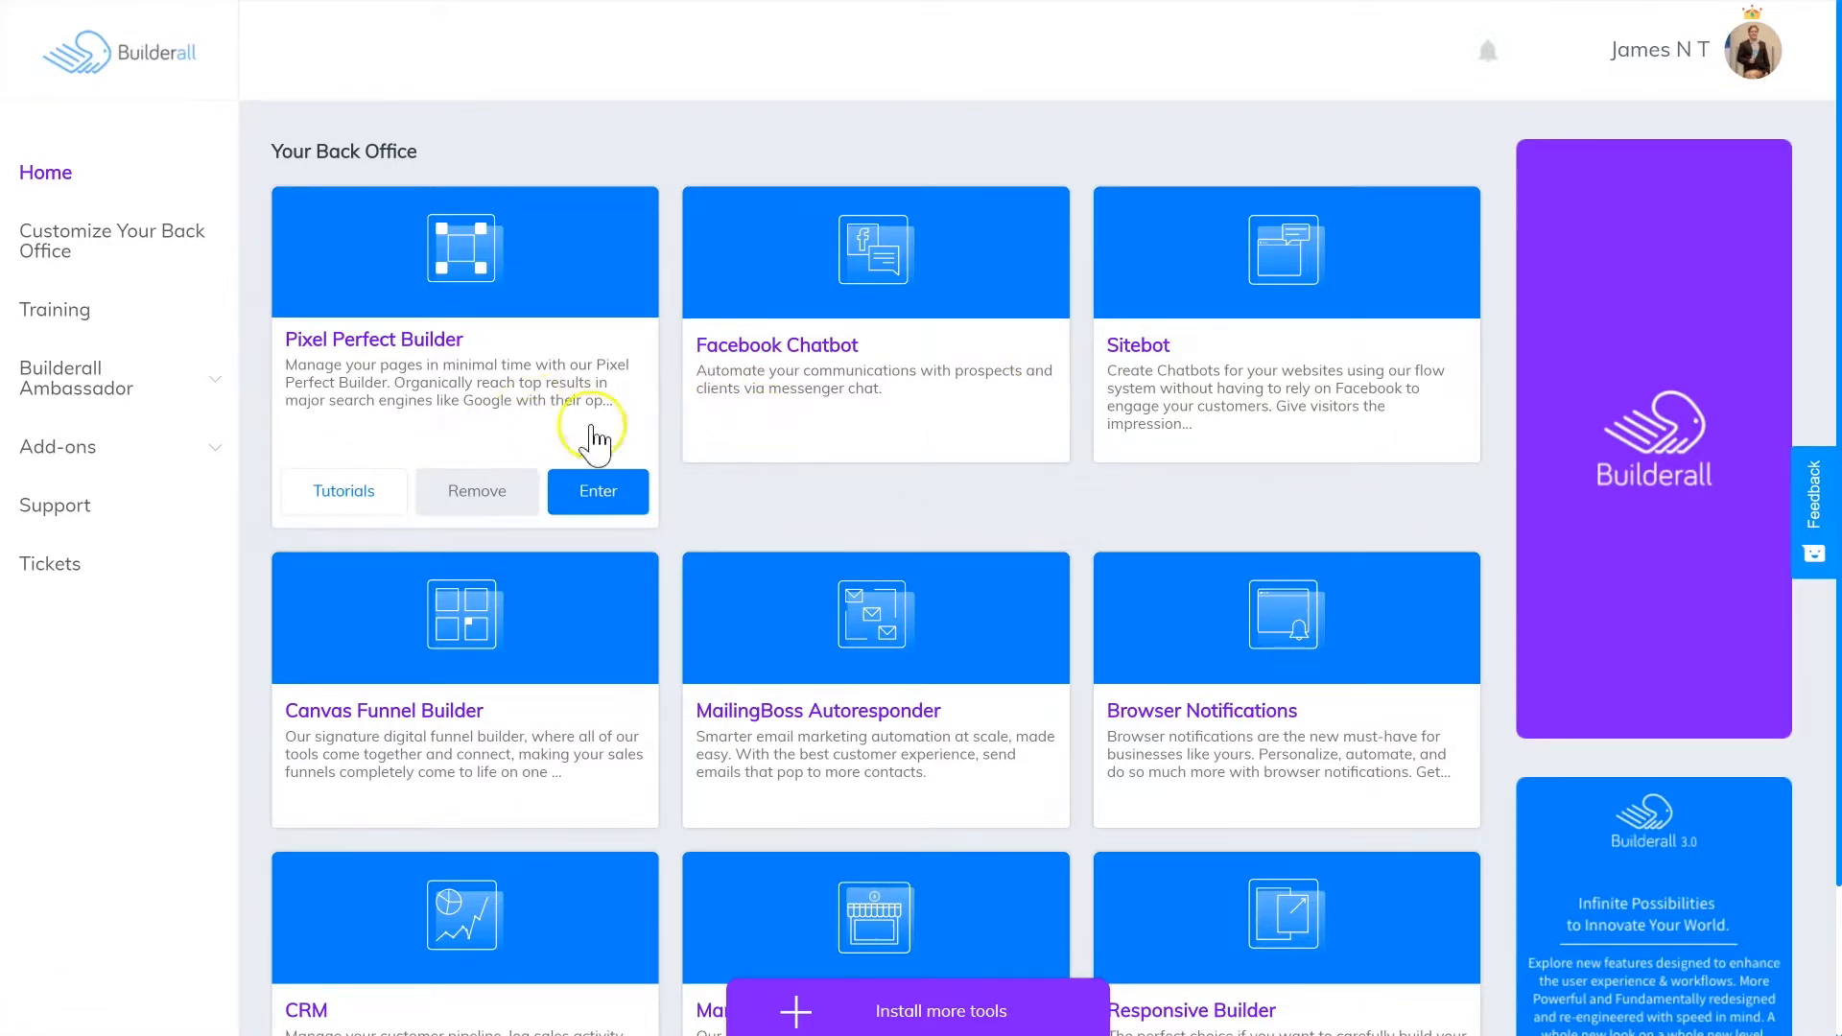
left_click_drag(422, 264, 781, 255)
left_click_drag(608, 256, 917, 551)
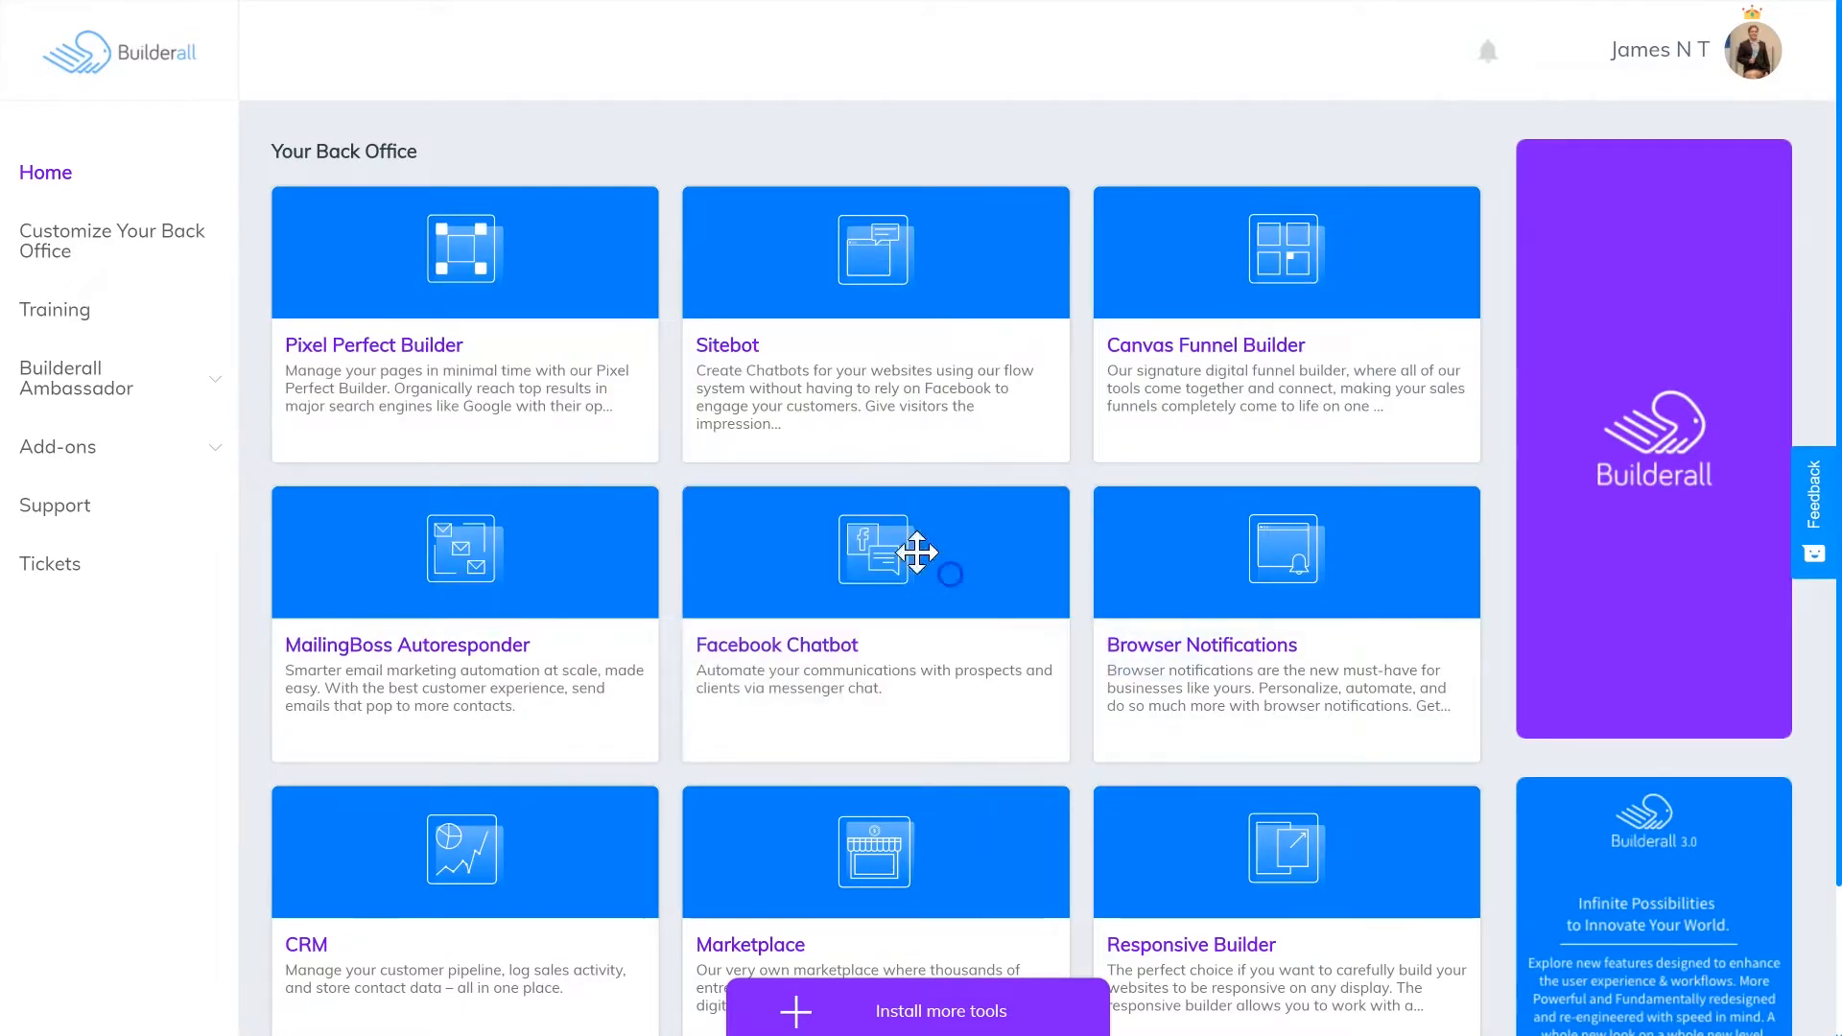
Step: Look over the rearranged back office cards and enter the Pixel Perfect Builder to view its websites
scroll(509, 296, "down", 1)
scroll(696, 372, "up", 1)
scroll(655, 373, "down", 1)
scroll(657, 373, "up", 1)
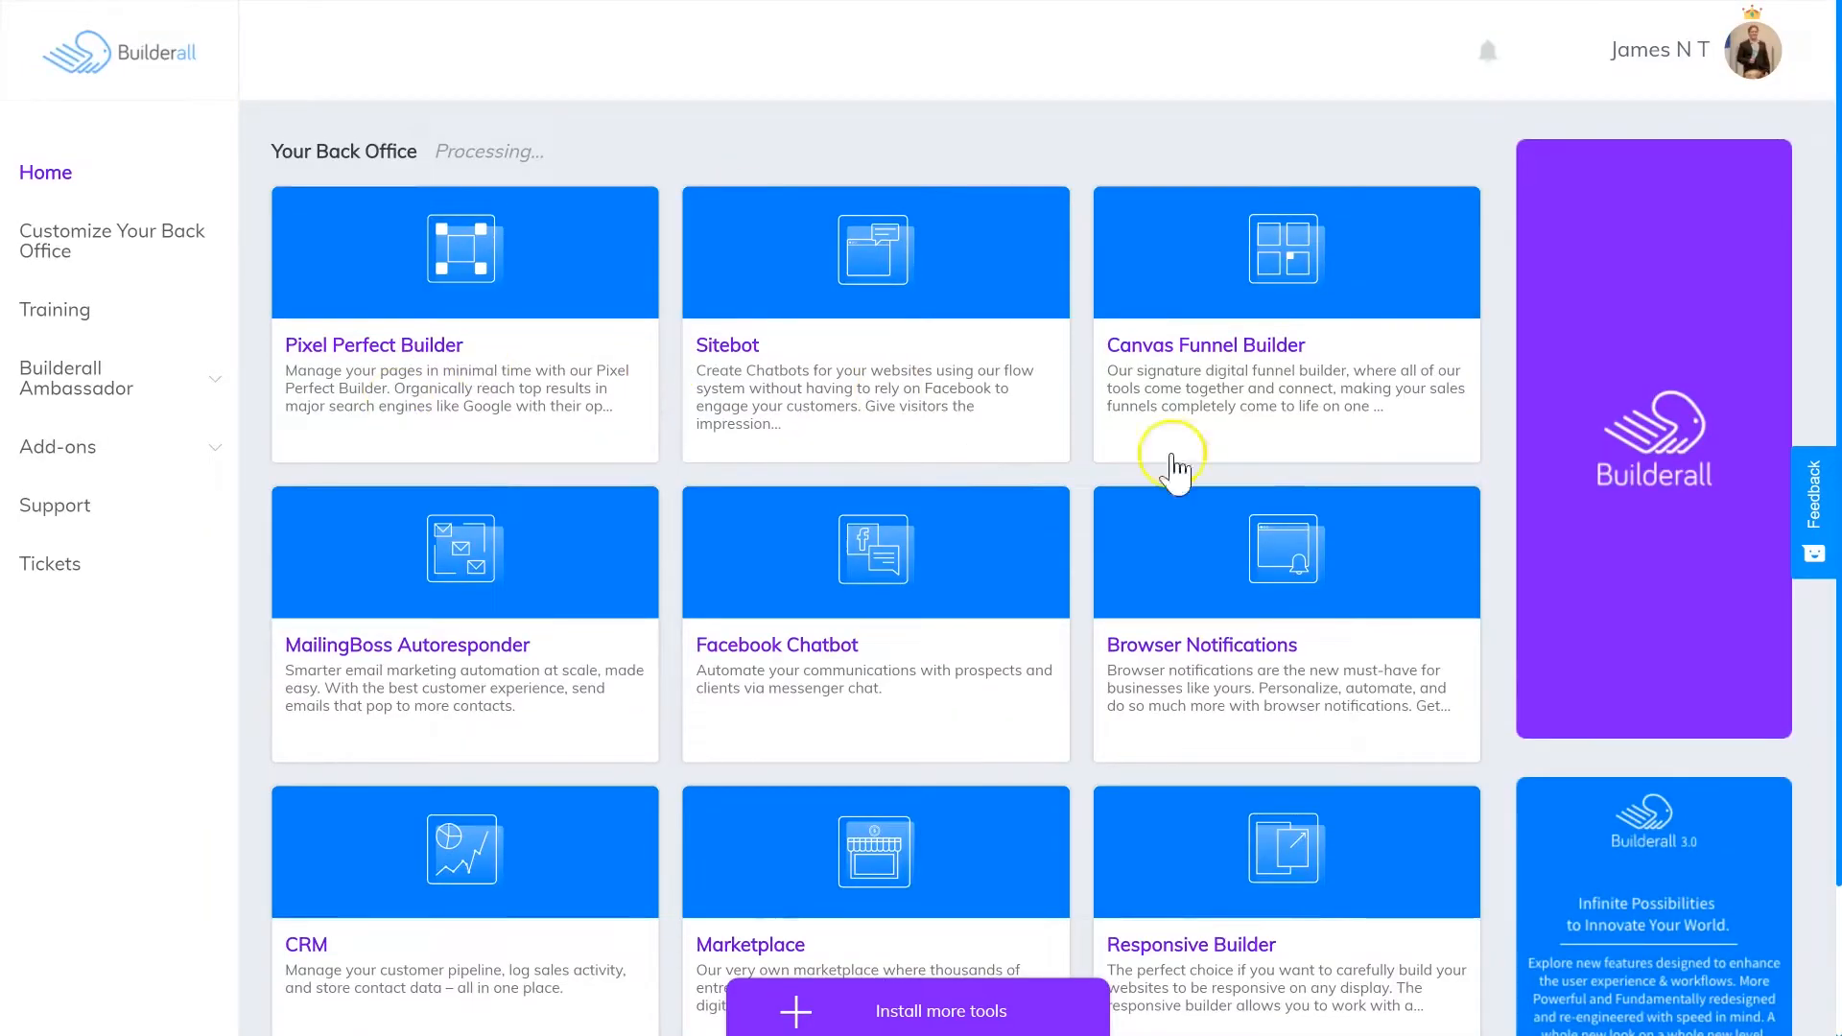
scroll(645, 494, "down", 1)
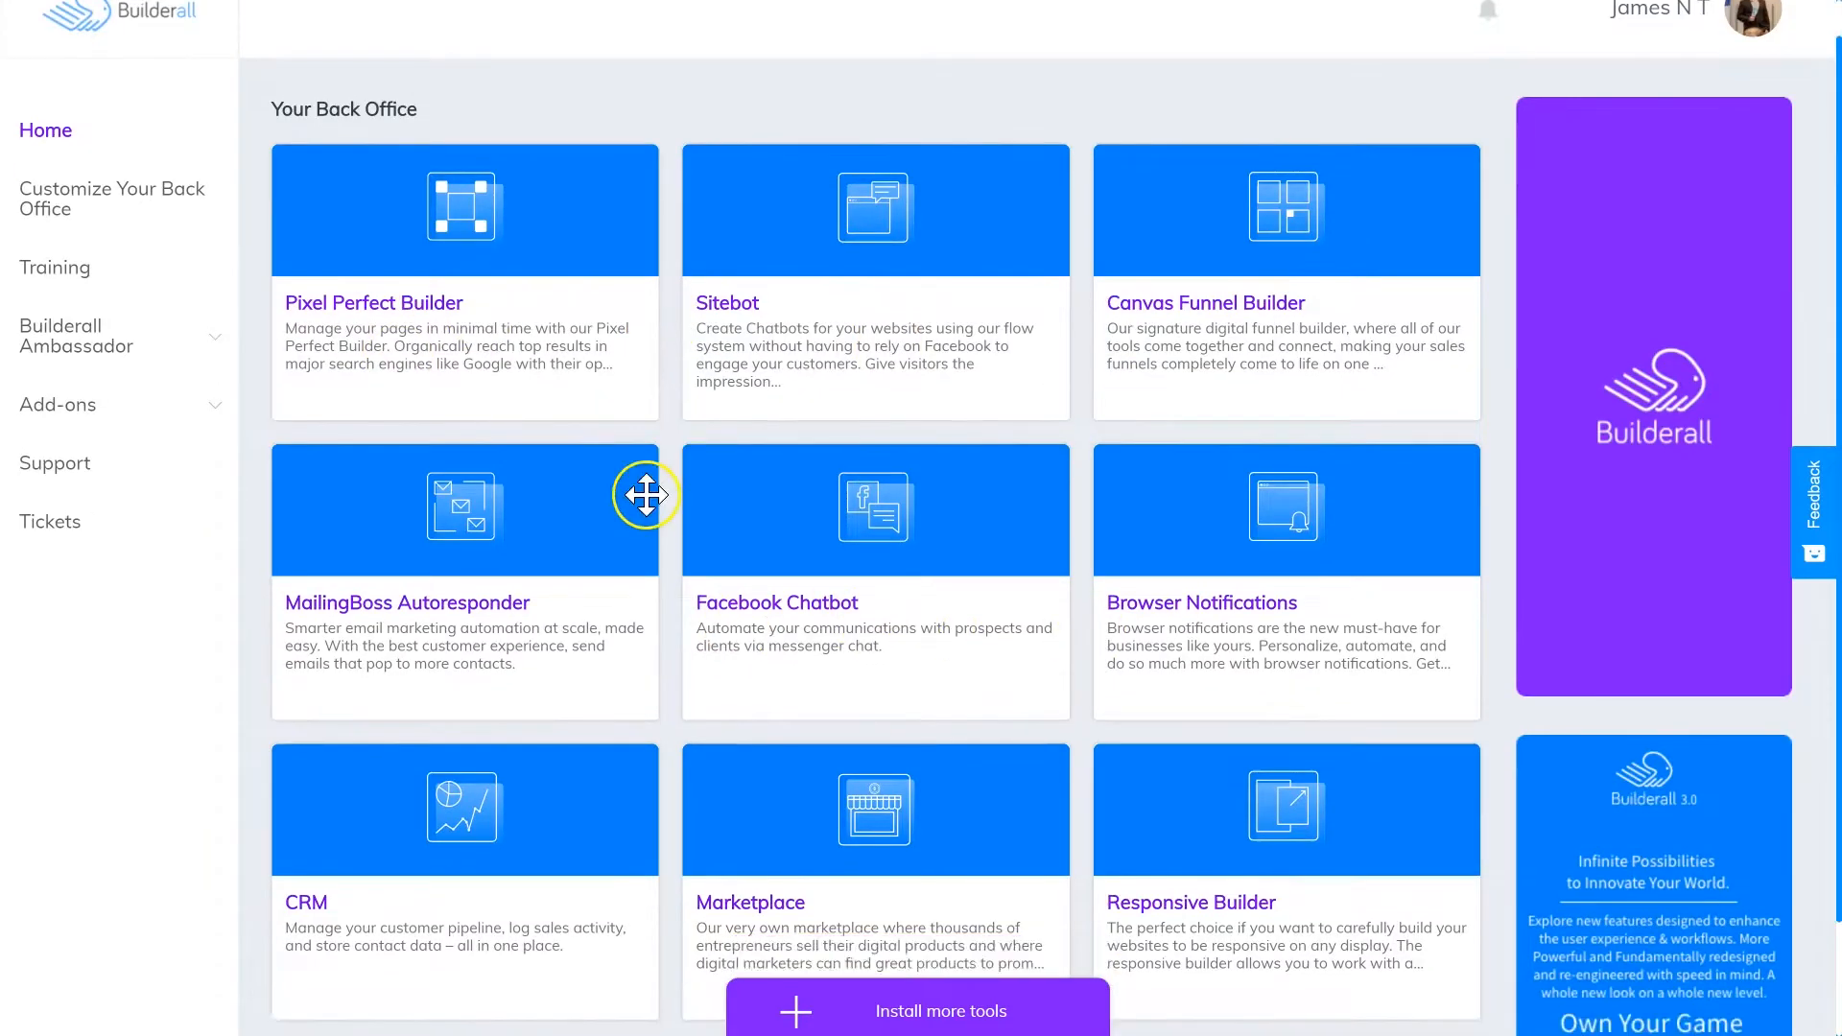
scroll(647, 494, "down", 1)
scroll(745, 603, "up", 2)
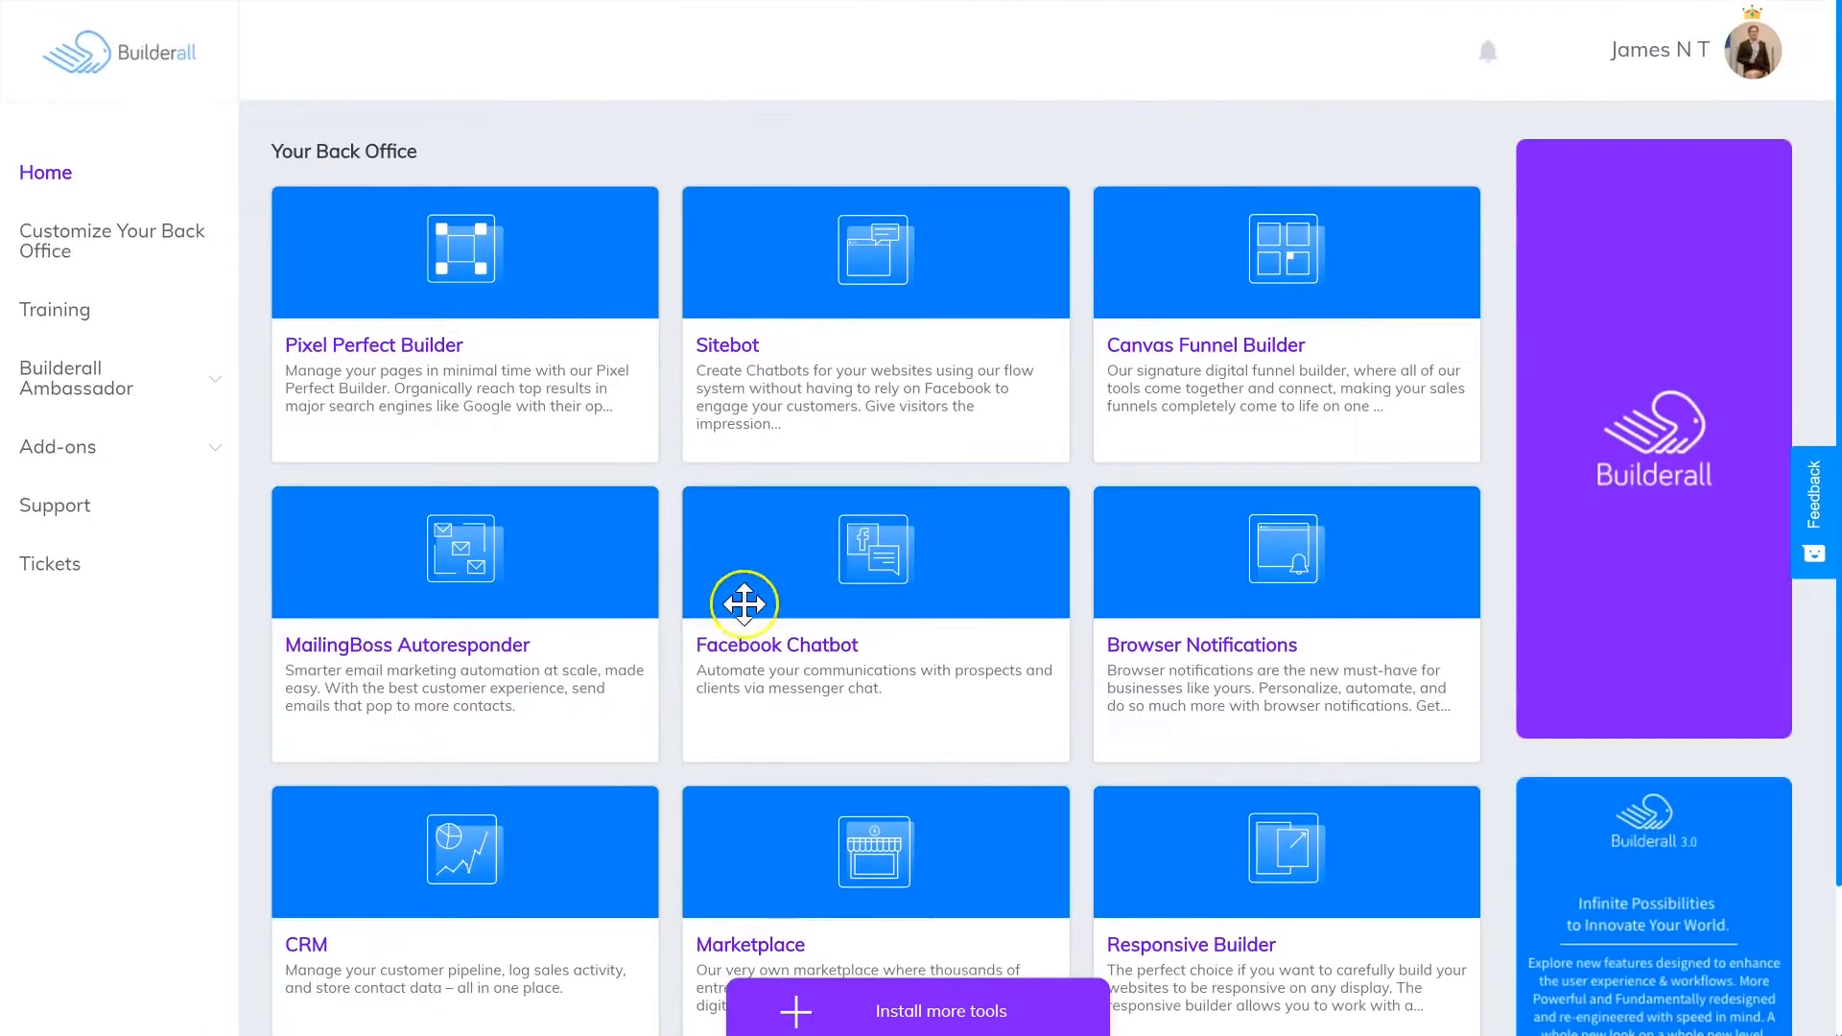
left_click(516, 297)
left_click(584, 494)
left_click(633, 495)
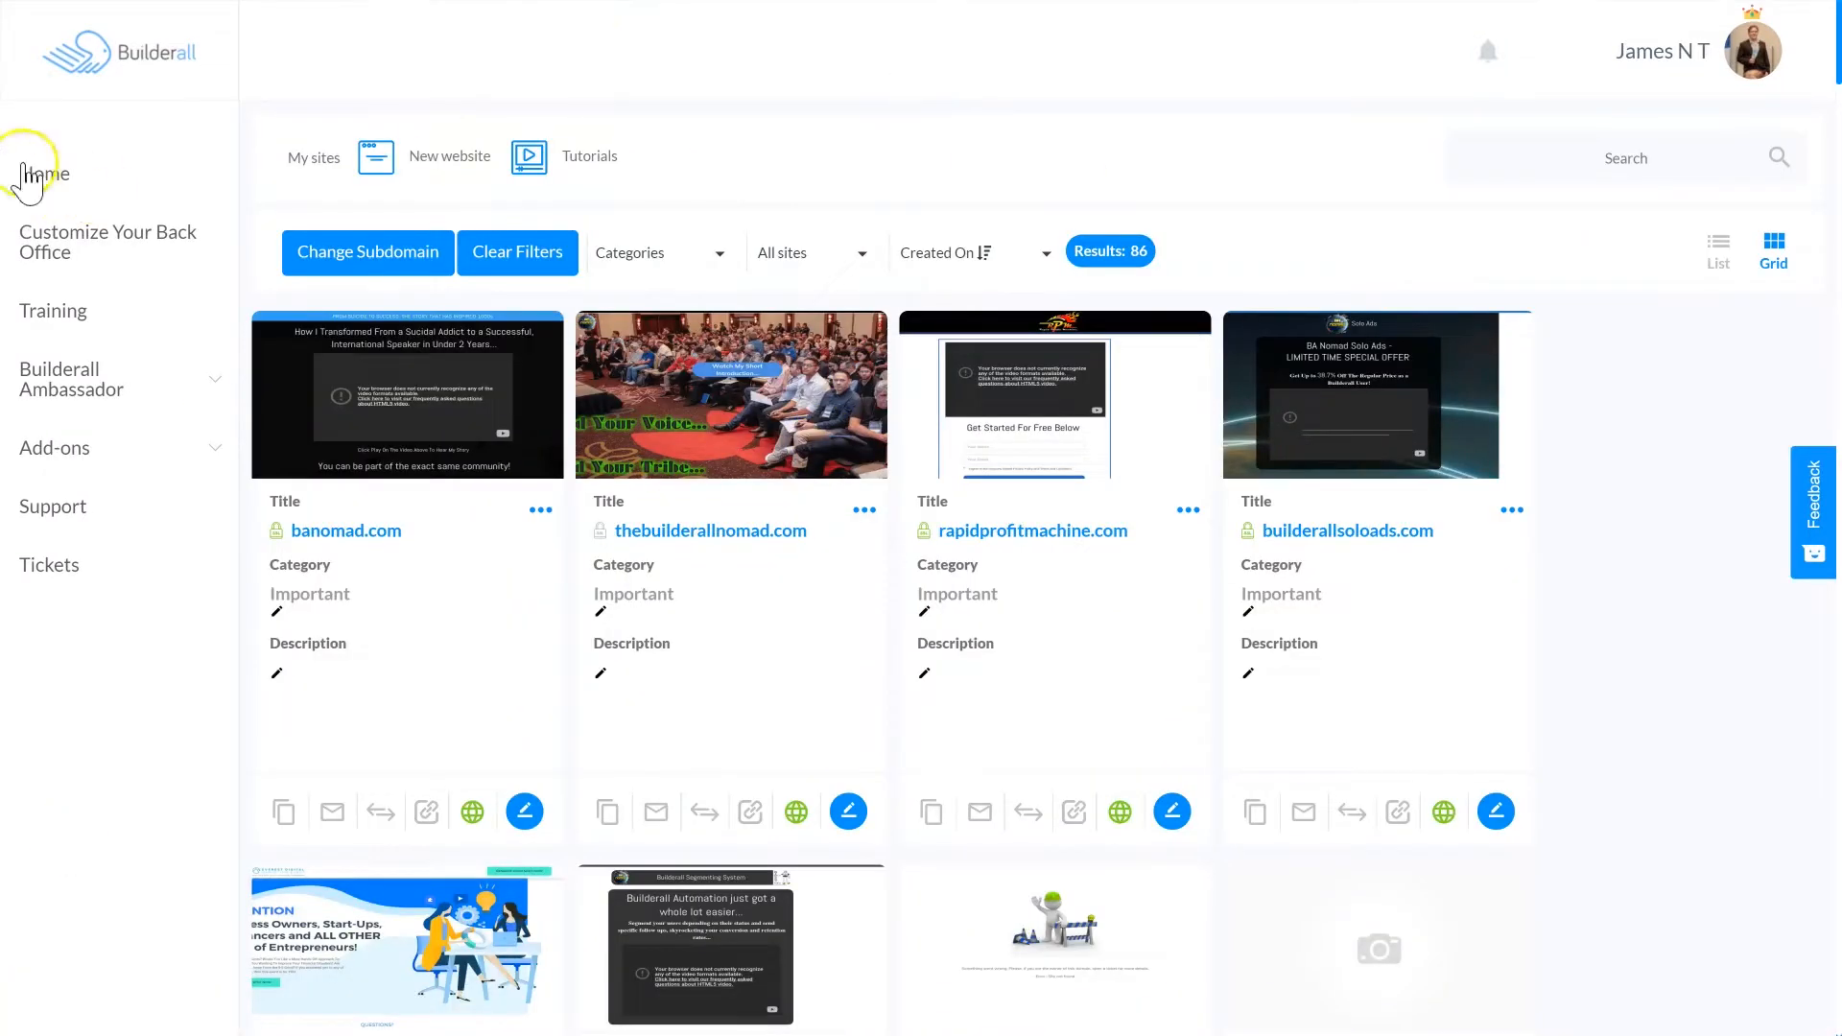
Step: Return to the home page, examine the entries under Builderall Ambassador, and collapse that section
left_click(44, 173)
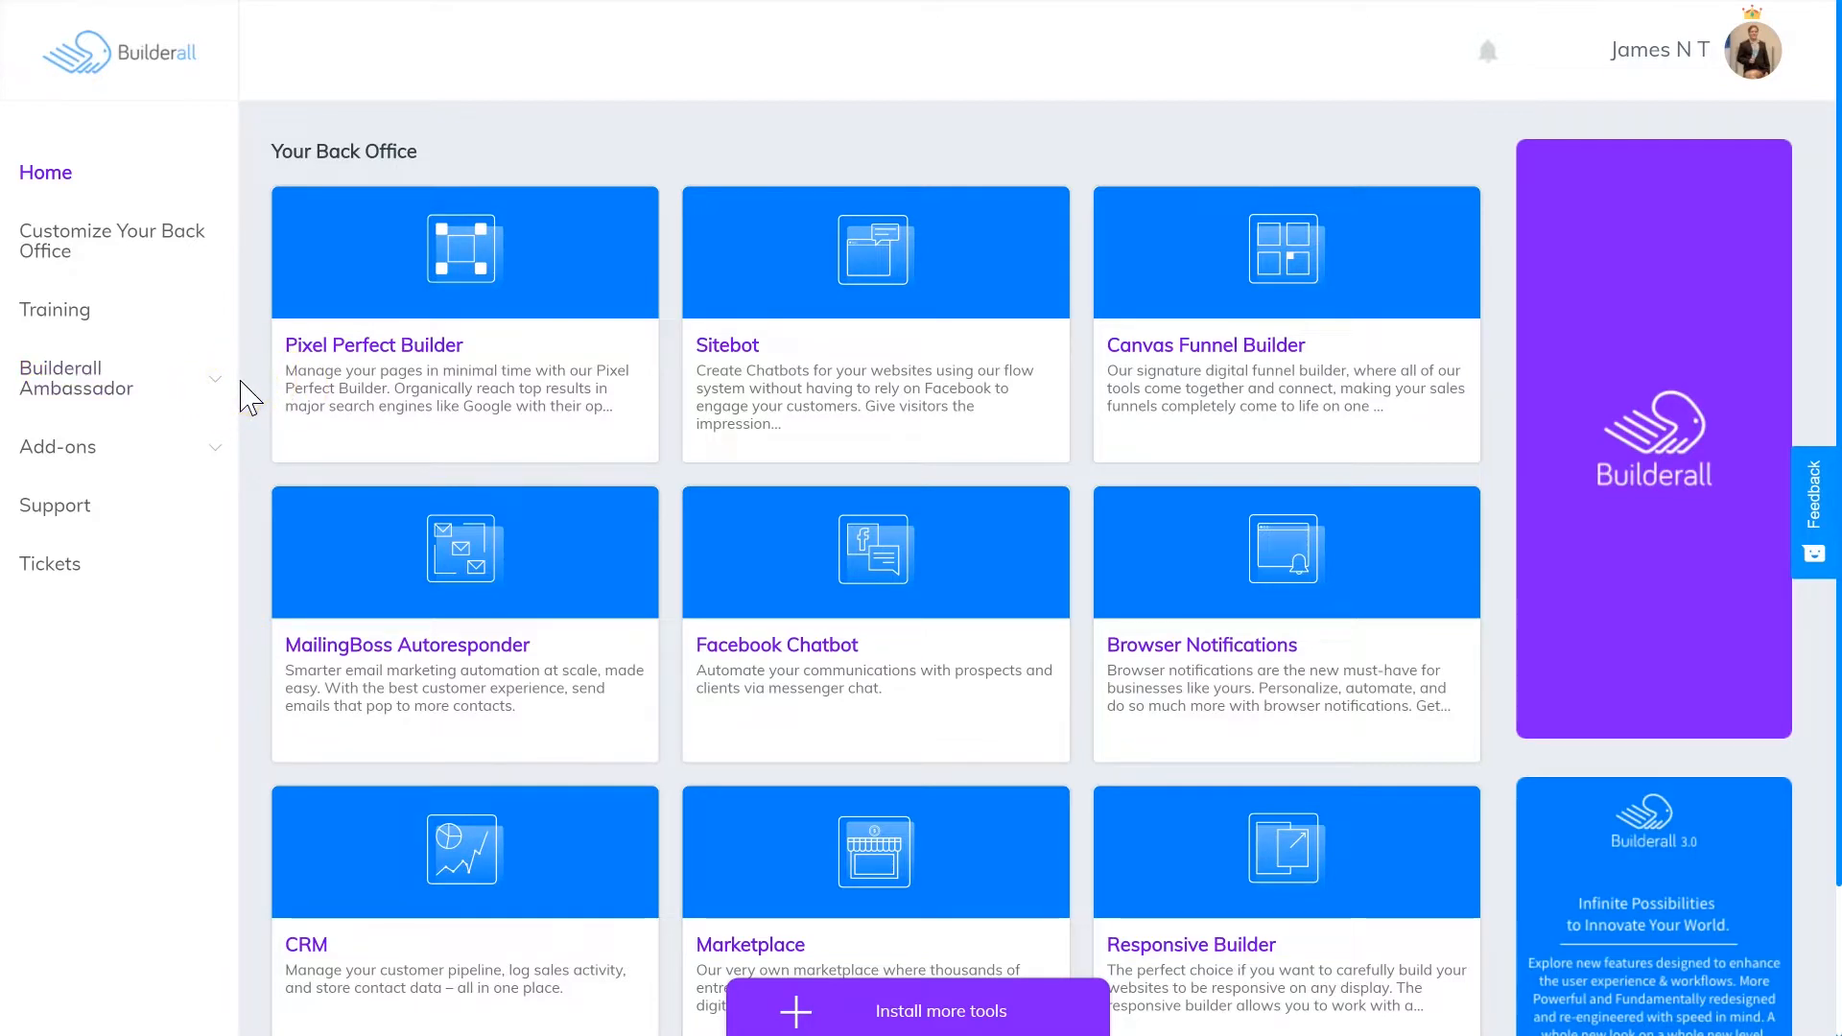
left_click(206, 386)
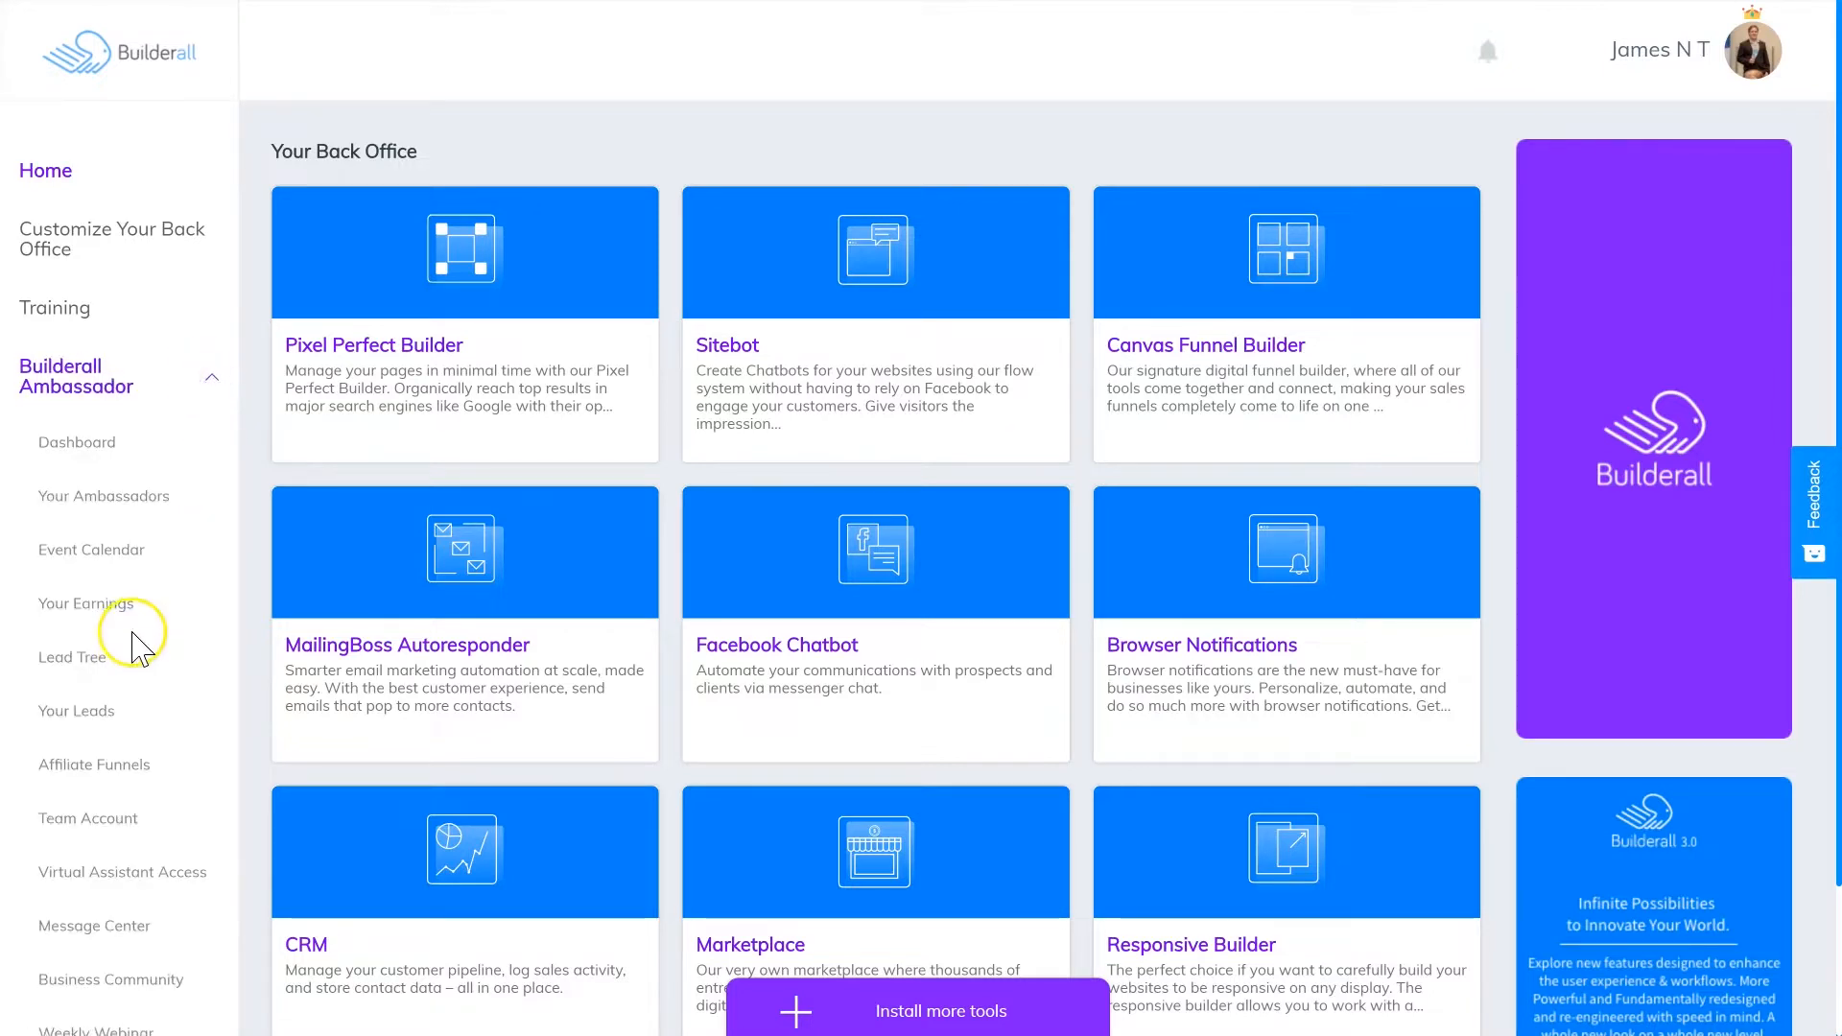
scroll(163, 575, "down", 3)
scroll(159, 528, "down", 2)
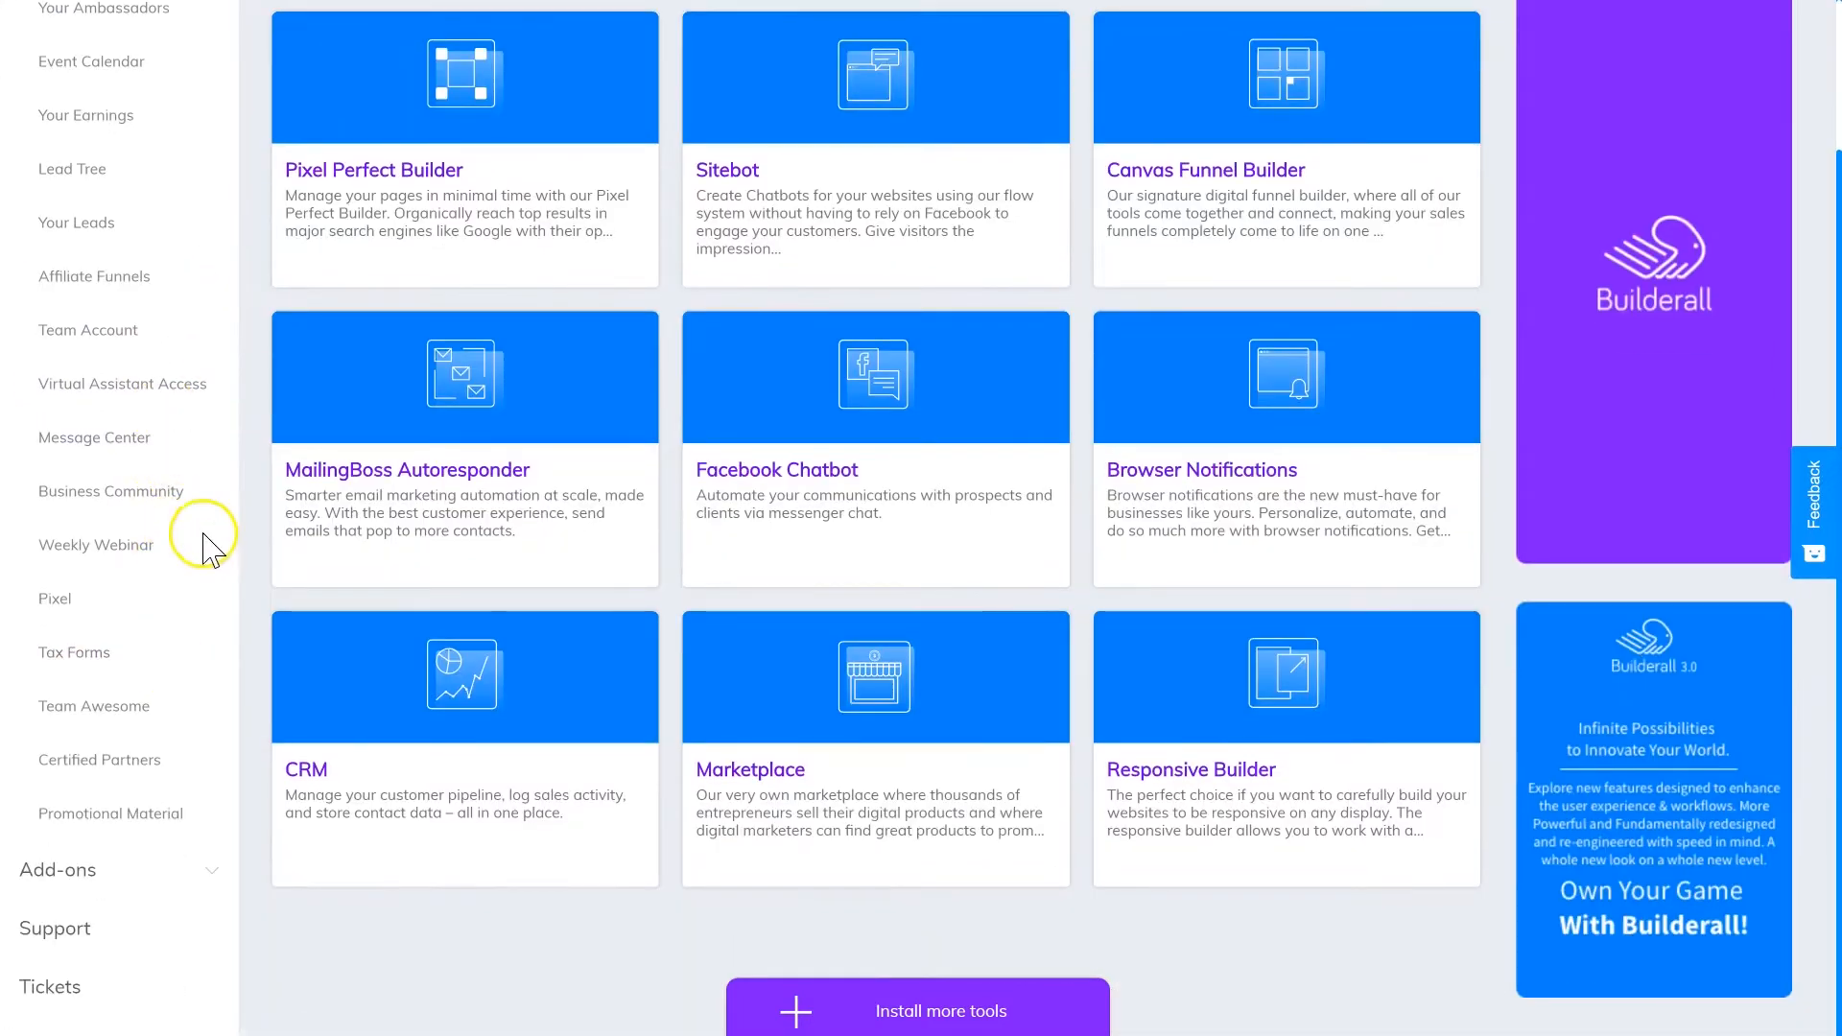
scroll(144, 608, "up", 3)
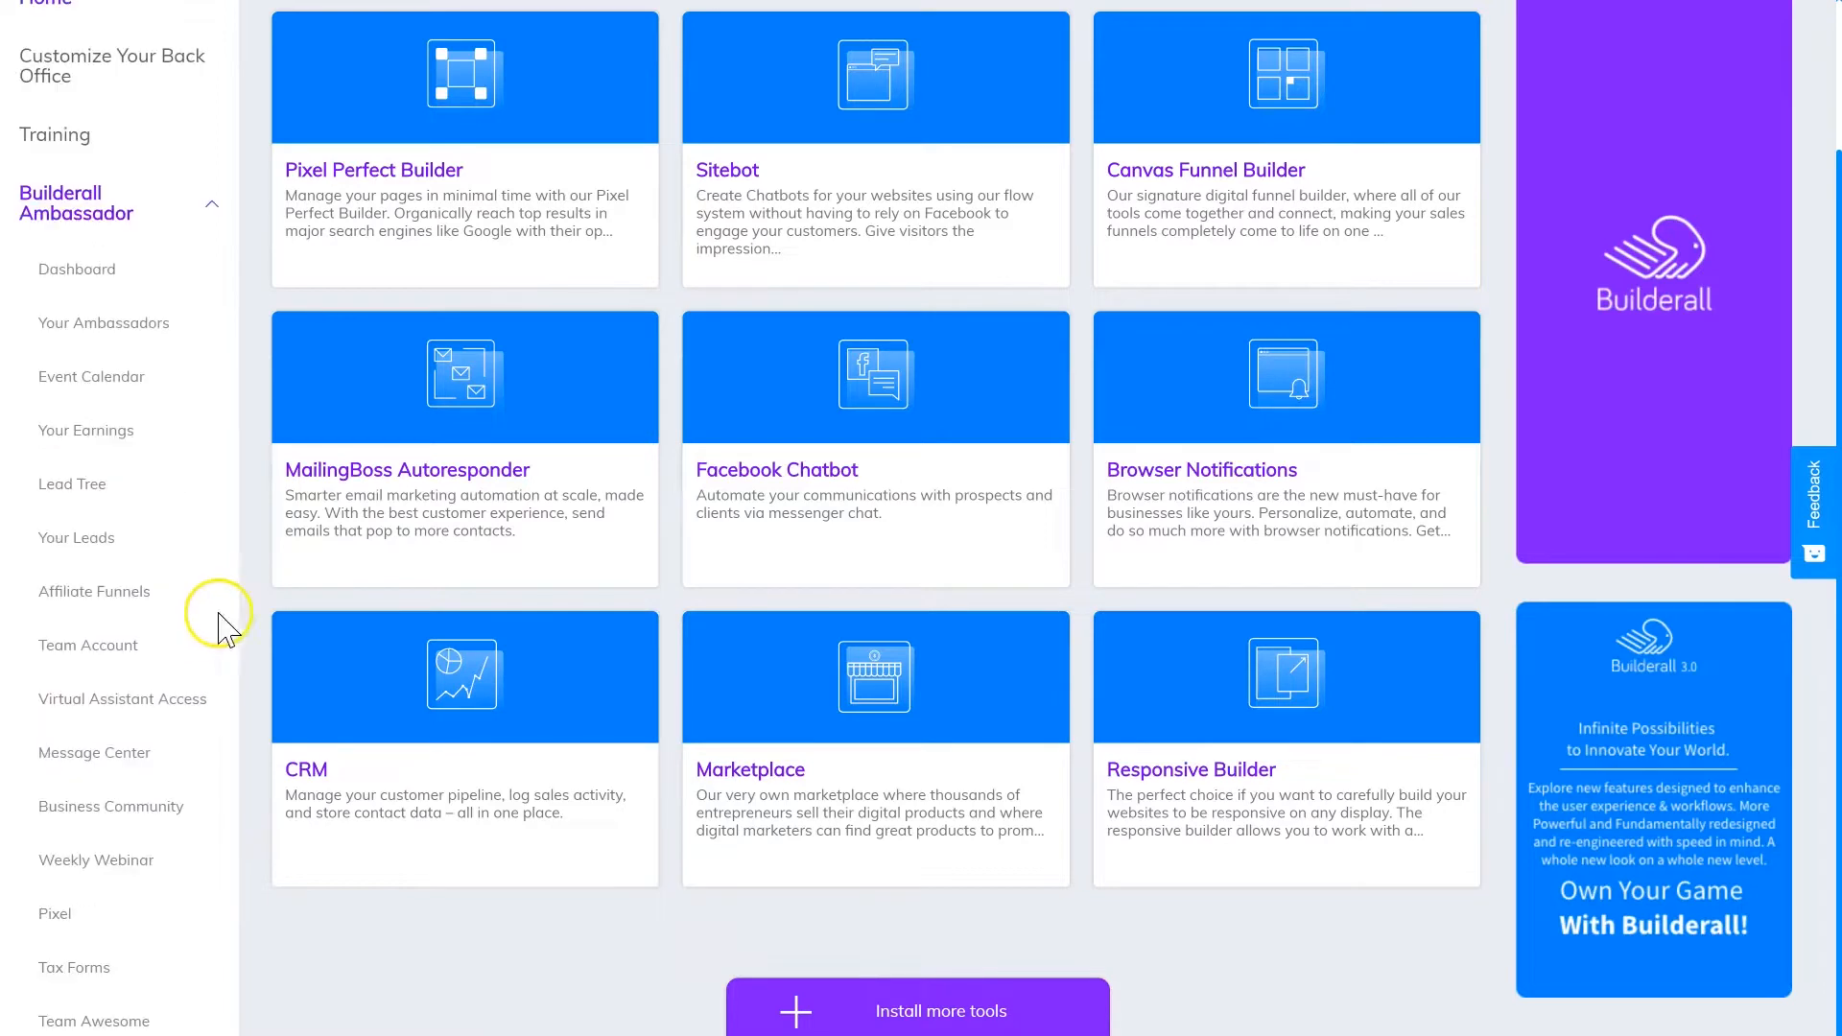
left_click(176, 196)
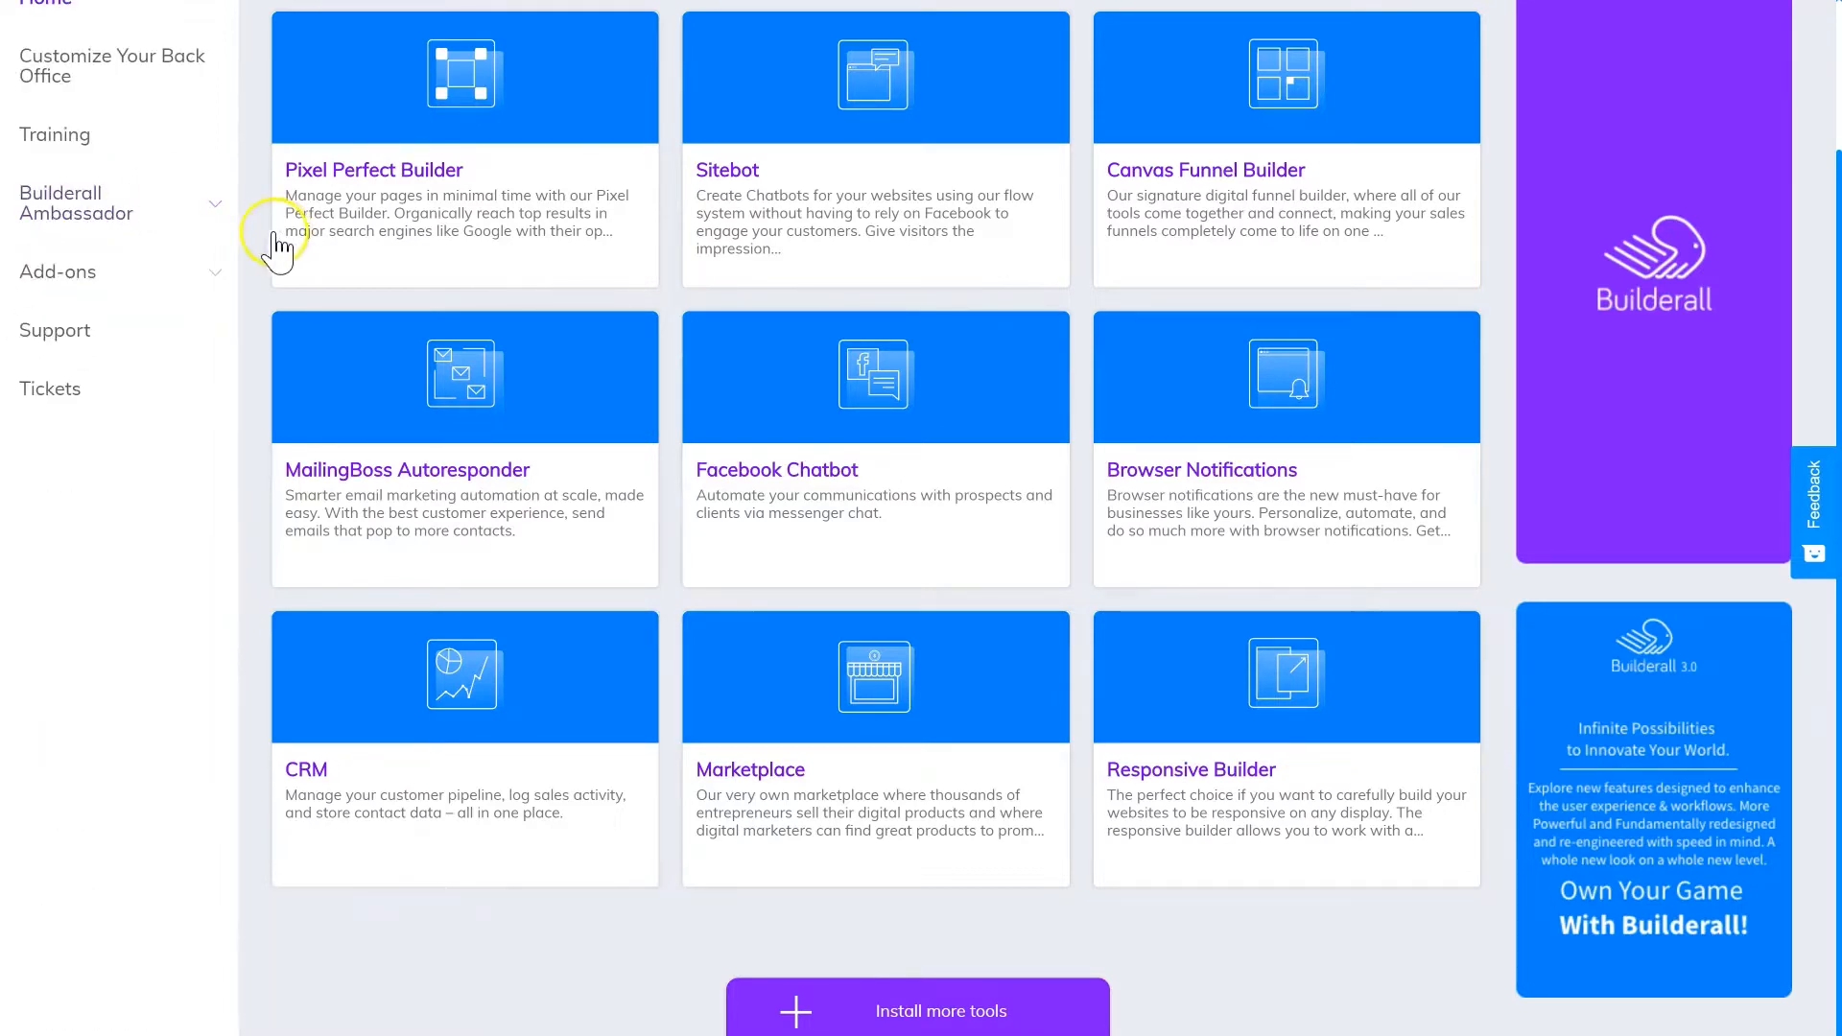
Step: Examine the entries under Add-ons and check the account's notifications list
left_click(214, 273)
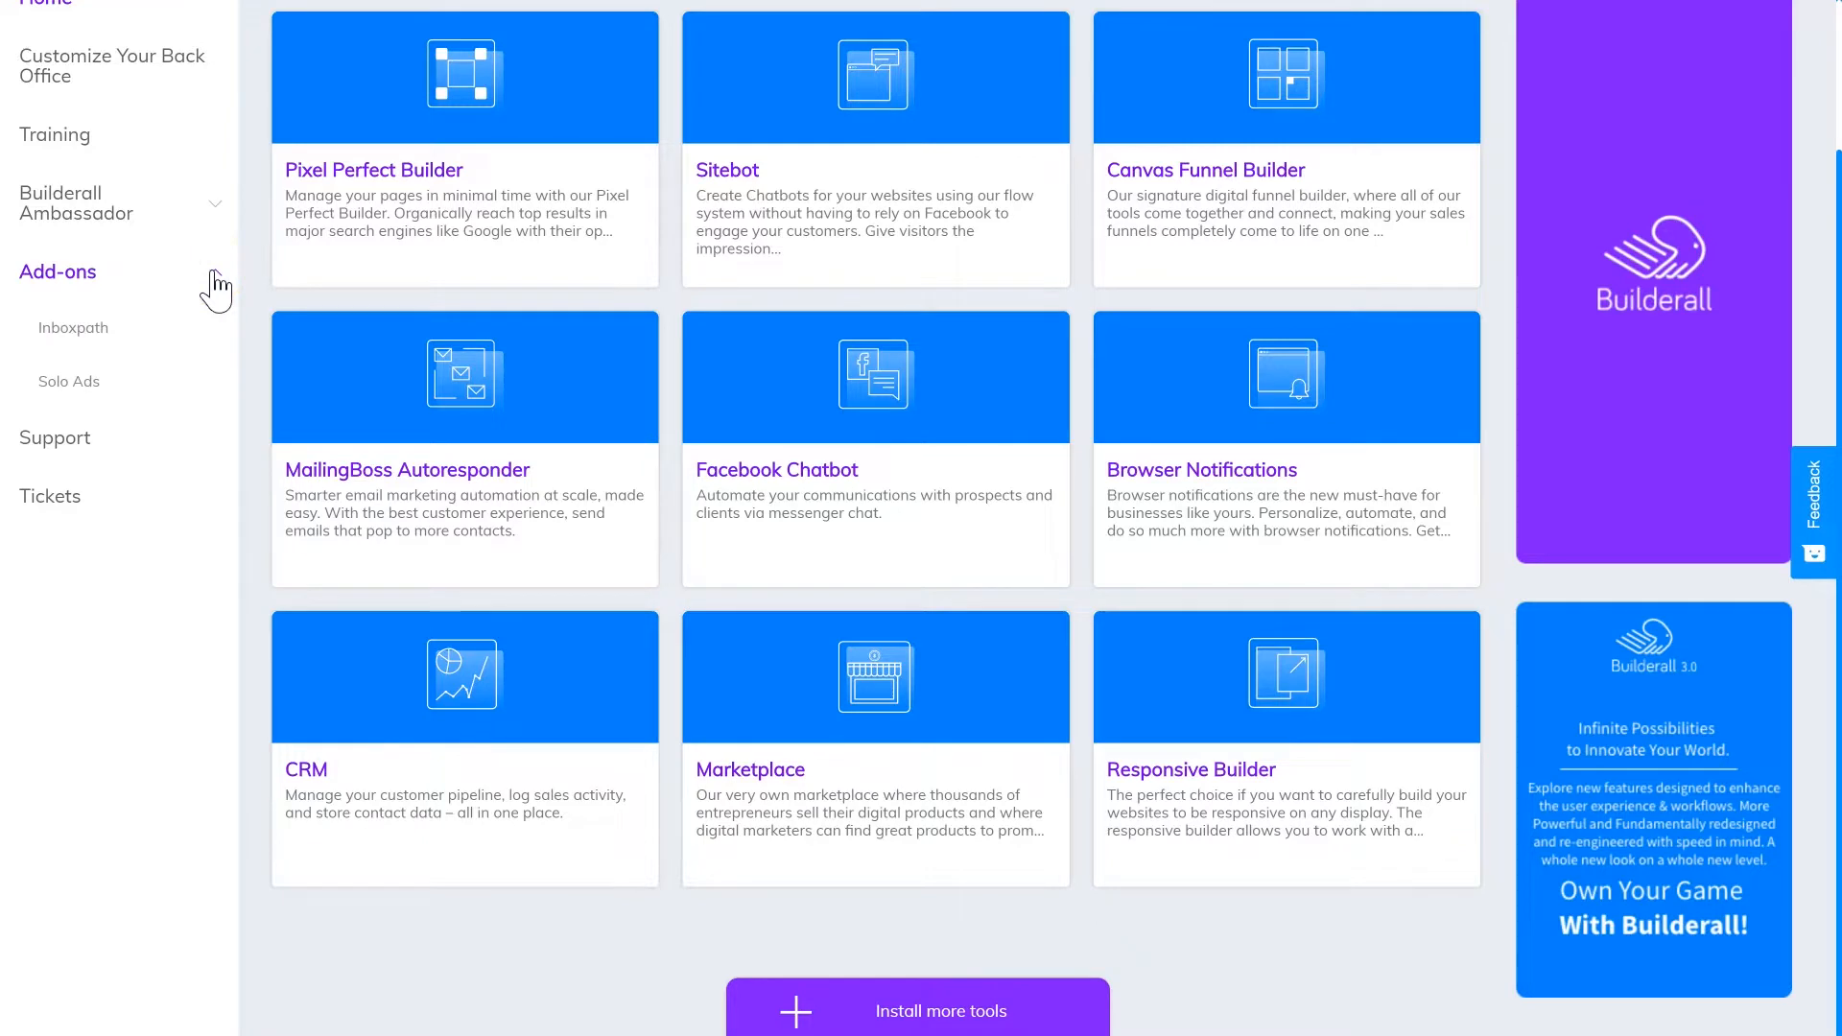
left_click(203, 275)
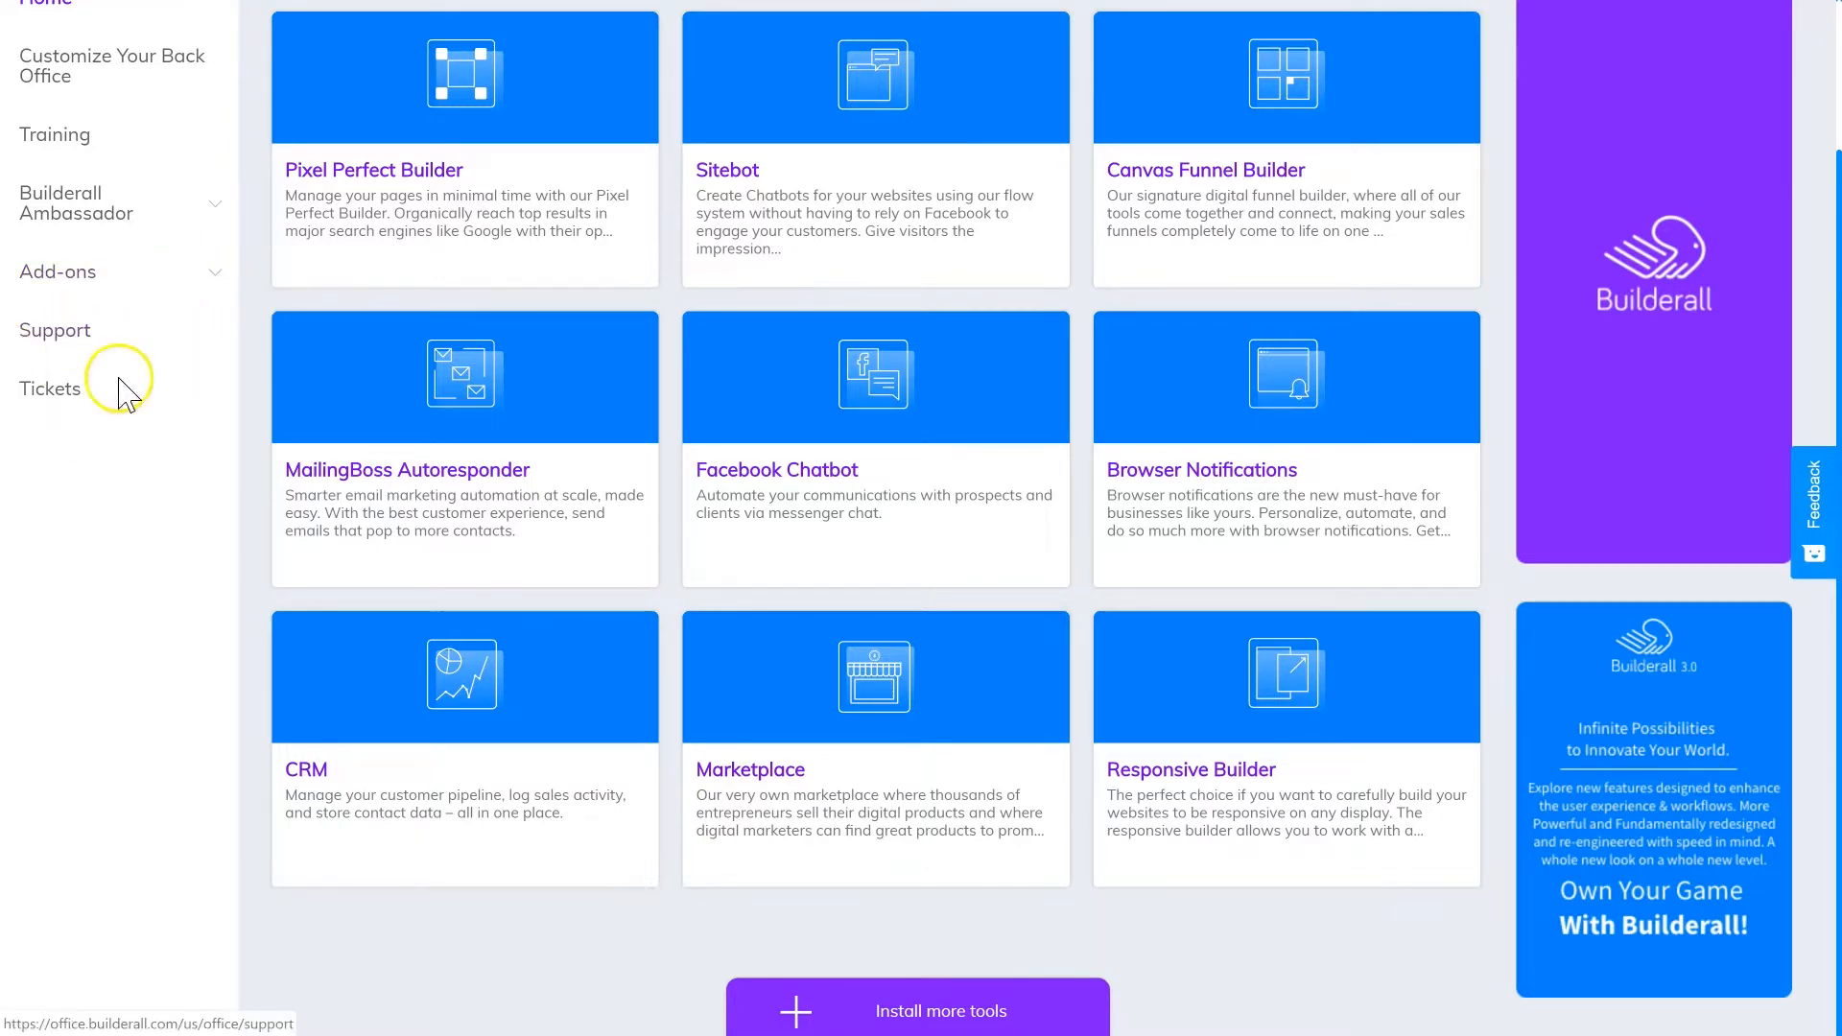
scroll(623, 777, "up", 2)
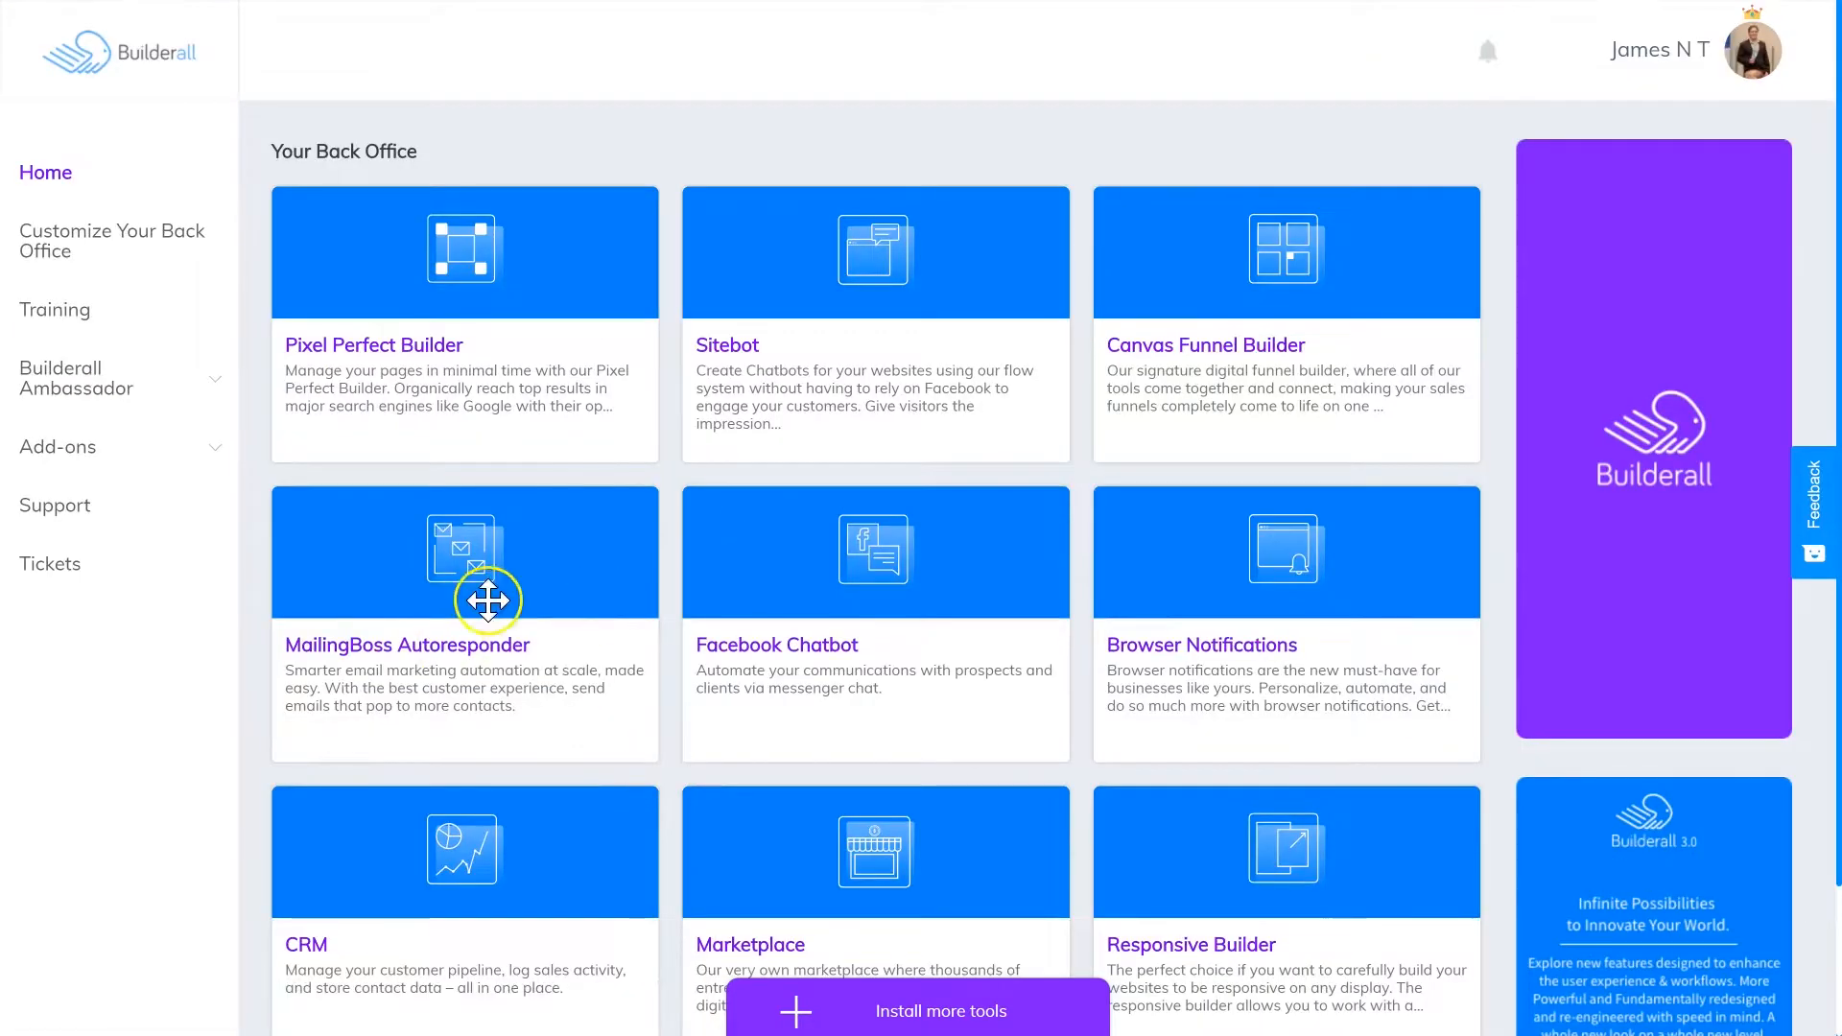
left_click(1500, 61)
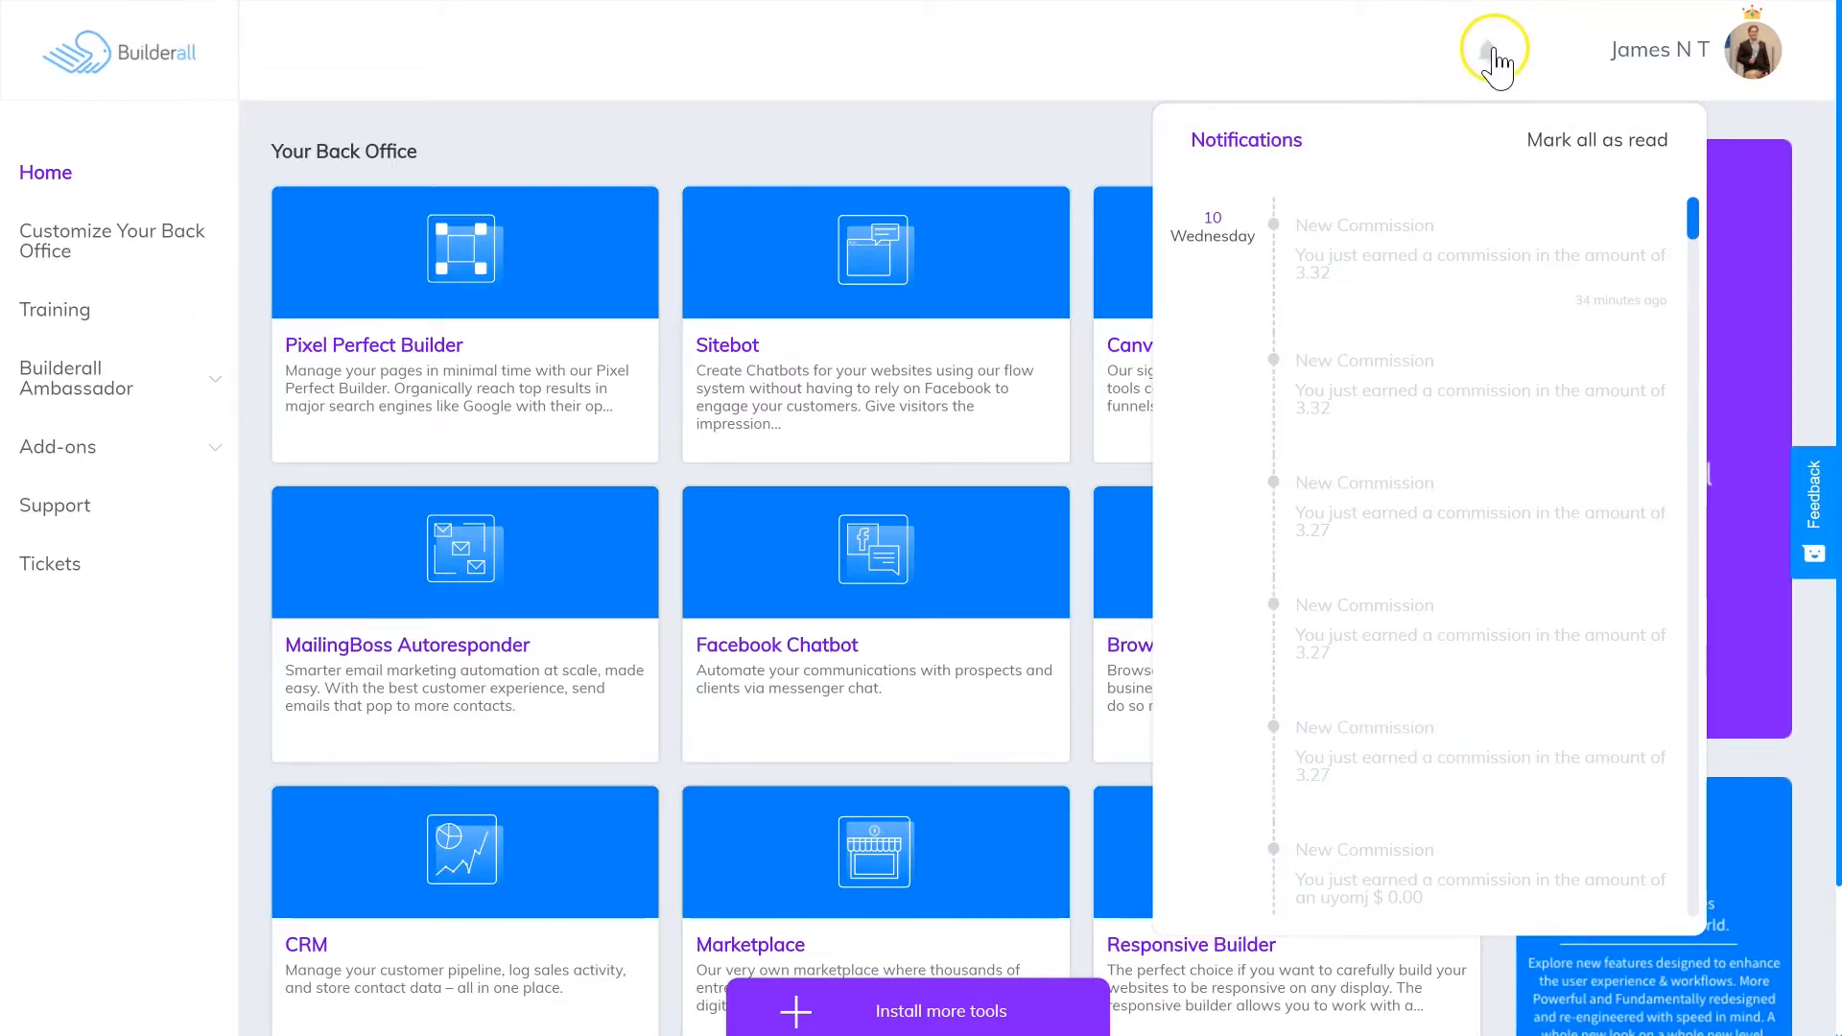
left_click(1494, 57)
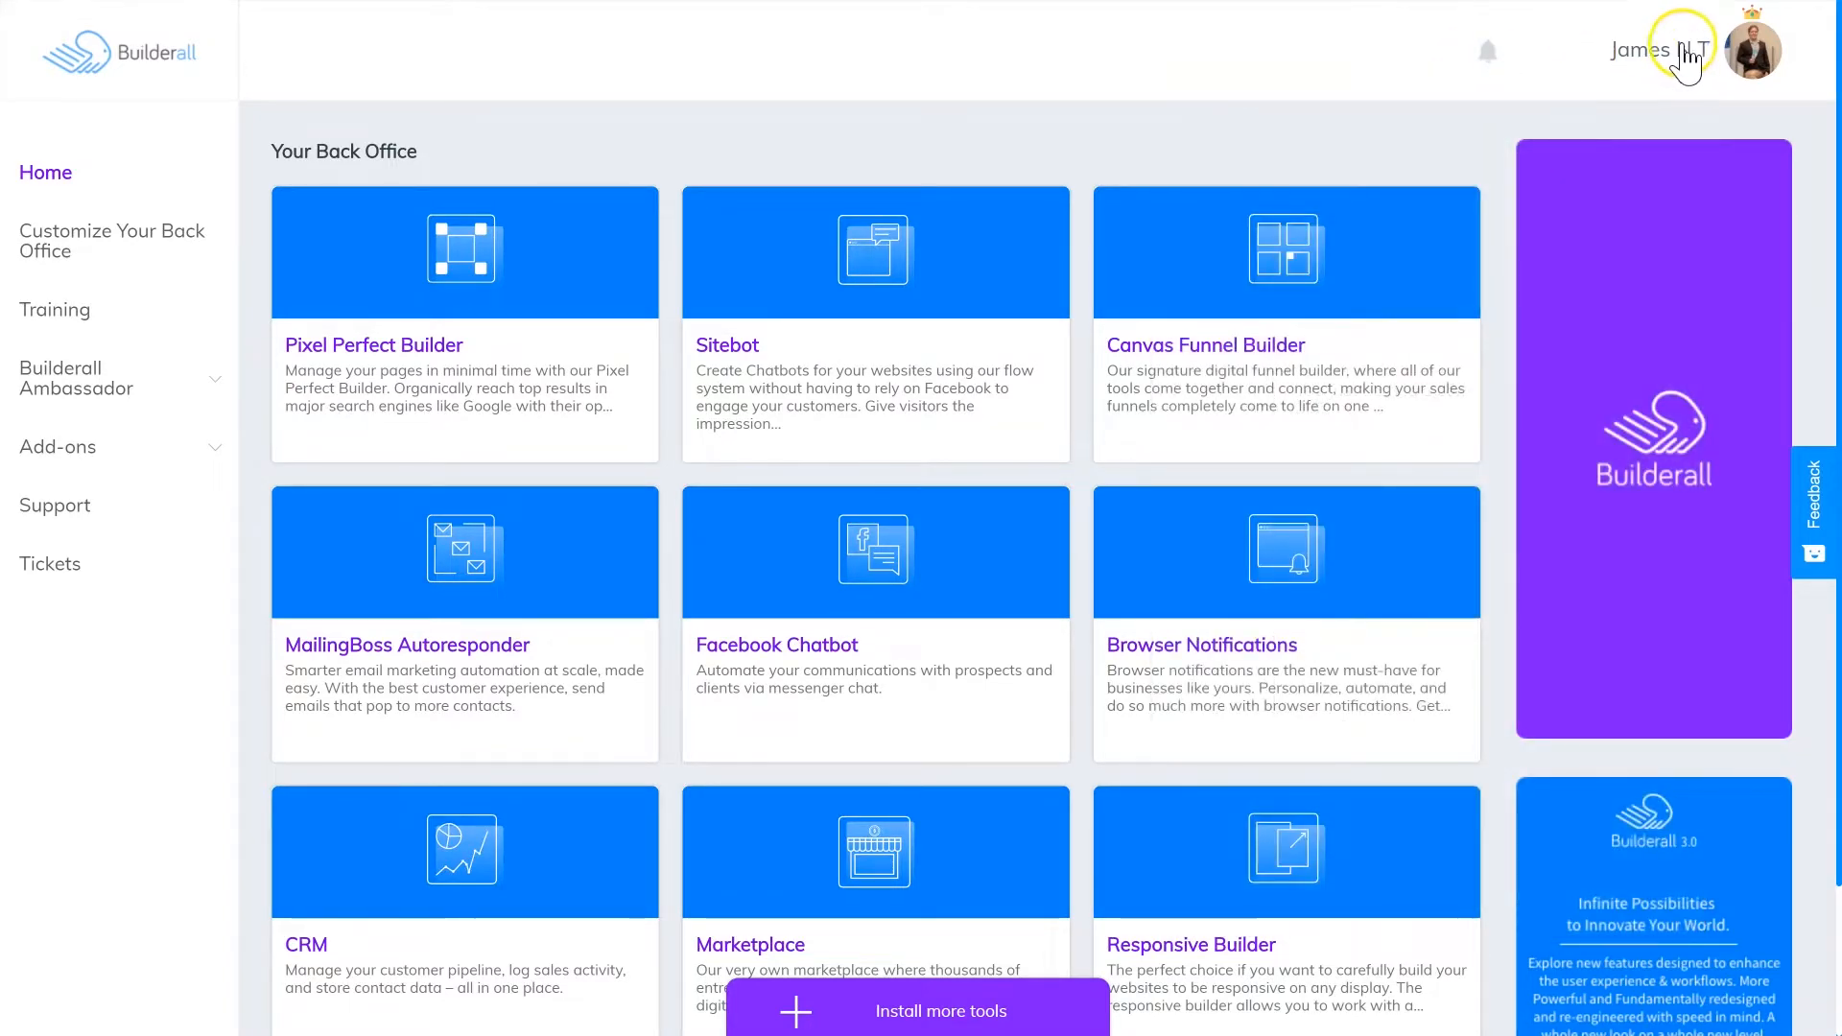
Step: Review the account profile and view the Tags registration data in its advanced configurations
left_click(1686, 53)
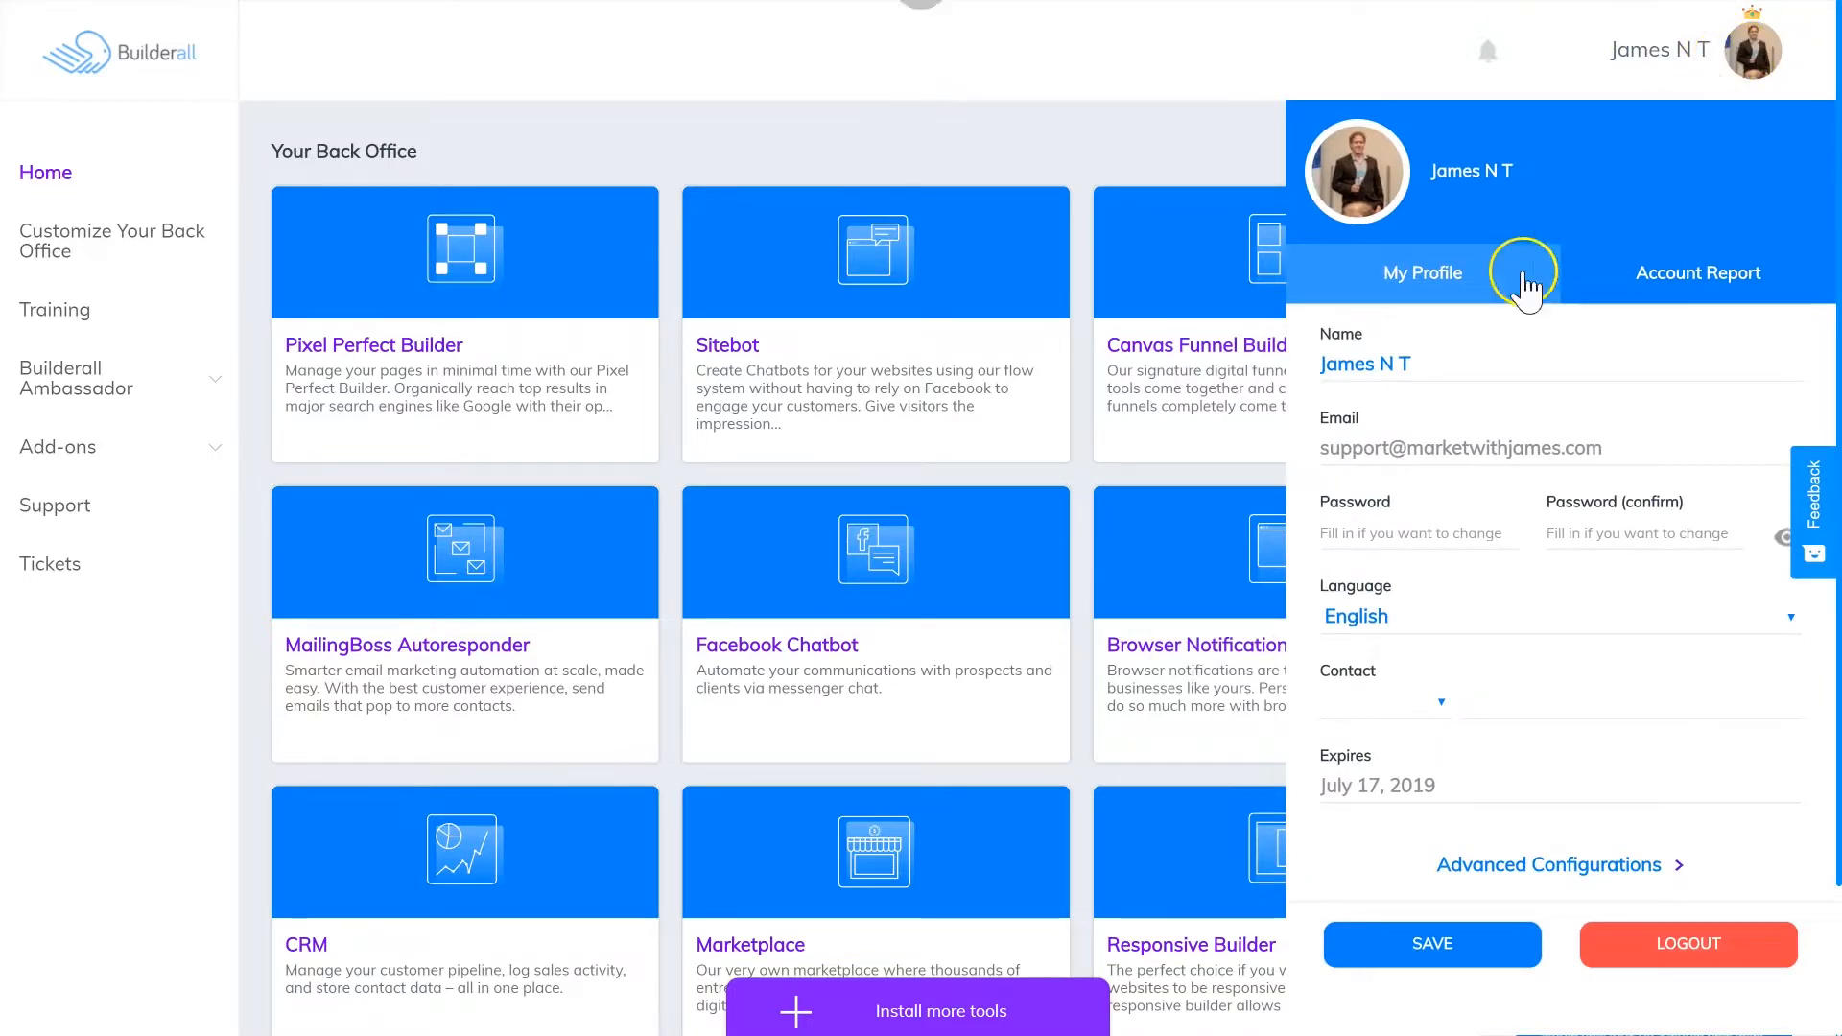
scroll(1452, 448, "down", 1)
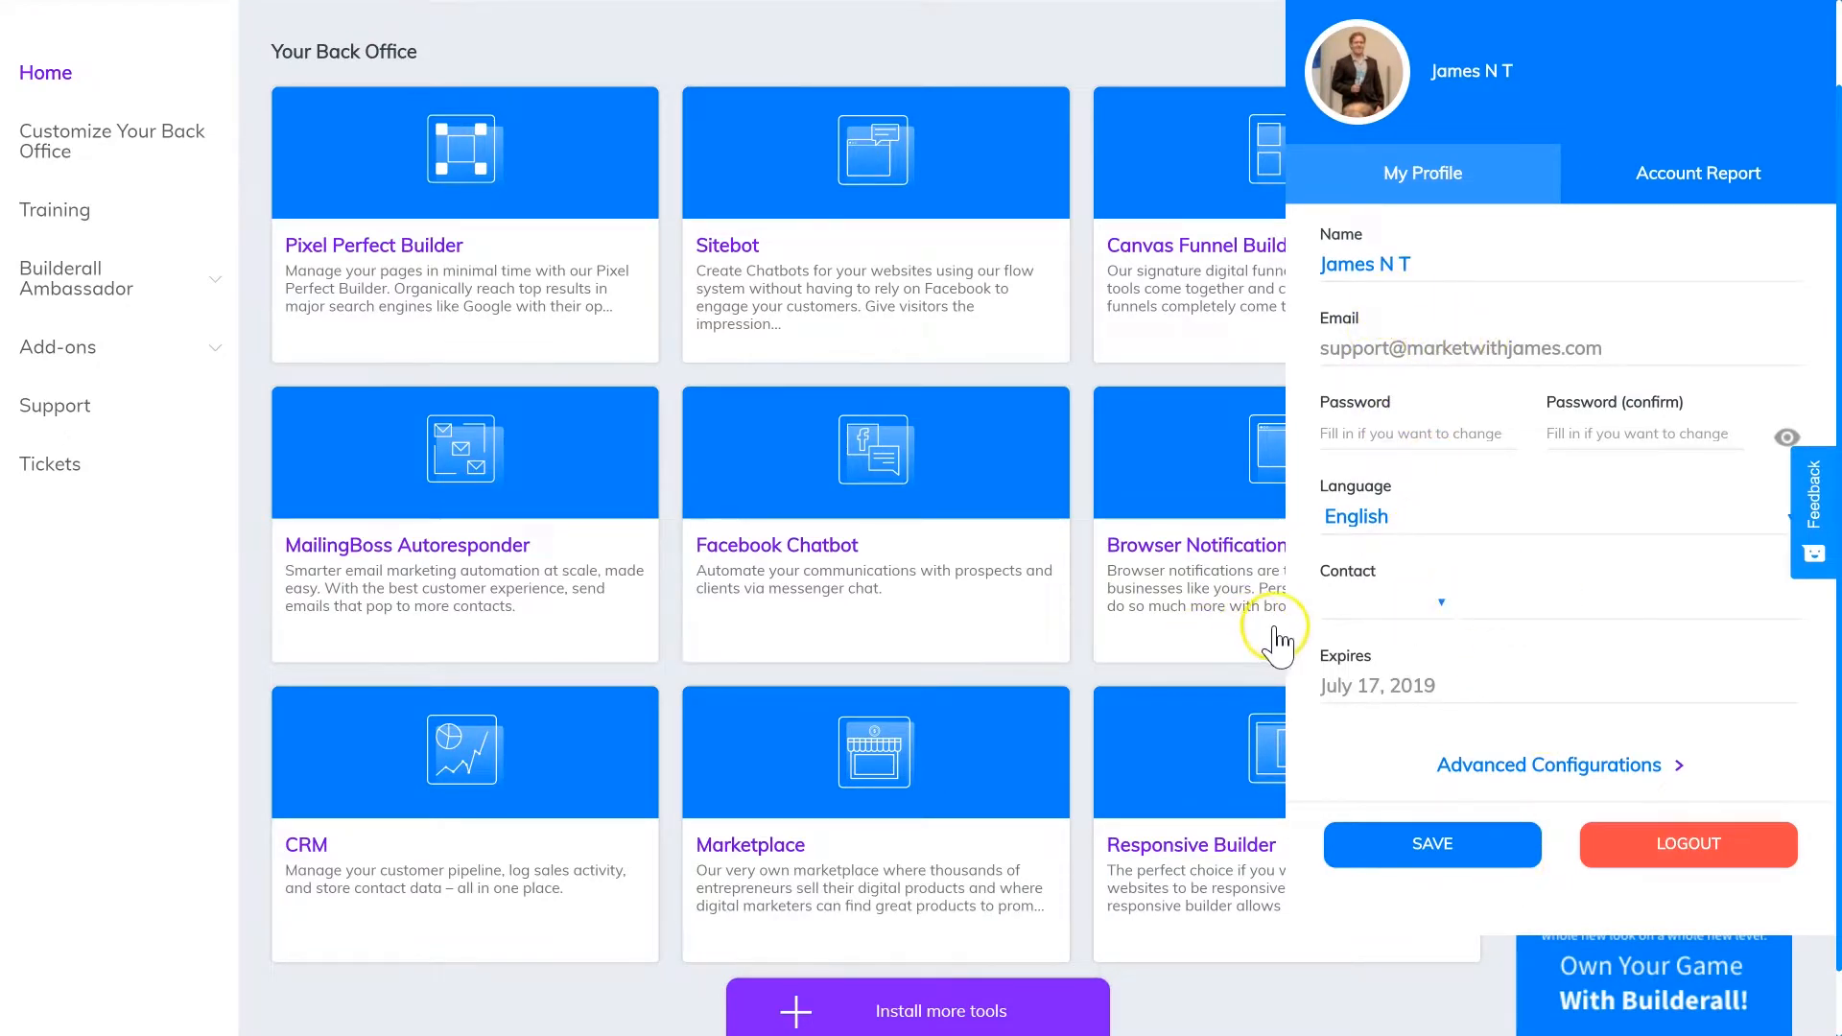
scroll(1276, 638, "down", 1)
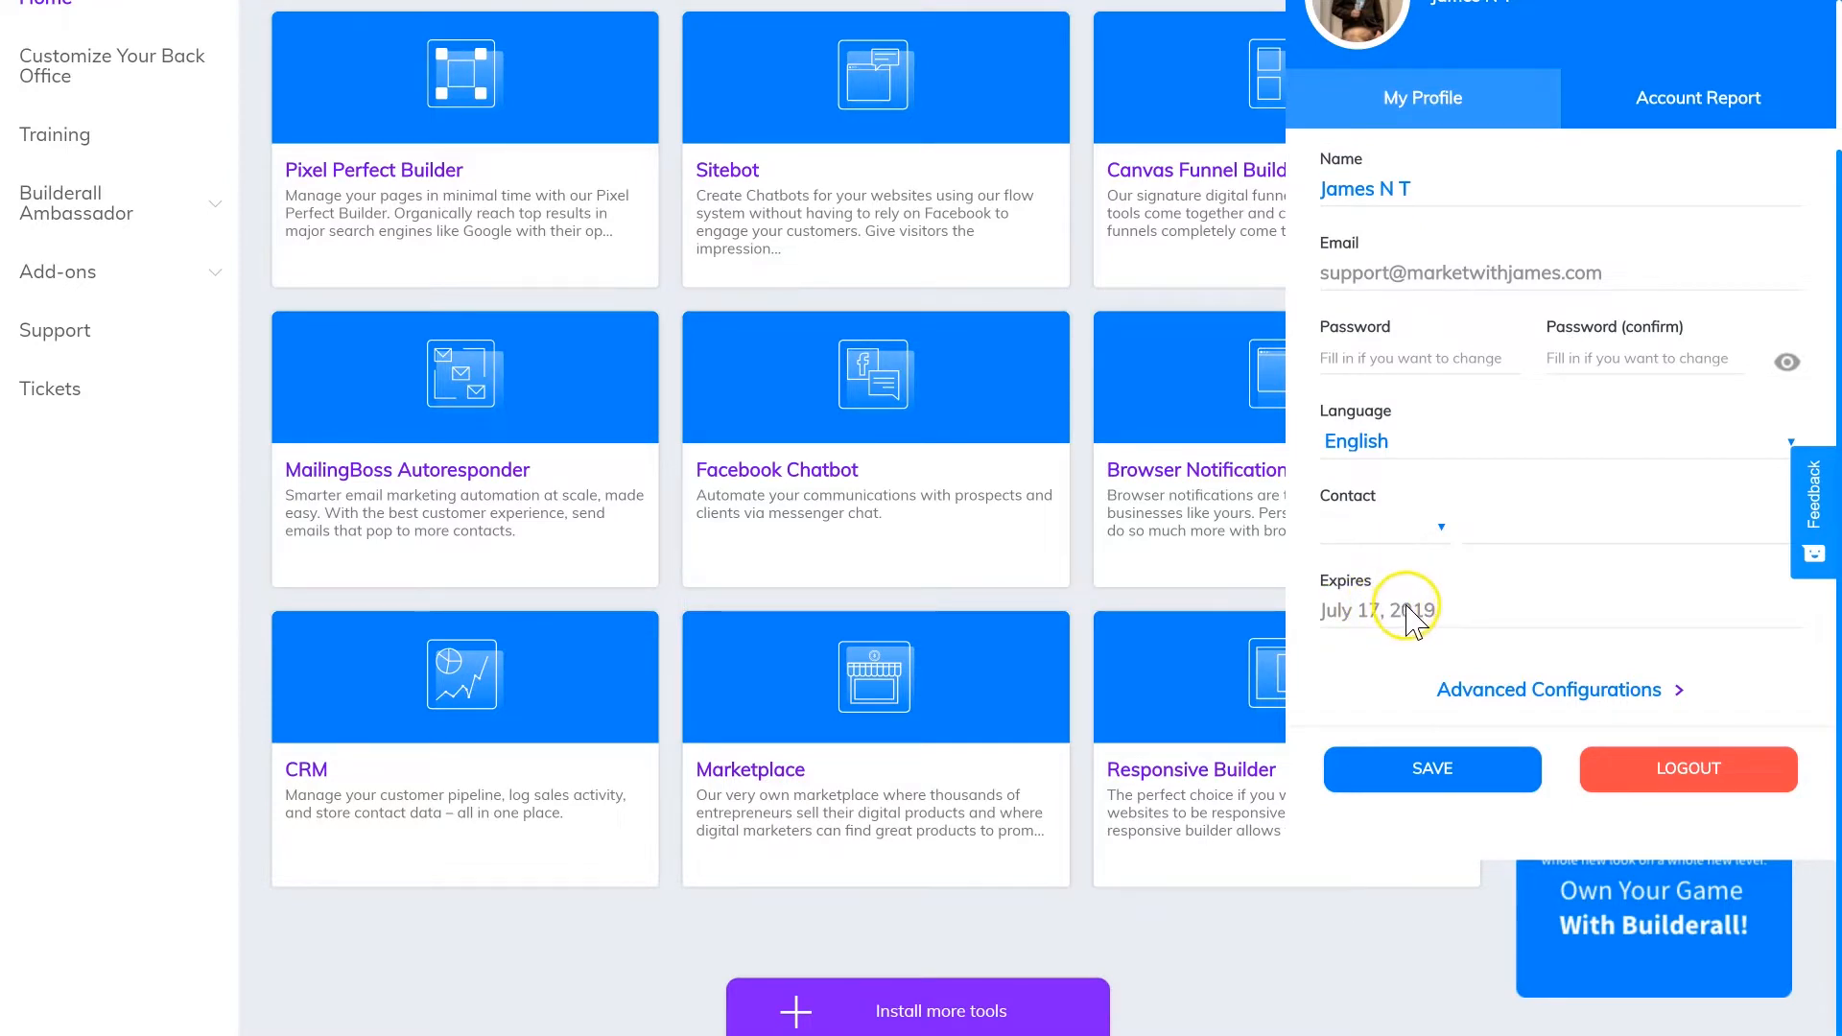
left_click(1623, 688)
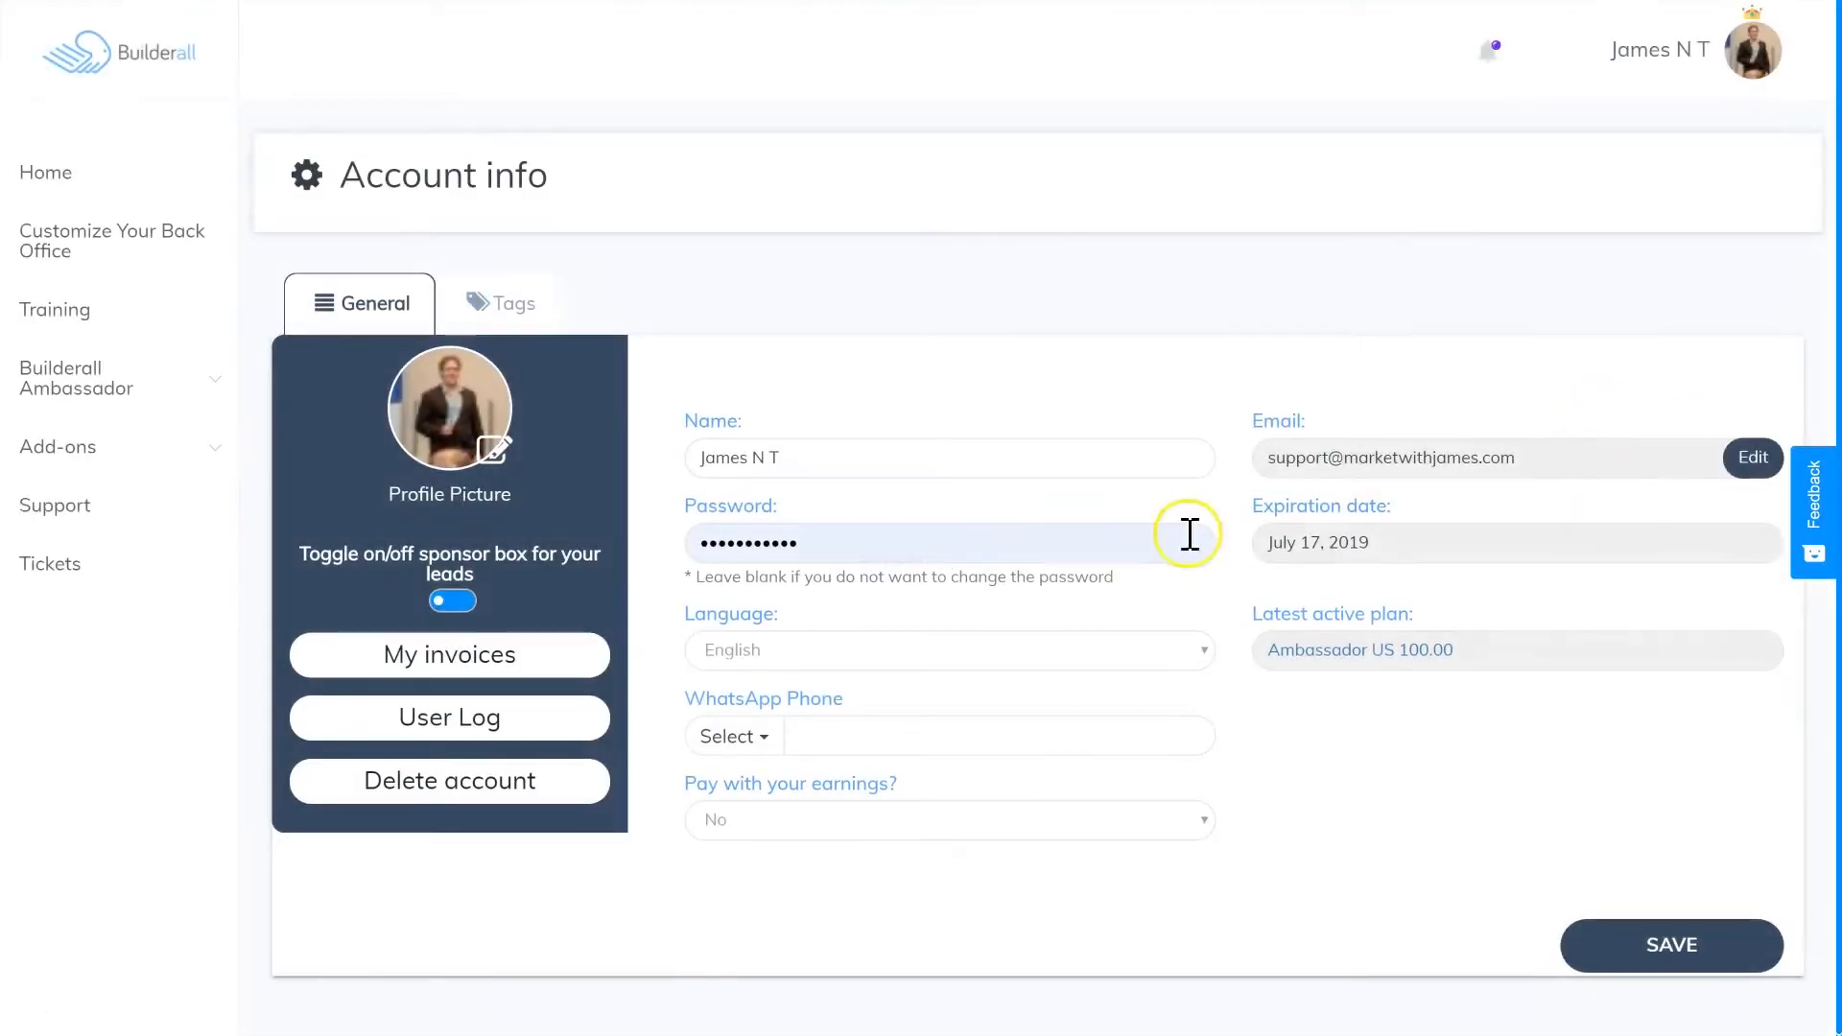
left_click(511, 307)
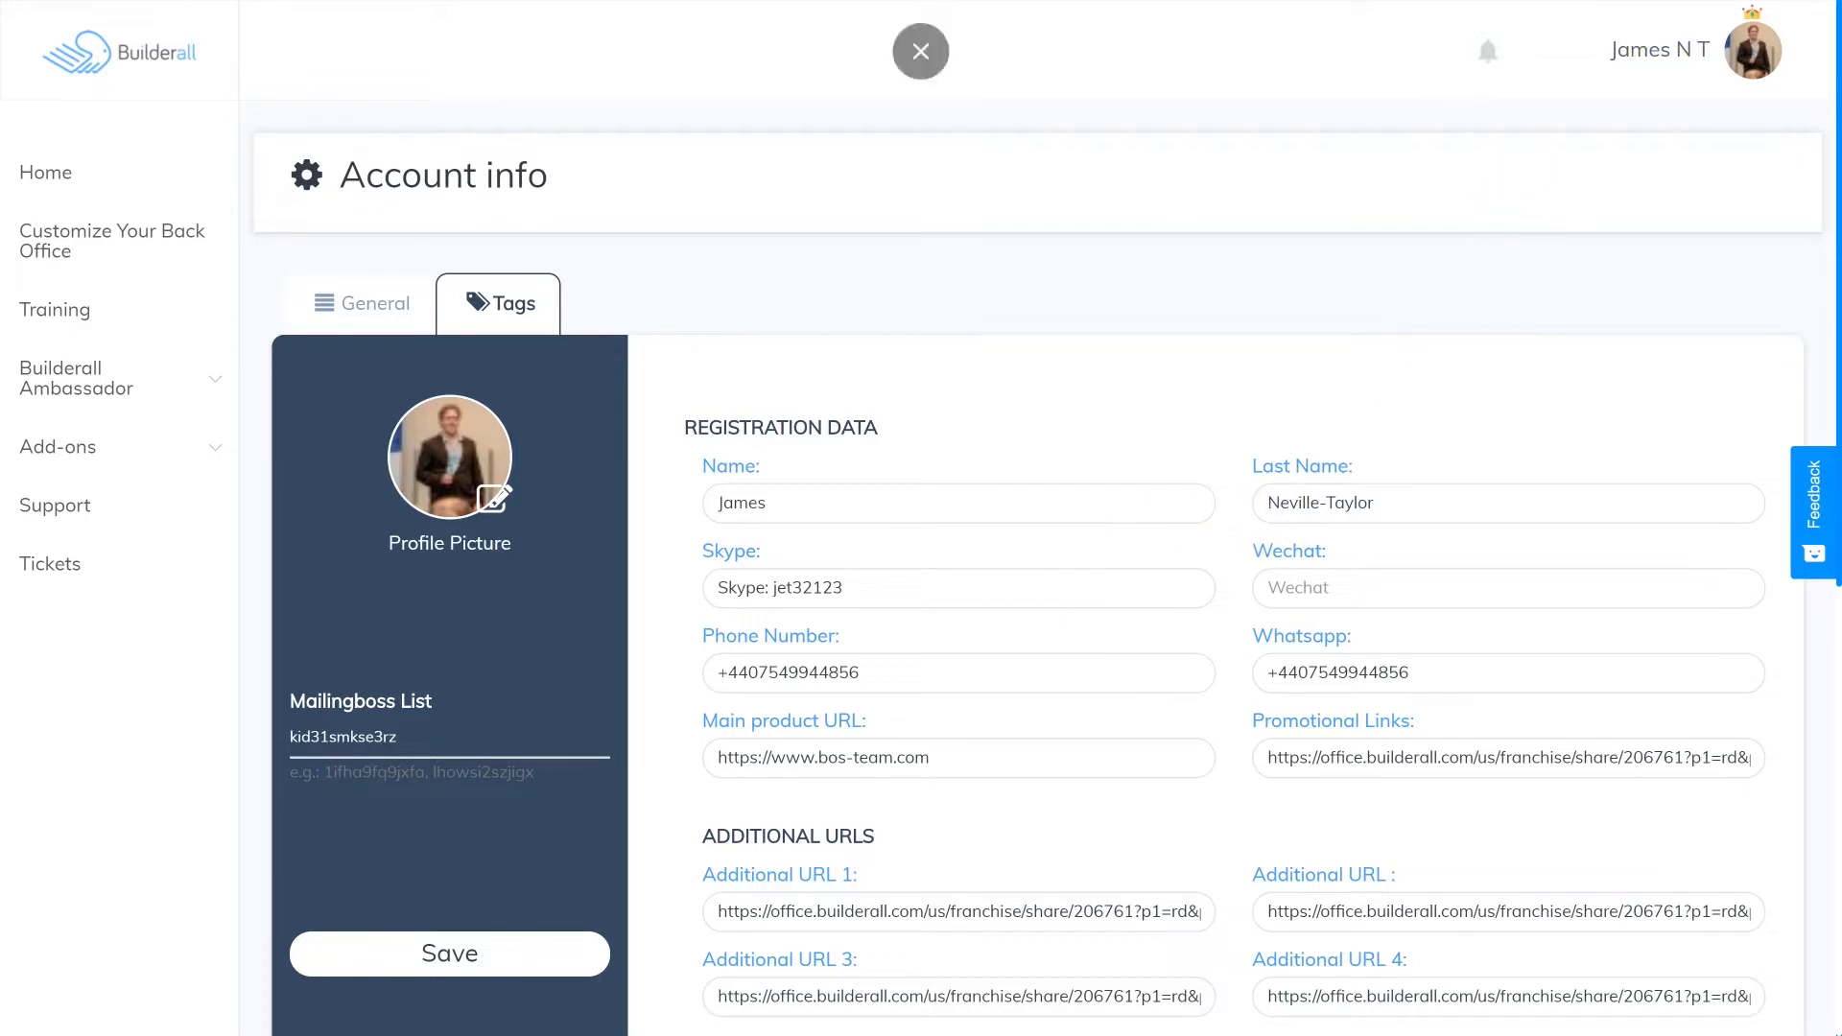
Step: View the Account Report in the account profile
left_click(1779, 44)
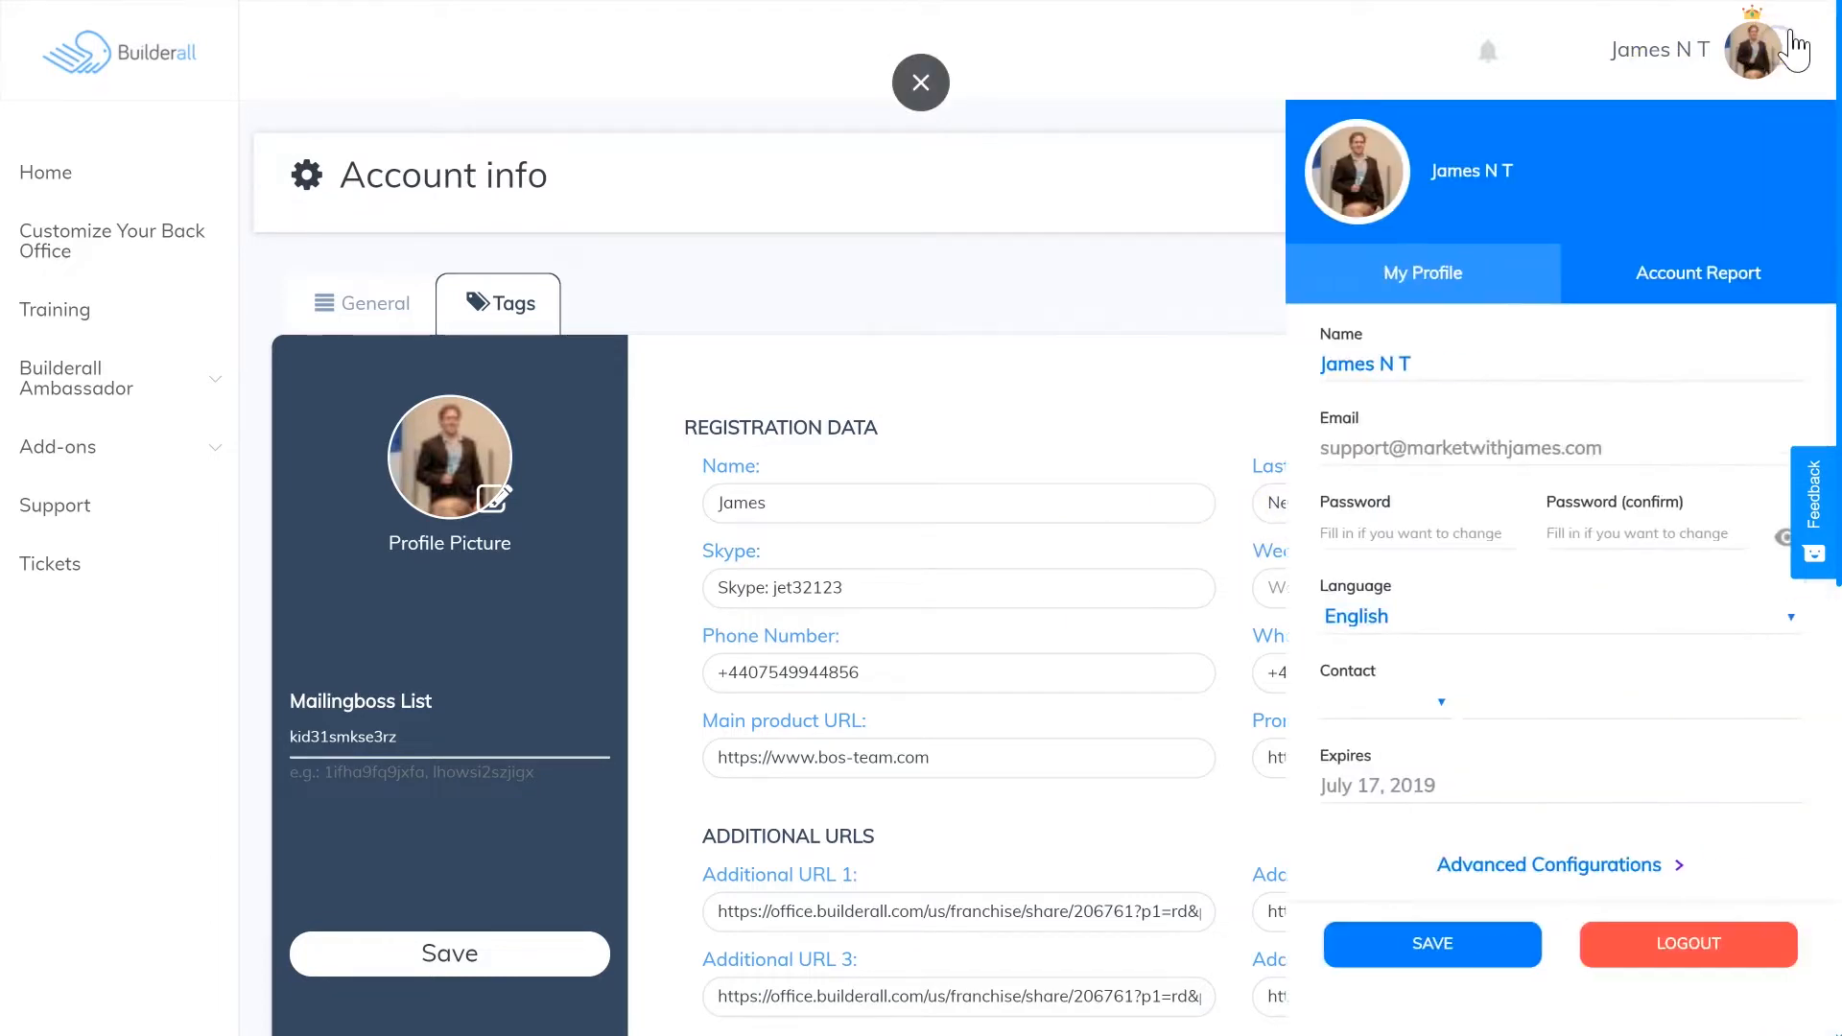
left_click(1688, 280)
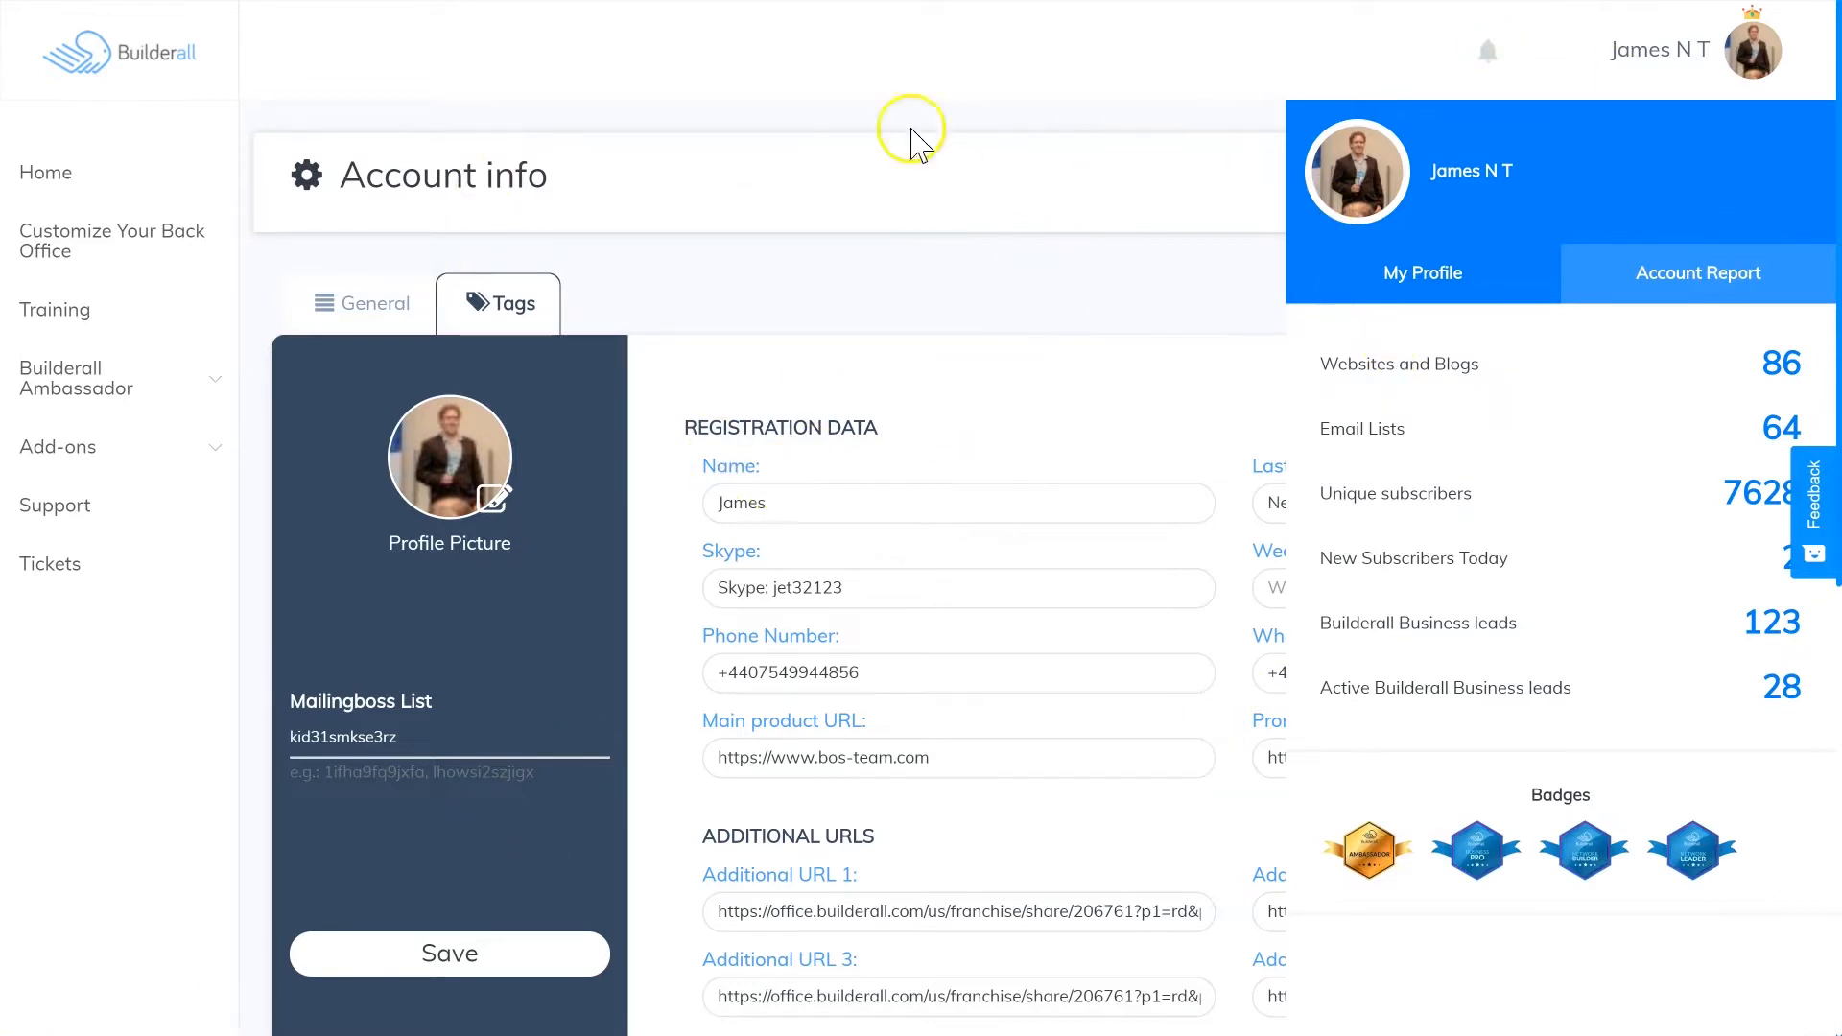
Step: Revisit the back office customization page, and expand the Pixel Perfect Builder card's options on the home page
left_click(114, 248)
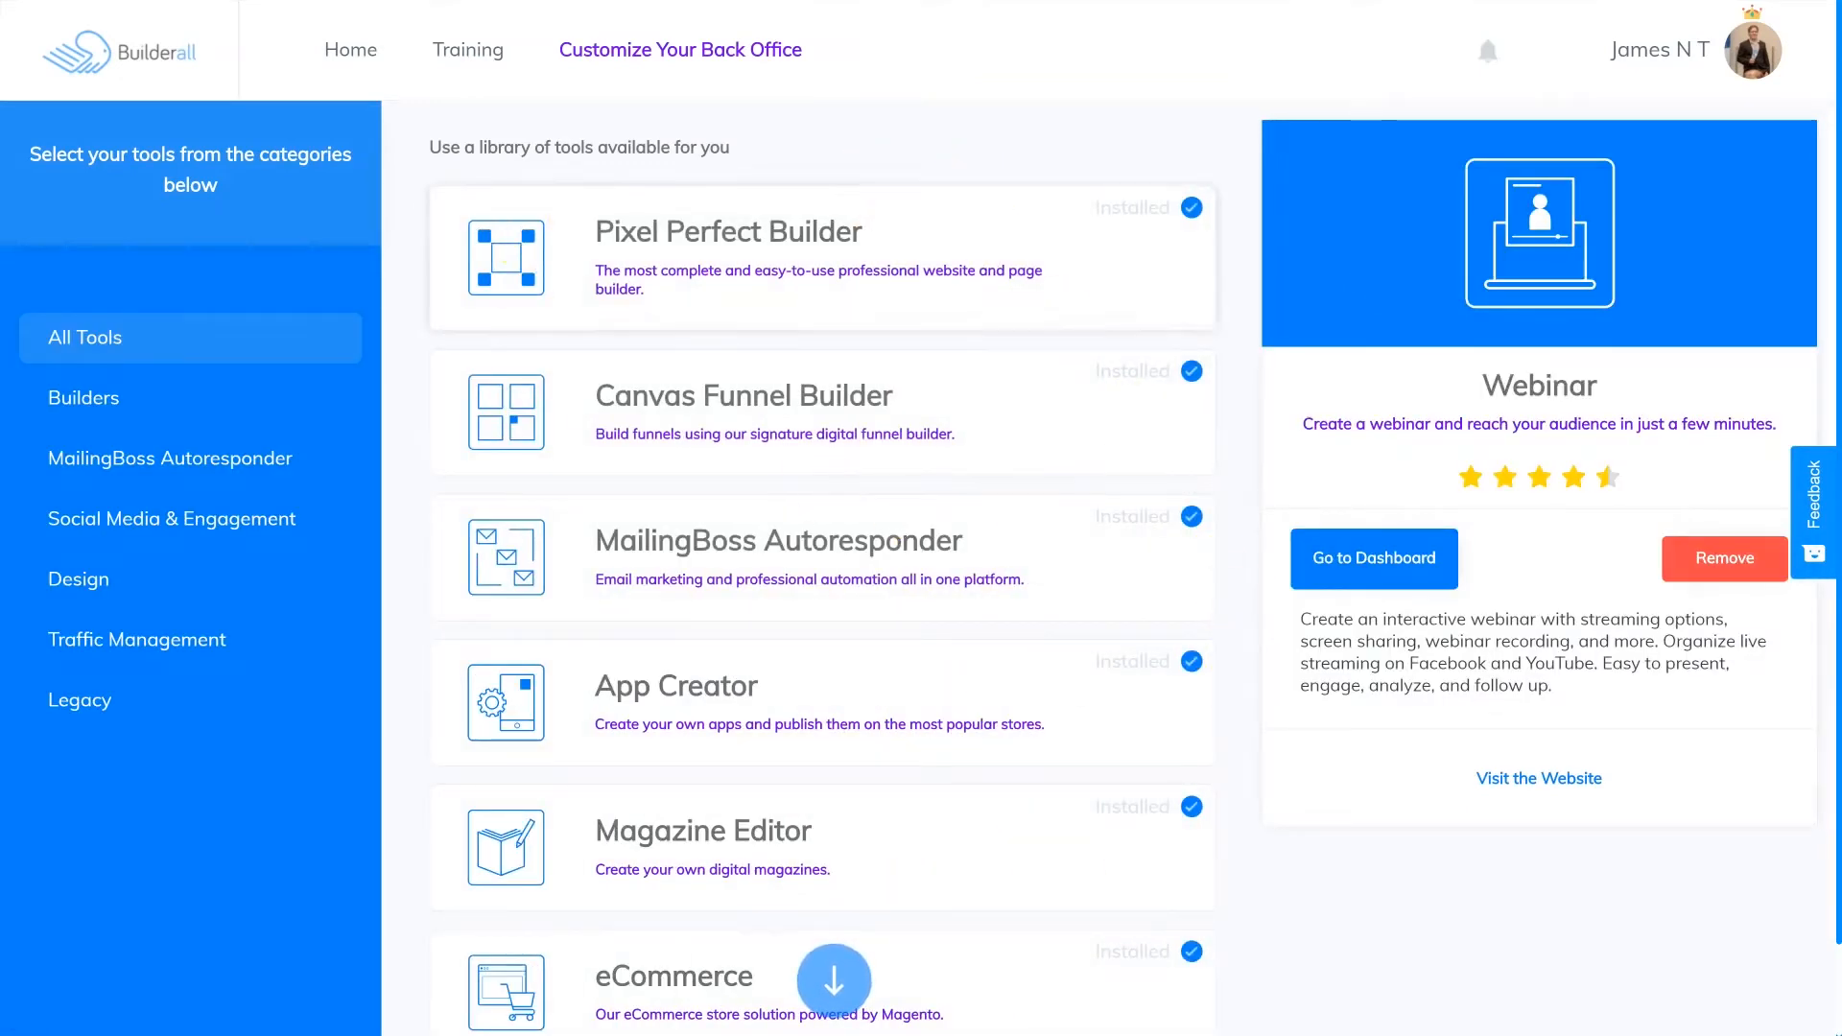
left_click(351, 50)
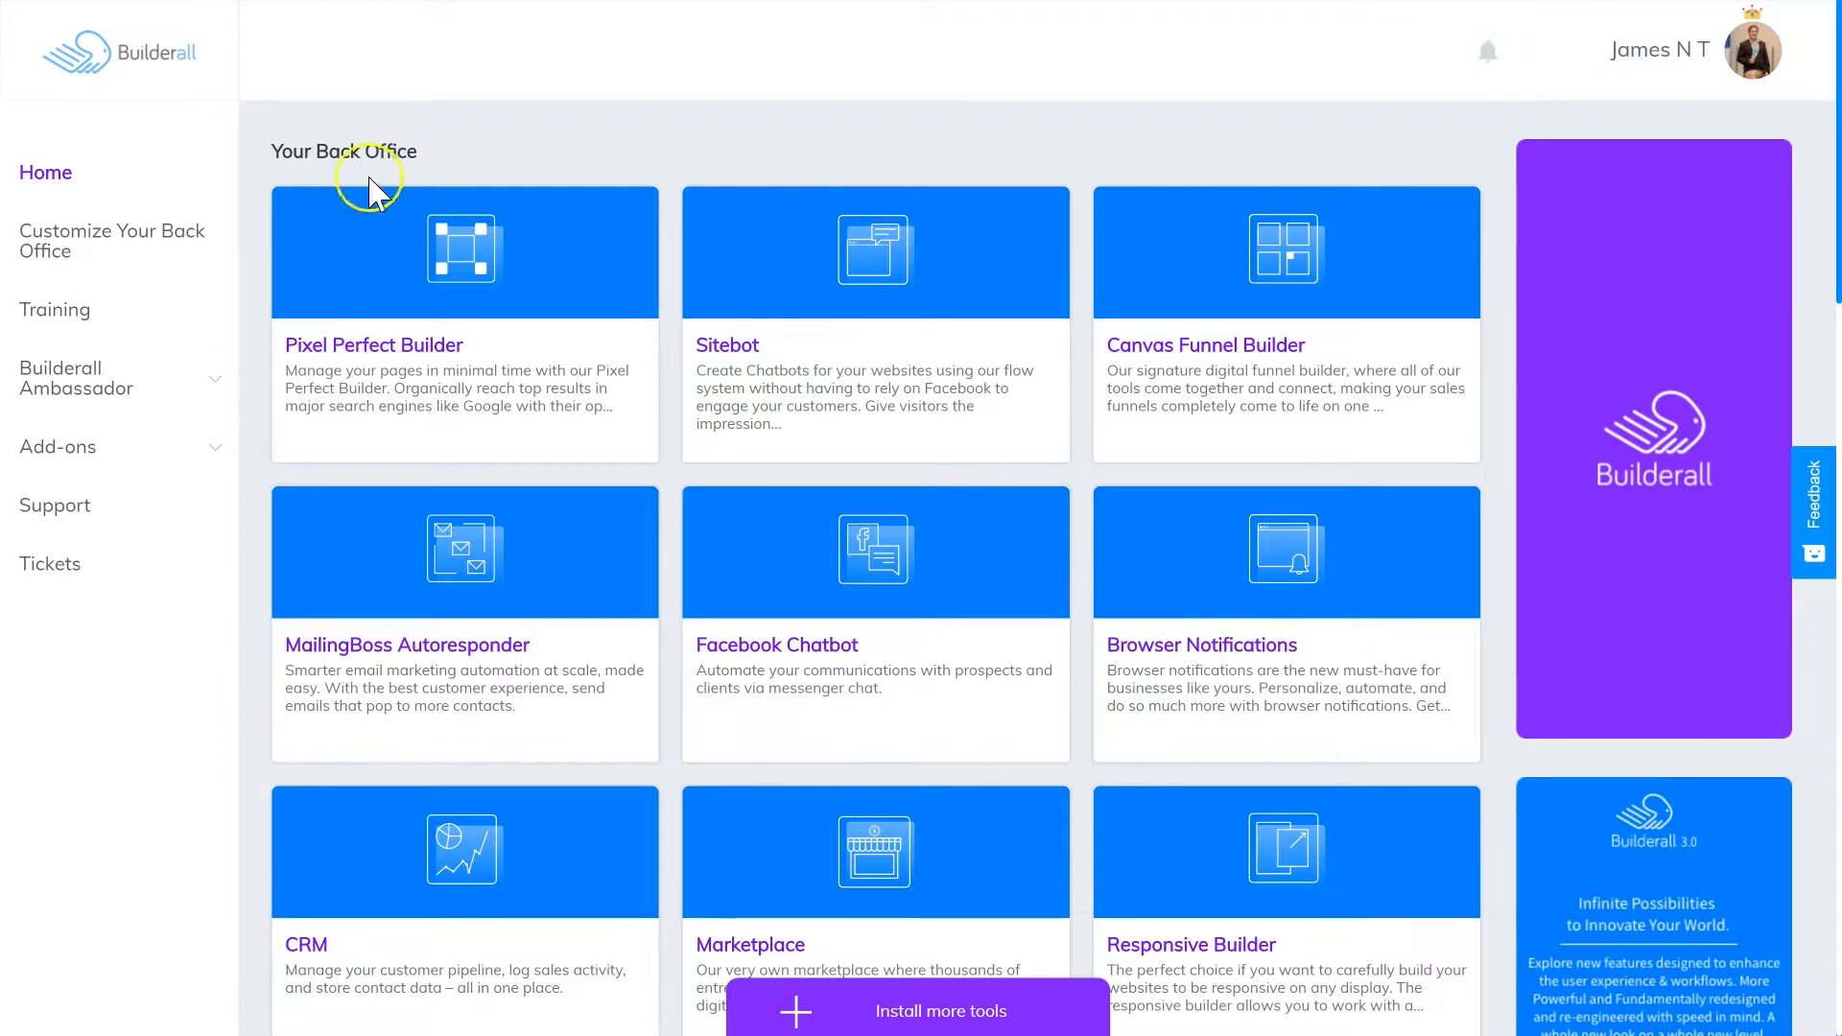
left_click(492, 286)
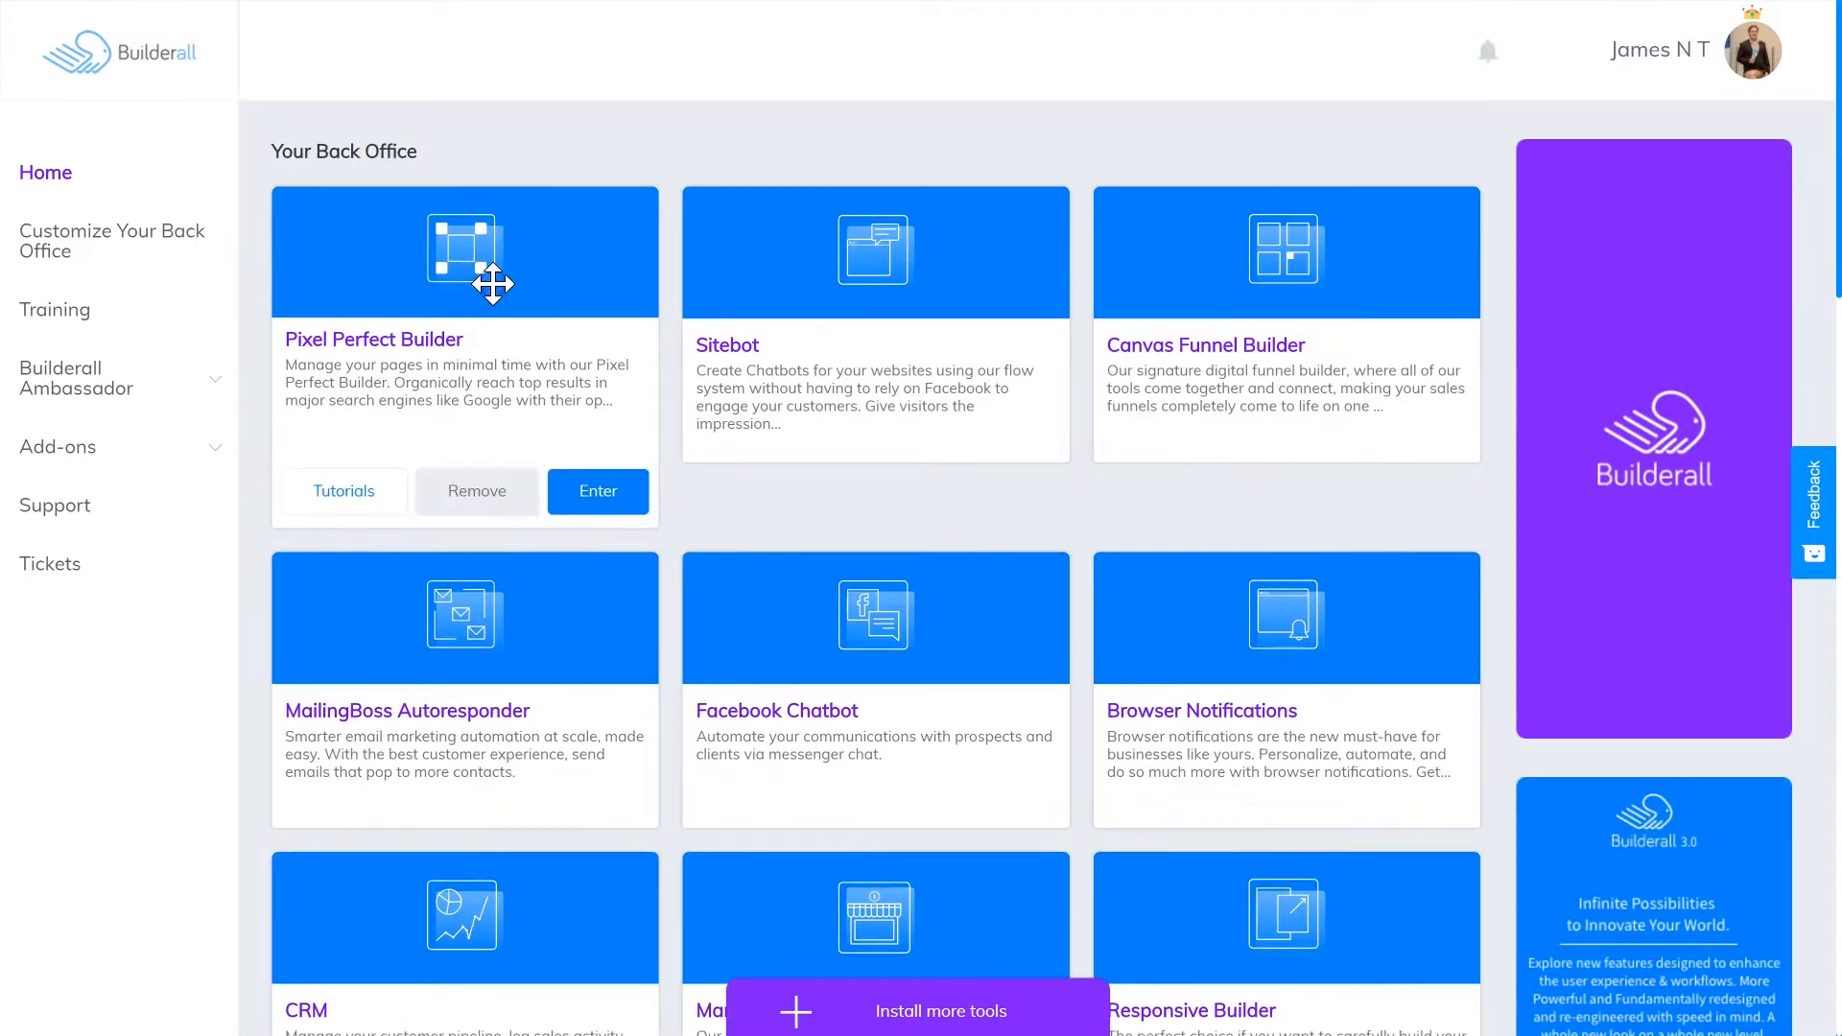
Step: Enter the Pixel Perfect Builder, open the banomad.com site for editing and look over its desktop page
left_click(599, 494)
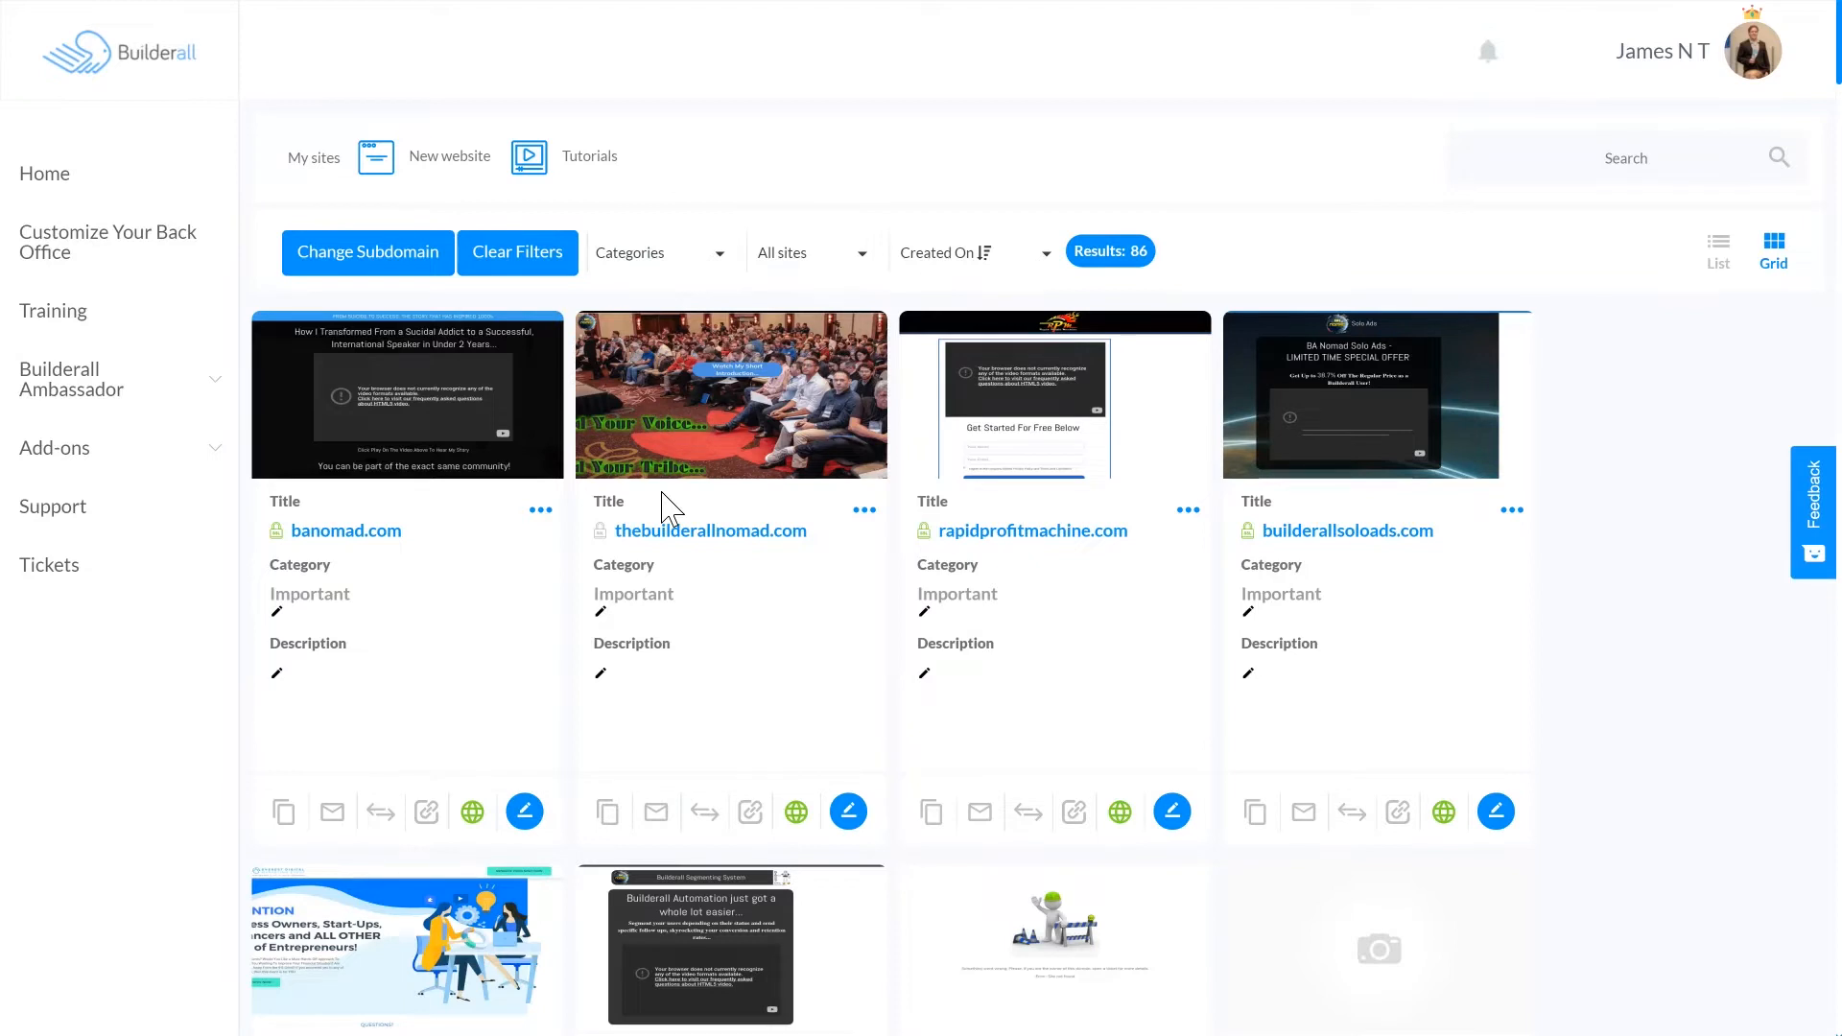
left_click(527, 815)
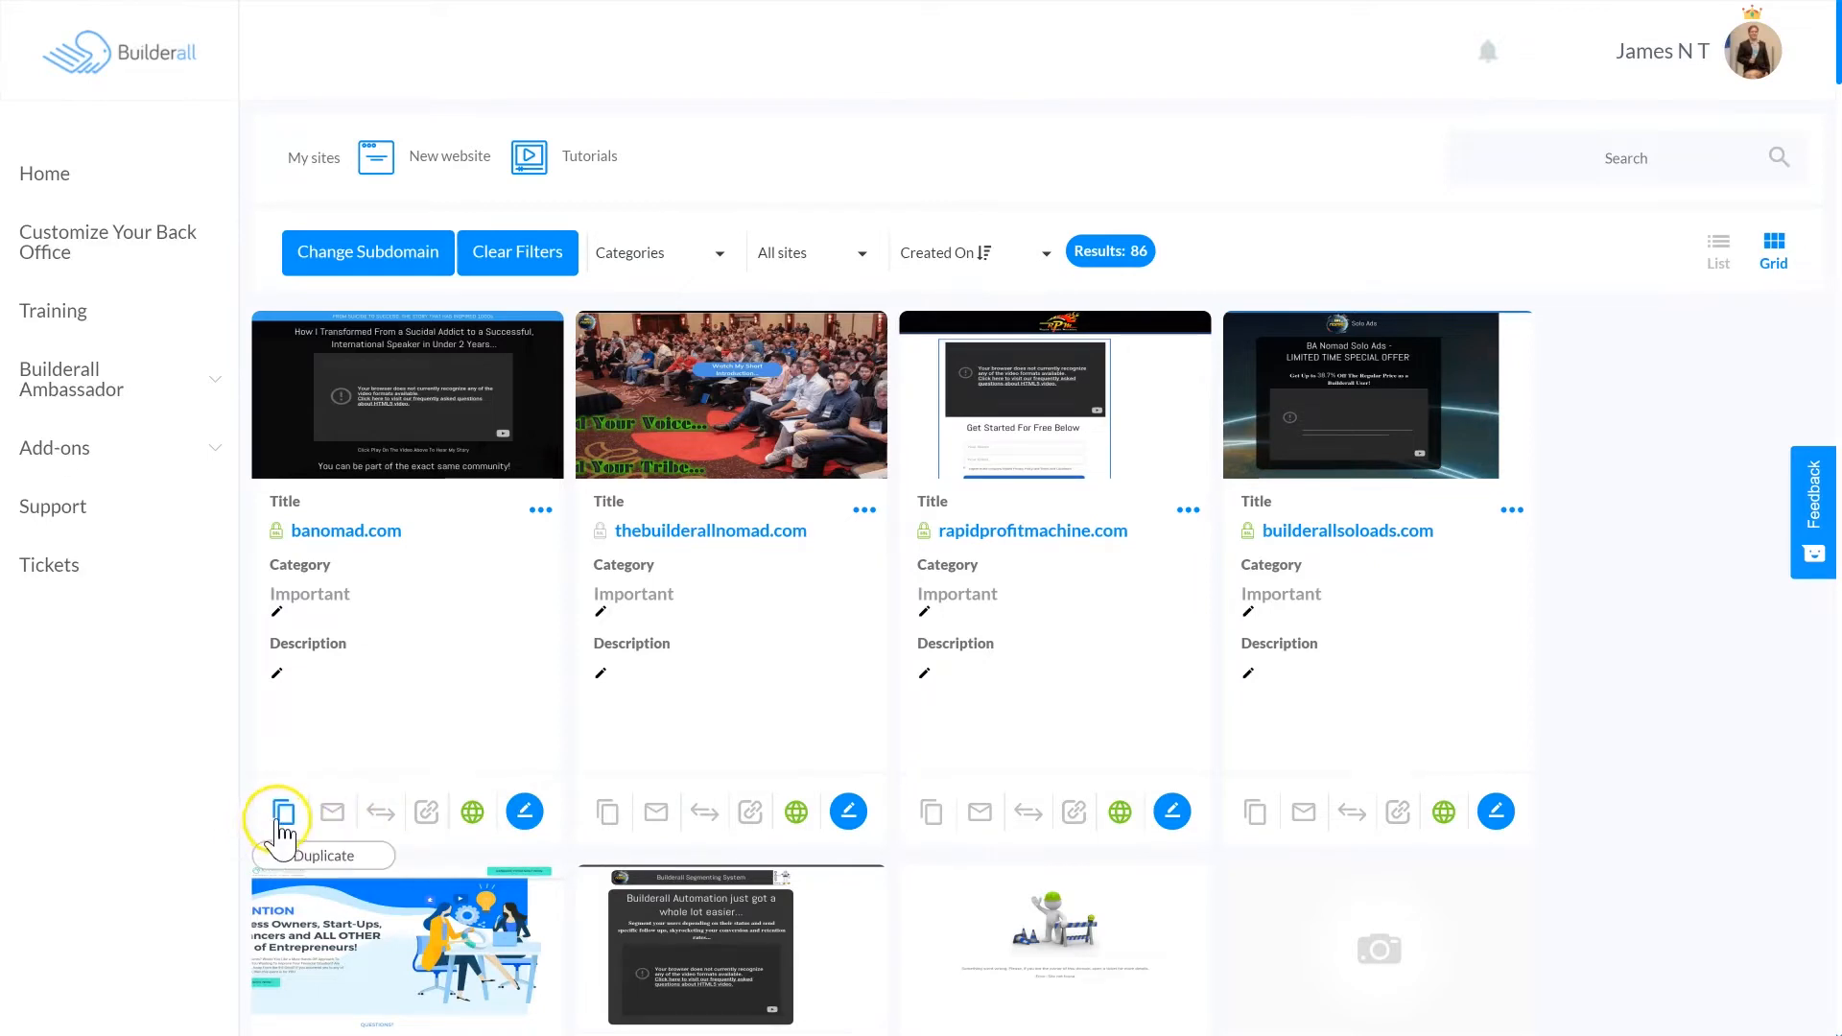
left_click(525, 814)
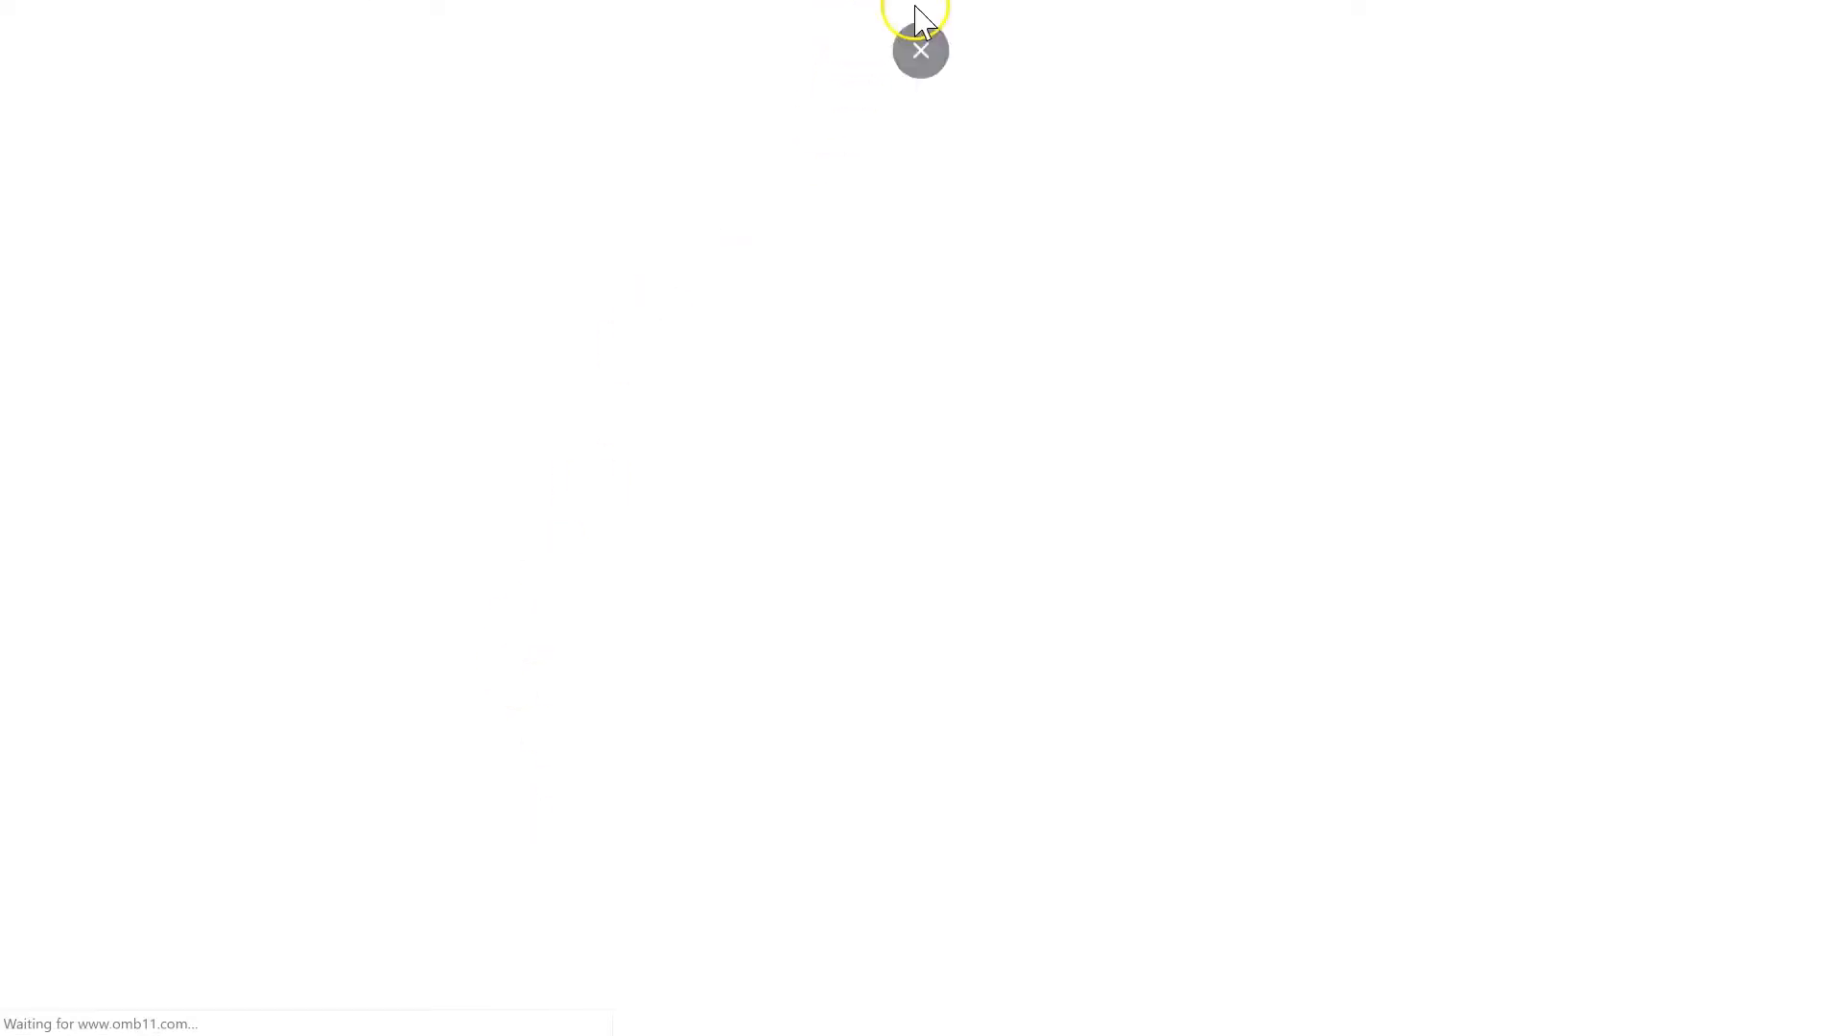
scroll(685, 377, "down", 5)
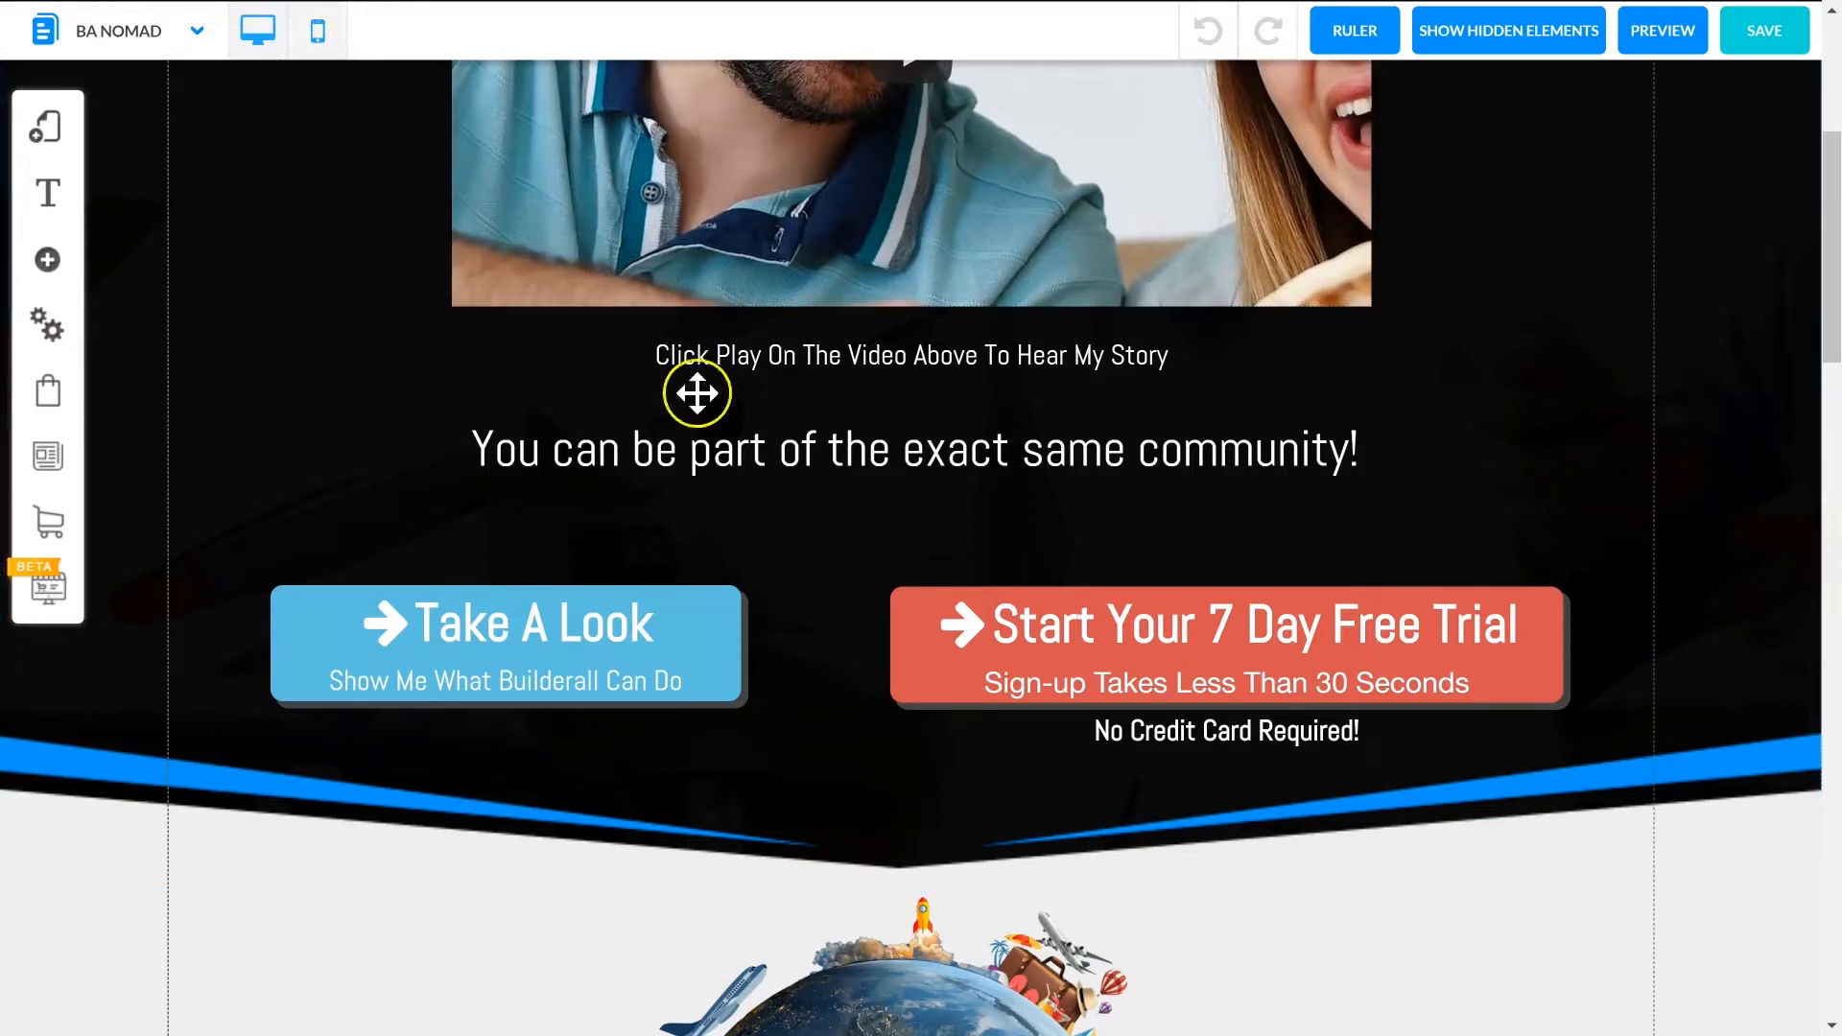
scroll(802, 588, "down", 8)
scroll(802, 588, "up", 4)
Step: Switch the page to its mobile version, move the BA Nomad globe image to the layout's right edge and shift the heading below slightly
left_click(319, 29)
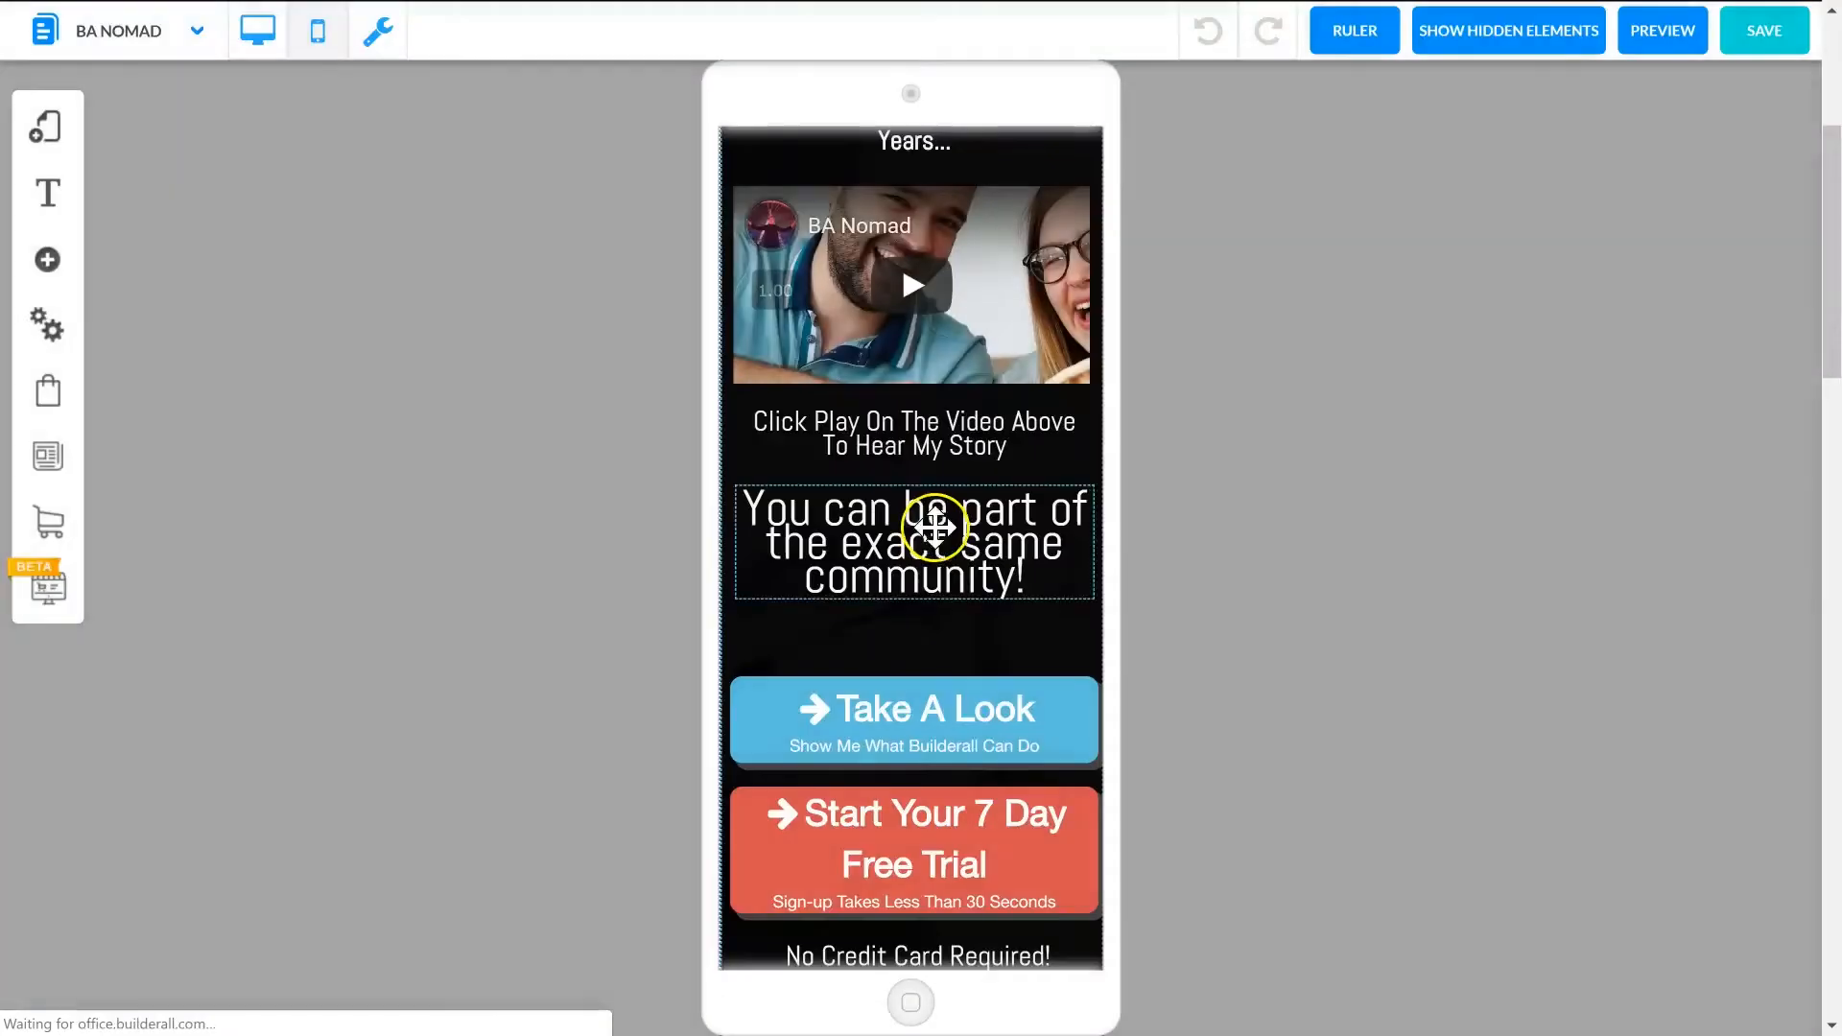
scroll(969, 442, "down", 5)
scroll(951, 492, "down", 3)
scroll(970, 378, "up", 4)
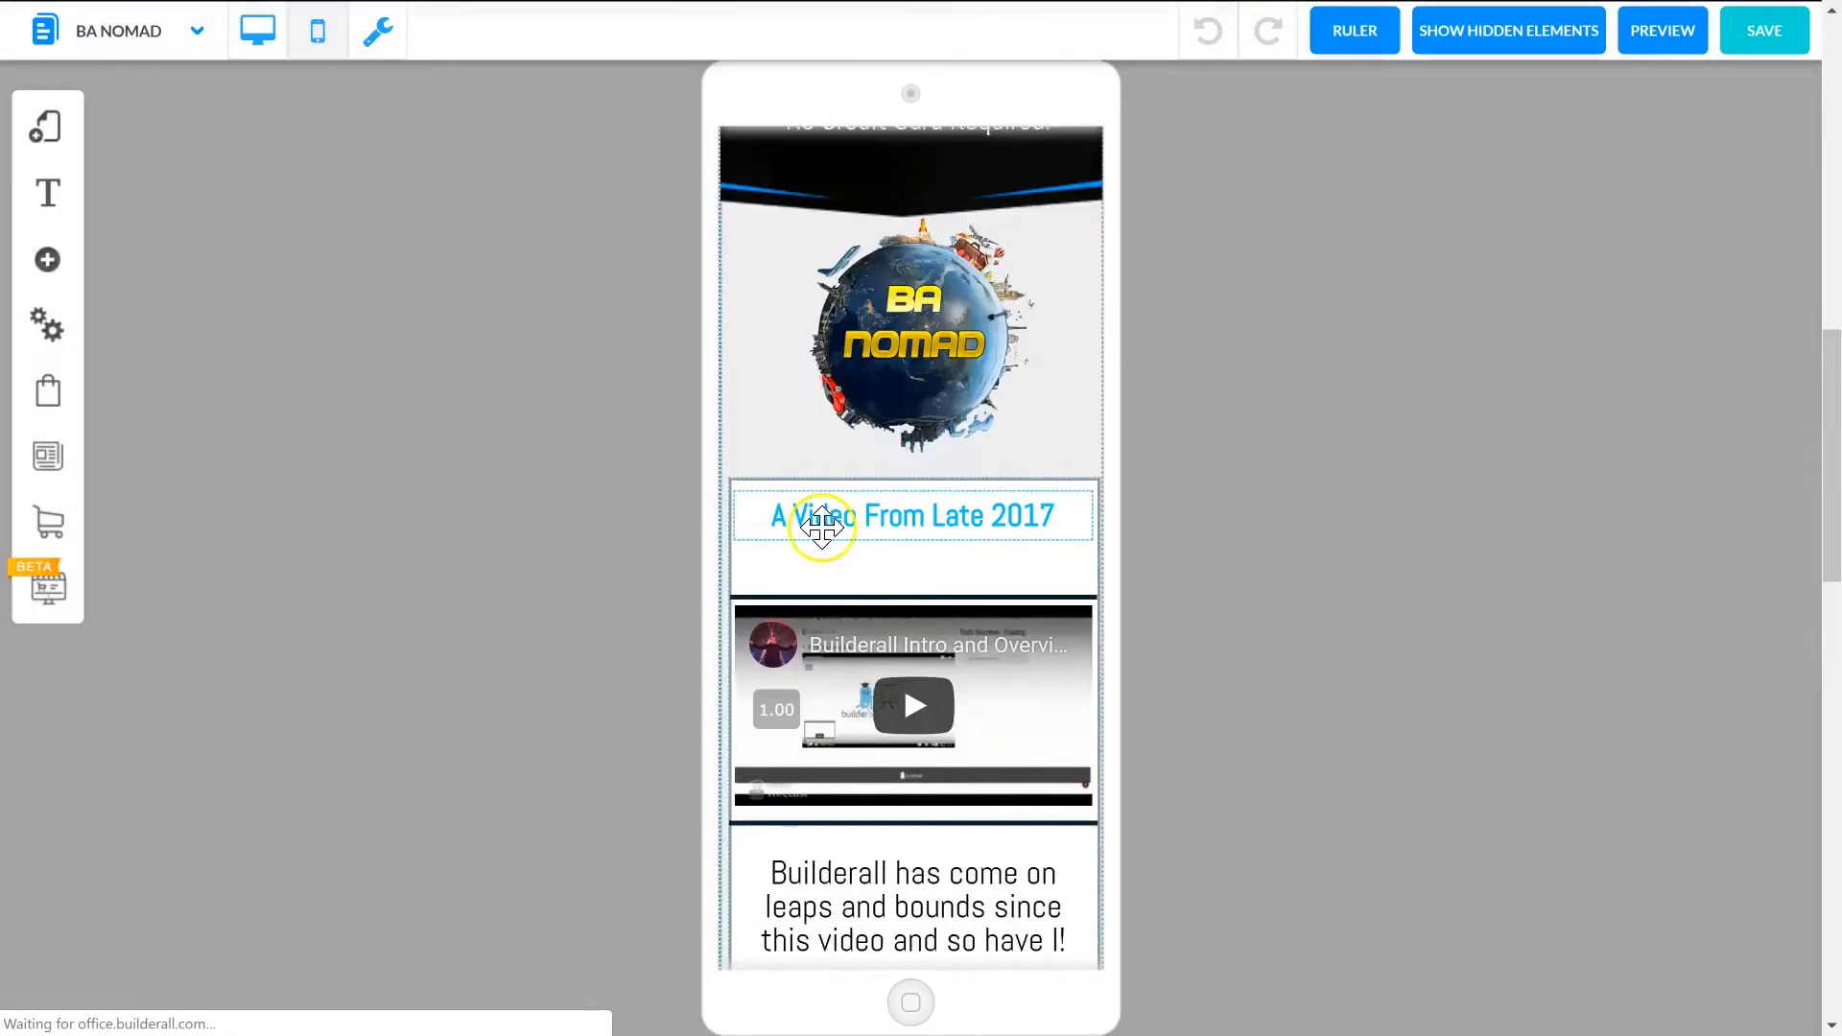
left_click_drag(842, 387, 1016, 389)
left_click(965, 554)
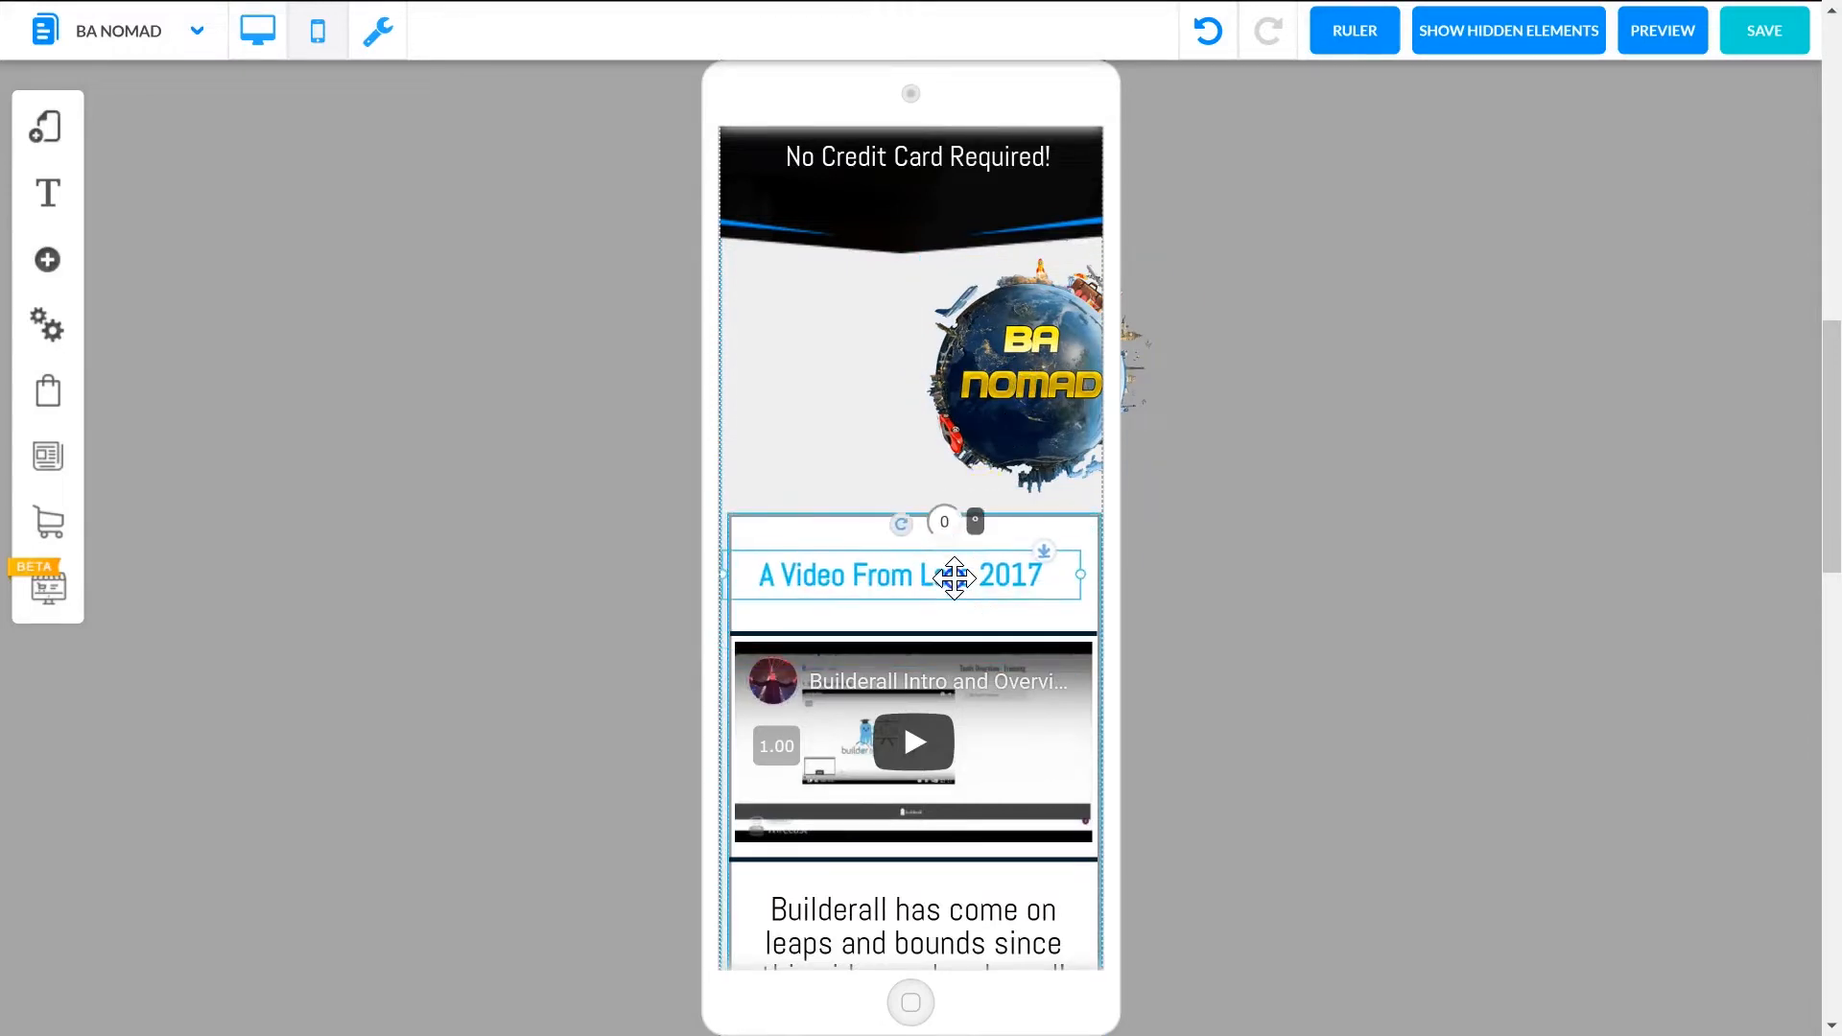
scroll(998, 518, "up", 3)
scroll(1005, 500, "down", 2)
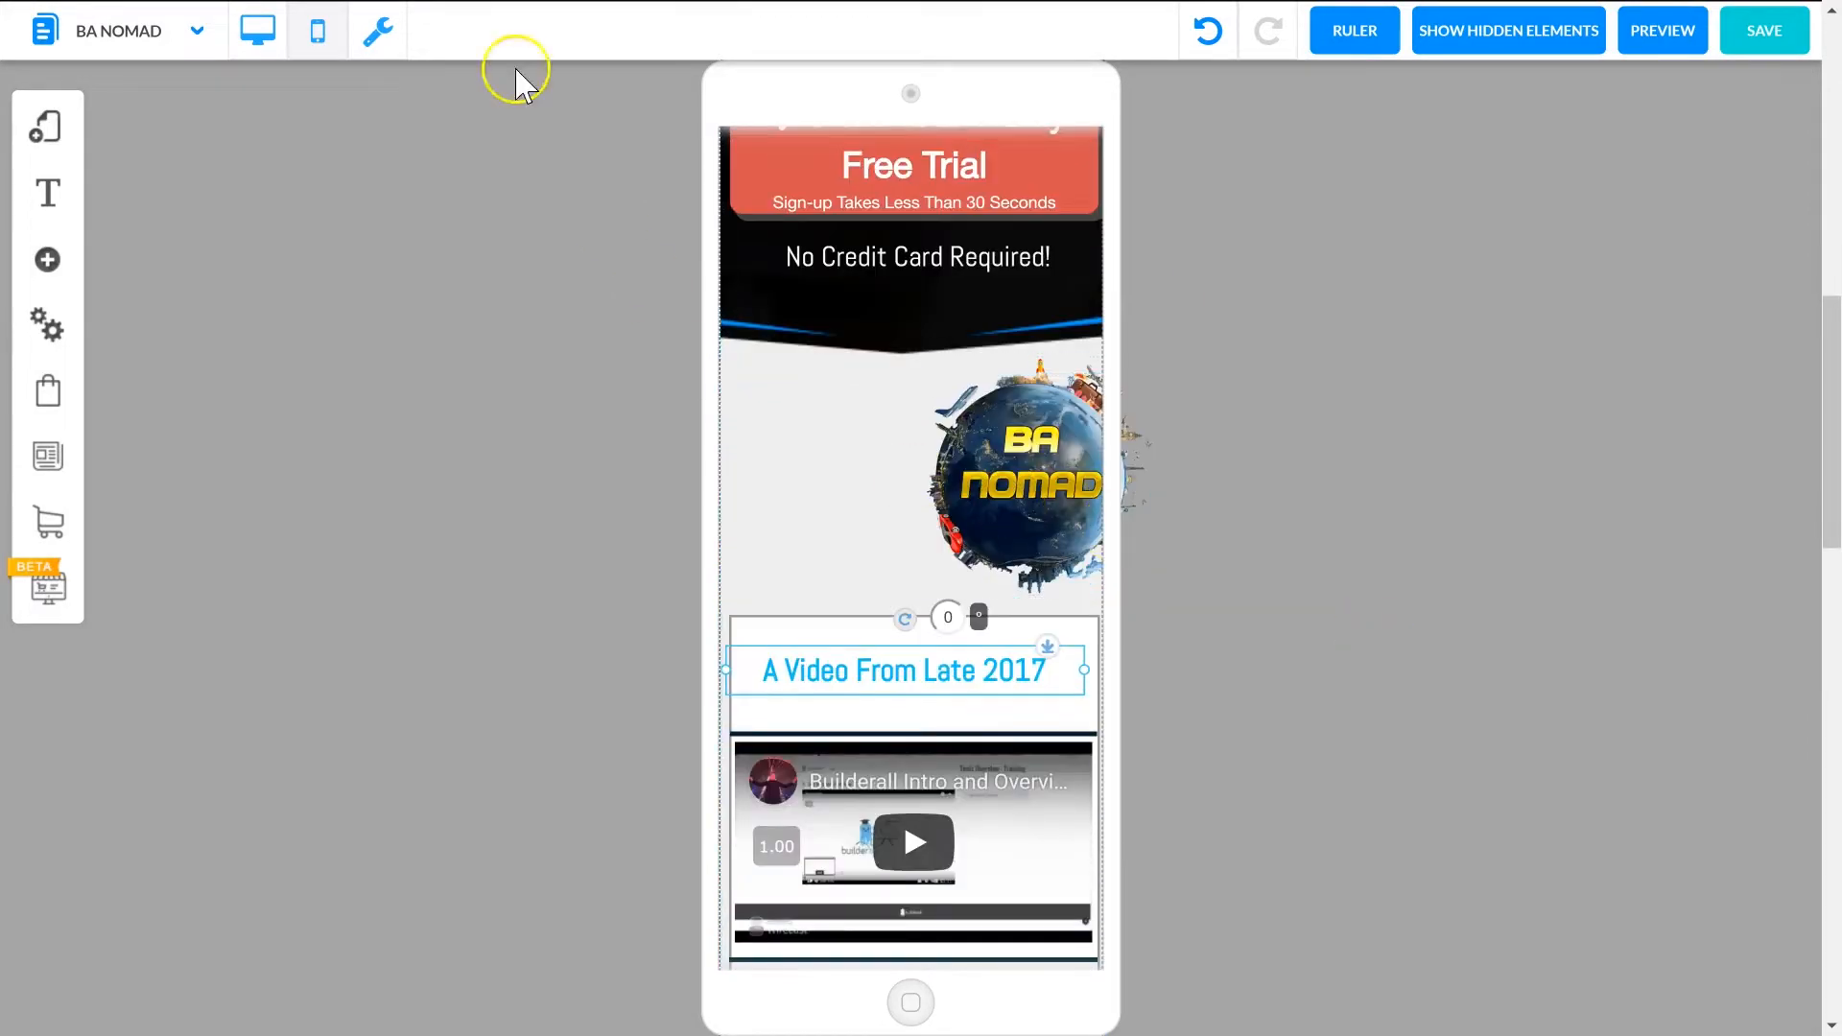
Step: Return to the desktop version and show the rulers, with two vertical guides crossing the video
left_click(317, 34)
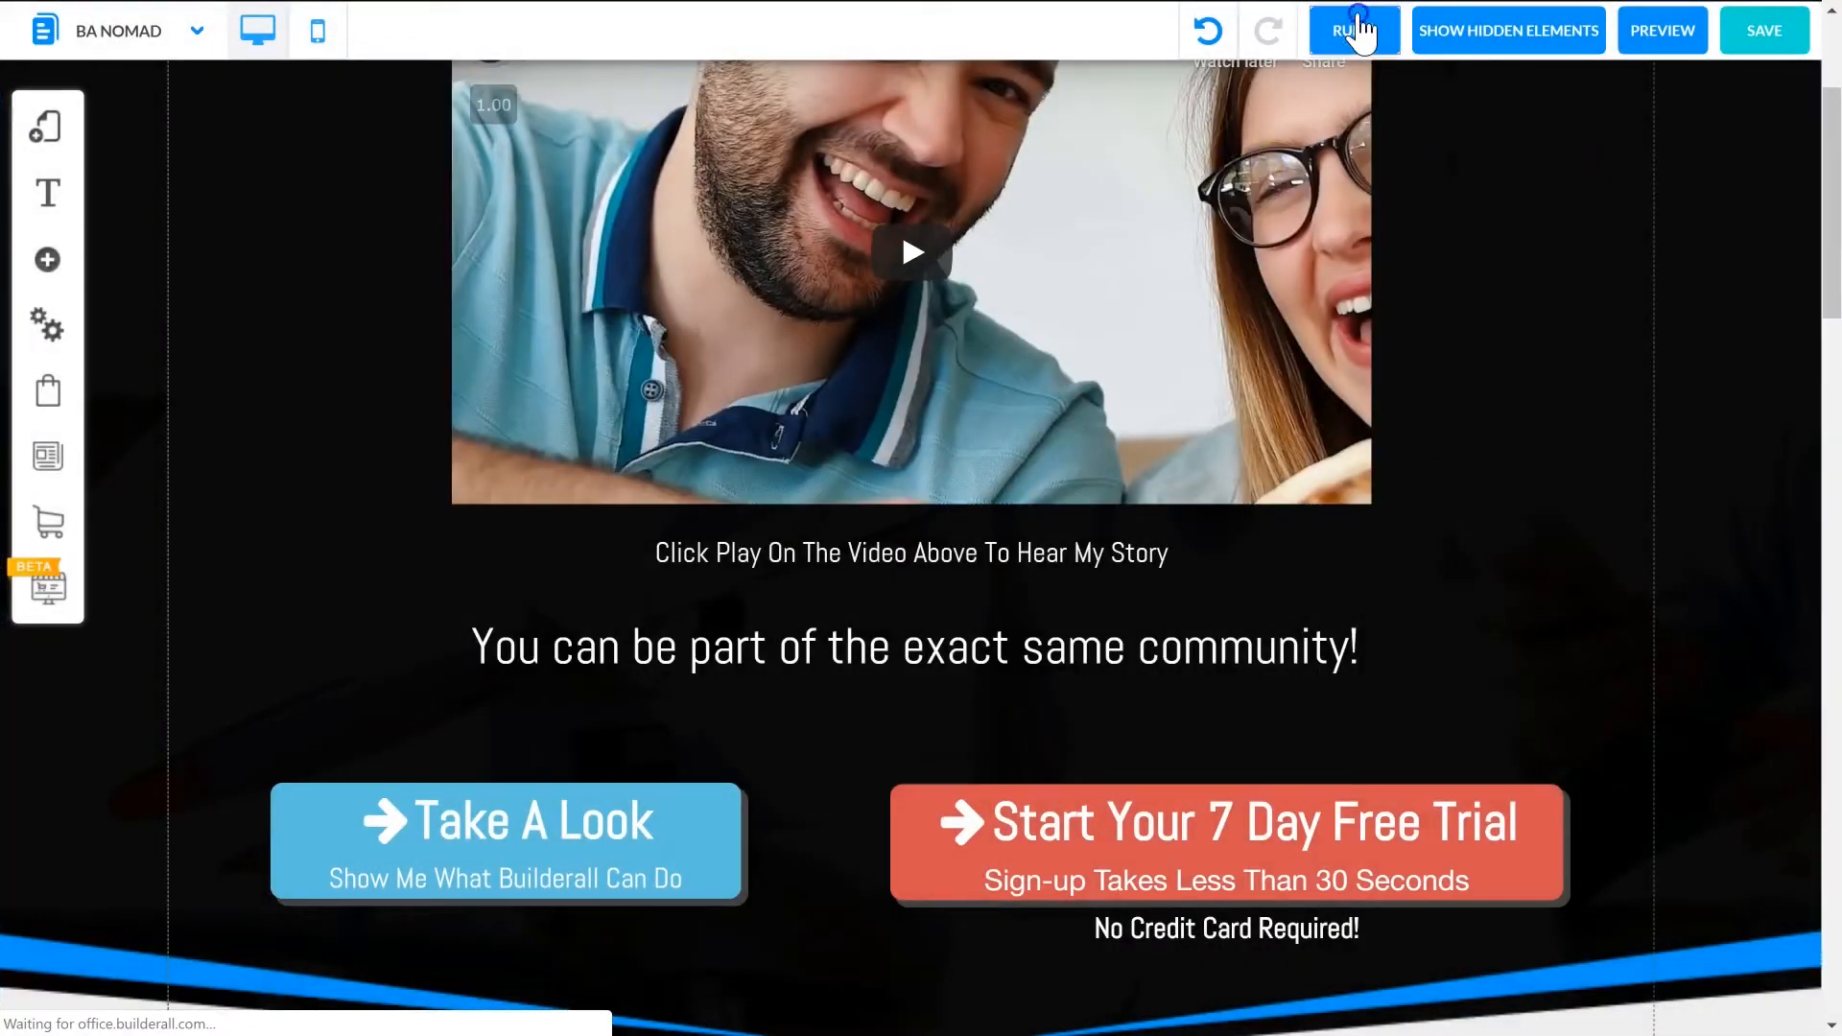
left_click(1354, 29)
left_click(1177, 79)
left_click(661, 79)
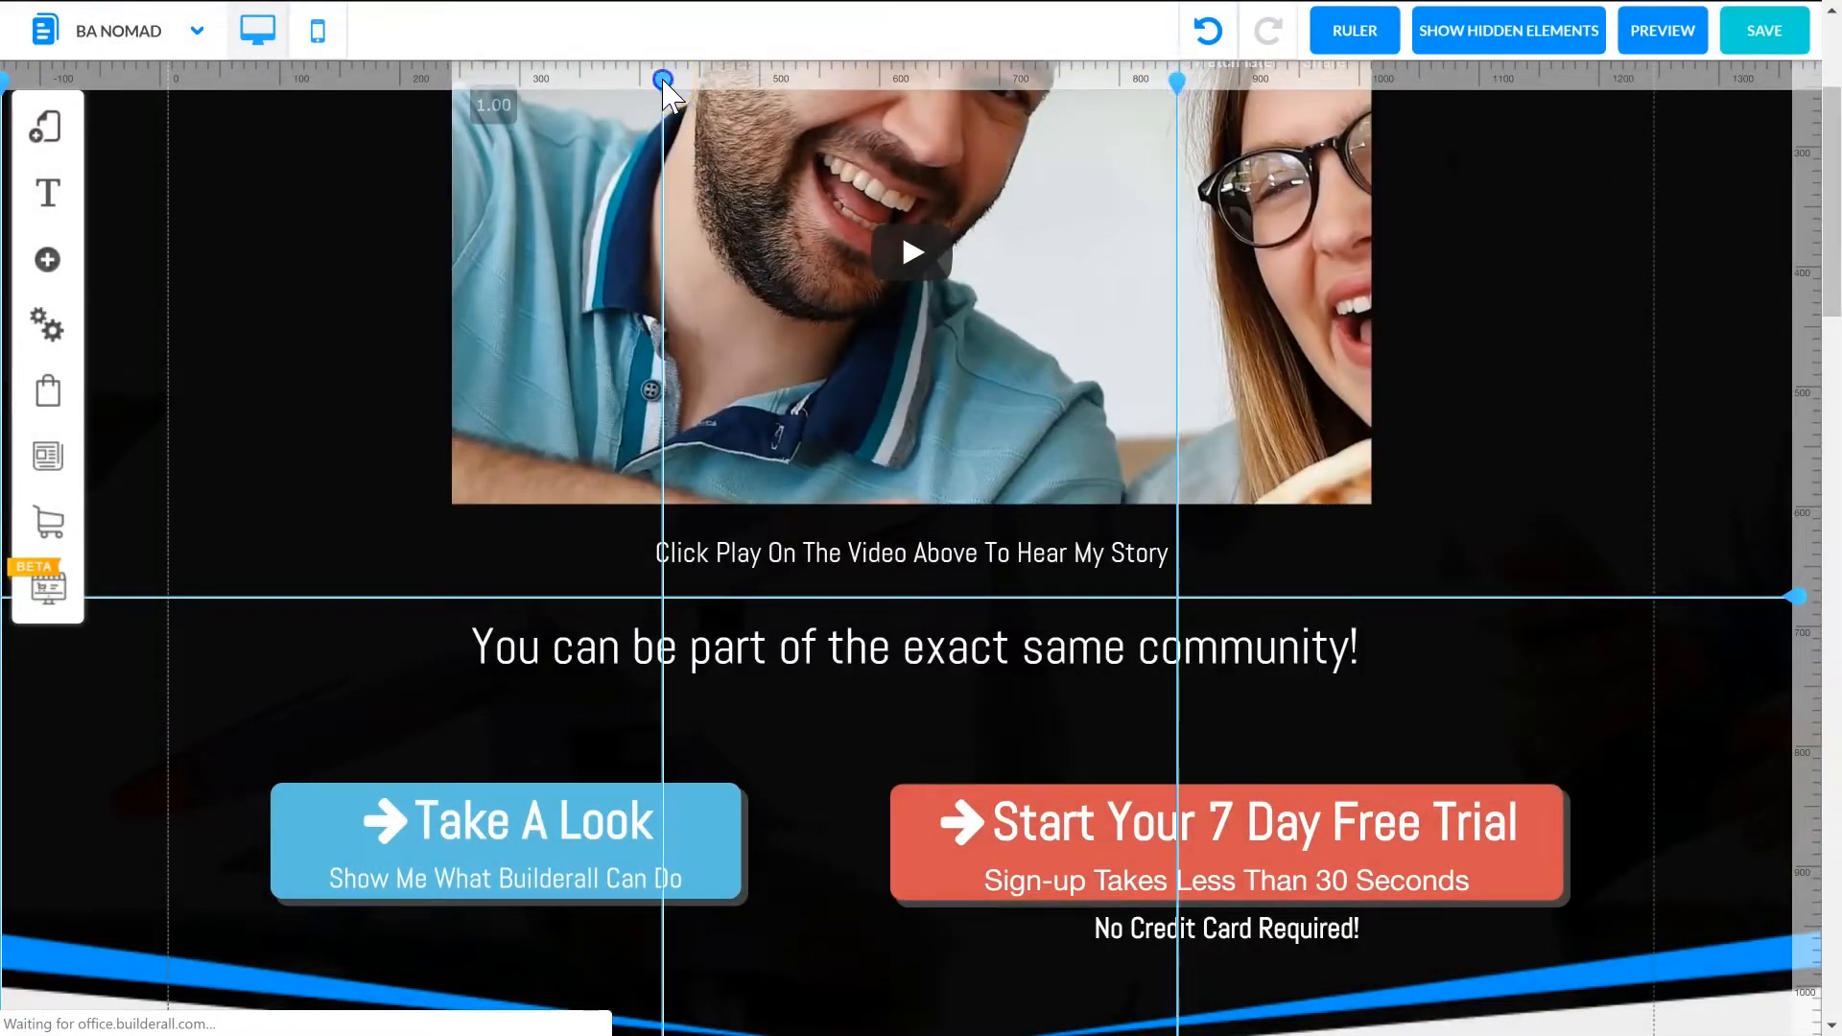
Step: Show the page's hidden items, and review the site's layouts and the full range of elements that can be added
left_click(1490, 36)
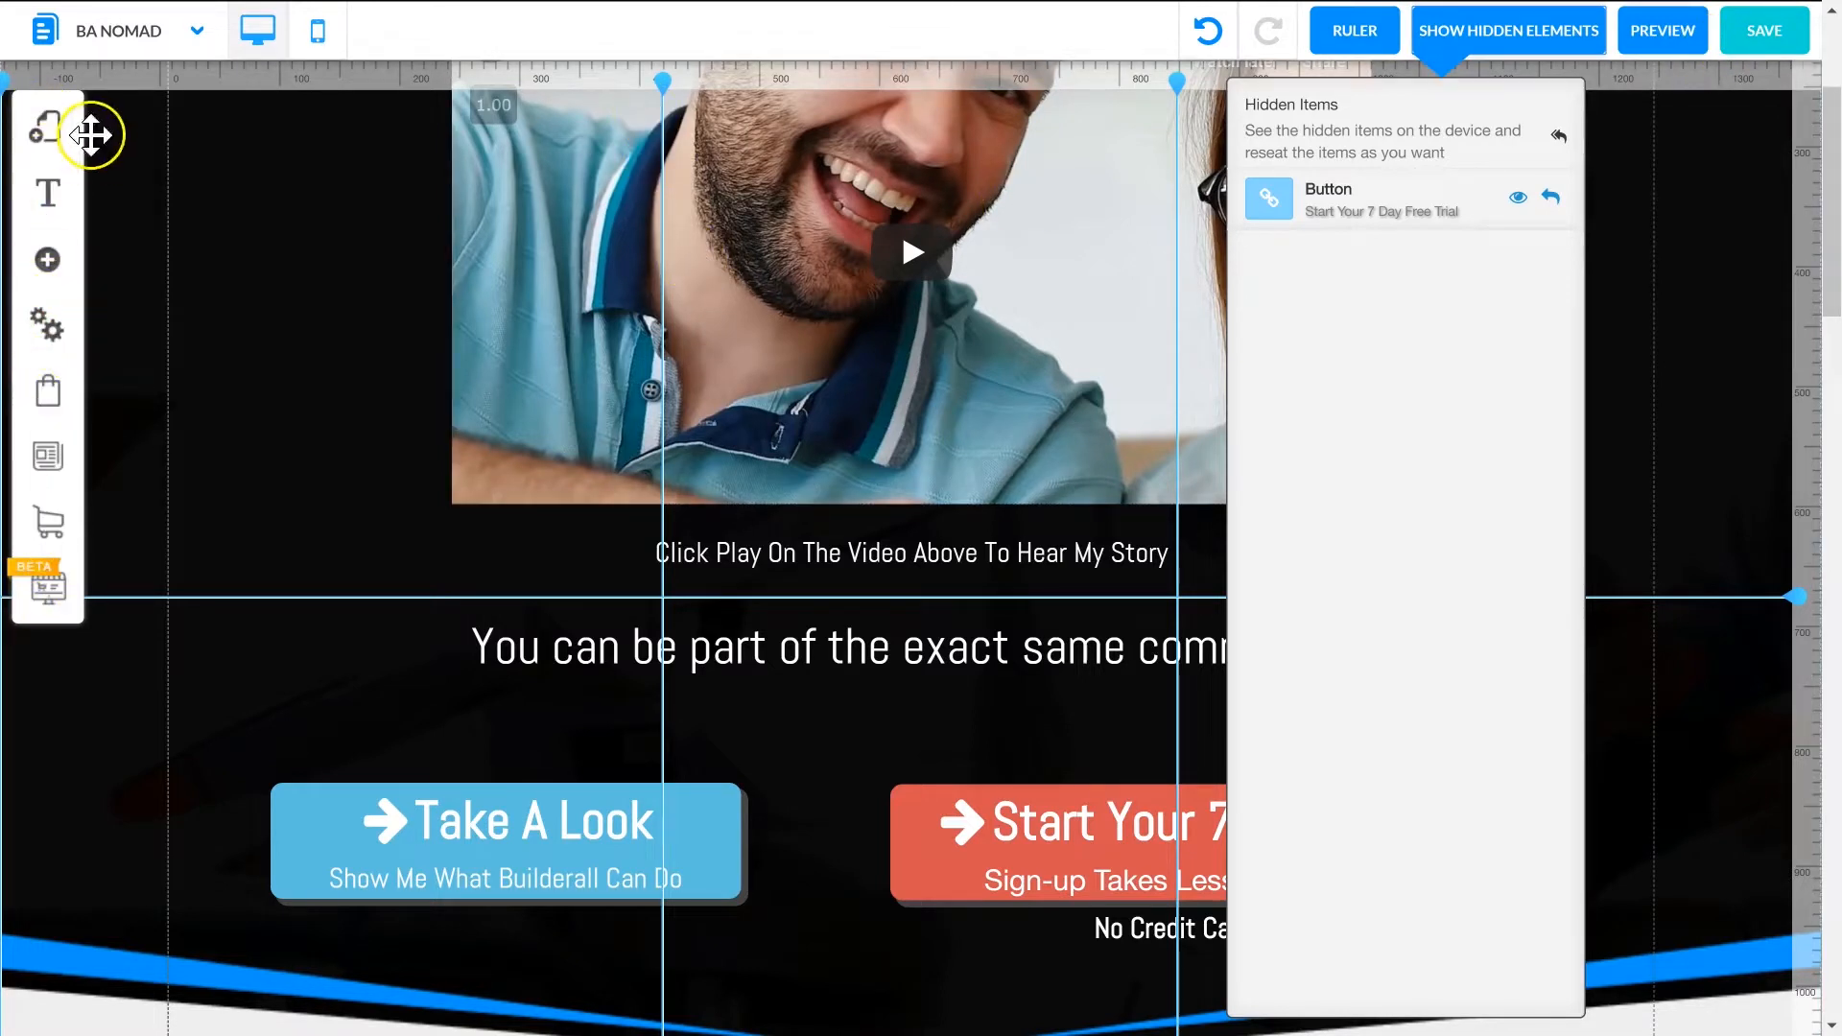
left_click(48, 132)
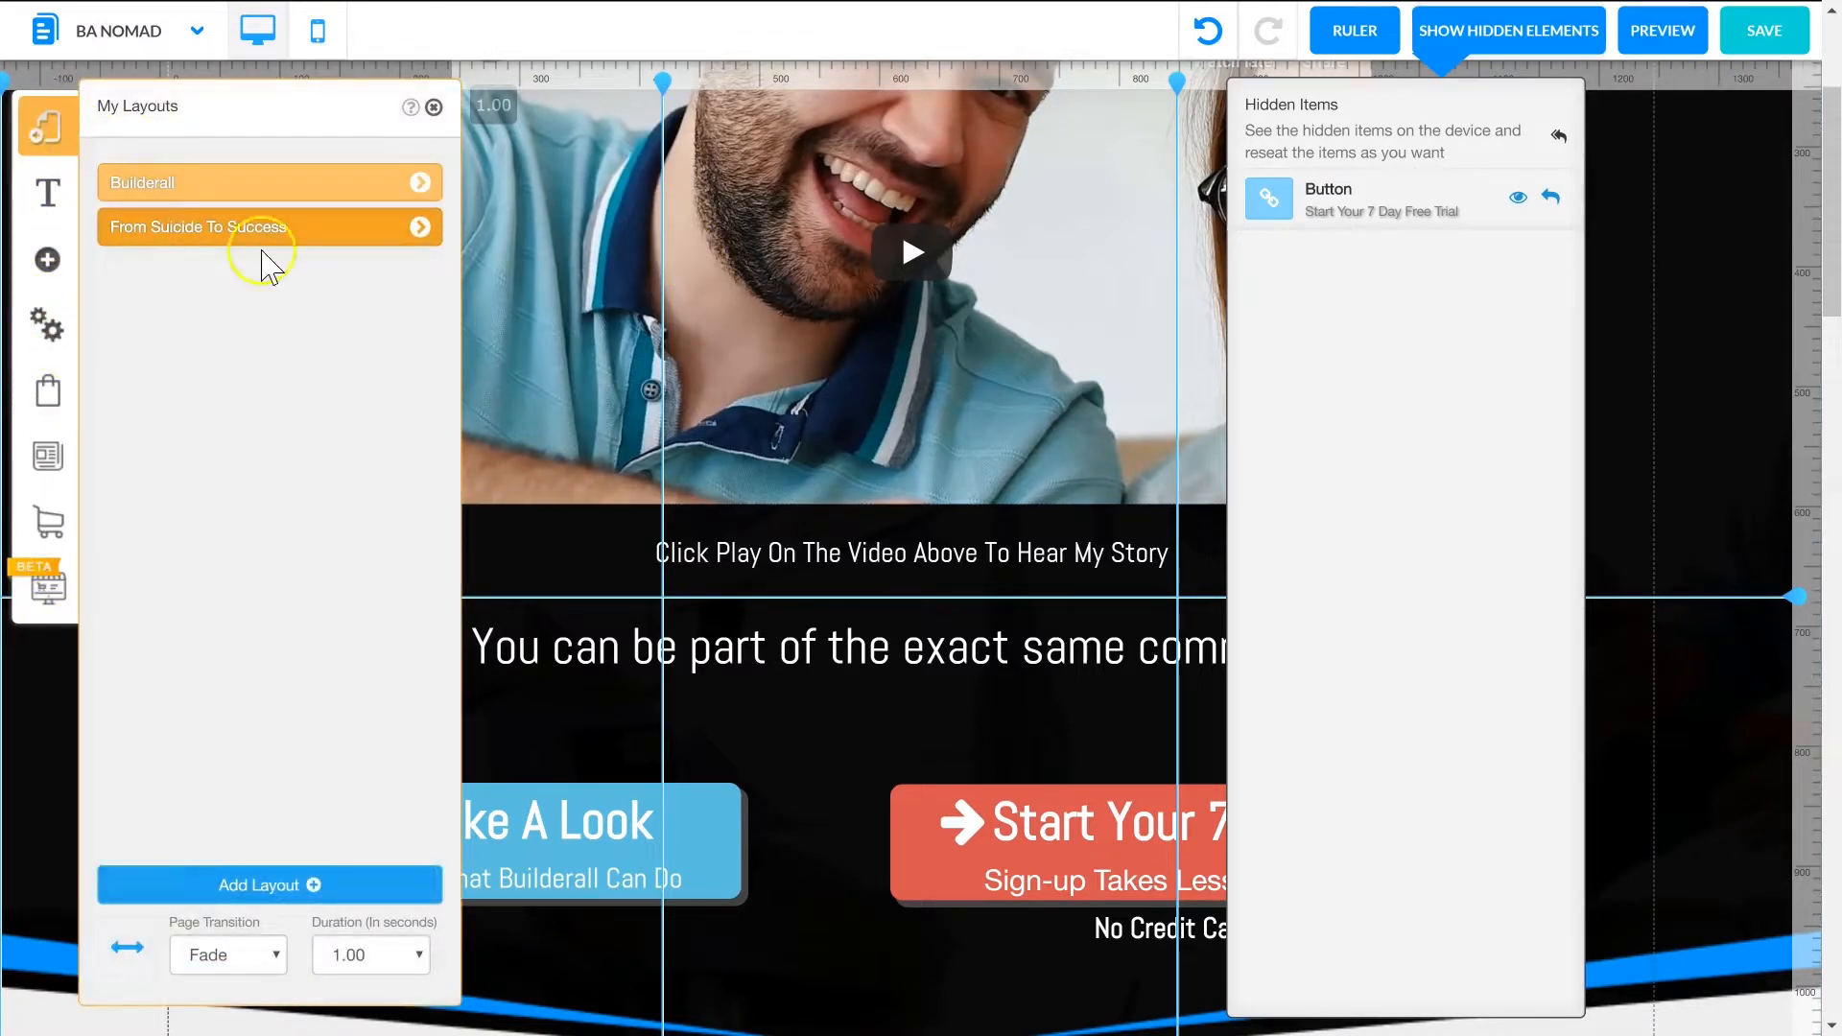
left_click(48, 259)
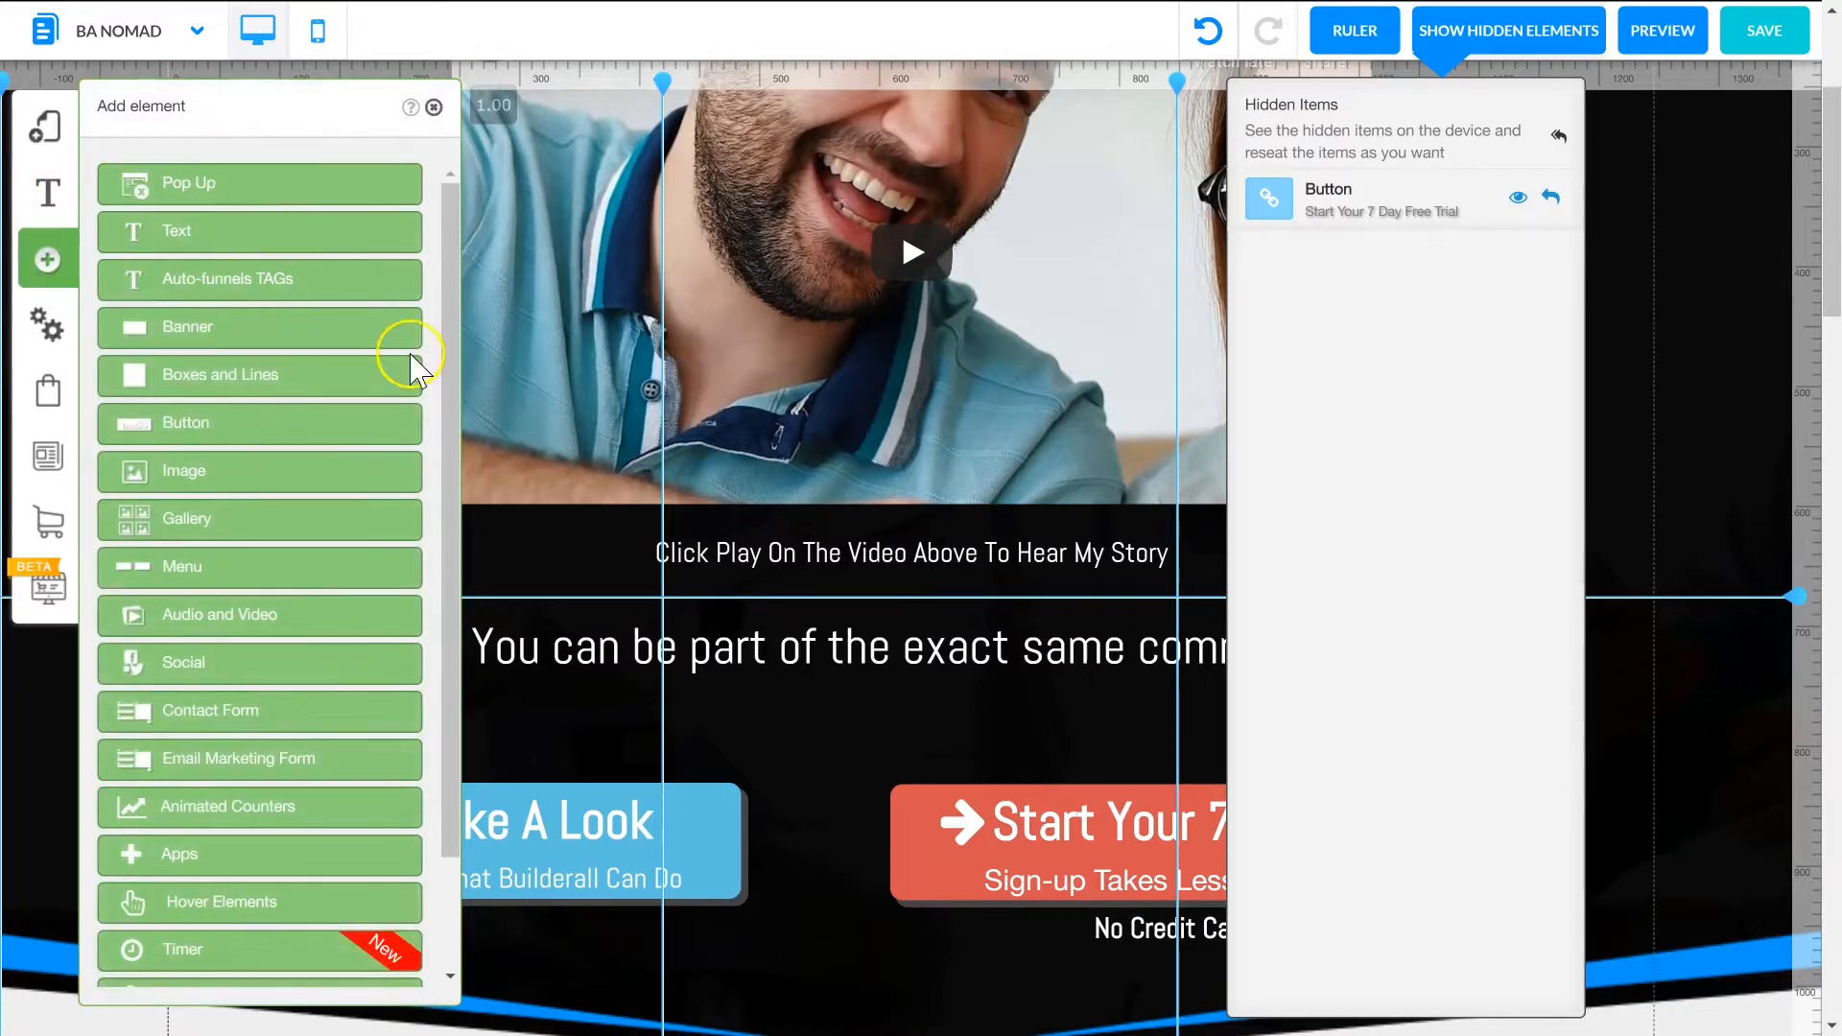
scroll(296, 312, "down", 3)
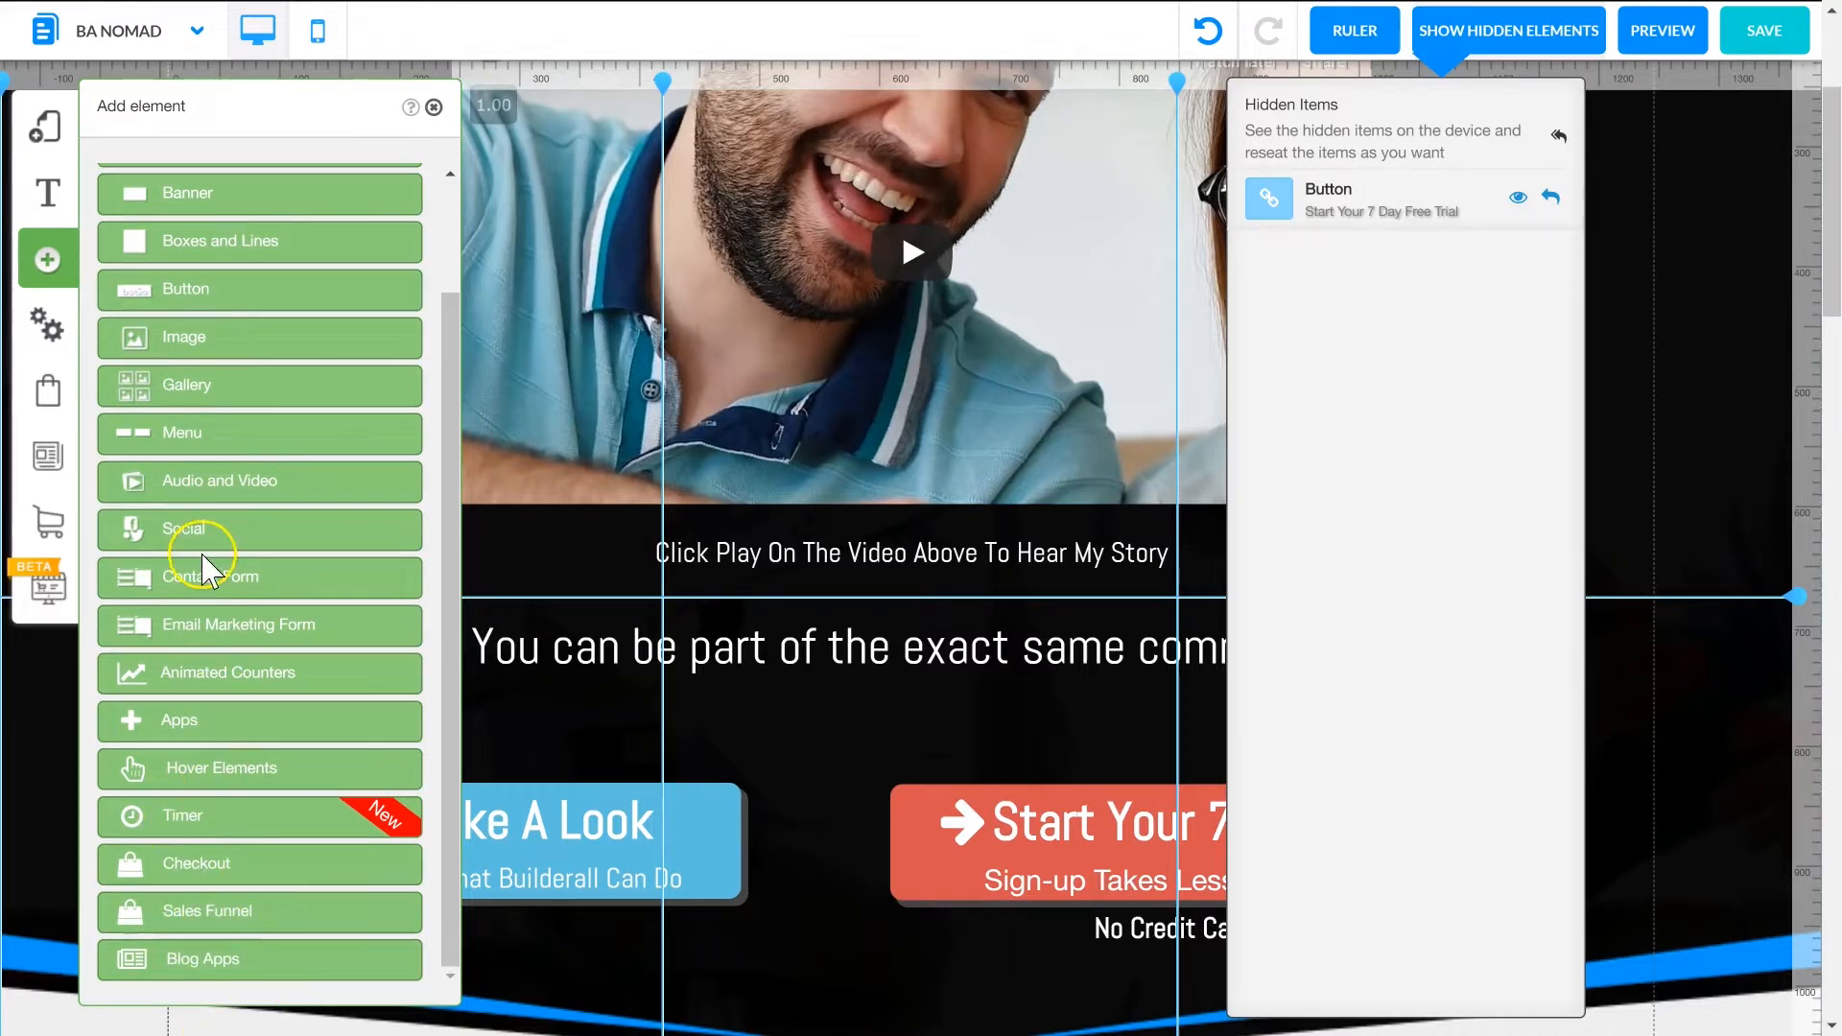
scroll(207, 537, "up", 2)
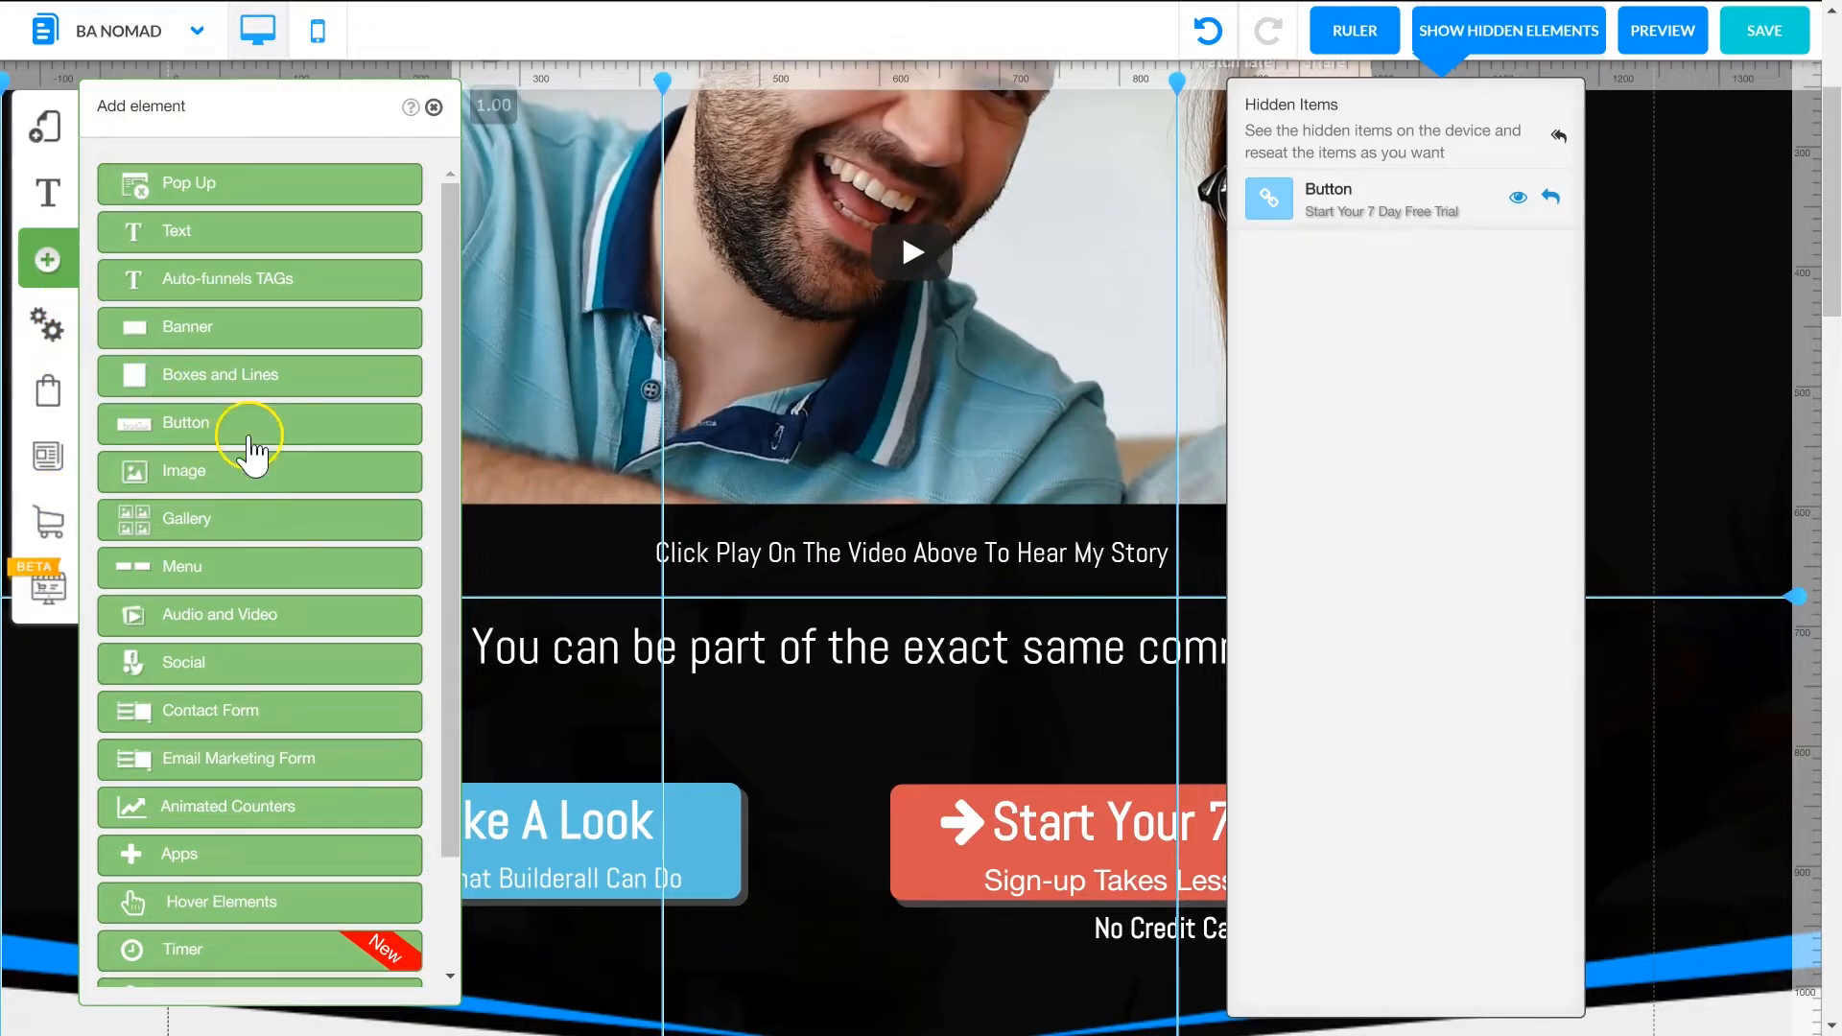
Step: Review the Settings and SEO, Checkout, My Blog, store and Super Checkout options
left_click(74, 317)
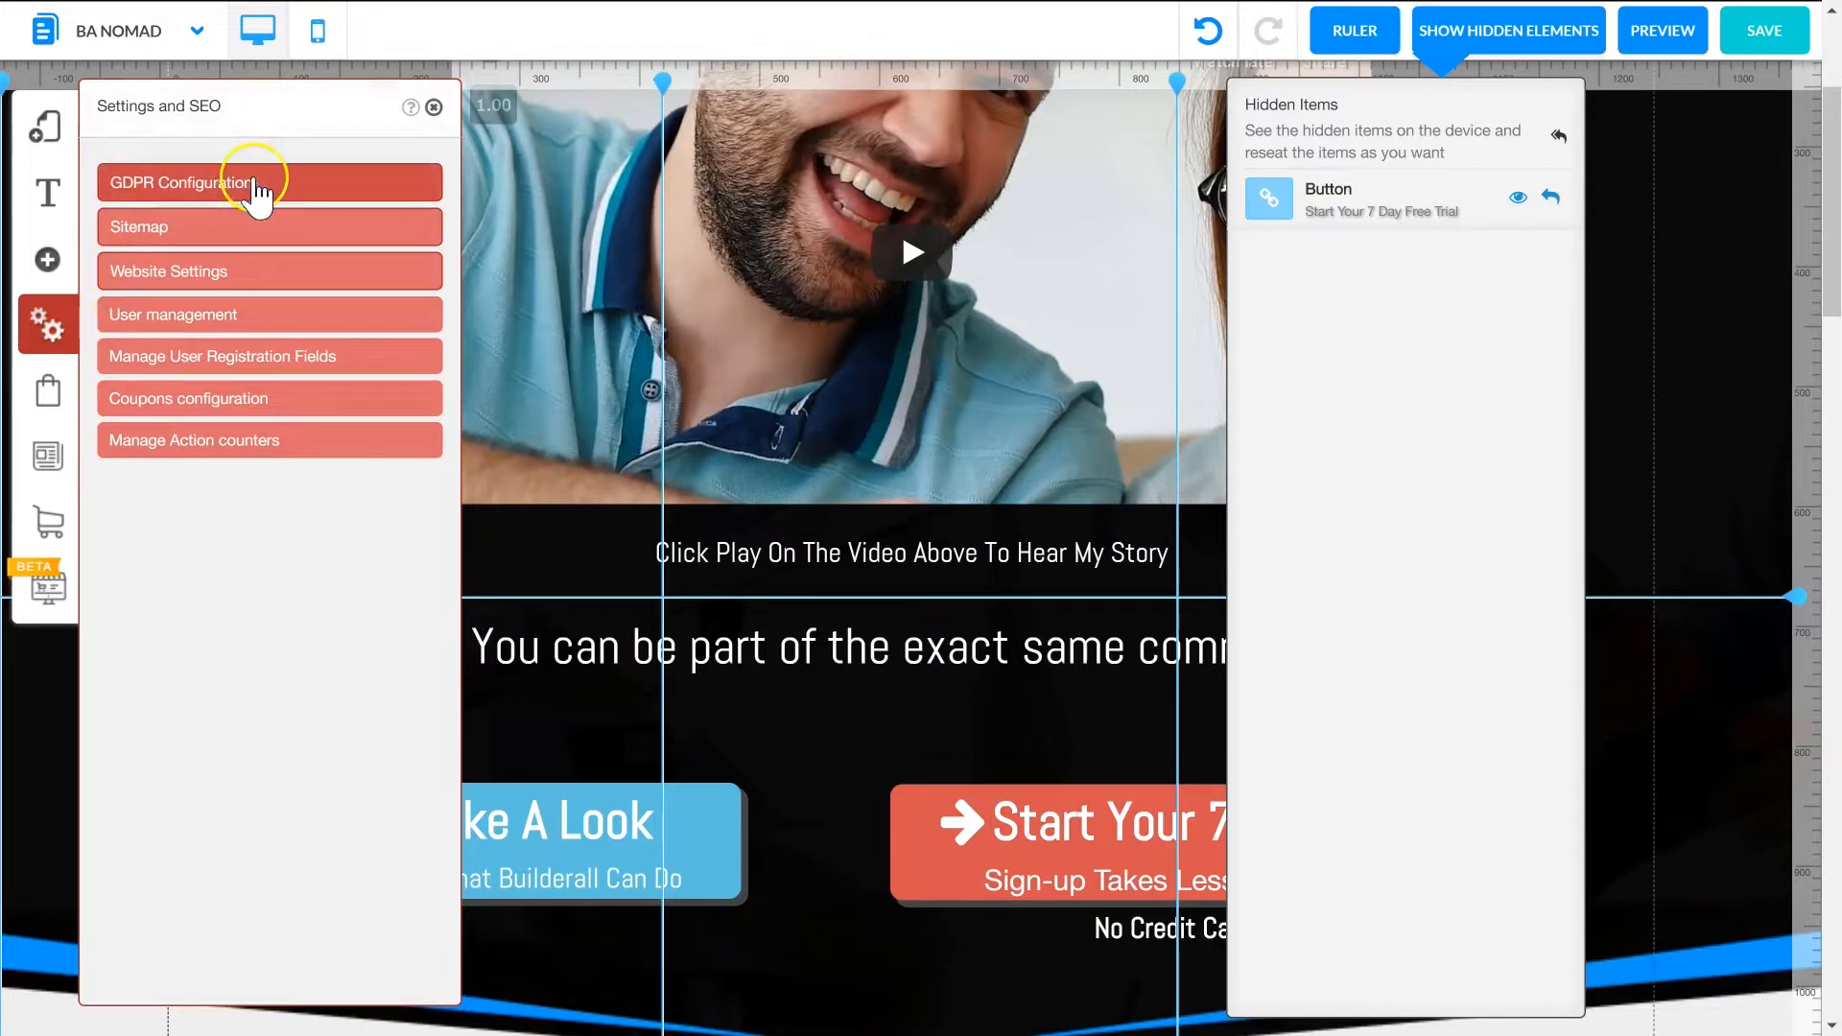
left_click(53, 403)
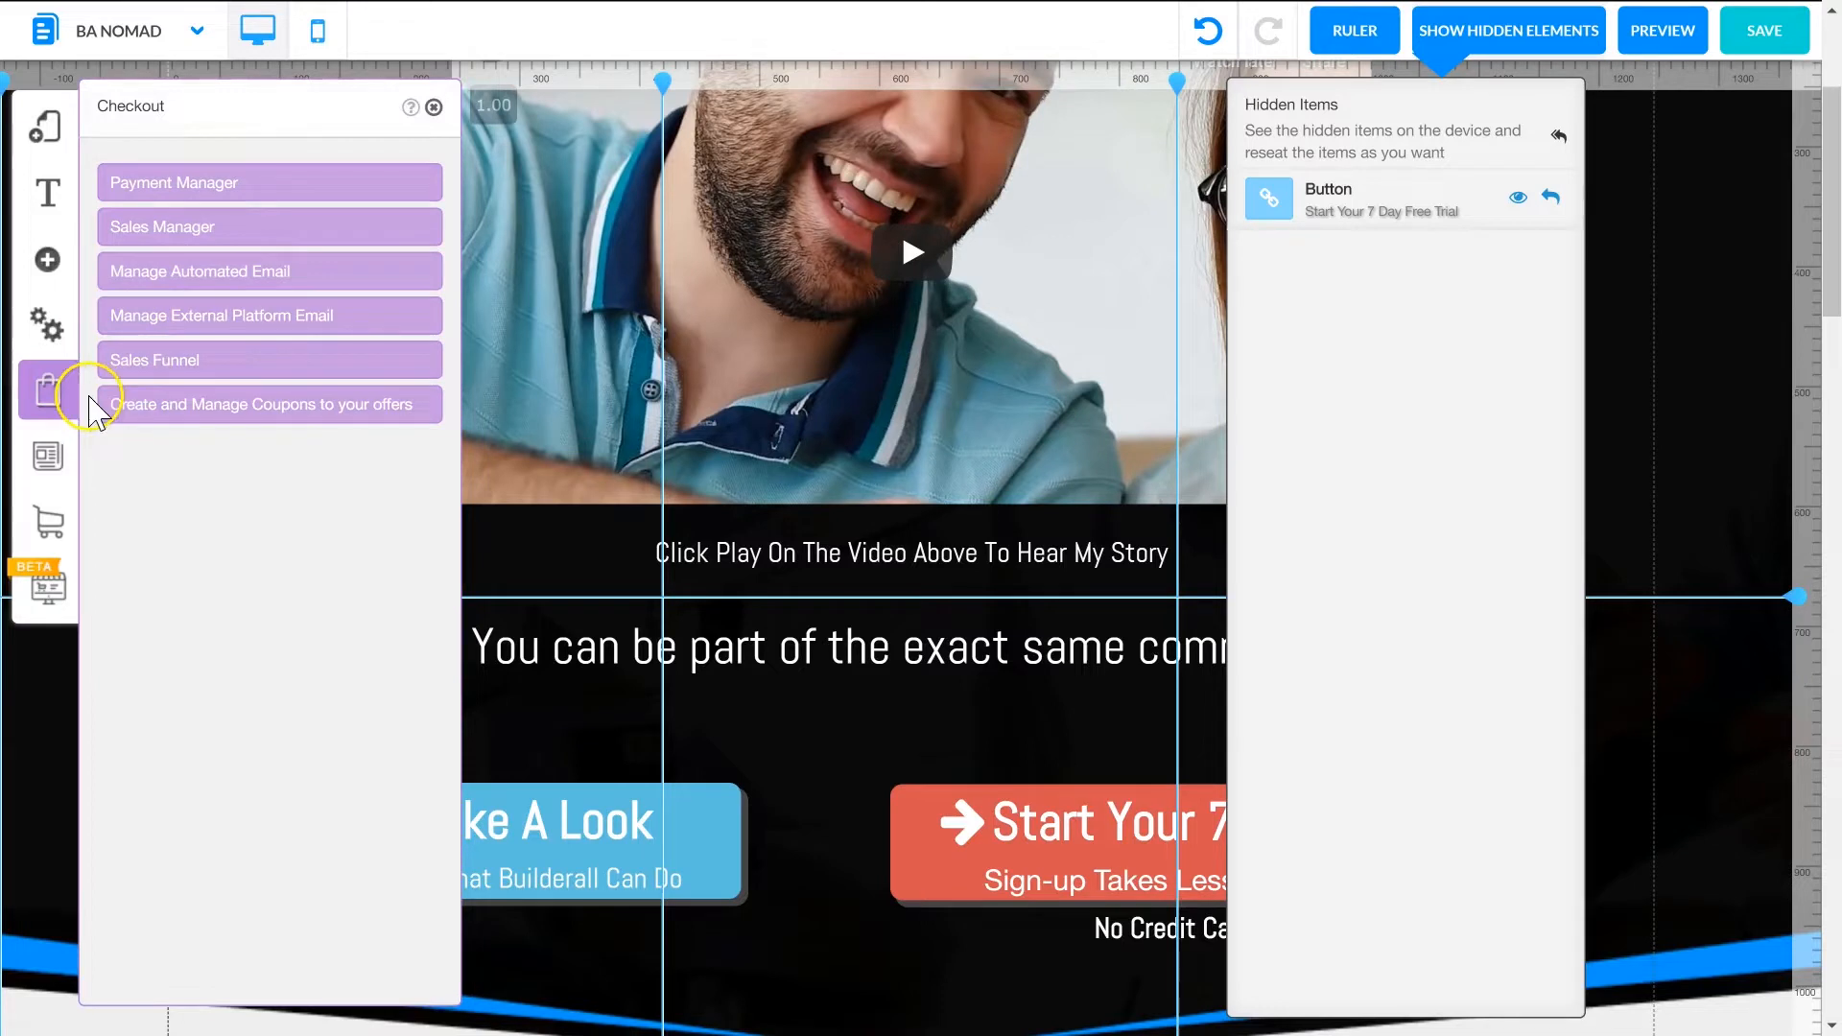
left_click(48, 456)
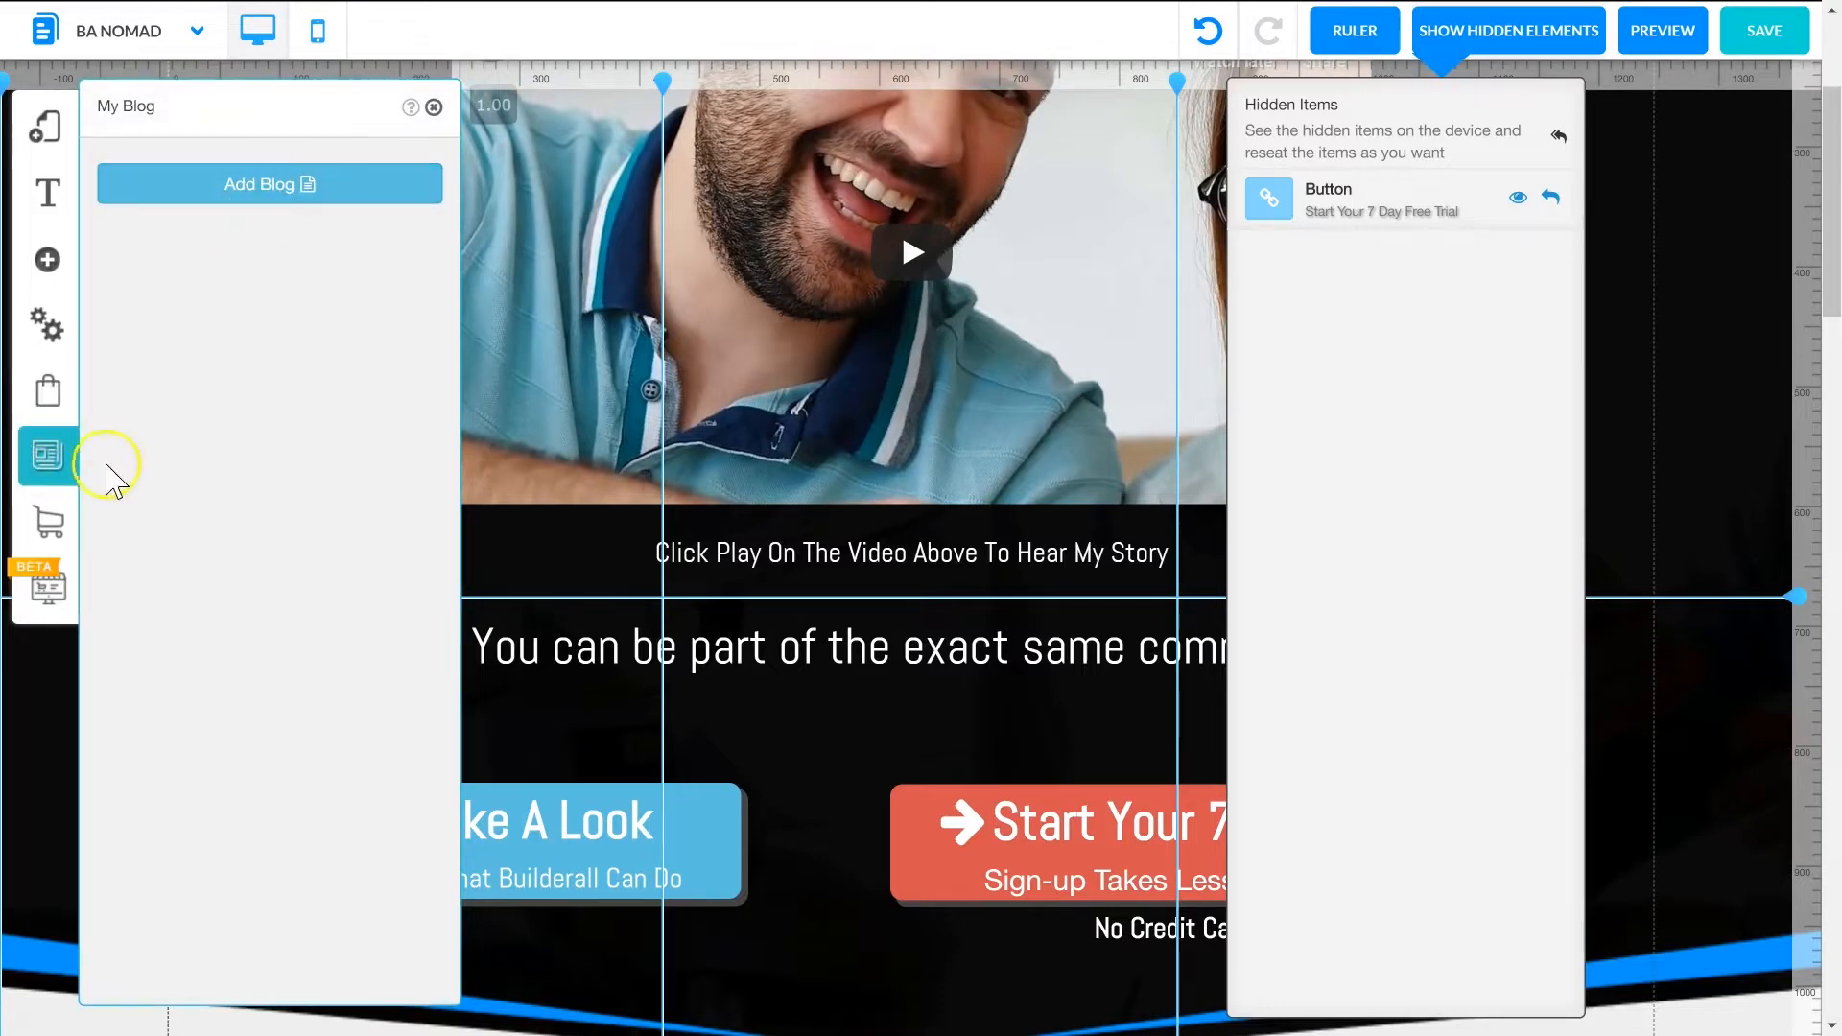
left_click(48, 522)
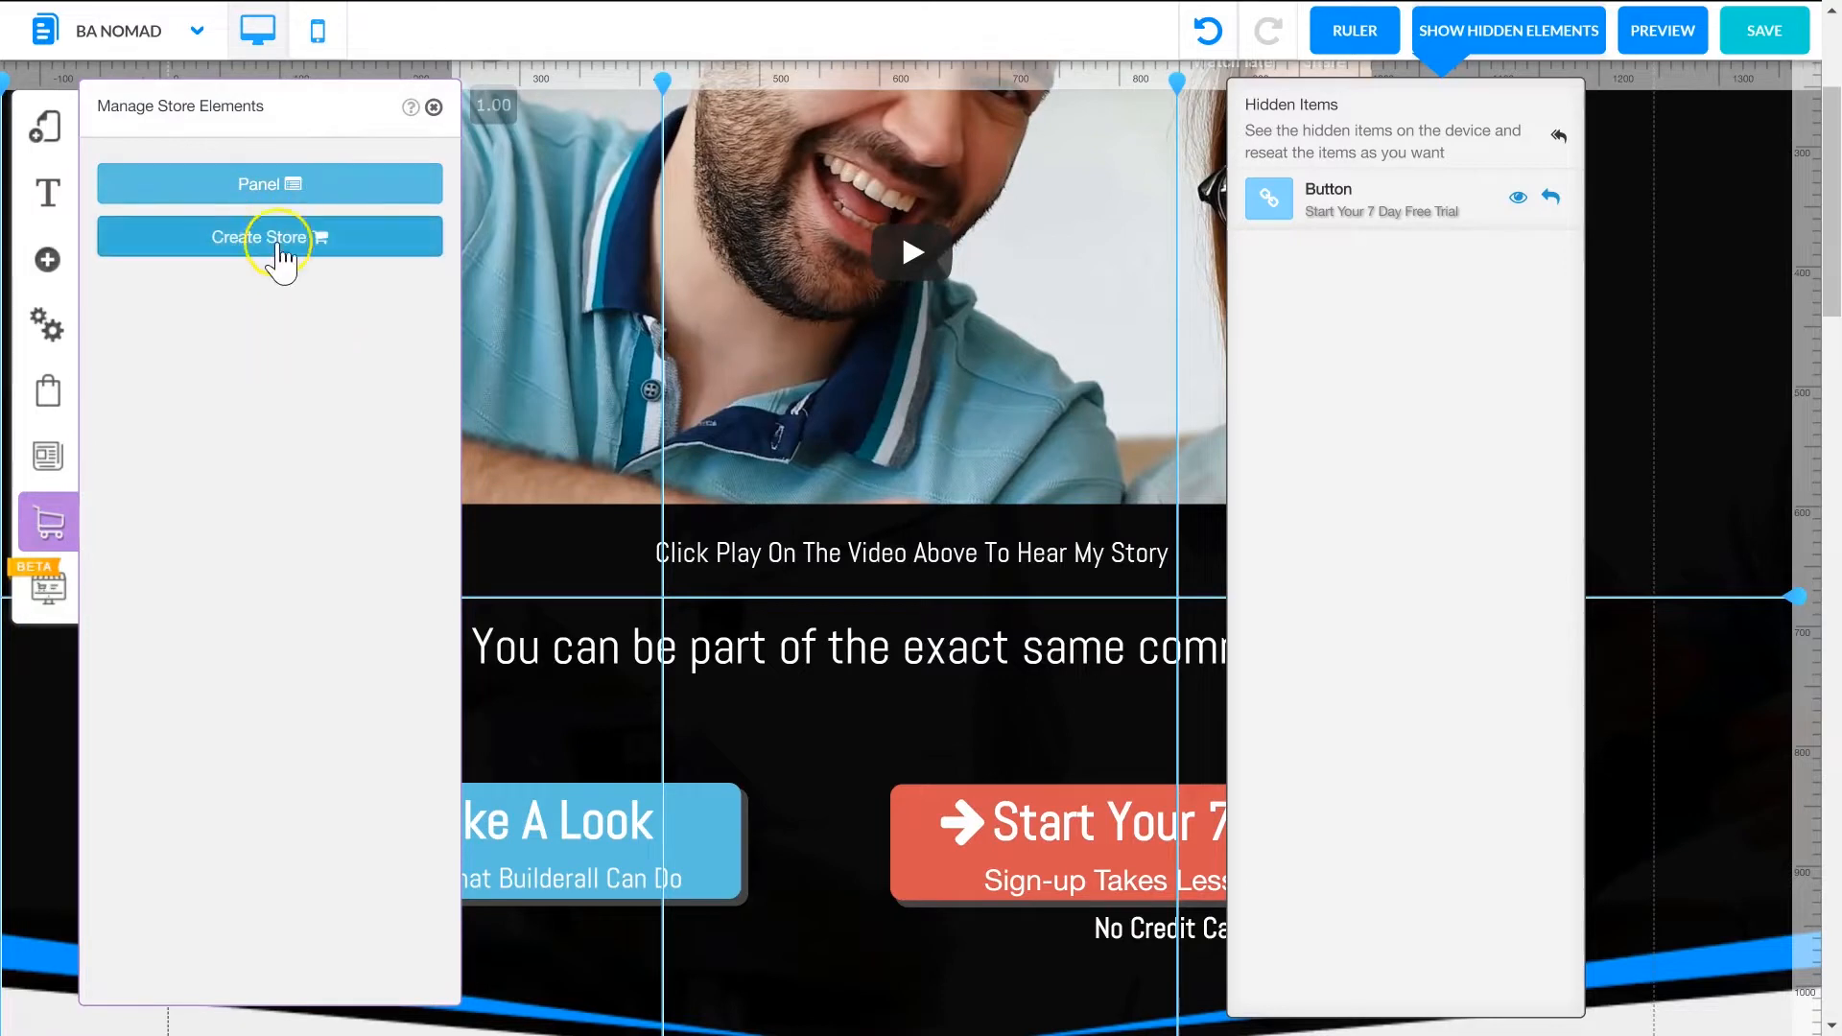
left_click(50, 589)
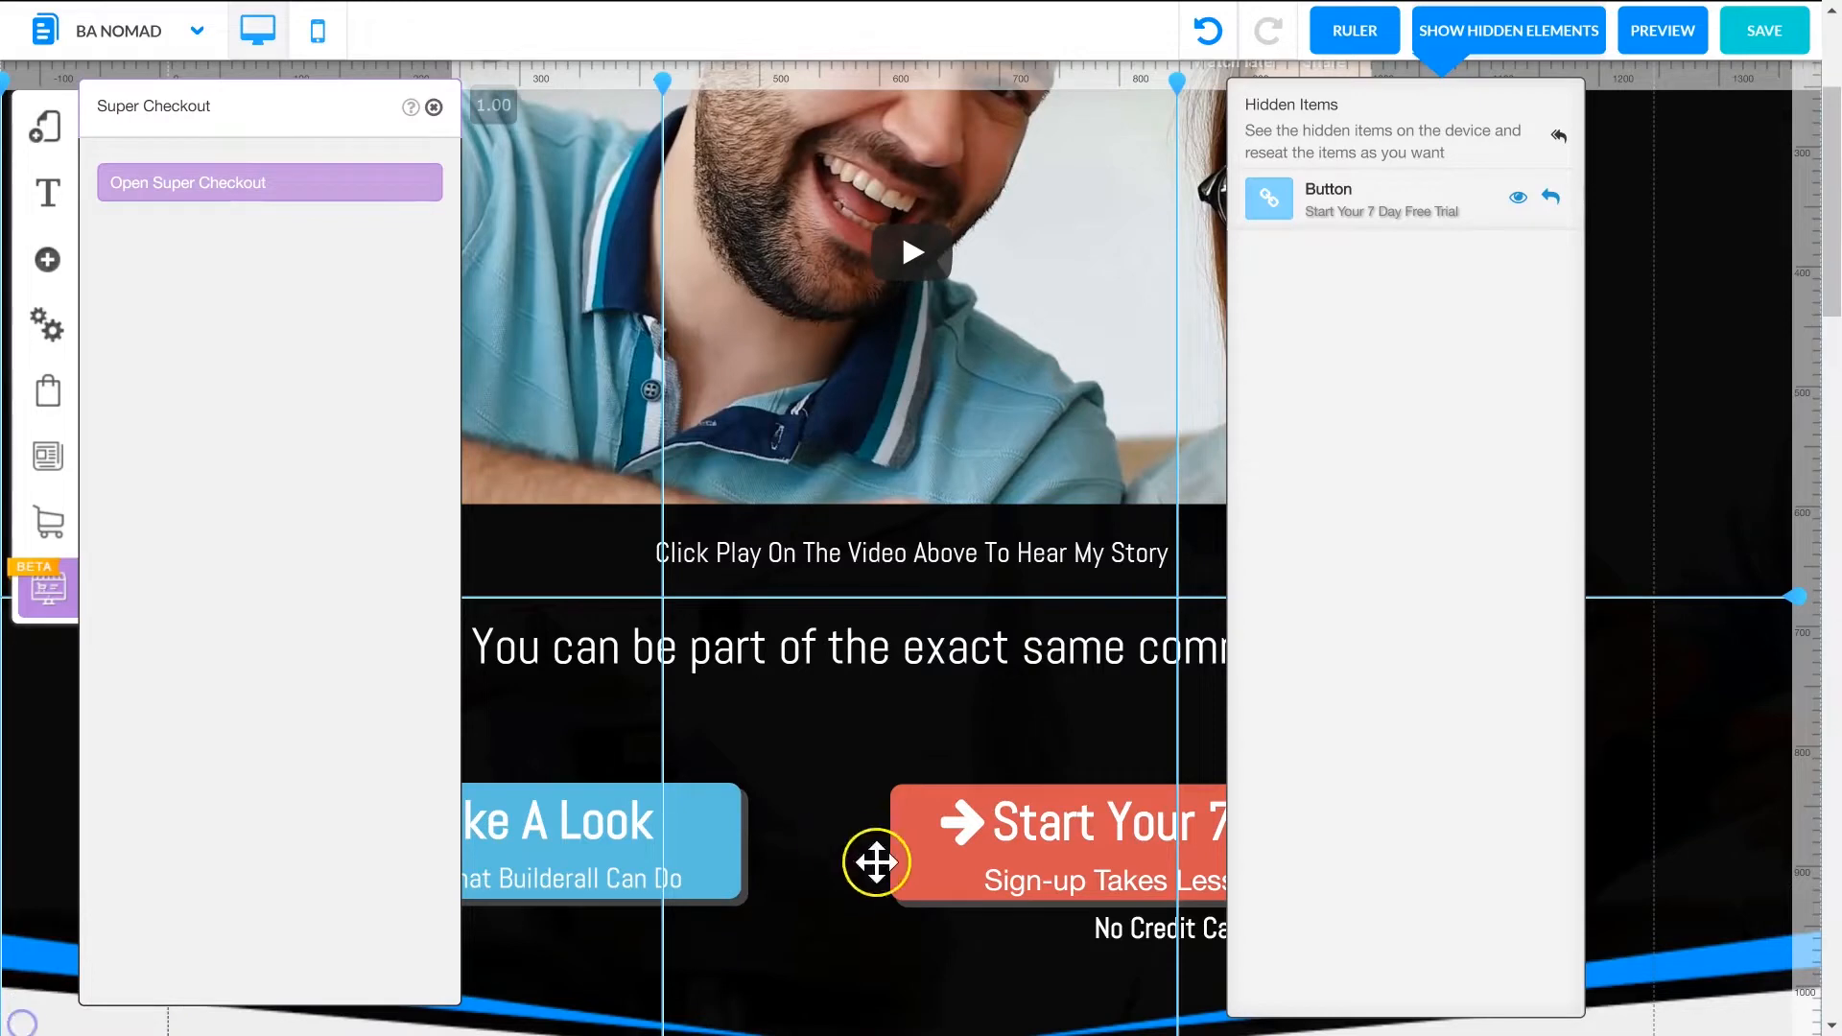
Step: Look over the desktop page down to the late-2017 video section, and close the Super Checkout options and hidden items list
scroll(937, 477, "down", 3)
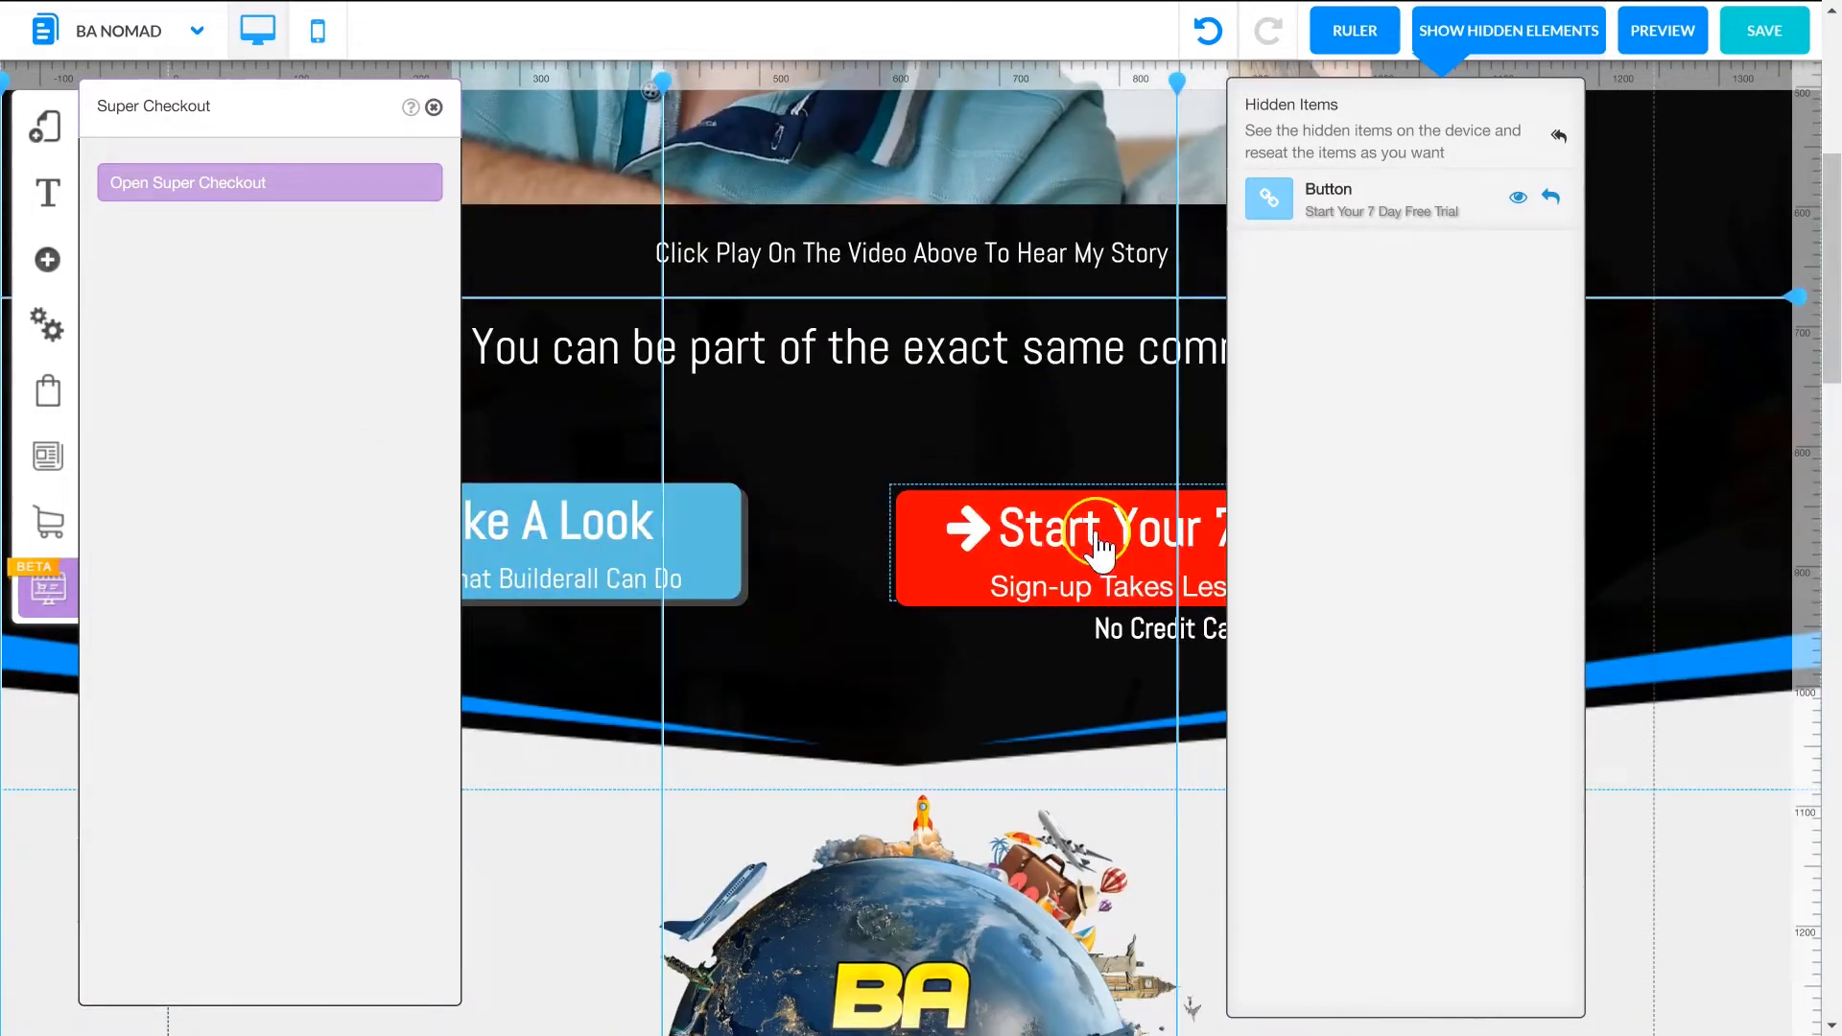
scroll(987, 506, "up", 3)
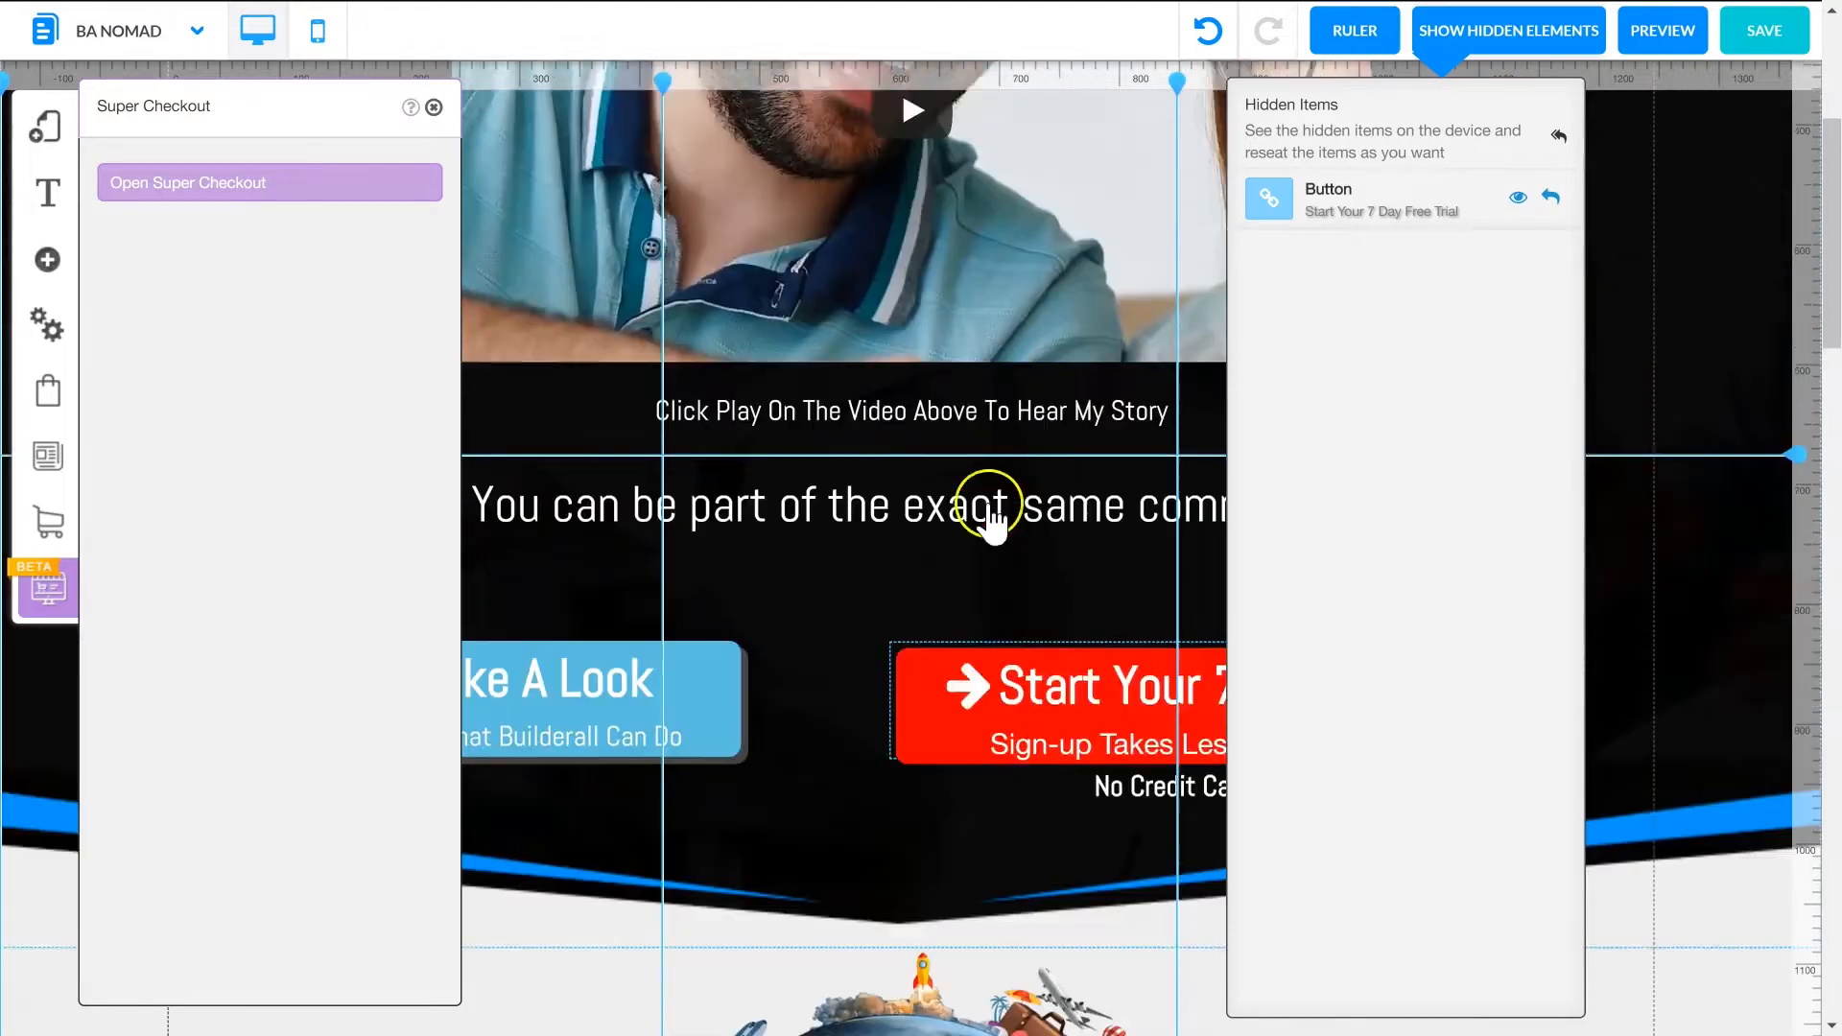
scroll(815, 777, "down", 2)
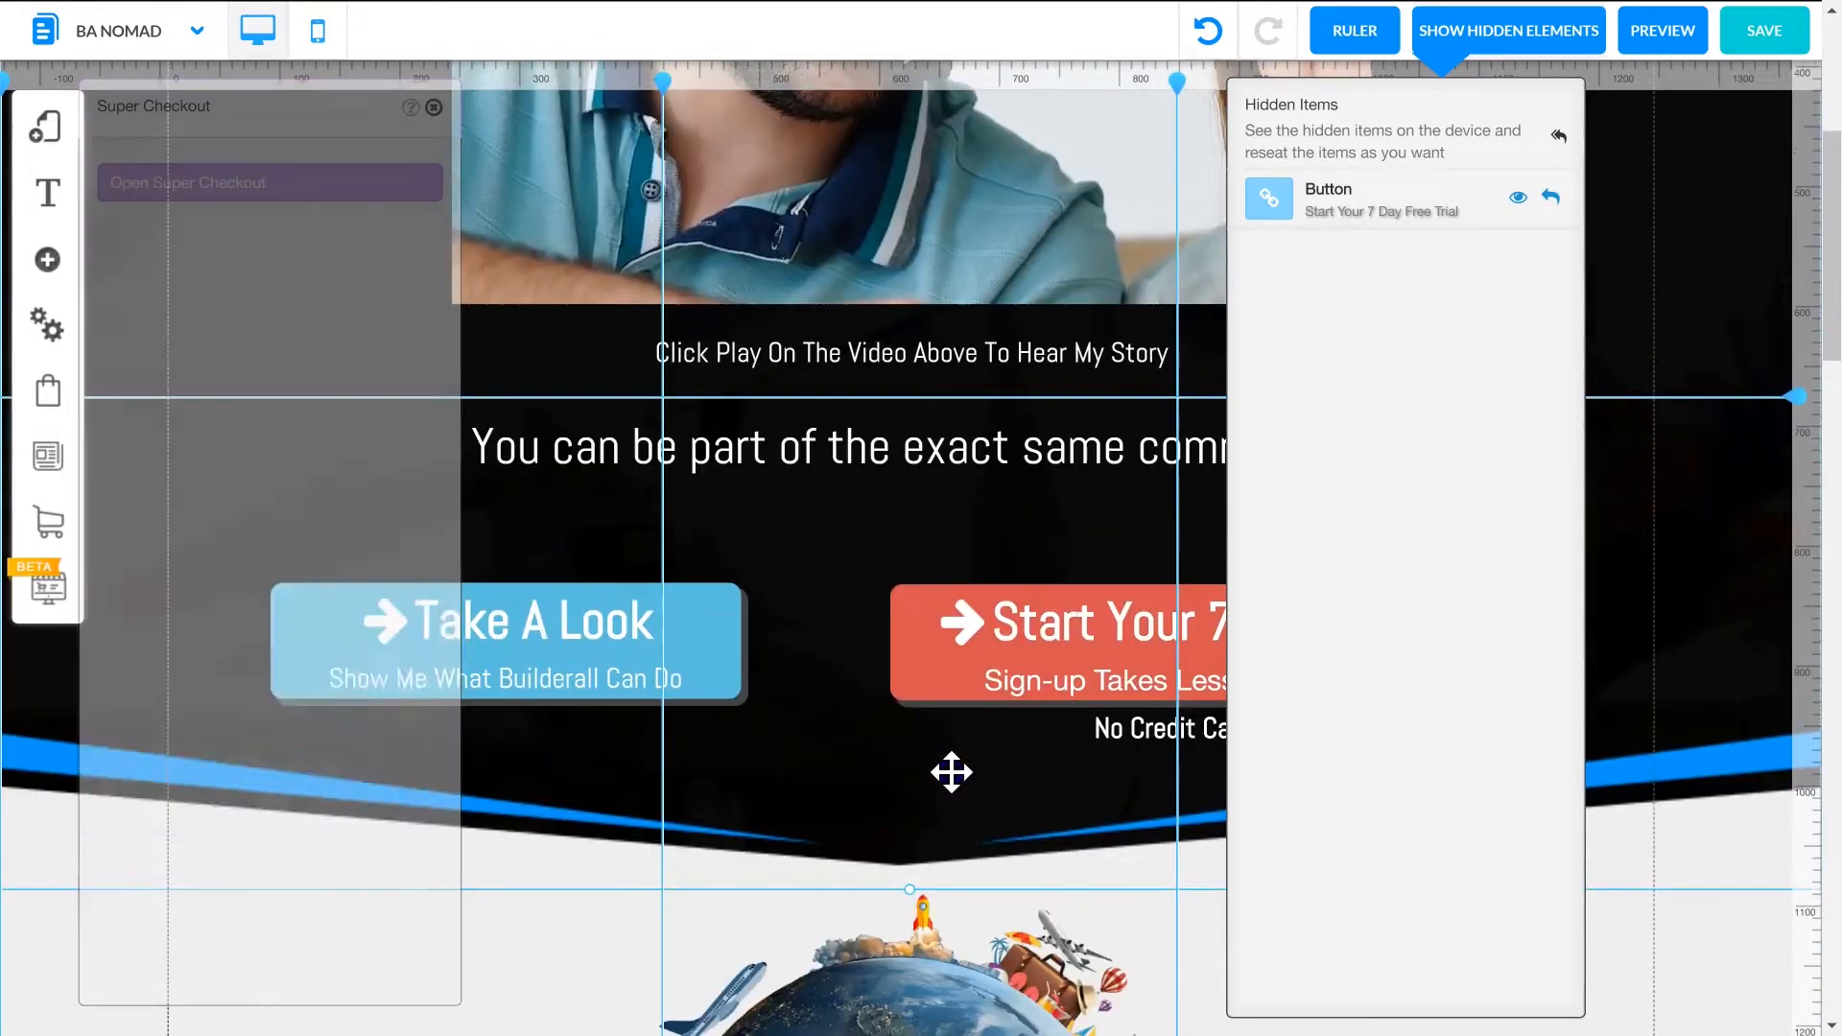
scroll(950, 769, "down", 9)
scroll(836, 440, "down", 6)
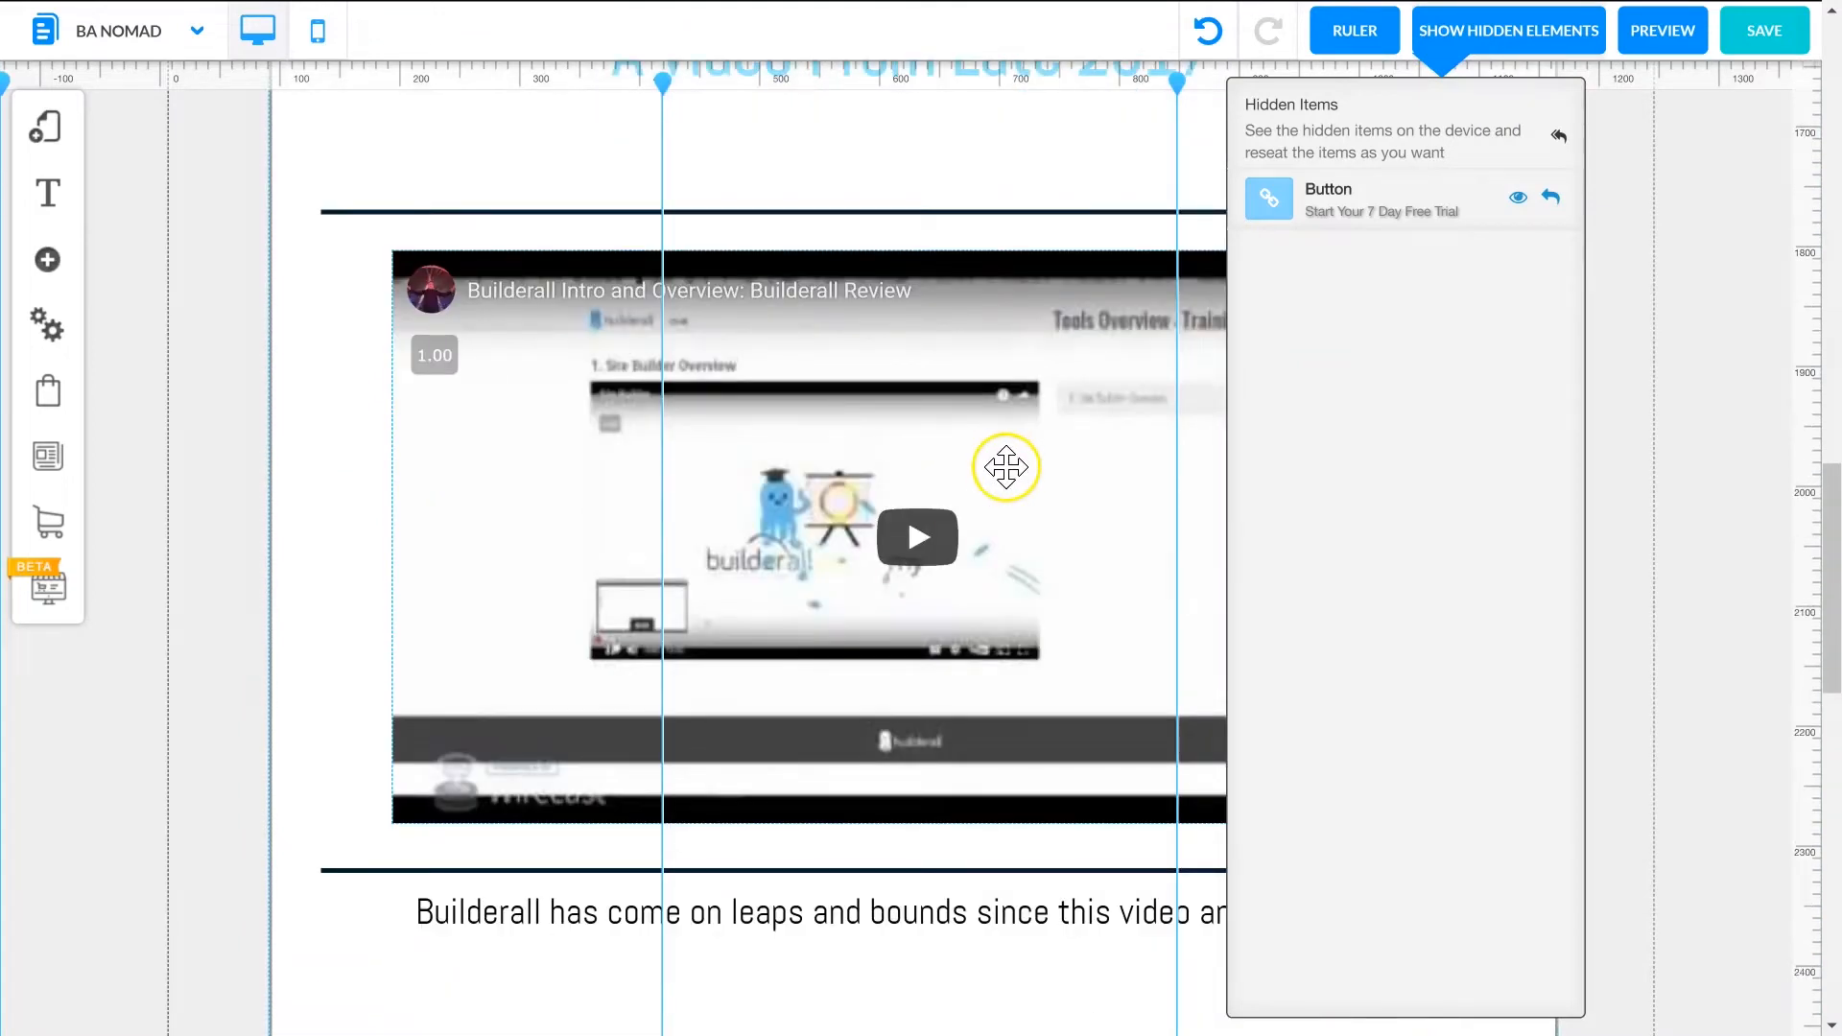
scroll(1052, 470, "up", 4)
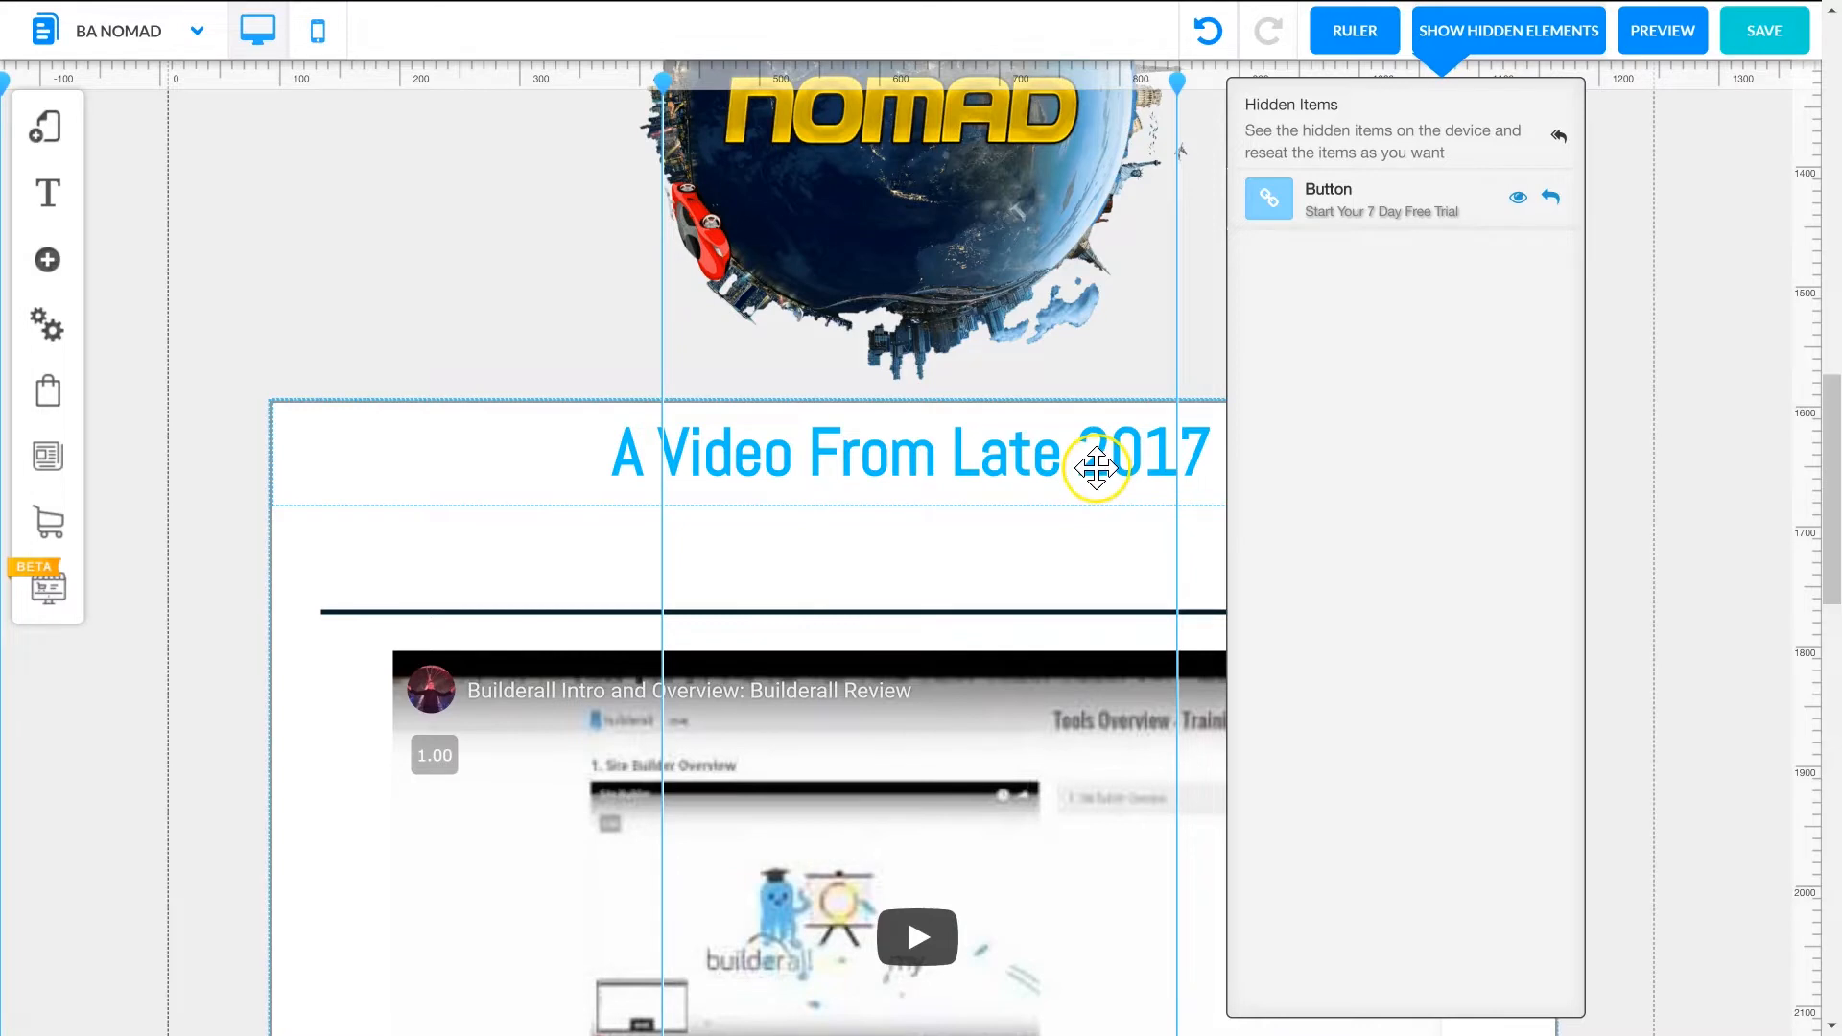
left_click(1513, 29)
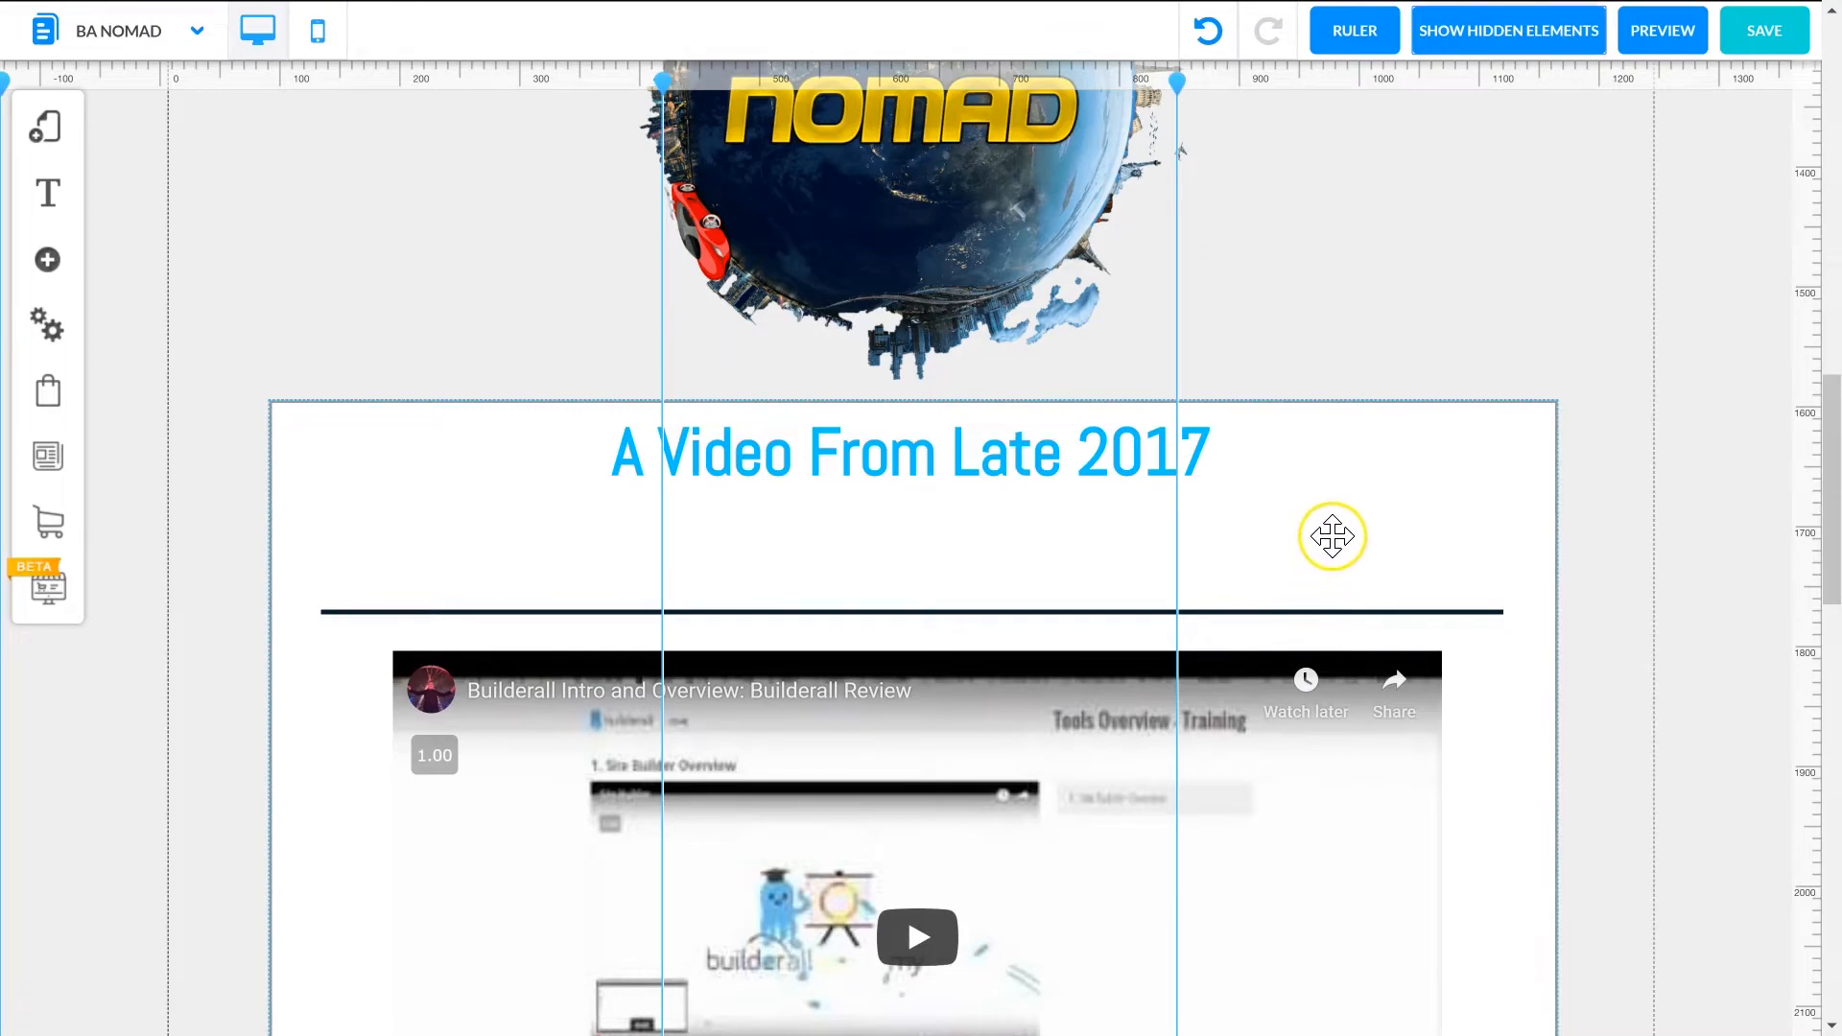
Step: Examine the page's opening headline, video and call-to-action buttons, and return to the site list
scroll(1436, 432, "up", 12)
scroll(1439, 429, "up", 1)
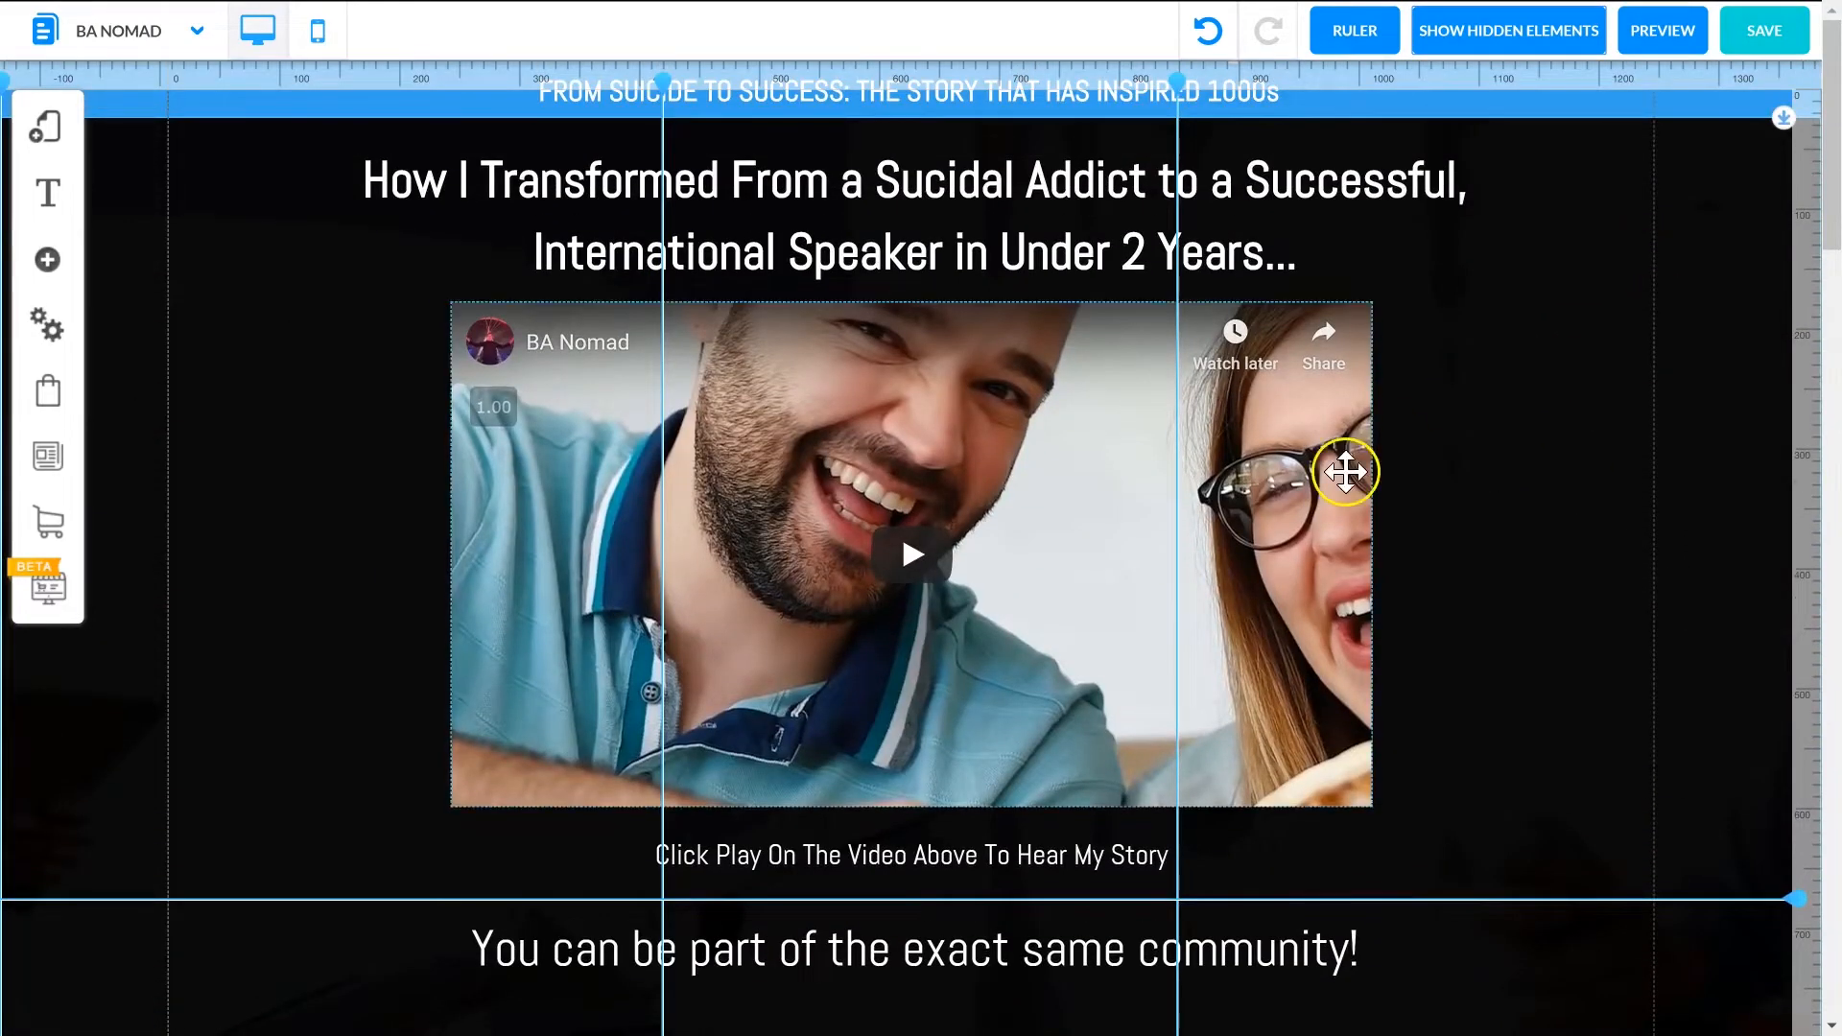
scroll(1521, 432, "down", 1)
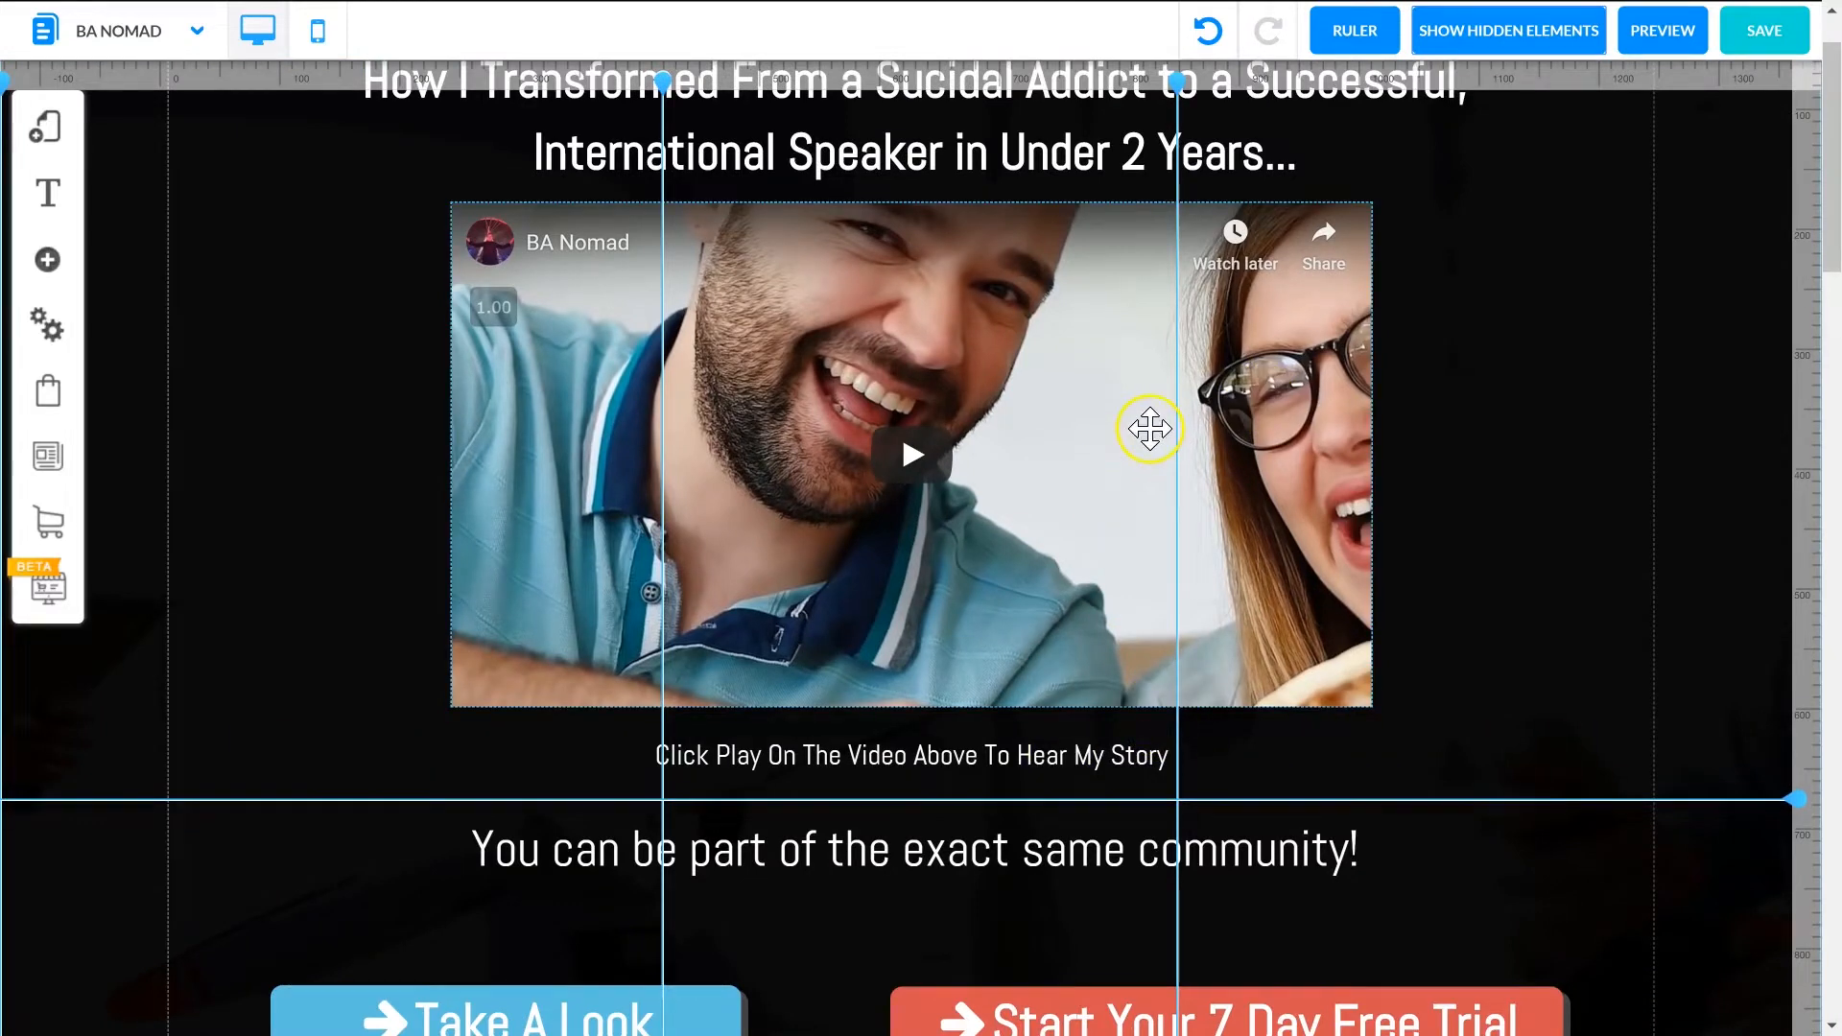
scroll(1346, 626, "down", 1)
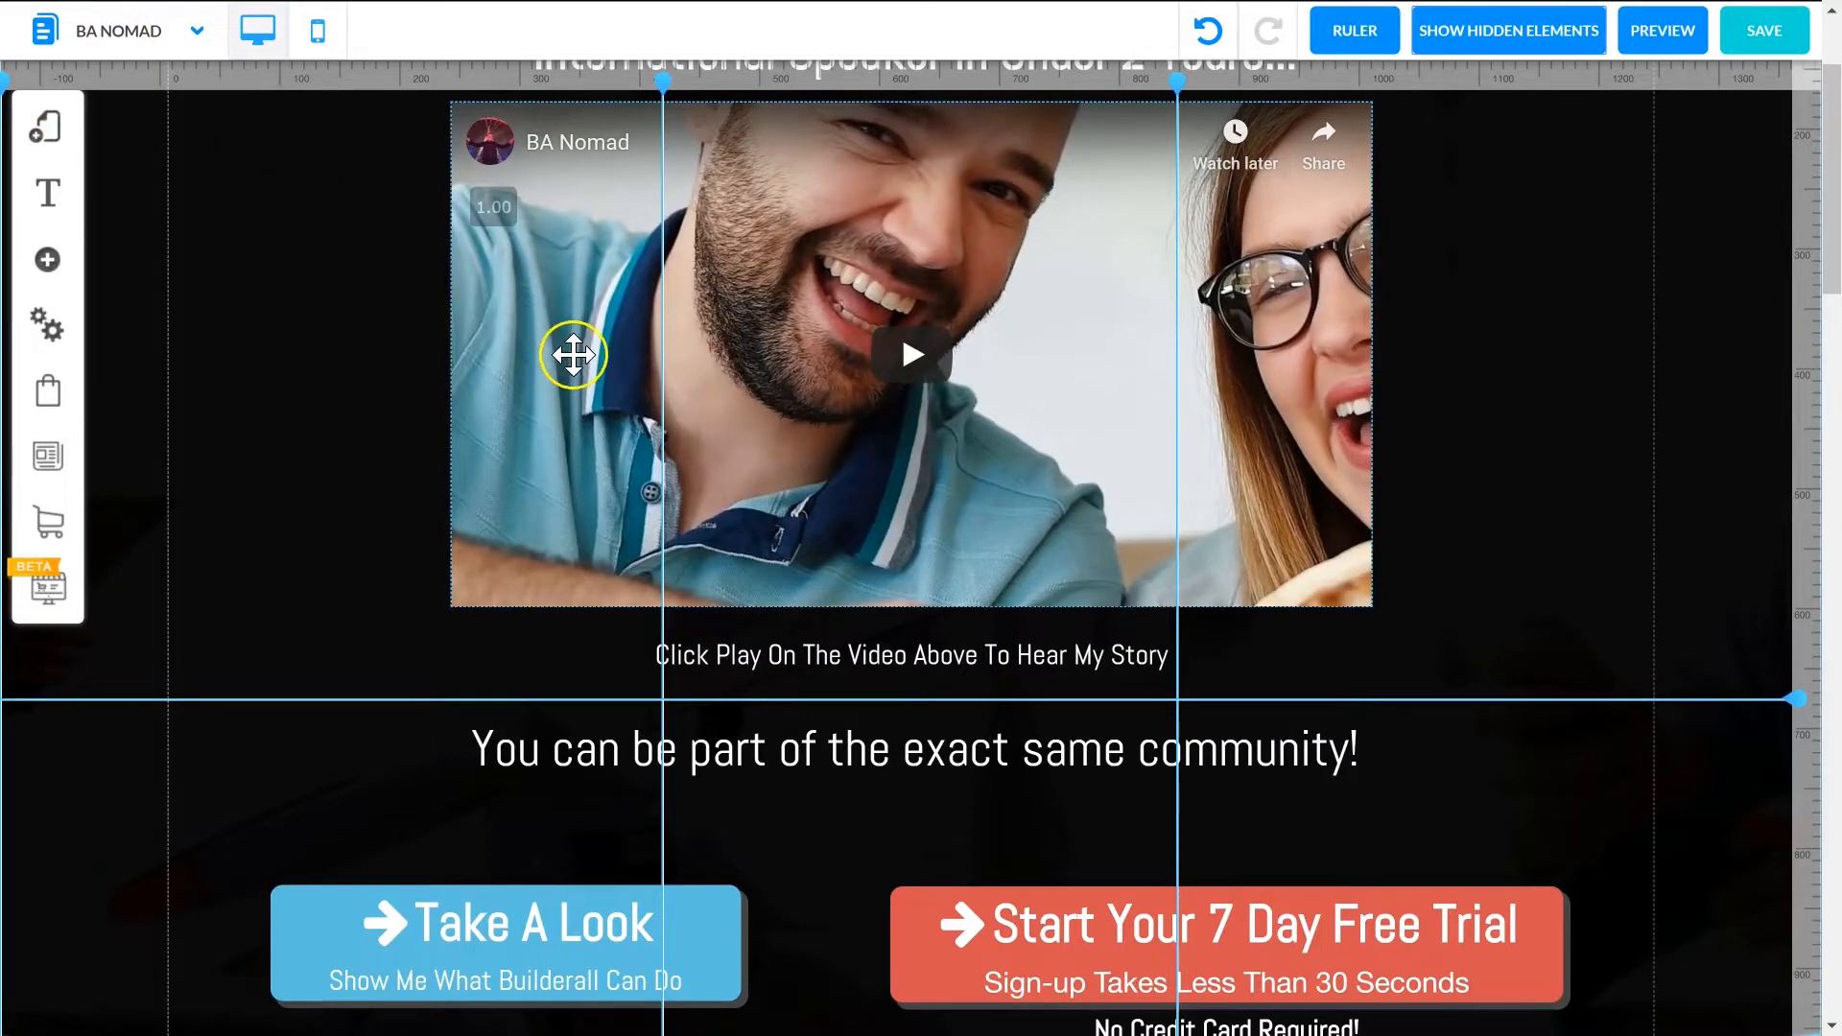
left_click_drag(1049, 268, 1171, 240)
scroll(990, 225, "down", 3)
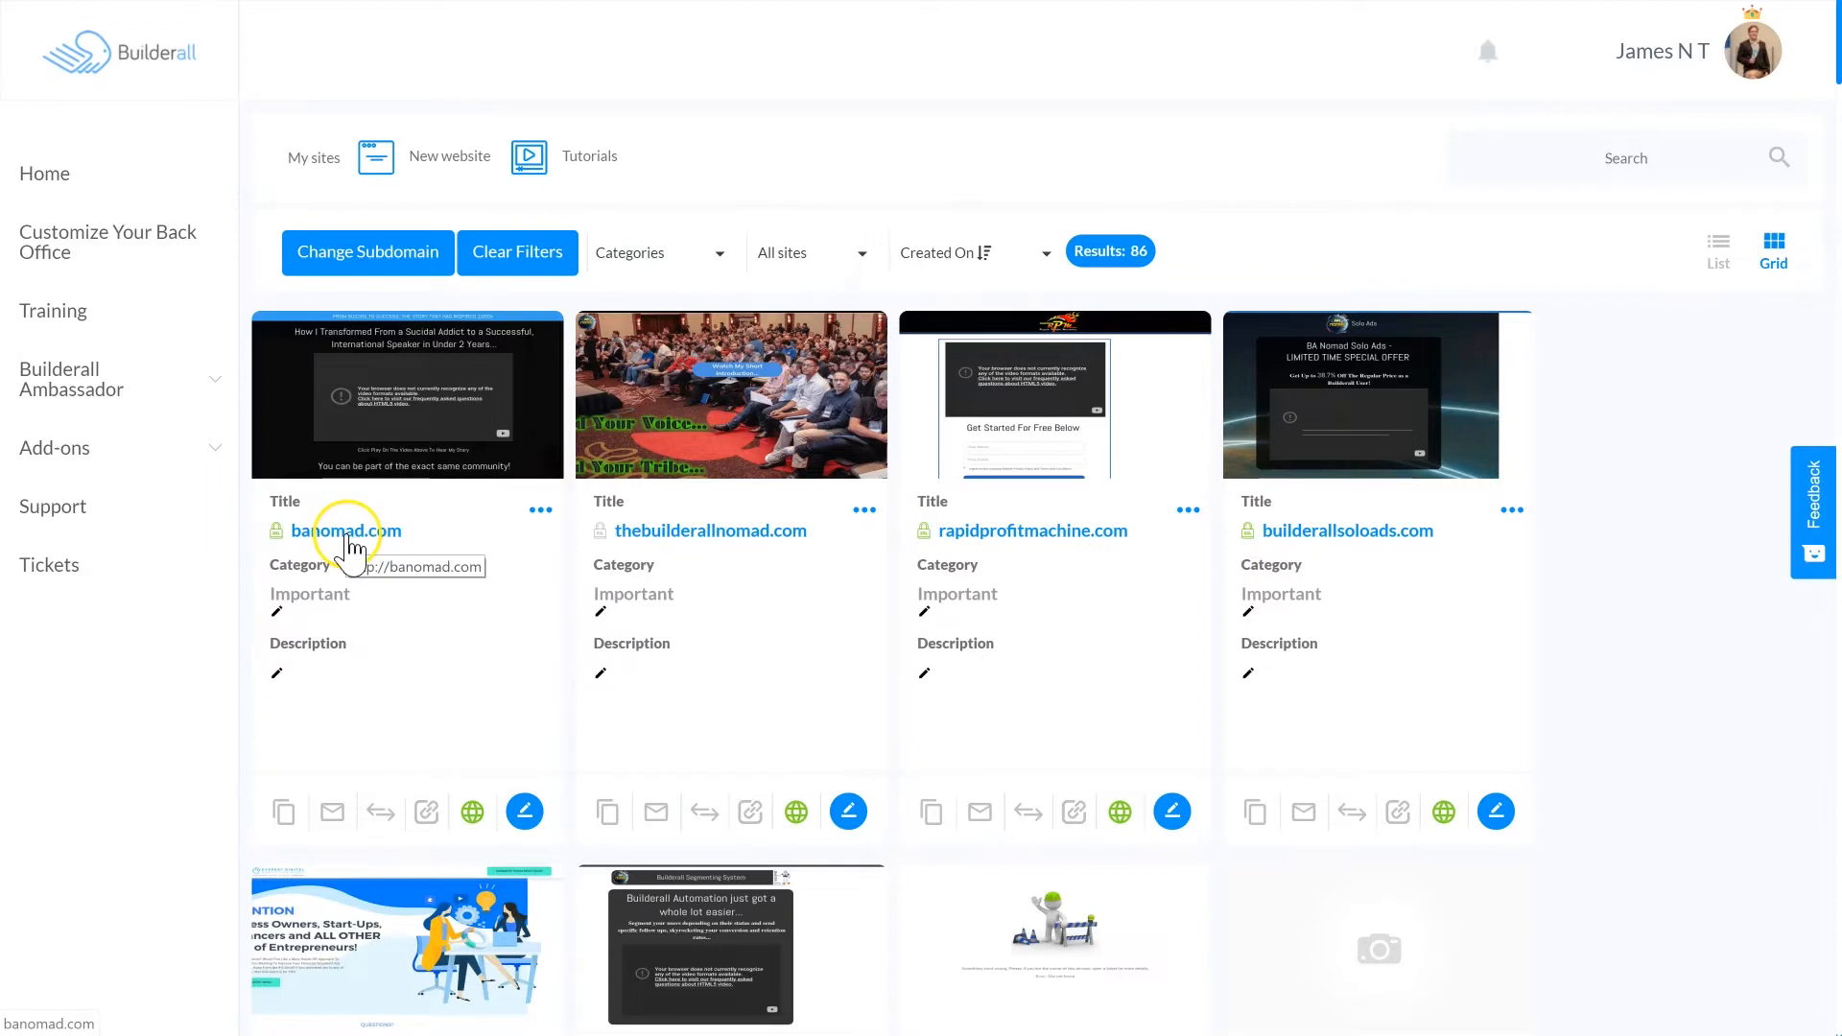
Step: Check the SSL certificate status of thebuilderallnomad.com
mouse_move(604, 549)
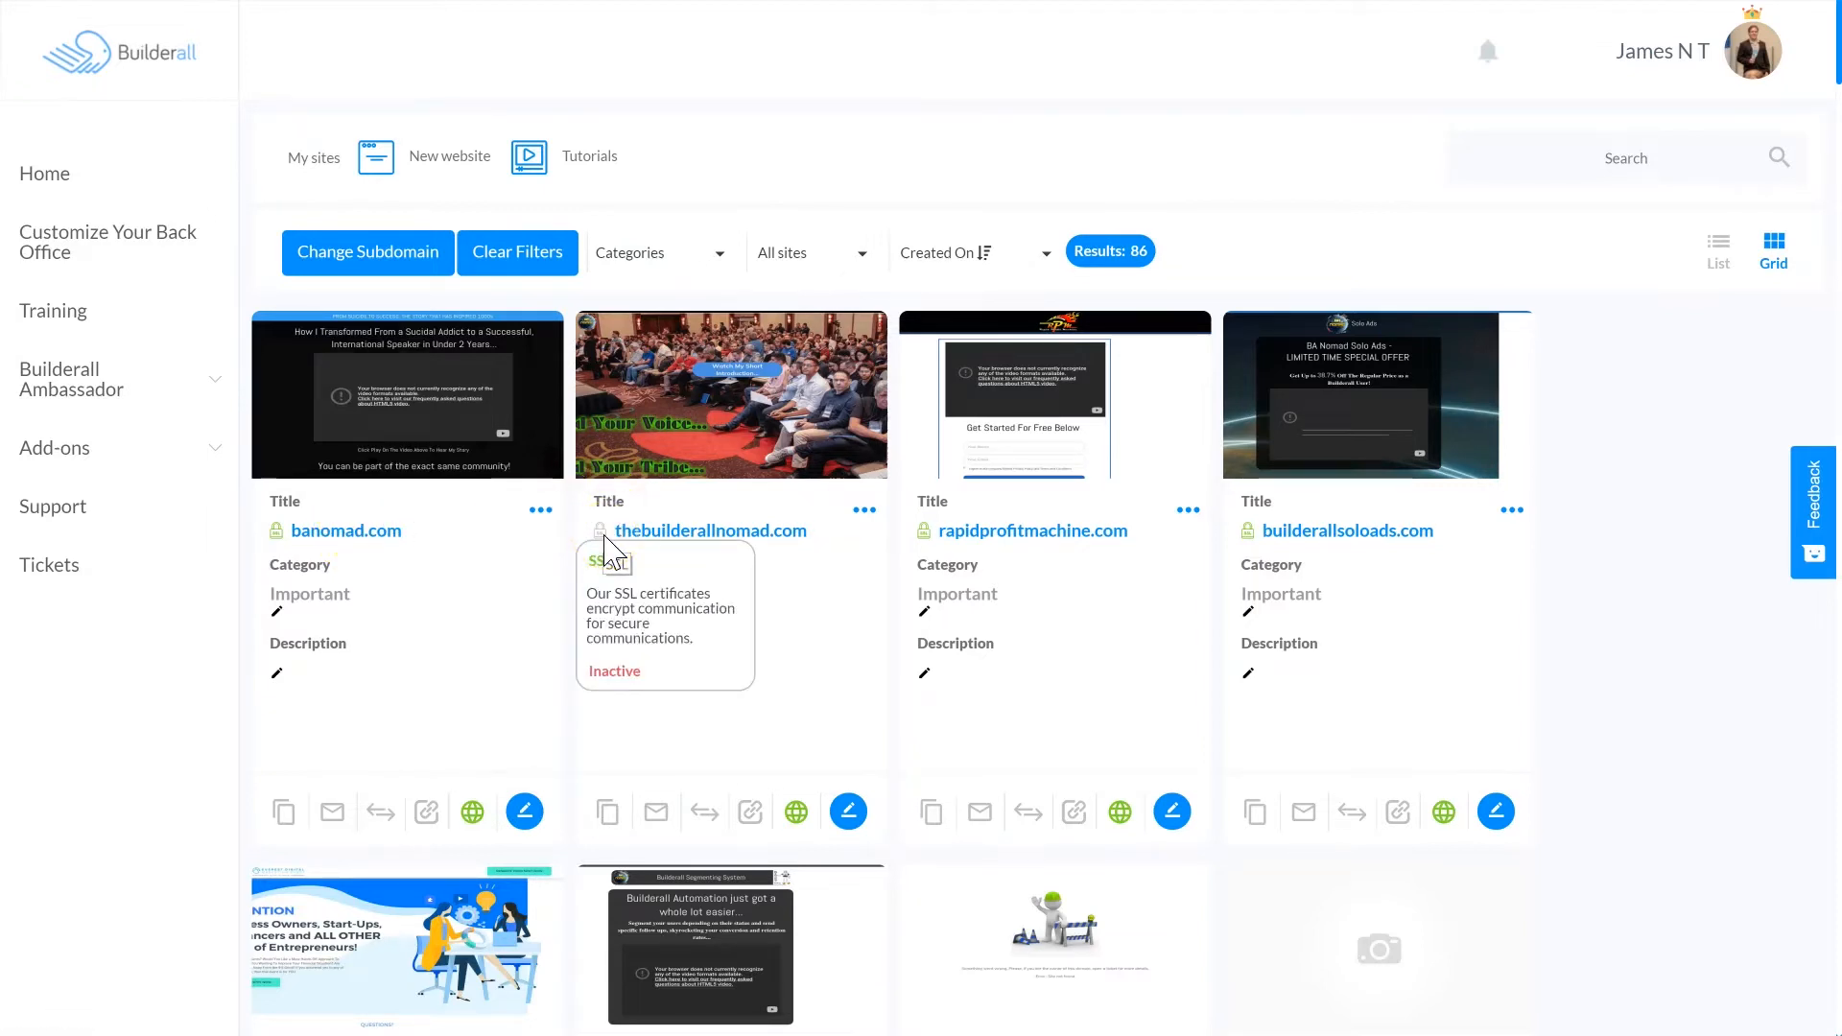
left_click(612, 529)
left_click(621, 507)
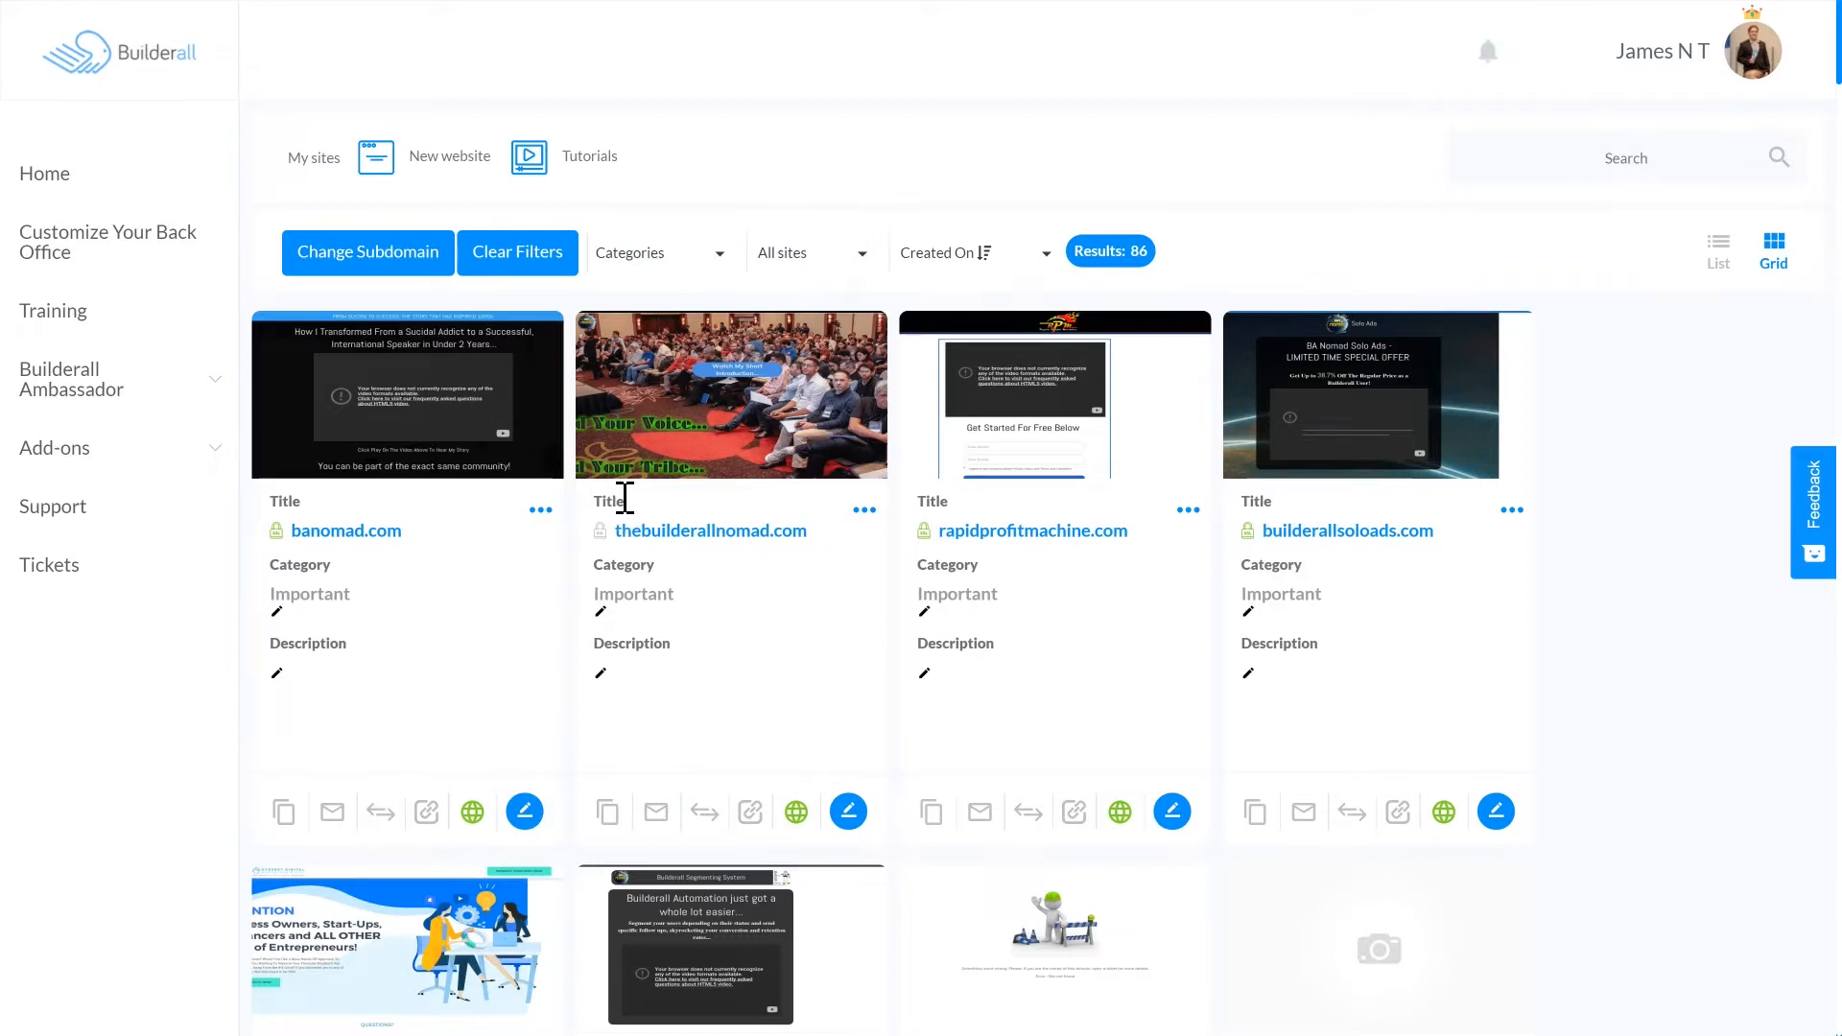
left_click(600, 534)
Step: Browse the site cards and view the email accounts set up for thebuilderallnomad.com
scroll(518, 566, "down", 2)
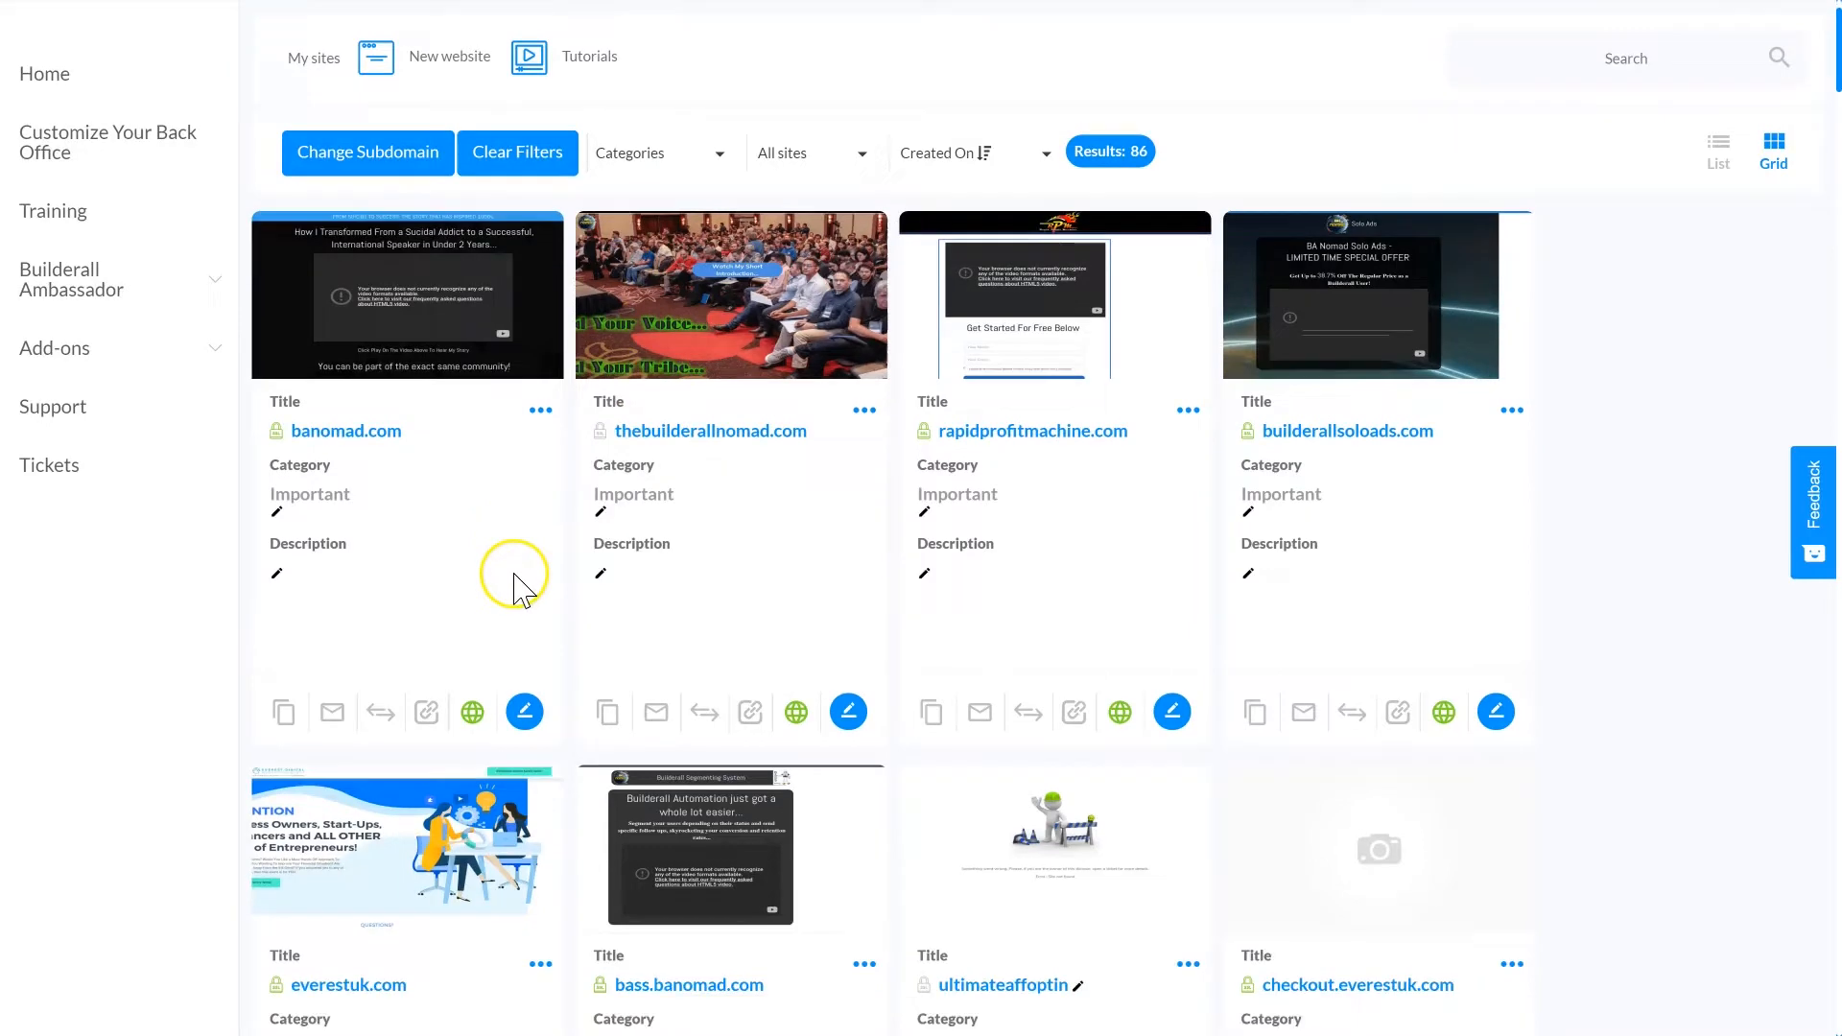
scroll(534, 553, "down", 3)
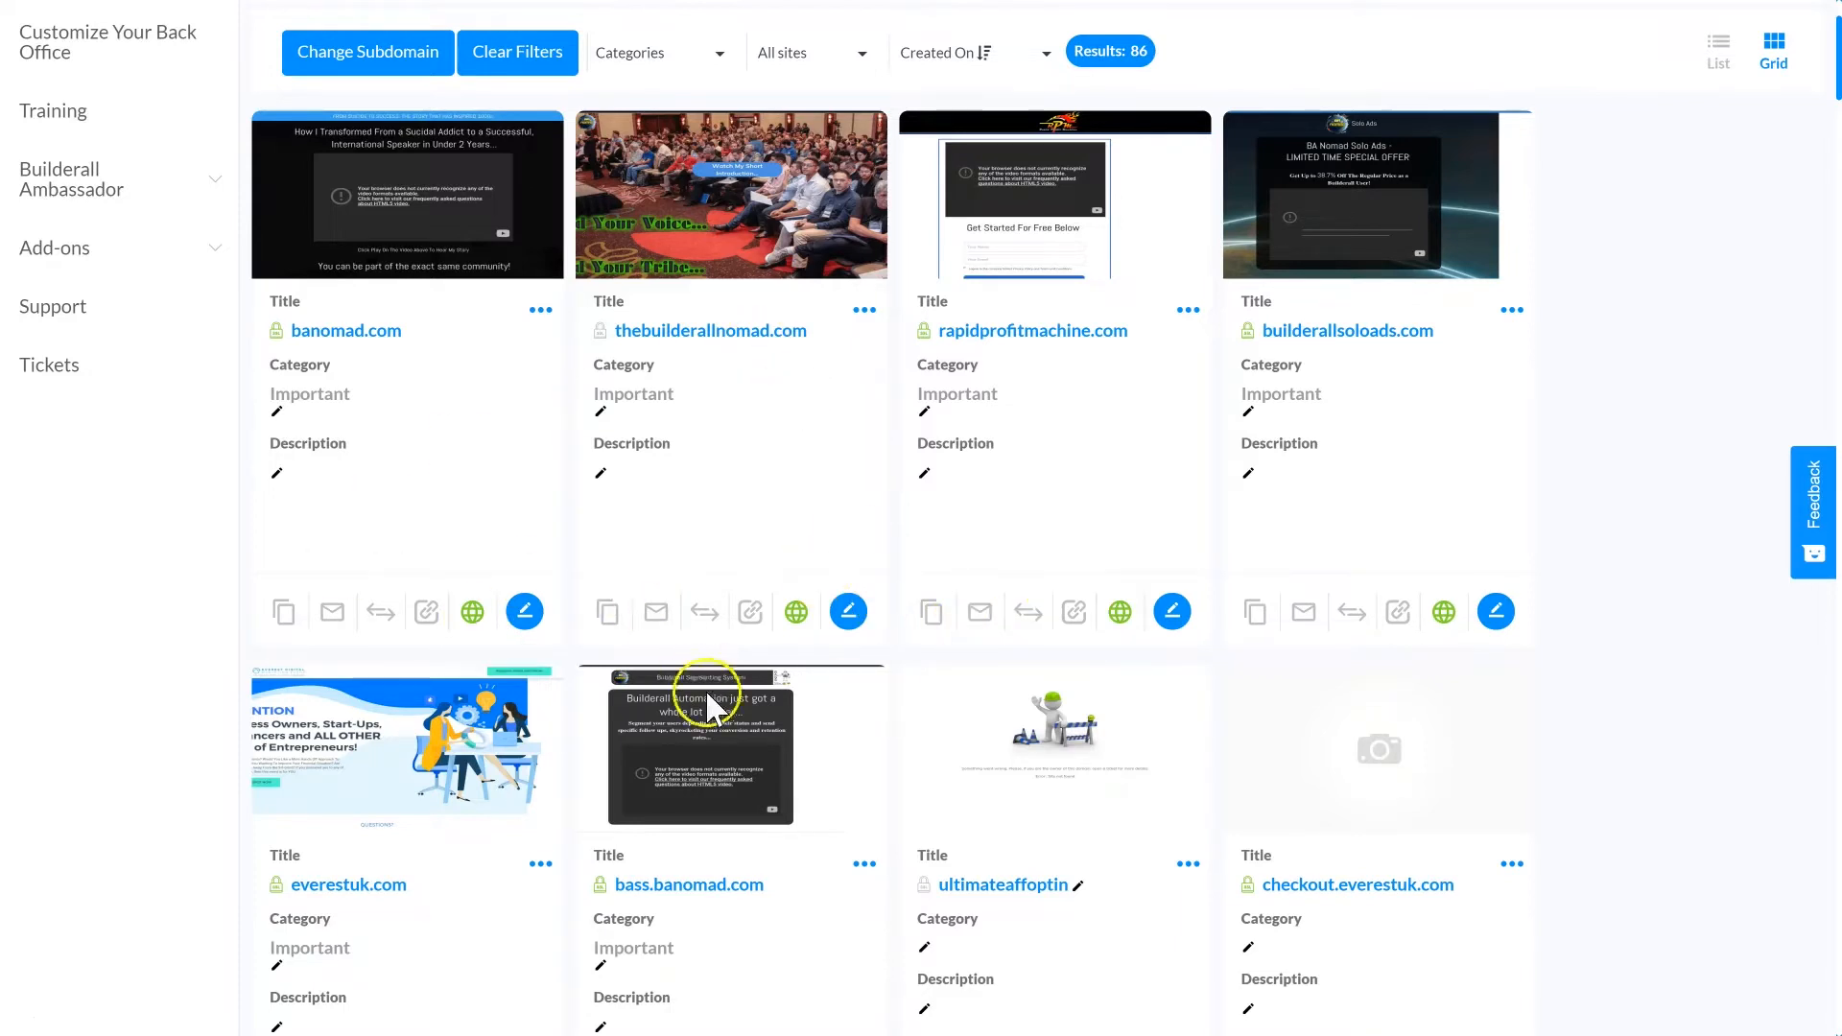
left_click(660, 611)
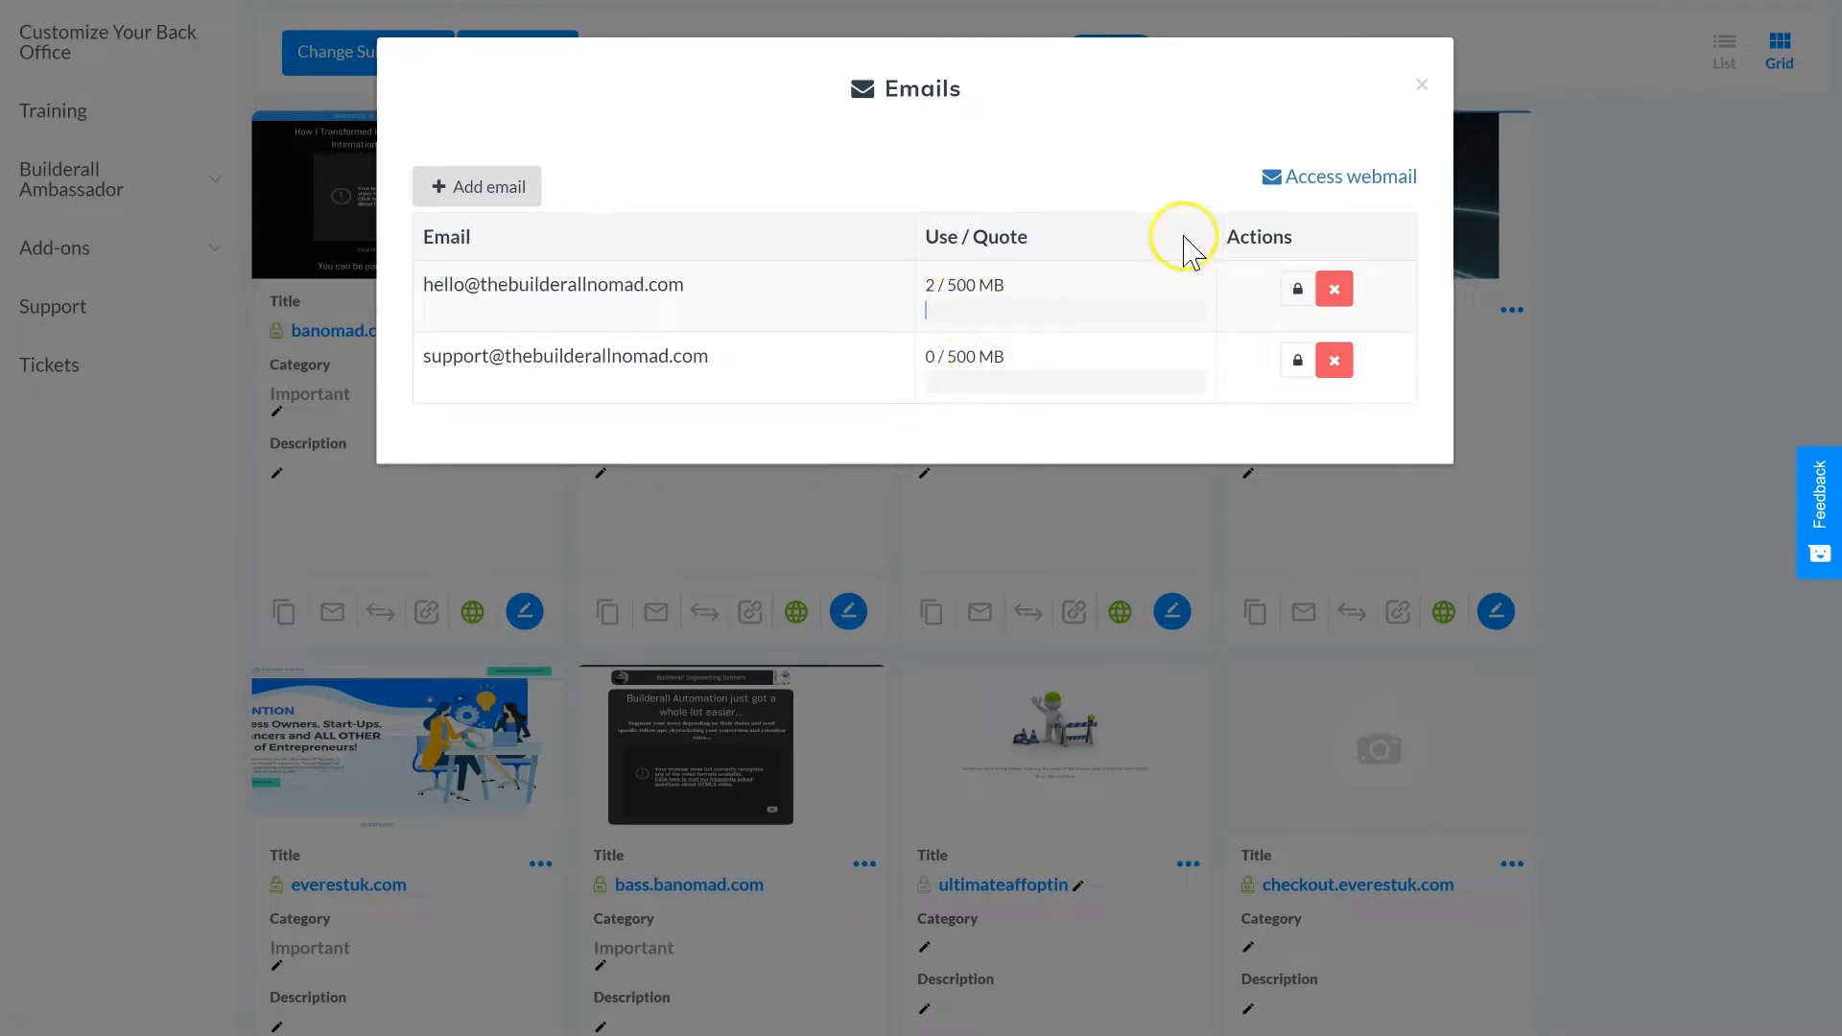
Step: Close the email accounts list and return to the back office home page
left_click(1424, 81)
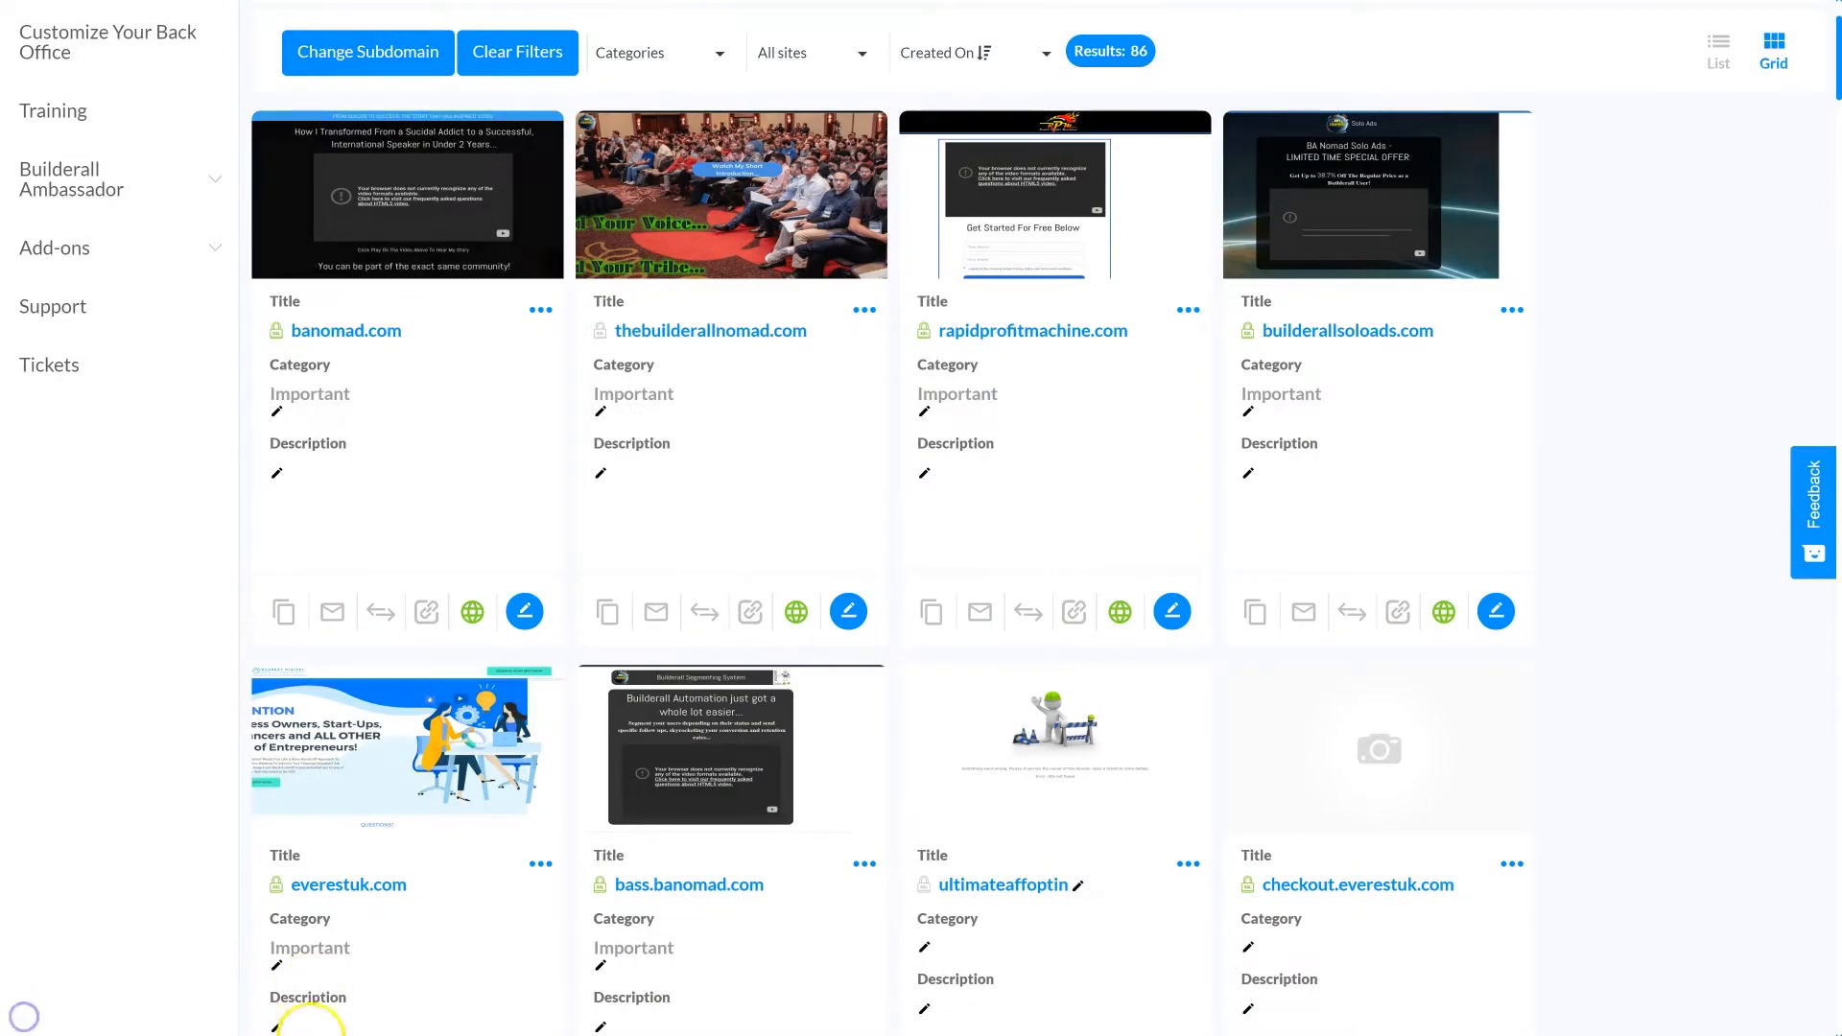
scroll(842, 779, "up", 3)
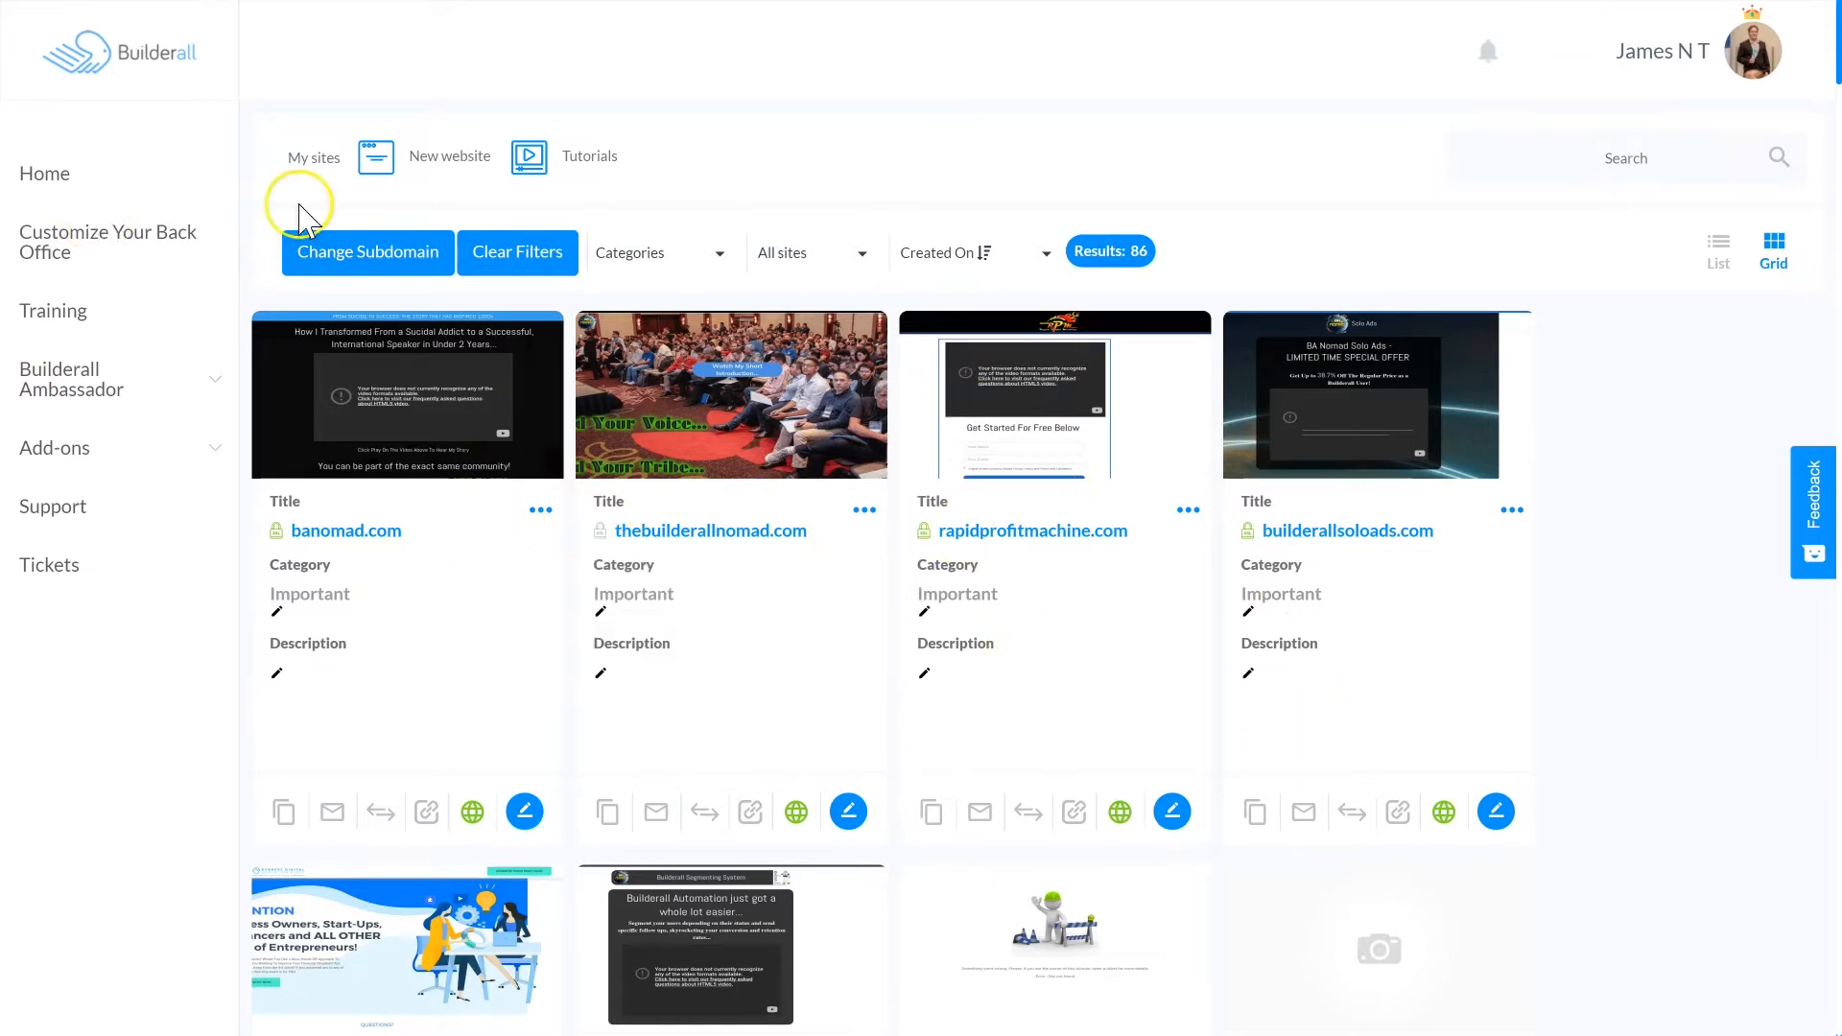
left_click(57, 177)
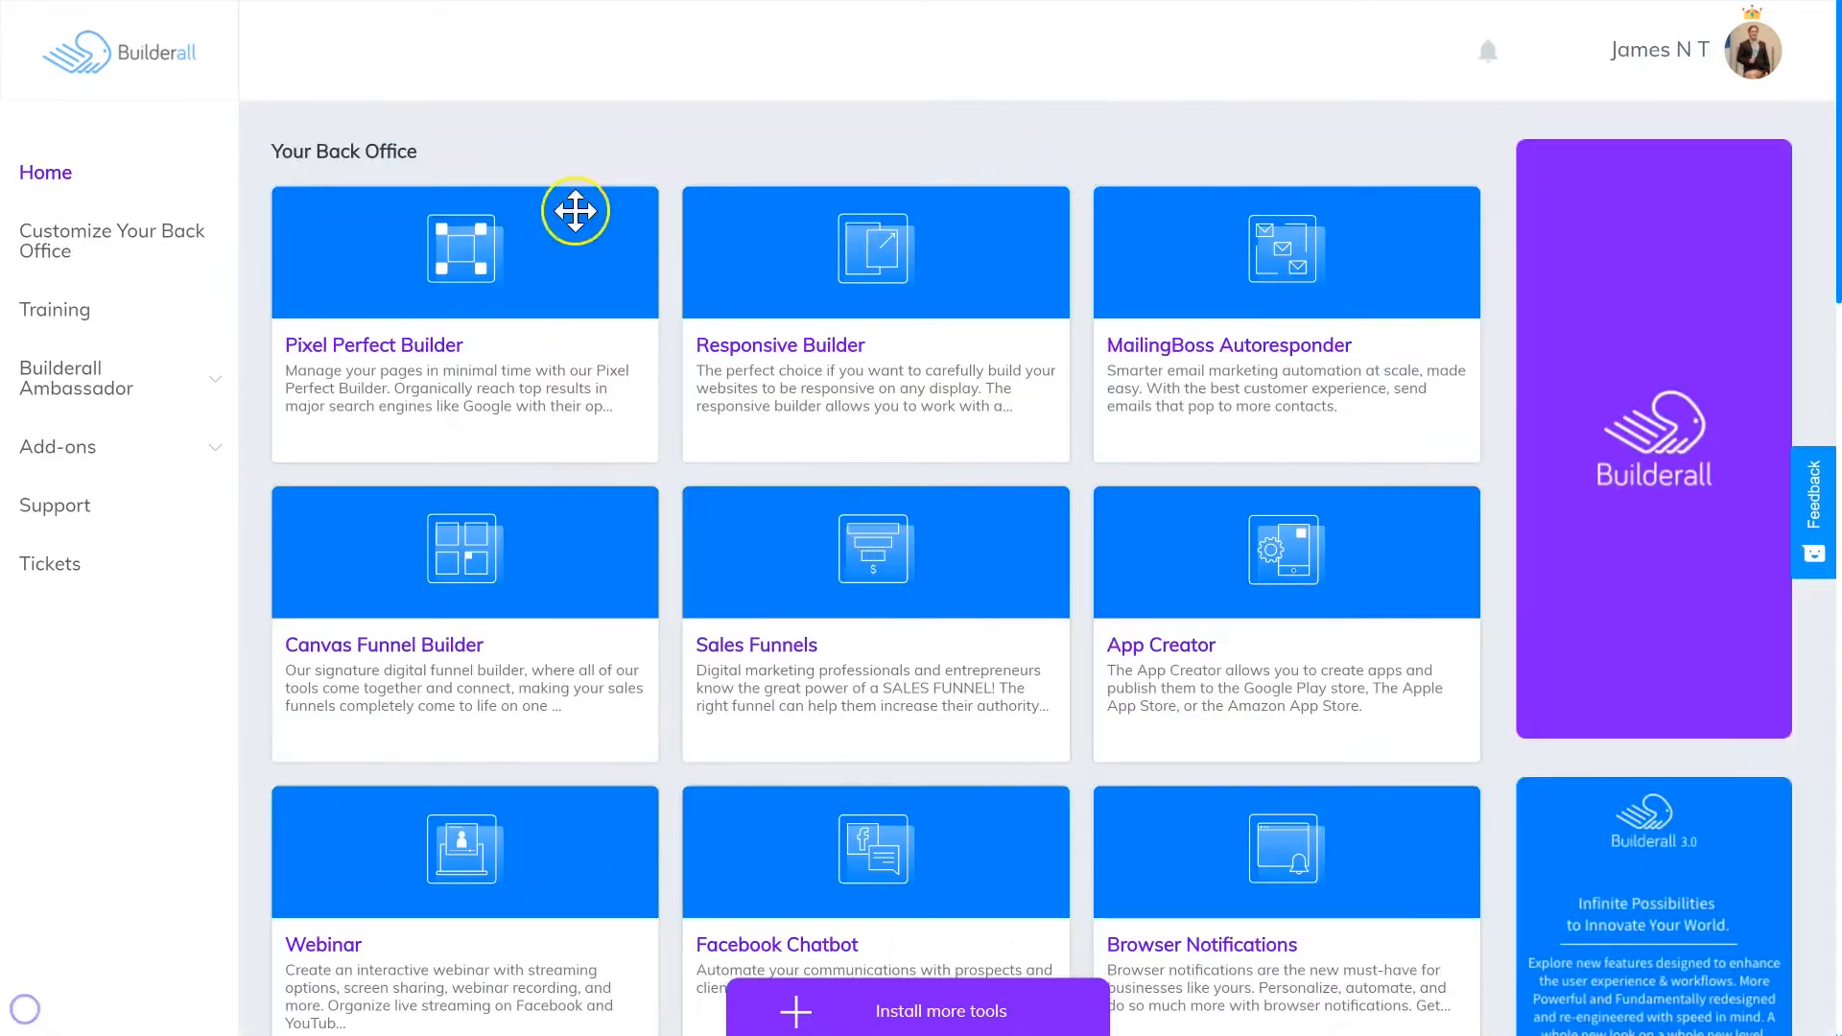
Step: Enter the Responsive Builder, open the certified.banomad.com site for editing, and decline the introductory tour
mouse_move(843, 239)
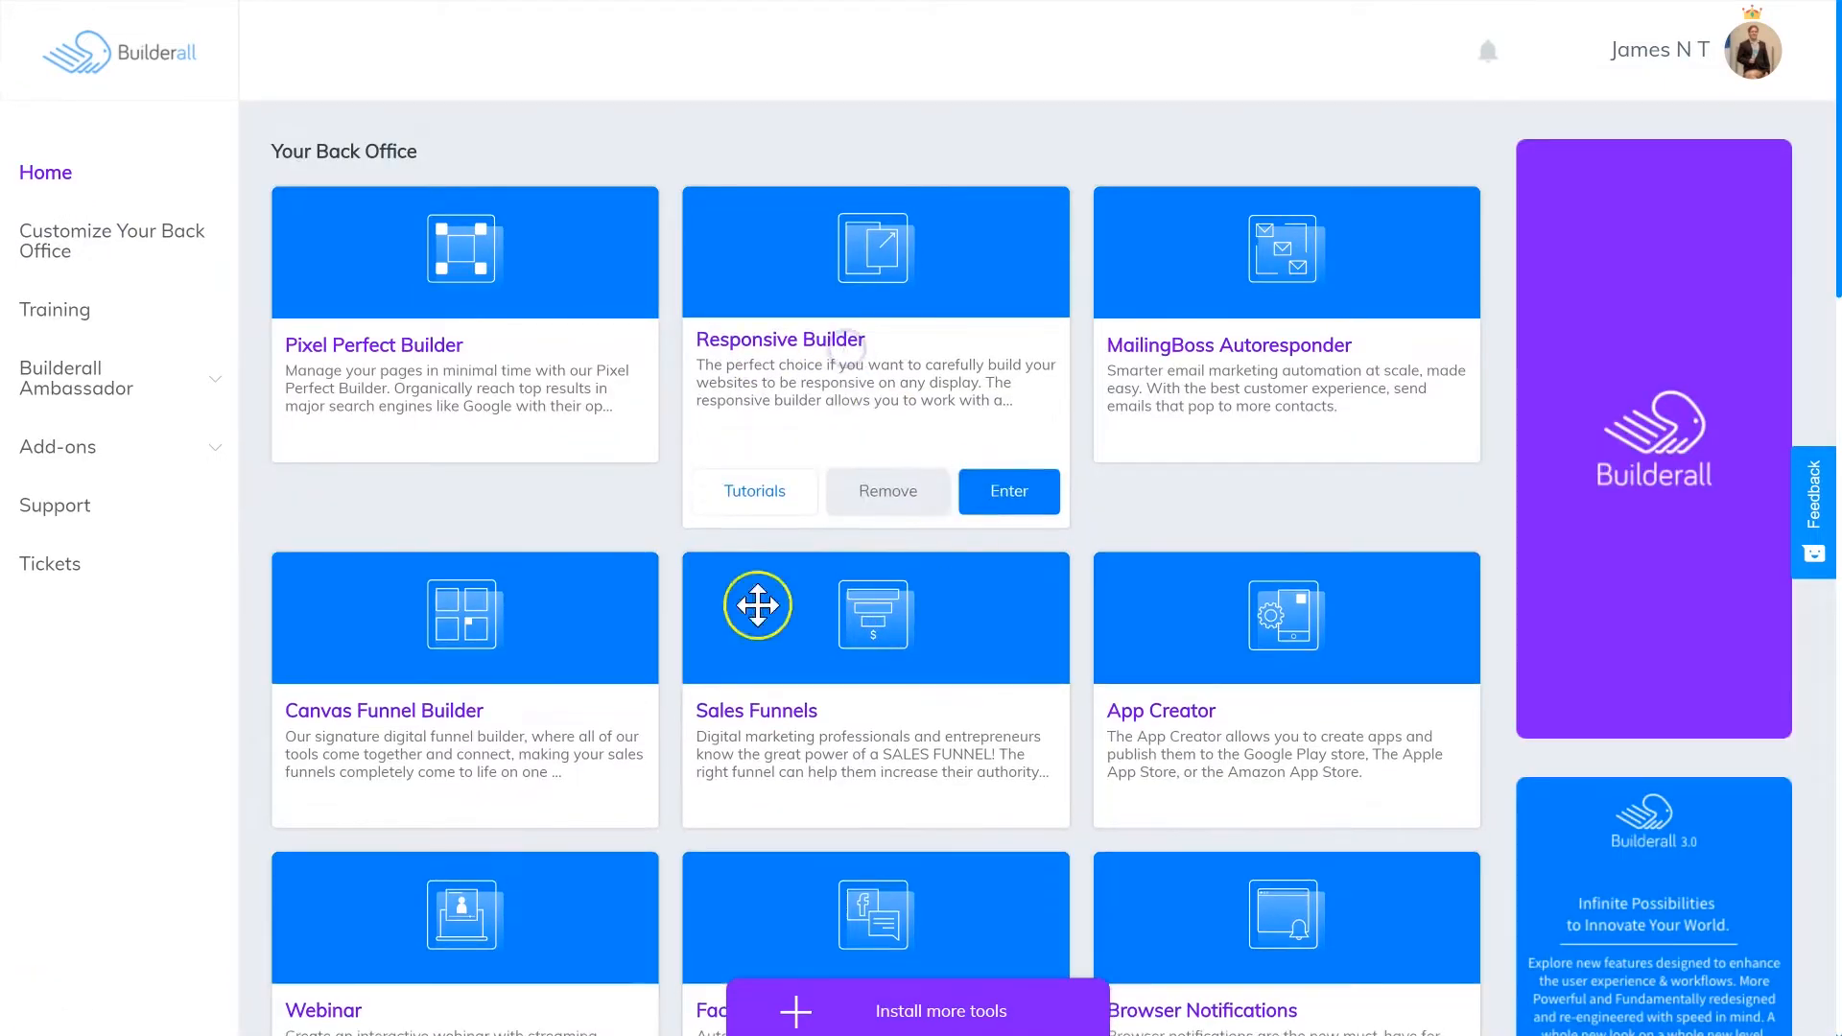
left_click(1001, 494)
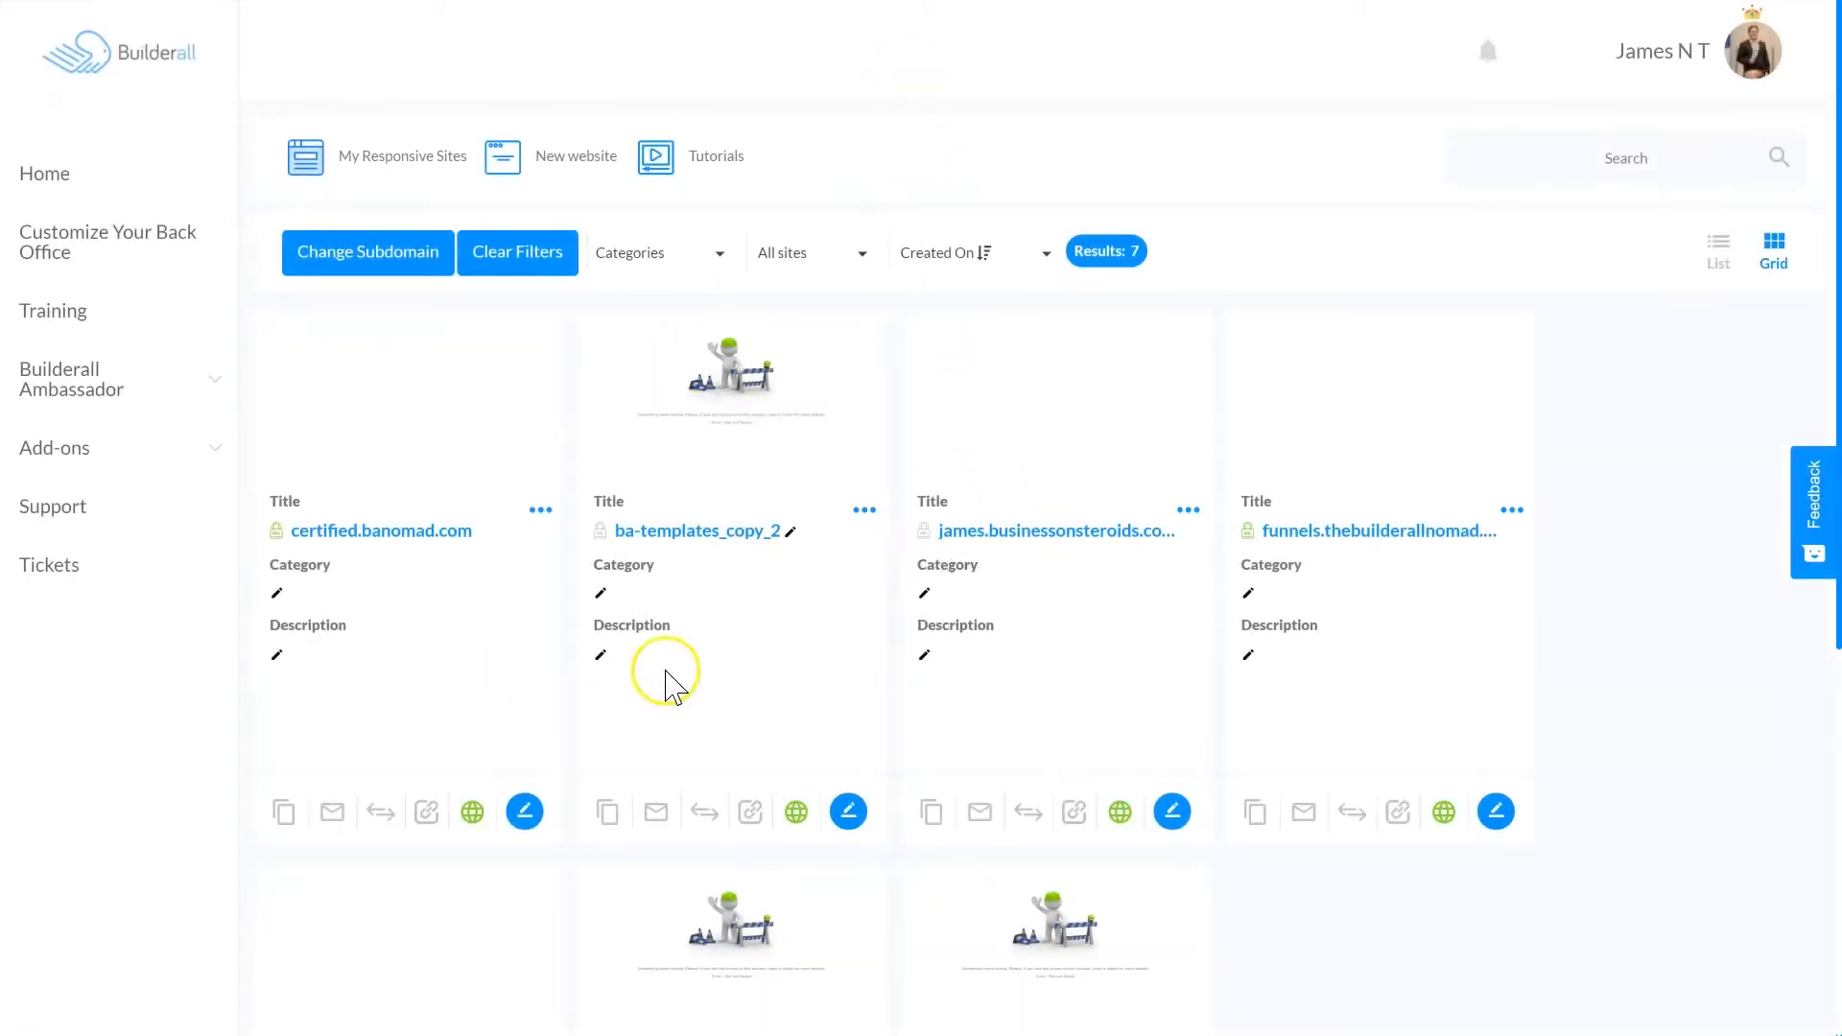
left_click(525, 814)
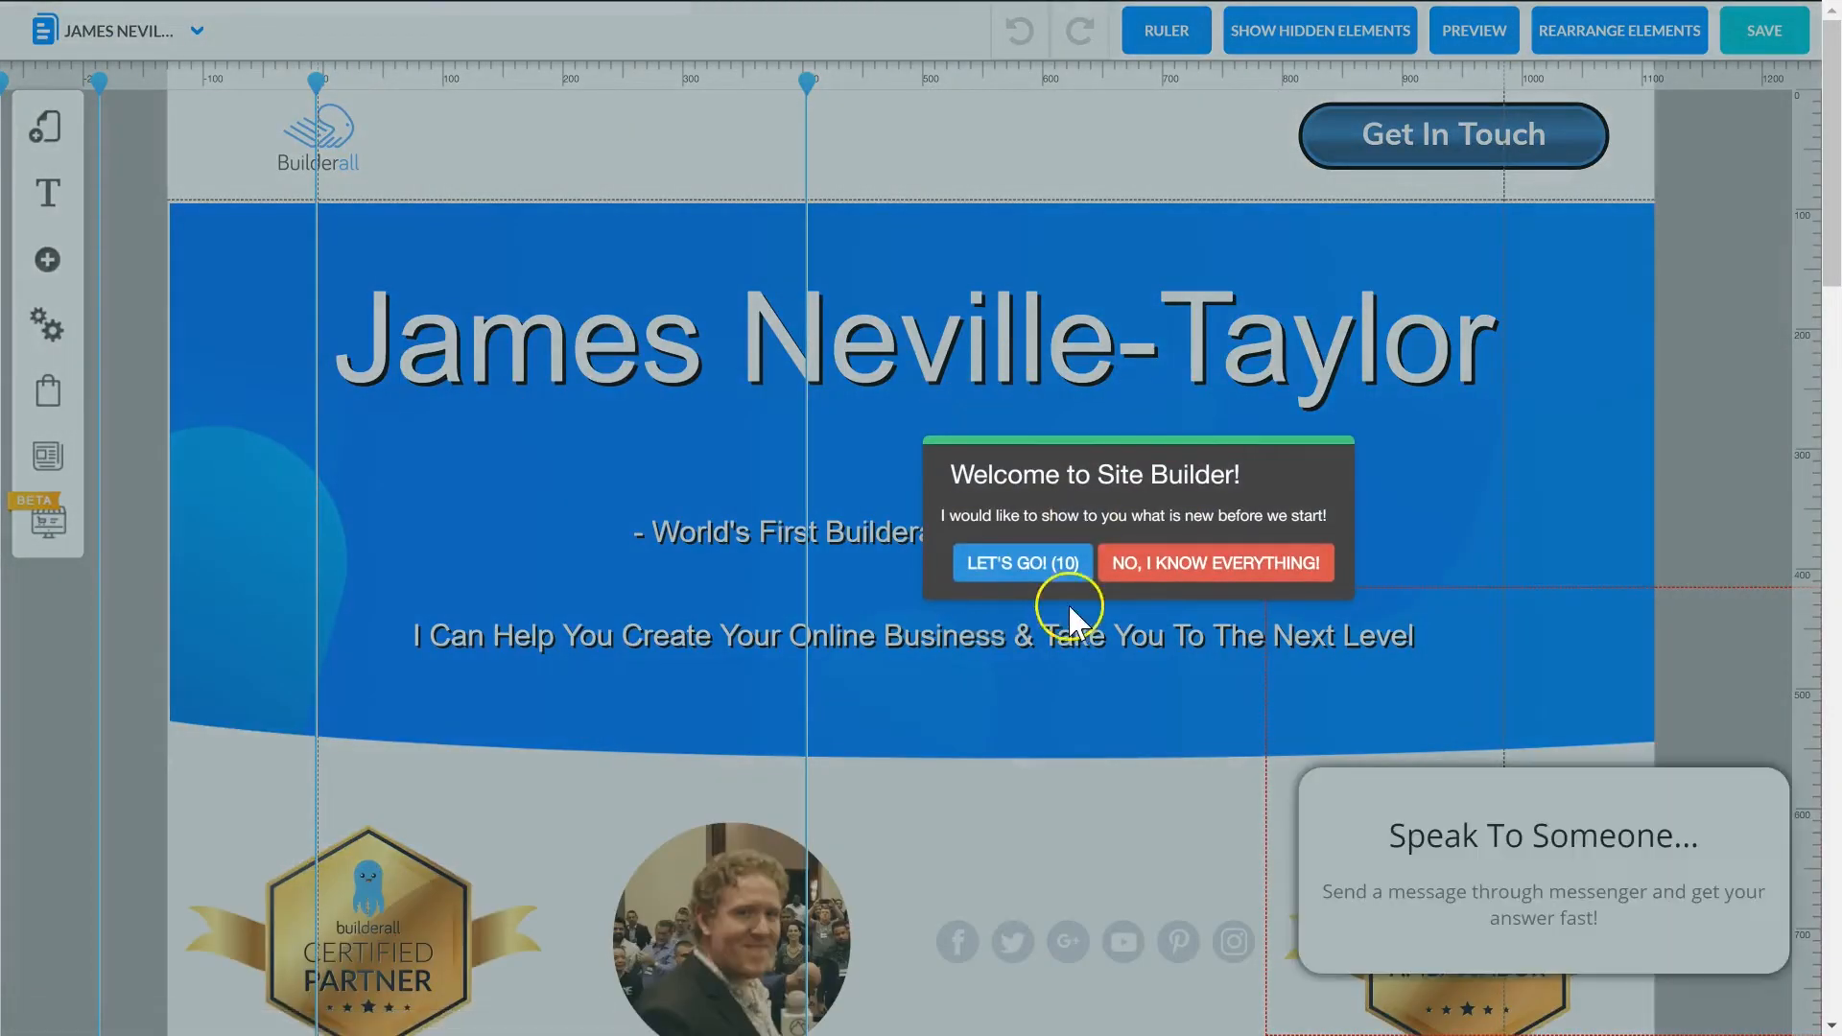
left_click(1172, 573)
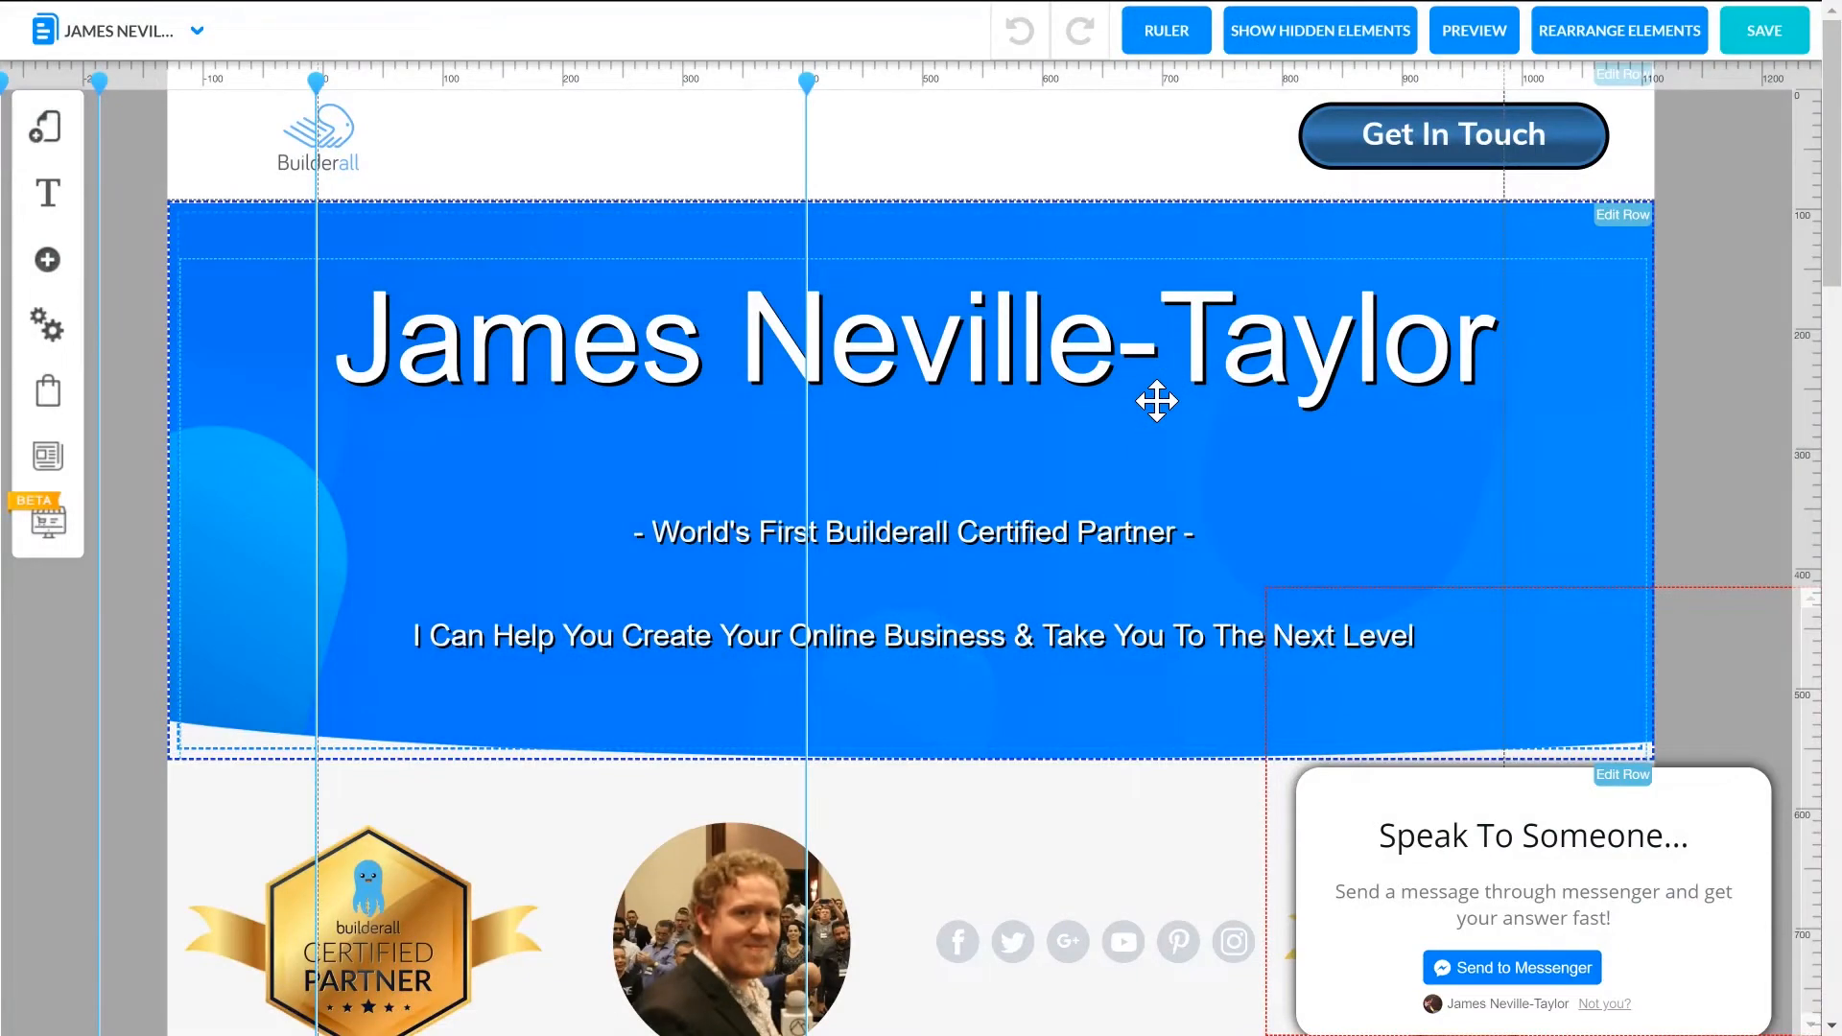
Step: Shift the circular portrait photo slightly left within its column and look over the rest of the page
scroll(1156, 401, "down", 5)
left_click(873, 269)
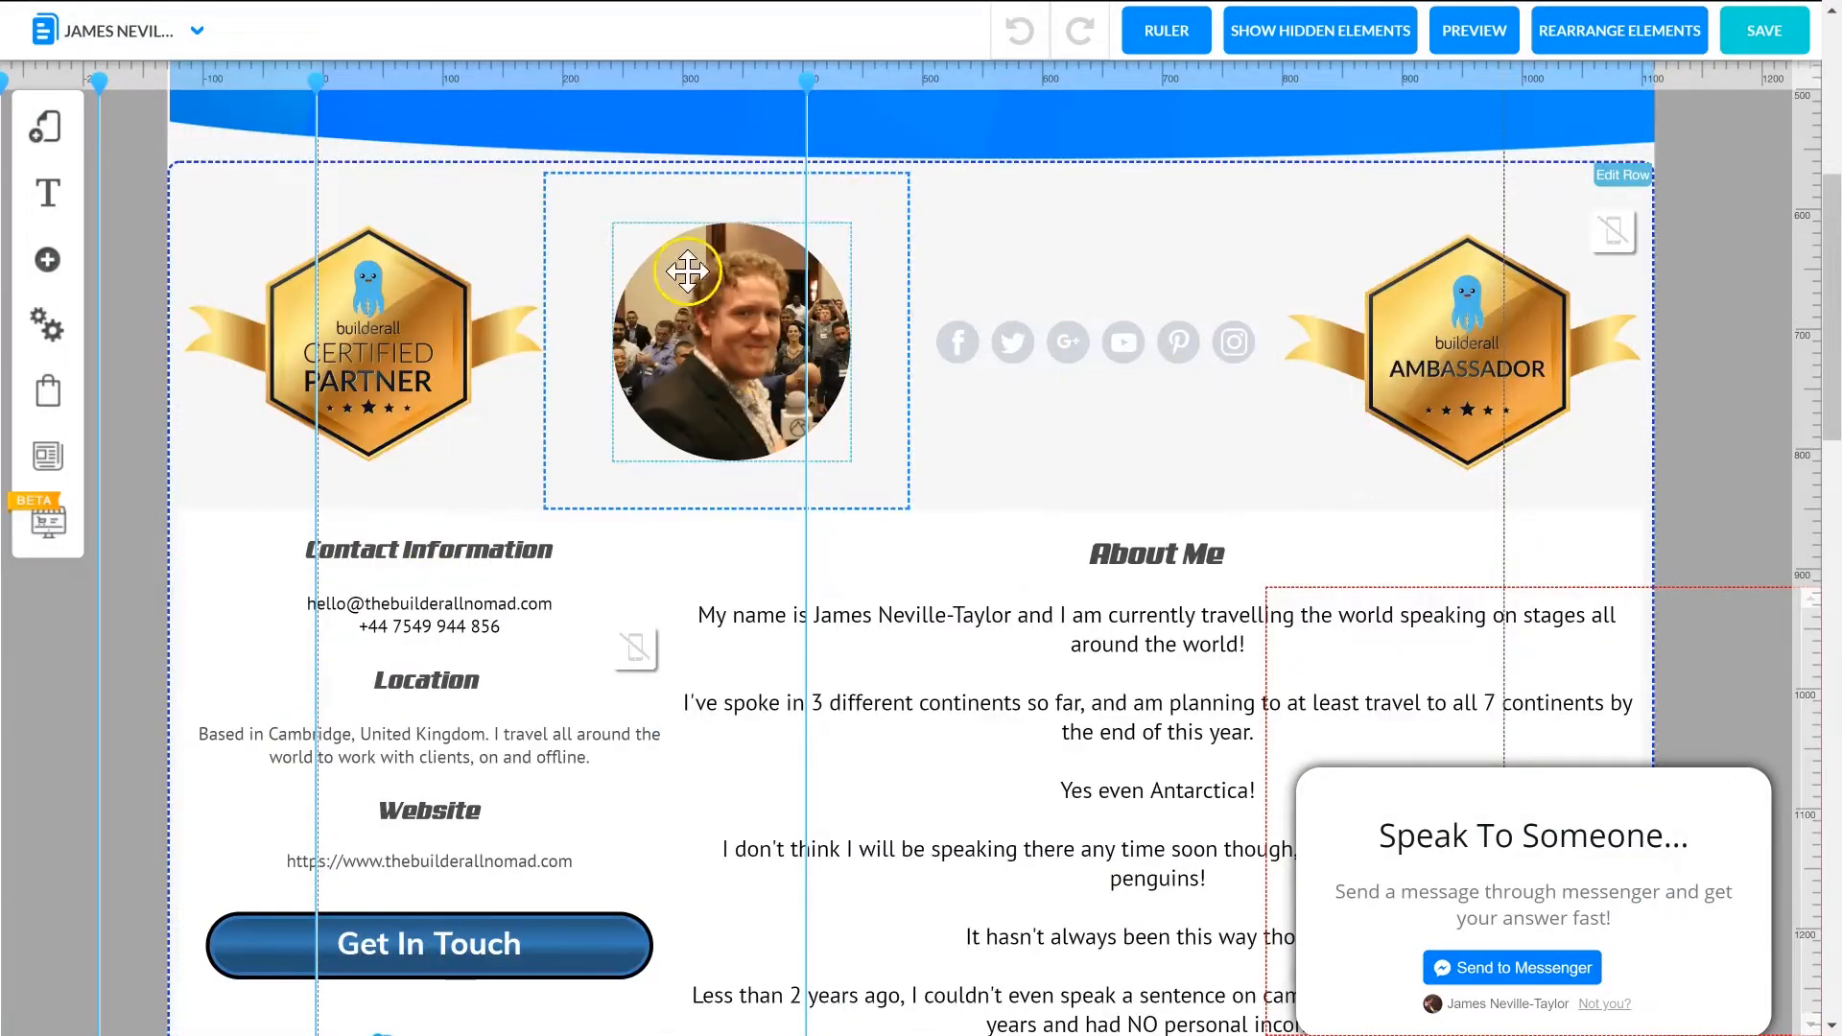
left_click_drag(640, 314, 691, 264)
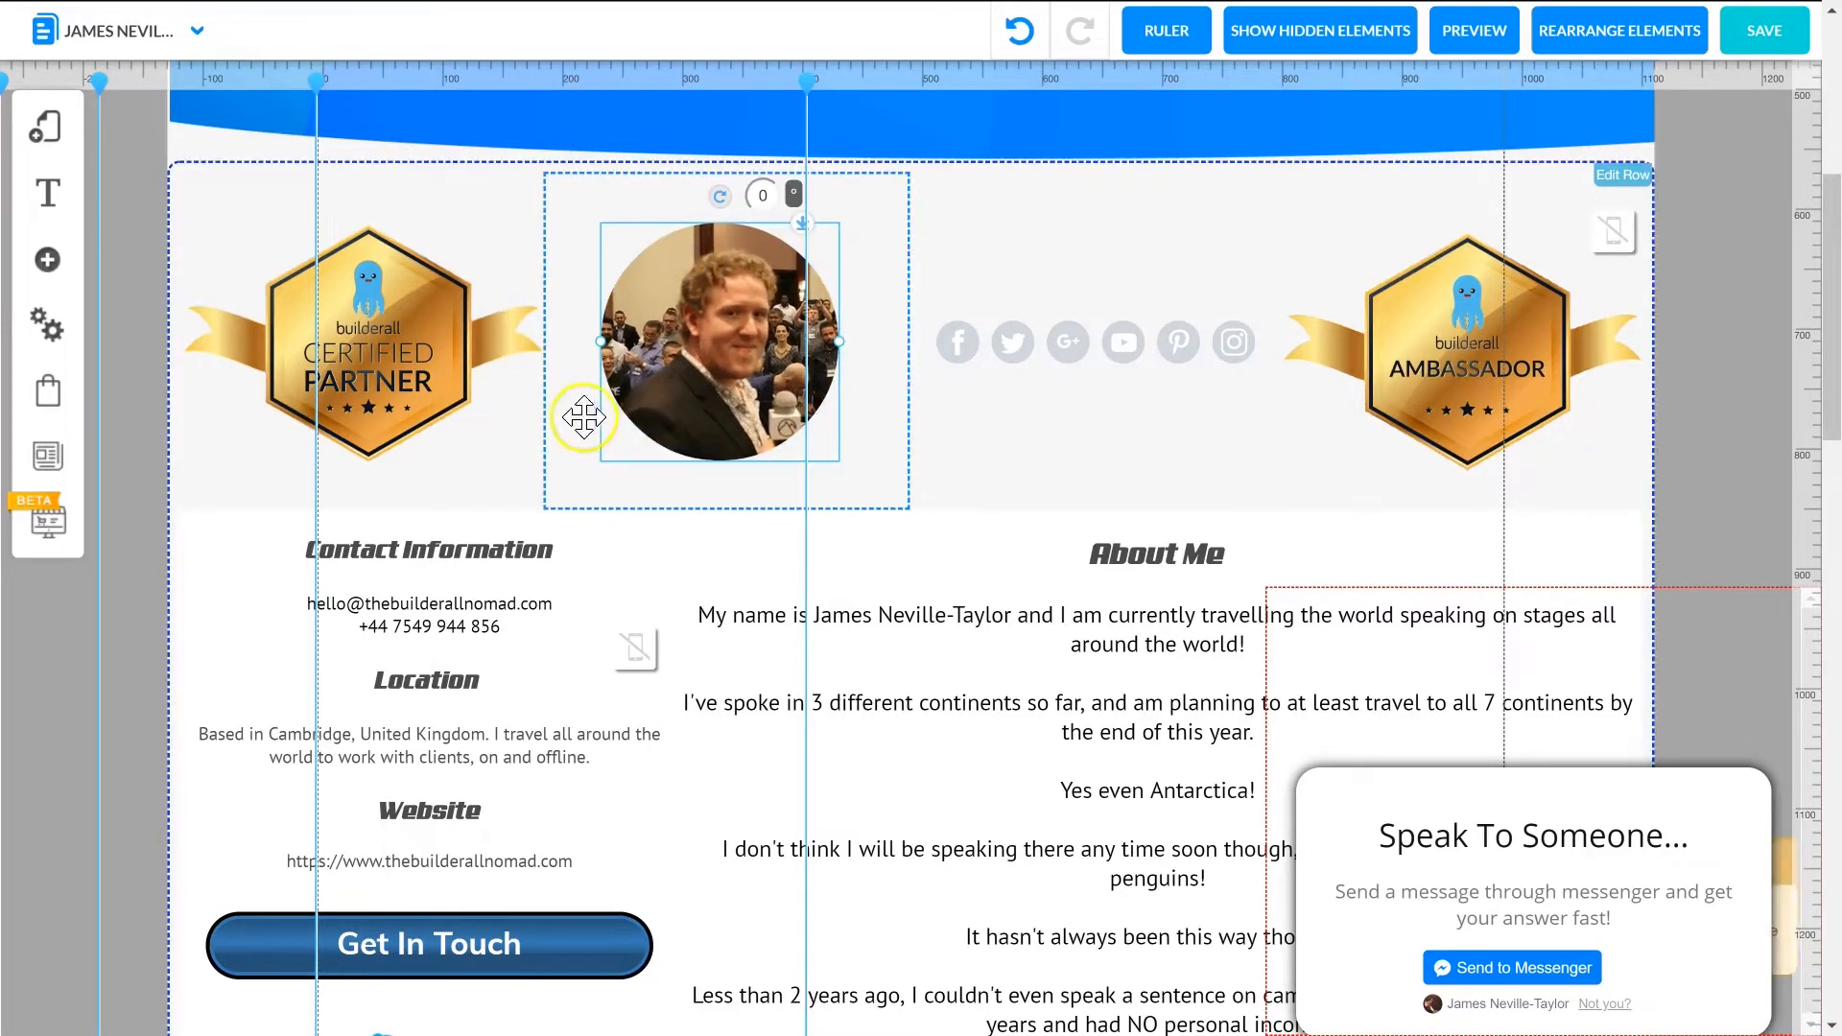
scroll(912, 501, "down", 4)
scroll(707, 473, "up", 9)
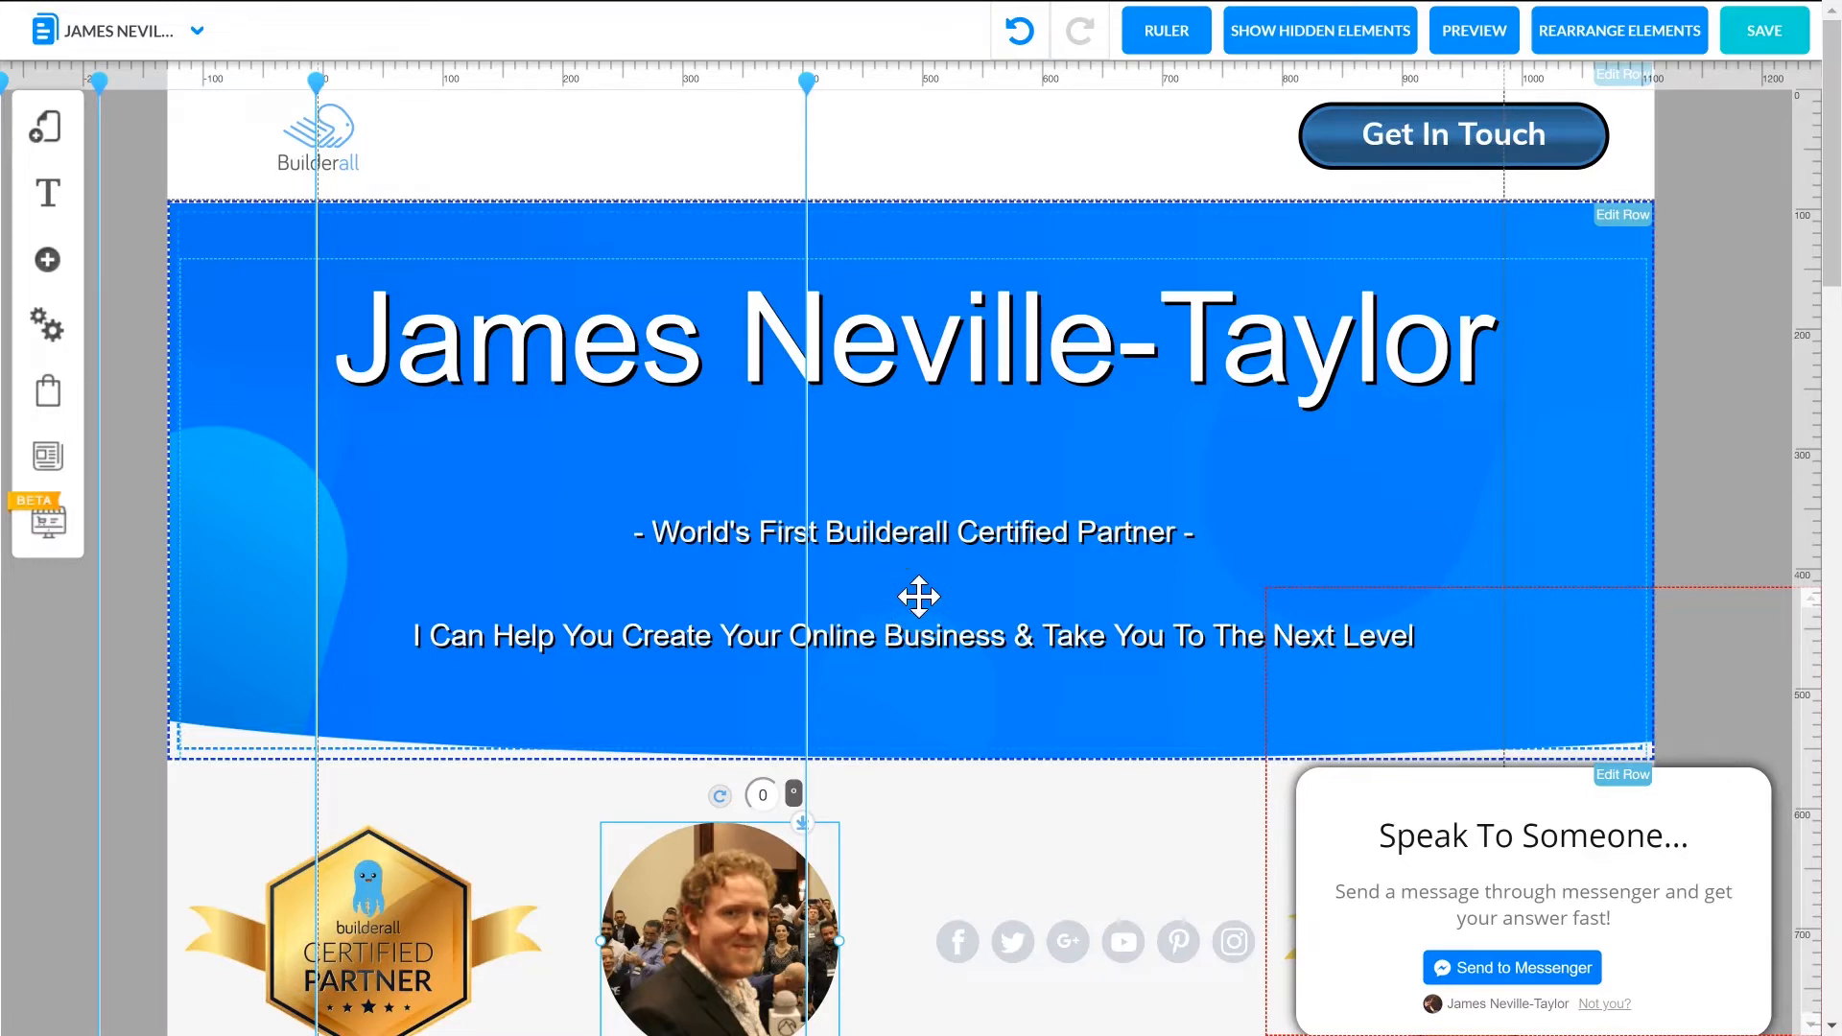
Step: Return to the back office home page and enter the MailingBoss Autoresponder
left_click(555, 461)
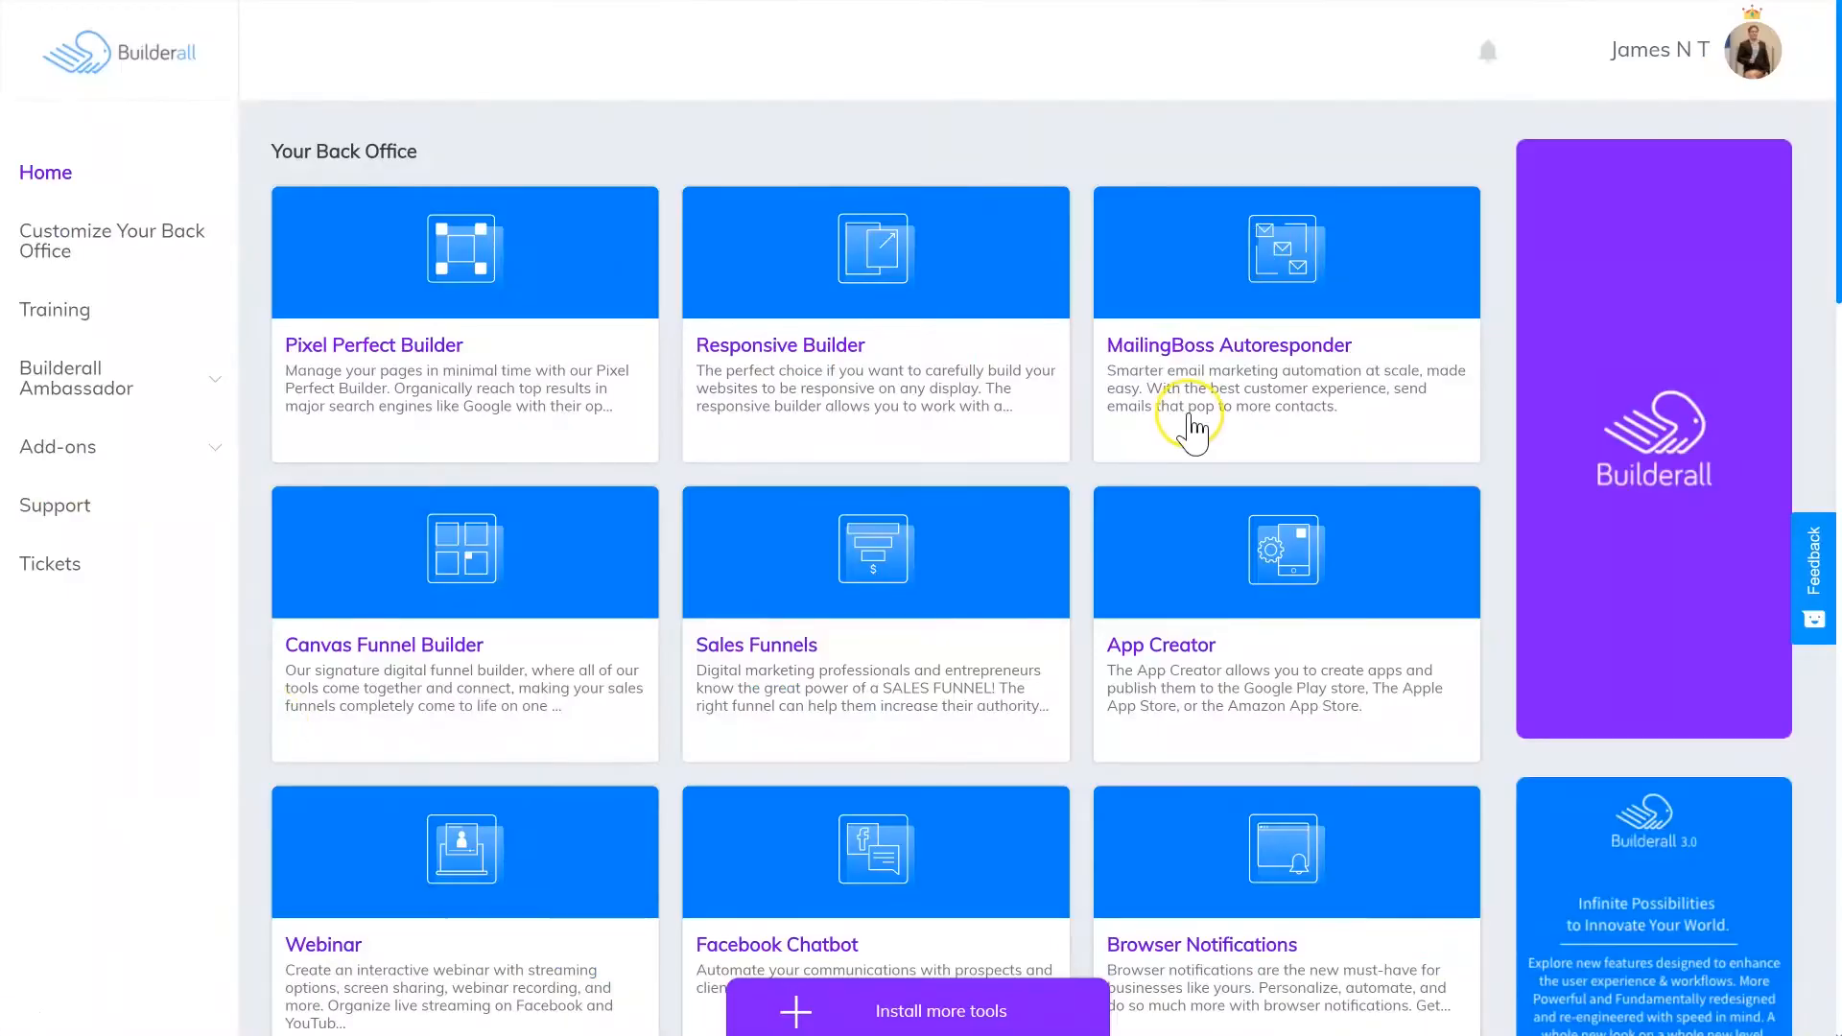
left_click(1208, 329)
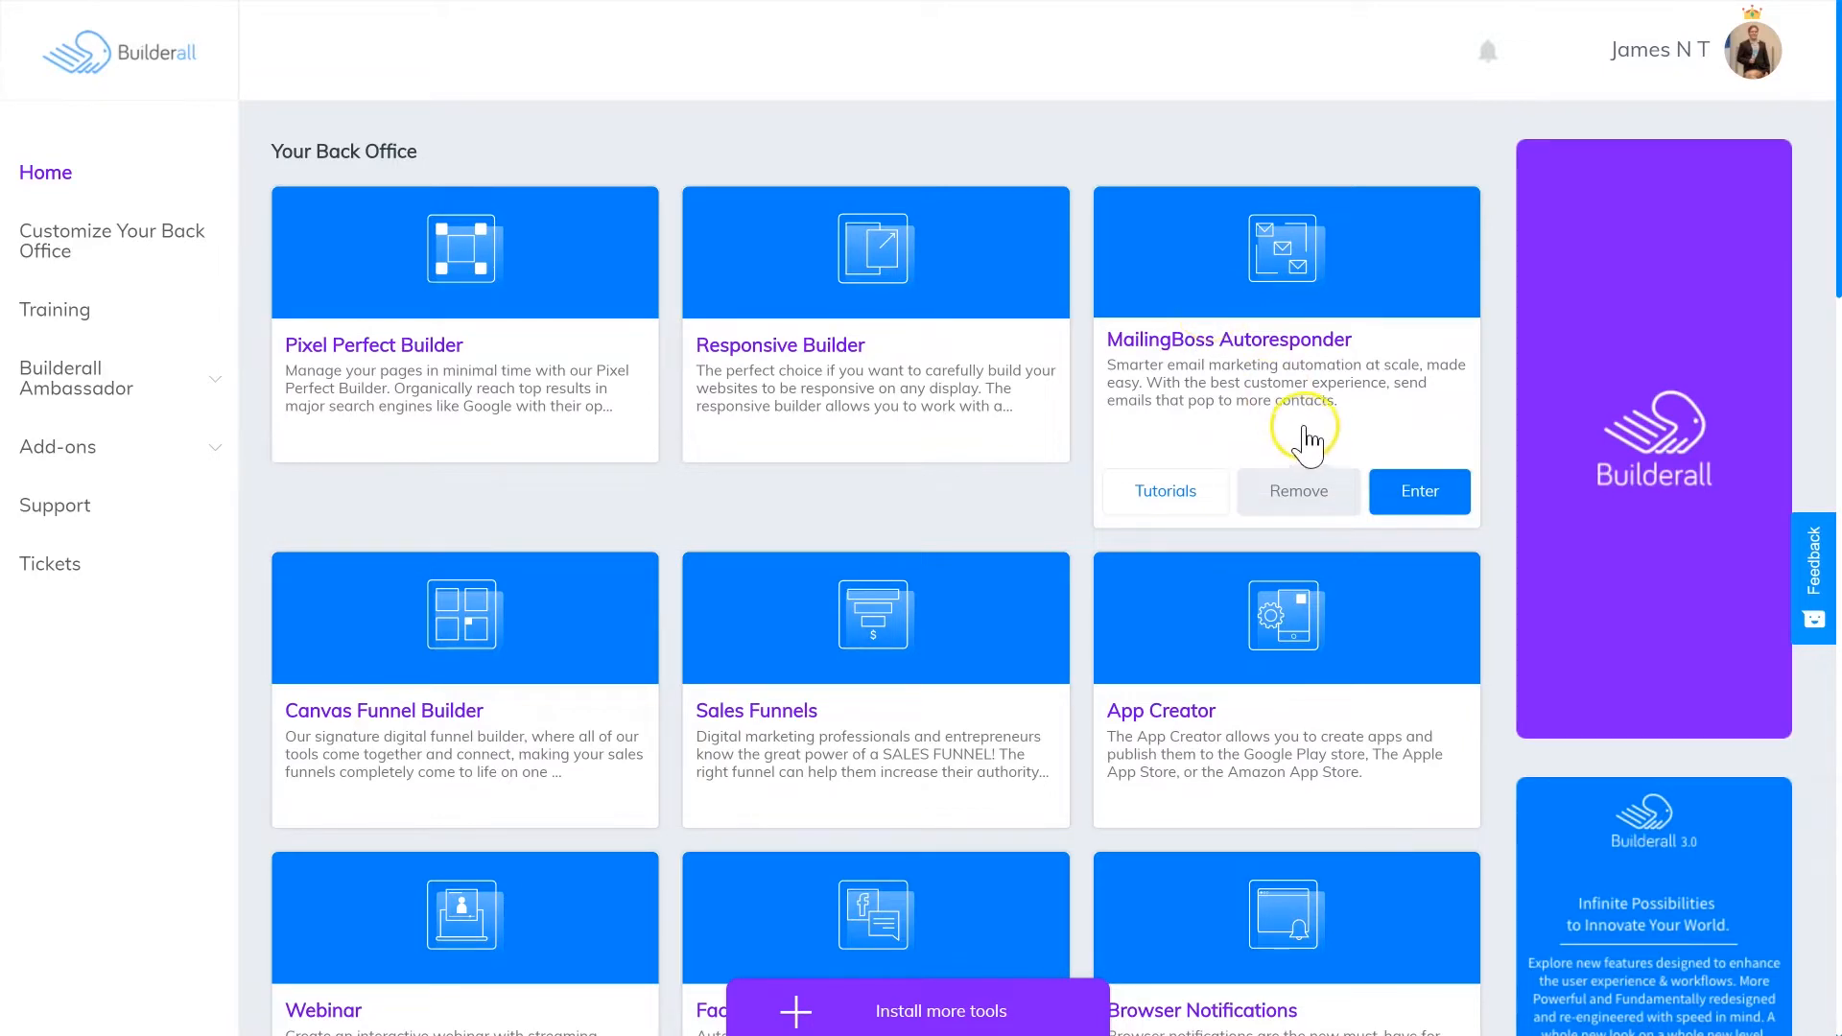
left_click(1412, 494)
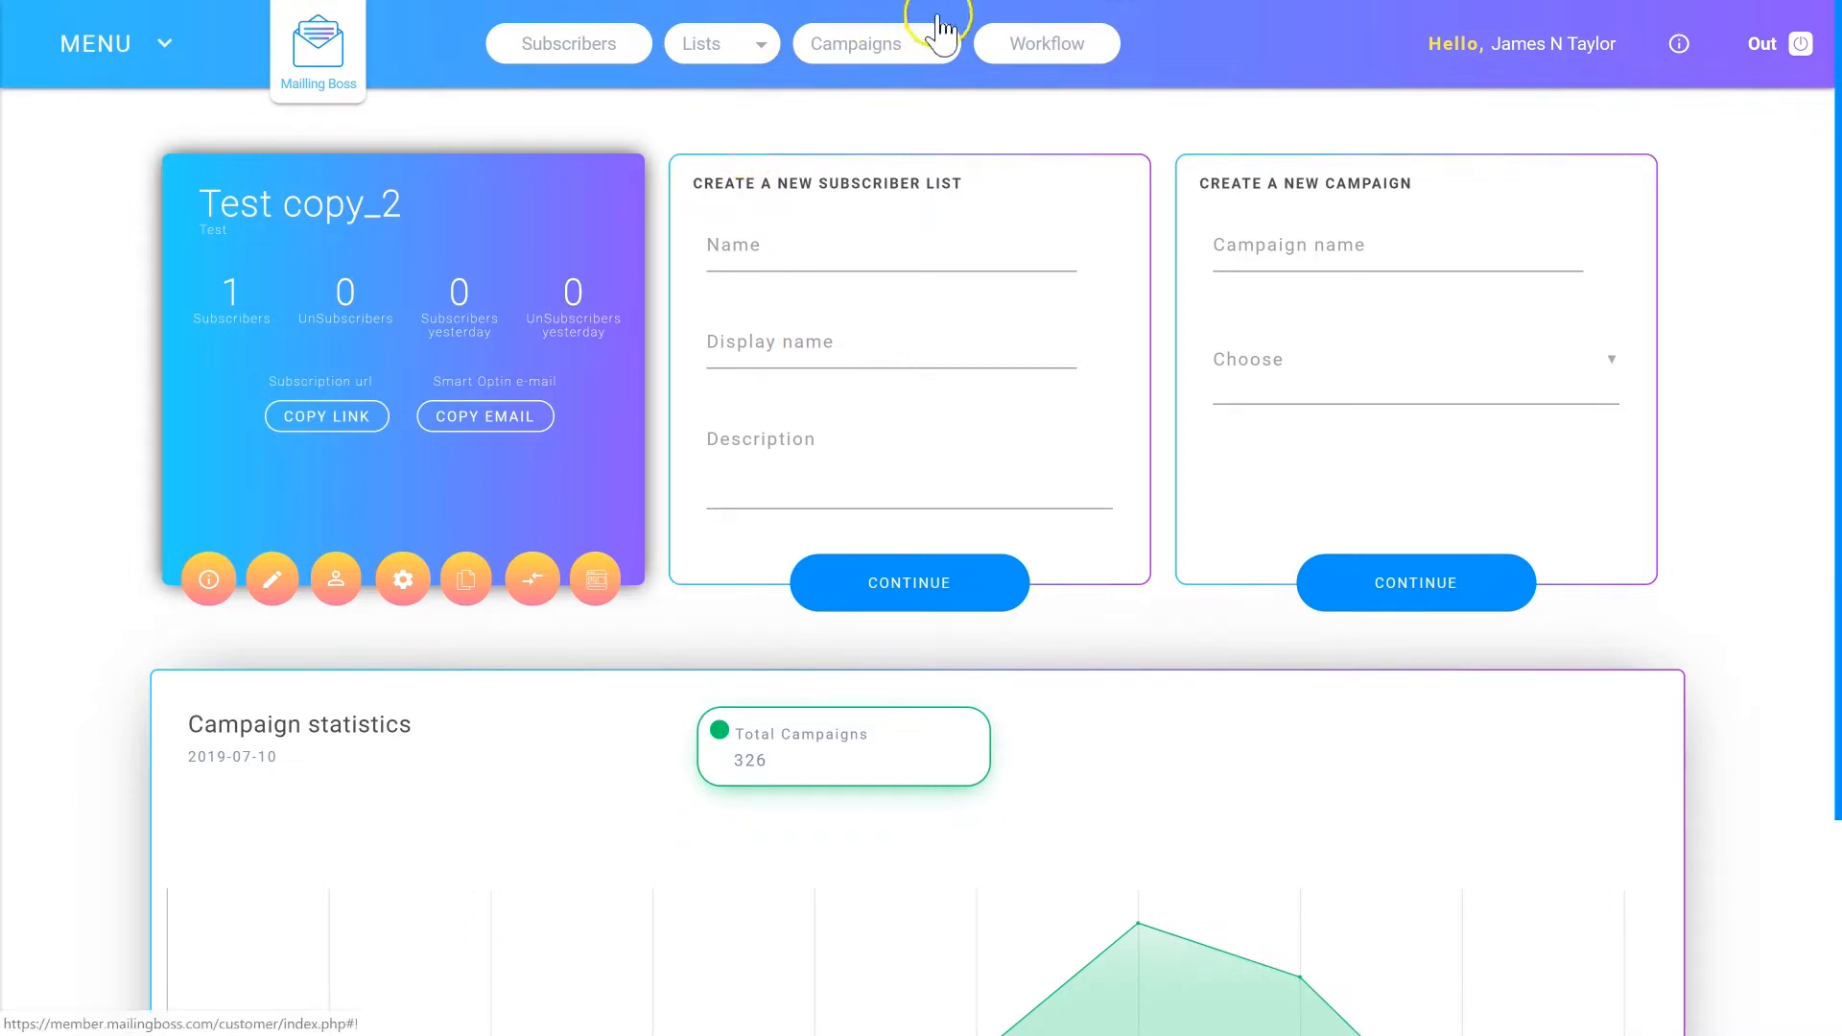
Step: Look over the available campaign sections and the campaign statistics chart on the MailingBoss dashboard
left_click(869, 46)
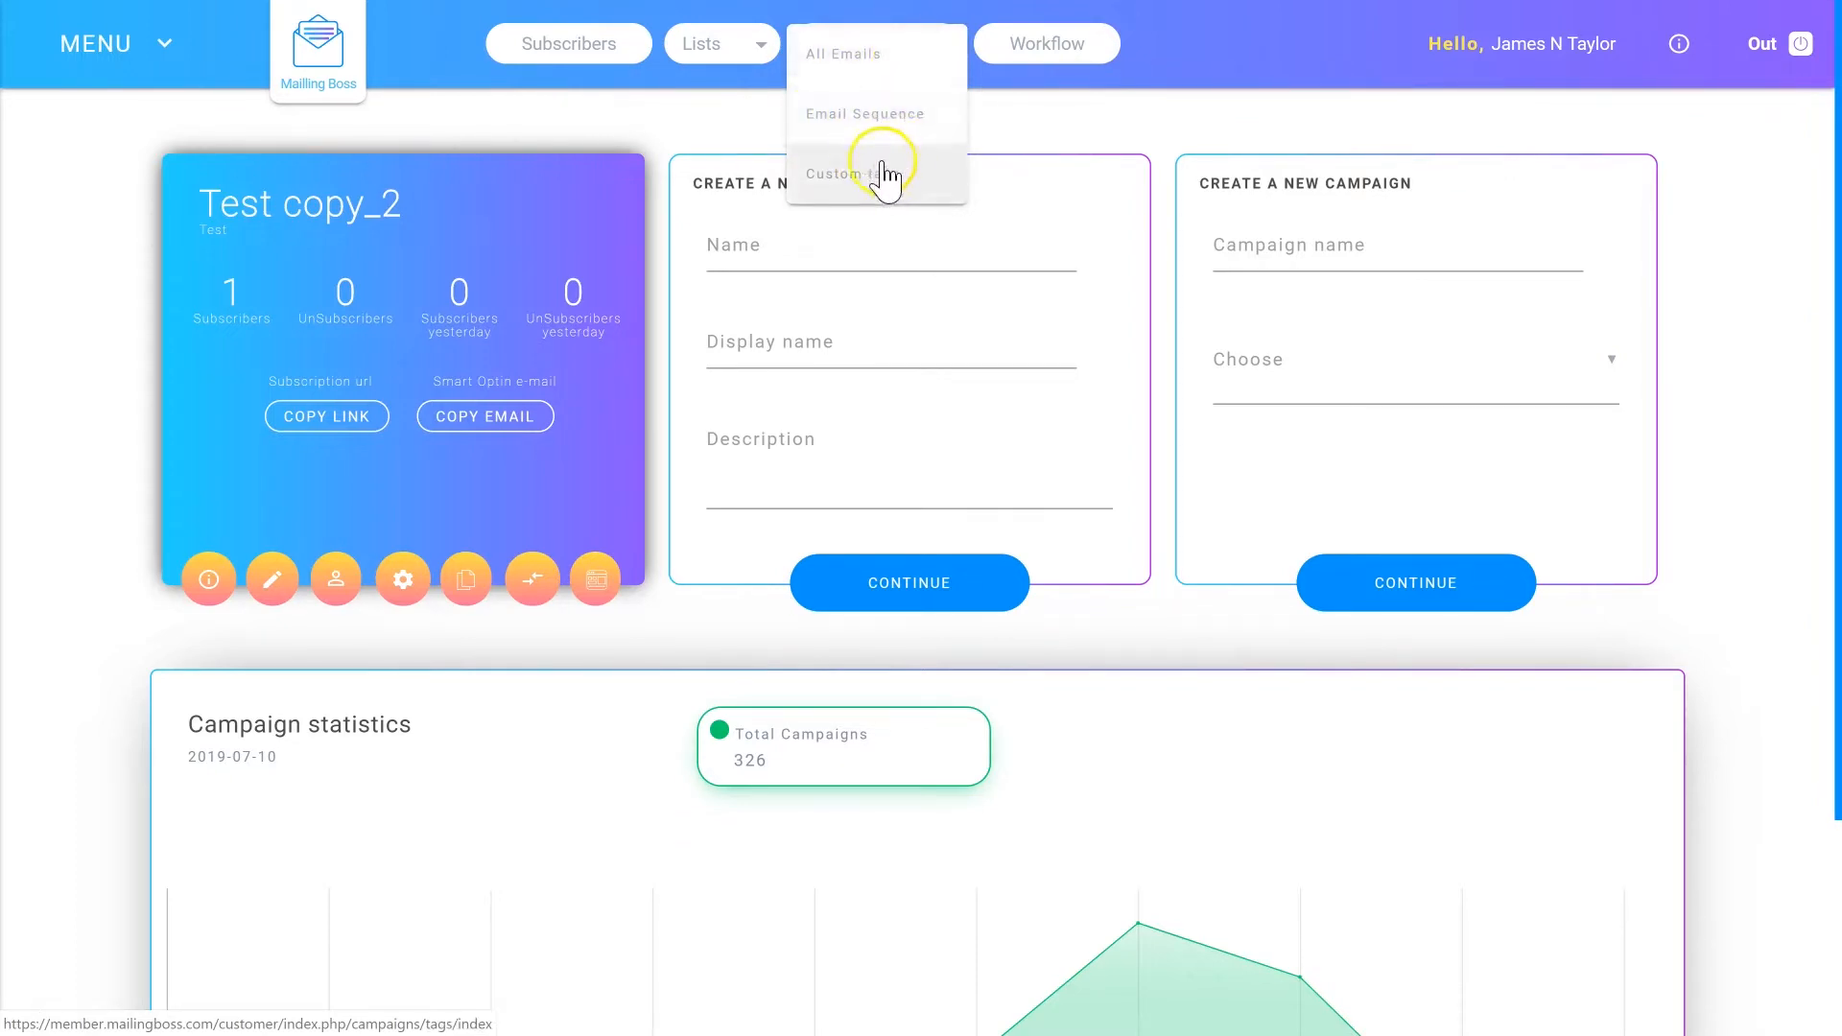
left_click(1058, 53)
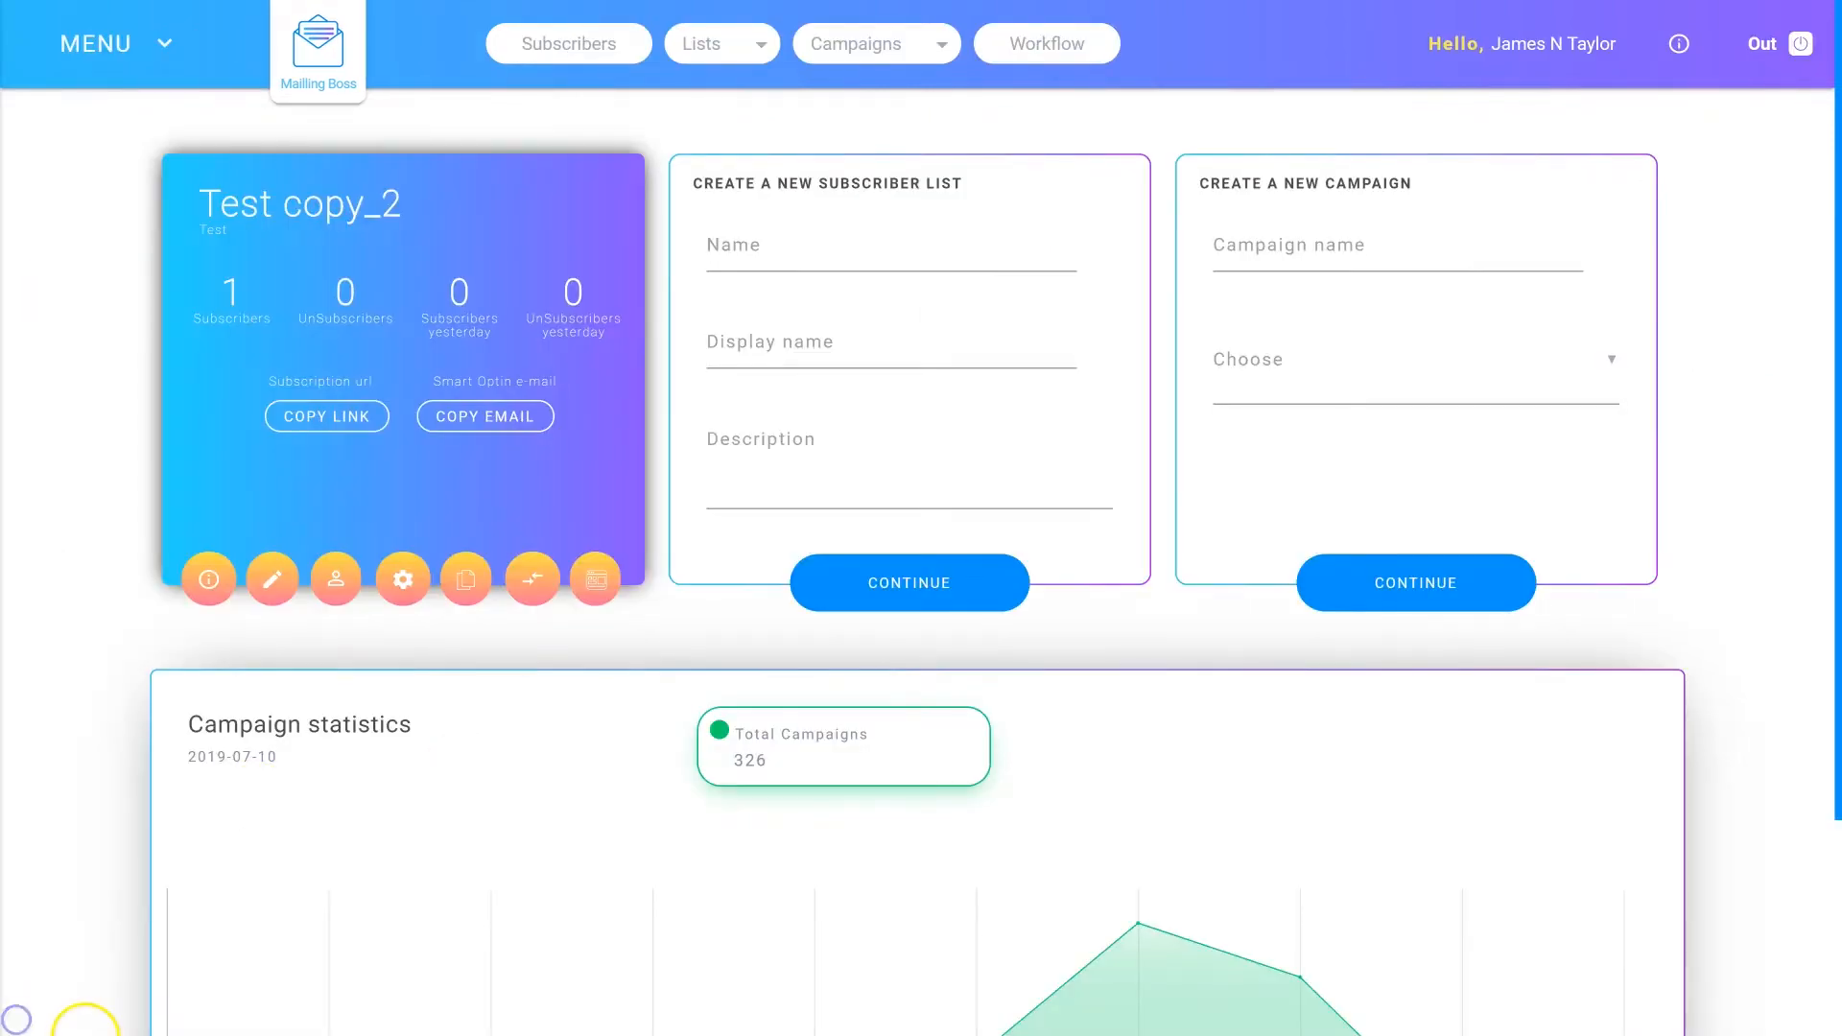
scroll(111, 802, "down", 3)
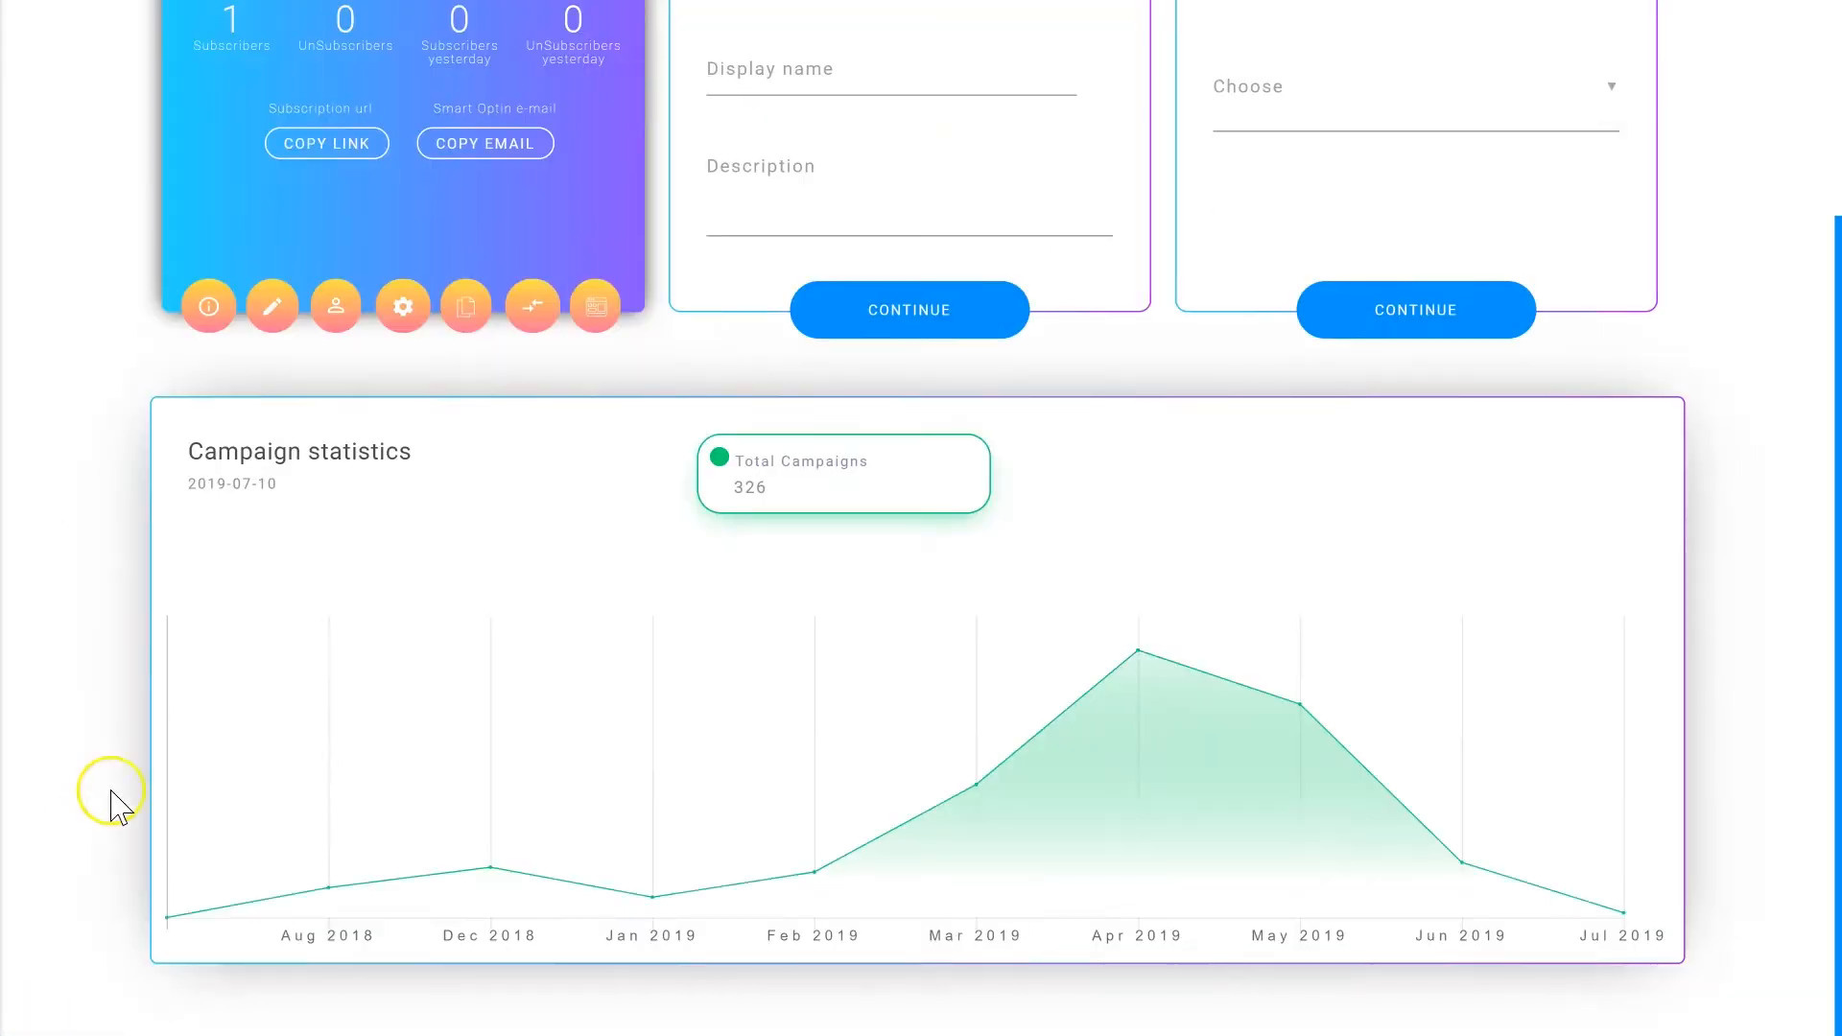
scroll(130, 751, "up", 3)
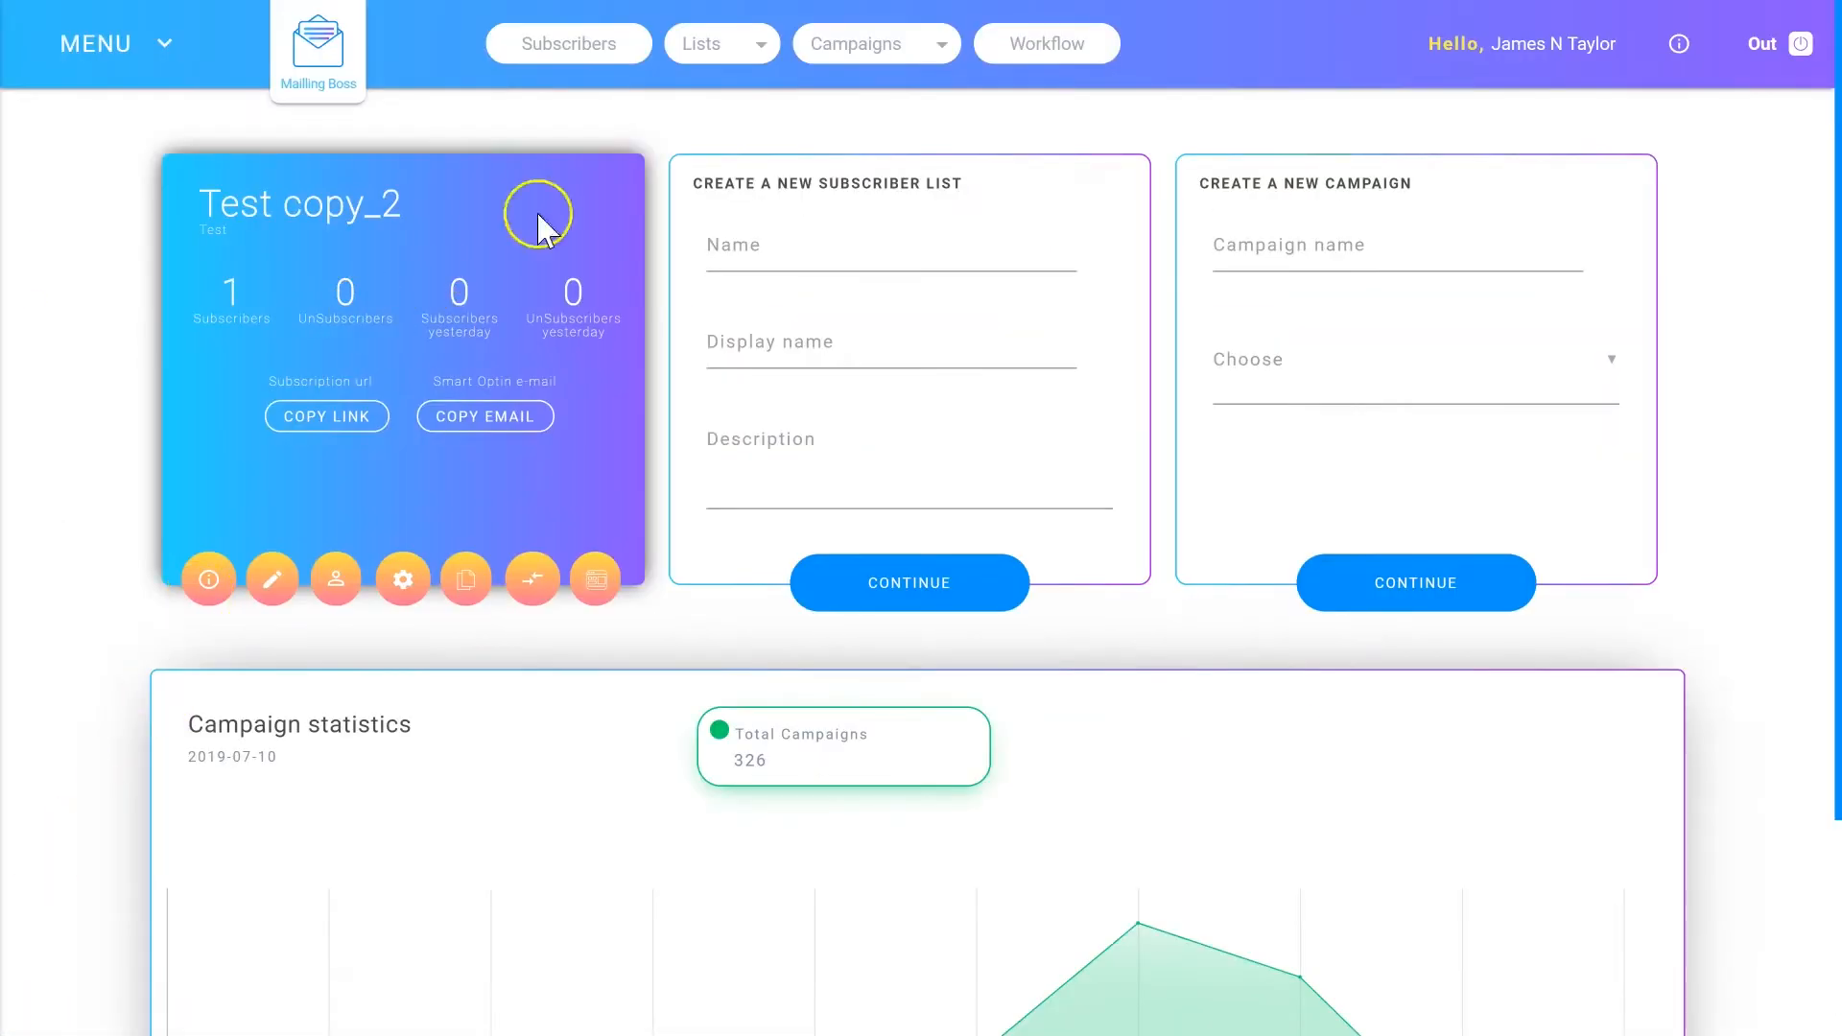
Step: Show all email campaigns and open the overview of the Everest recordings campaign
left_click(902, 48)
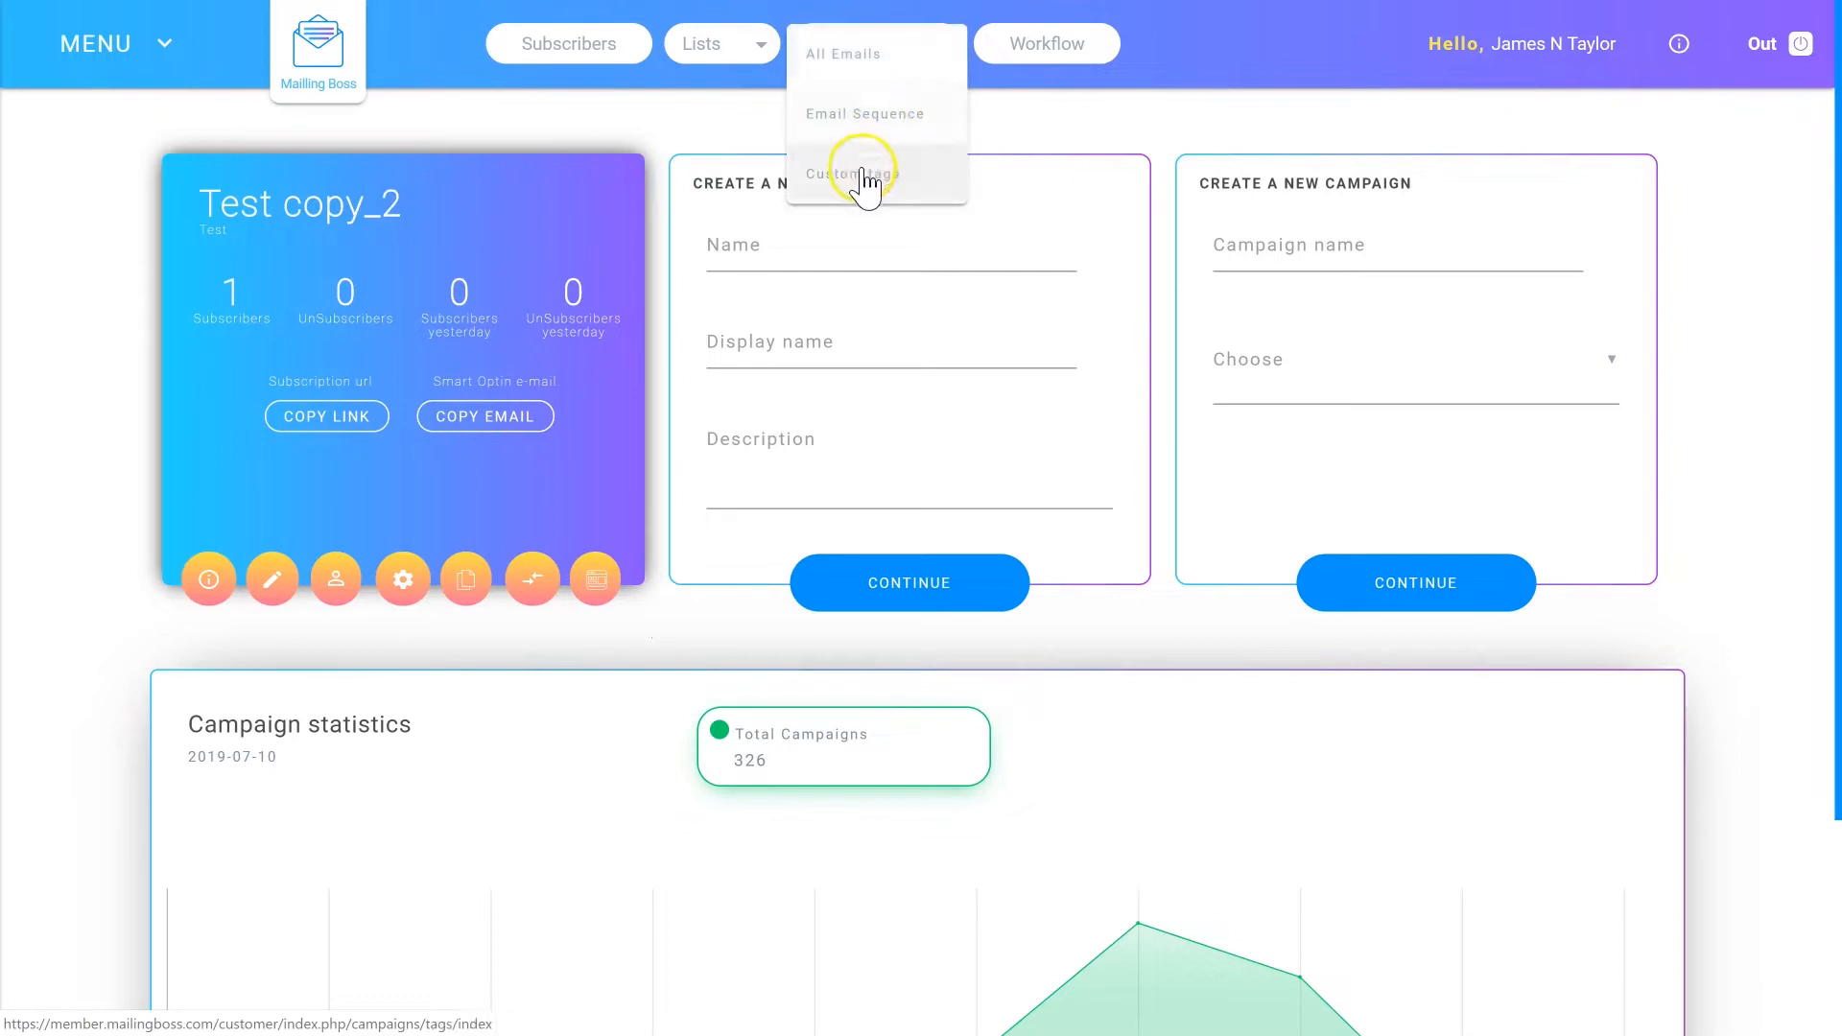
left_click(855, 53)
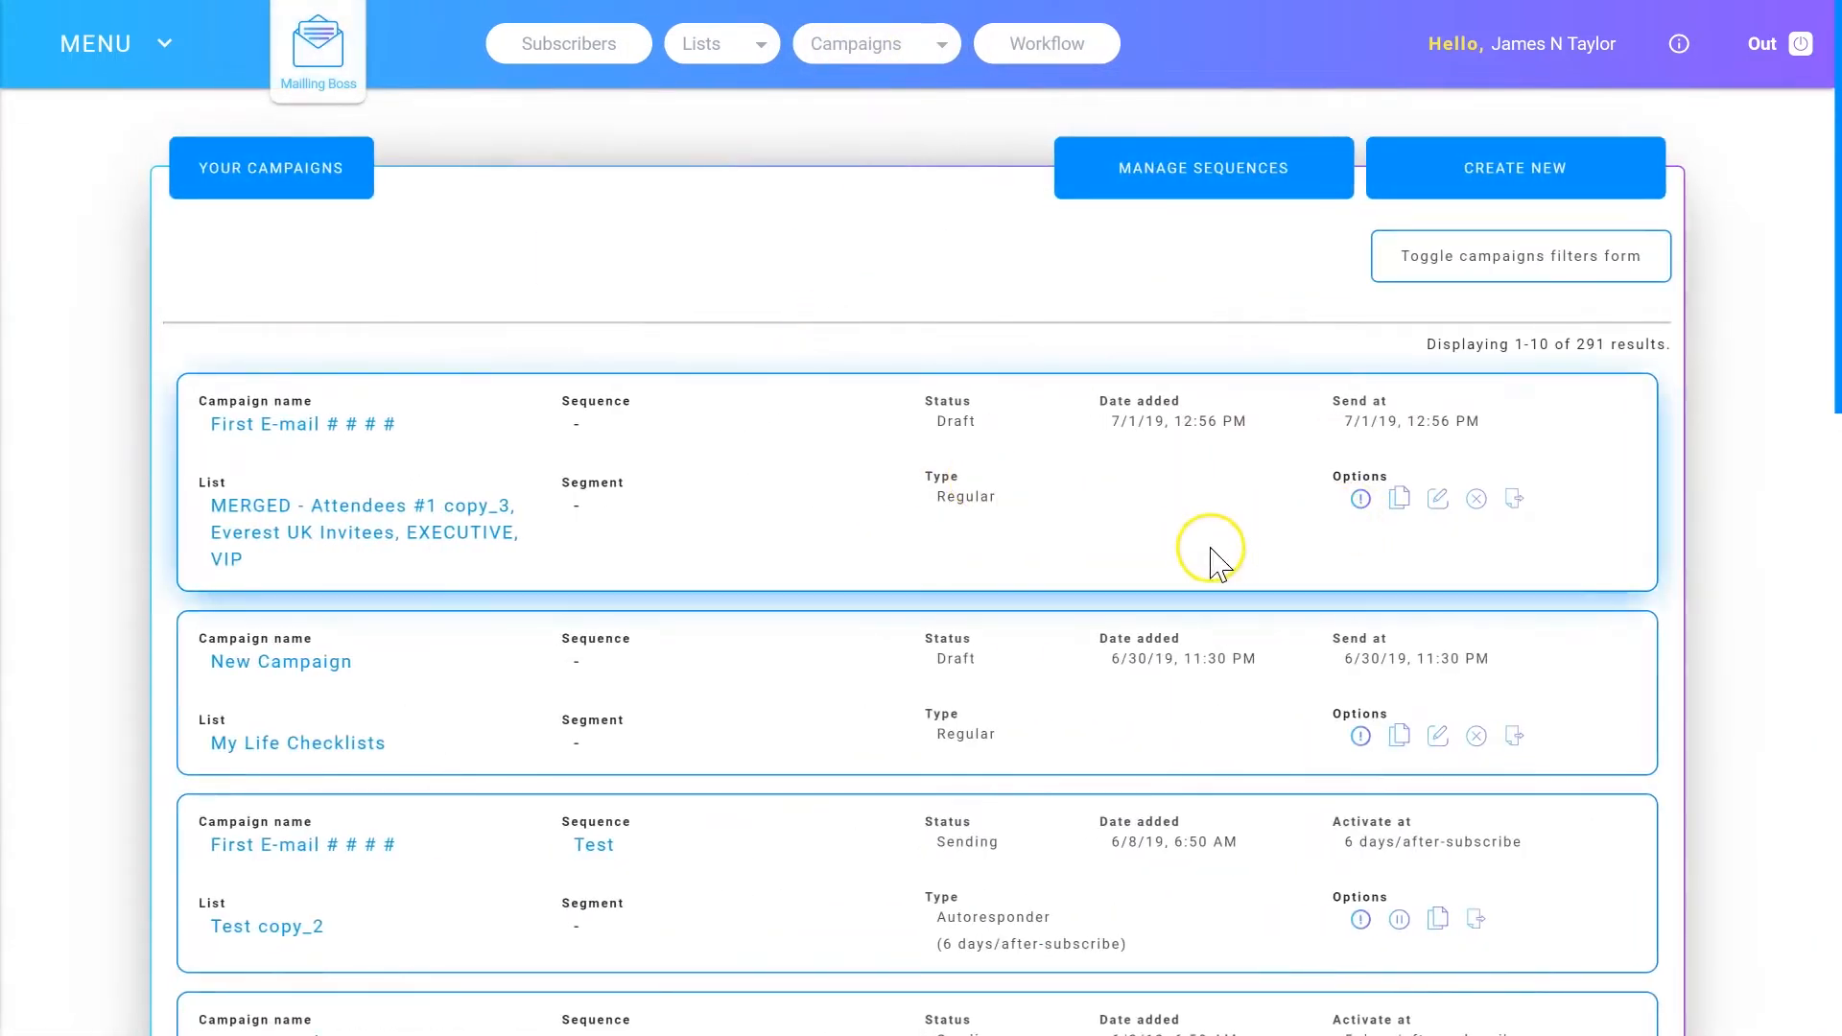
scroll(1275, 390, "down", 10)
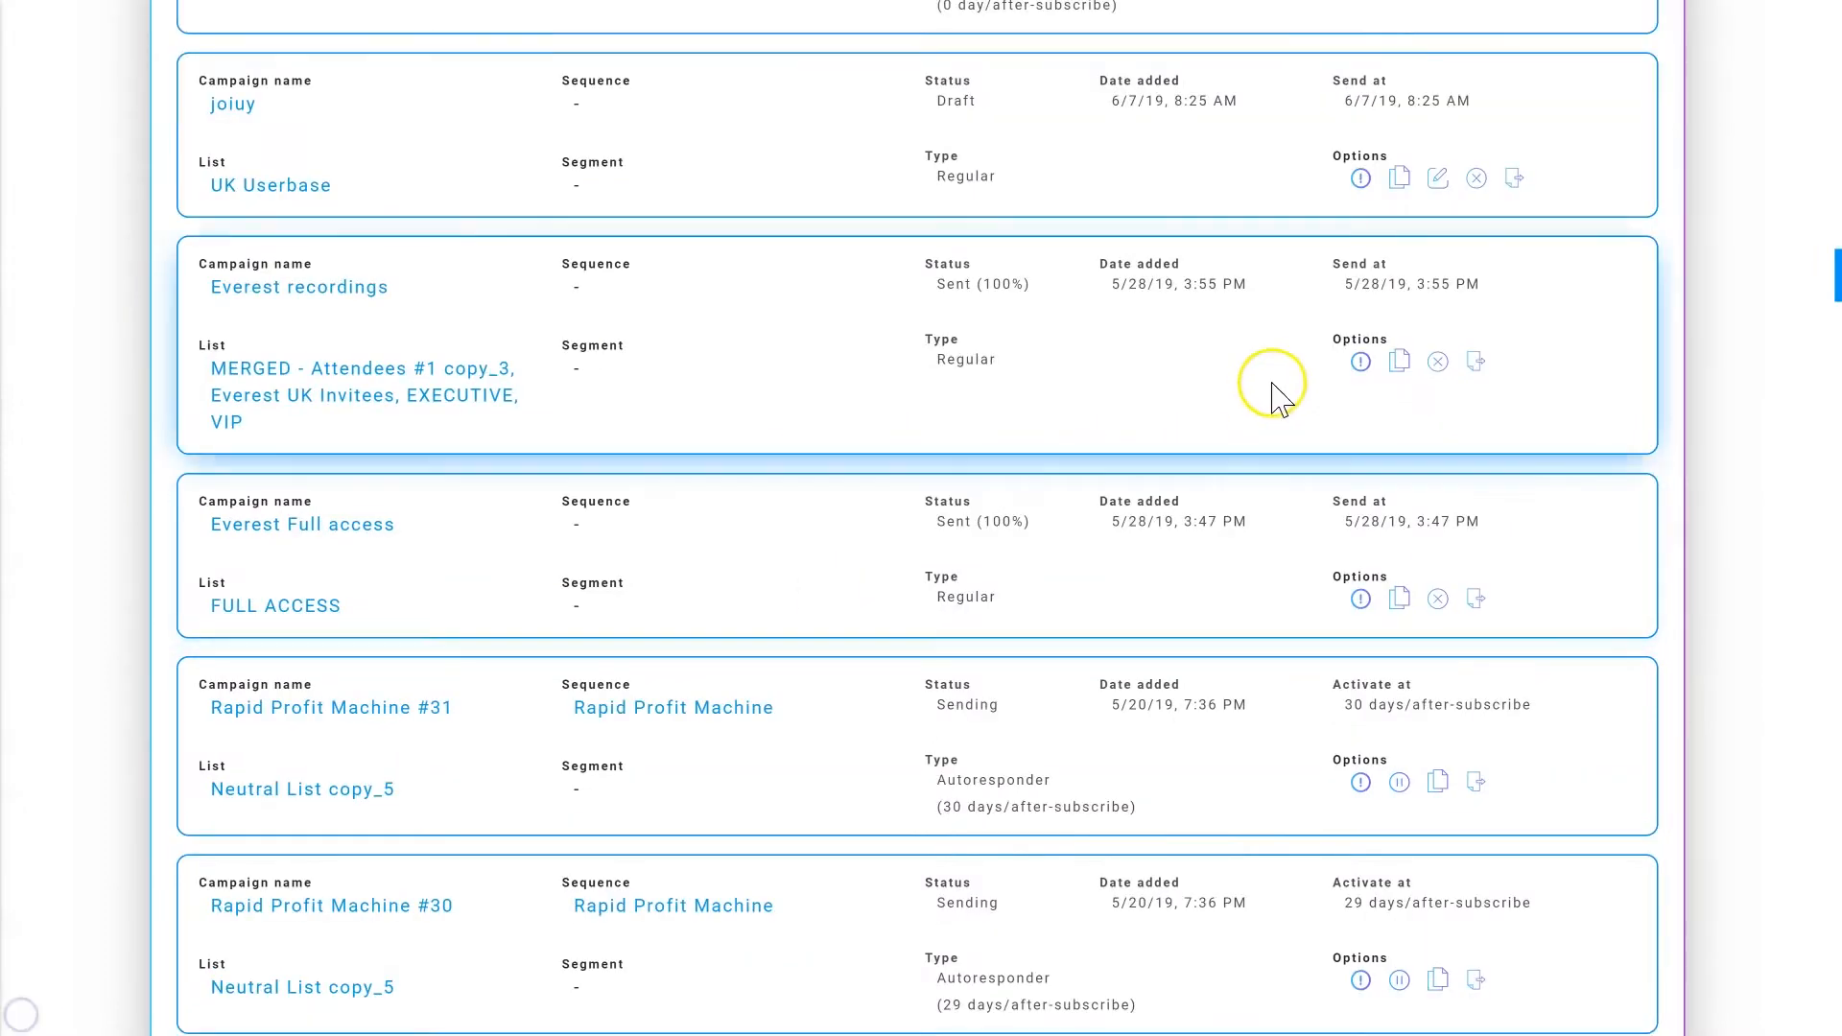
left_click(1361, 364)
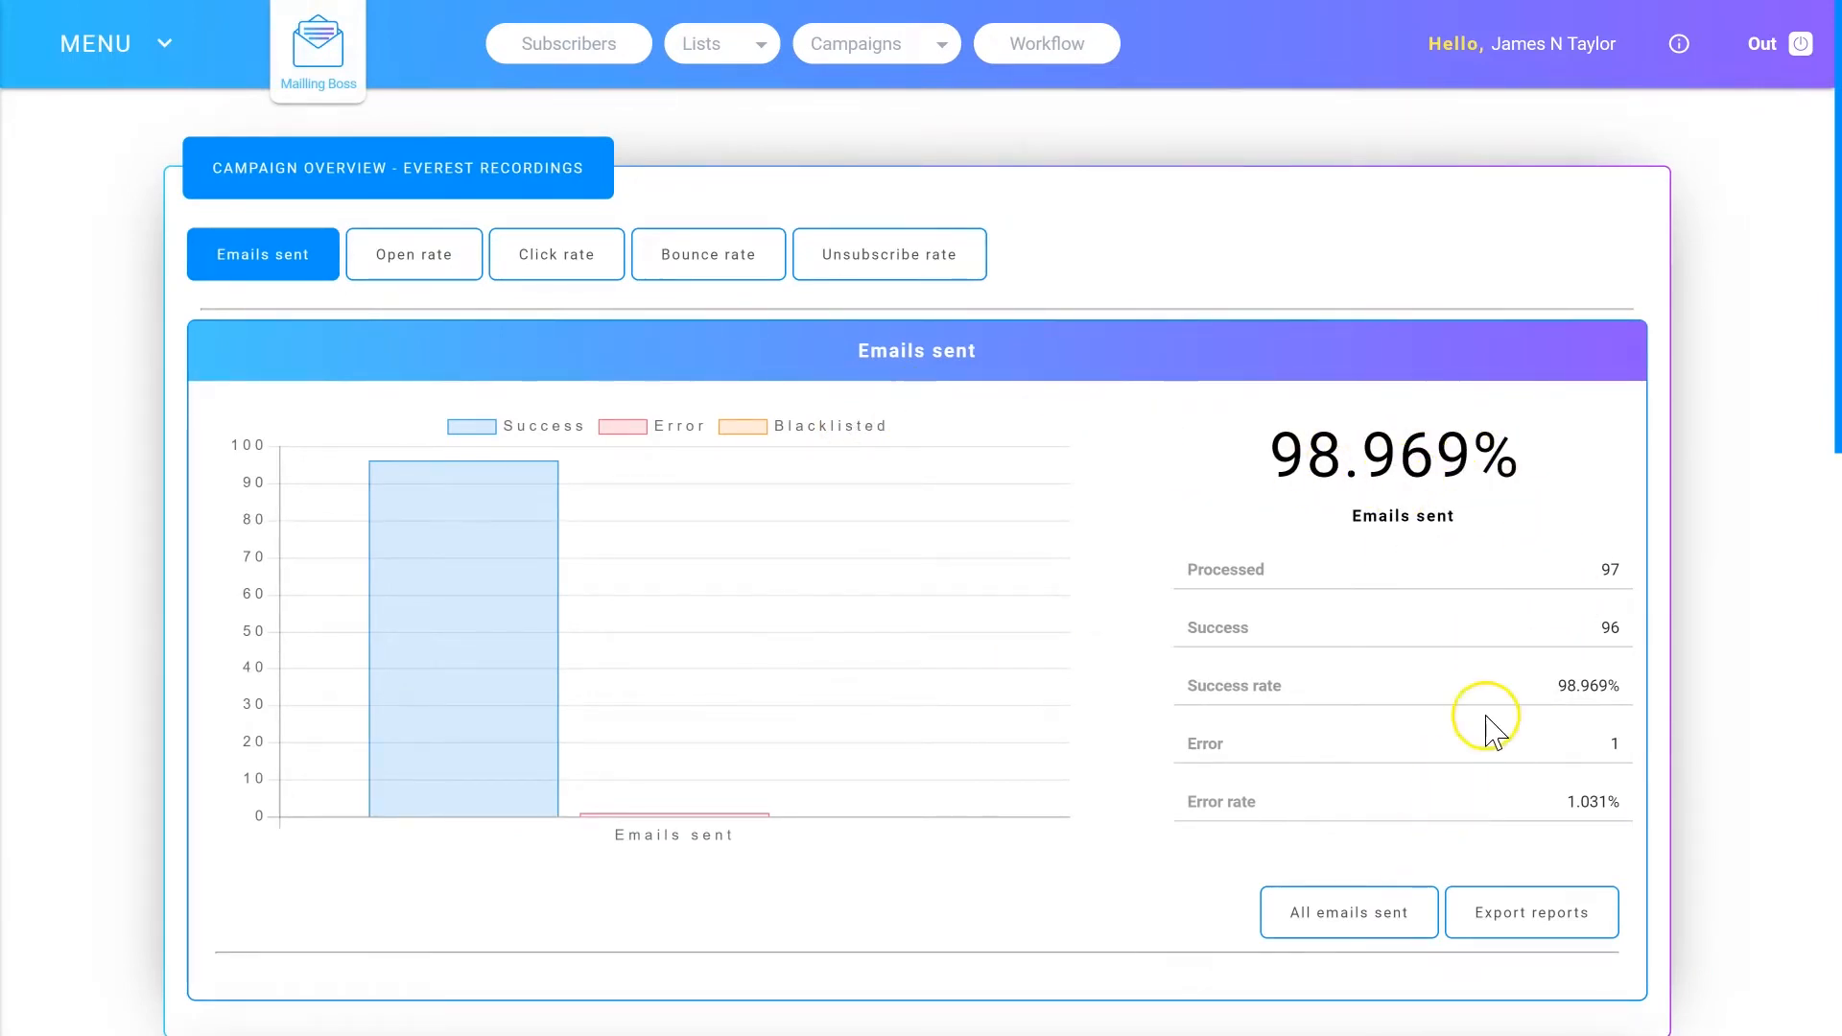
Step: Examine the campaign's emails-sent report and its sender, subject and delivery details
scroll(1462, 718, "down", 4)
scroll(566, 682, "up", 4)
scroll(559, 676, "down", 12)
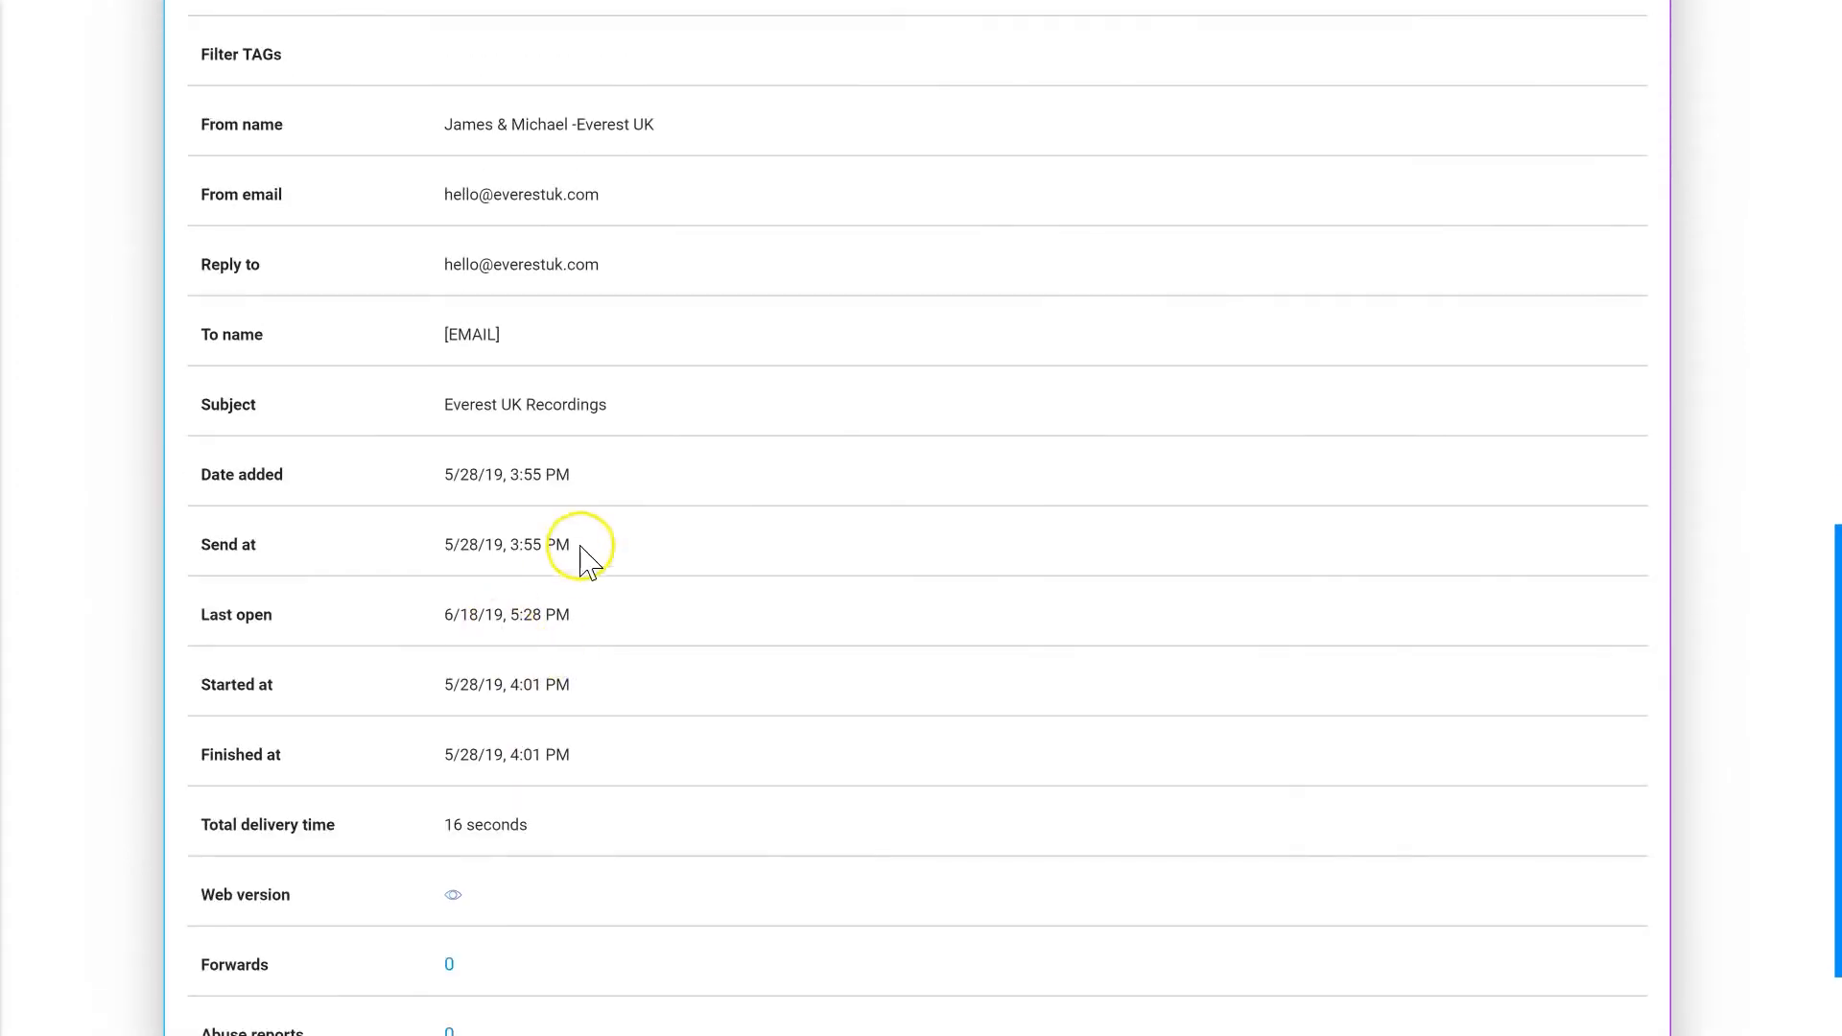
scroll(646, 502, "down", 2)
scroll(596, 498, "up", 12)
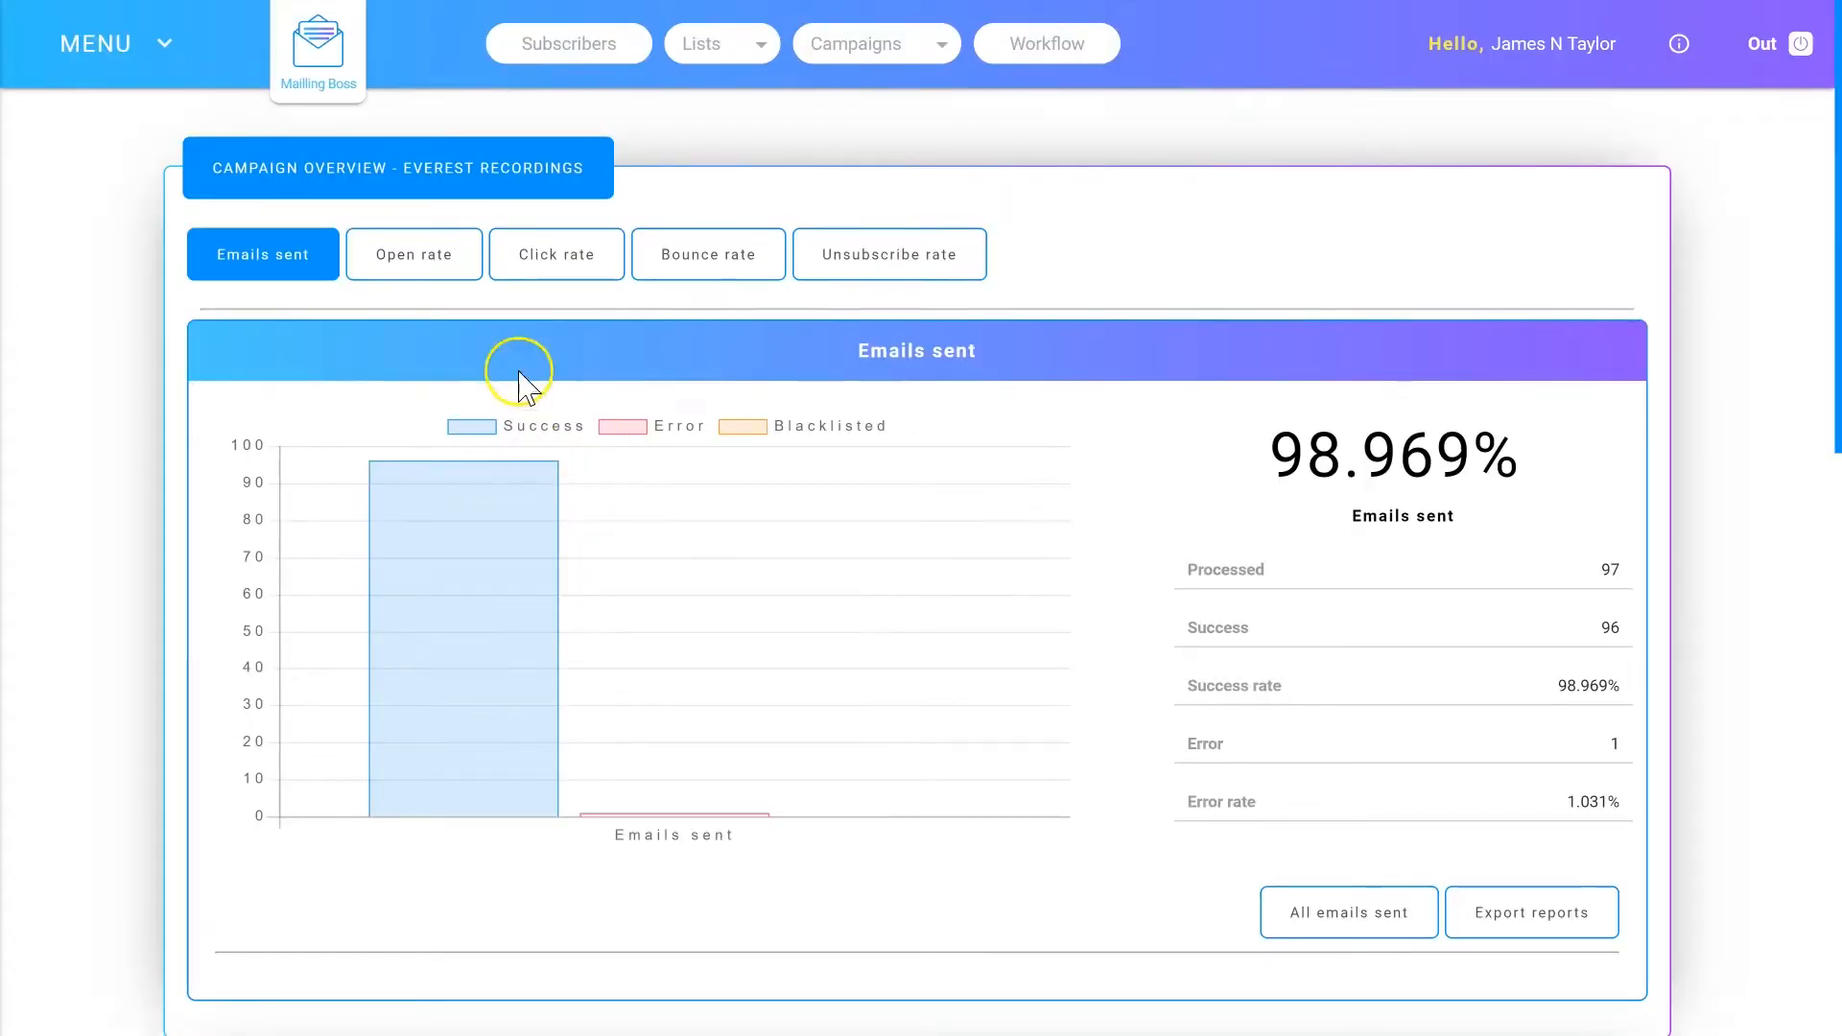
Step: Review the Everest recordings campaign's open rate and click rate reports
left_click(428, 266)
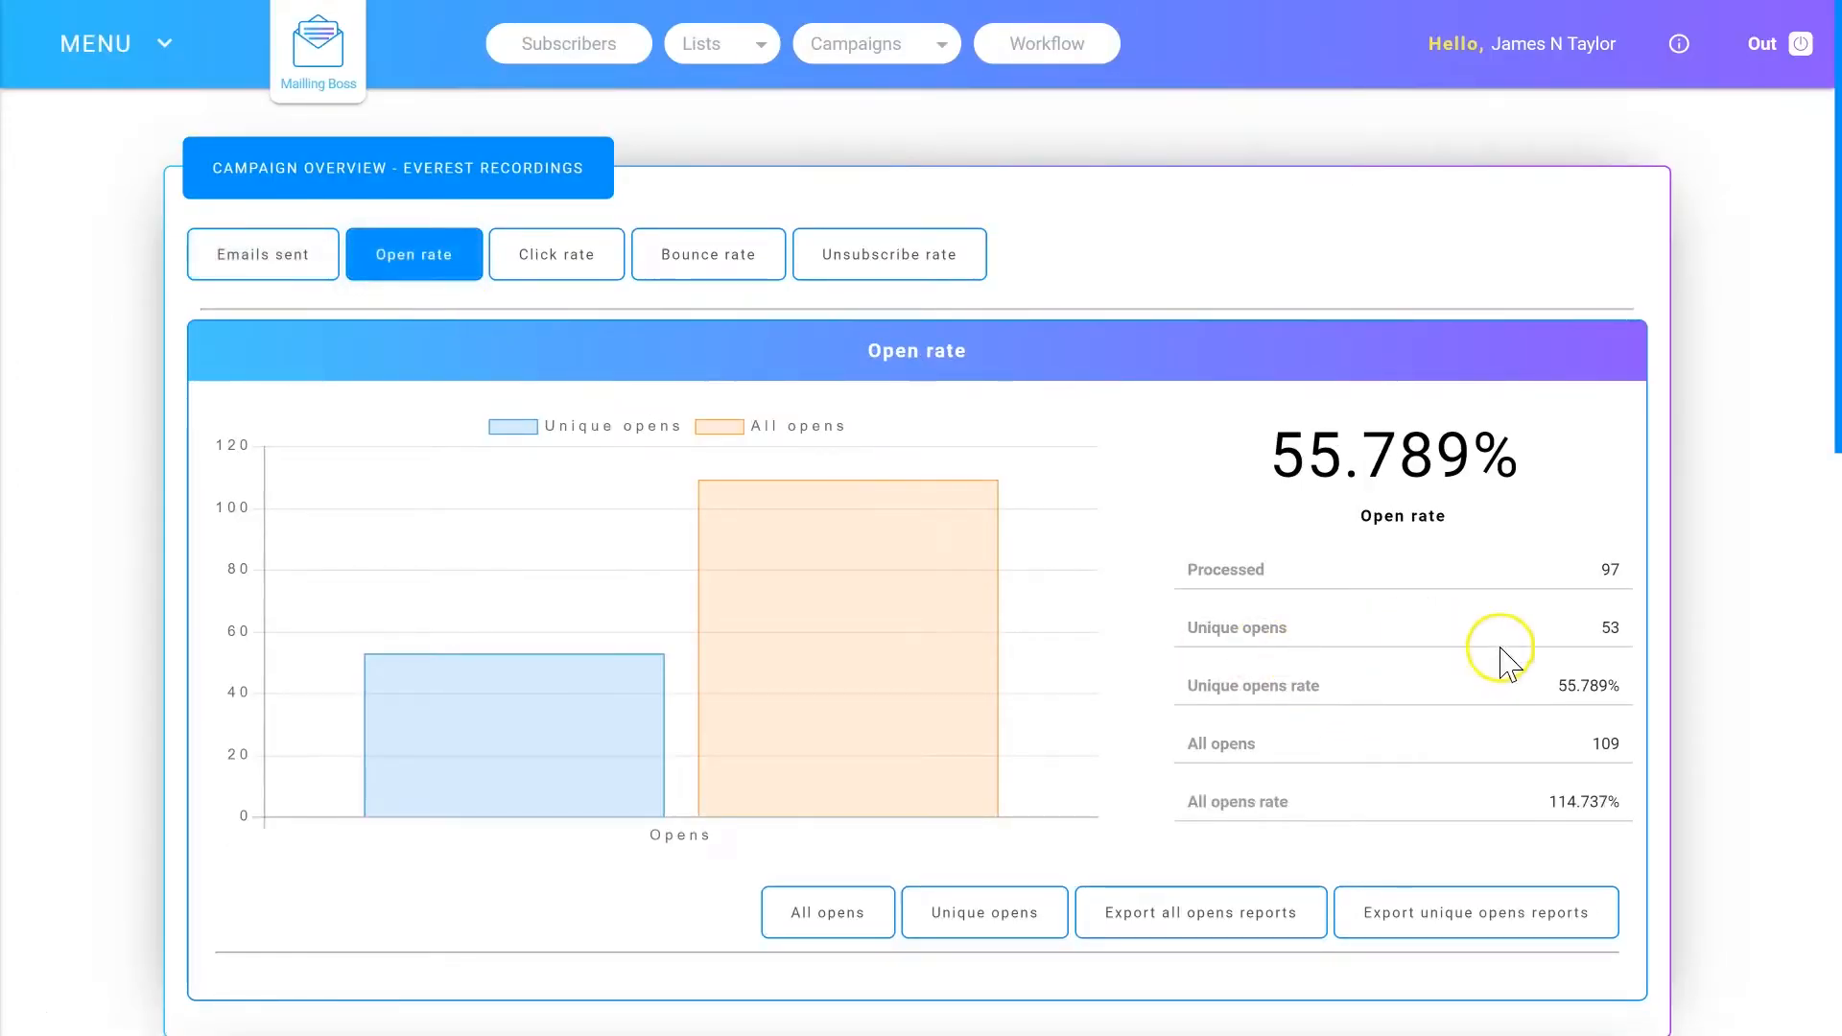
left_click(574, 273)
scroll(374, 403, "down", 3)
scroll(432, 398, "up", 3)
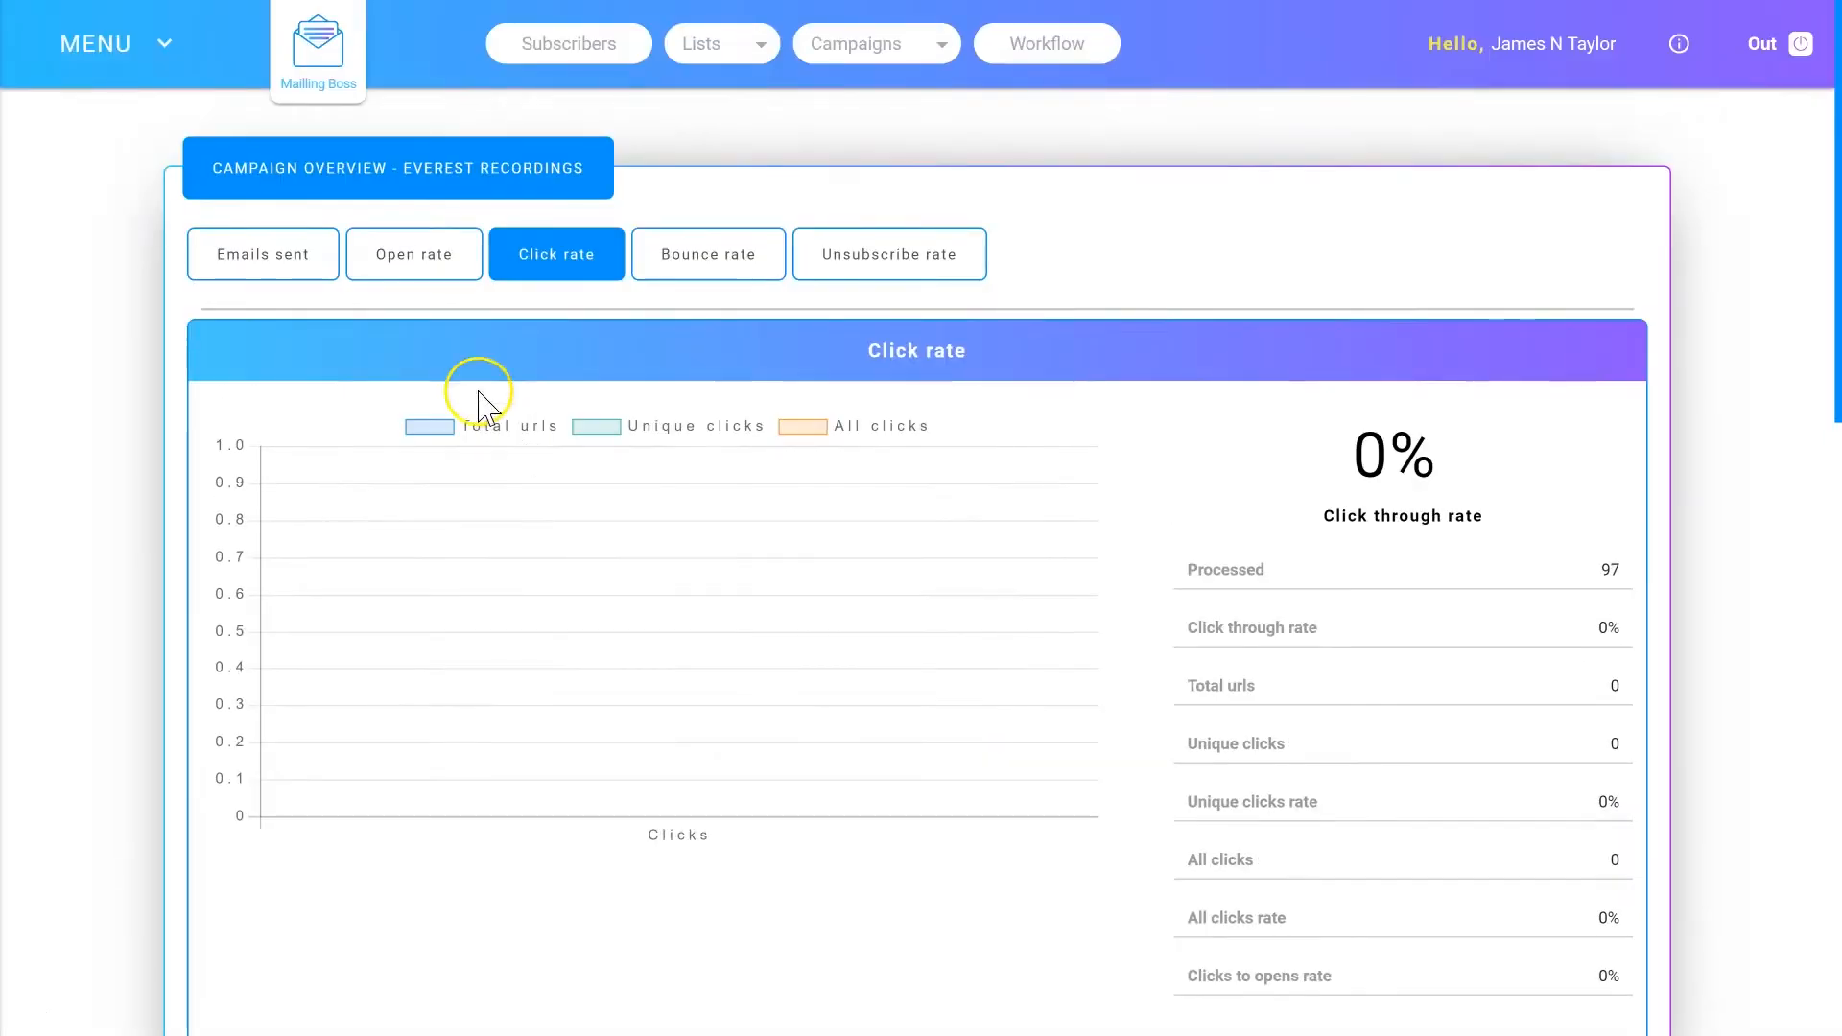
scroll(670, 432, "down", 1)
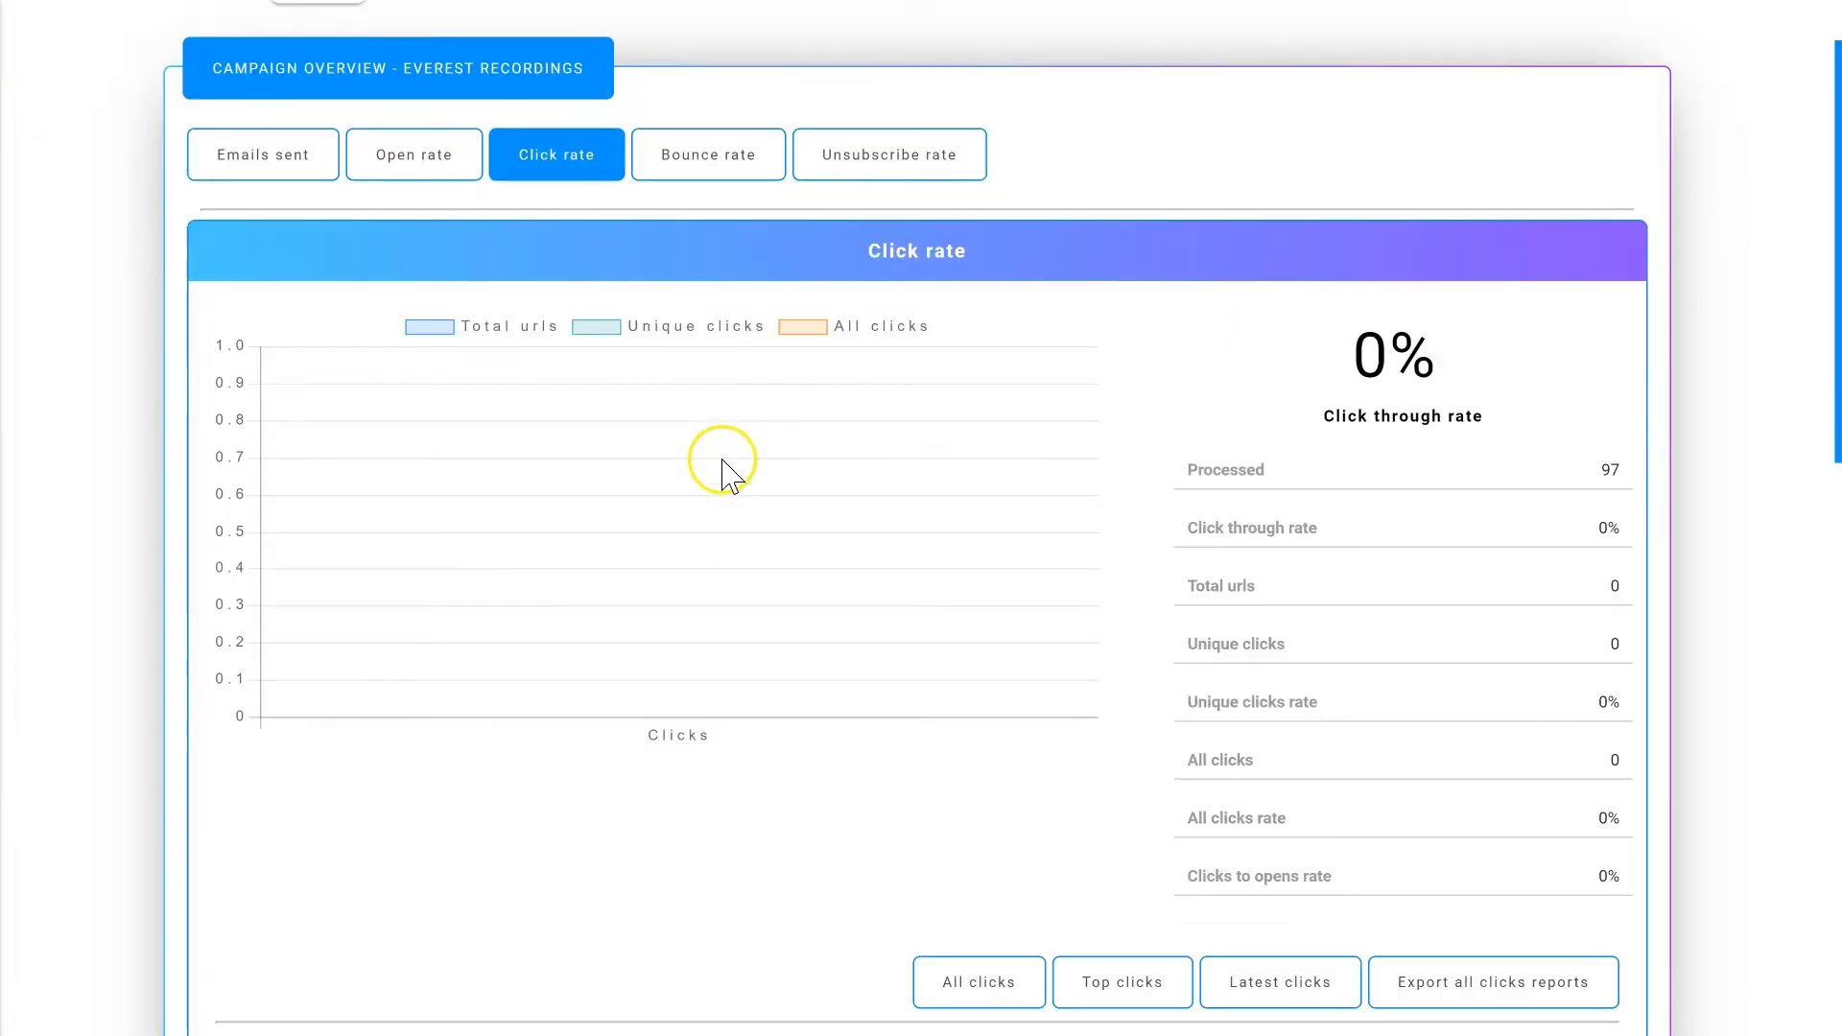
Step: Review the campaign's bounce rate and unsubscribe rate reports and look through the details below them
left_click(710, 158)
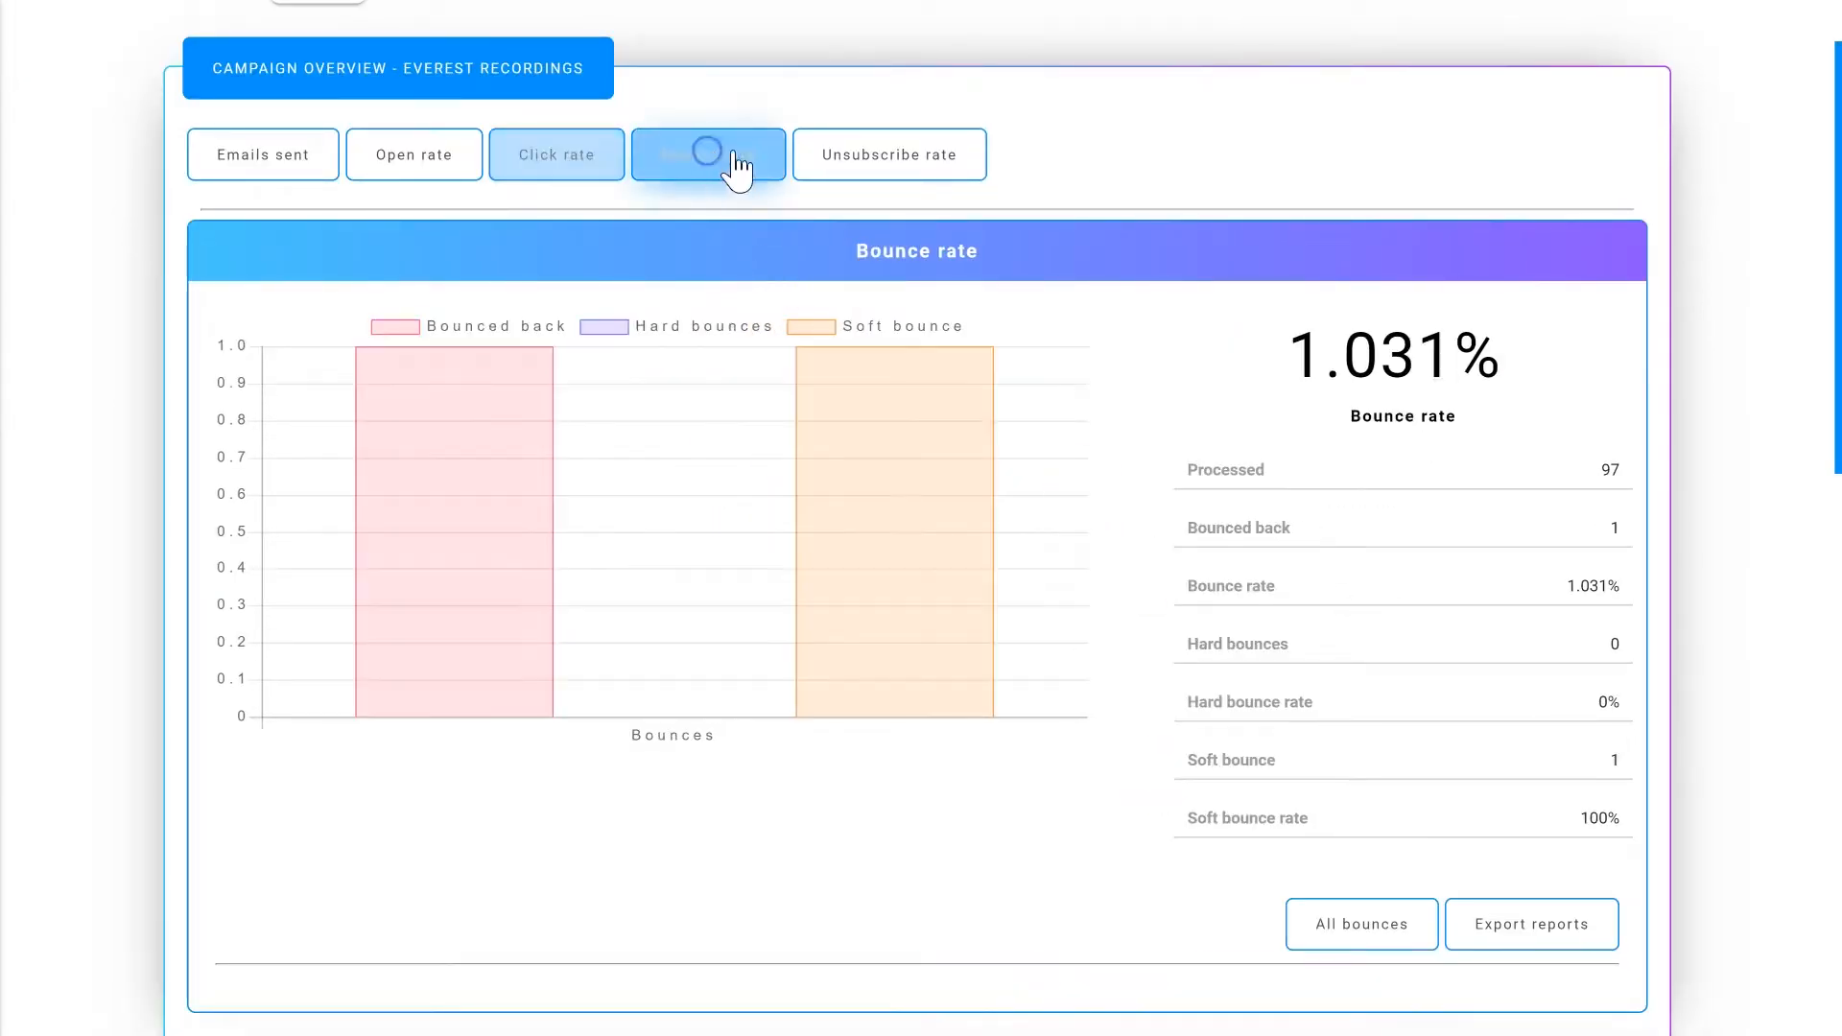
left_click(927, 165)
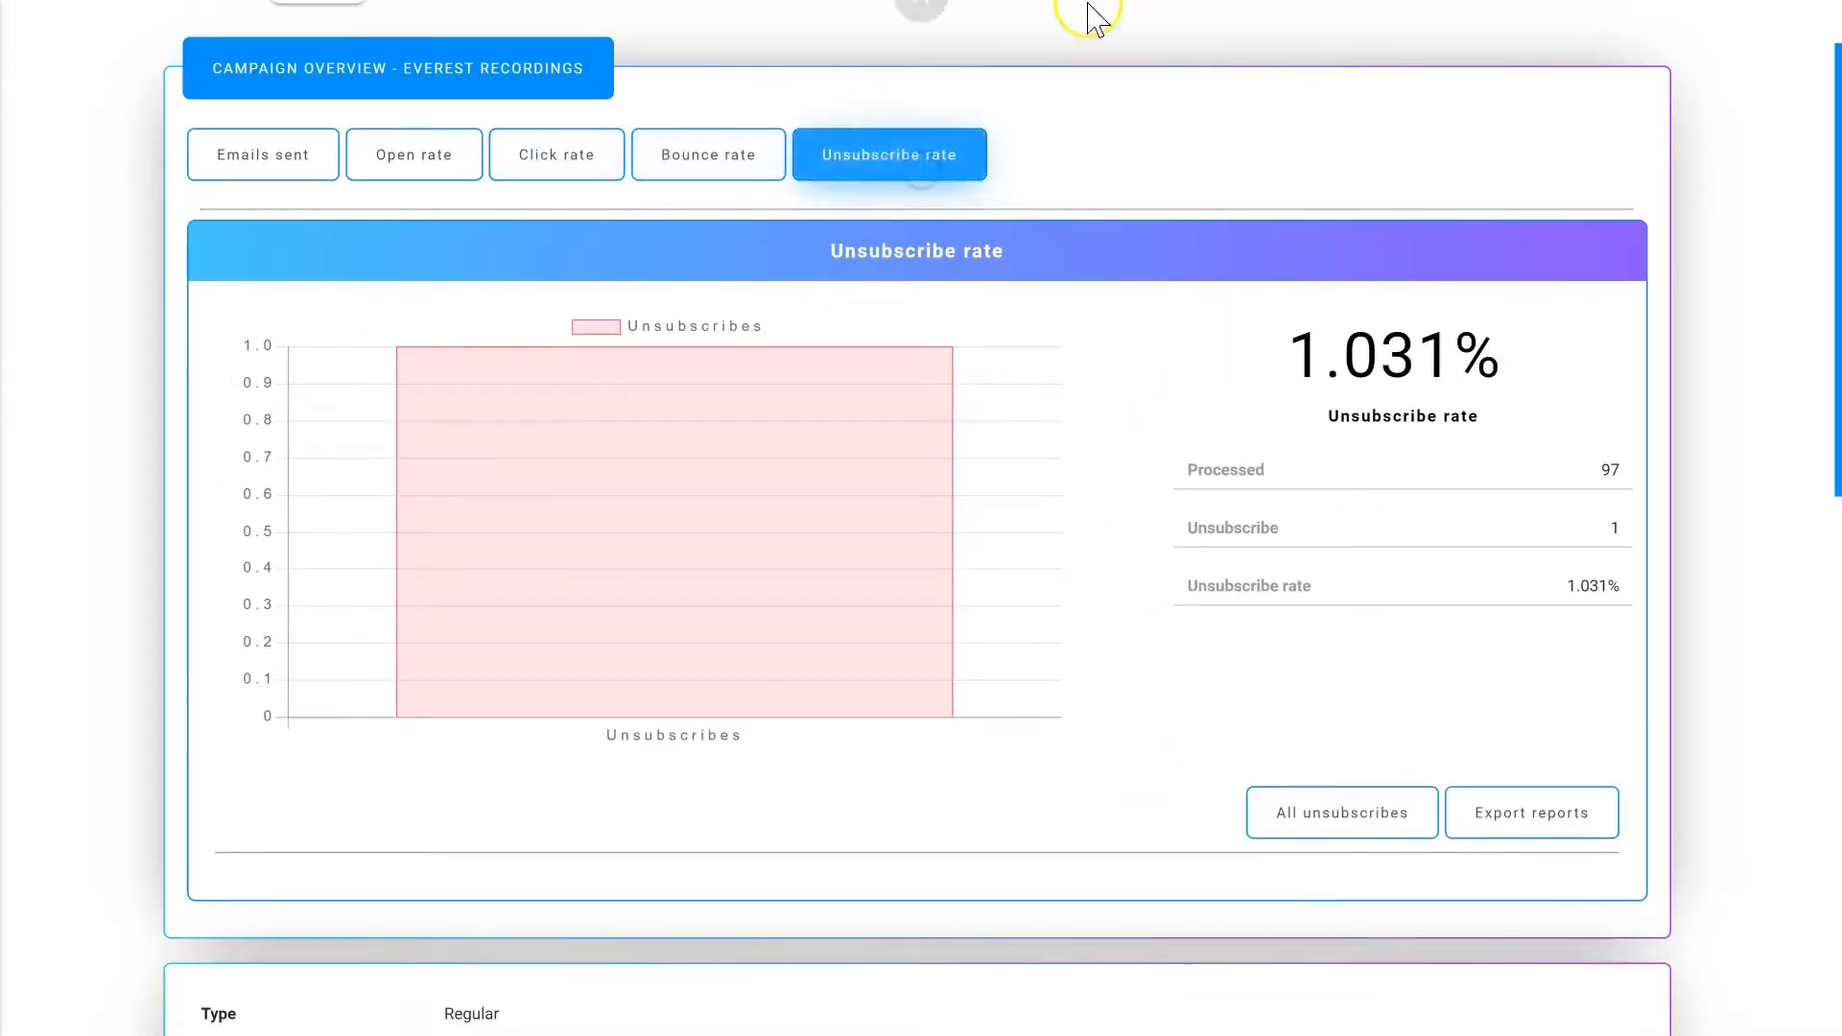
scroll(772, 619, "down", 2)
scroll(764, 604, "down", 5)
scroll(764, 604, "up", 8)
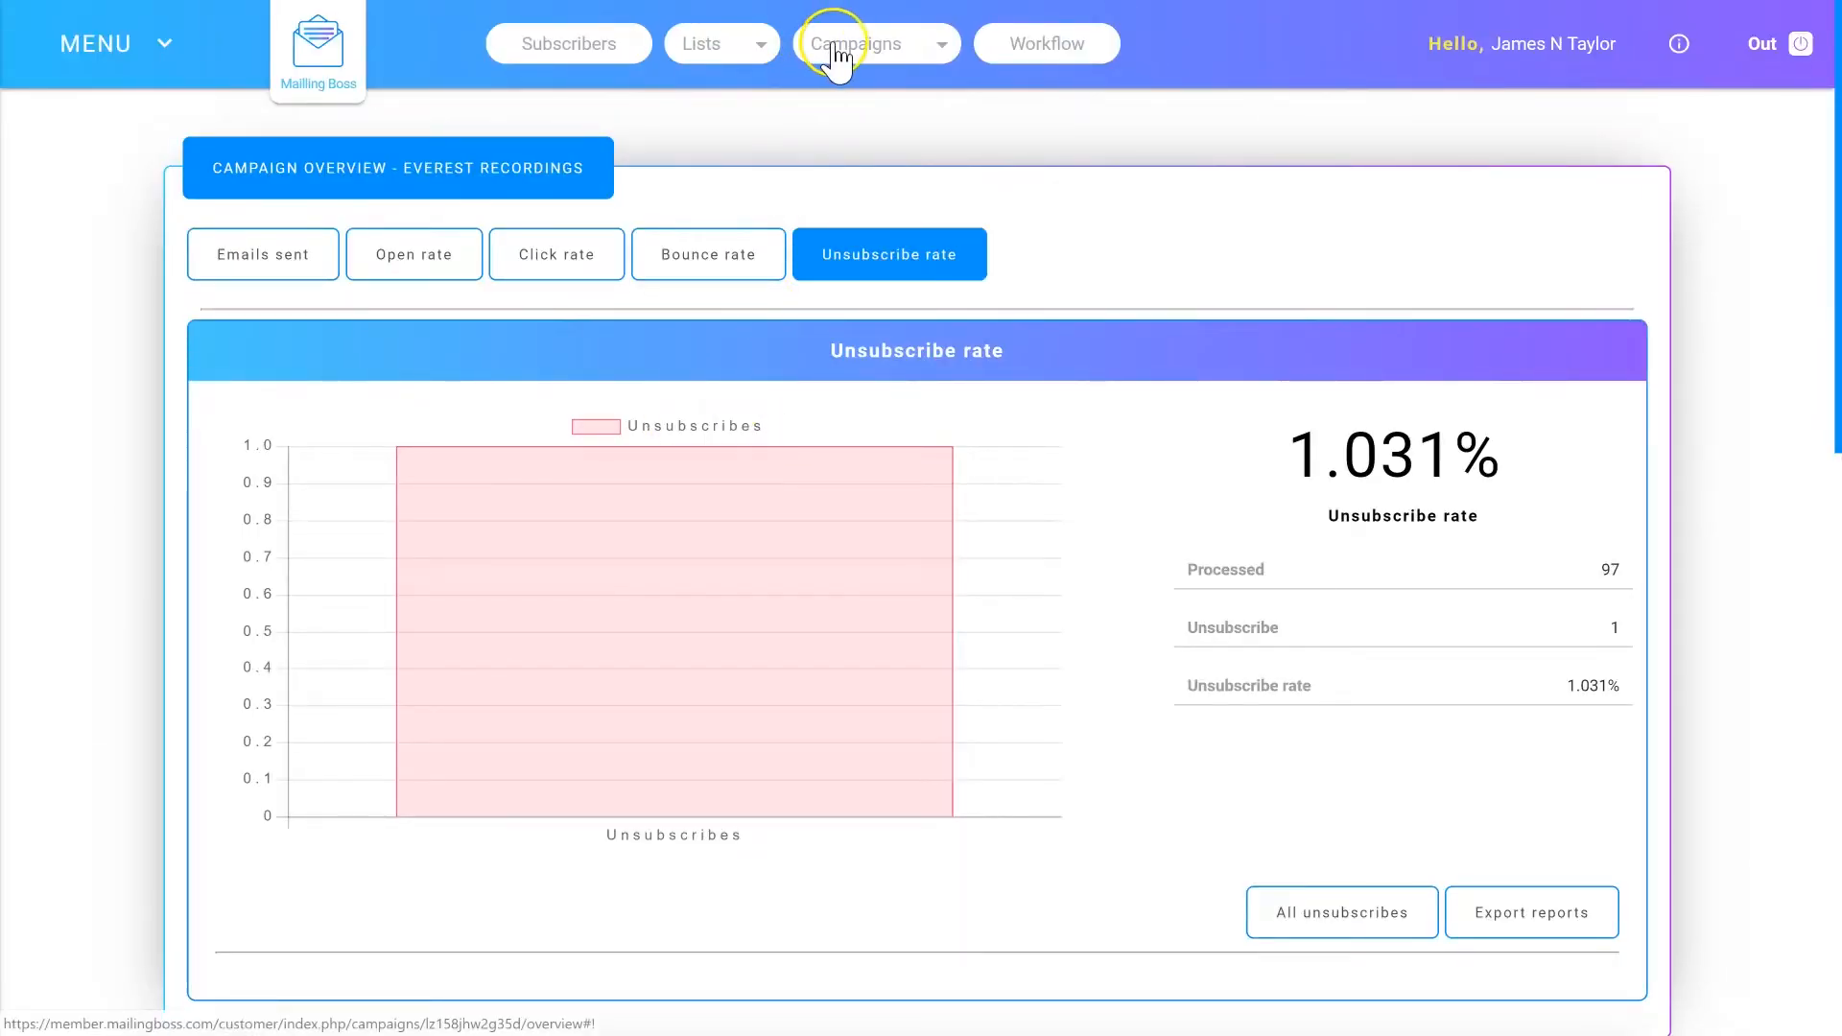
Step: Return to the list of all email campaigns and start creating a new campaign
left_click(887, 45)
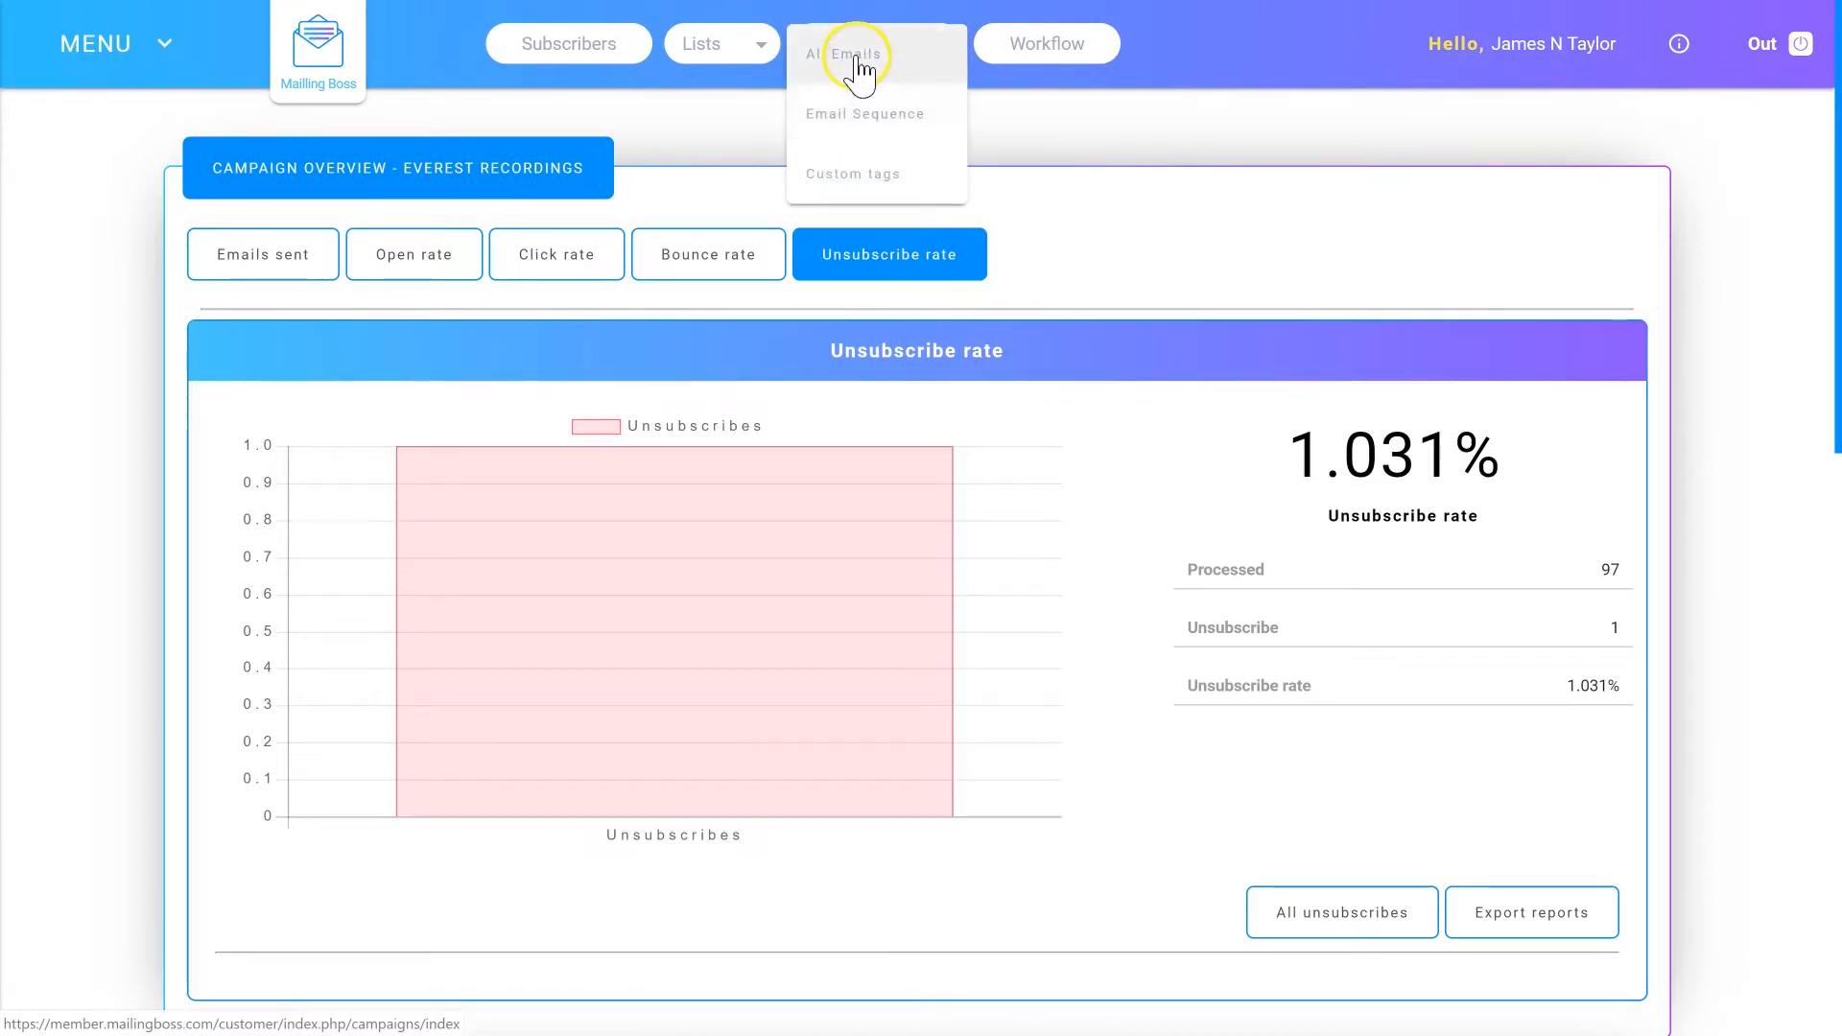
left_click(856, 57)
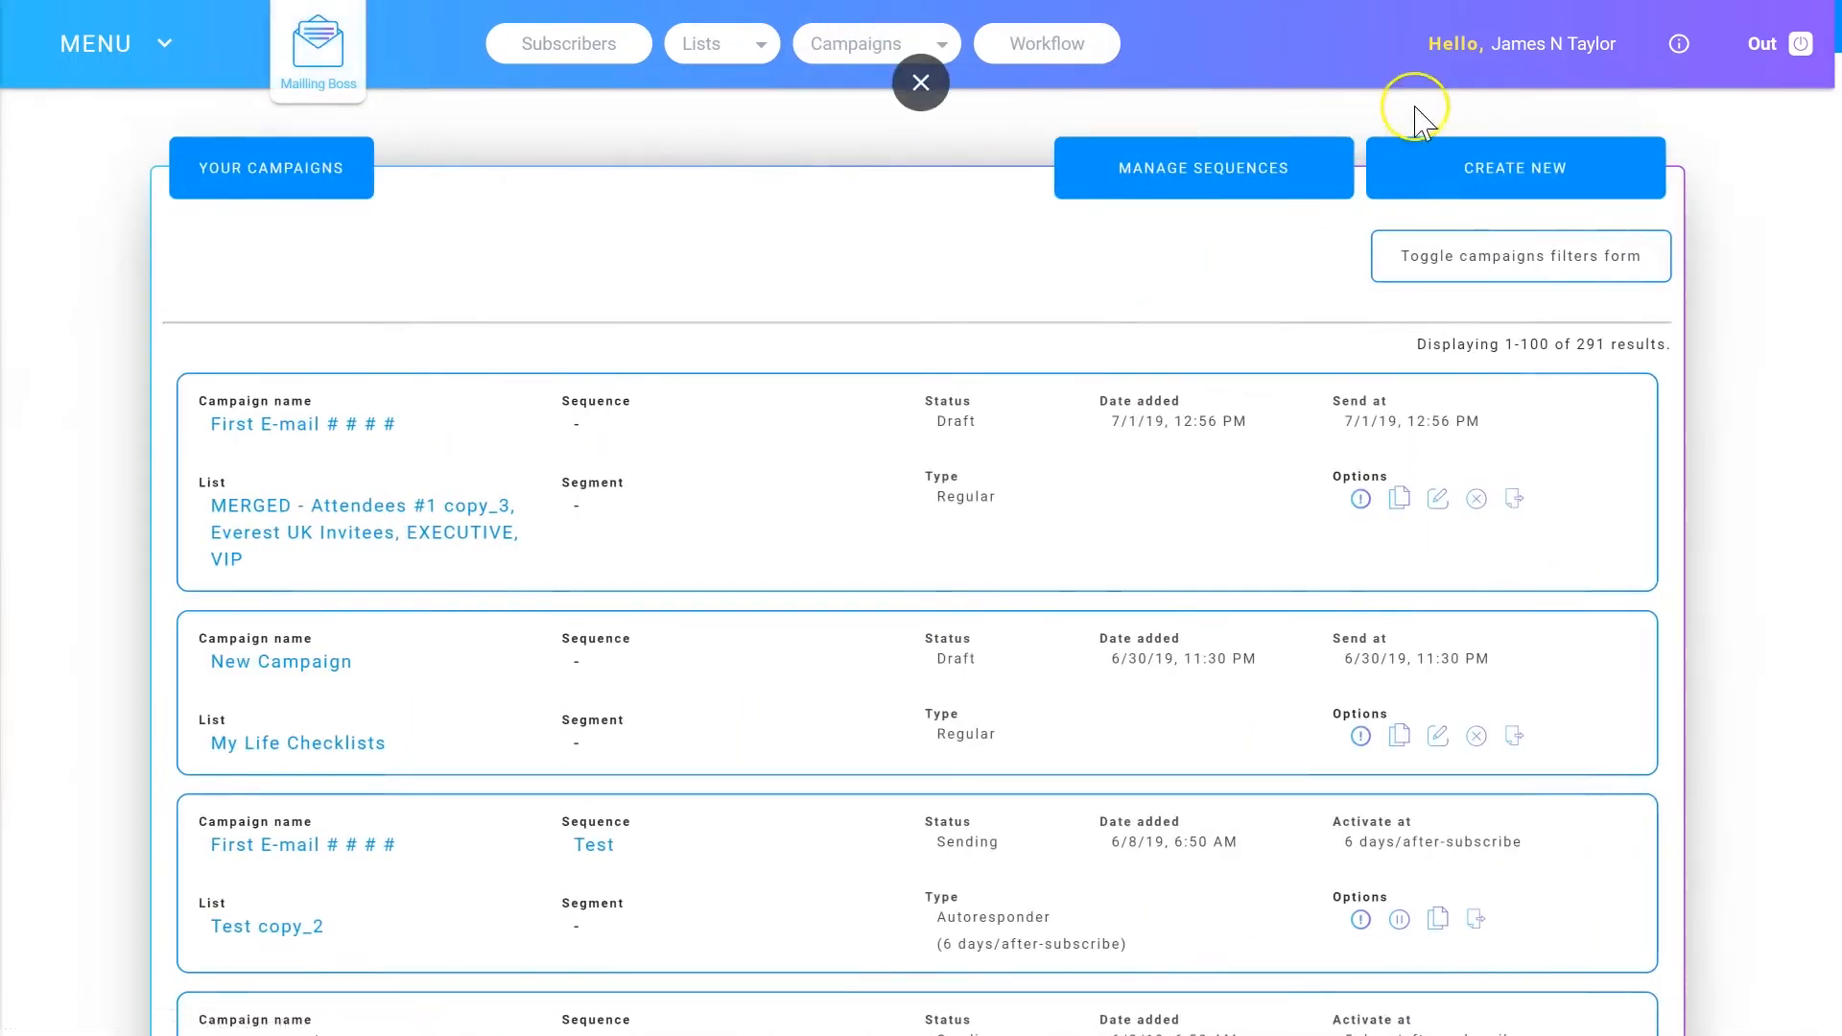
left_click(1465, 170)
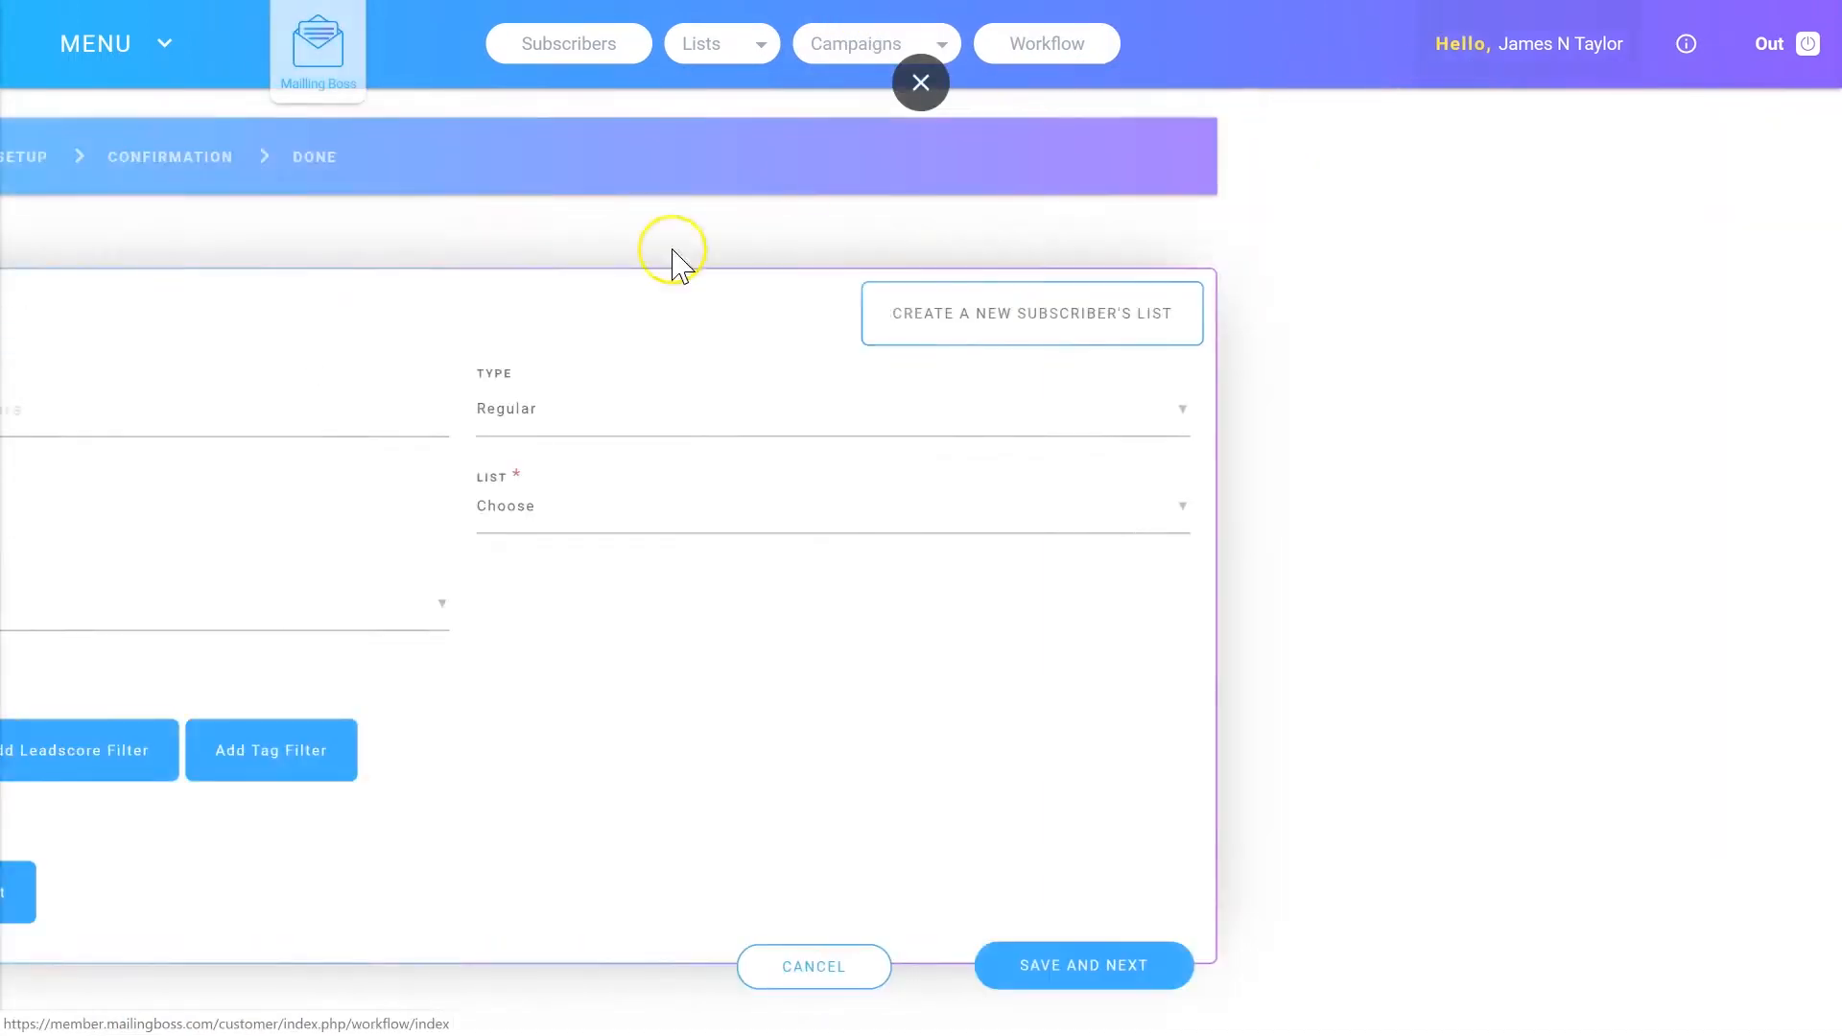
Step: Name the campaign "31 day share", assign it to the Test copy_2 list, and save the details to proceed to the template
left_click(505, 413)
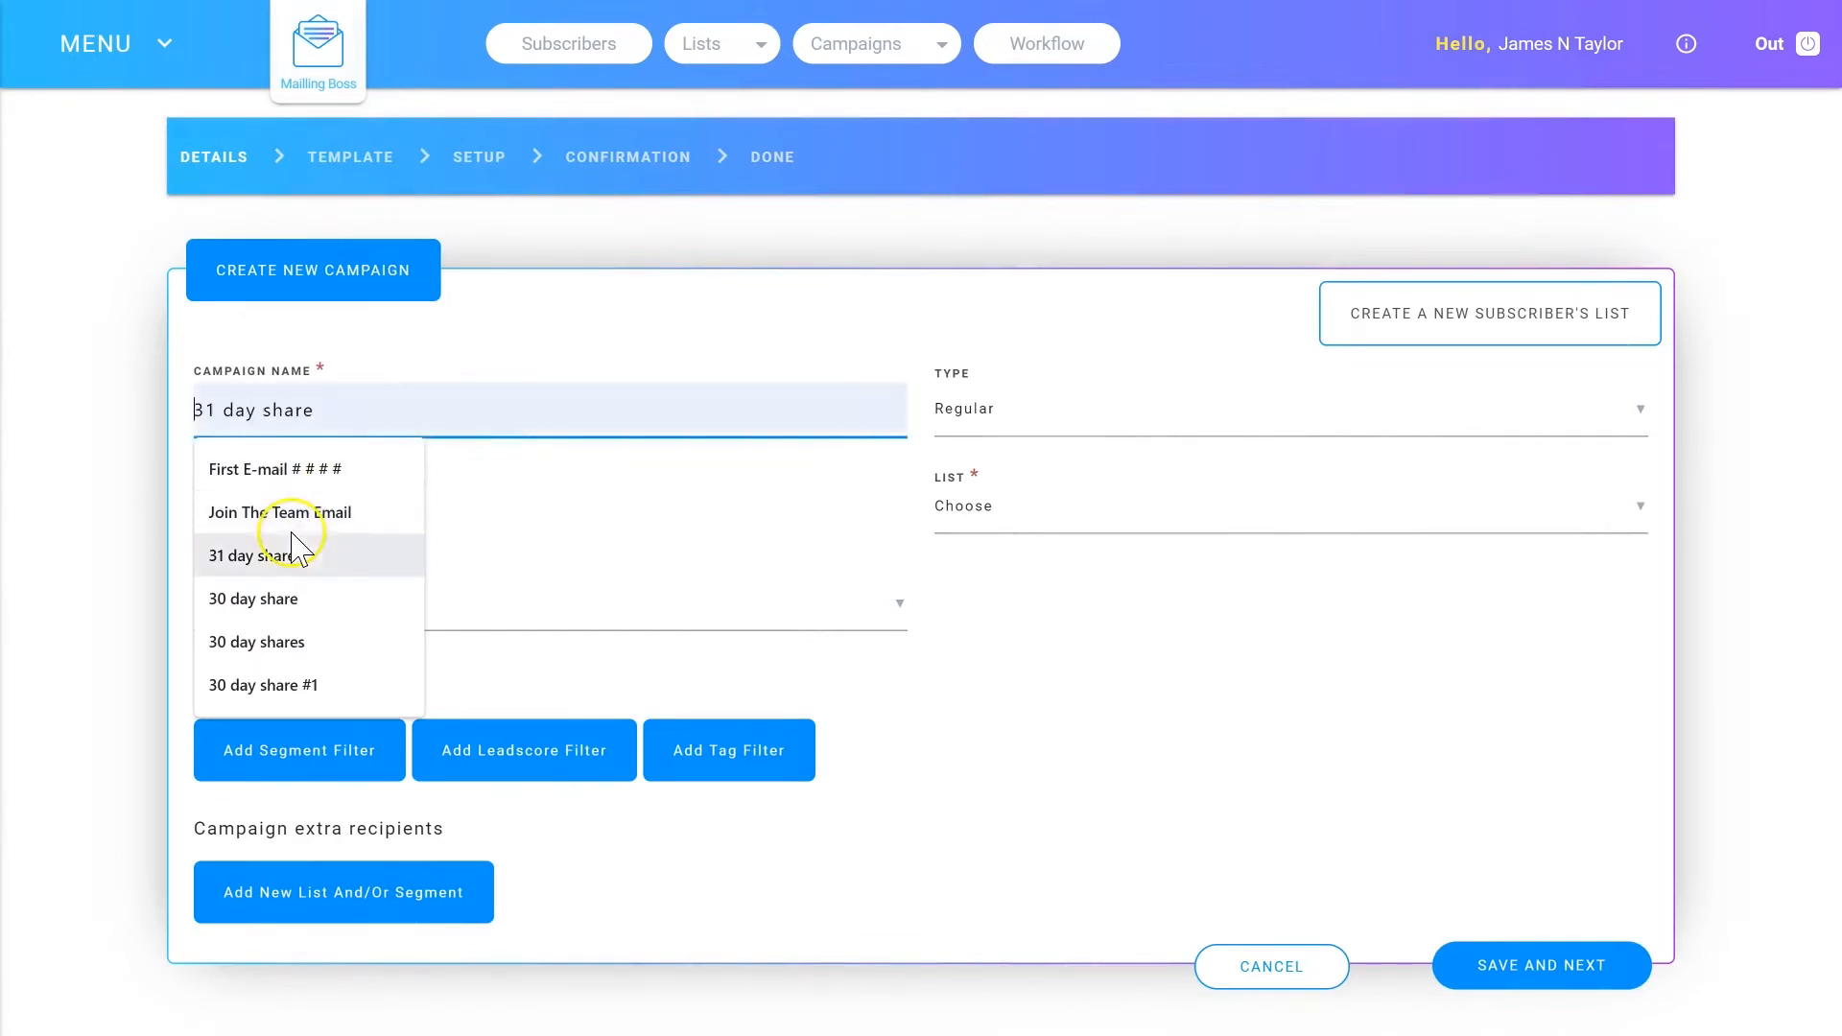
left_click(293, 557)
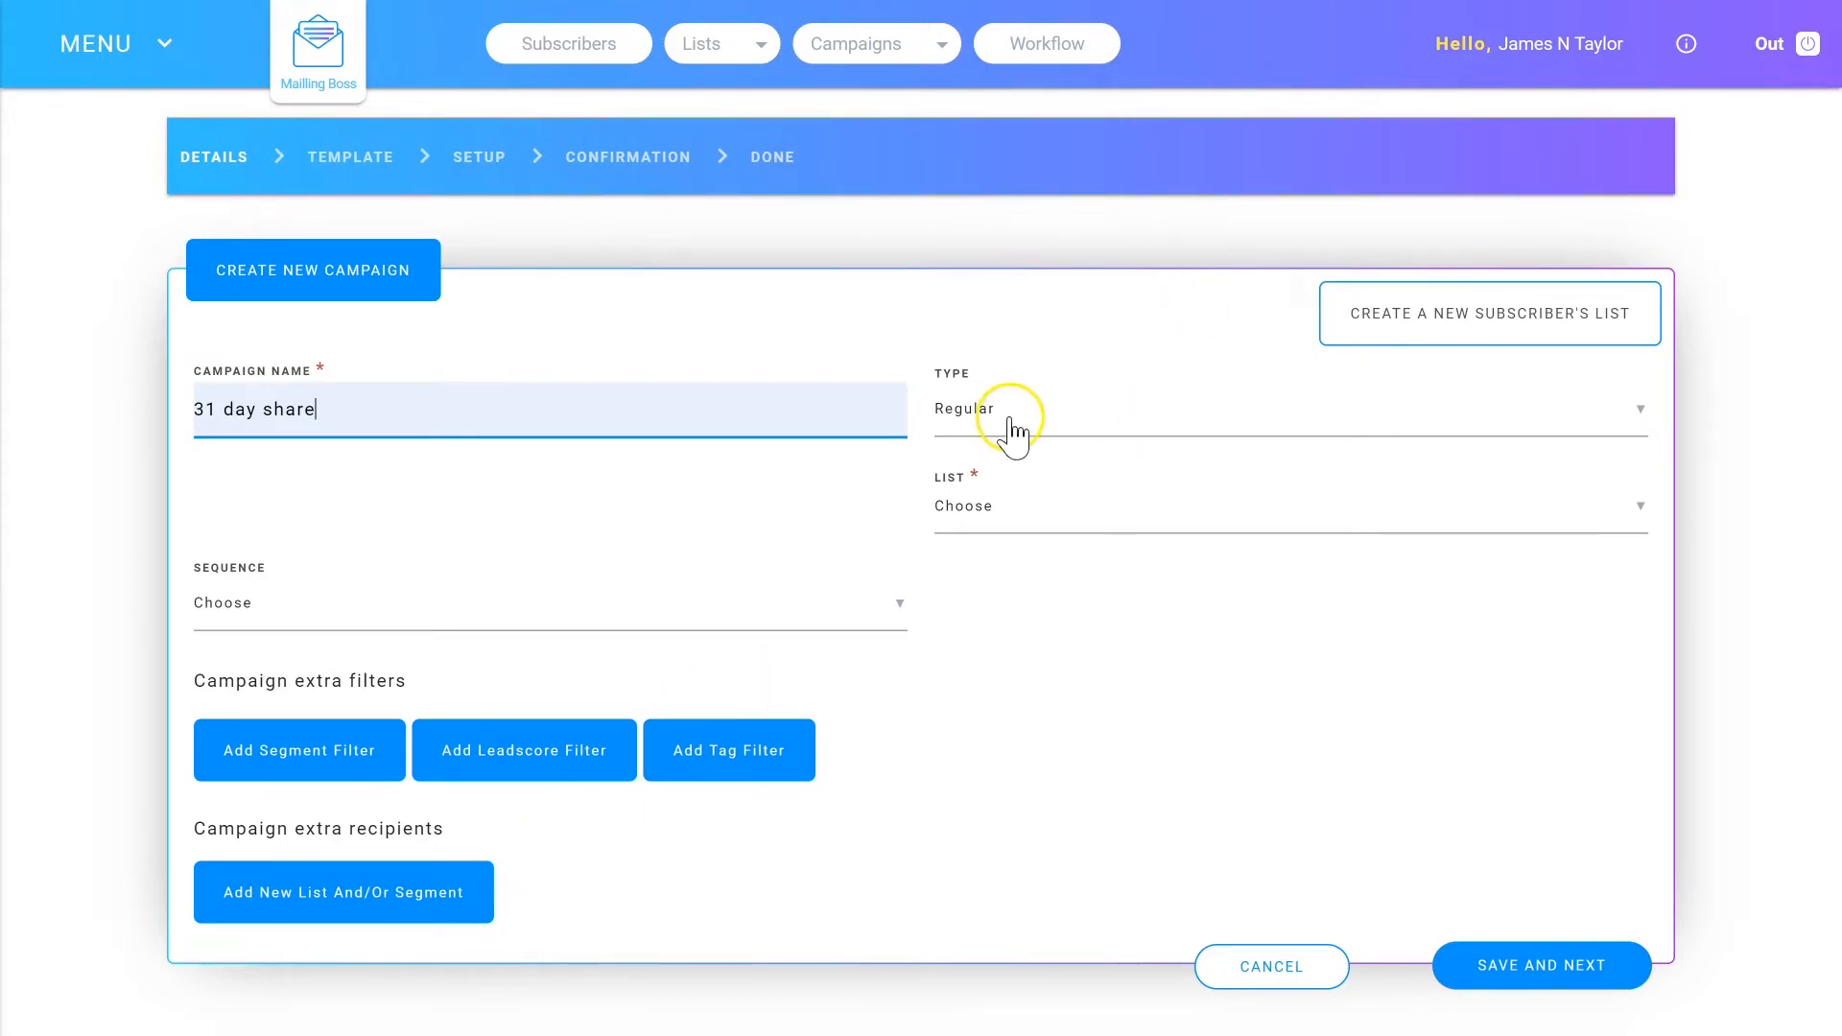
left_click(546, 613)
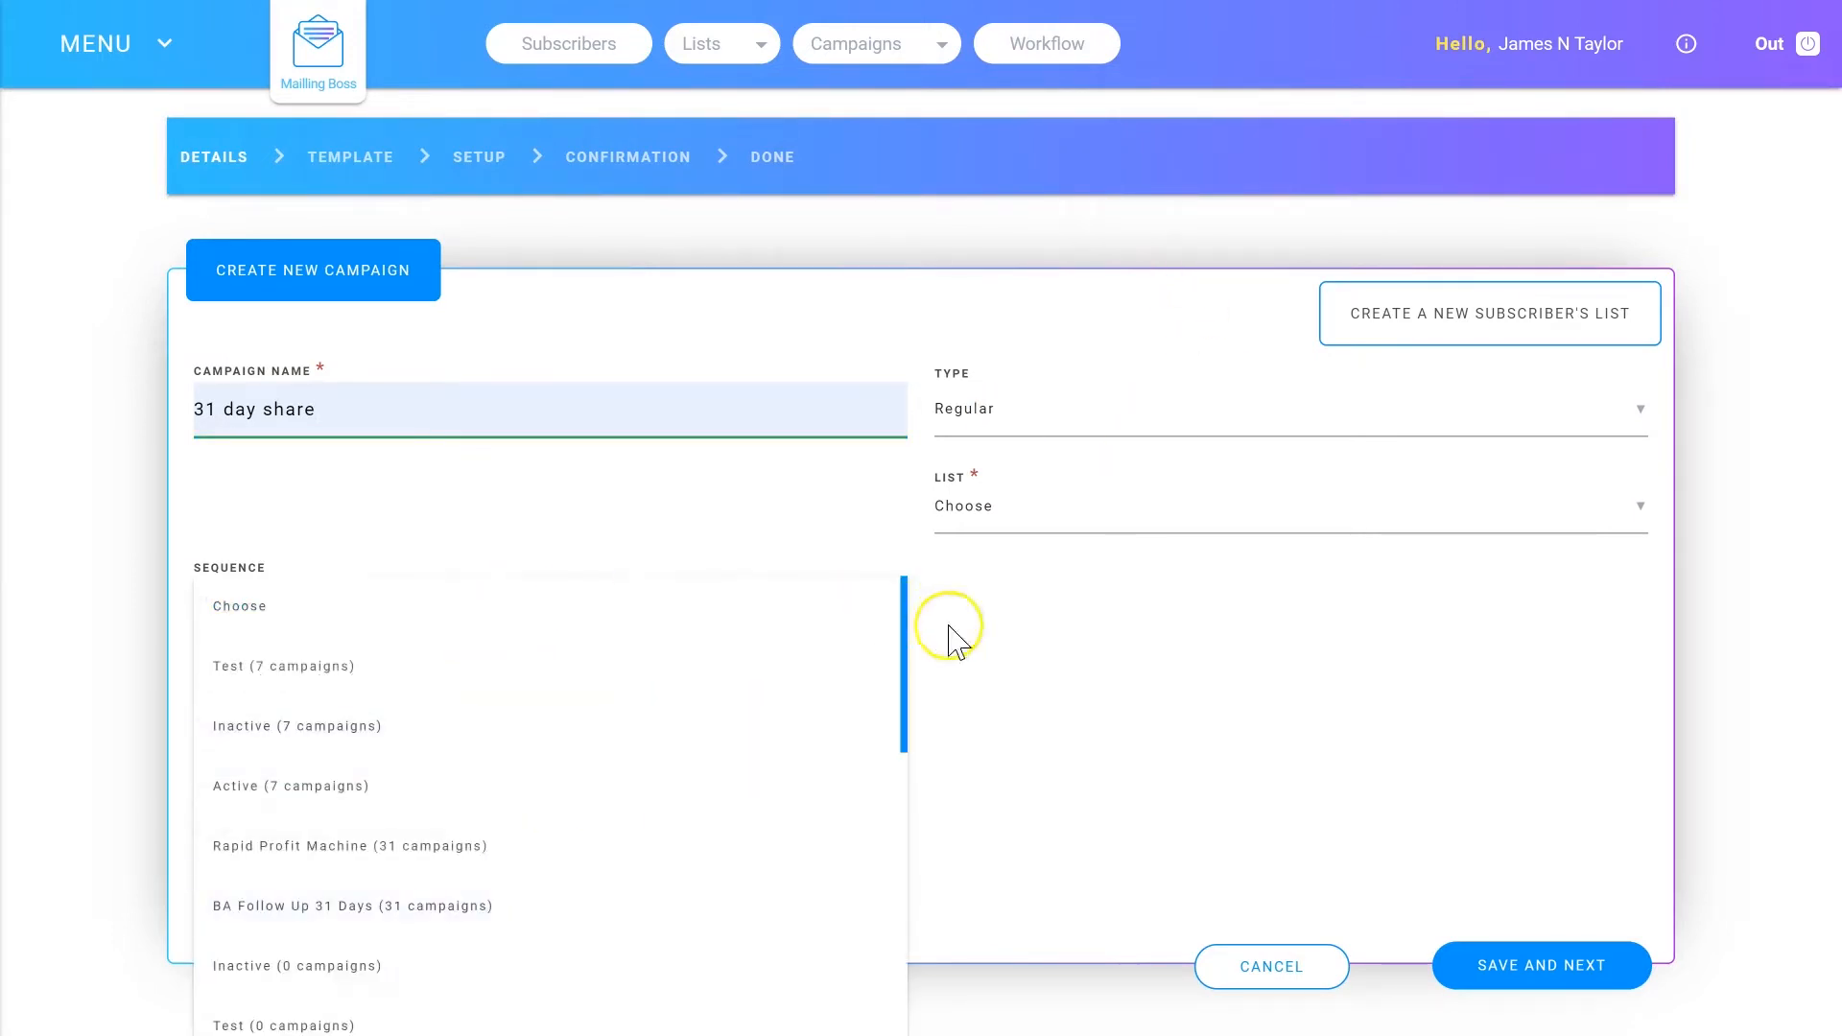
left_click(1352, 667)
left_click(1333, 494)
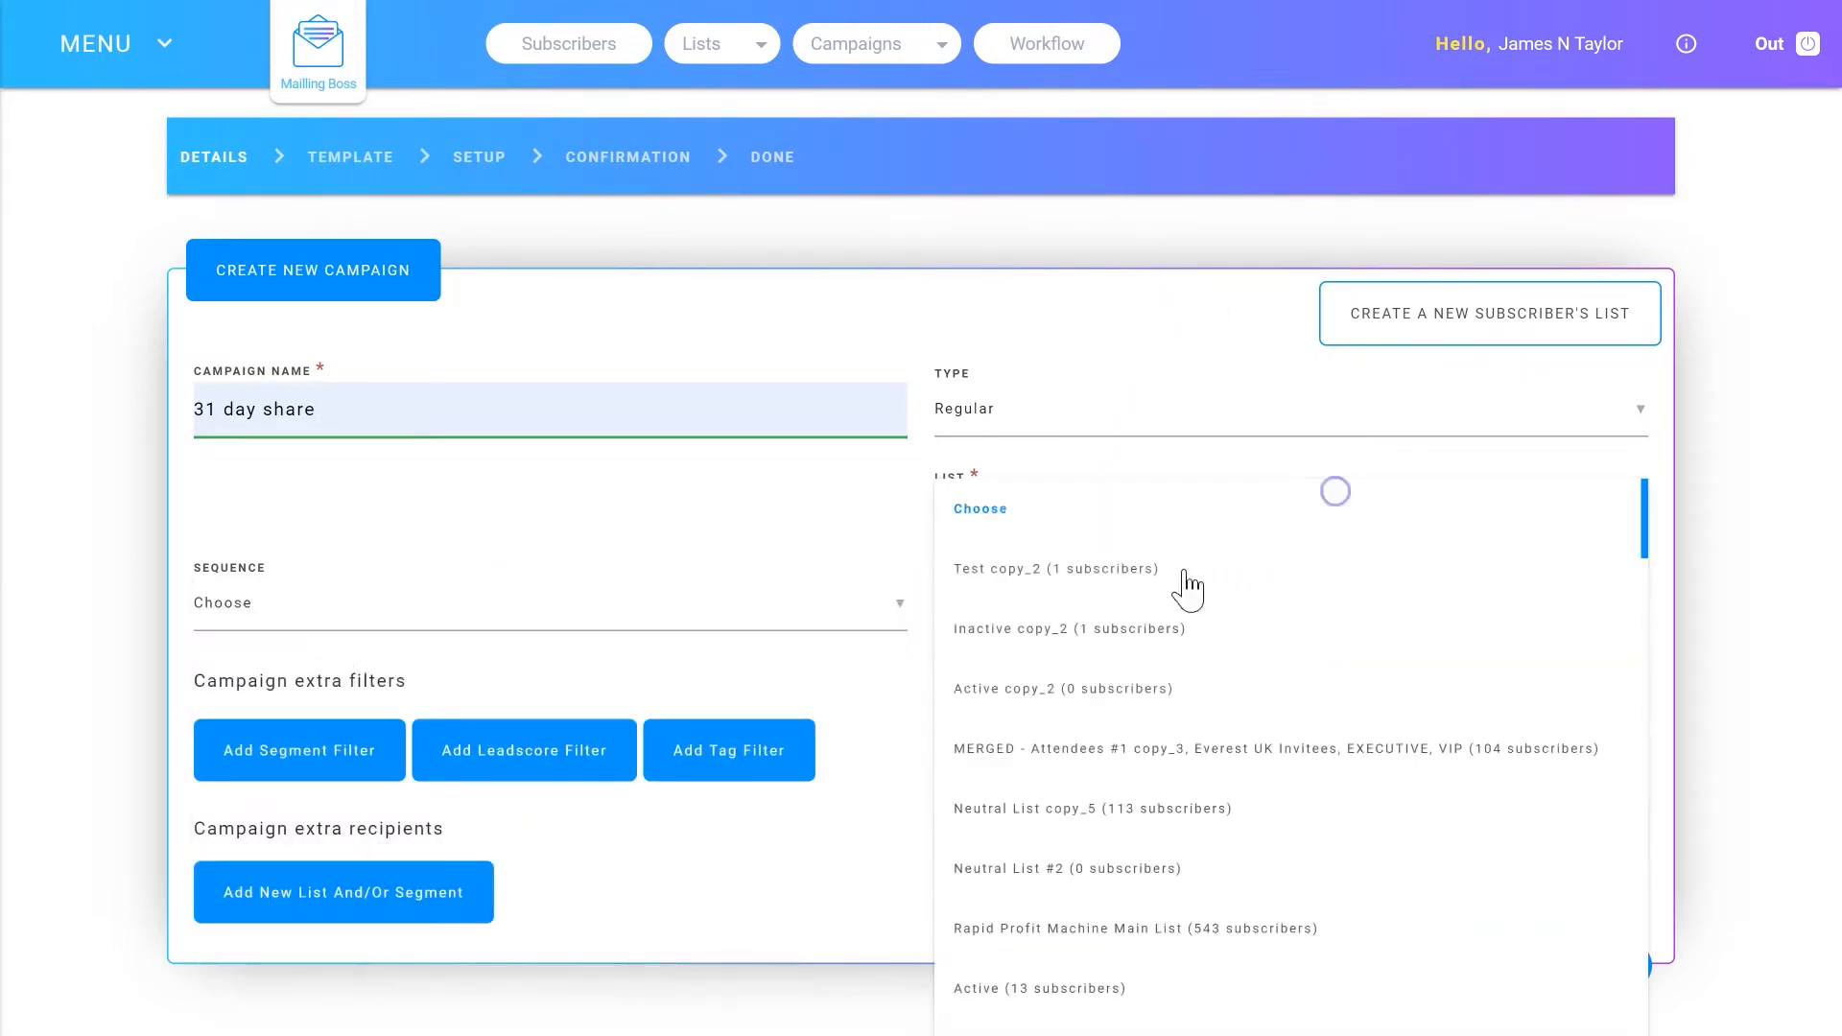
left_click(1113, 582)
left_click(1497, 973)
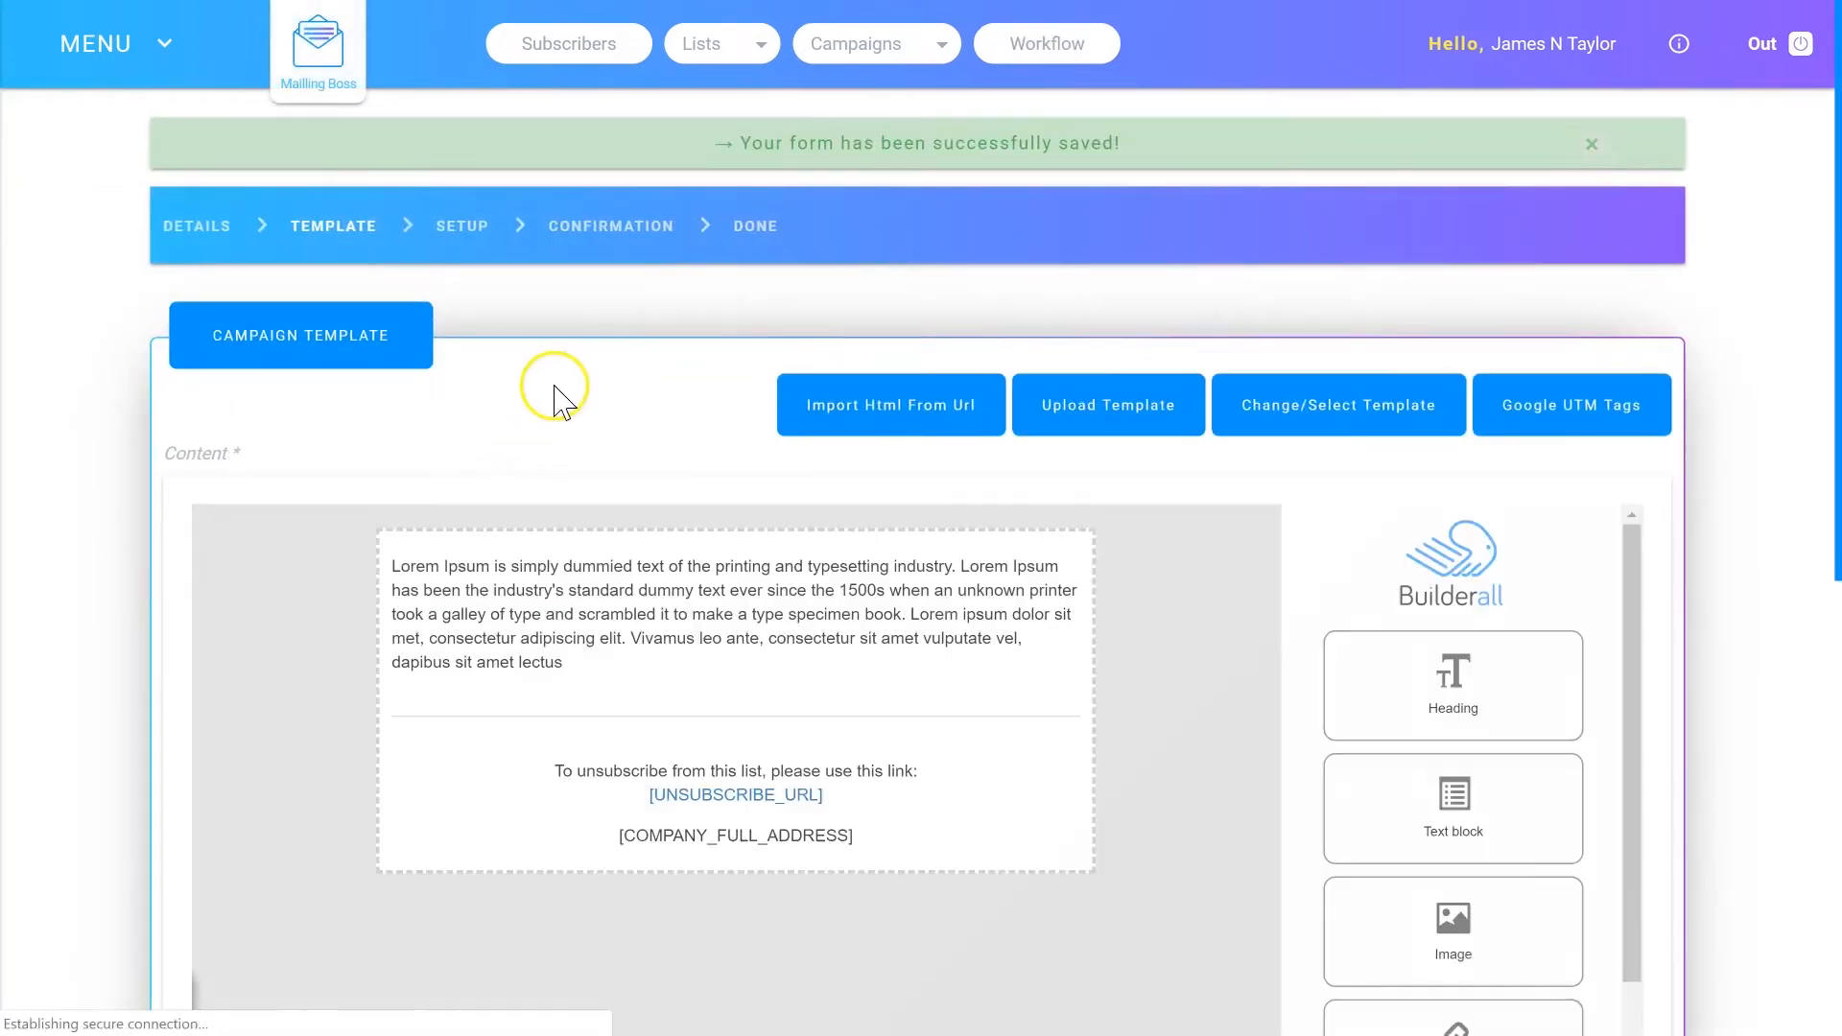
Step: Add a "Left image with text and button" block to the email between the divider and the unsubscribe text
scroll(576, 394, "down", 1)
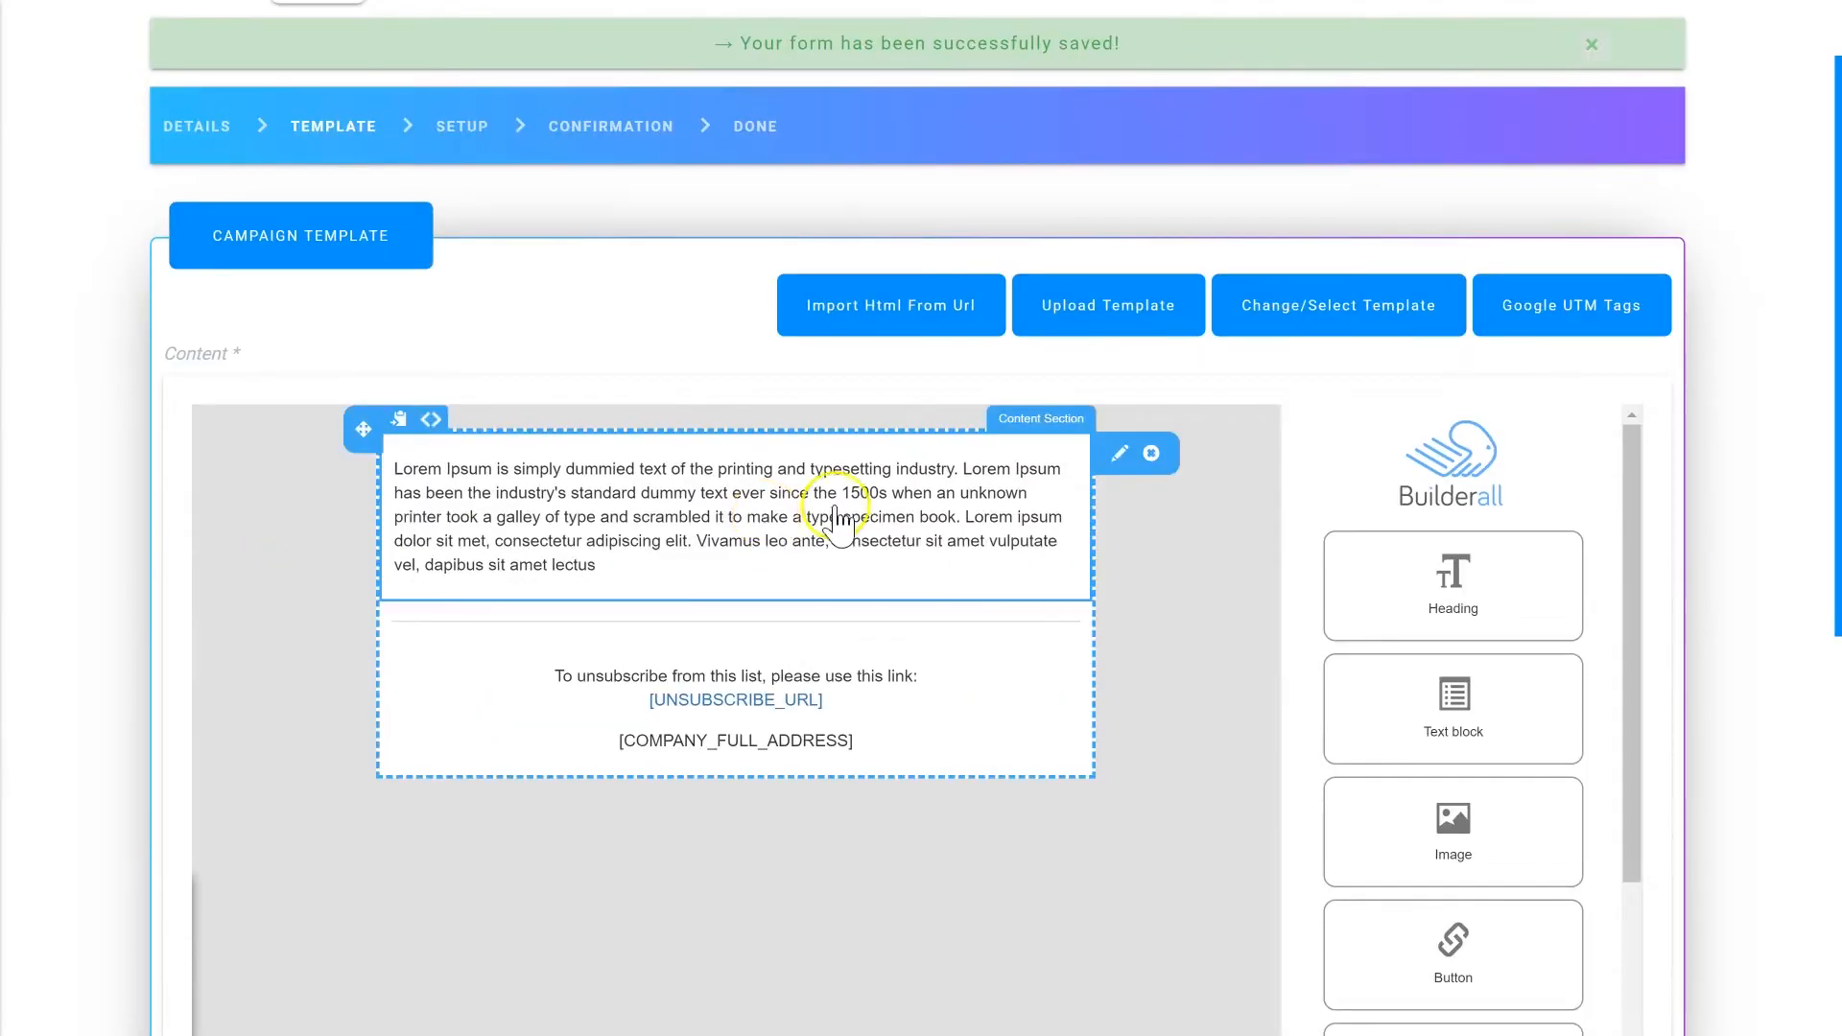
scroll(836, 522, "down", 2)
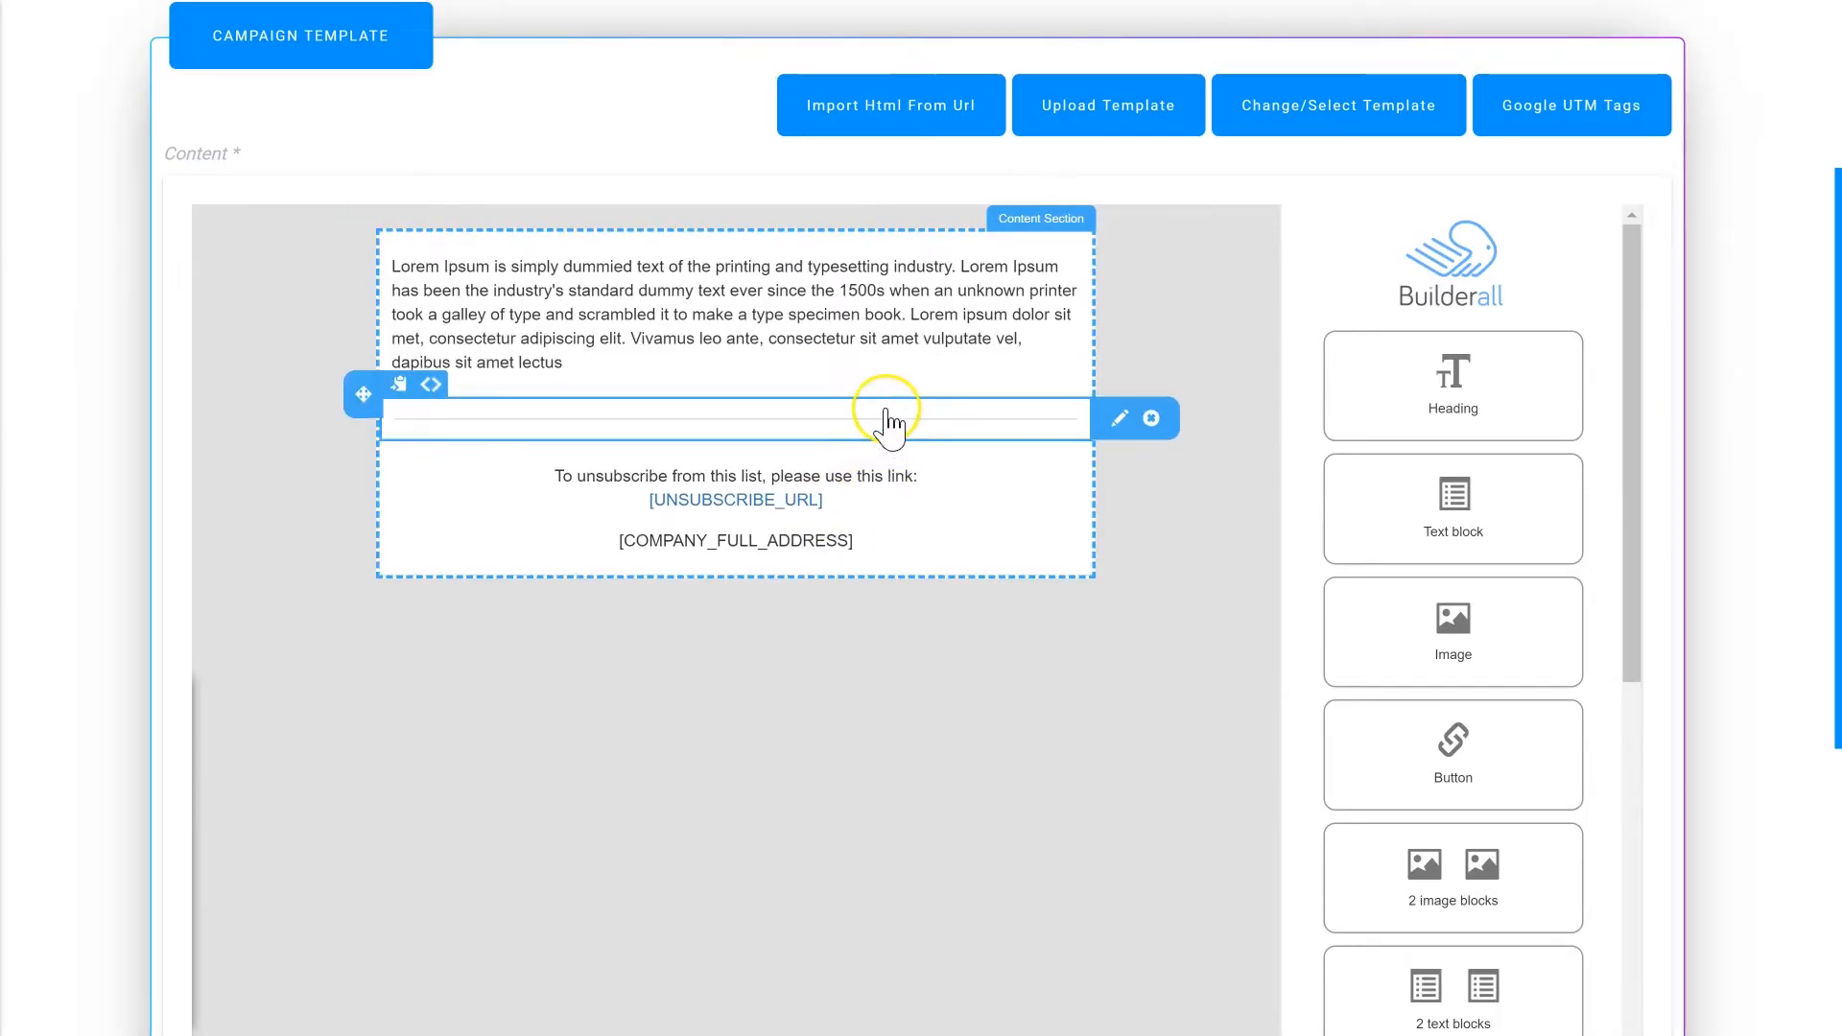
scroll(887, 419, "up", 3)
scroll(887, 419, "down", 2)
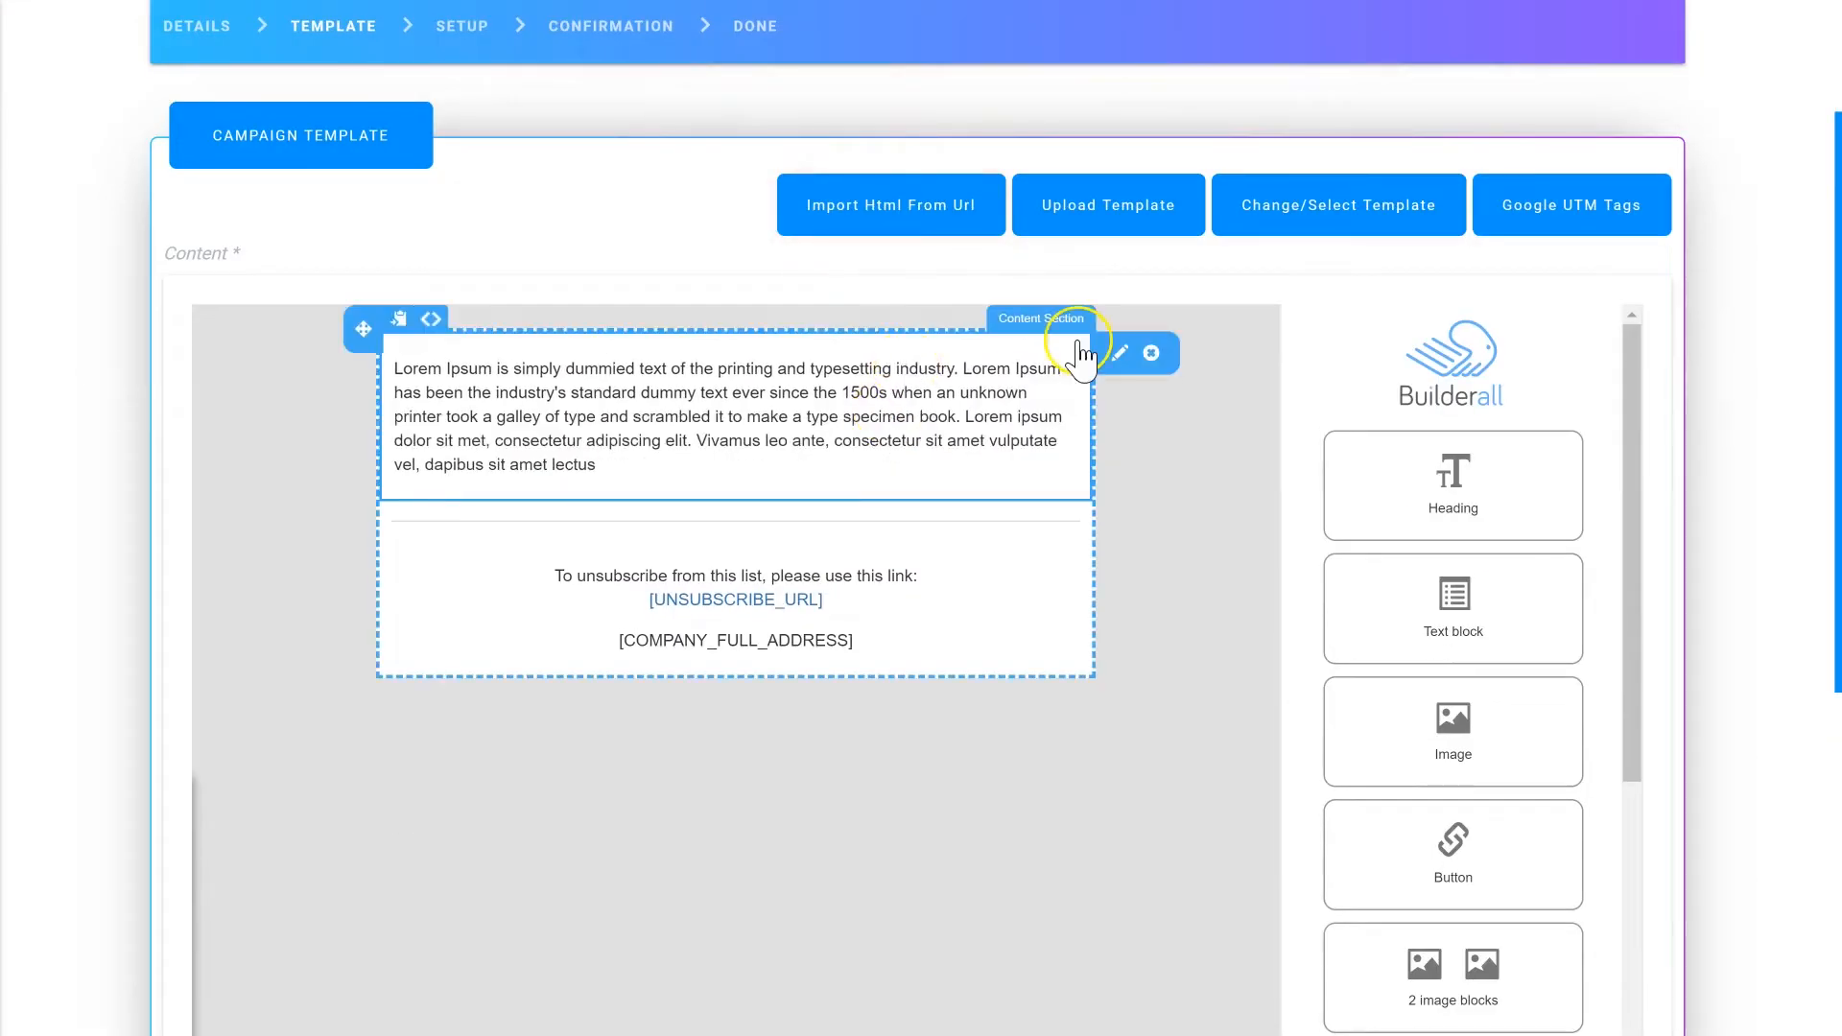
left_click_drag(775, 444, 750, 394)
scroll(751, 395, "down", 3)
scroll(1463, 362, "up", 2)
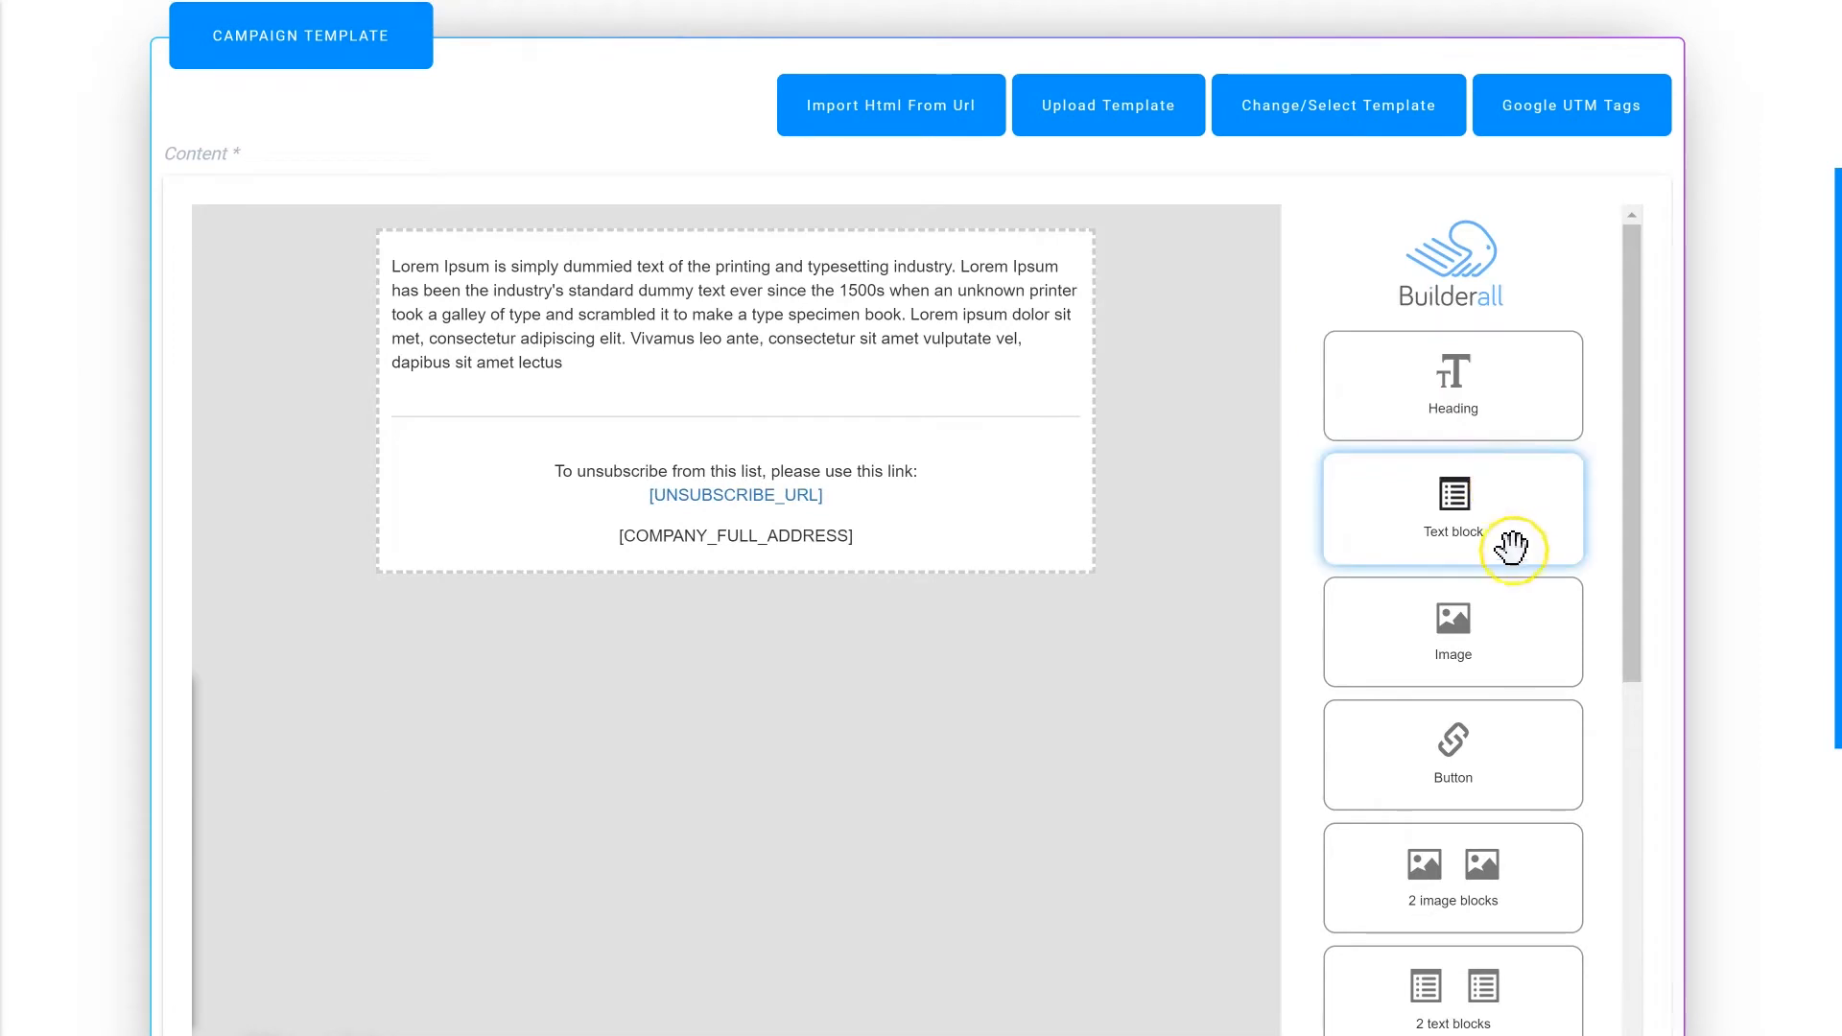
scroll(1458, 614, "down", 2)
scroll(1439, 652, "down", 6)
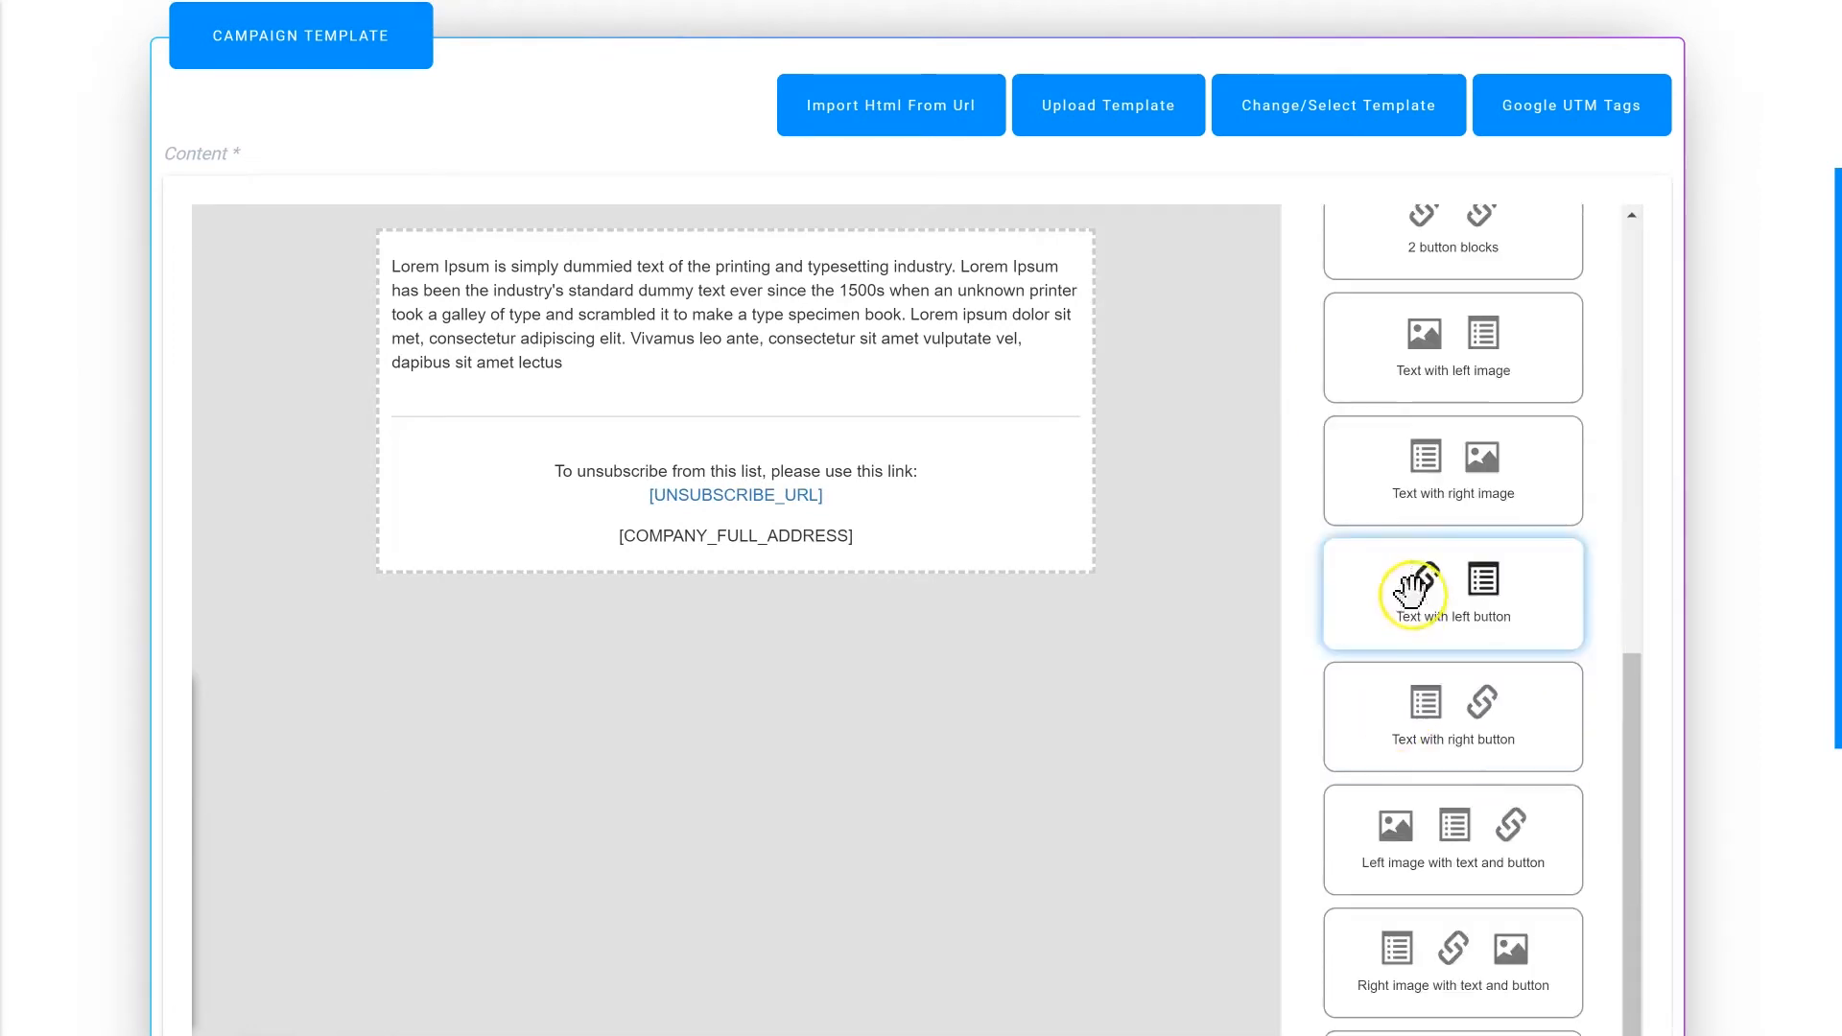
scroll(1565, 820, "down", 2)
left_click_drag(1451, 658, 559, 284)
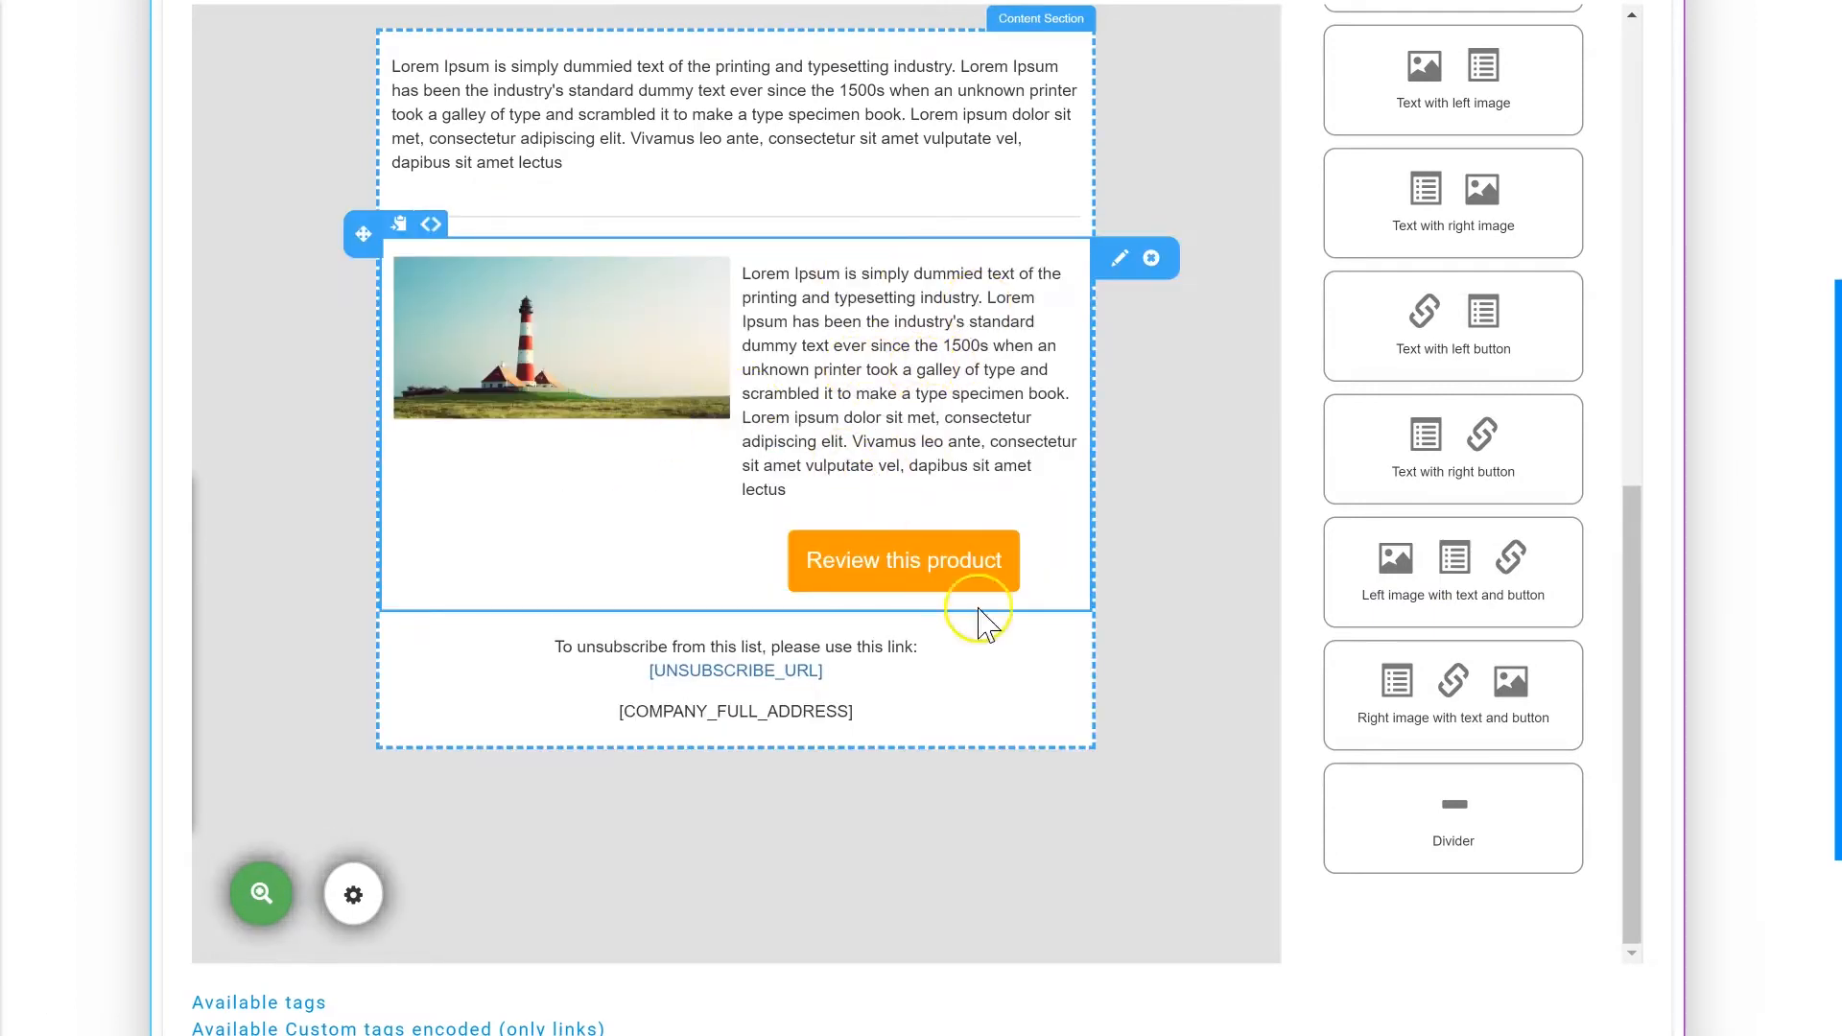
Step: Insert a "Text with right image" block above the divider and check its text formatting and image options
scroll(1237, 525, "up", 3)
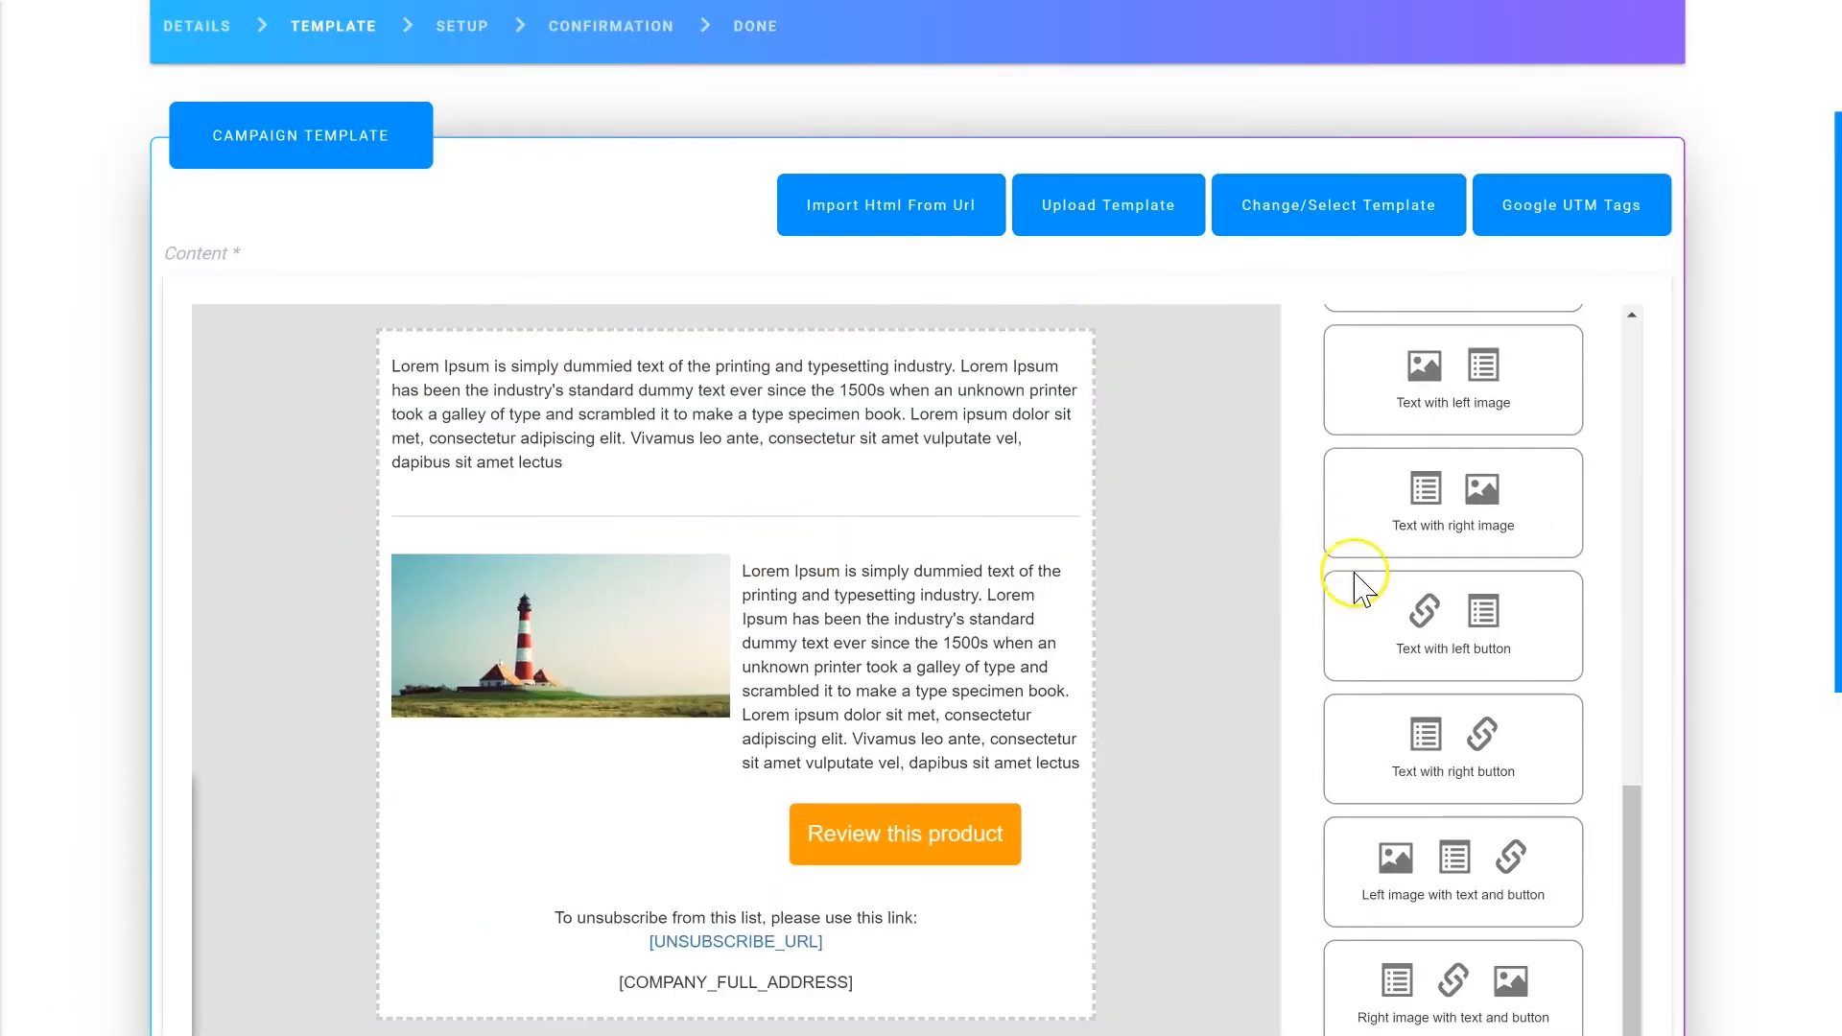
left_click_drag(1333, 523, 699, 534)
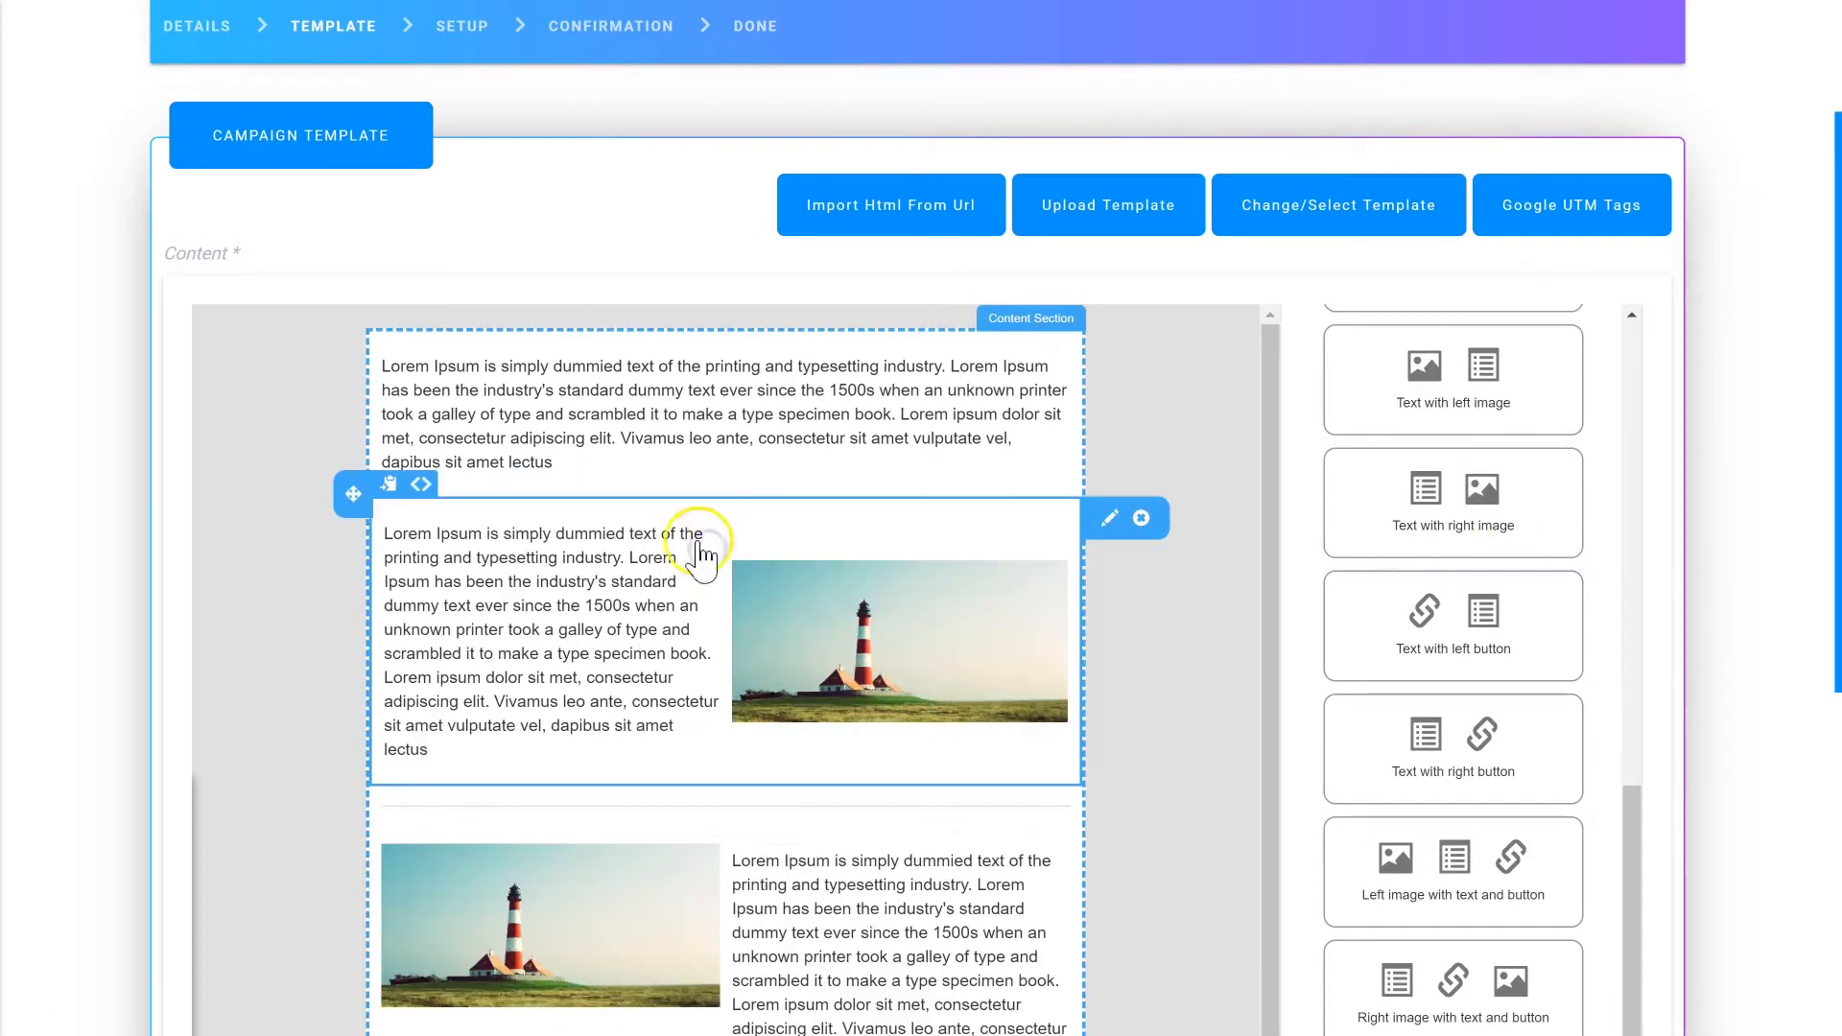
double_click(656, 561)
left_click_drag(611, 602, 523, 586)
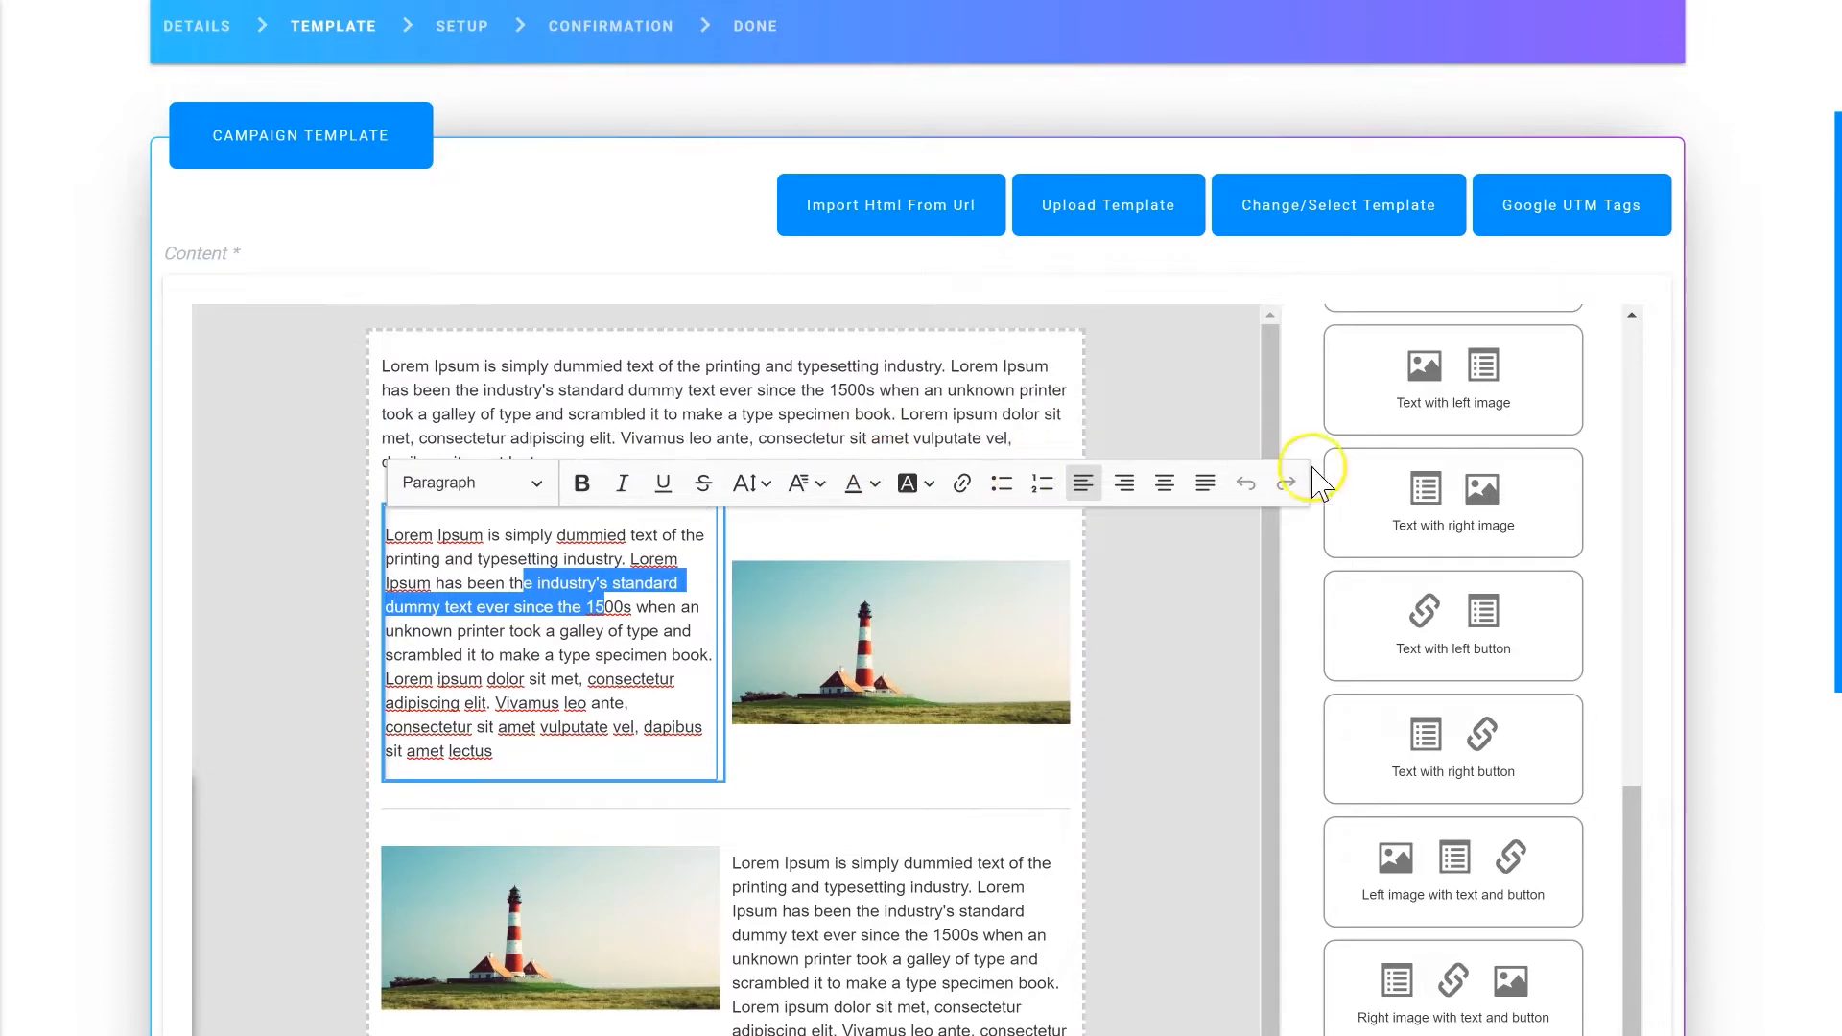
left_click(888, 575)
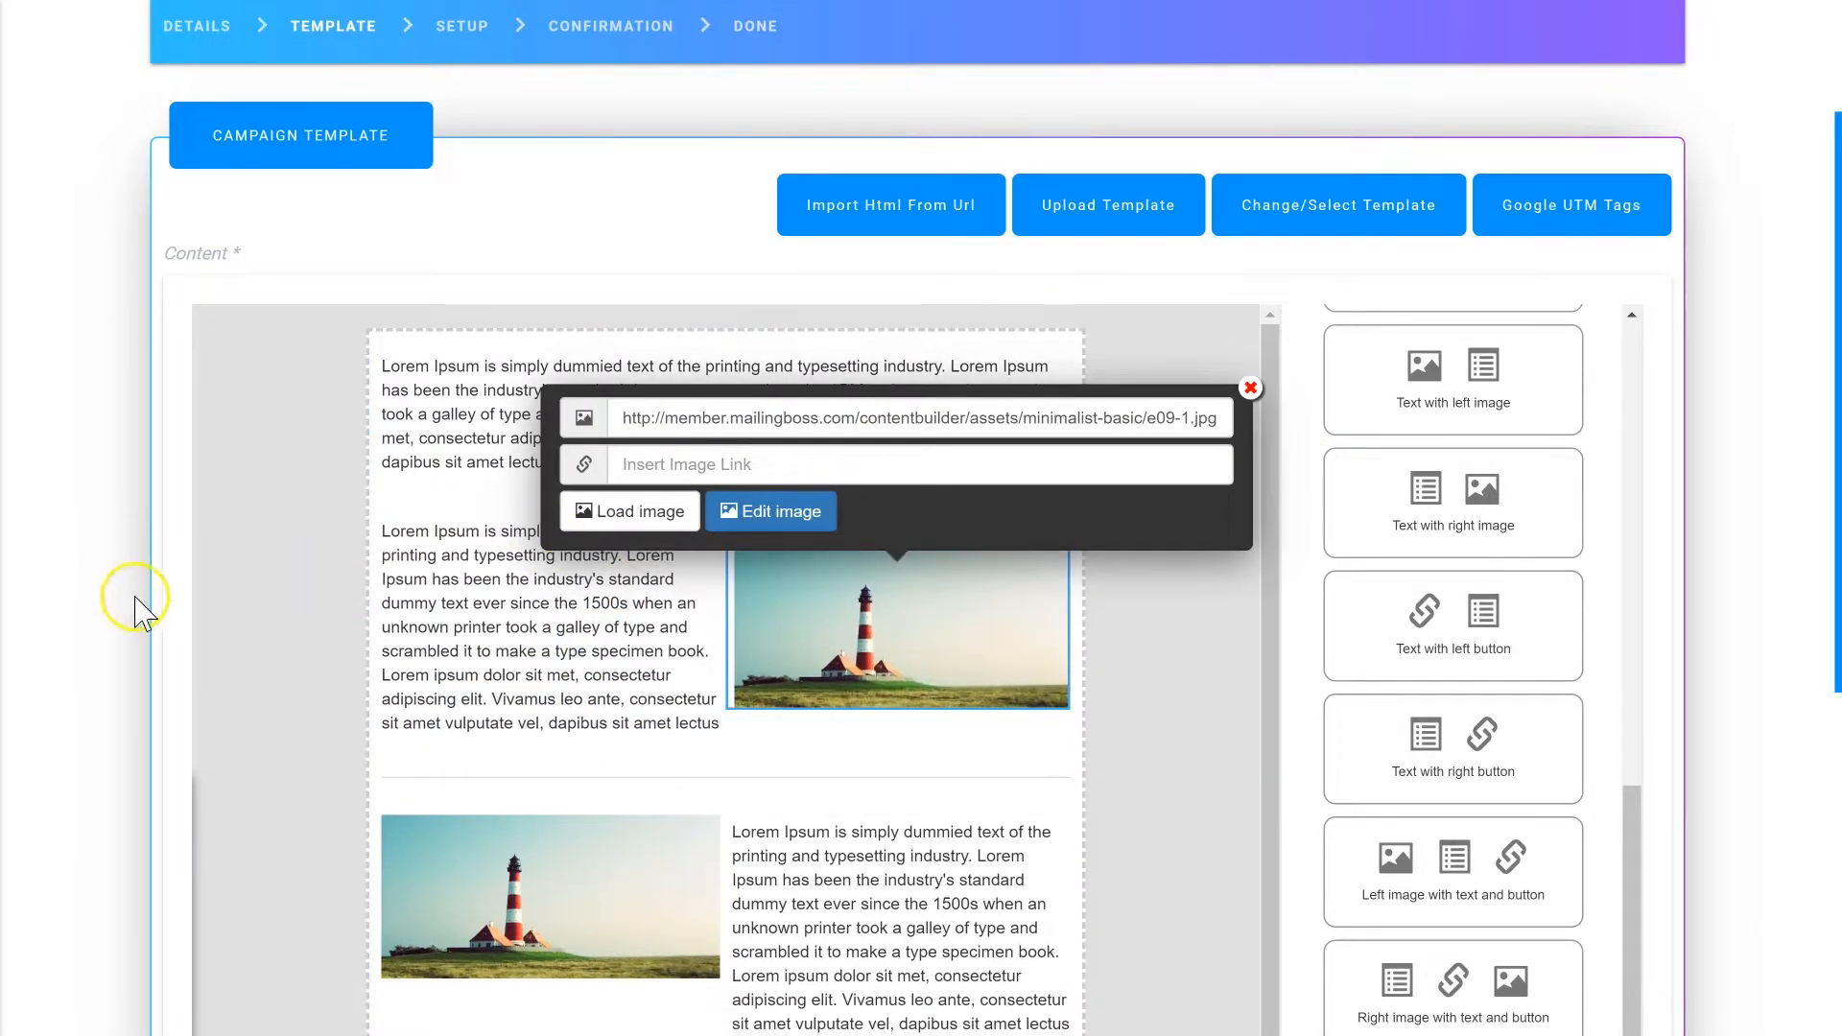
left_click(274, 585)
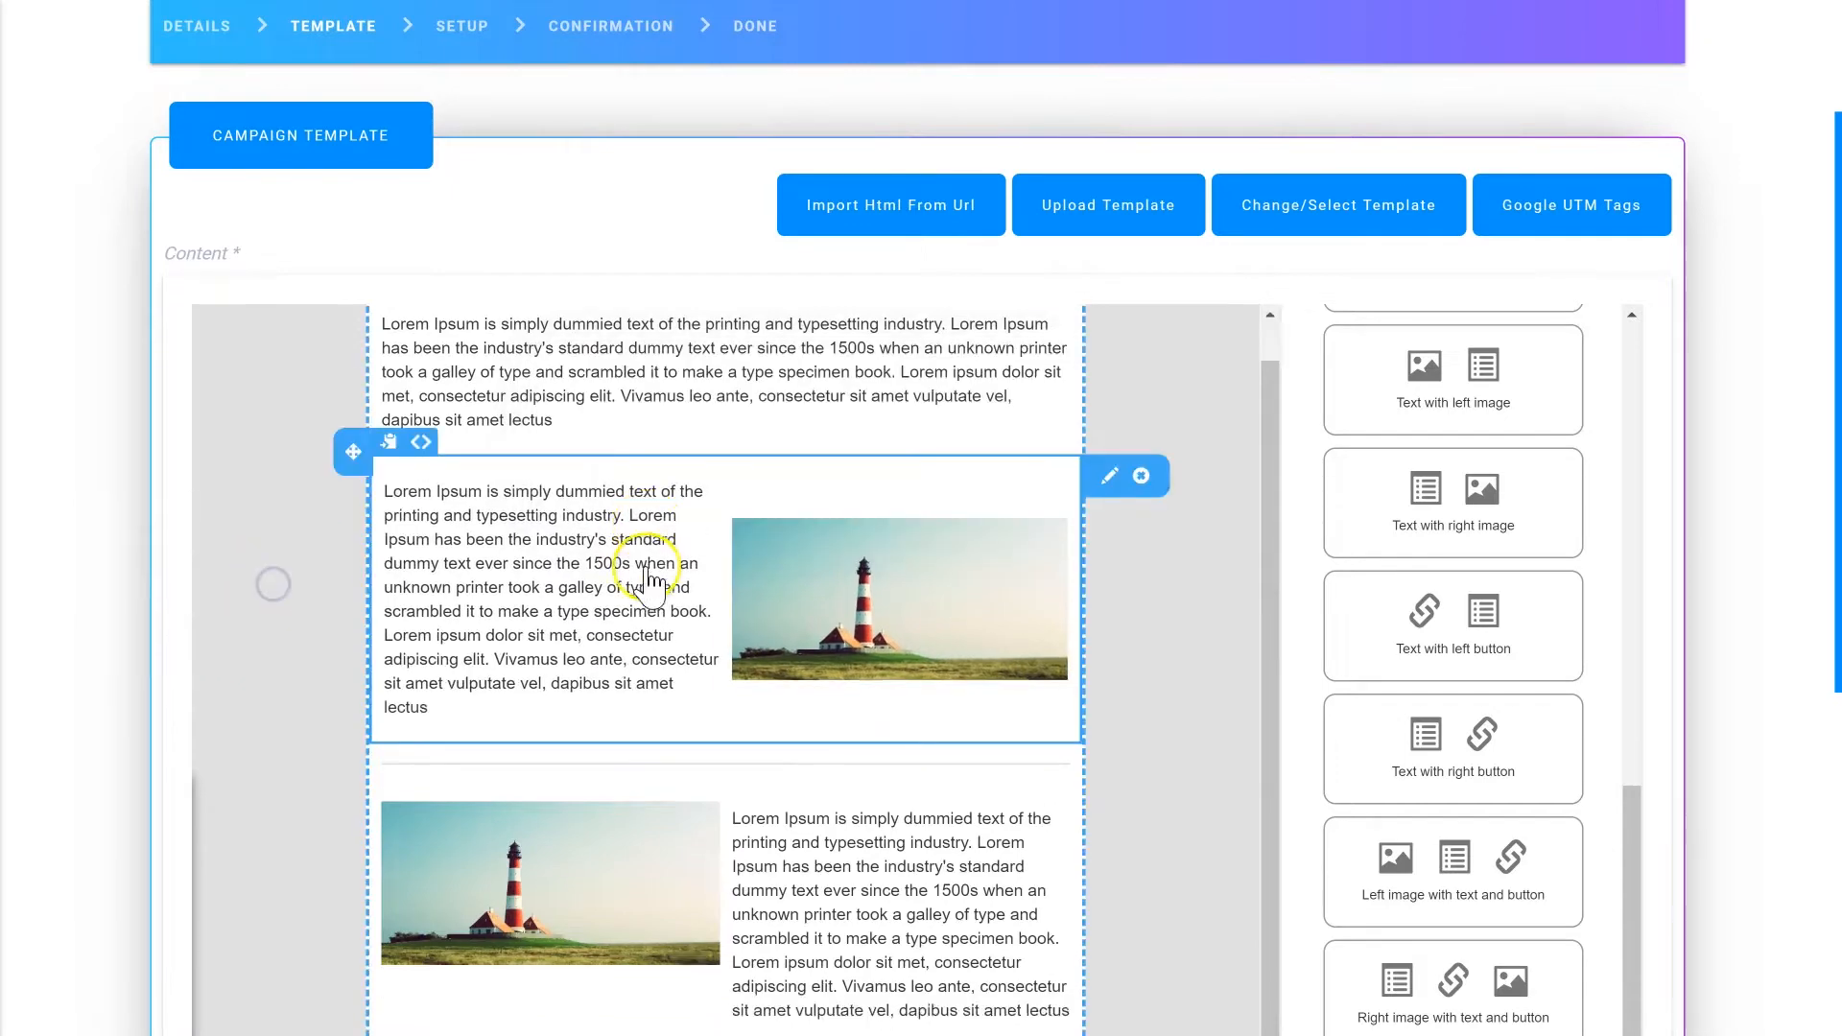
Step: Open the email template's settings and look through the background and font color options for layout and content
scroll(412, 587, "down", 7)
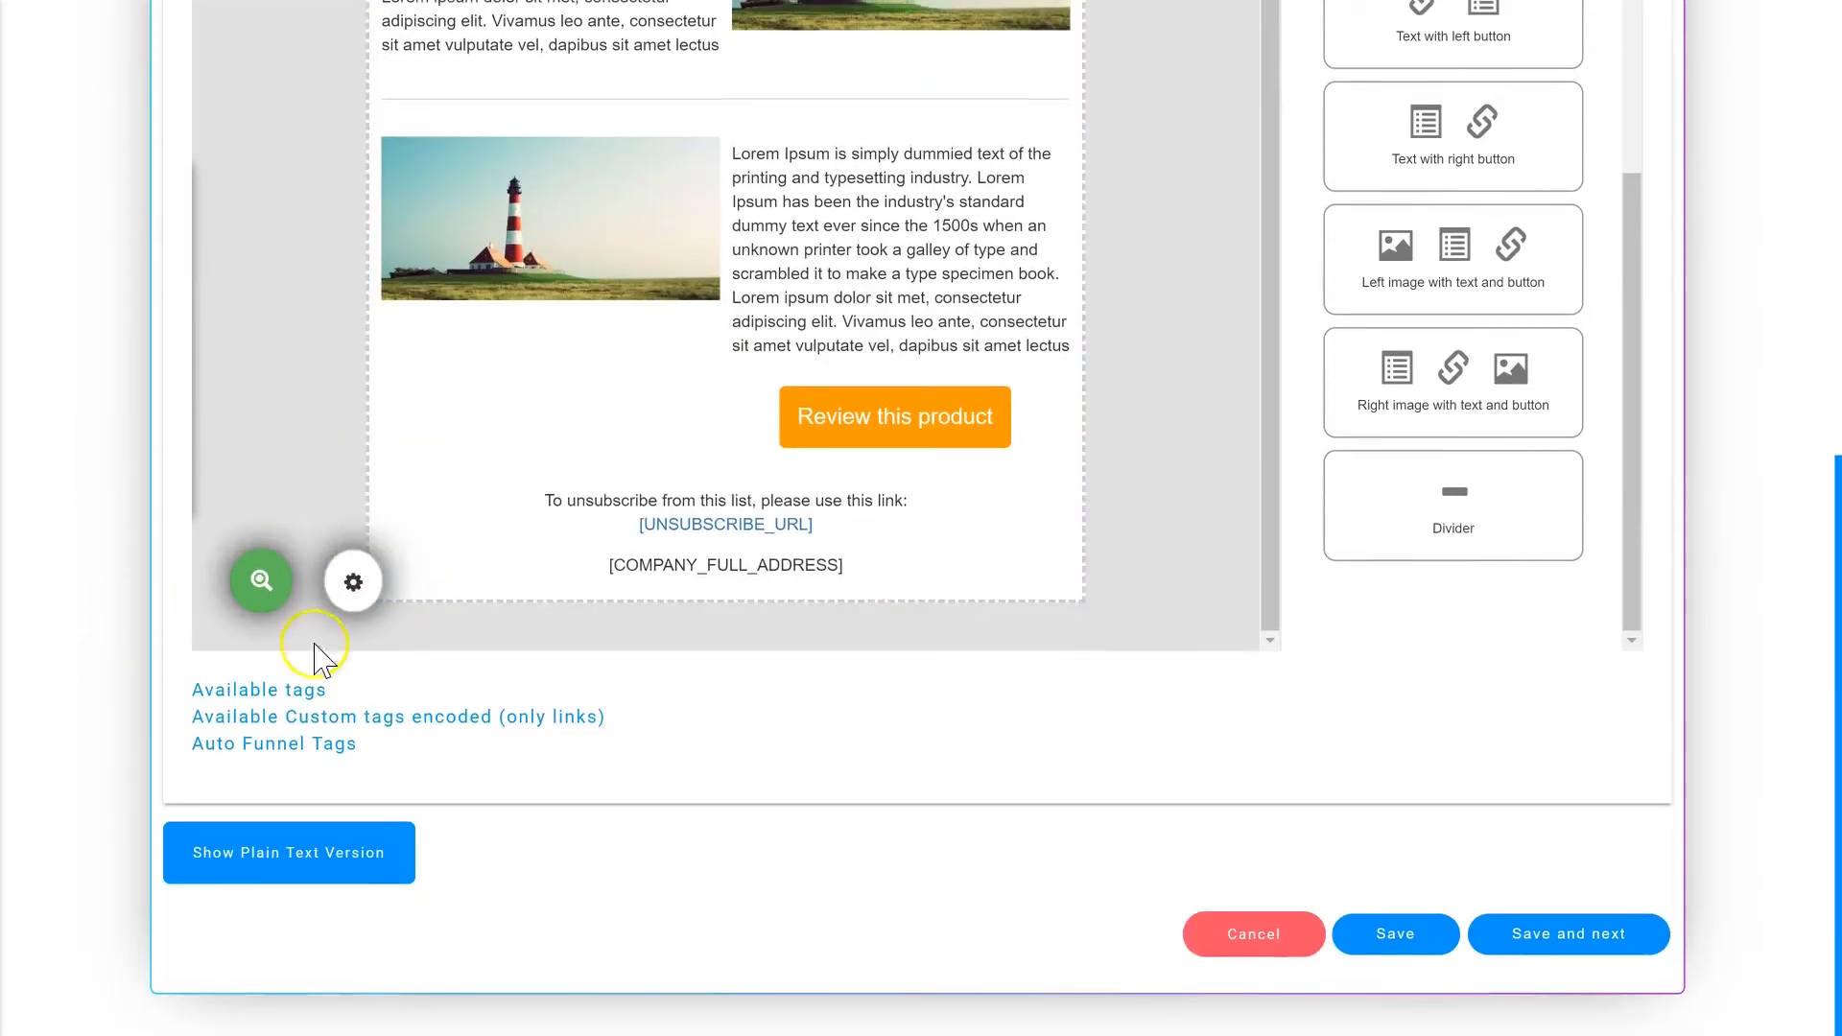
left_click(358, 580)
scroll(358, 422, "up", 3)
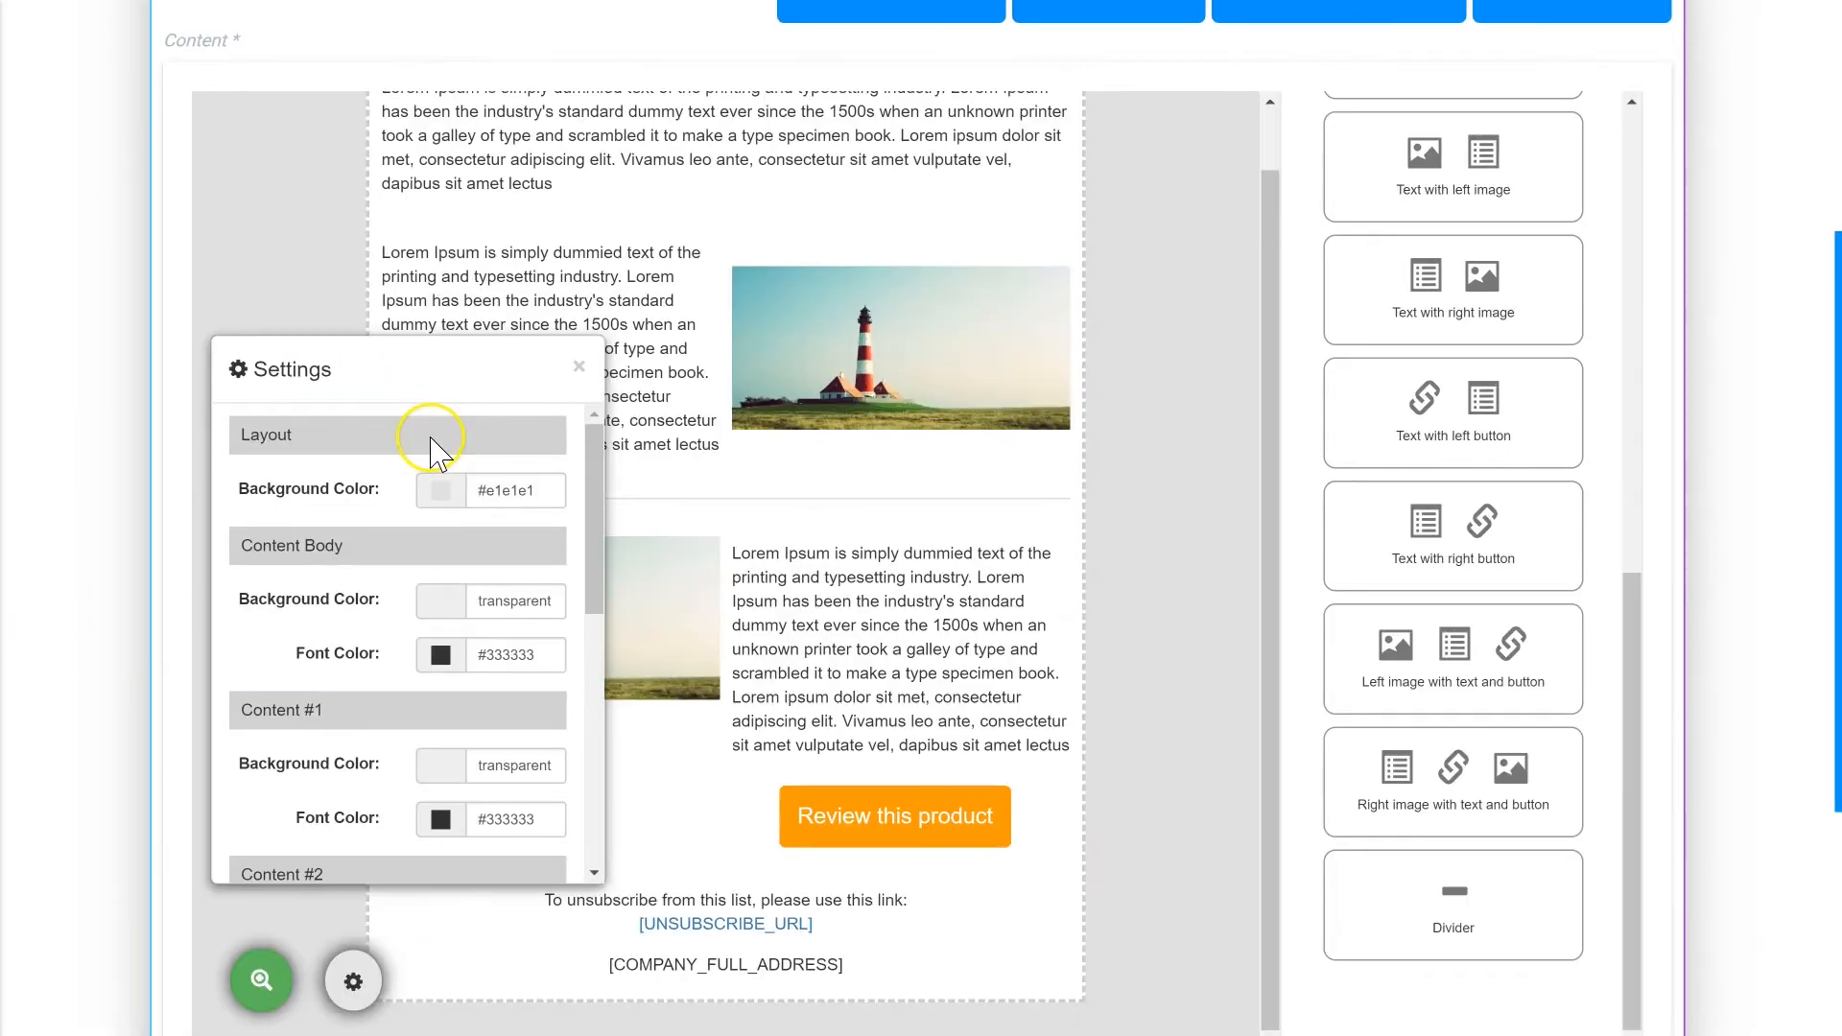
scroll(363, 739, "down", 1)
scroll(358, 739, "down", 1)
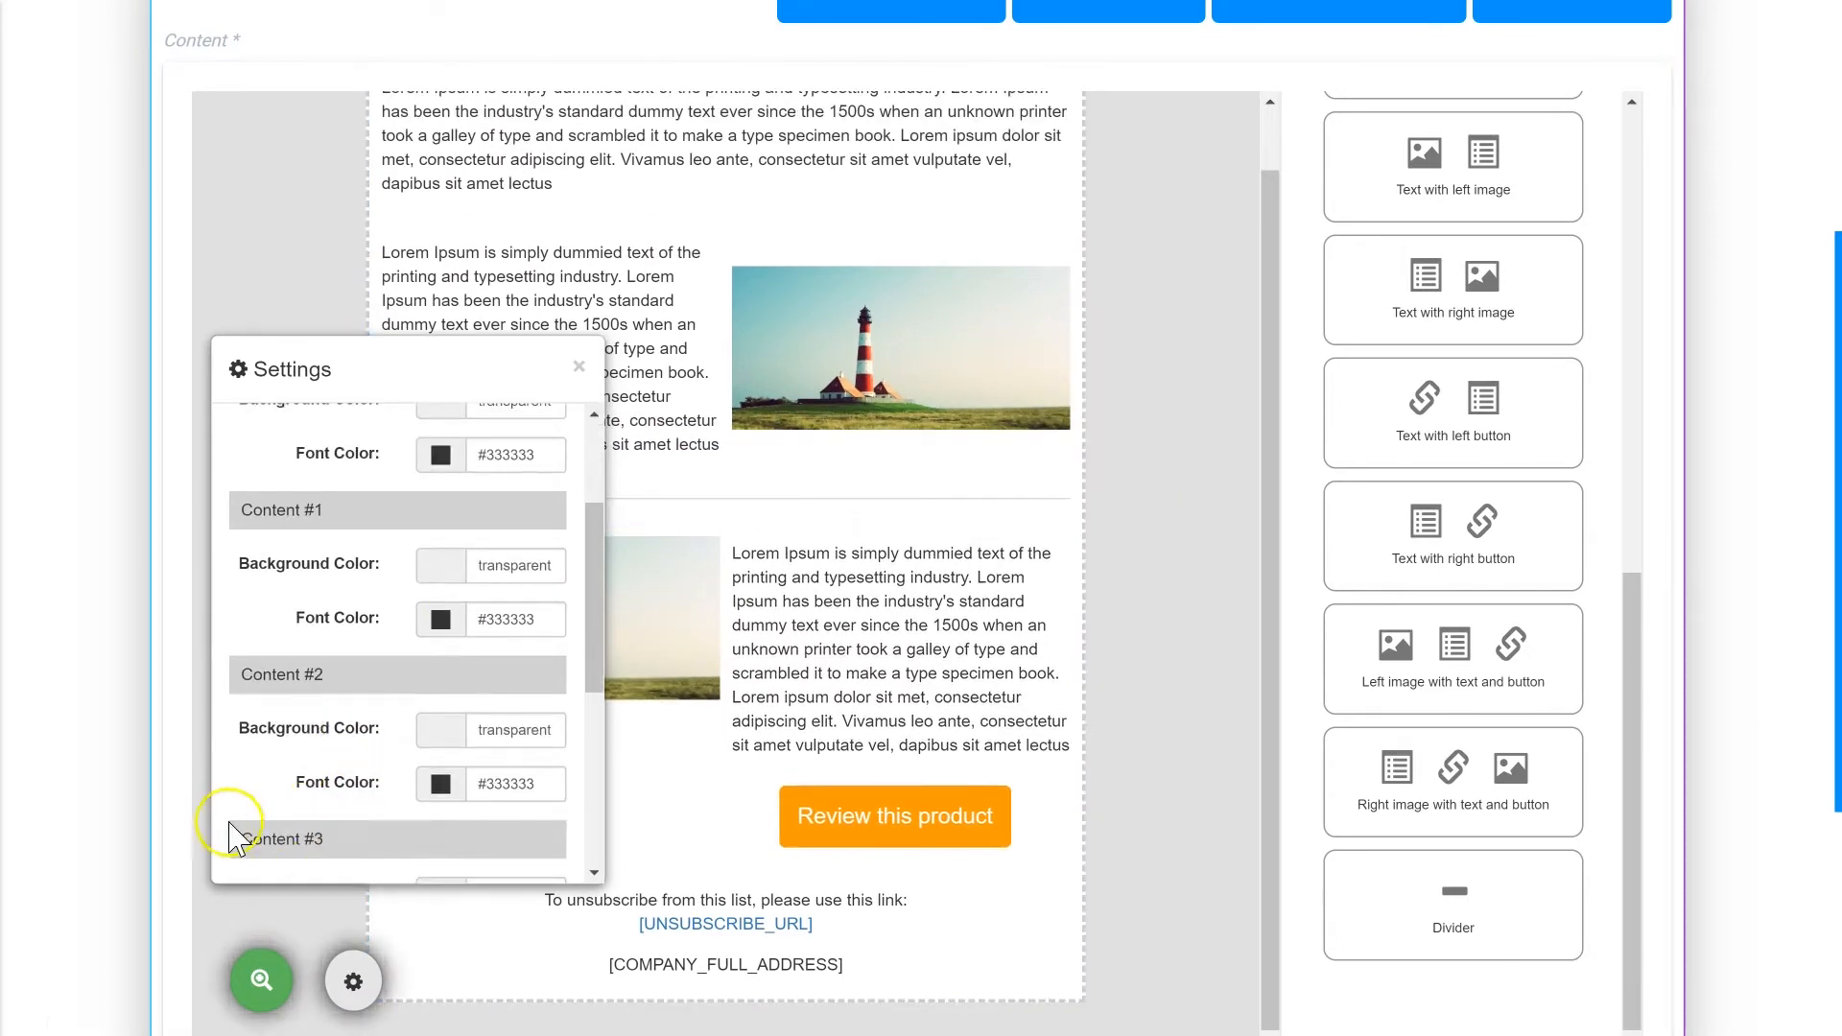
scroll(141, 829, "down", 1)
Step: Preview the email template and look through its full layout
left_click(260, 880)
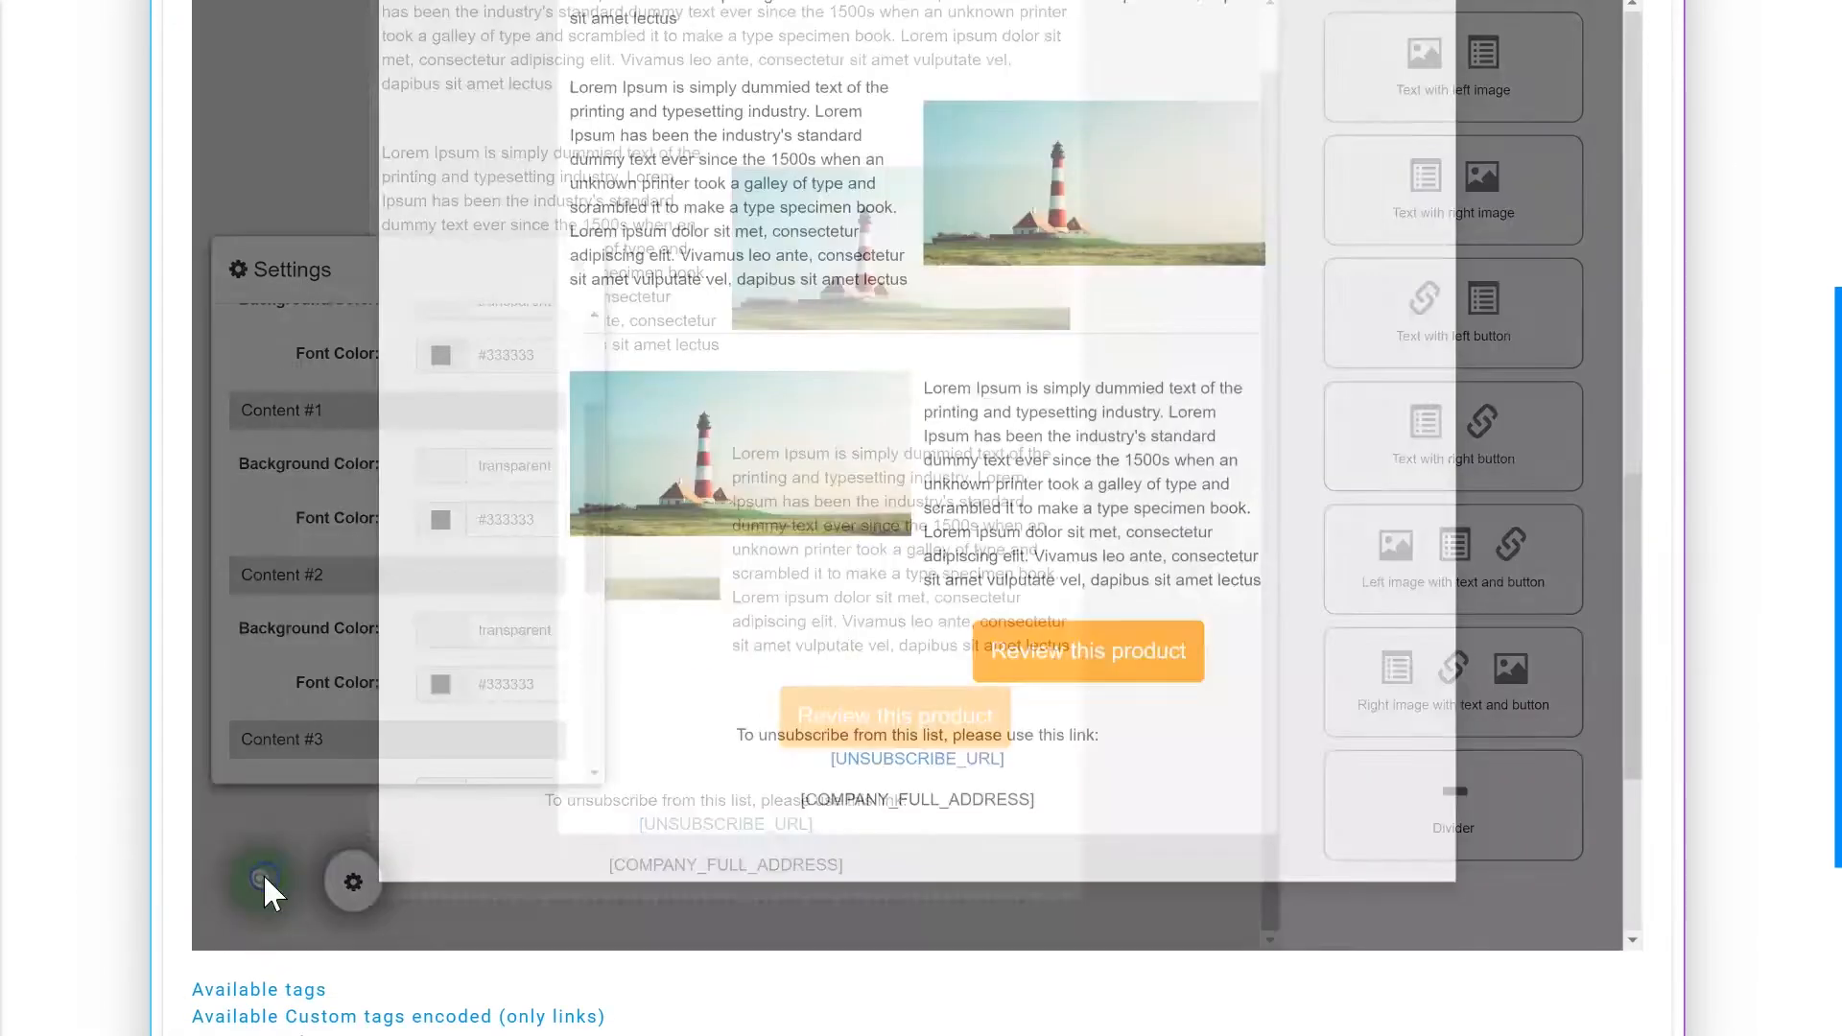
scroll(737, 655, "up", 5)
scroll(737, 655, "down", 1)
scroll(715, 671, "down", 8)
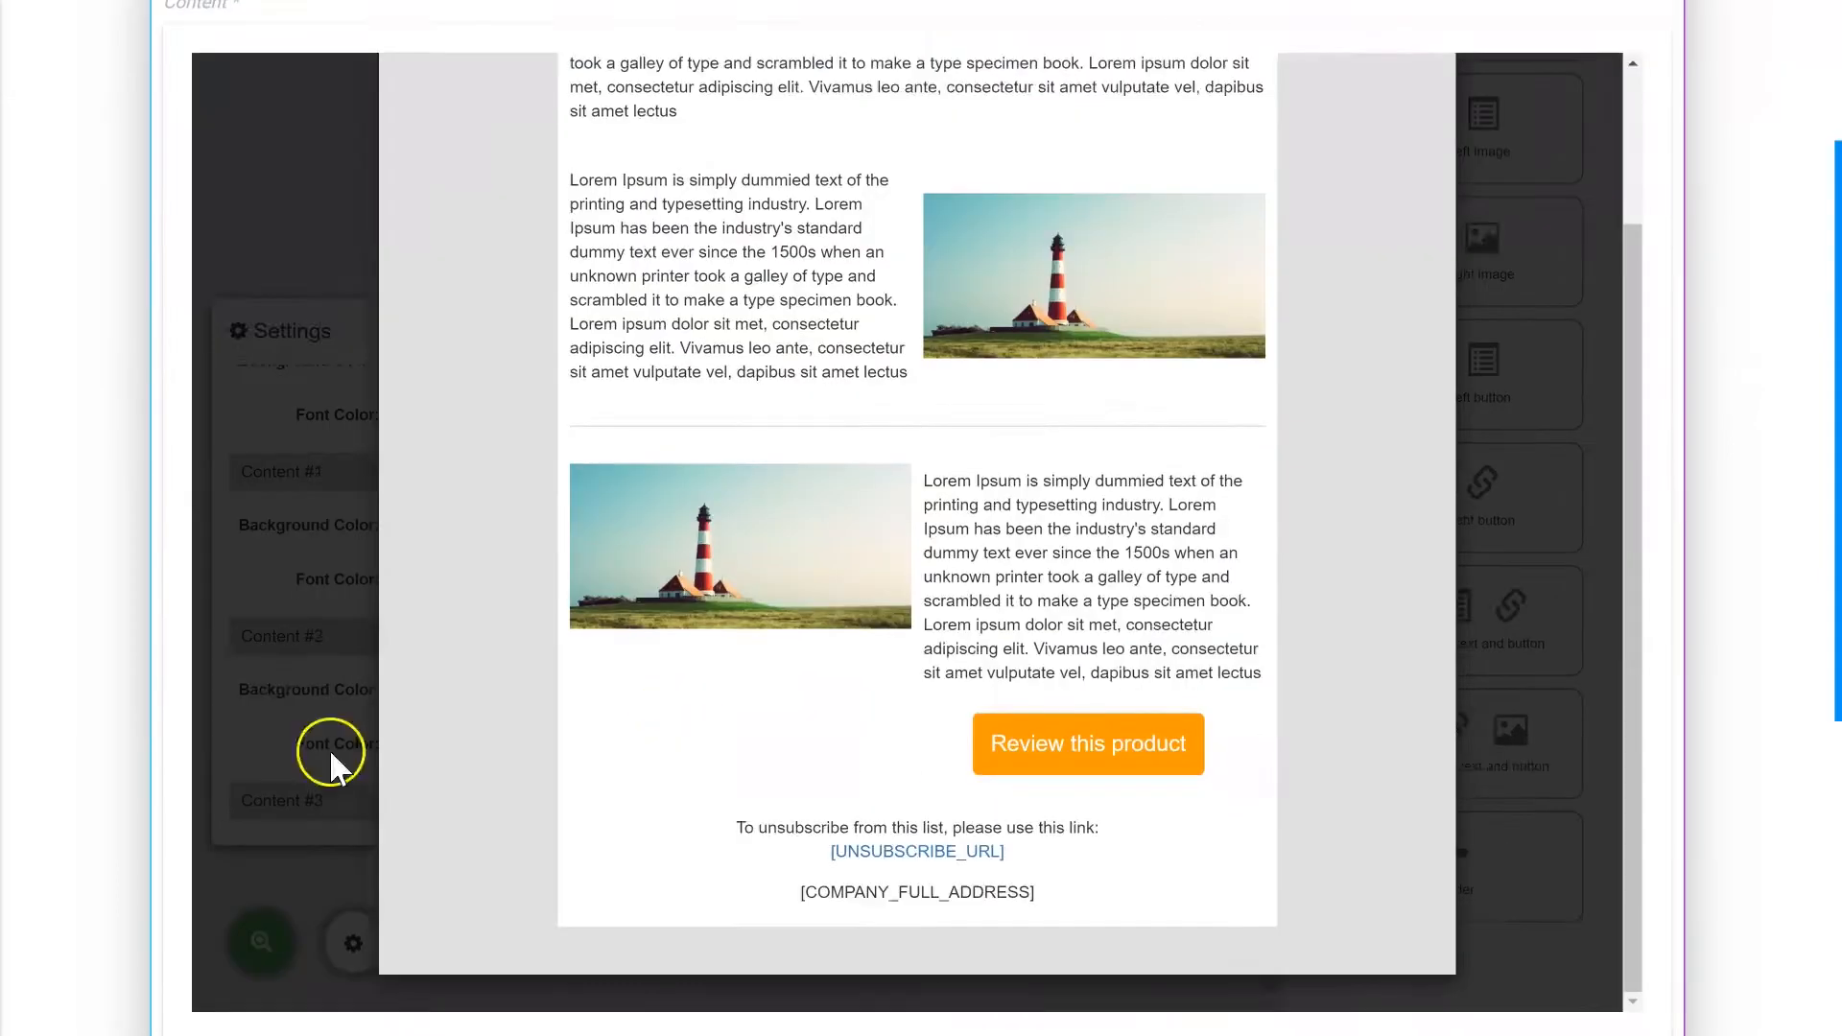
scroll(715, 296, "up", 2)
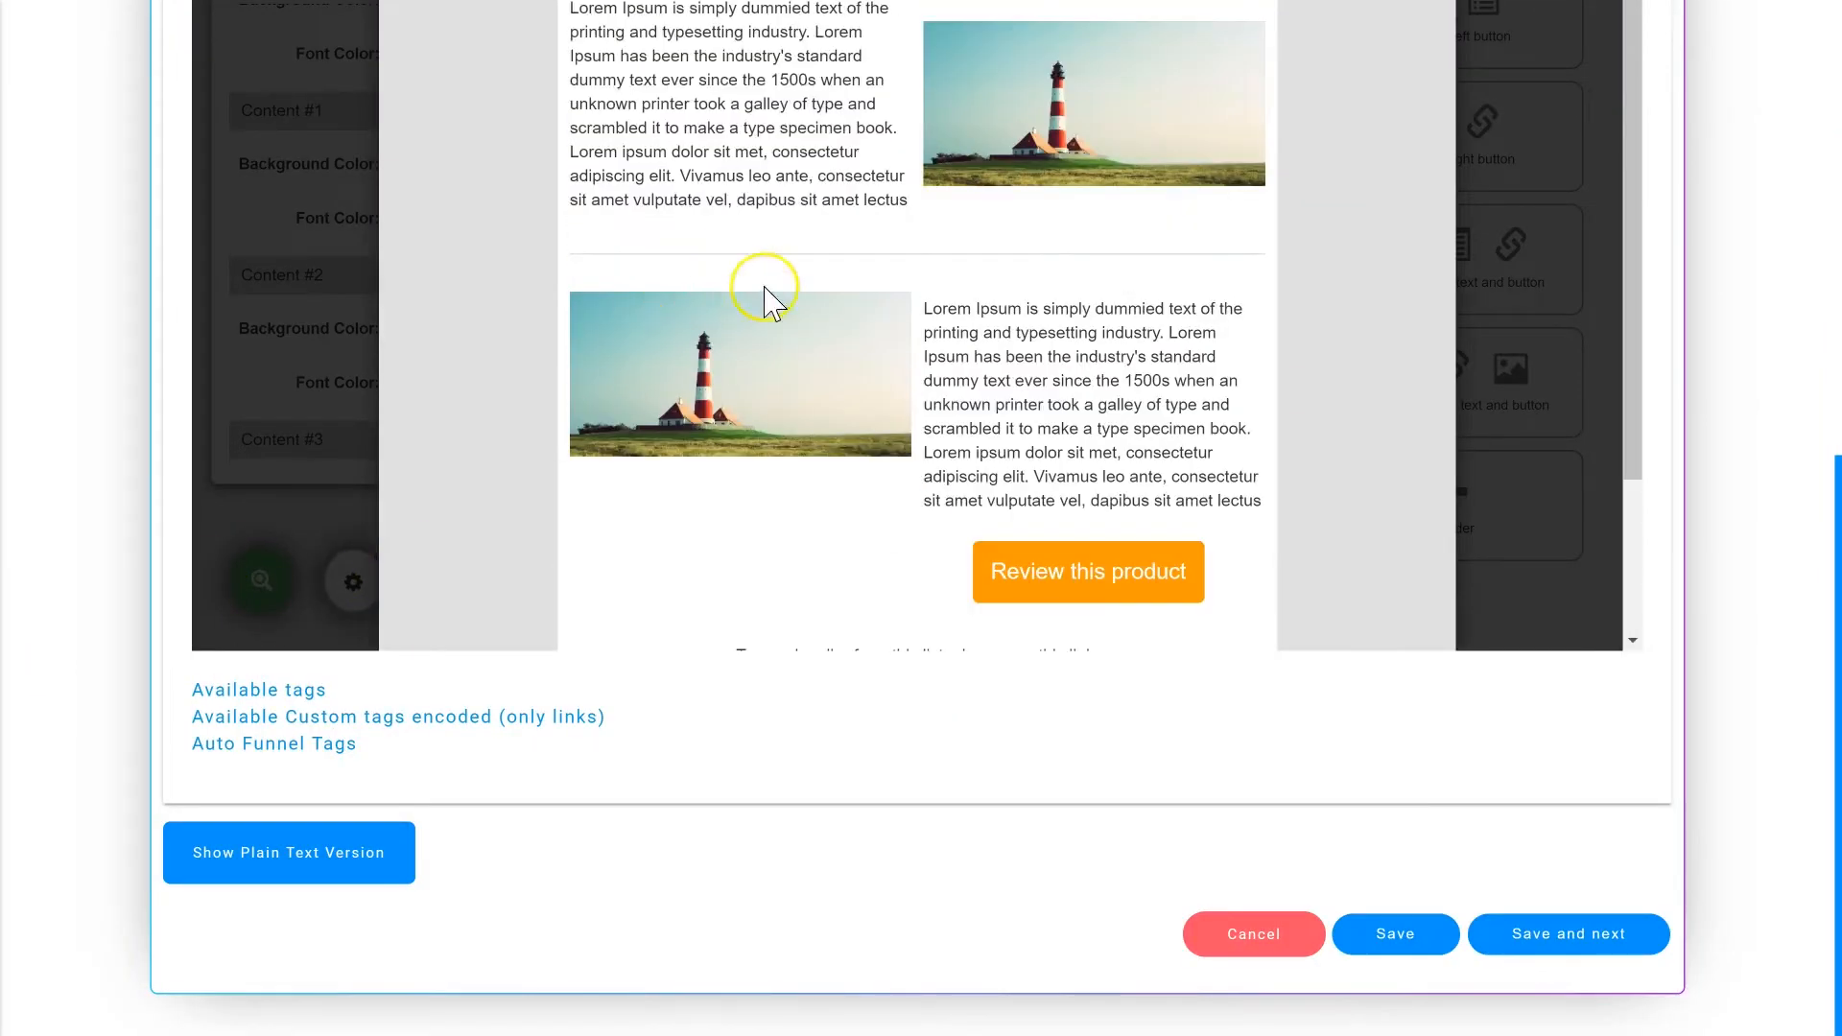
scroll(1102, 263, "up", 8)
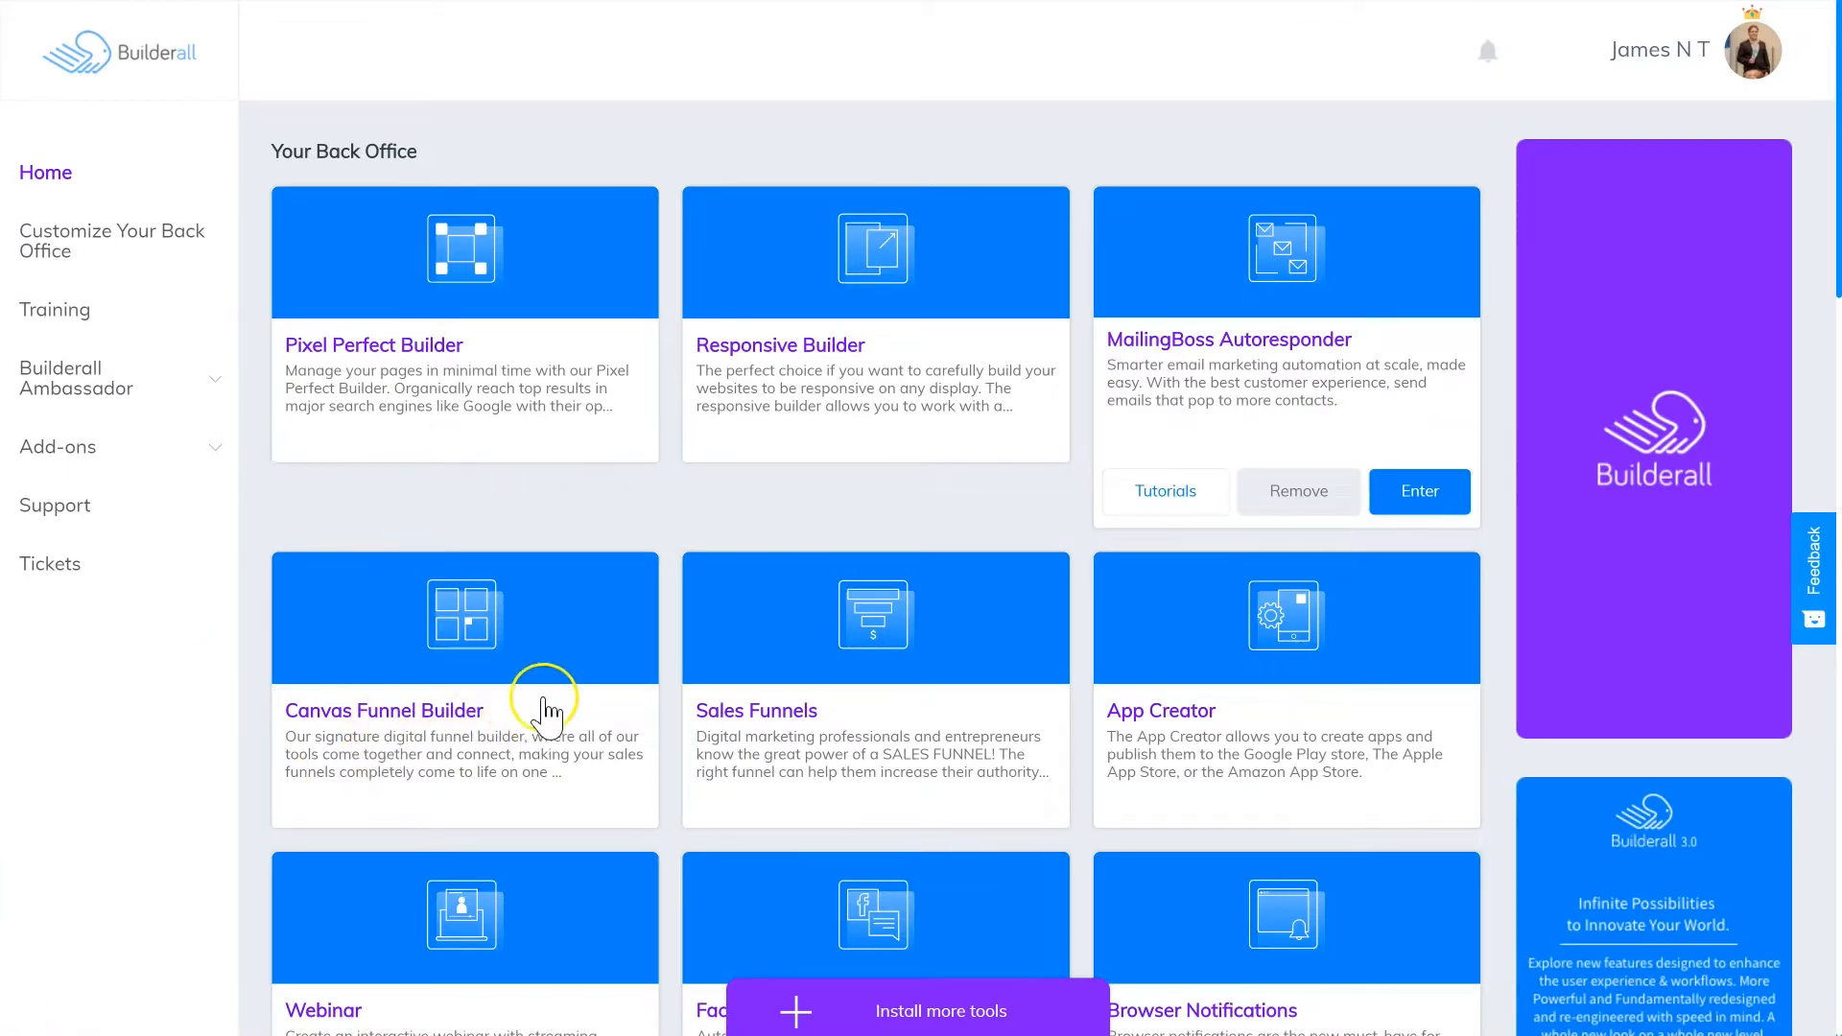
Step: Enter the Canvas Funnel Builder from the back office and start a funnel with "new tutorial" as title and description
mouse_move(548, 705)
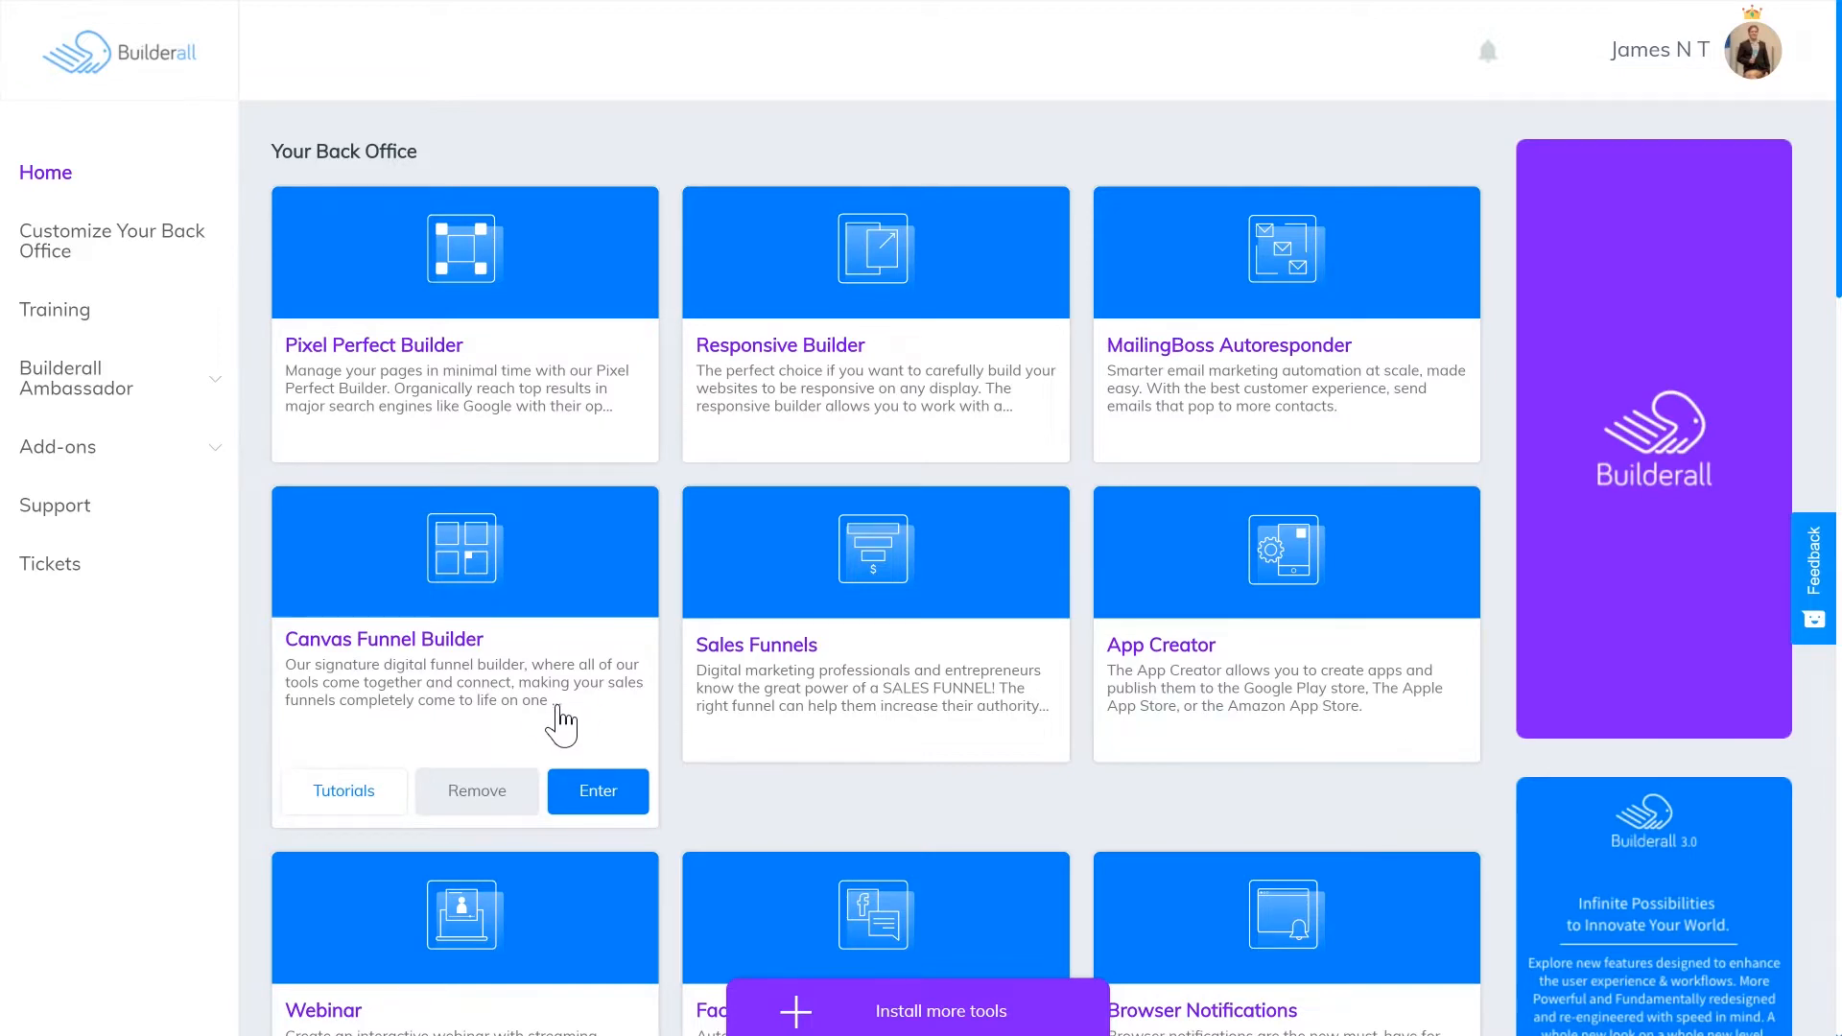
left_click(591, 802)
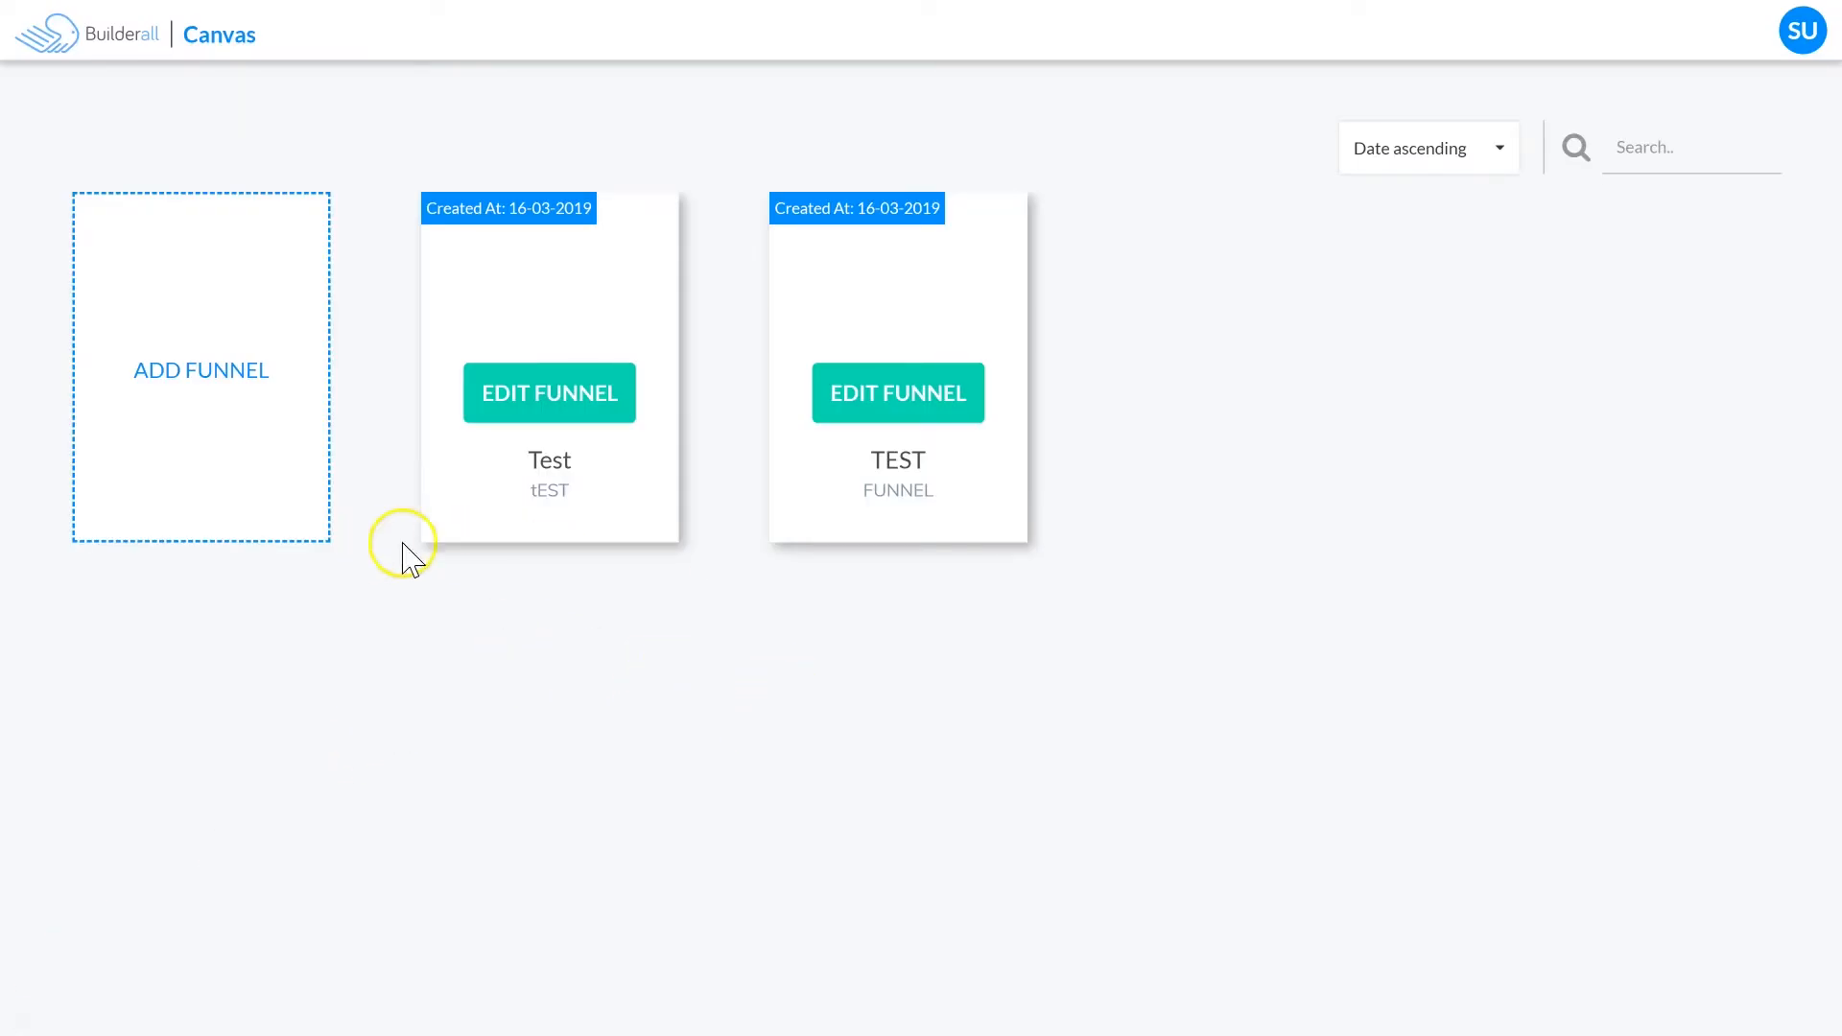
left_click(150, 310)
left_click(773, 479)
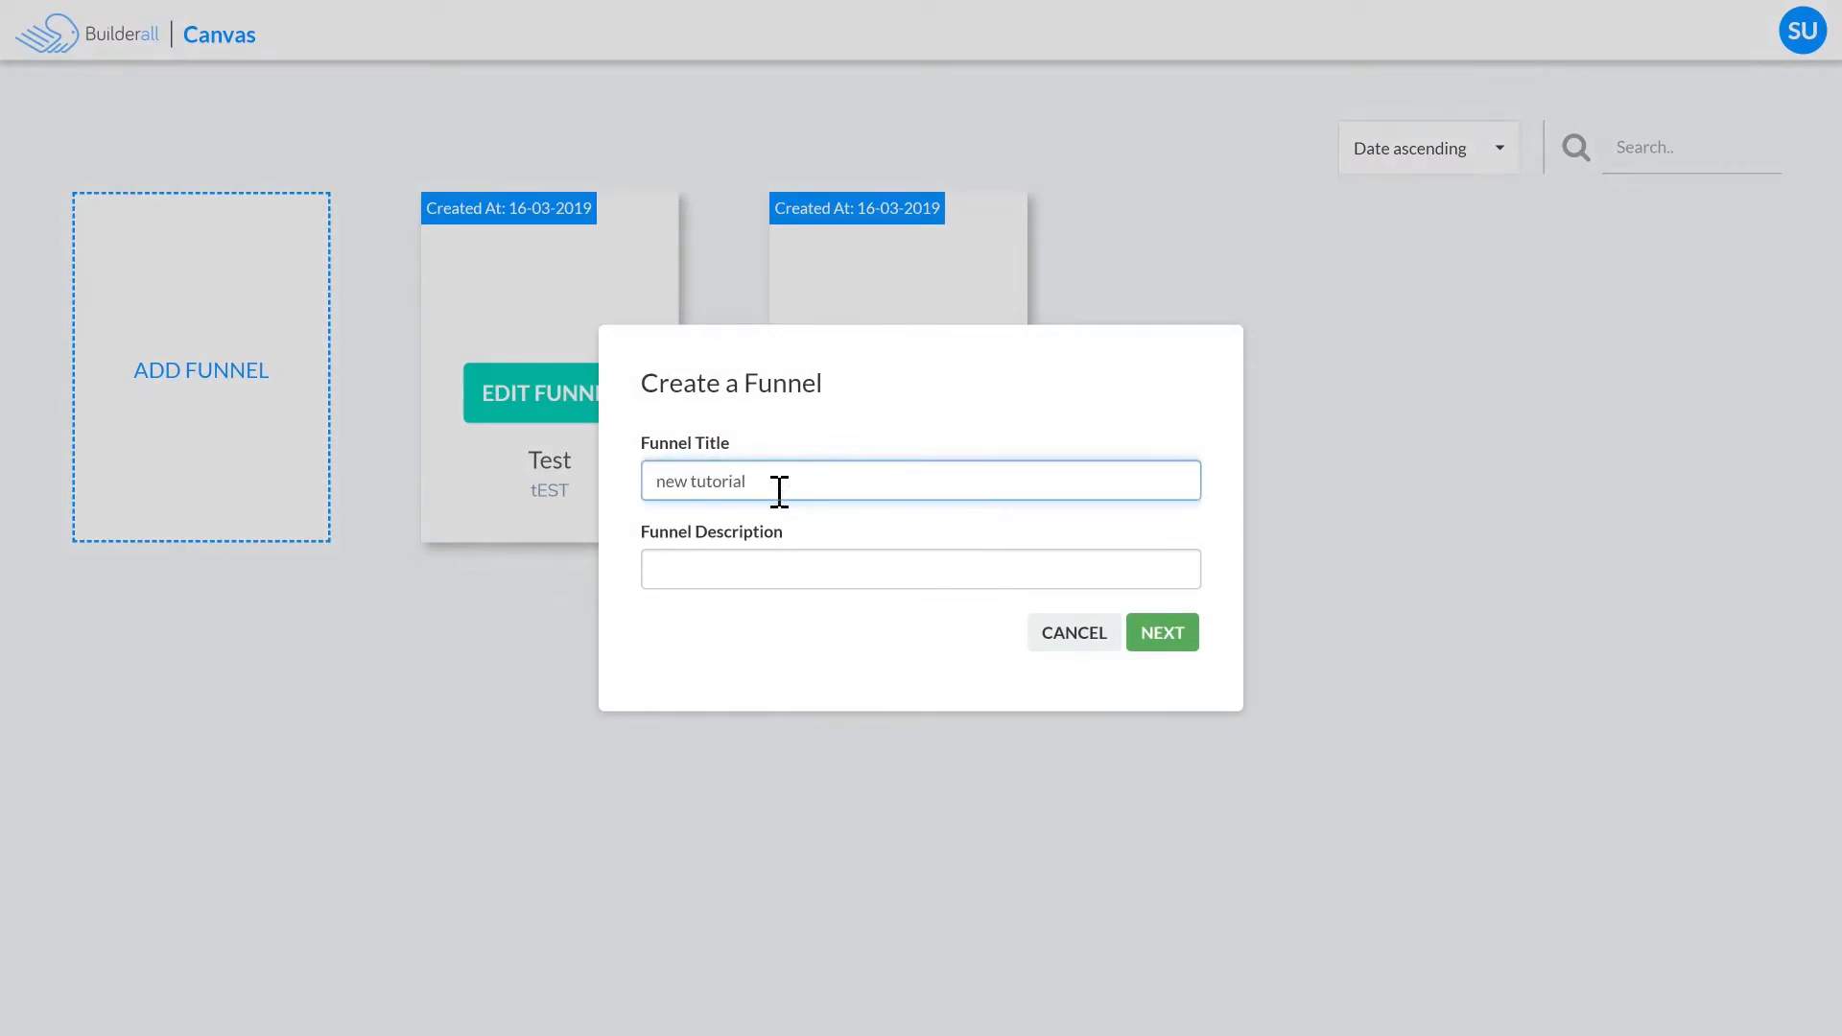
key("Tab")
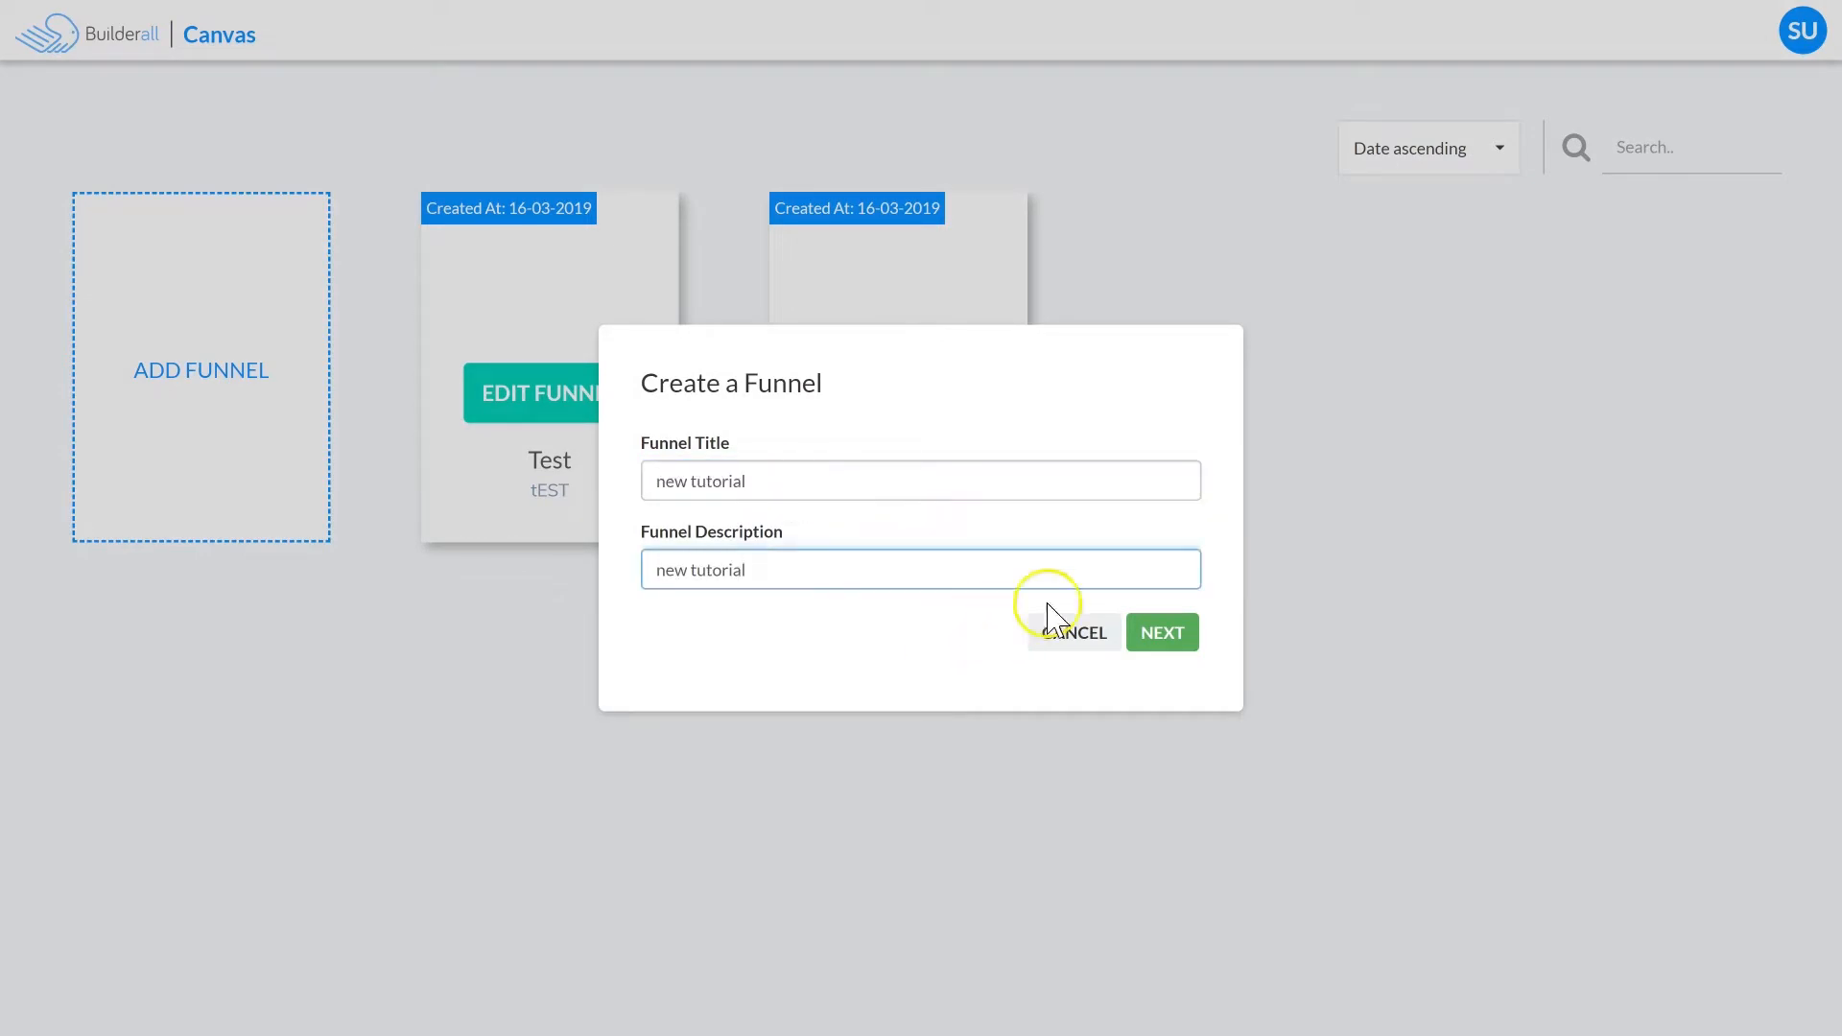
left_click(1166, 641)
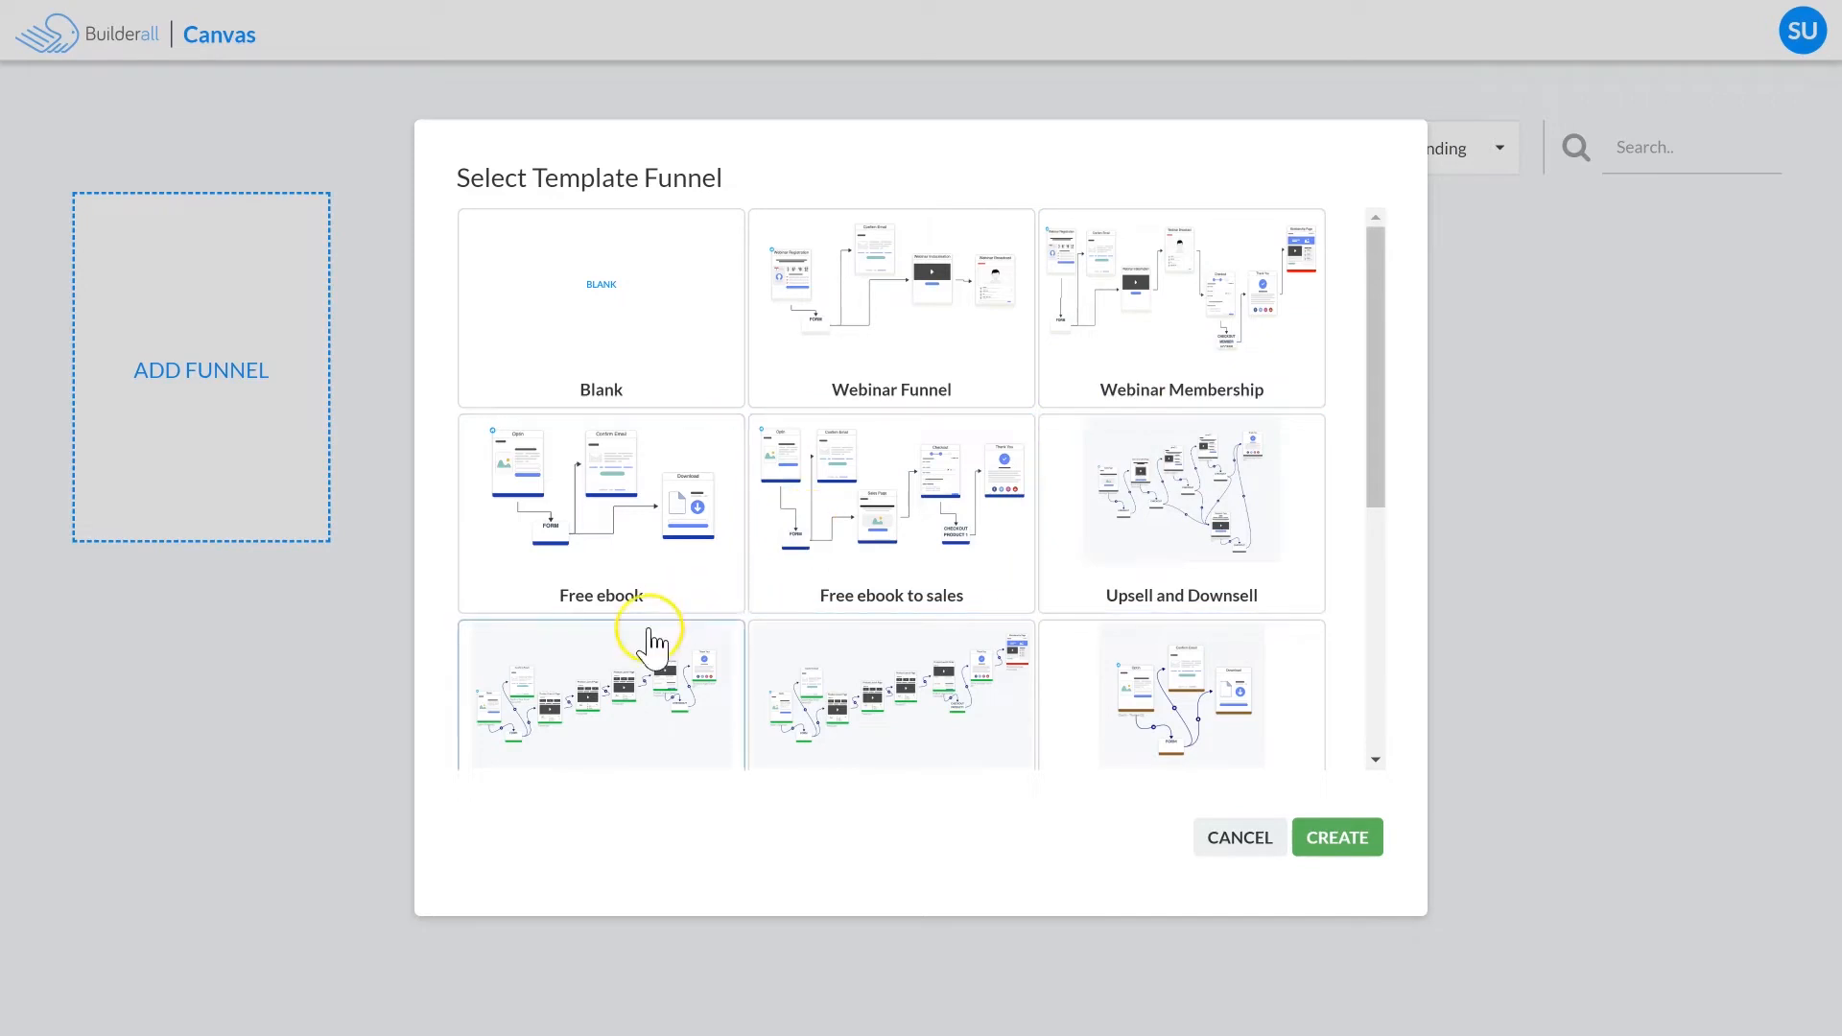
Step: Browse the funnel templates and create the funnel from the "Tripwire + membership" template
scroll(957, 480, "down", 5)
scroll(962, 586, "up", 1)
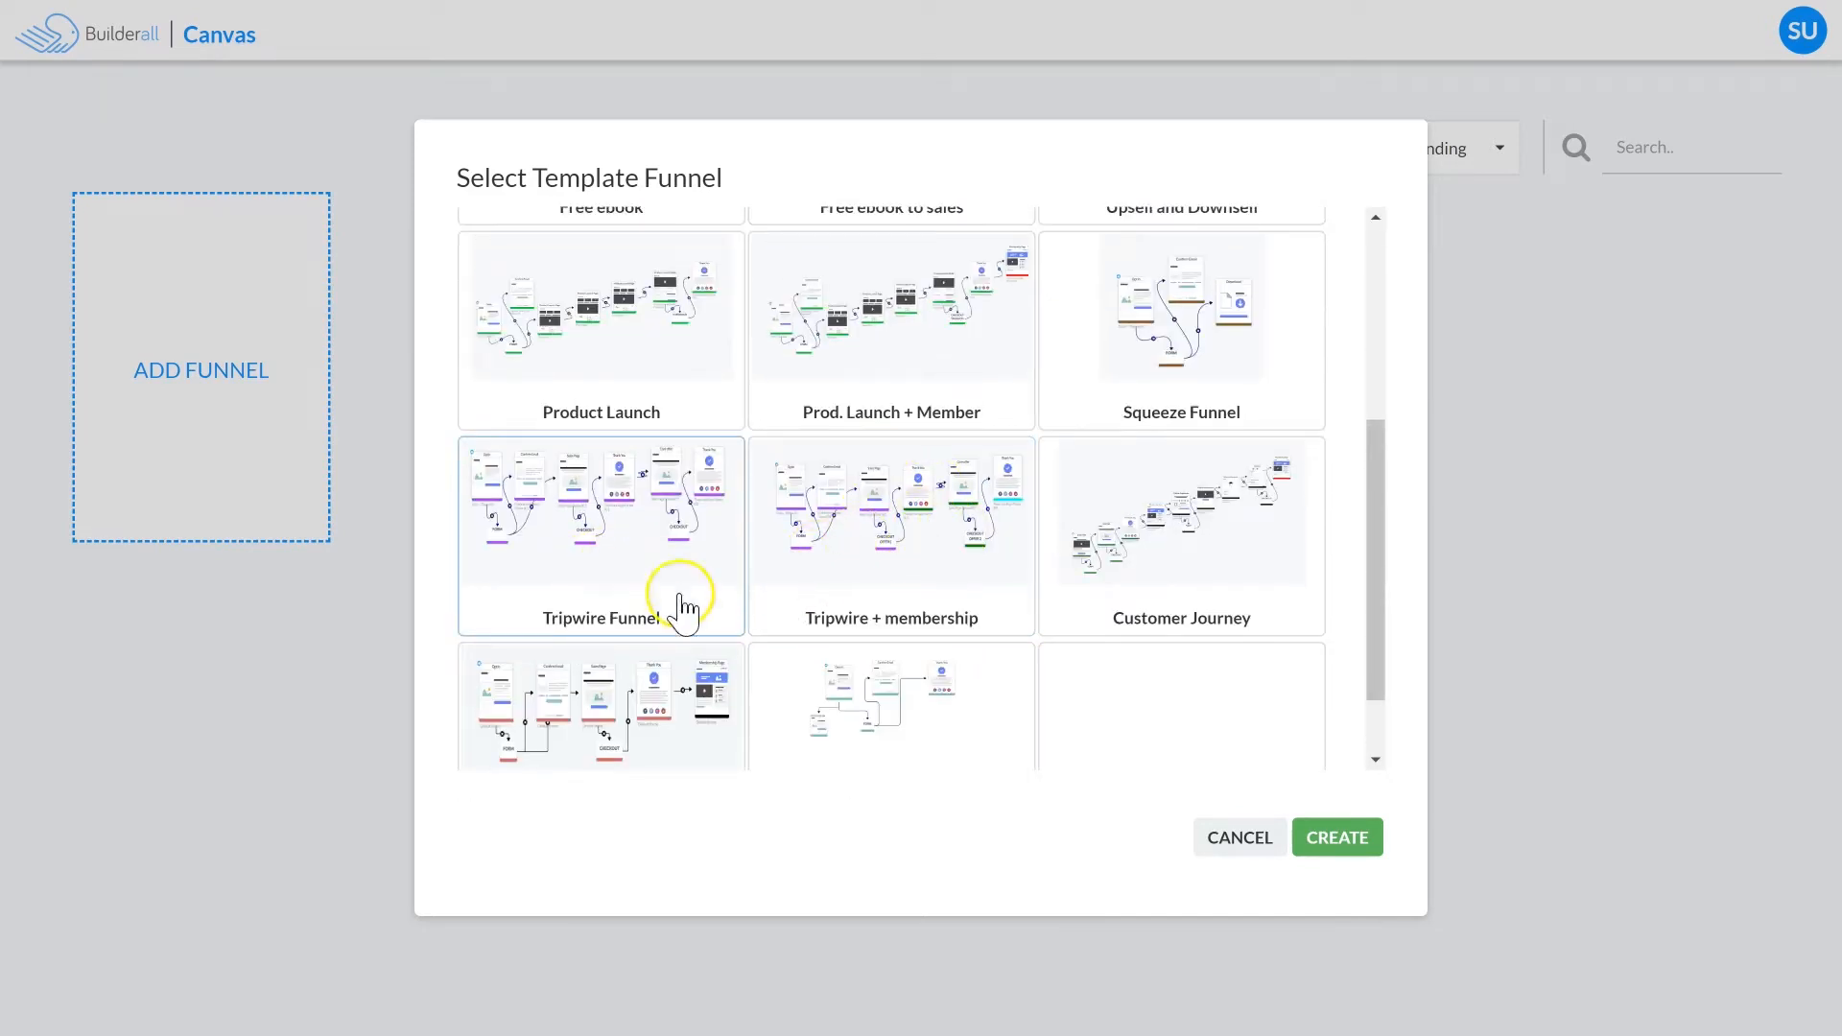
scroll(679, 585, "up", 4)
scroll(1061, 498, "down", 4)
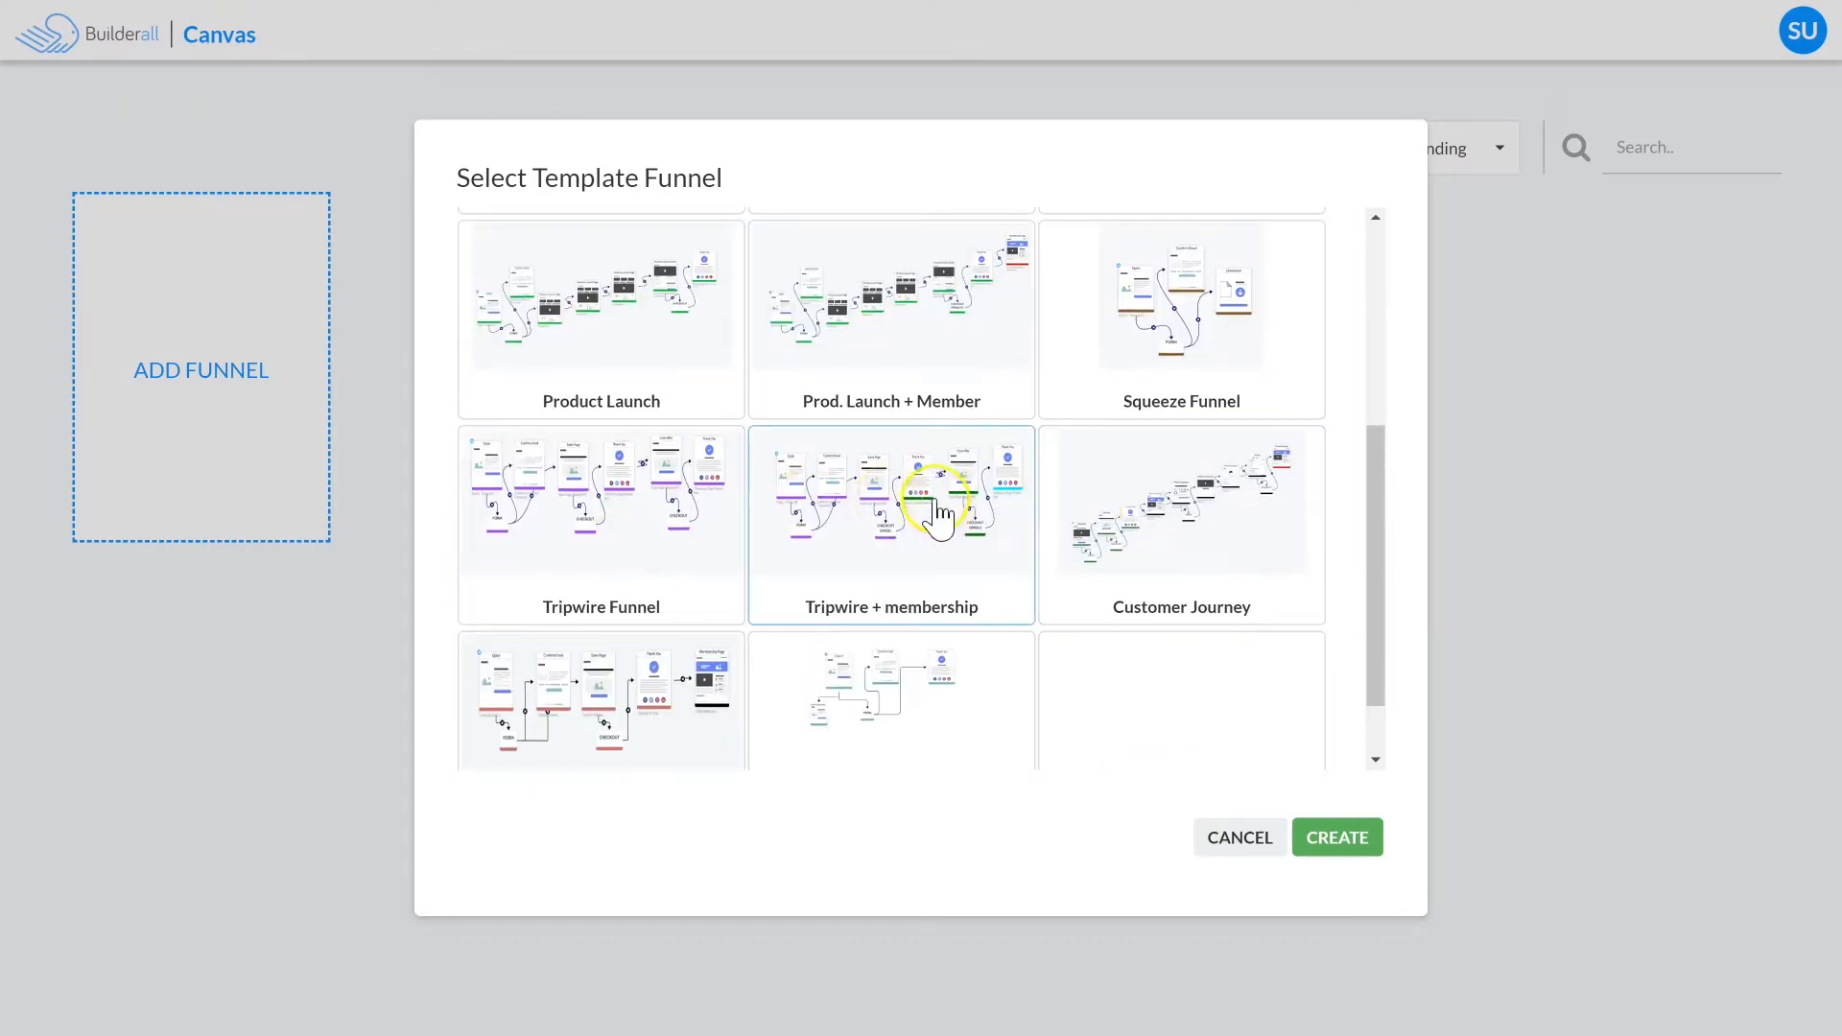
left_click(890, 514)
left_click(1321, 840)
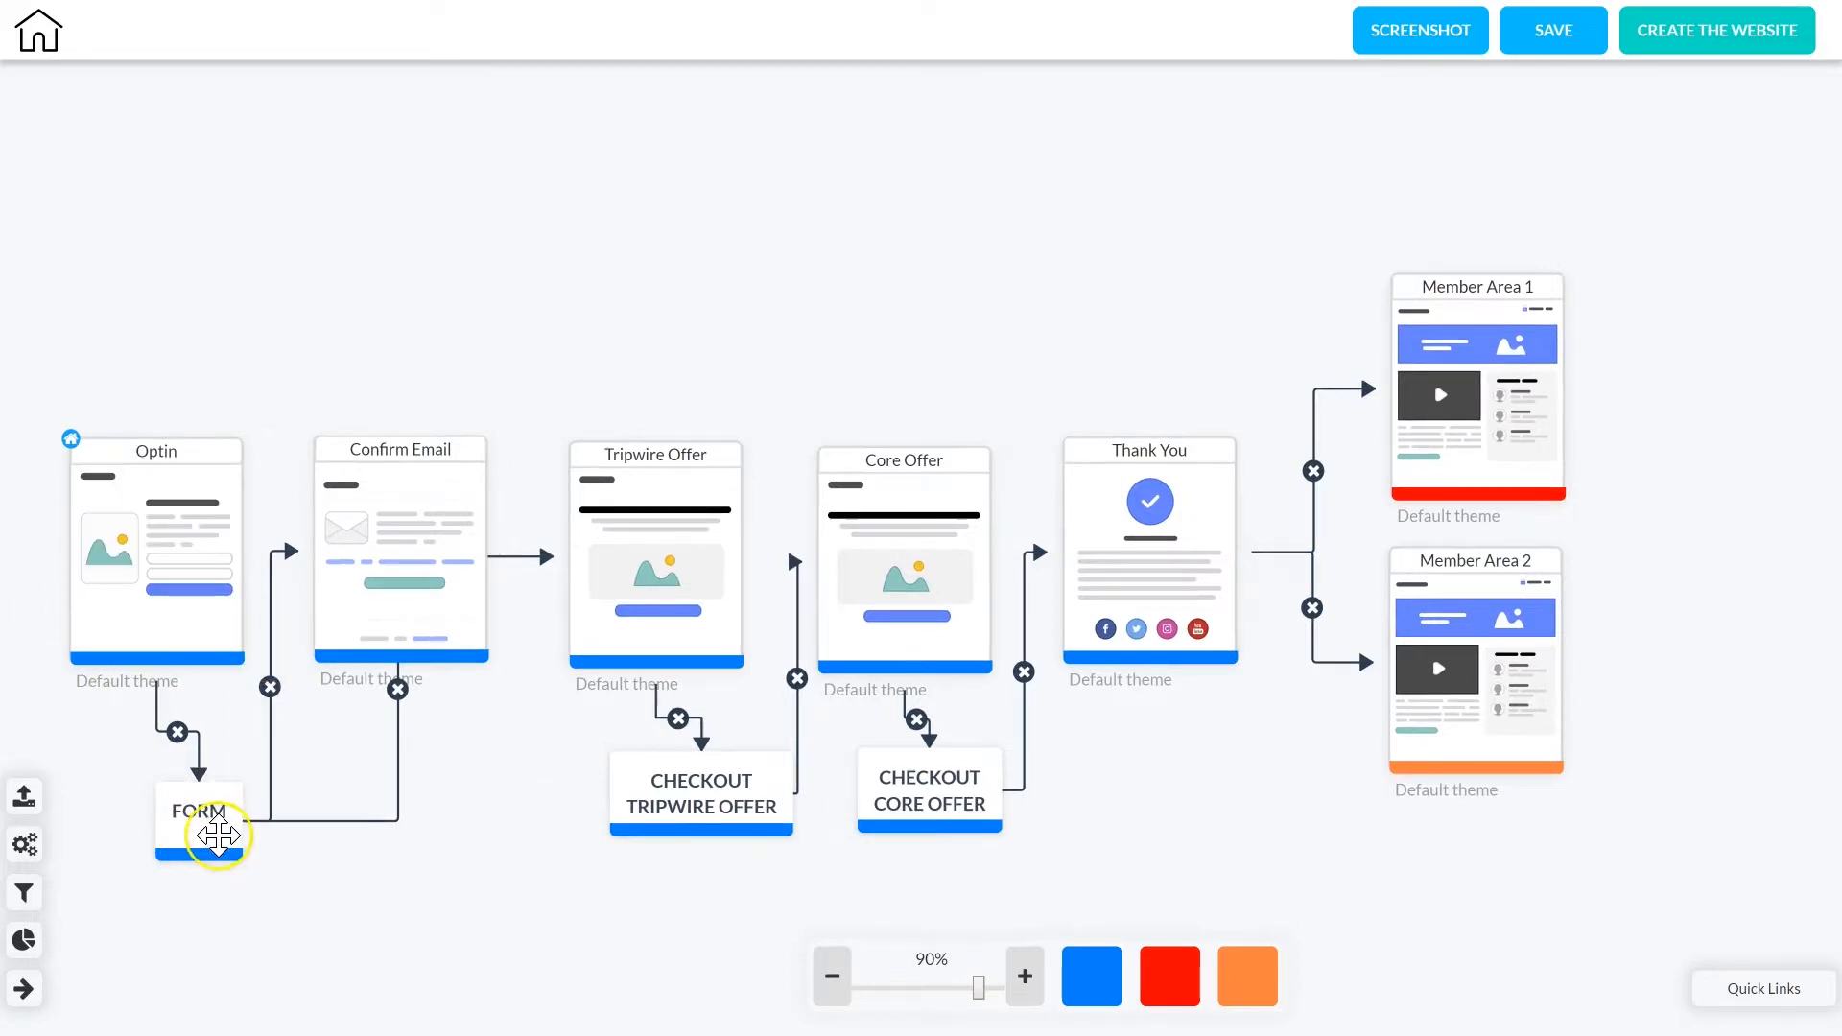
Step: Examine the funnel's page flow, including the Optin, Confirm Email, Tripwire Offer, Core Offer and Thank You pages
mouse_move(403, 618)
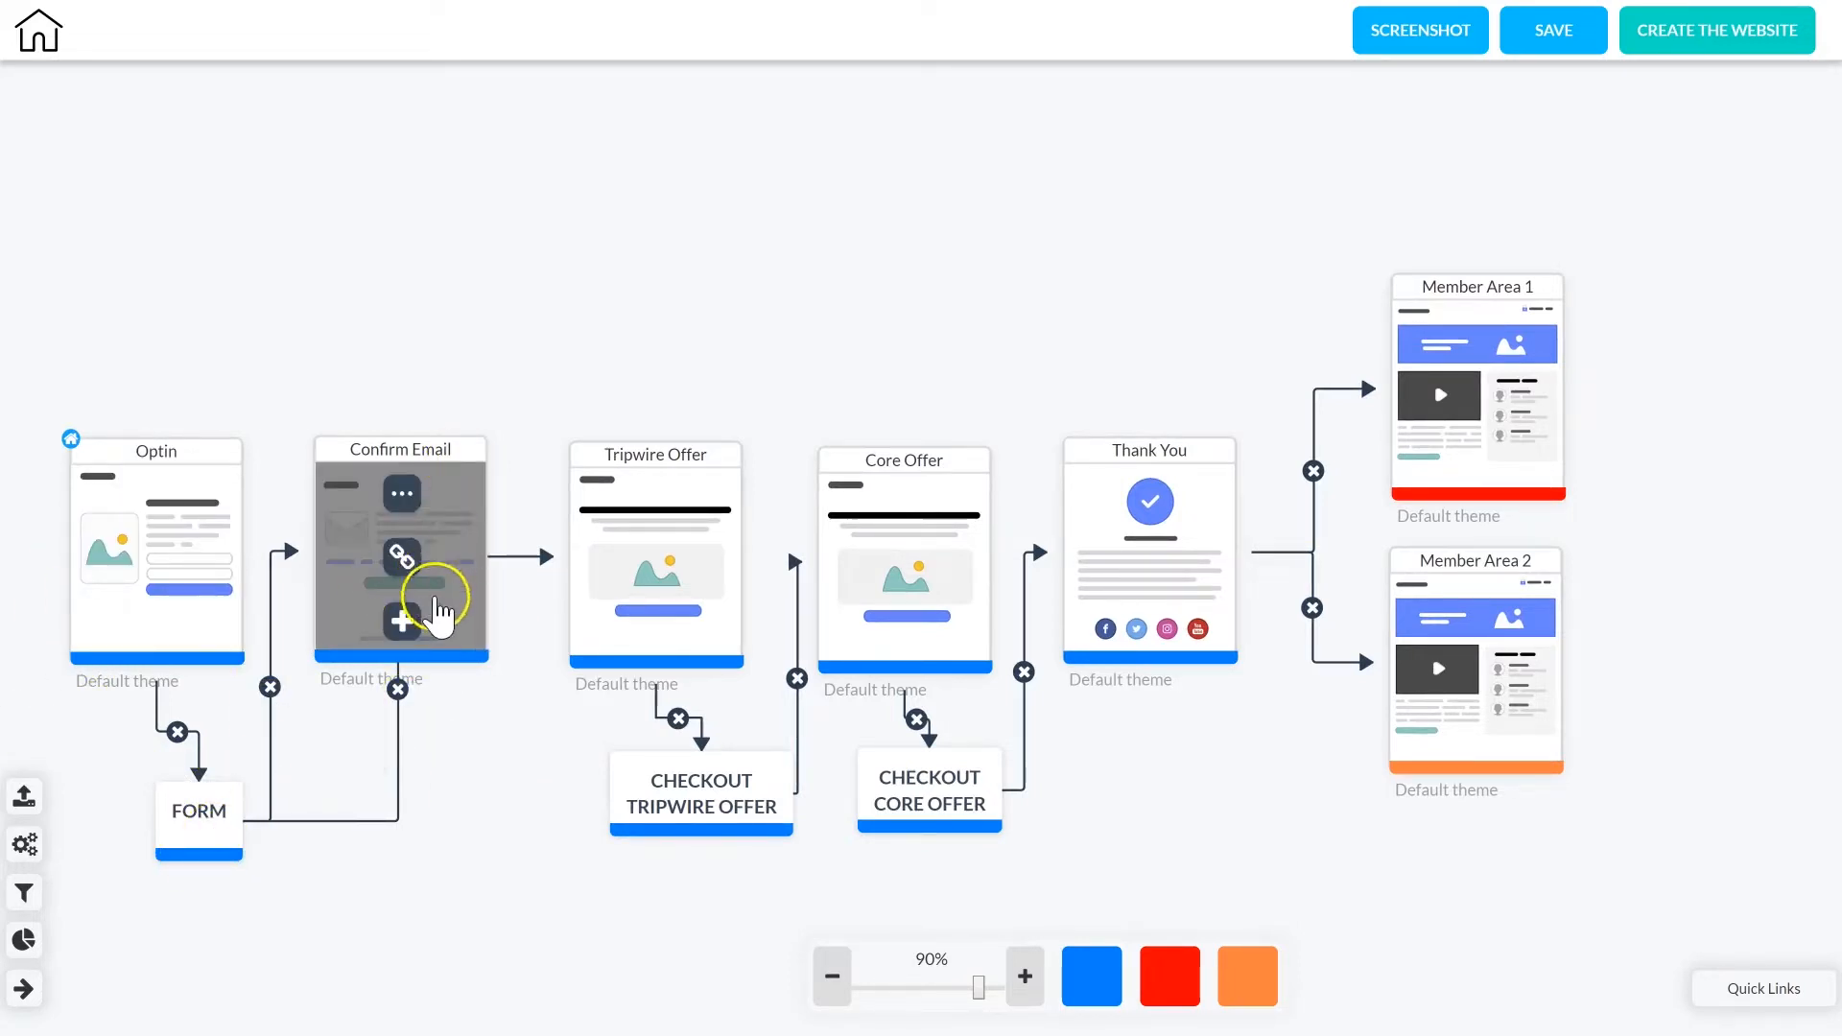
mouse_move(723, 538)
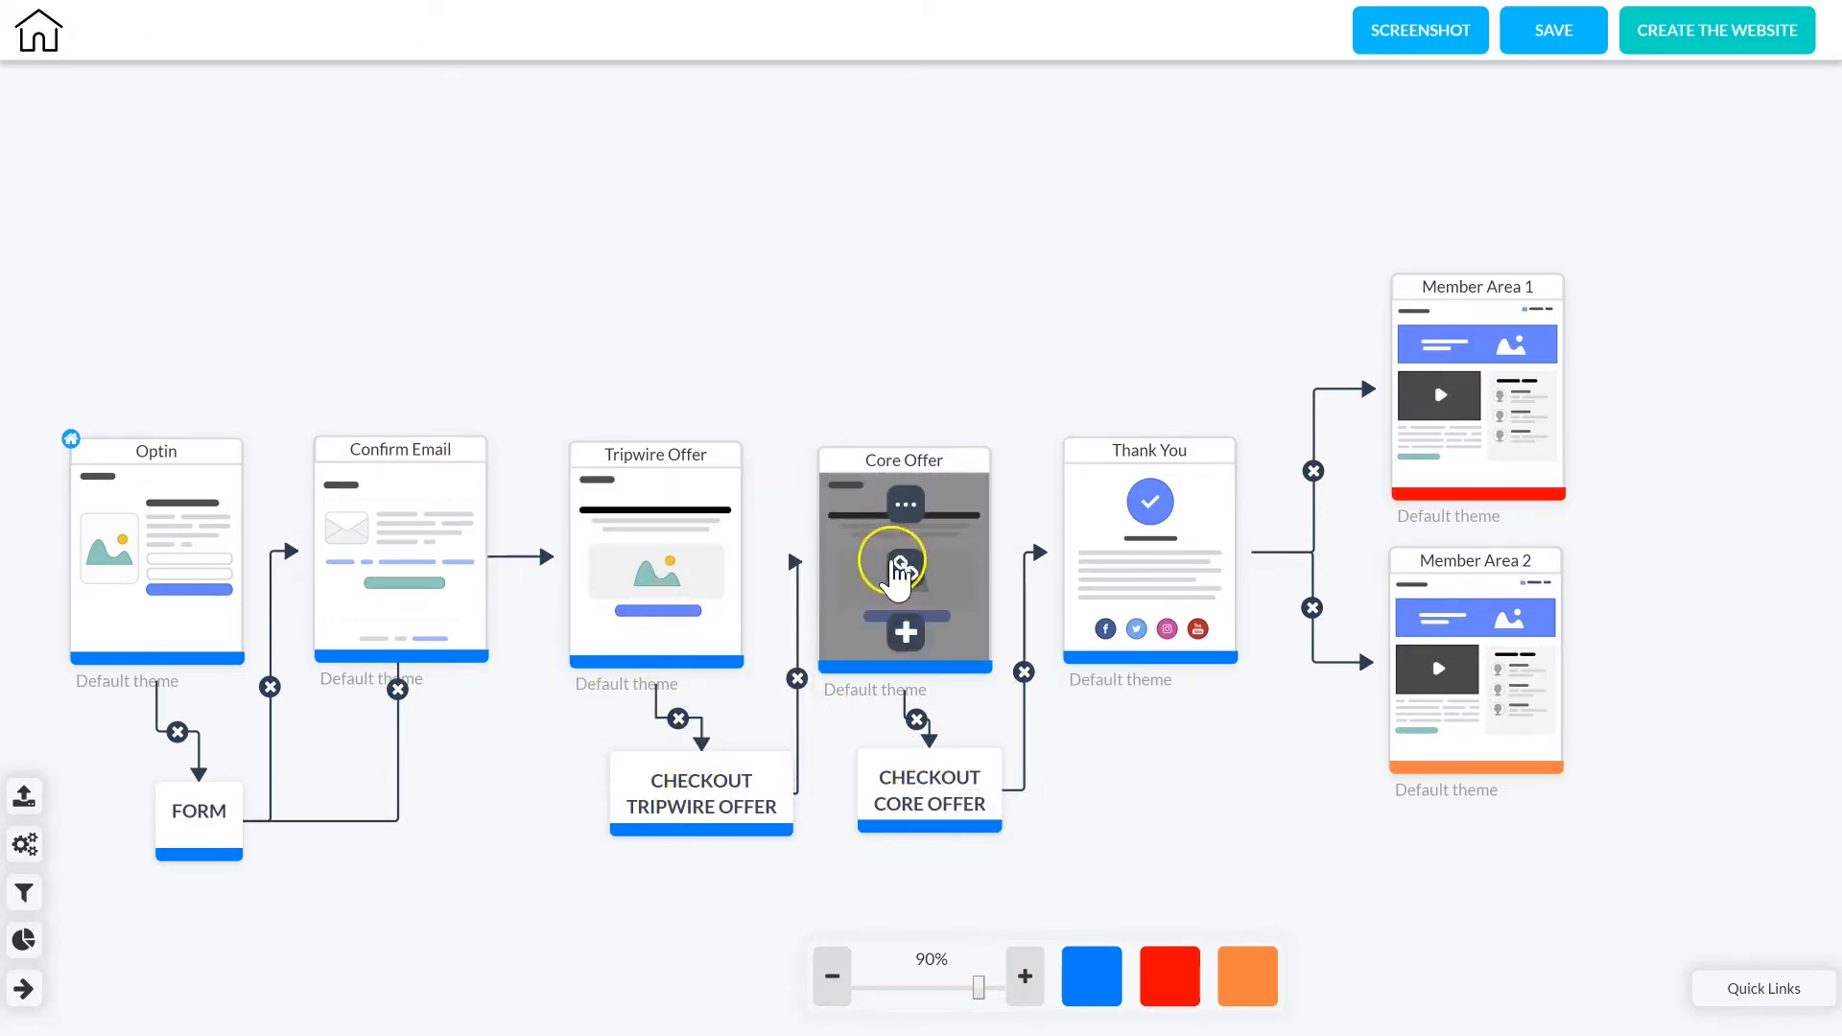
mouse_move(1110, 621)
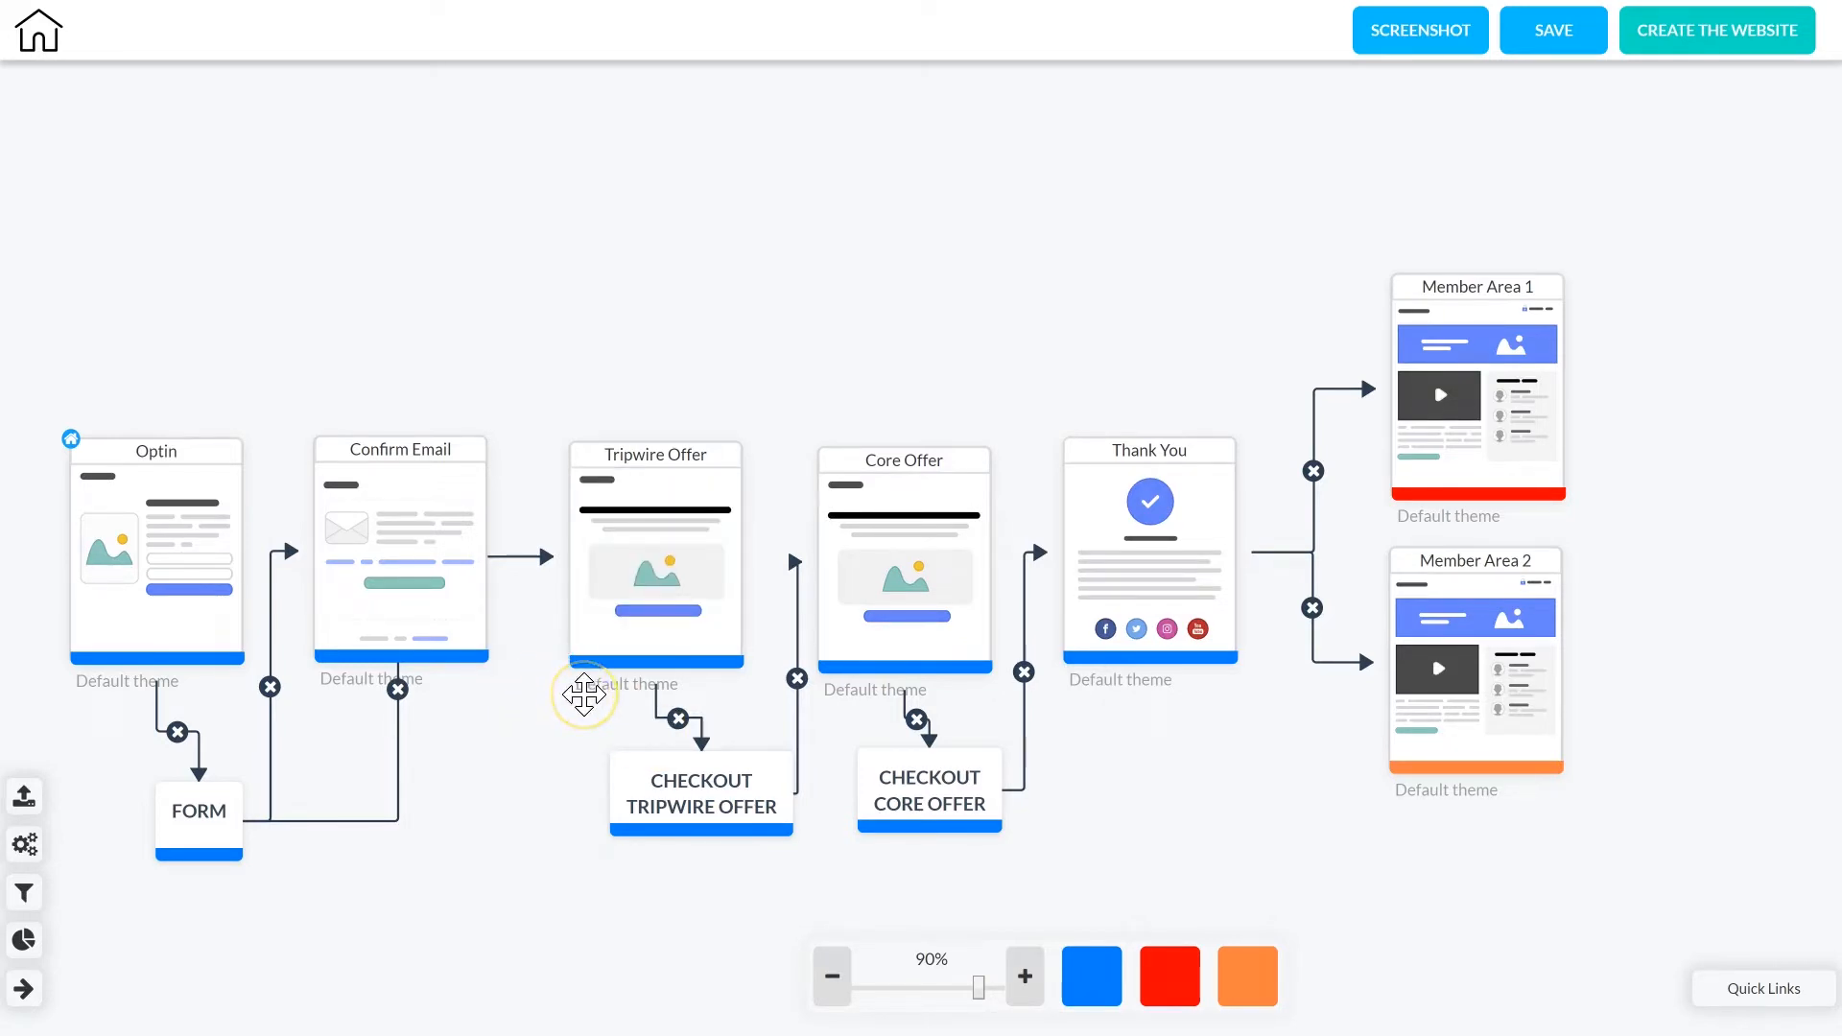
mouse_move(149, 561)
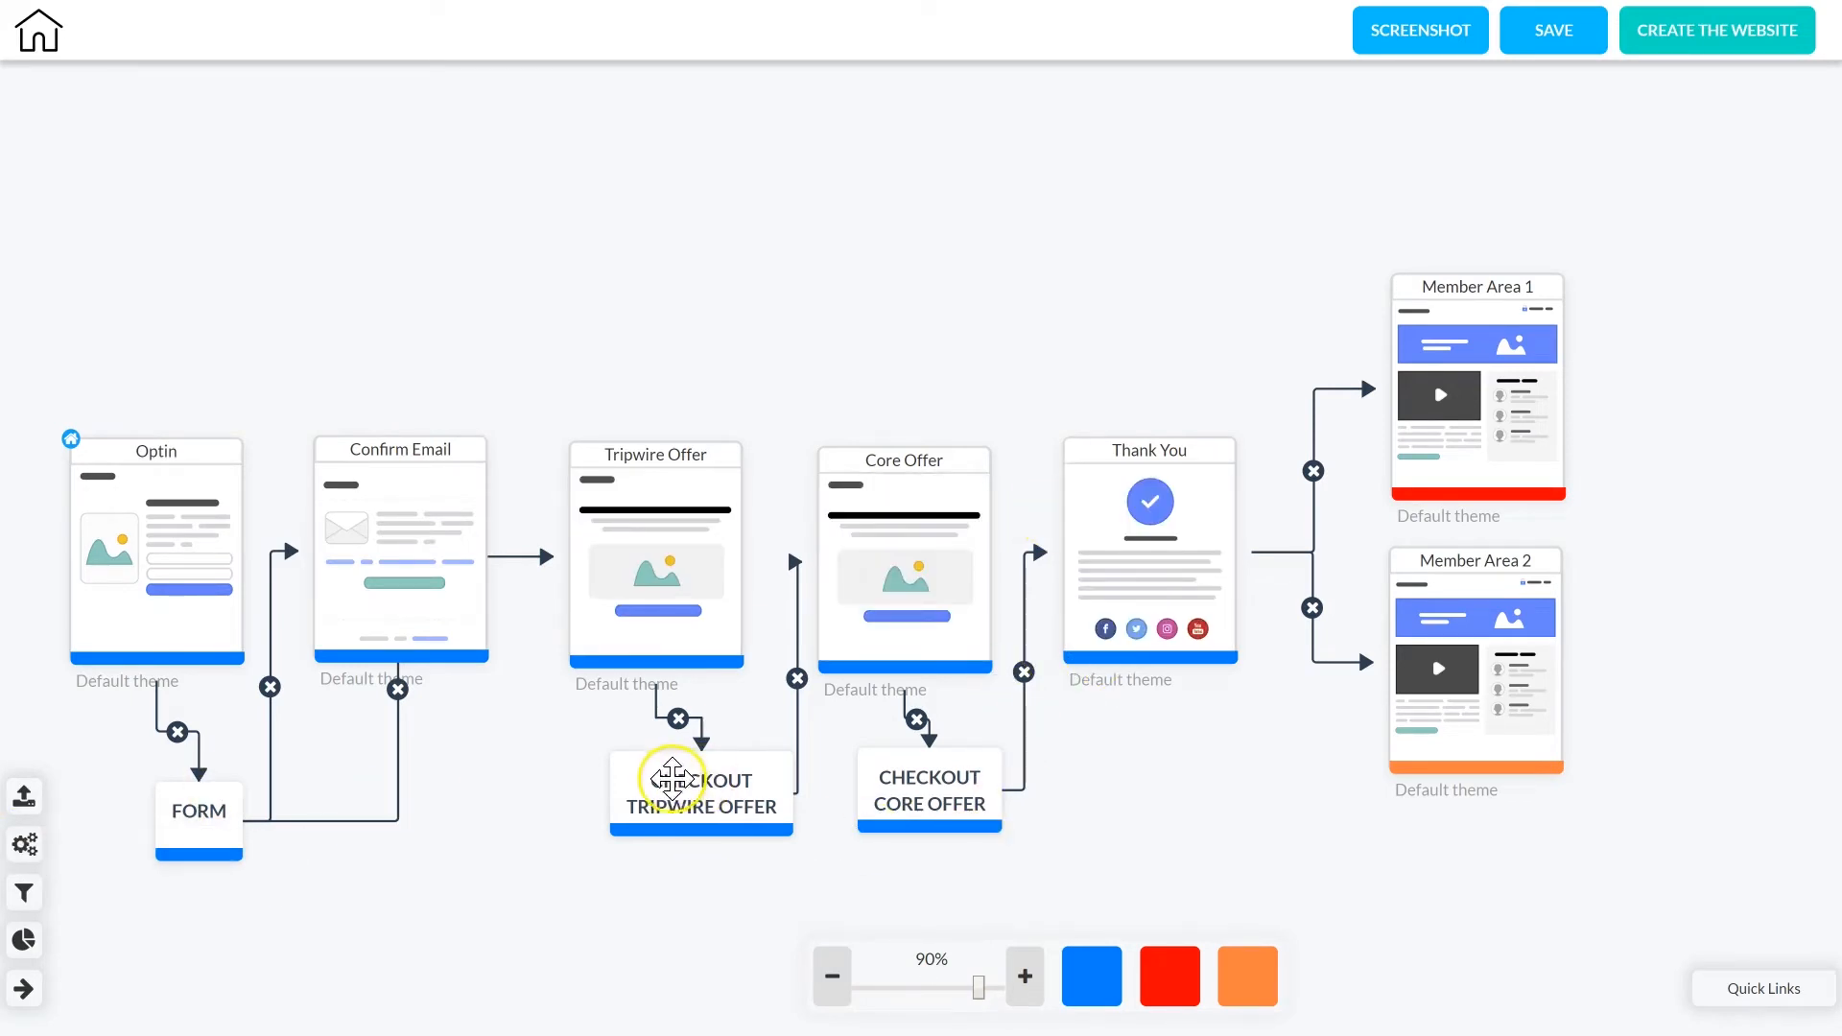
Step: Open the Tripwire Offer checkout element for editing, review its checkout and page settings, and close them
left_click(693, 796)
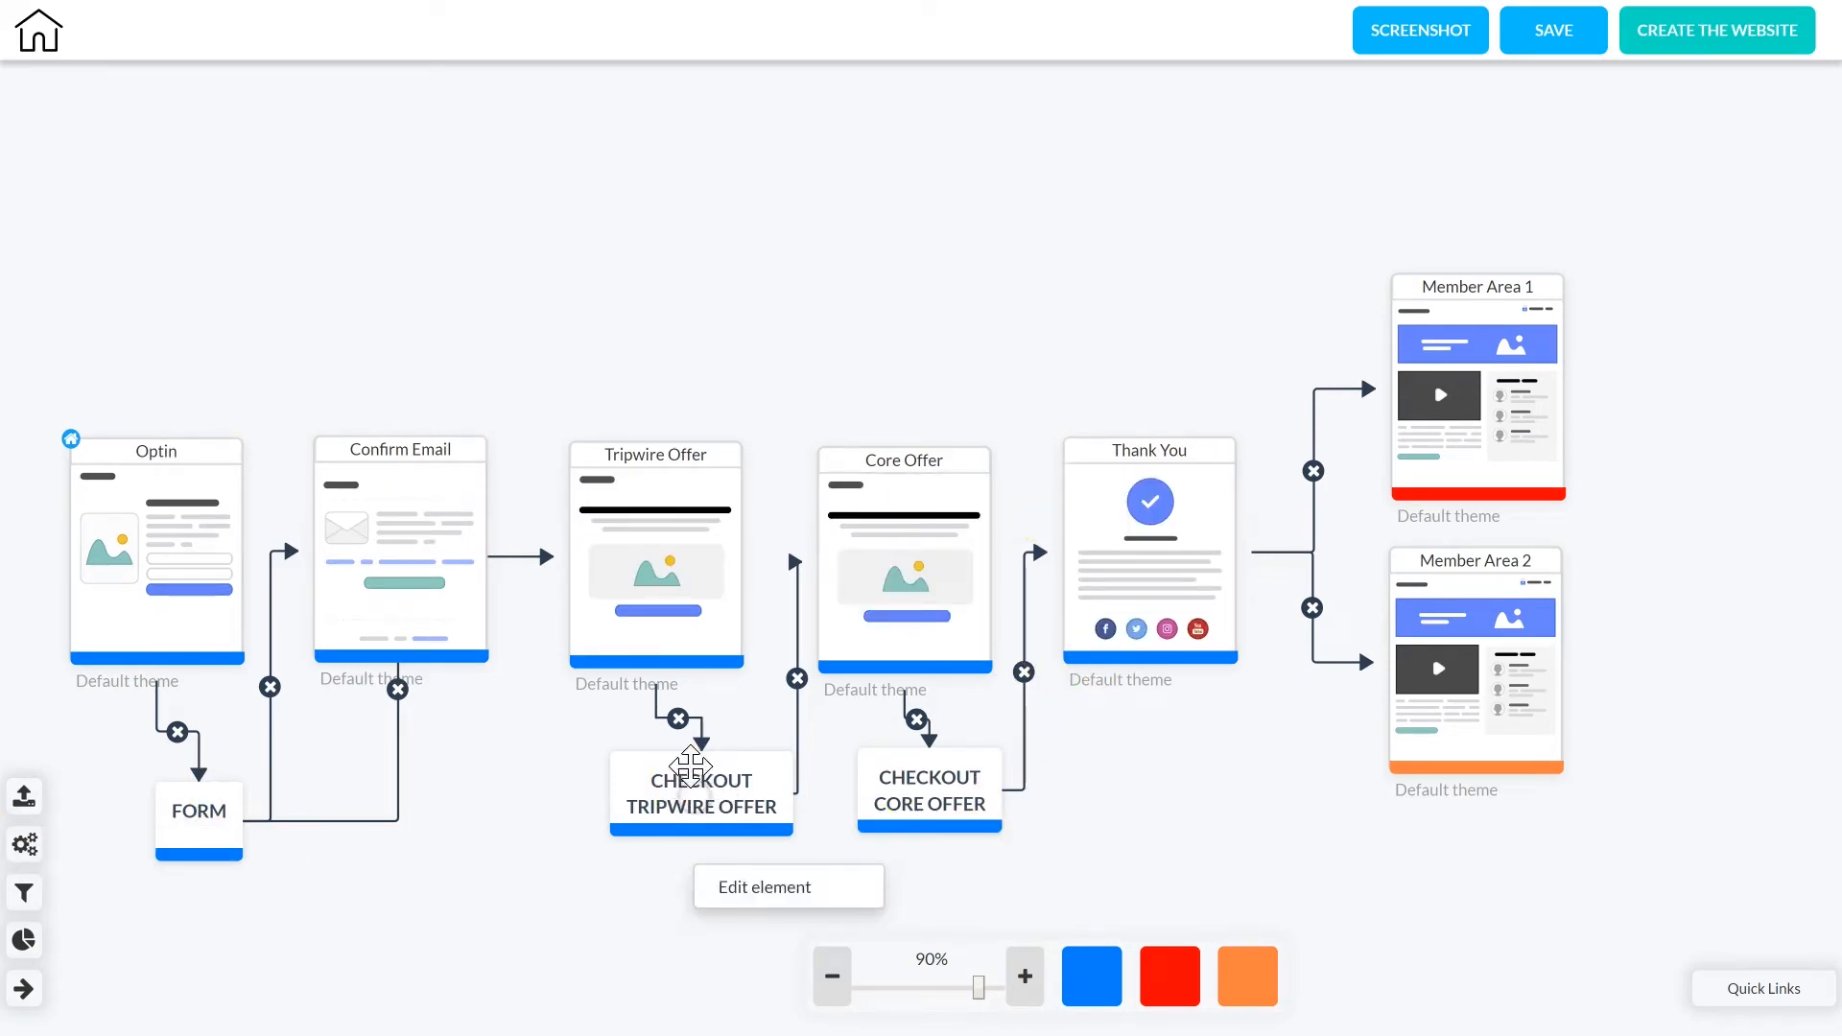
left_click(760, 881)
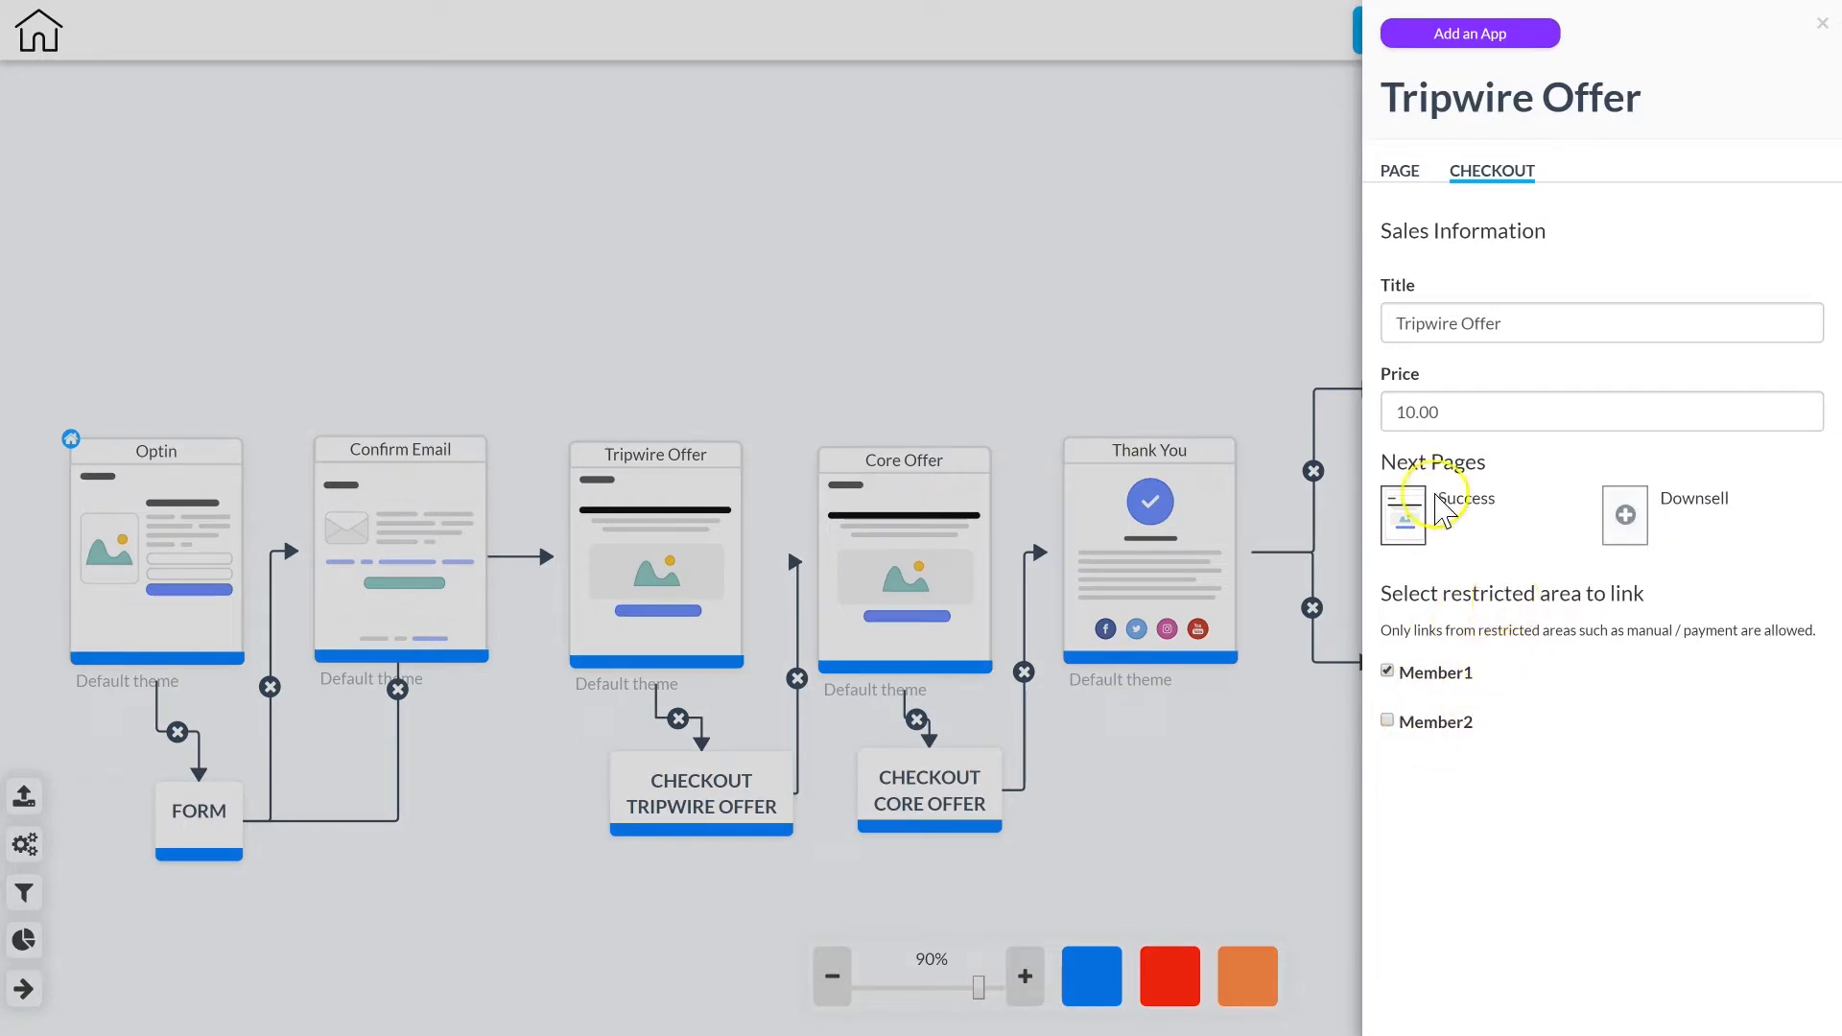
left_click(1401, 170)
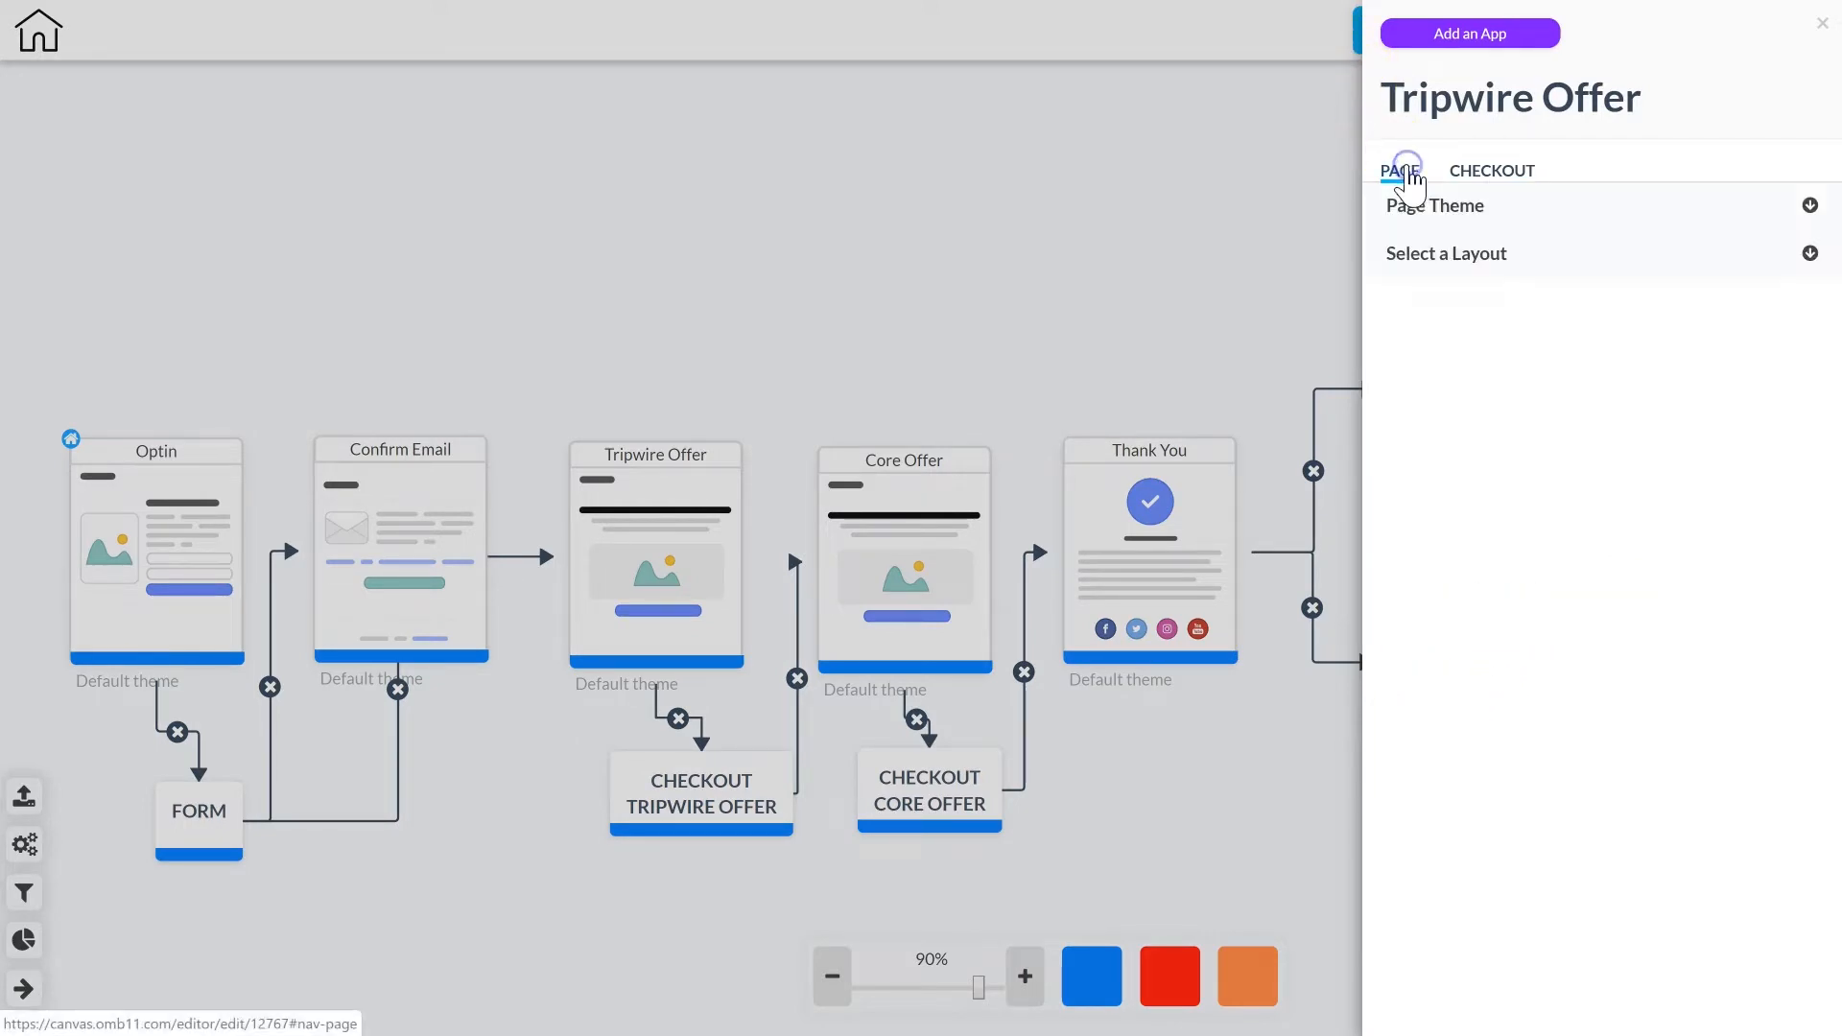
left_click(997, 235)
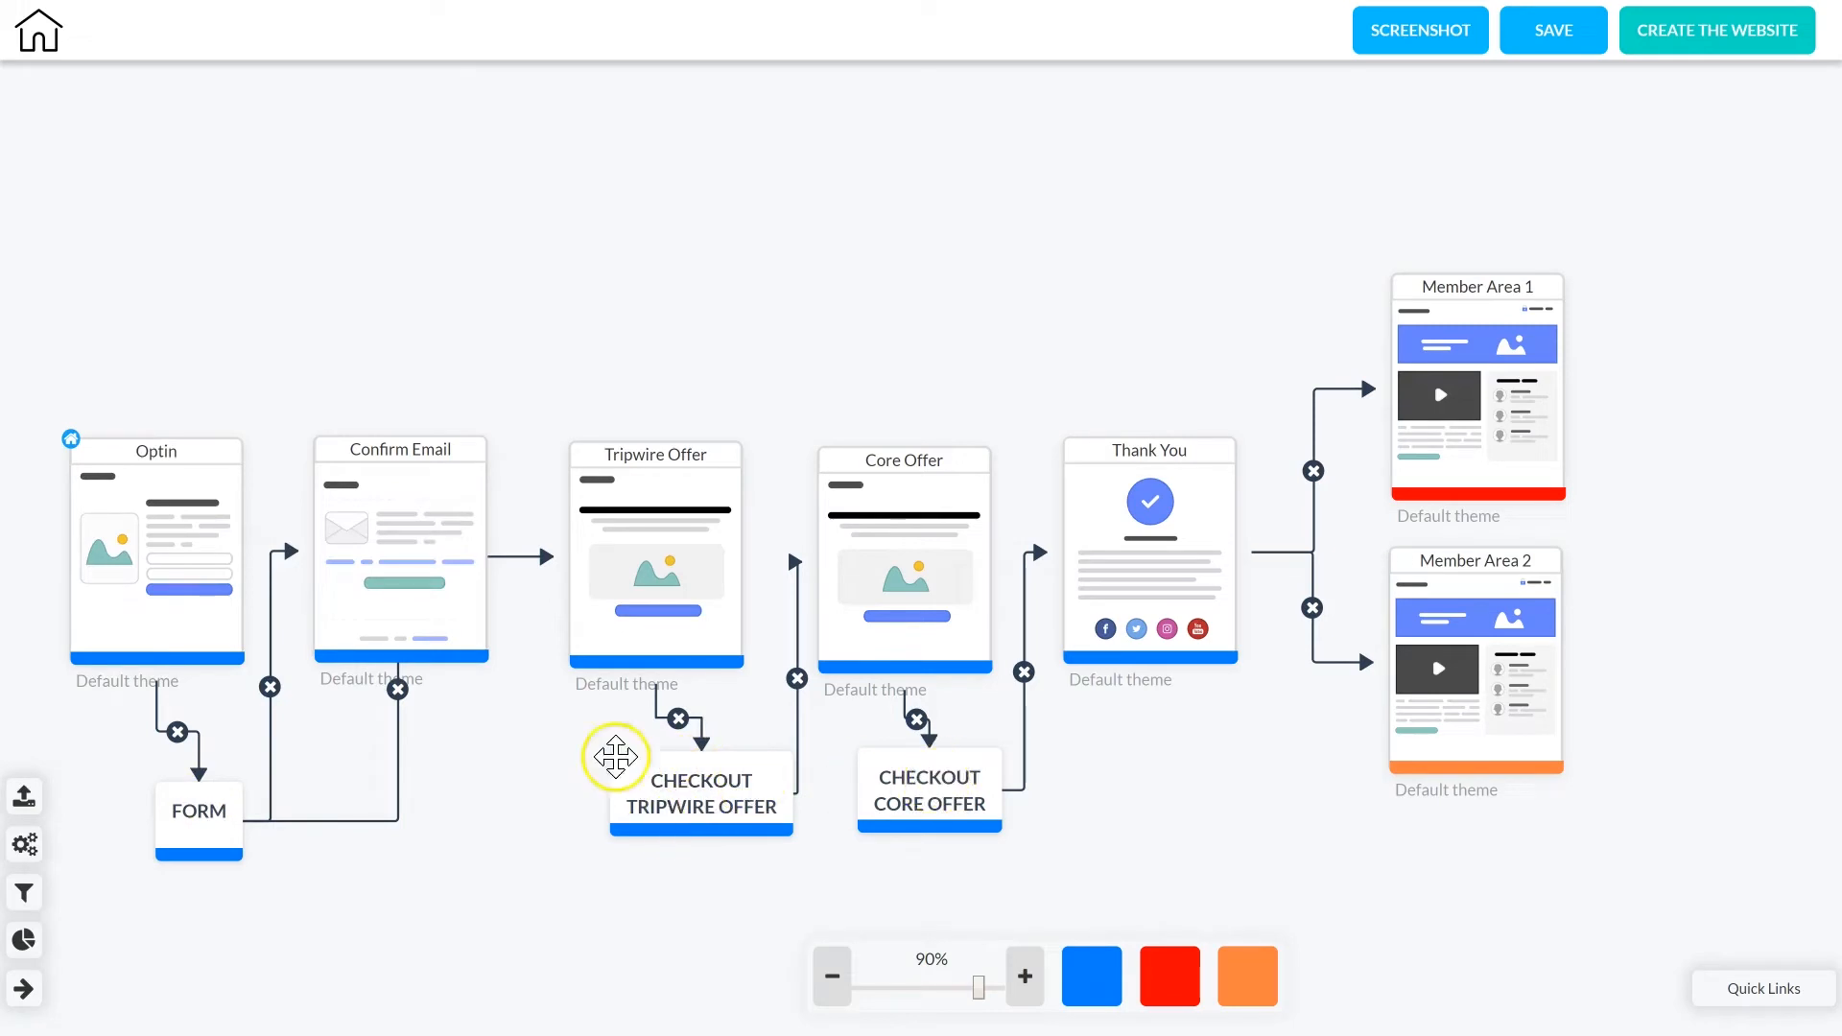
Step: Trace the funnel's path from the Confirm Email page through the Tripwire Offer to the Thank You page
mouse_move(567, 467)
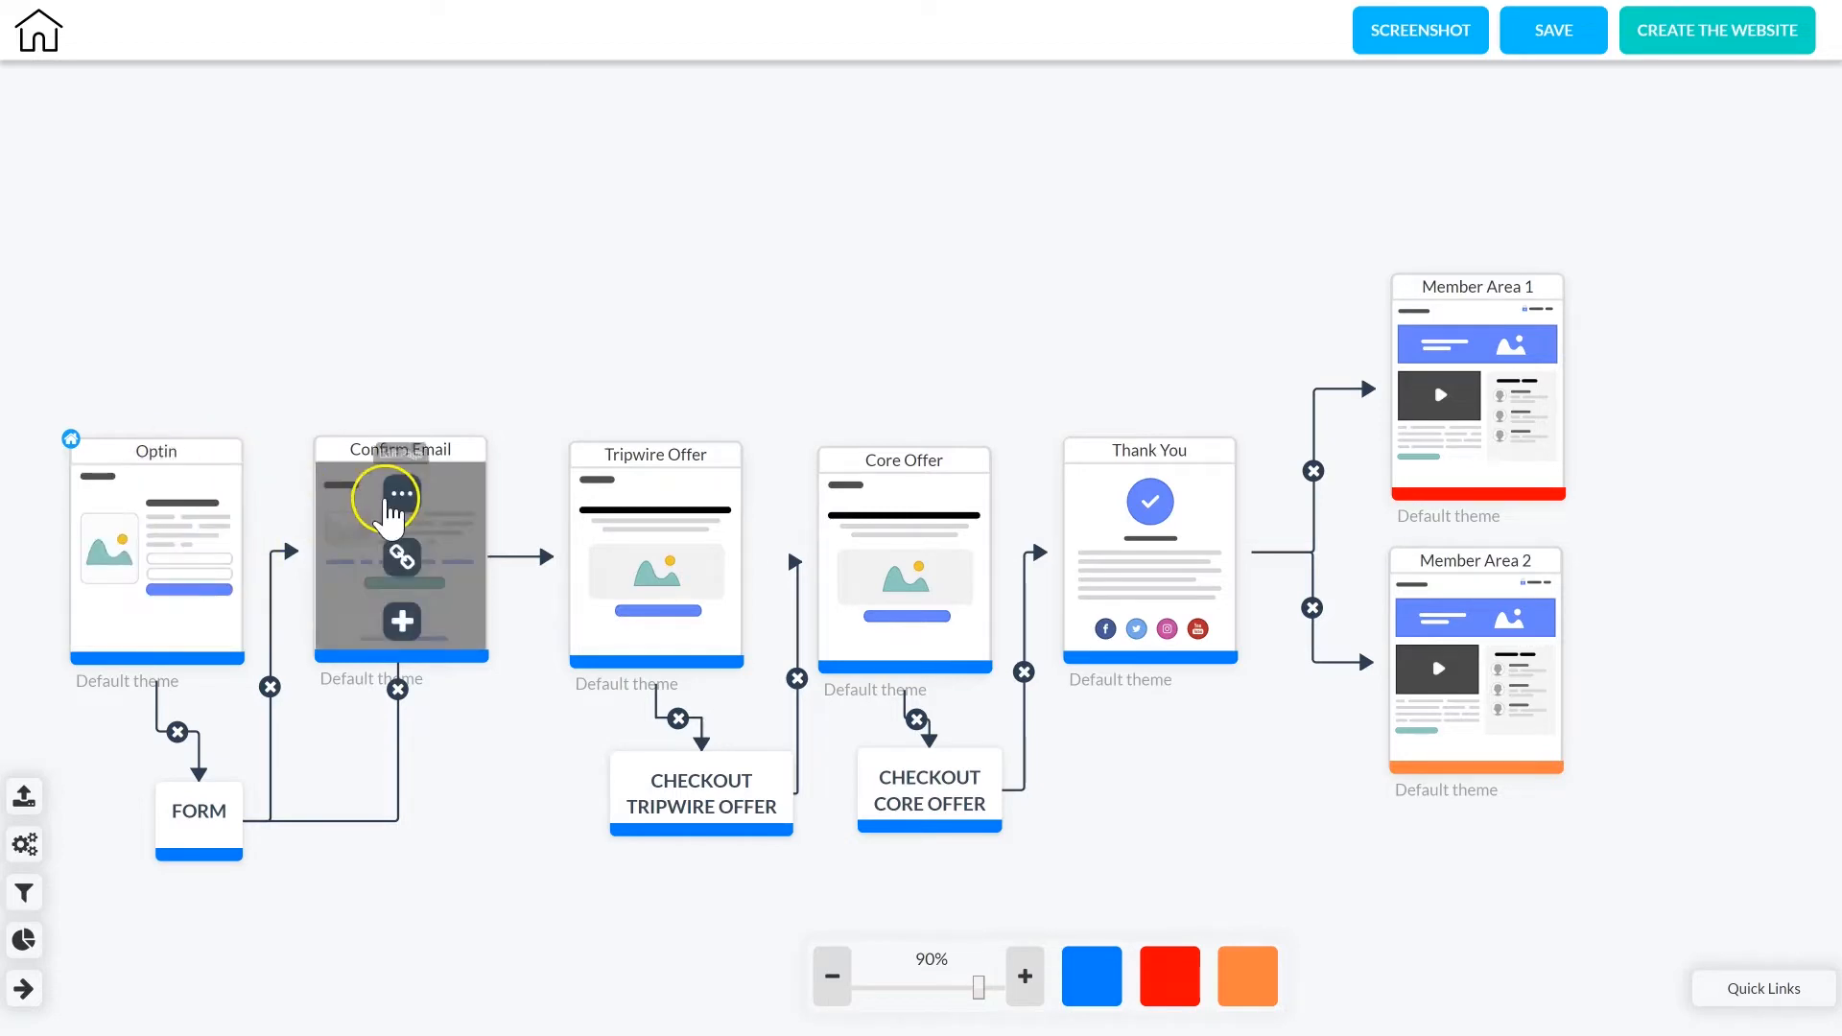
mouse_move(423, 514)
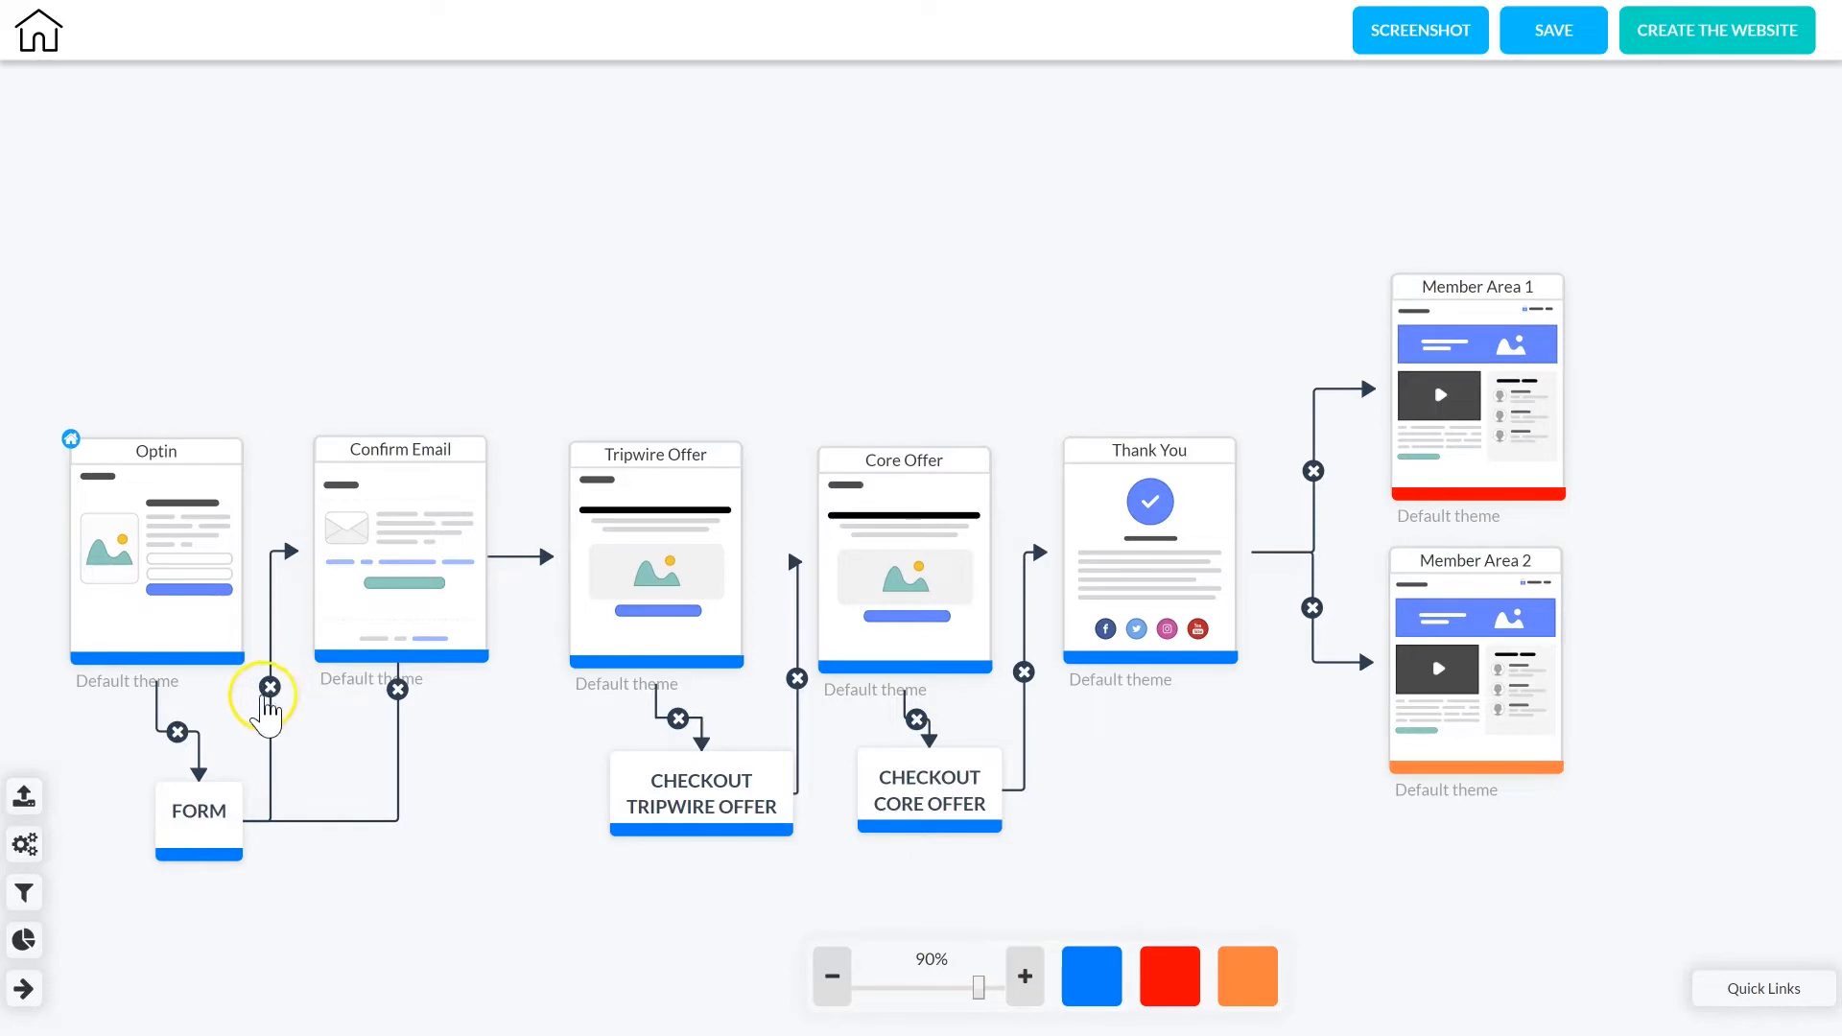
mouse_move(349, 609)
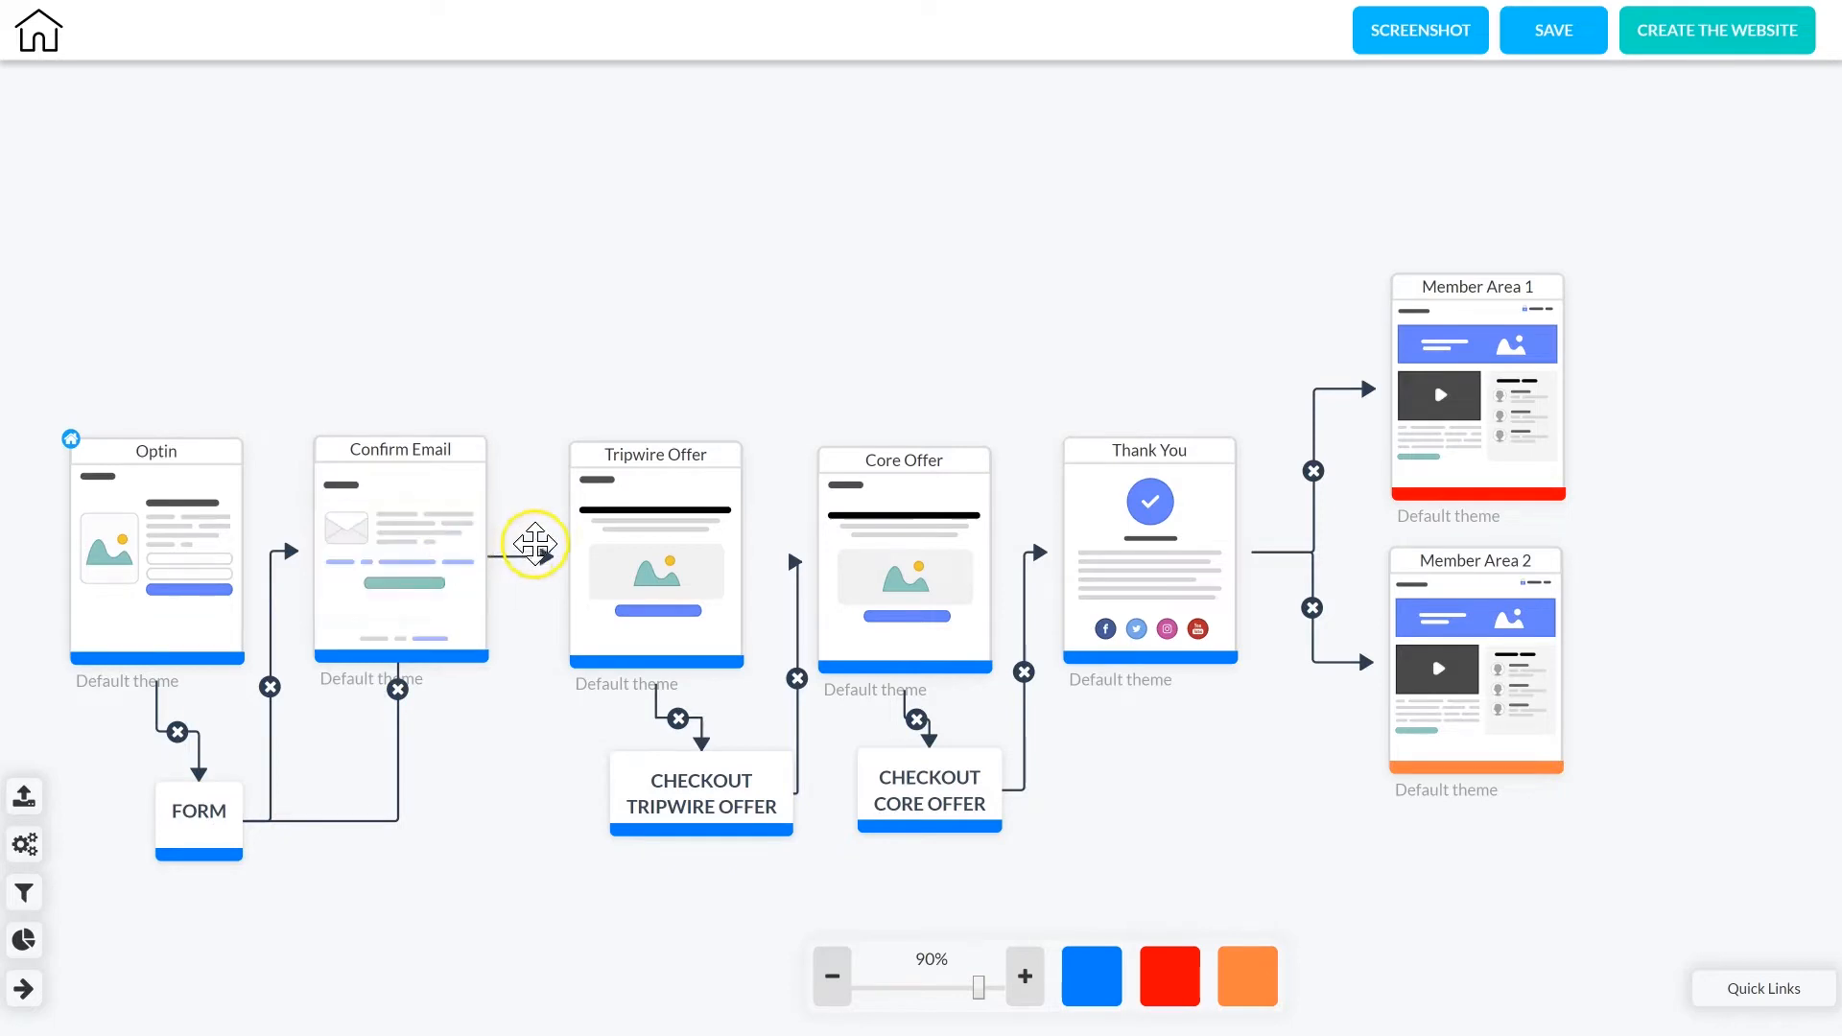
mouse_move(412, 562)
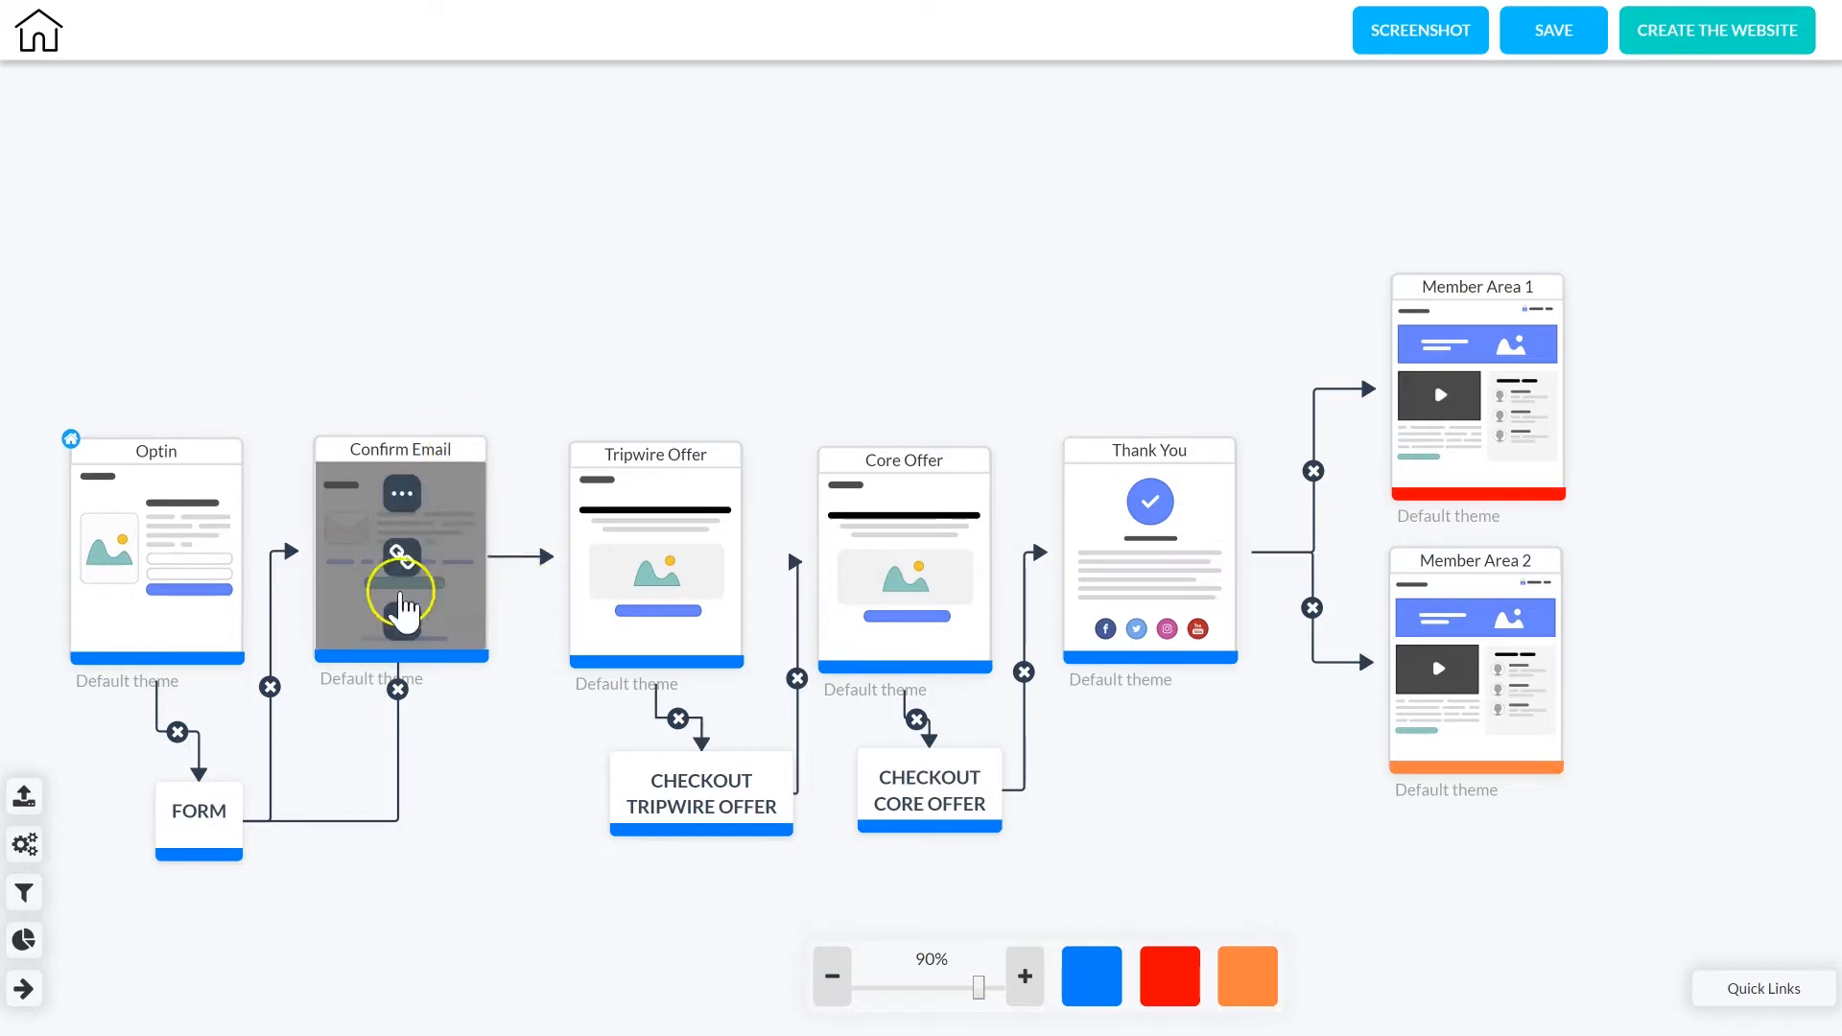
mouse_move(660, 549)
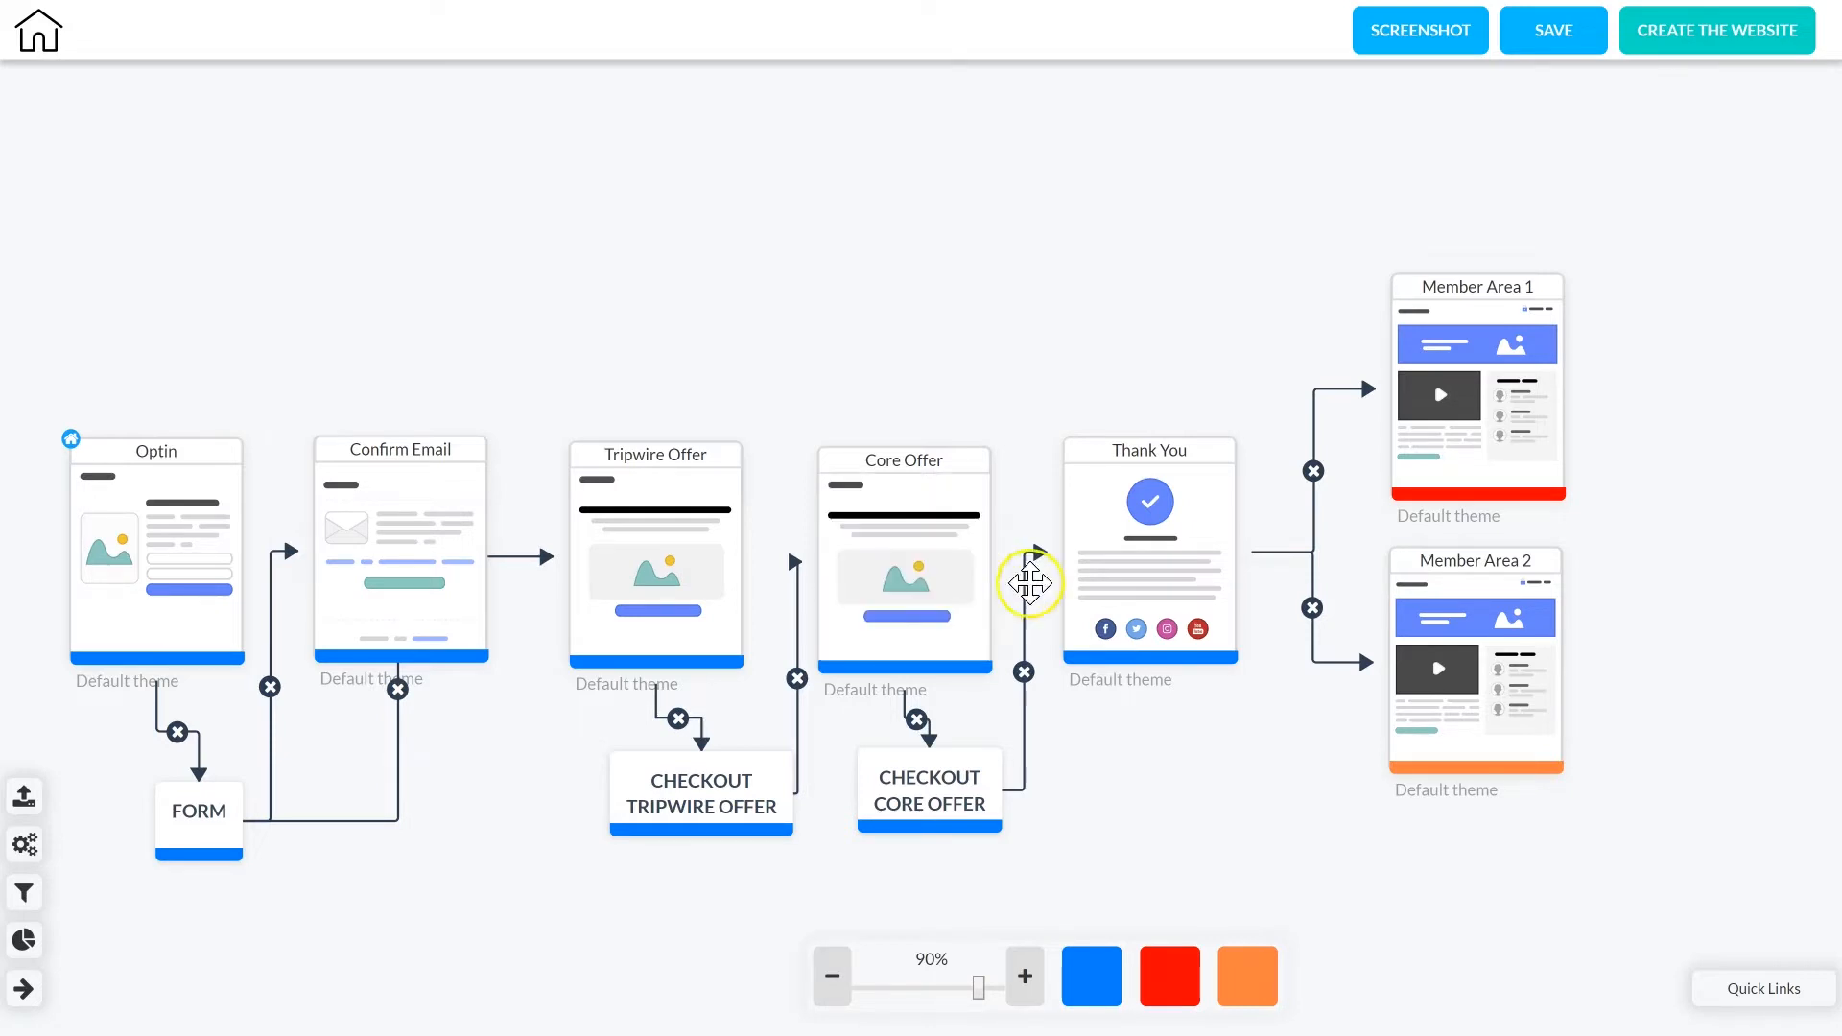
mouse_move(1092, 599)
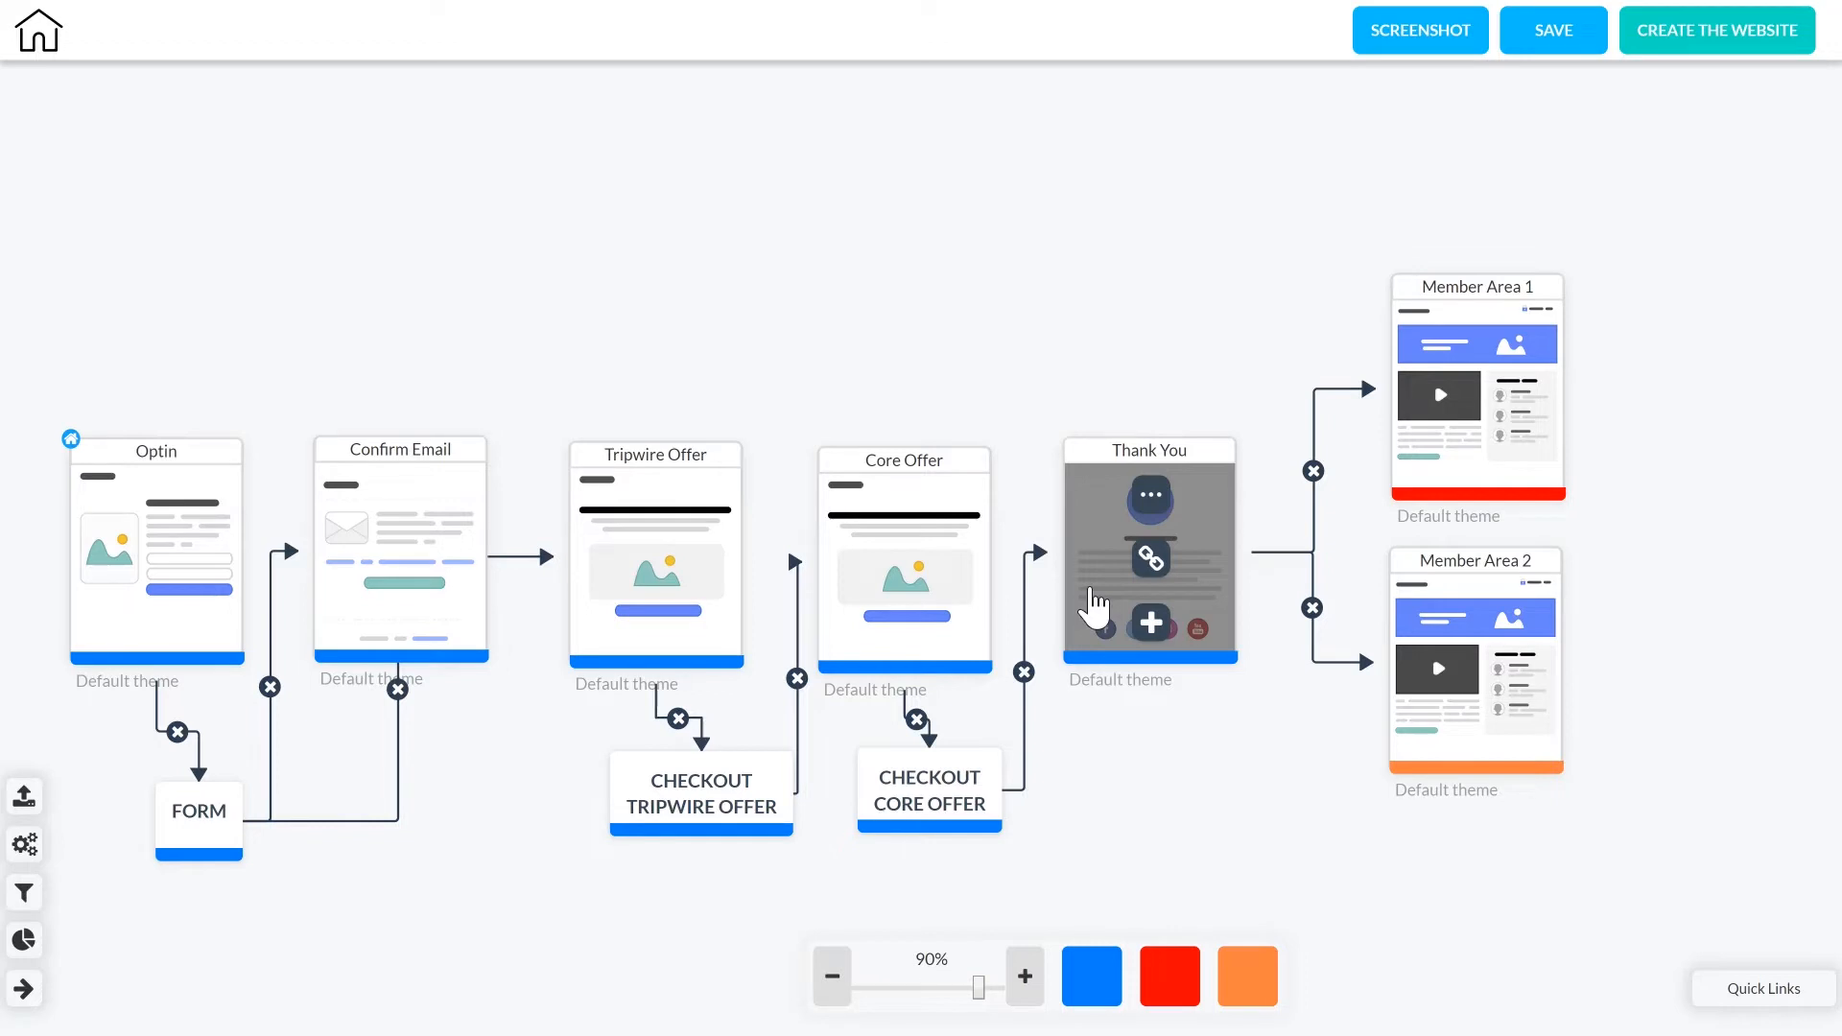
left_click(1093, 549)
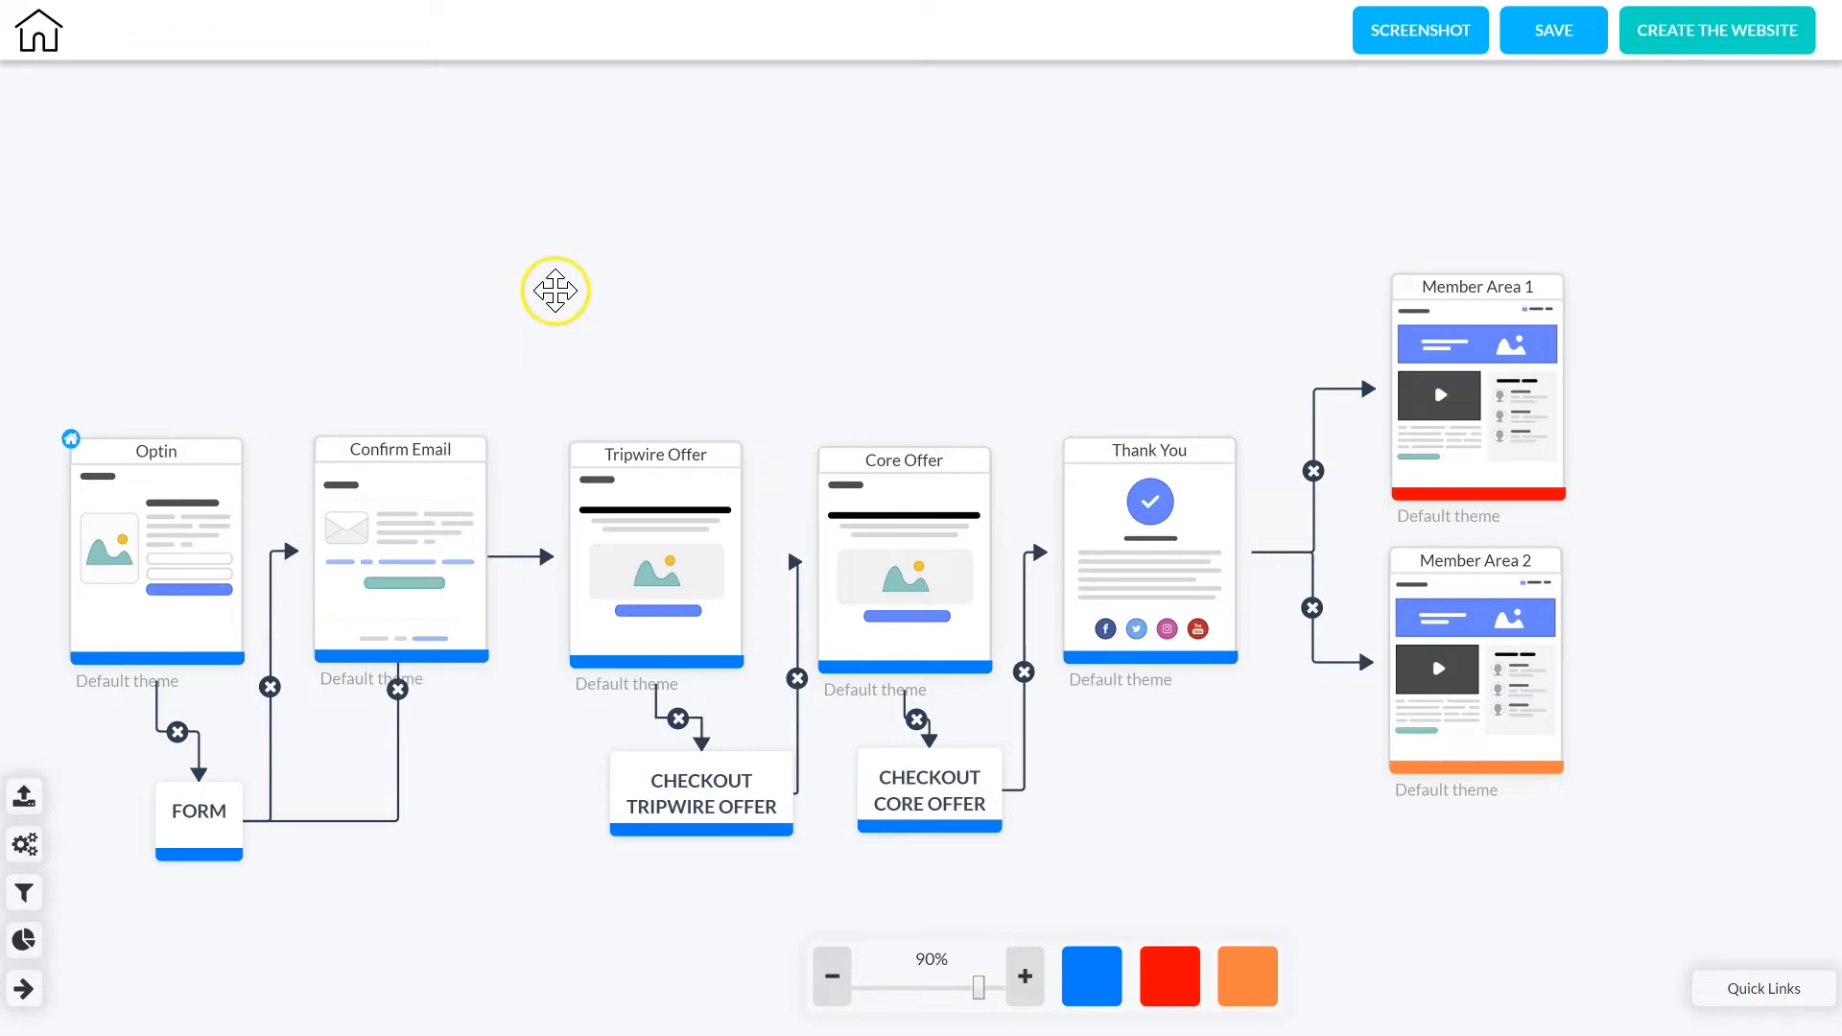
Step: Enter Sales Funnels from the back office and open the Video Sales Letter Funnel's details
left_click(22, 1012)
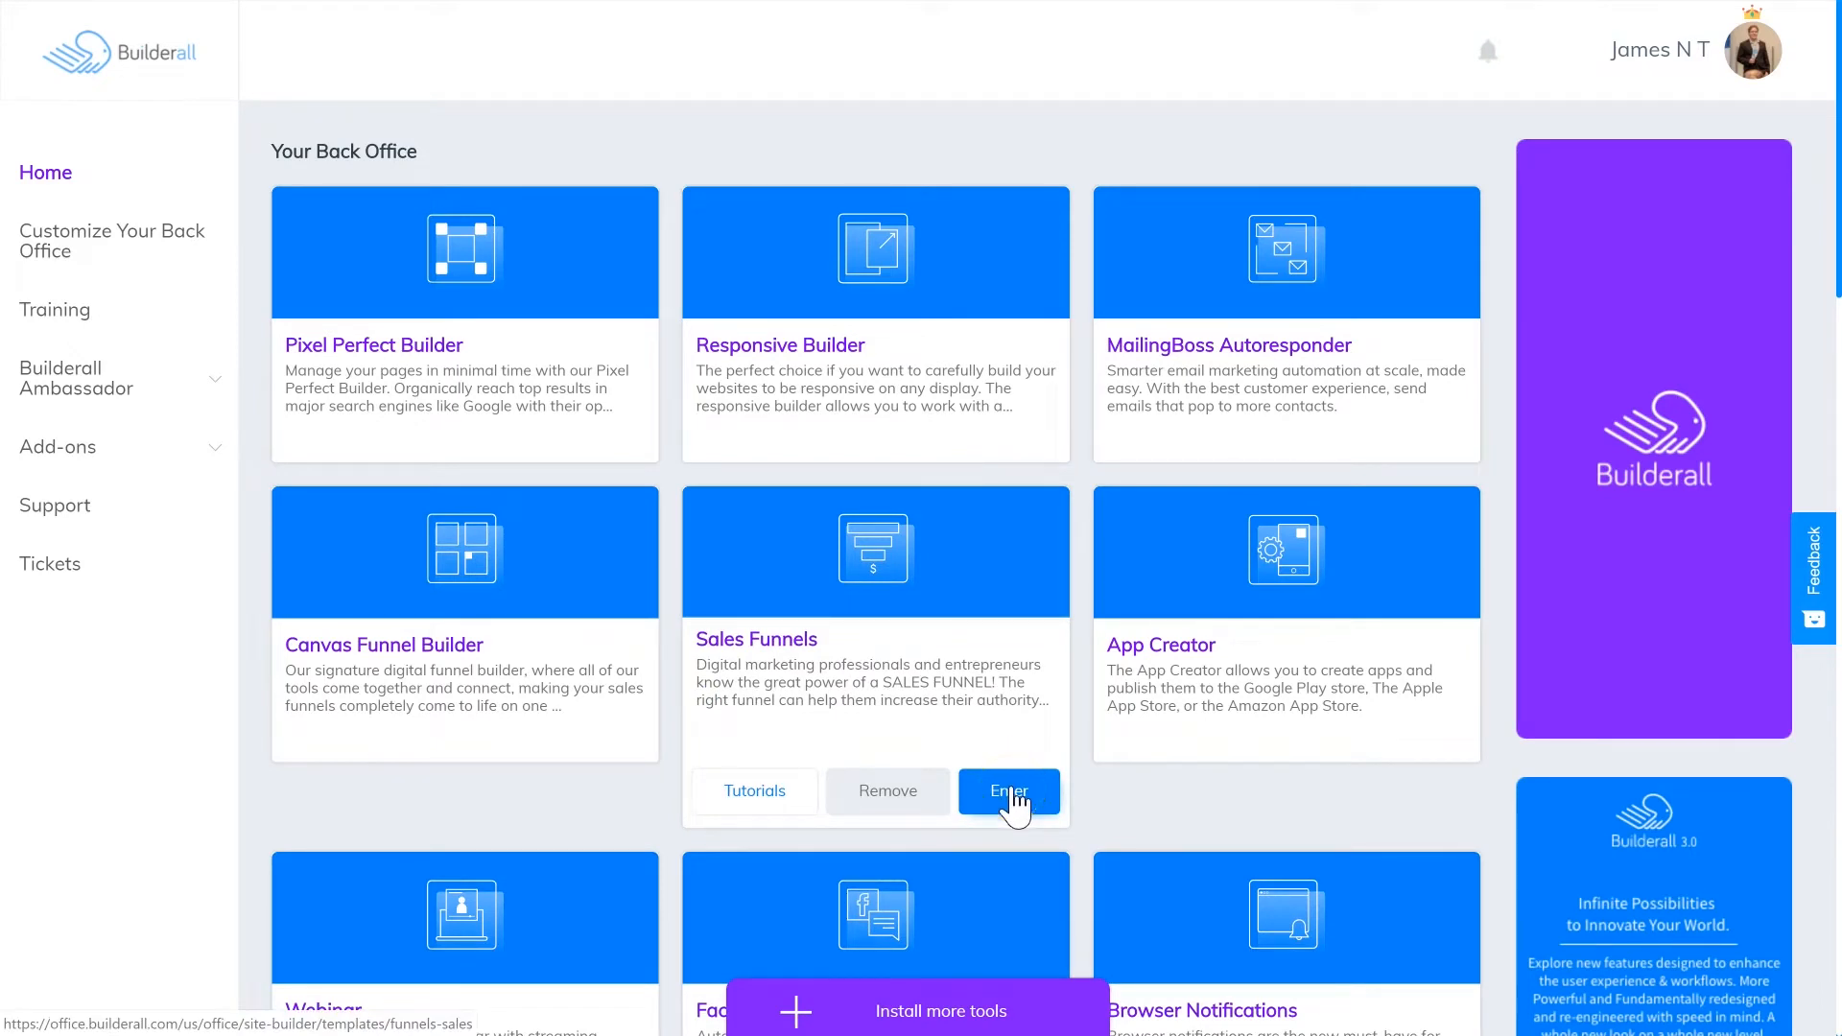
left_click(1009, 793)
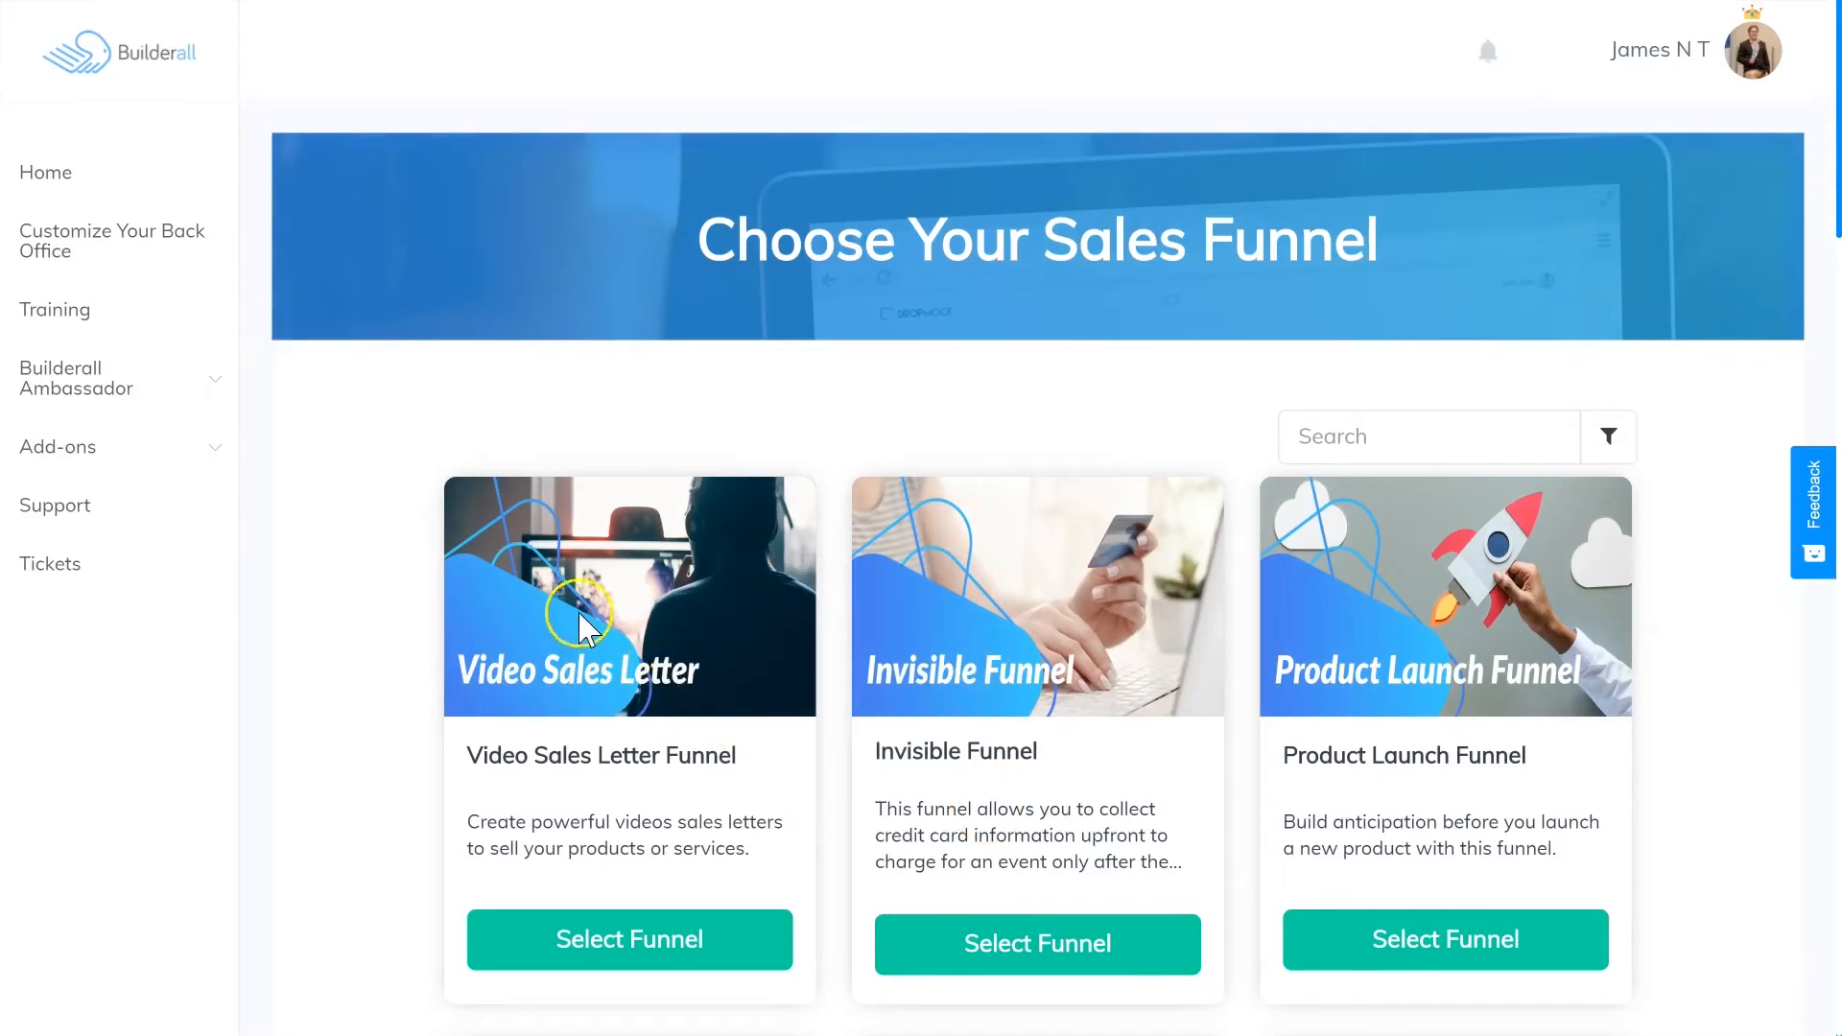
scroll(803, 733, "down", 2)
scroll(712, 707, "down", 2)
left_click(666, 538)
scroll(863, 595, "up", 3)
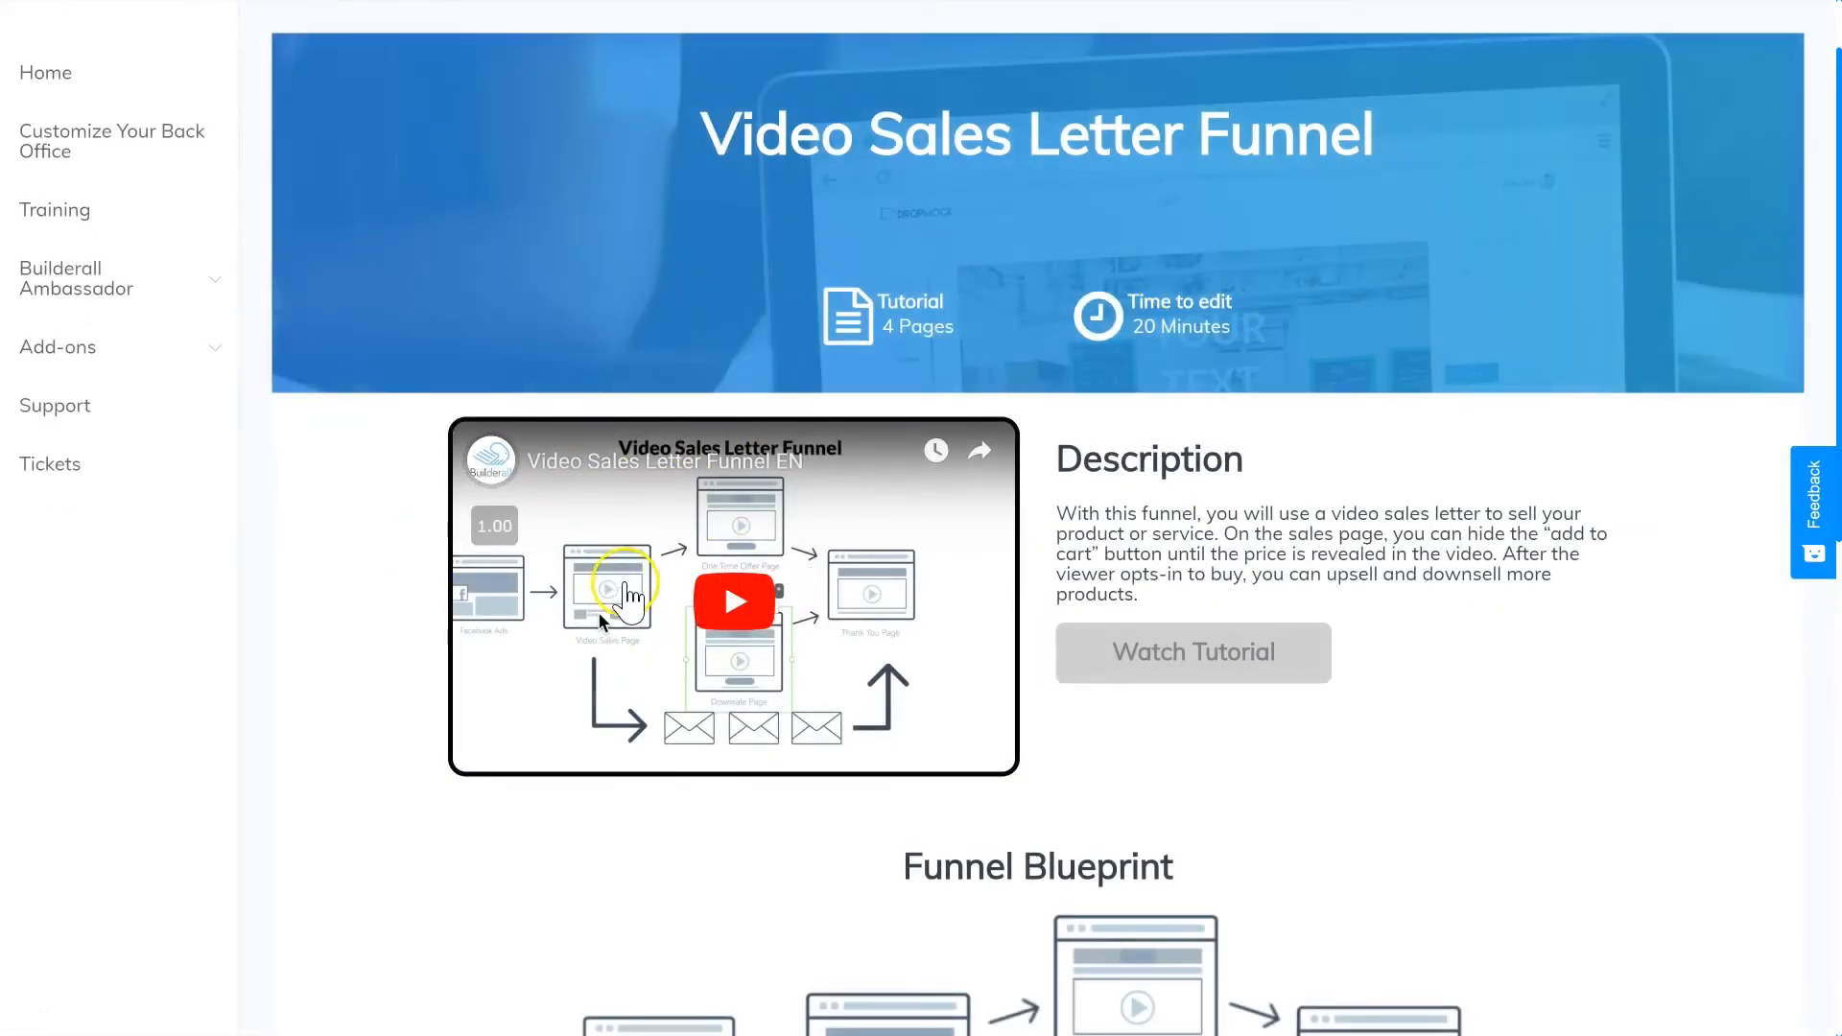
Step: Examine the Video Sales Letter Funnel's description, blueprint and templates, and return to the sales funnel list
scroll(714, 650, "down", 1)
scroll(722, 648, "down", 5)
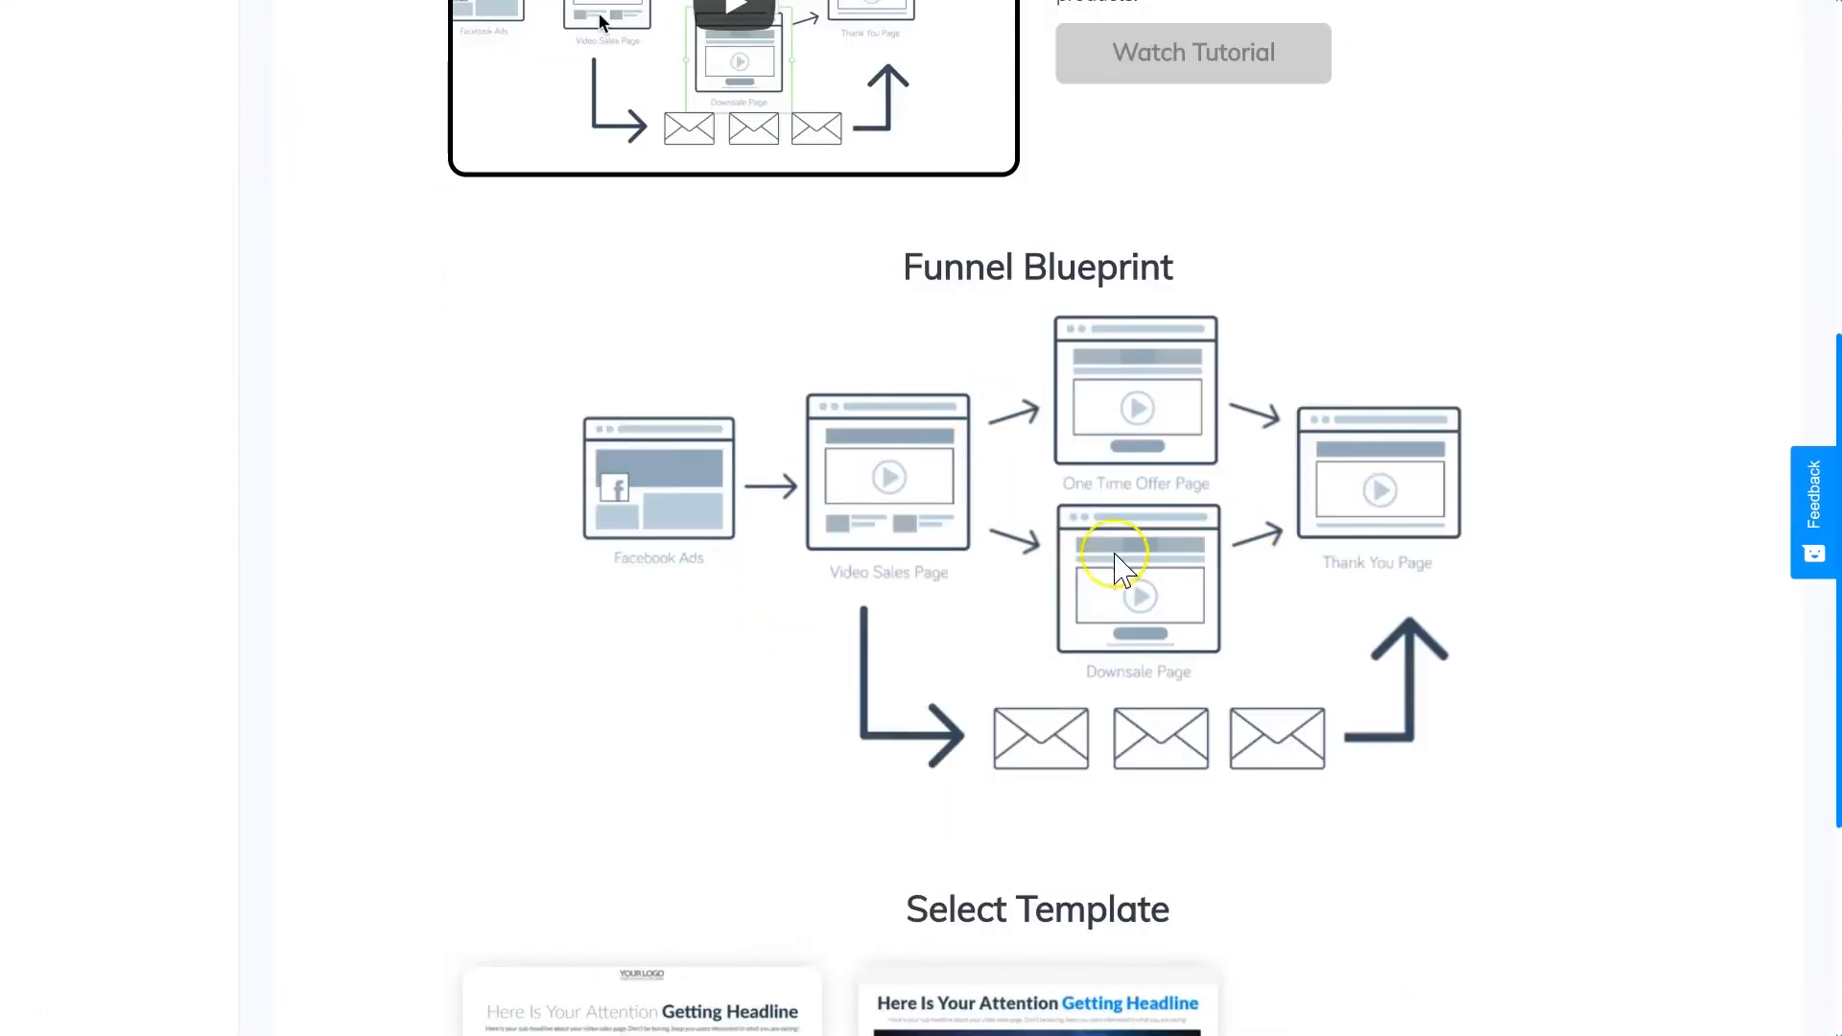
scroll(1084, 729, "down", 3)
scroll(959, 816, "down", 1)
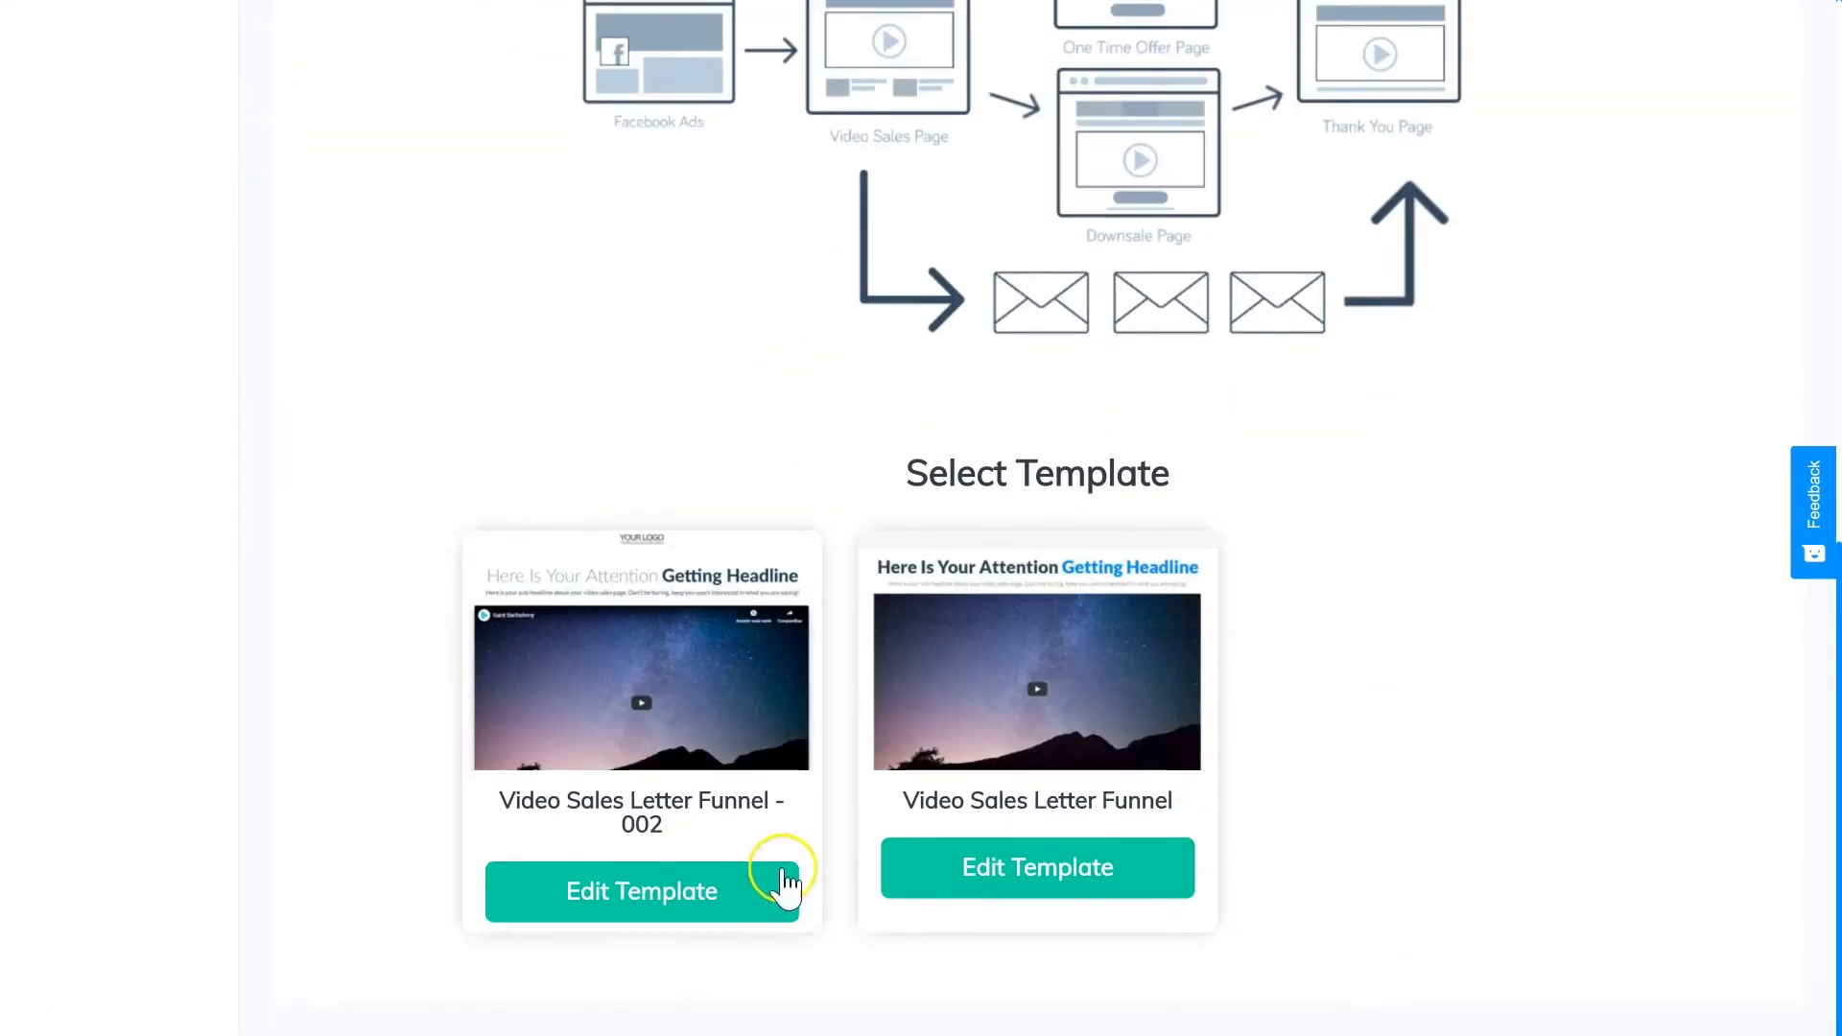
scroll(710, 767, "down", 1)
scroll(777, 753, "up", 3)
scroll(779, 753, "up", 9)
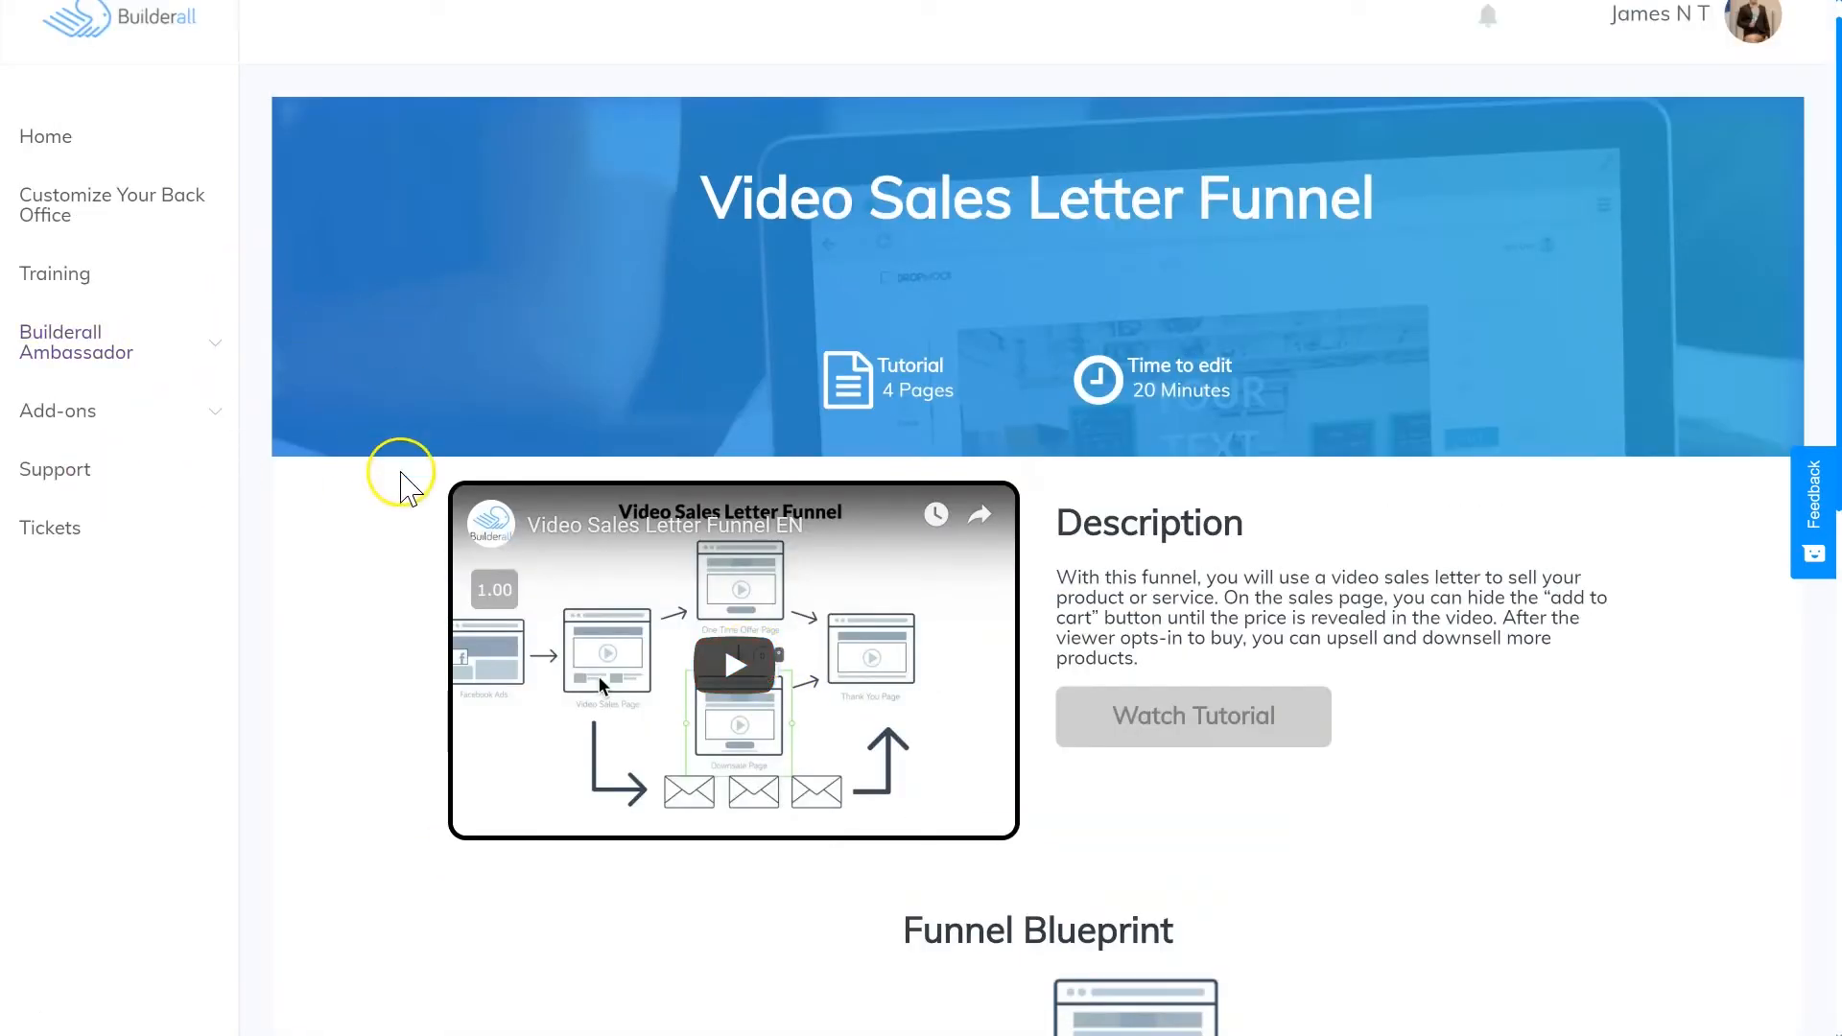
scroll(464, 691, "down", 9)
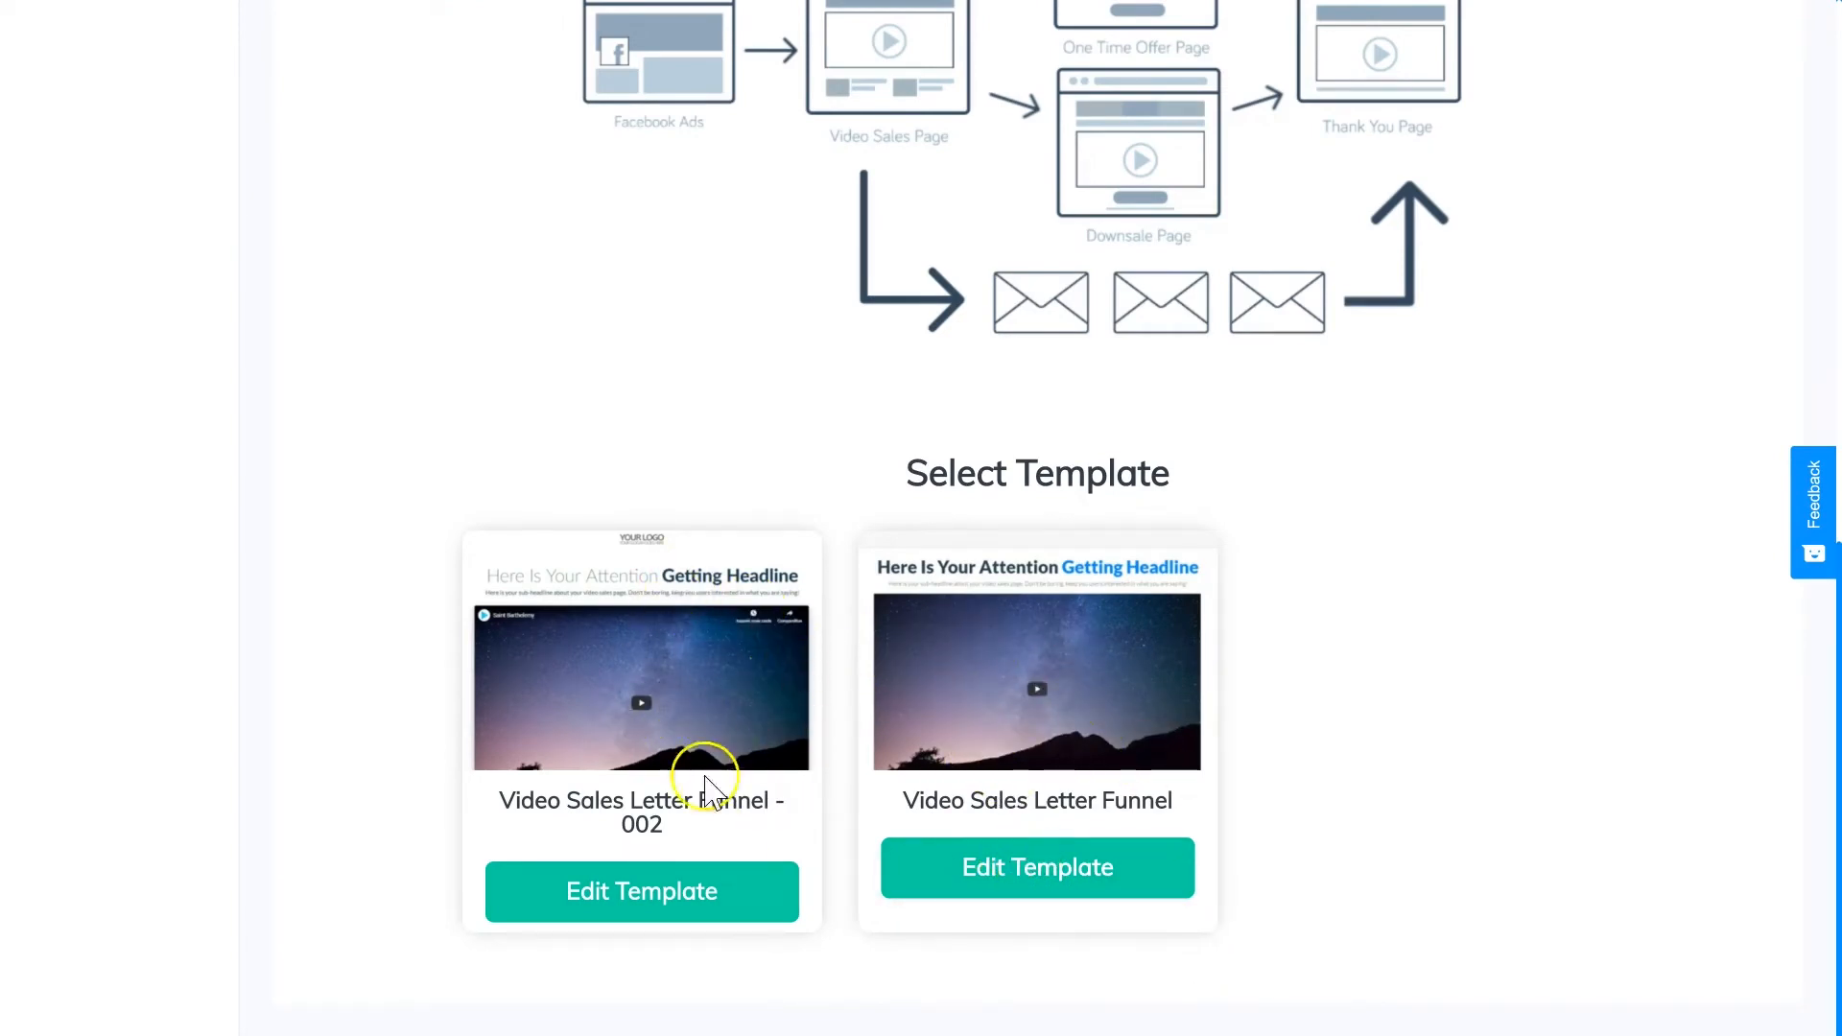
scroll(646, 631, "up", 2)
scroll(645, 630, "up", 7)
right_click(496, 112)
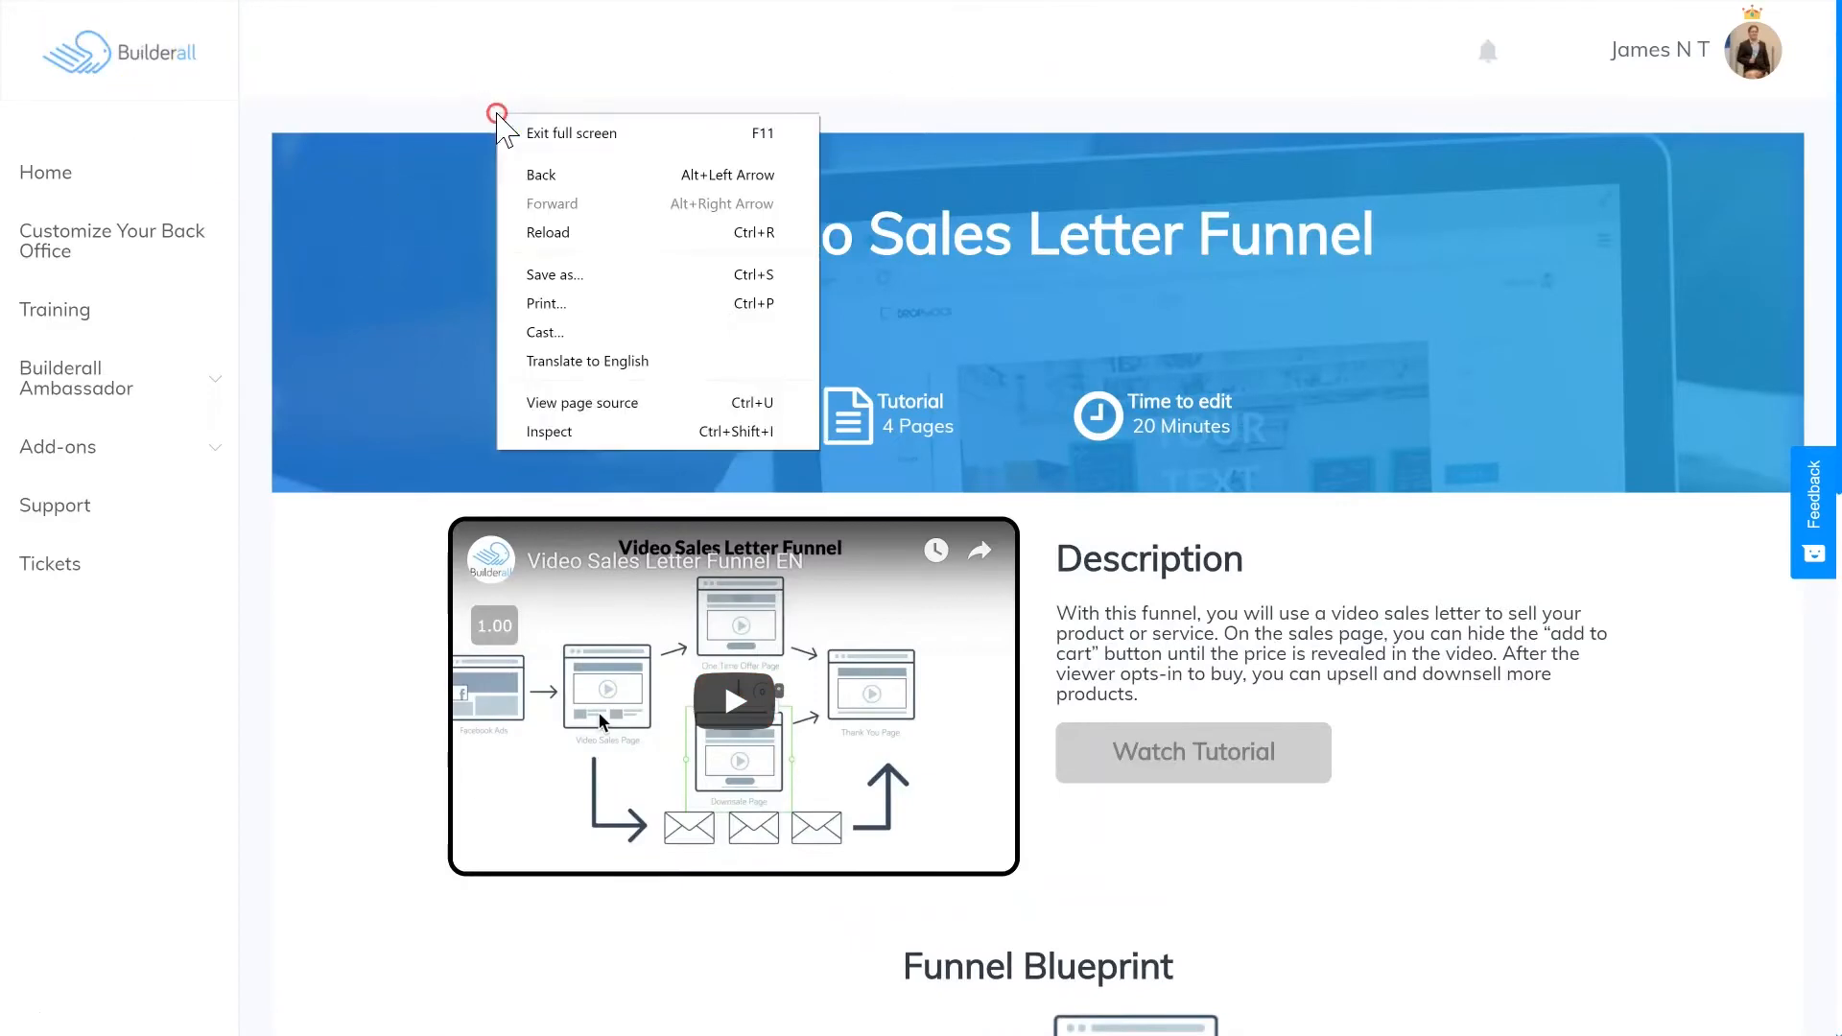
left_click(542, 175)
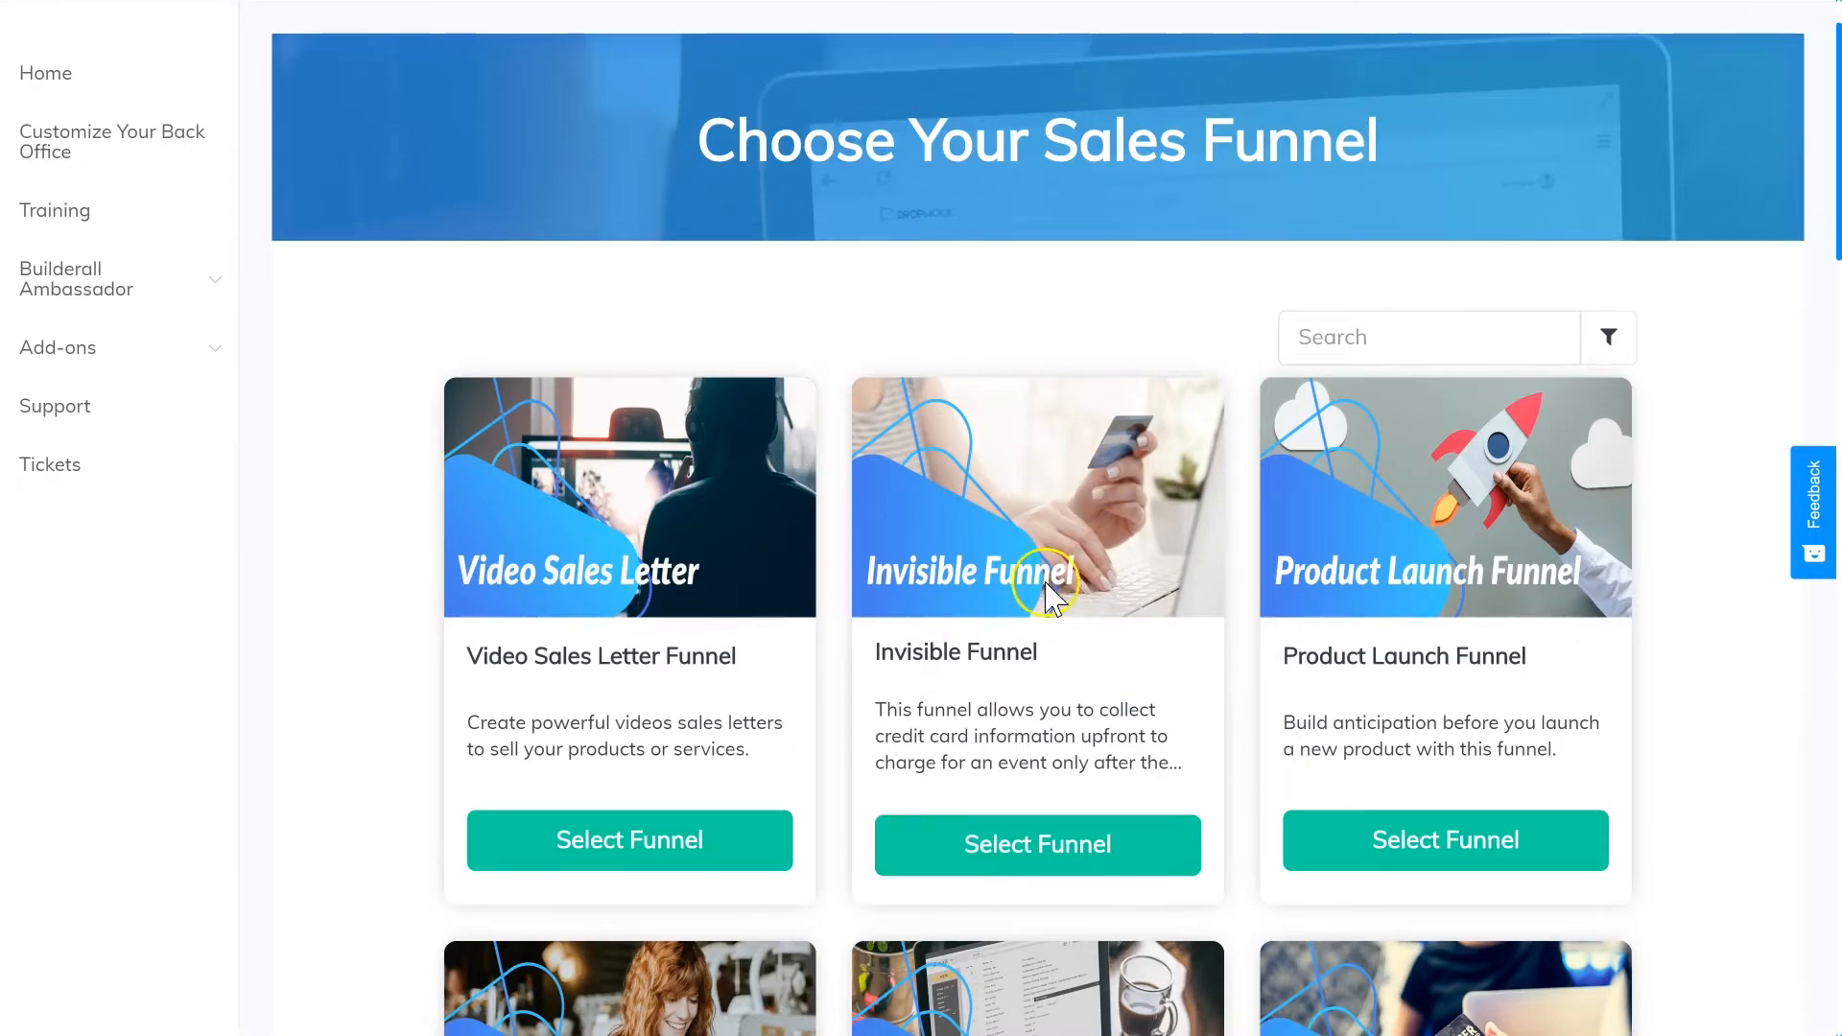
Step: Browse the whole list of sales funnels, from the Video Sales Letter Funnel down to the Cancellation Funnel
scroll(1033, 565, "down", 1)
scroll(1033, 566, "down", 6)
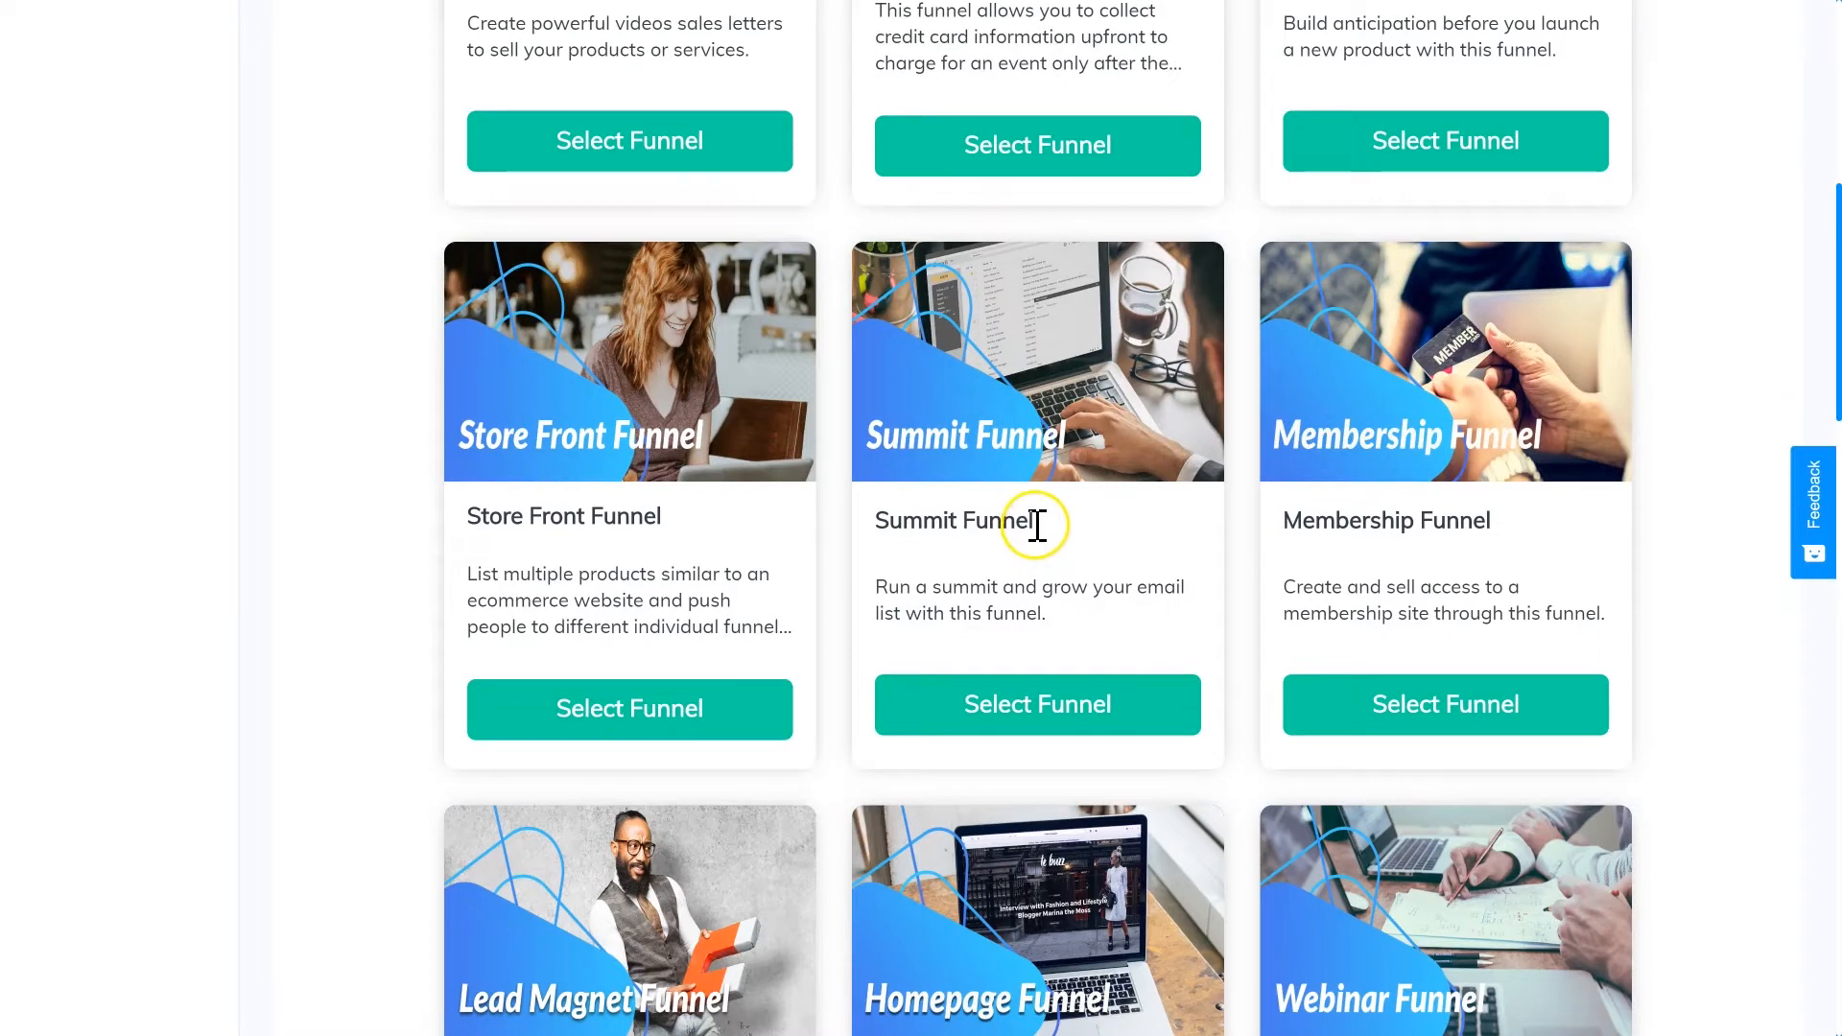
scroll(1266, 527, "down", 4)
scroll(924, 408, "up", 11)
scroll(691, 329, "down", 20)
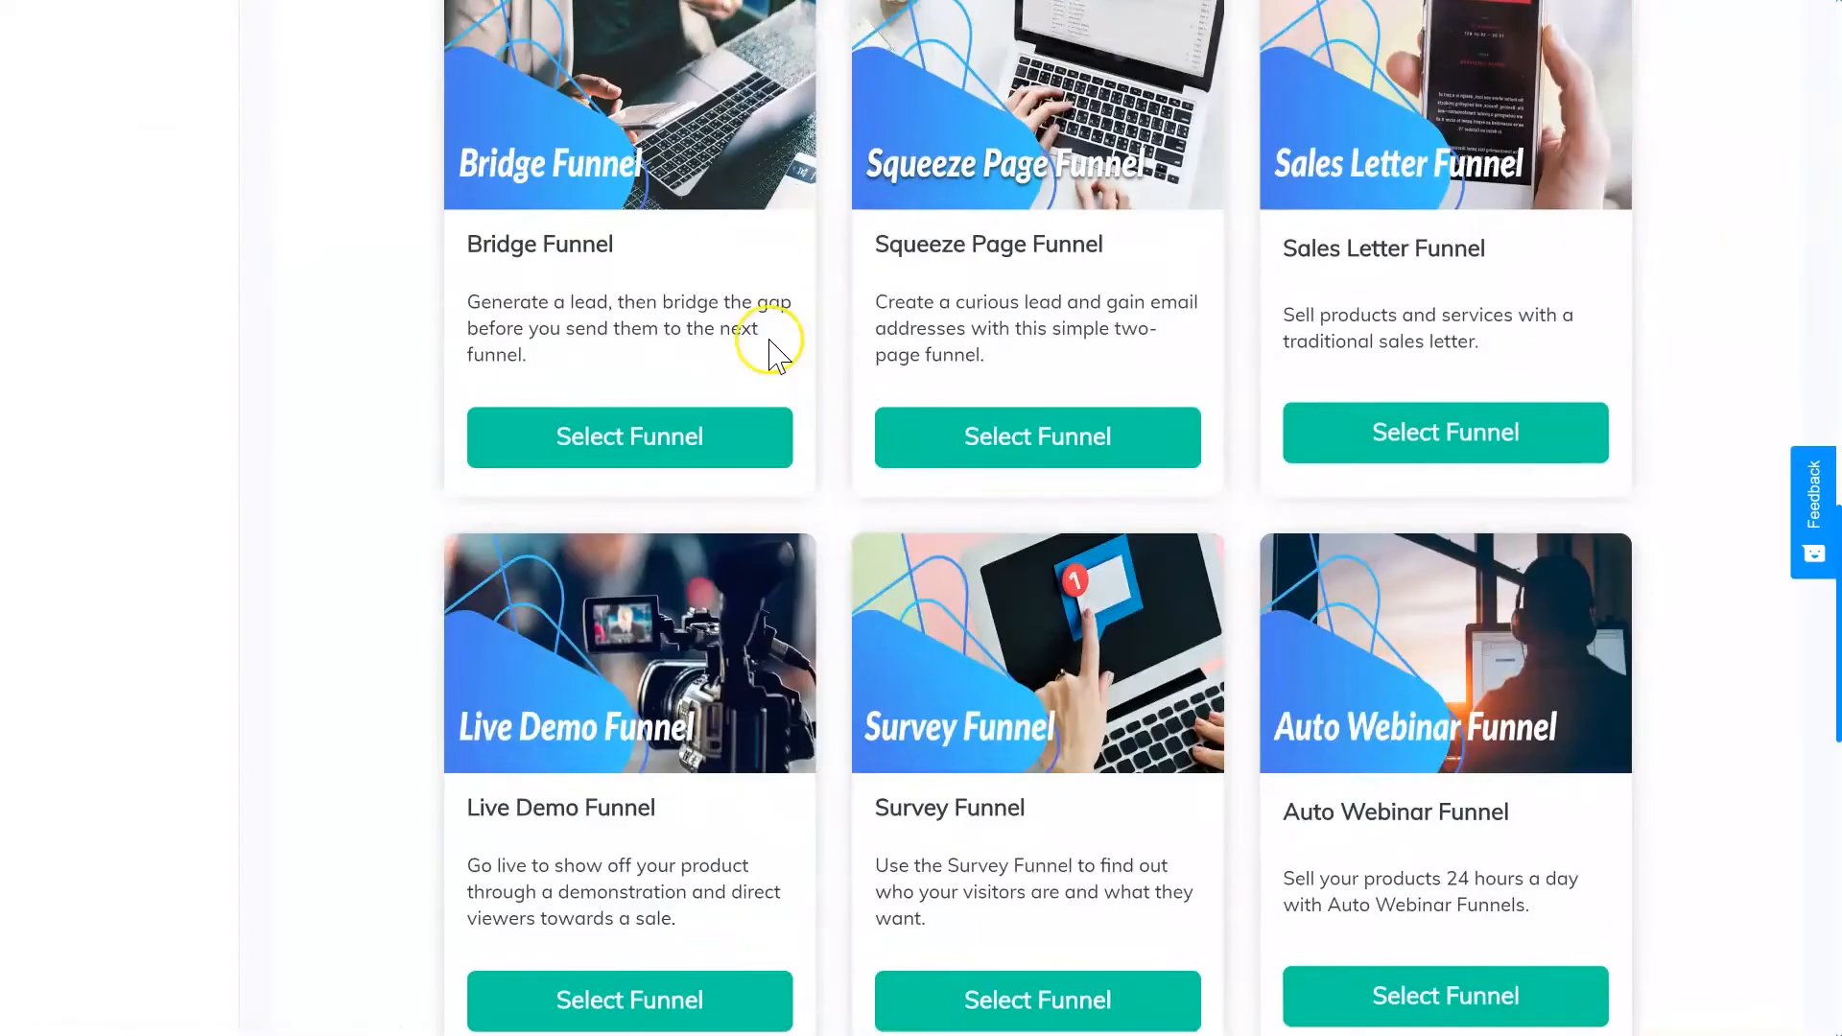
scroll(772, 350, "down", 10)
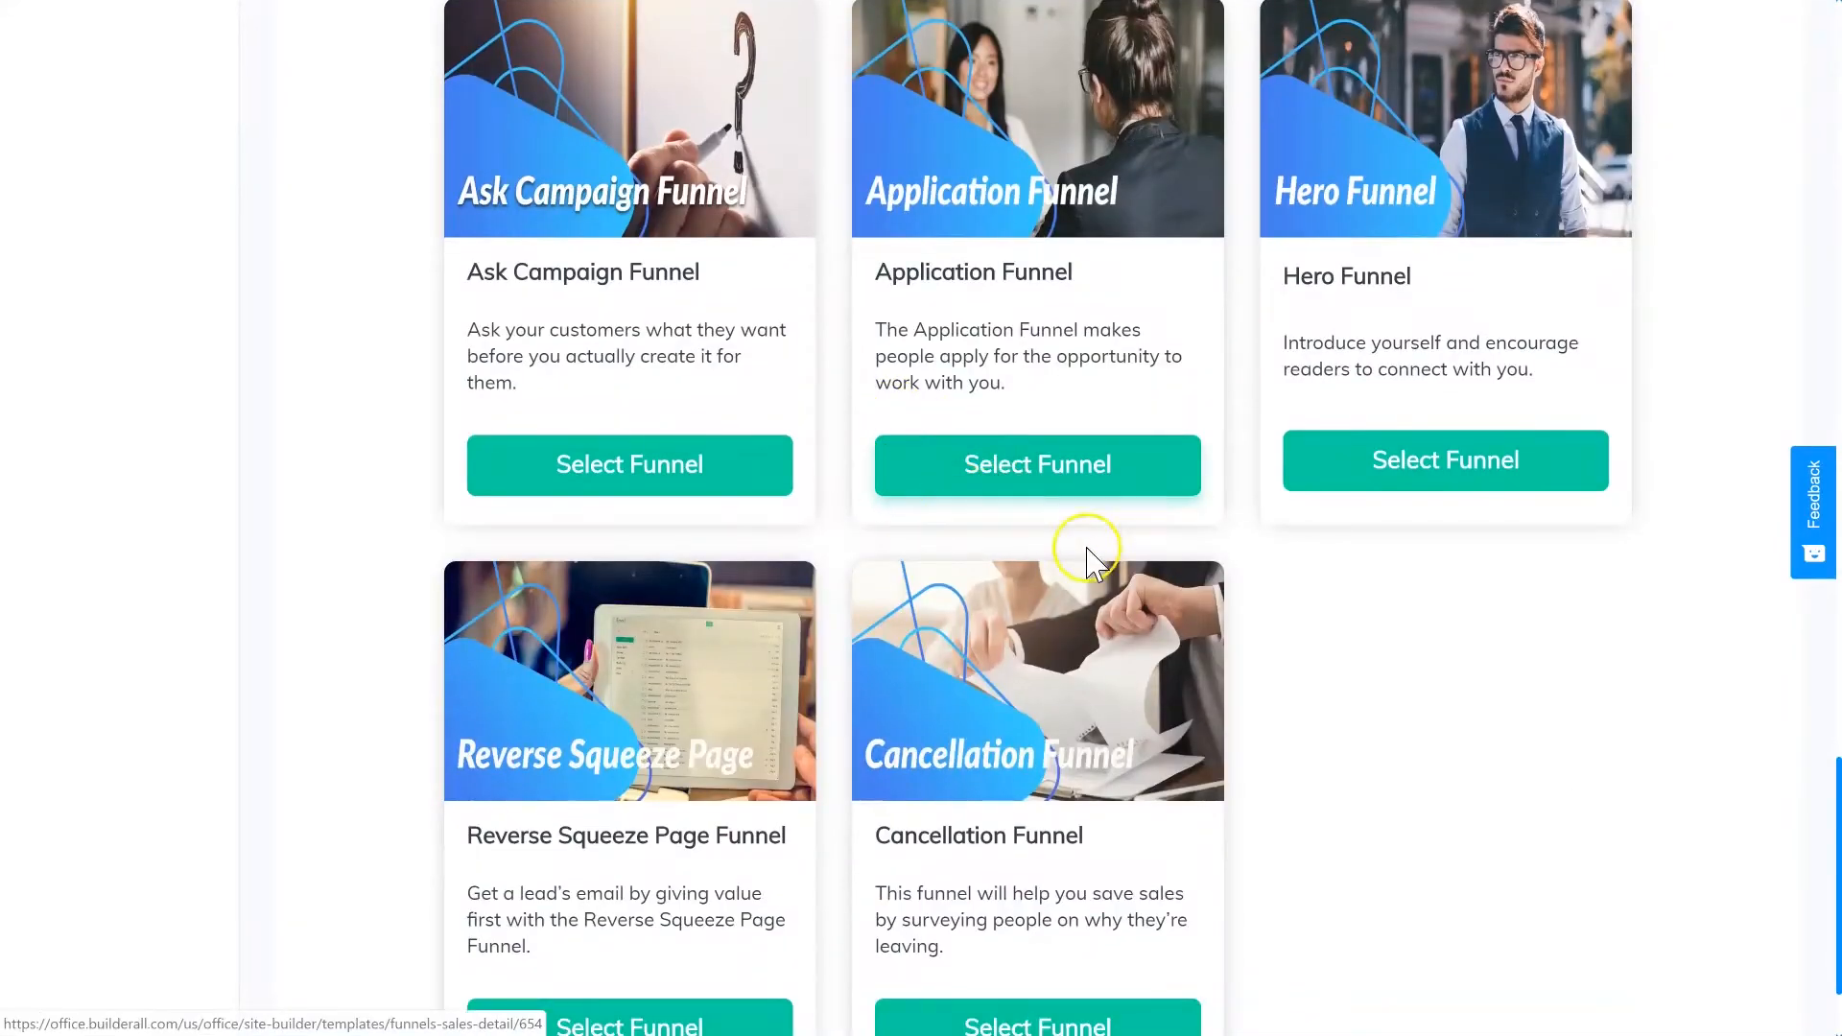
scroll(1094, 561, "down", 2)
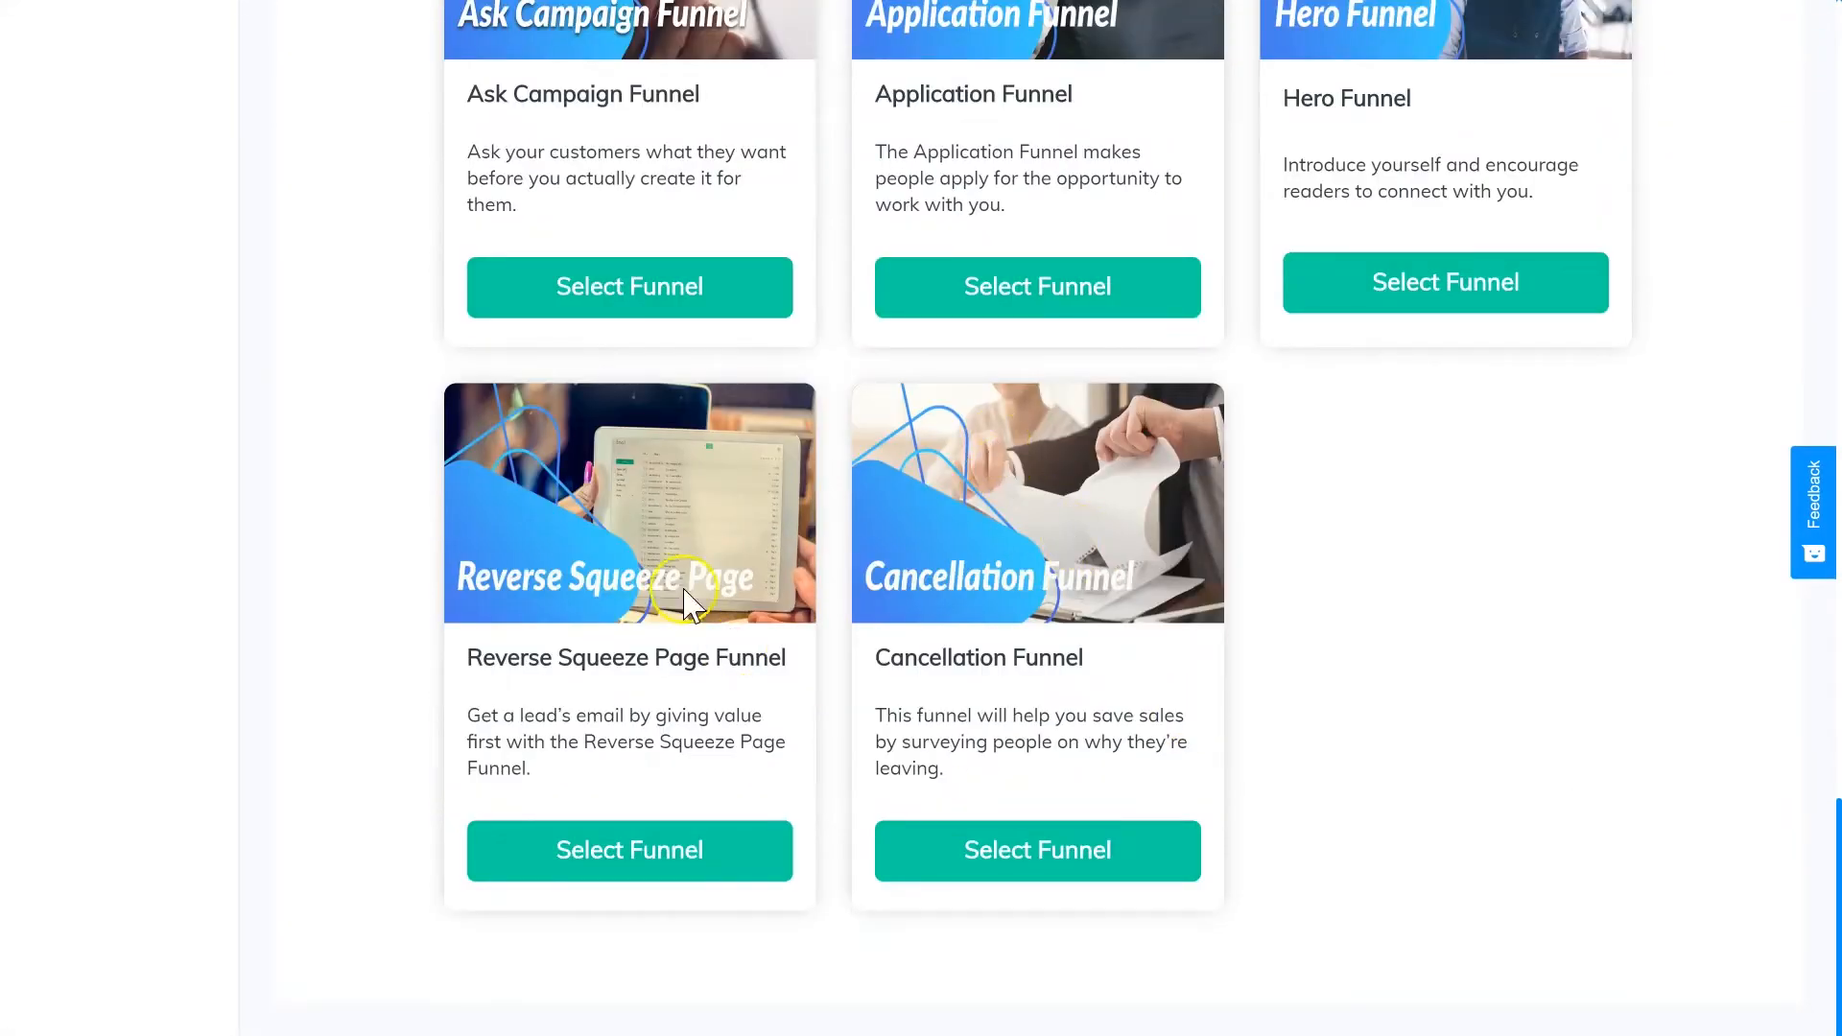
scroll(959, 533, "up", 2)
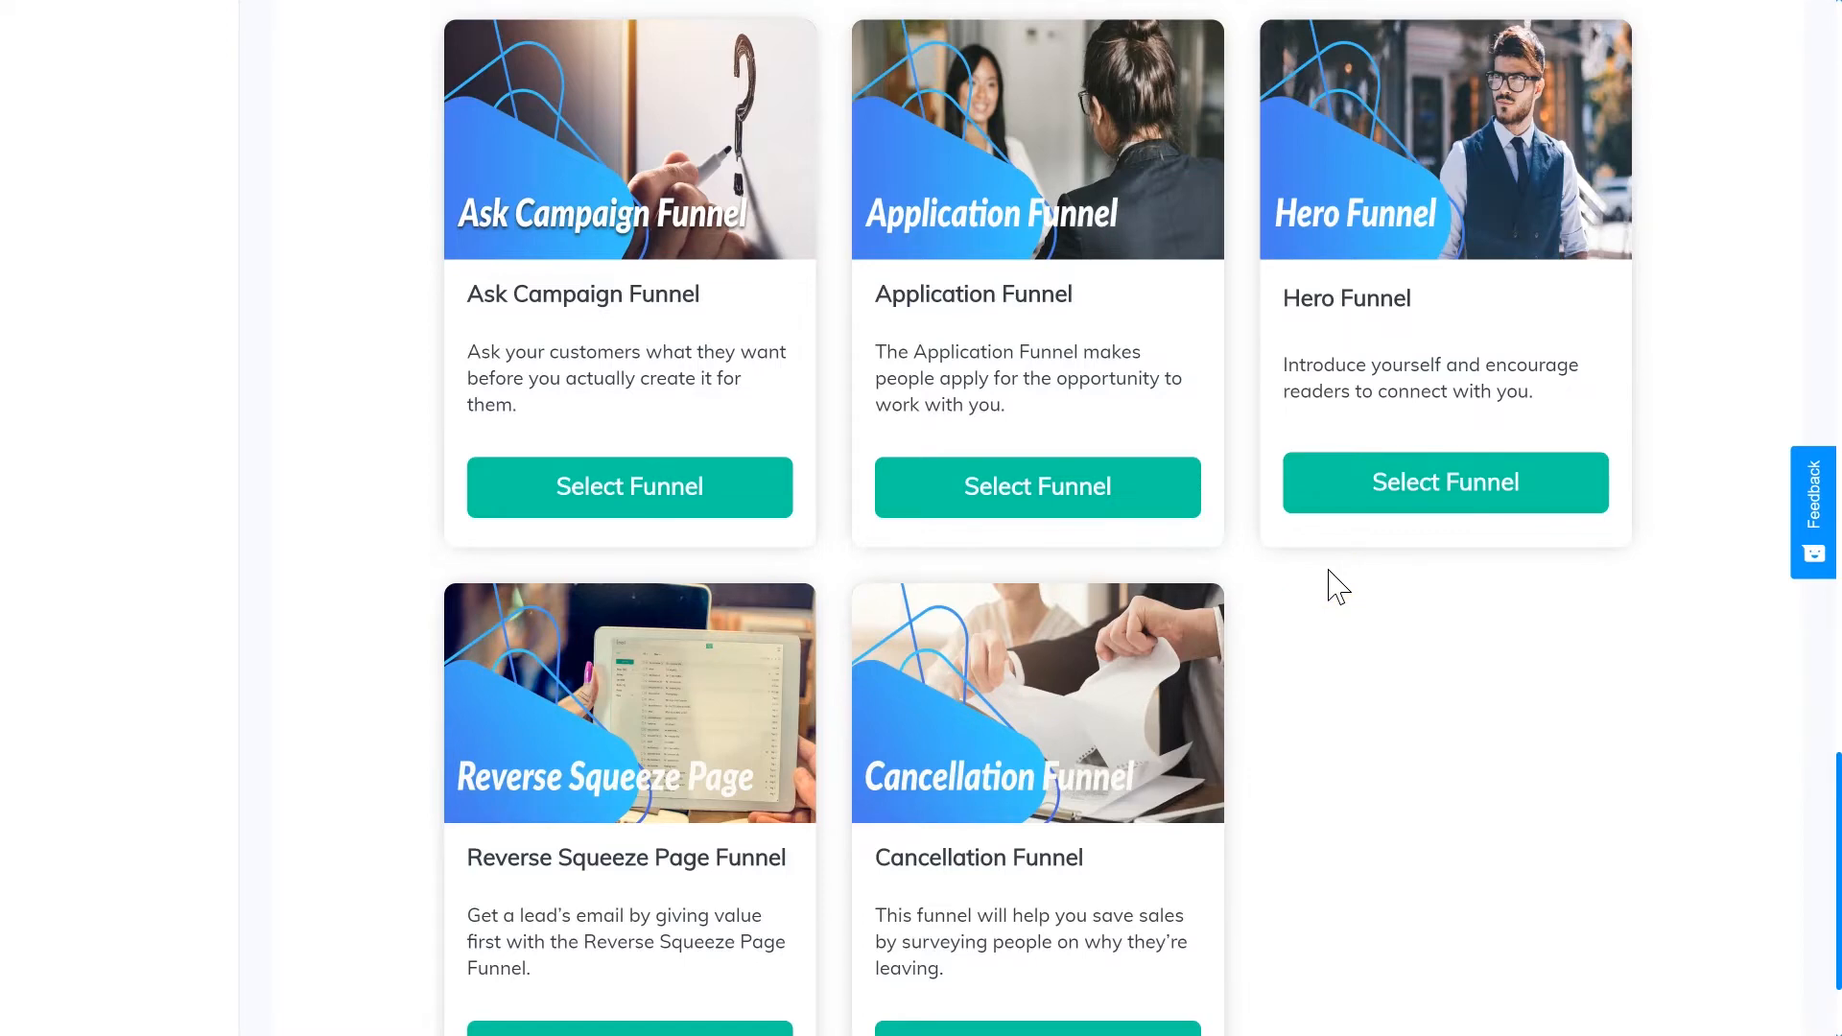
scroll(1338, 587, "up", 20)
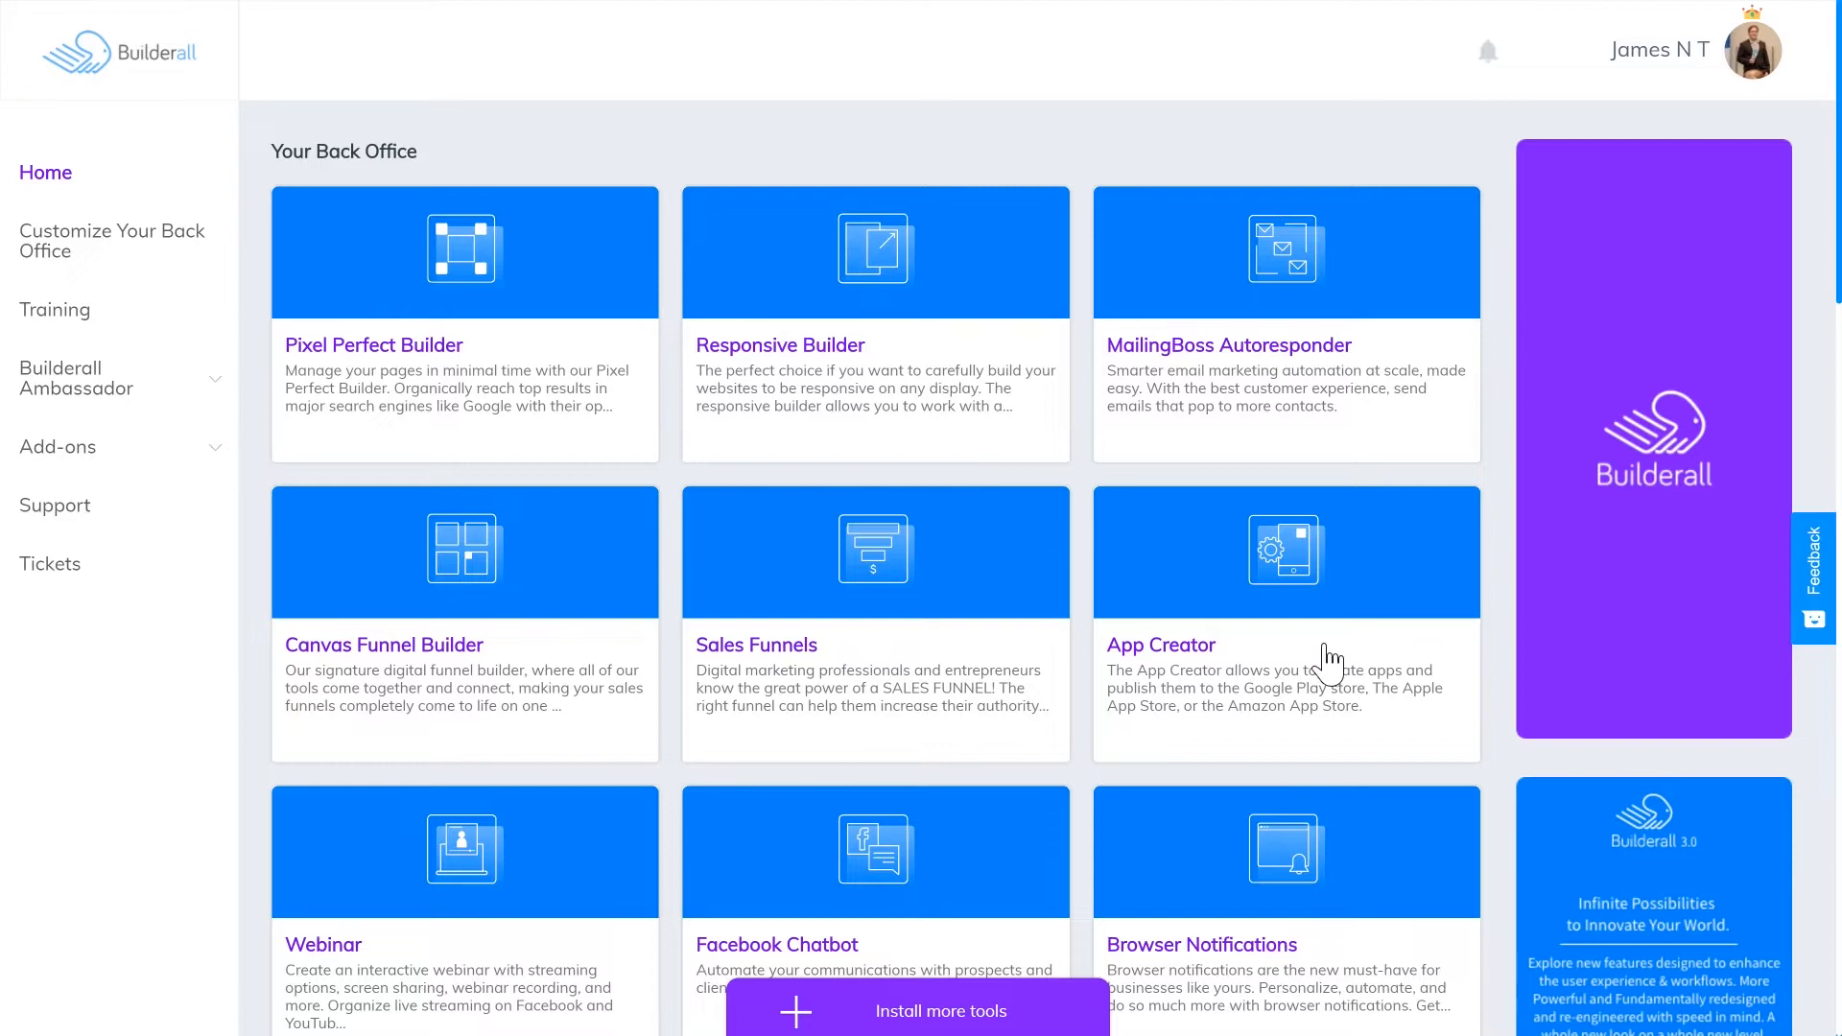
Step: Enter the App Creator from the back office
left_click(1289, 646)
mouse_move(1283, 649)
left_click(1418, 793)
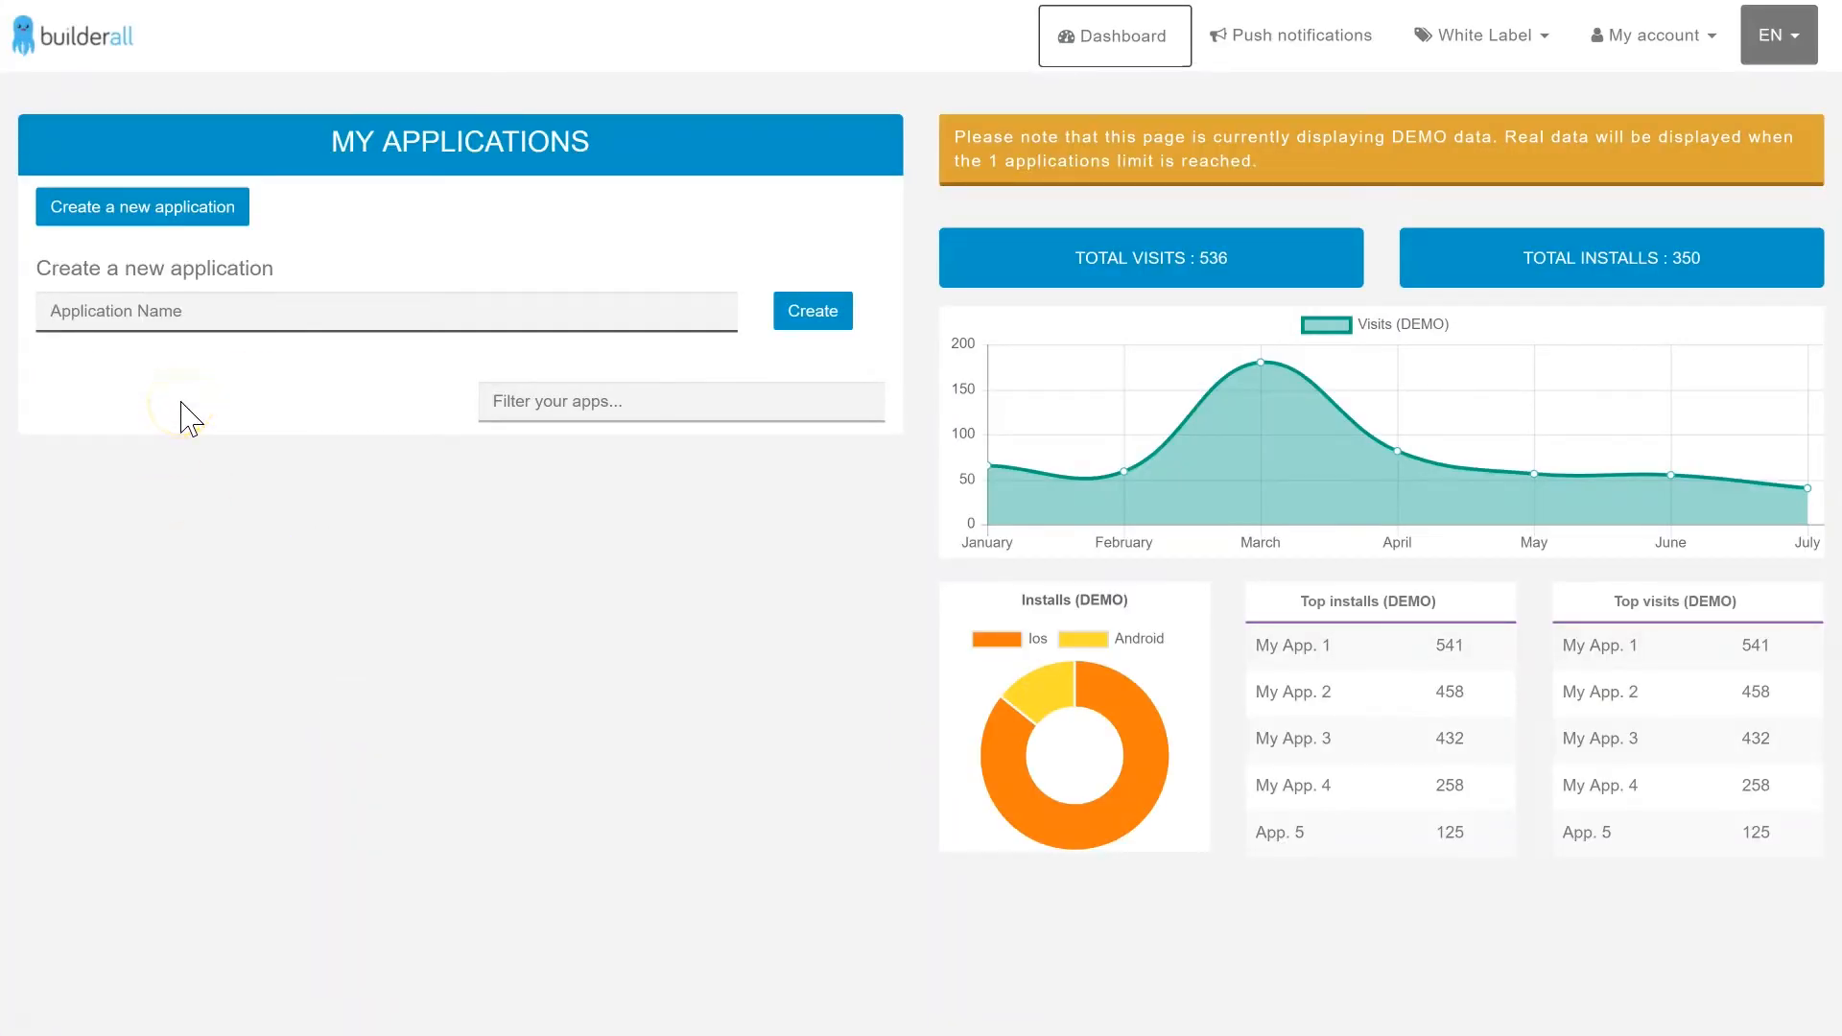
Step: Create a new application named "testtest" and enter its editor
type("test")
left_click(813, 317)
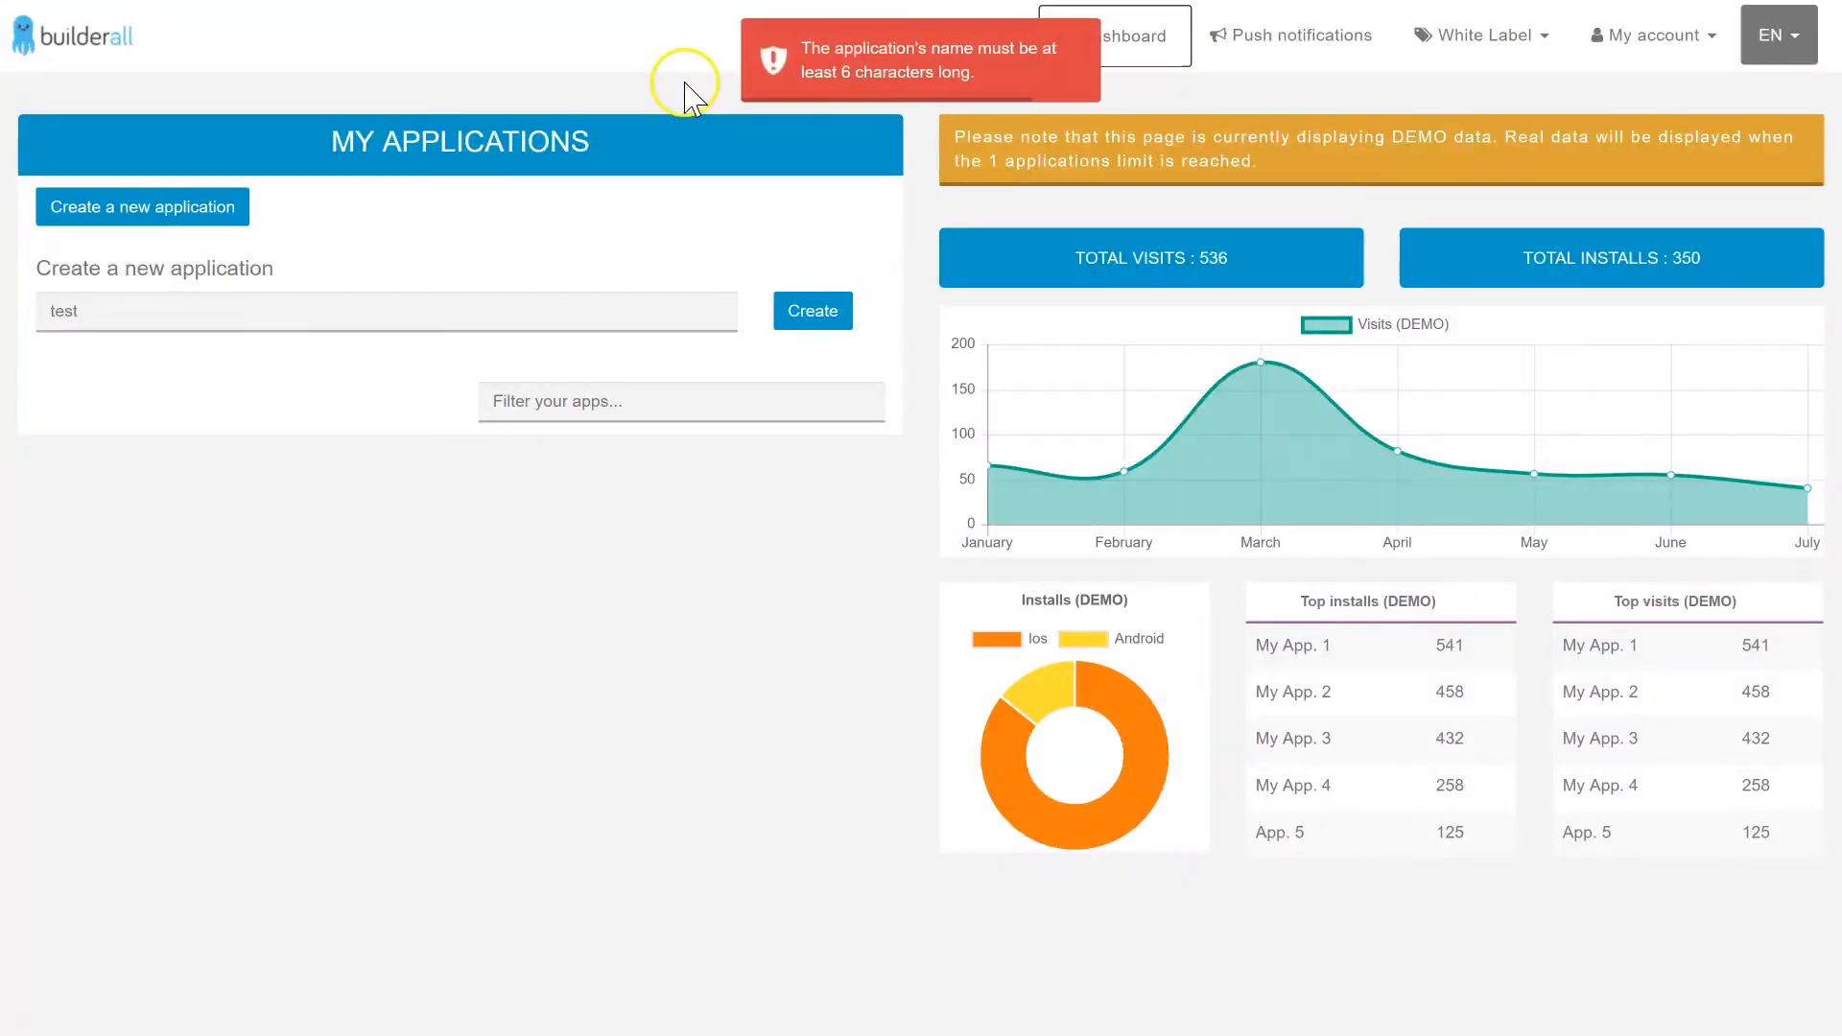
left_click(355, 307)
left_click(357, 307)
left_click(812, 322)
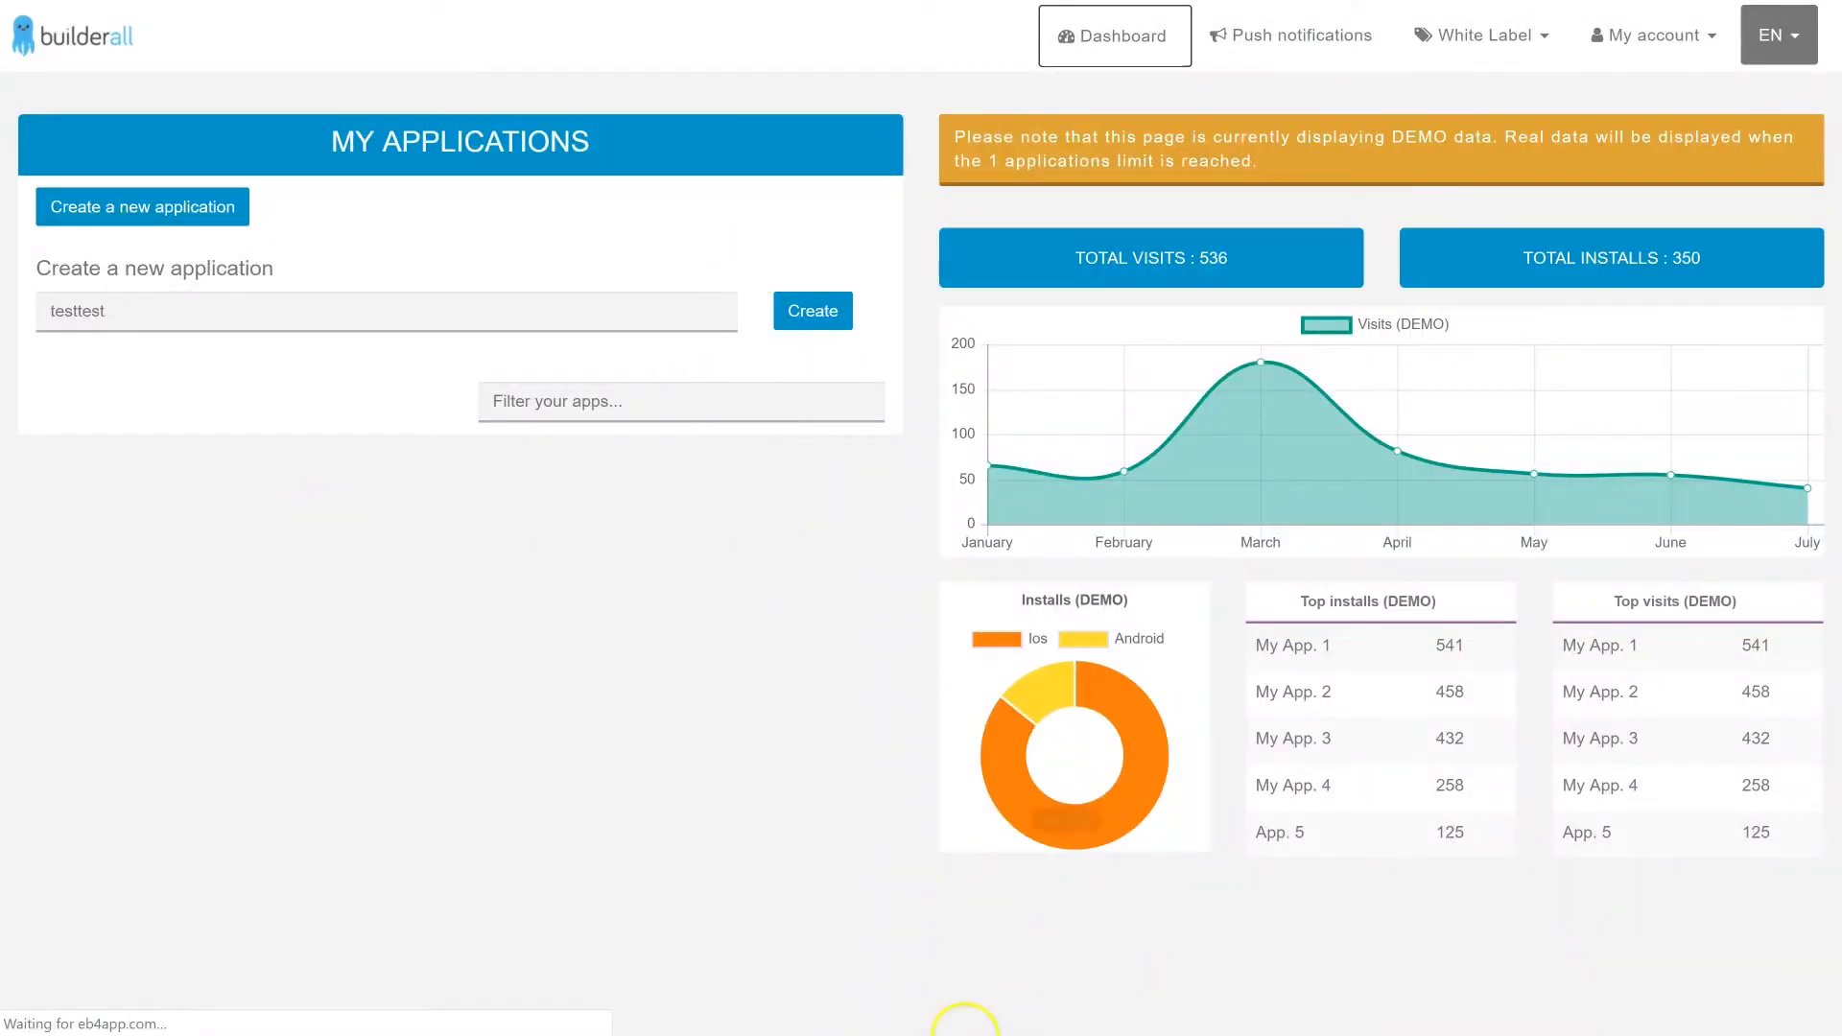
left_click(837, 307)
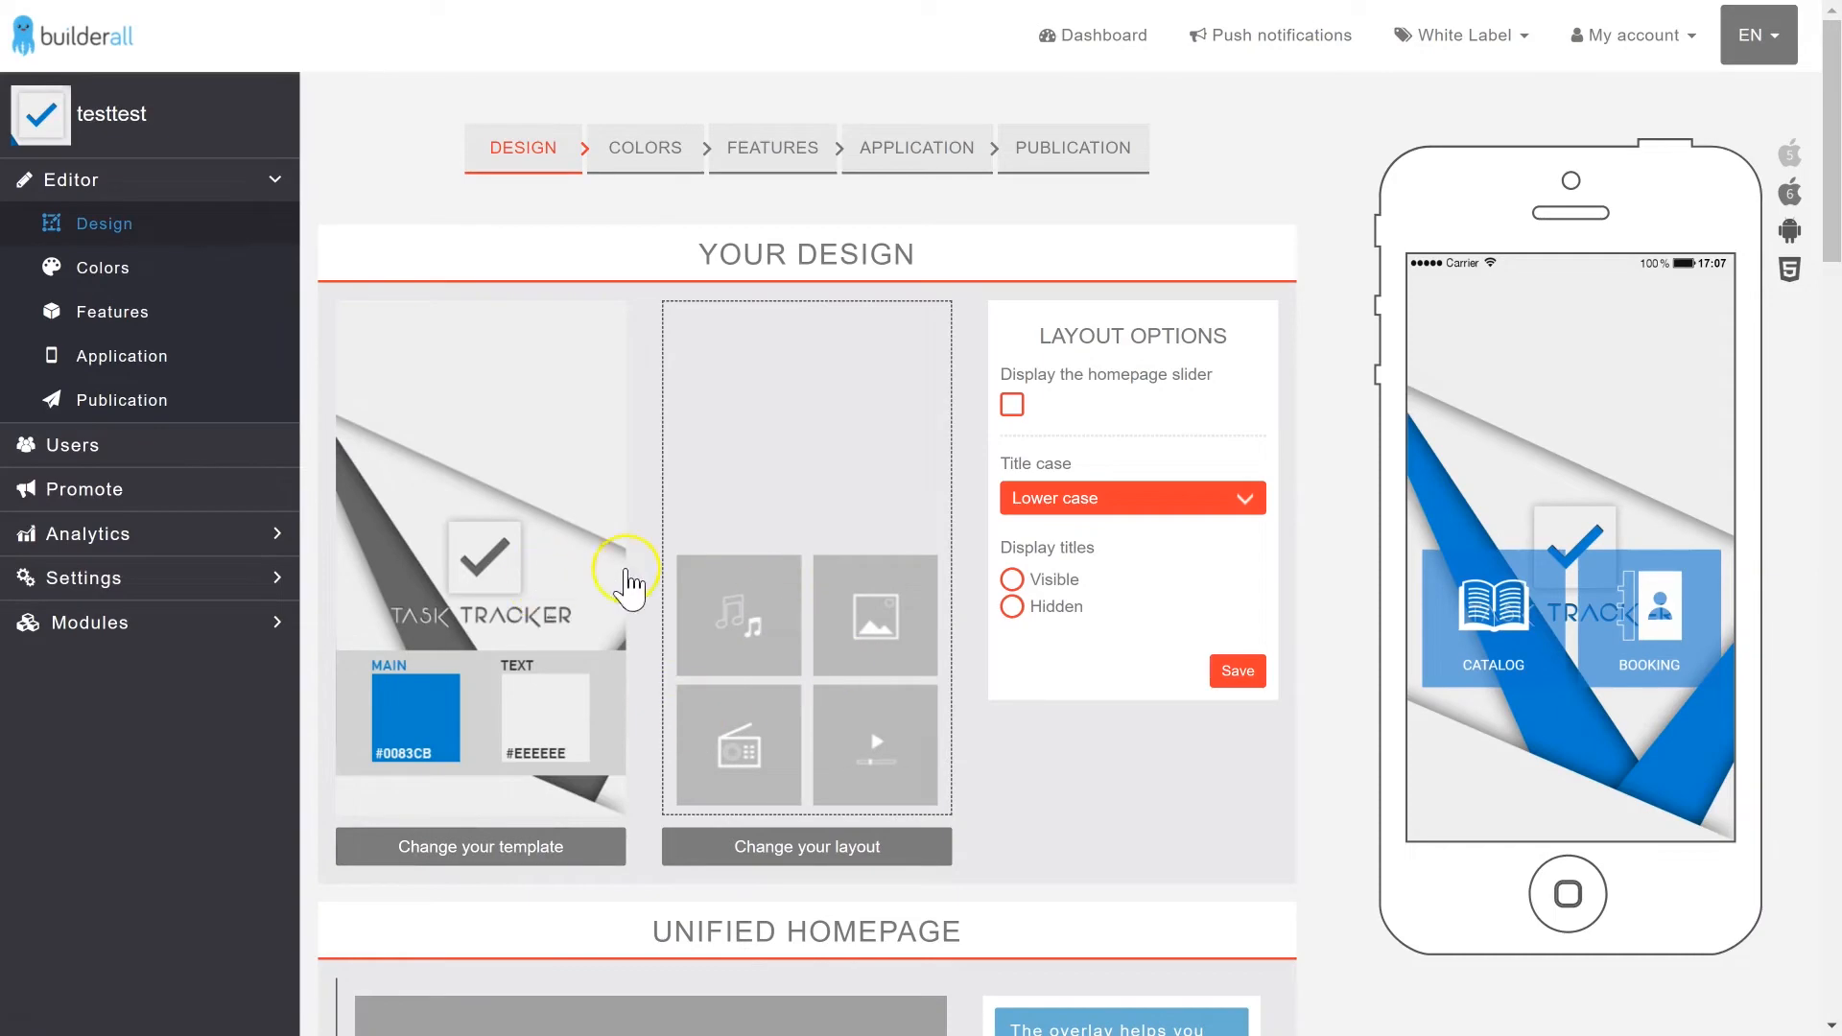
Step: Look through the app's design options, including layout, country and font families, and open the Features section
scroll(723, 682, "down", 15)
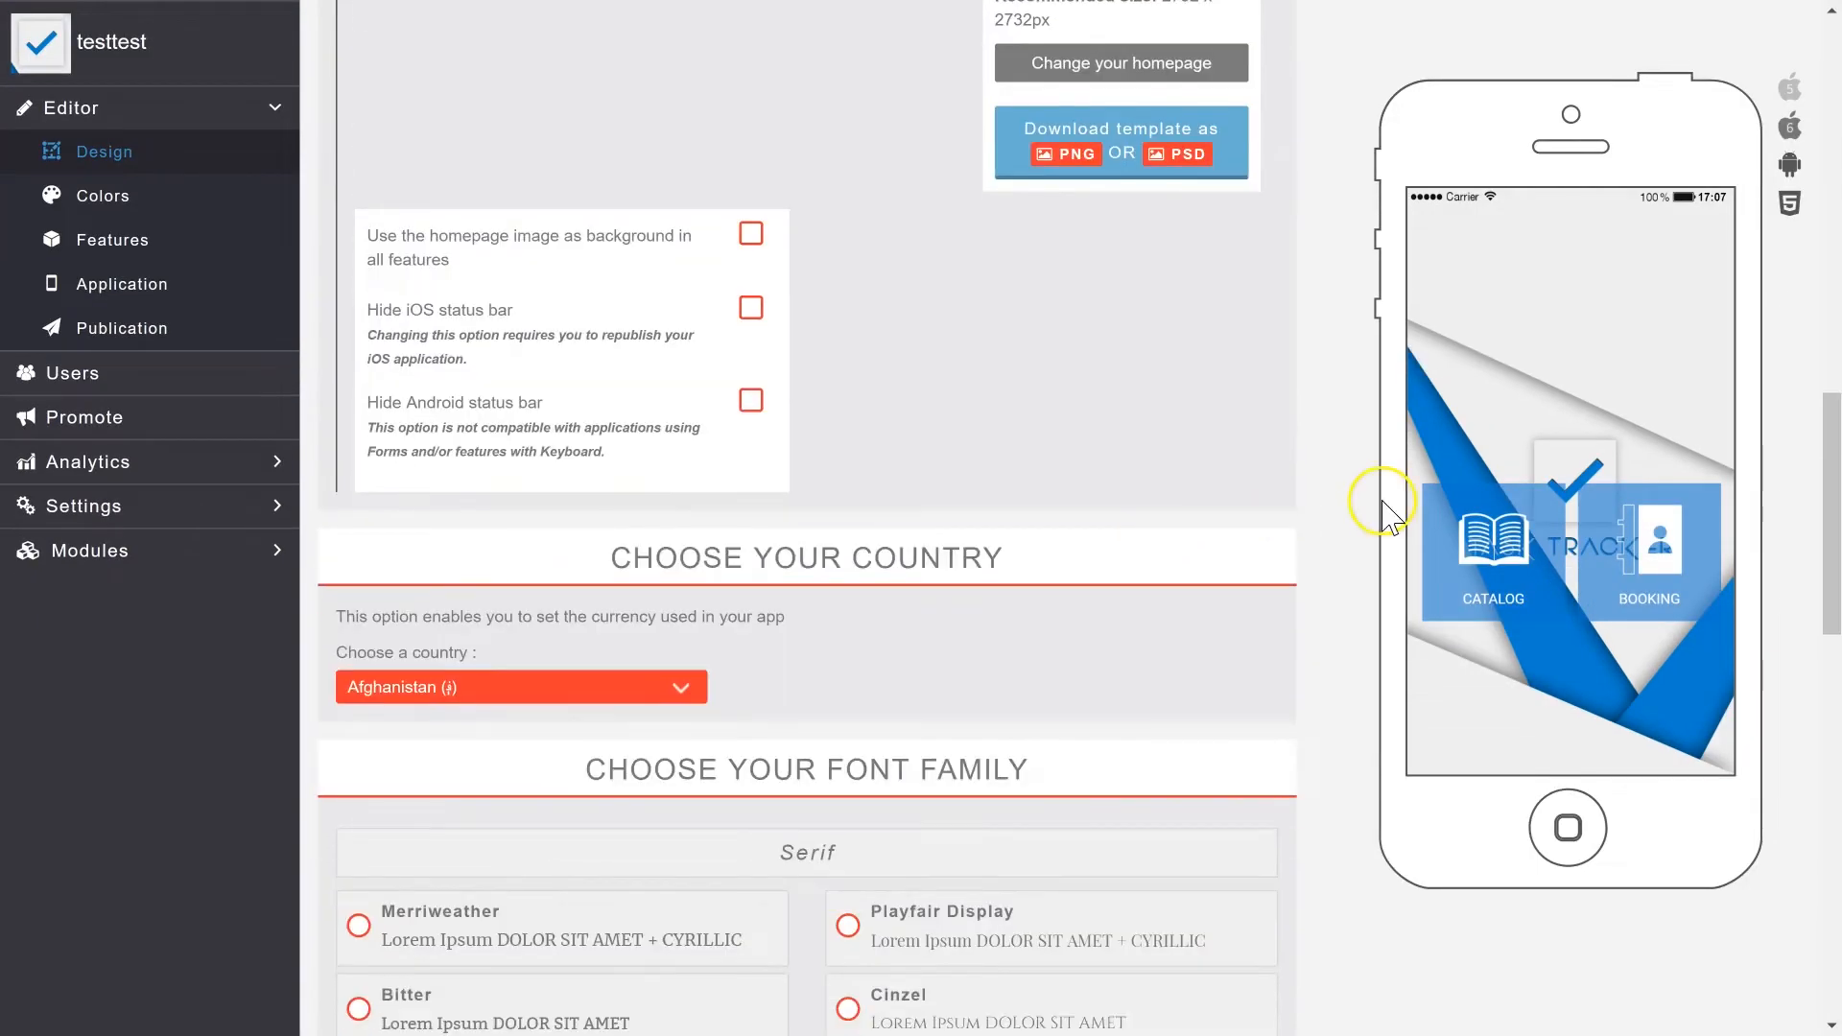
scroll(853, 671, "down", 5)
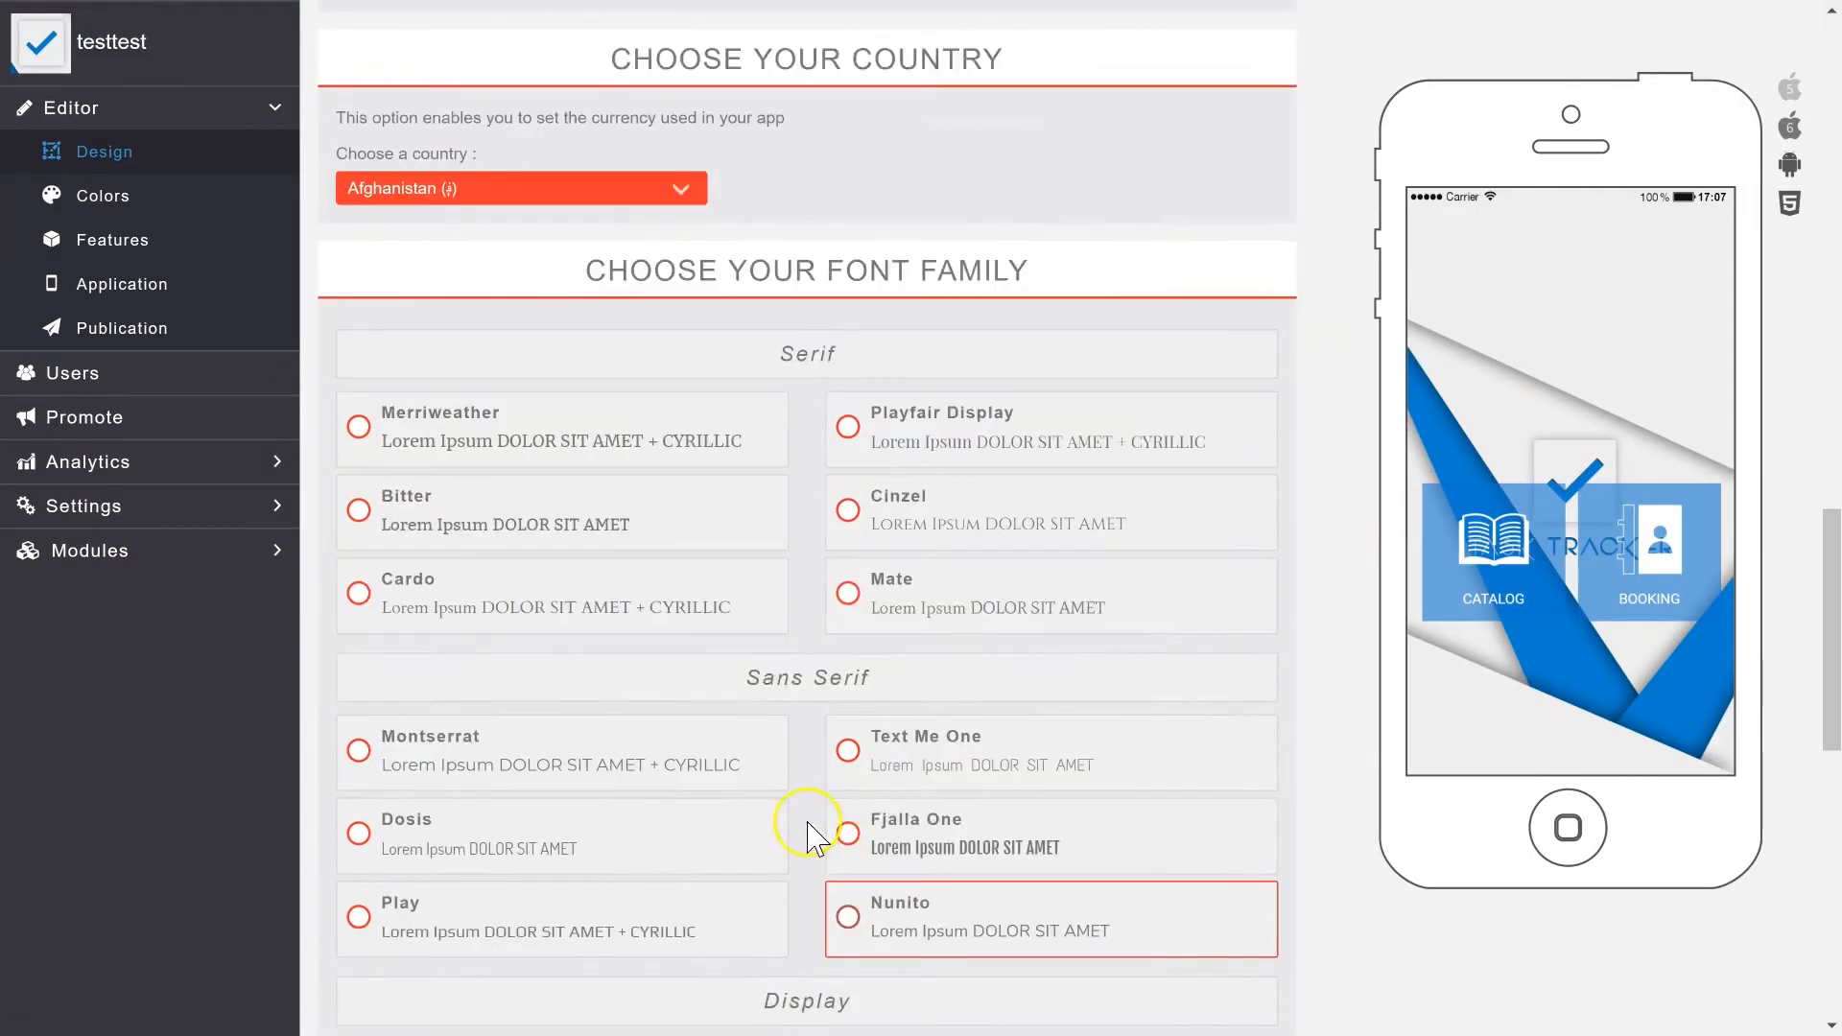
scroll(806, 834, "up", 6)
scroll(793, 600, "down", 17)
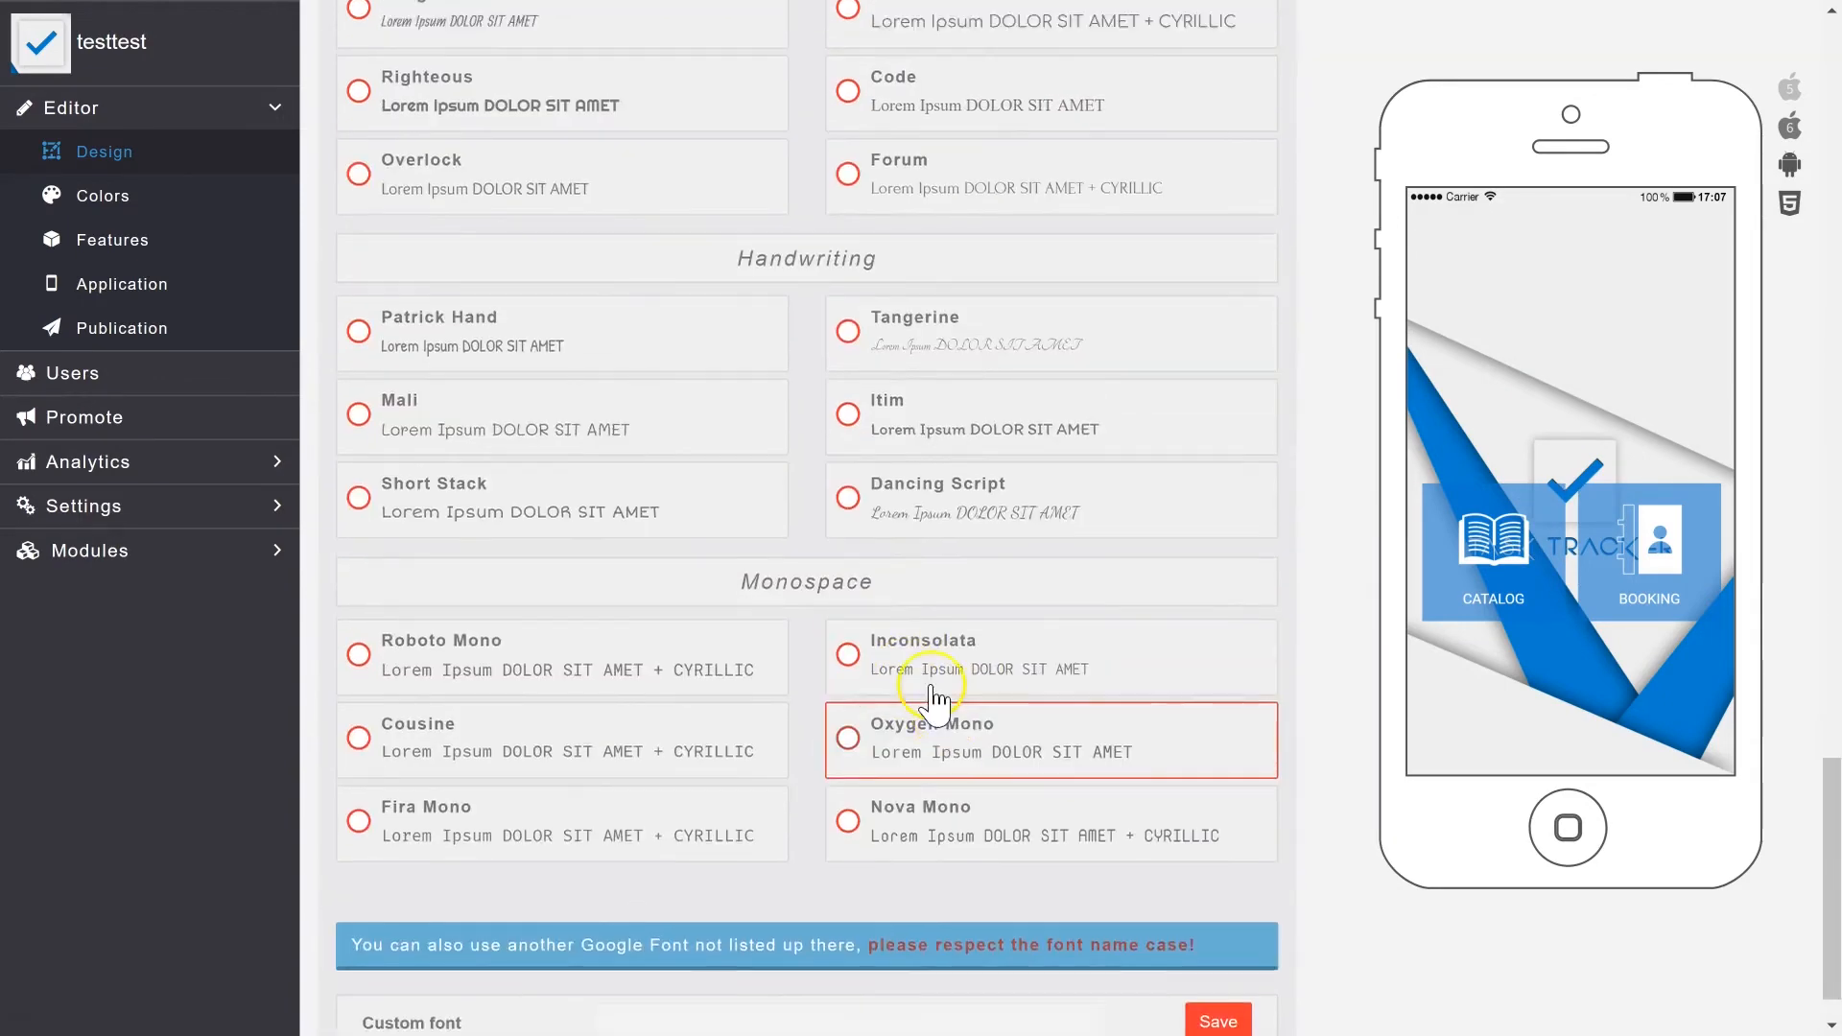
scroll(931, 700, "up", 20)
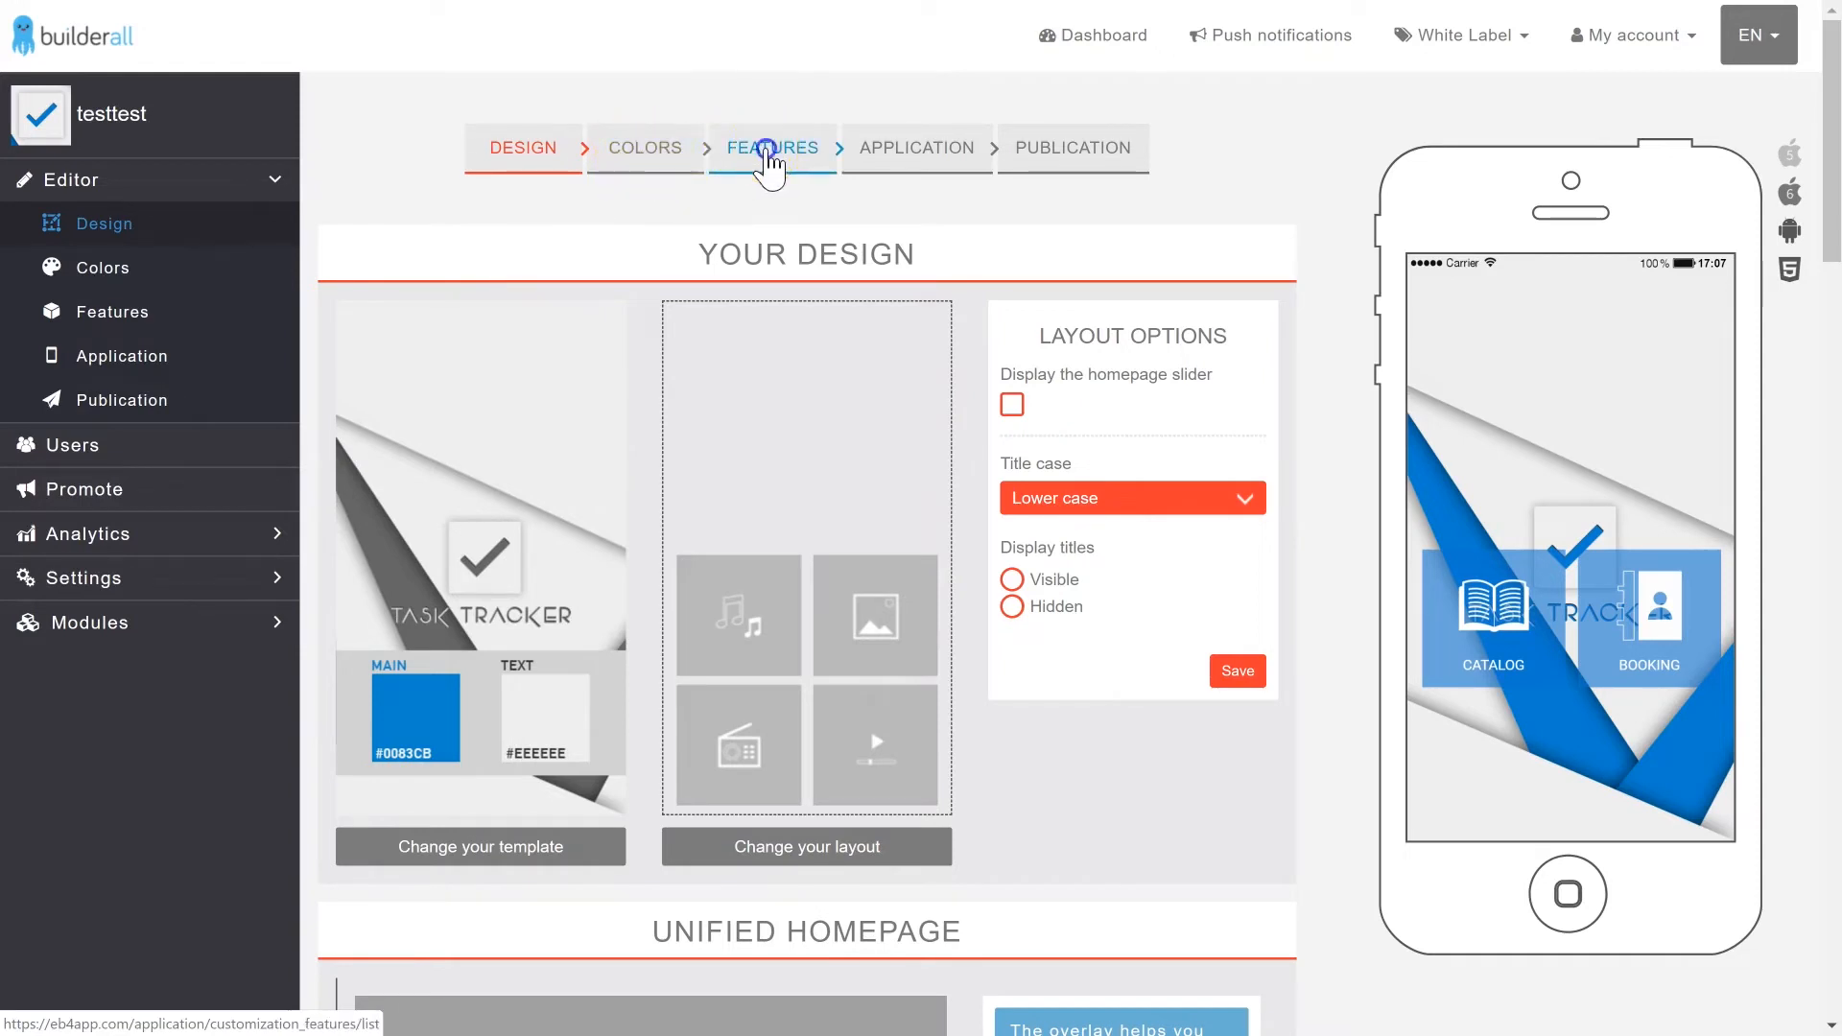
left_click(768, 115)
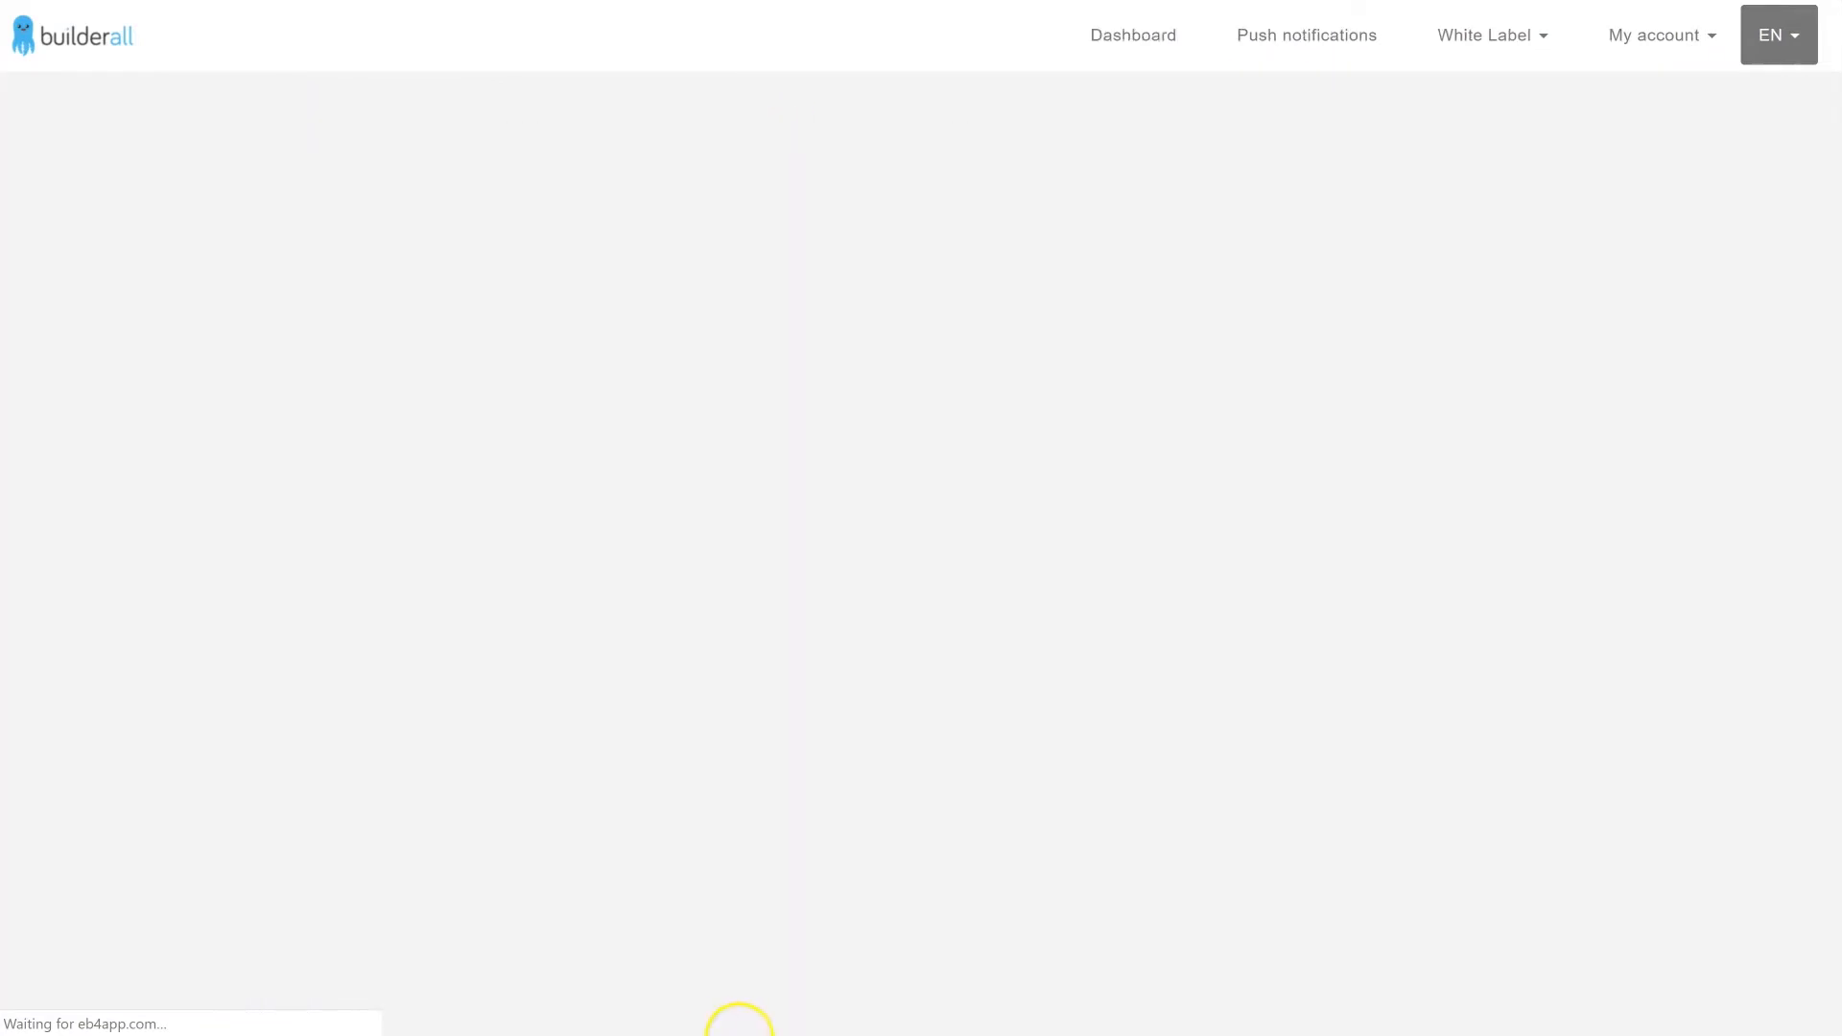
Step: Browse all the page types that can be added to the app in the Features section, from Appointment to WordPress
scroll(858, 736, "down", 12)
scroll(859, 737, "up", 12)
scroll(834, 362, "down", 3)
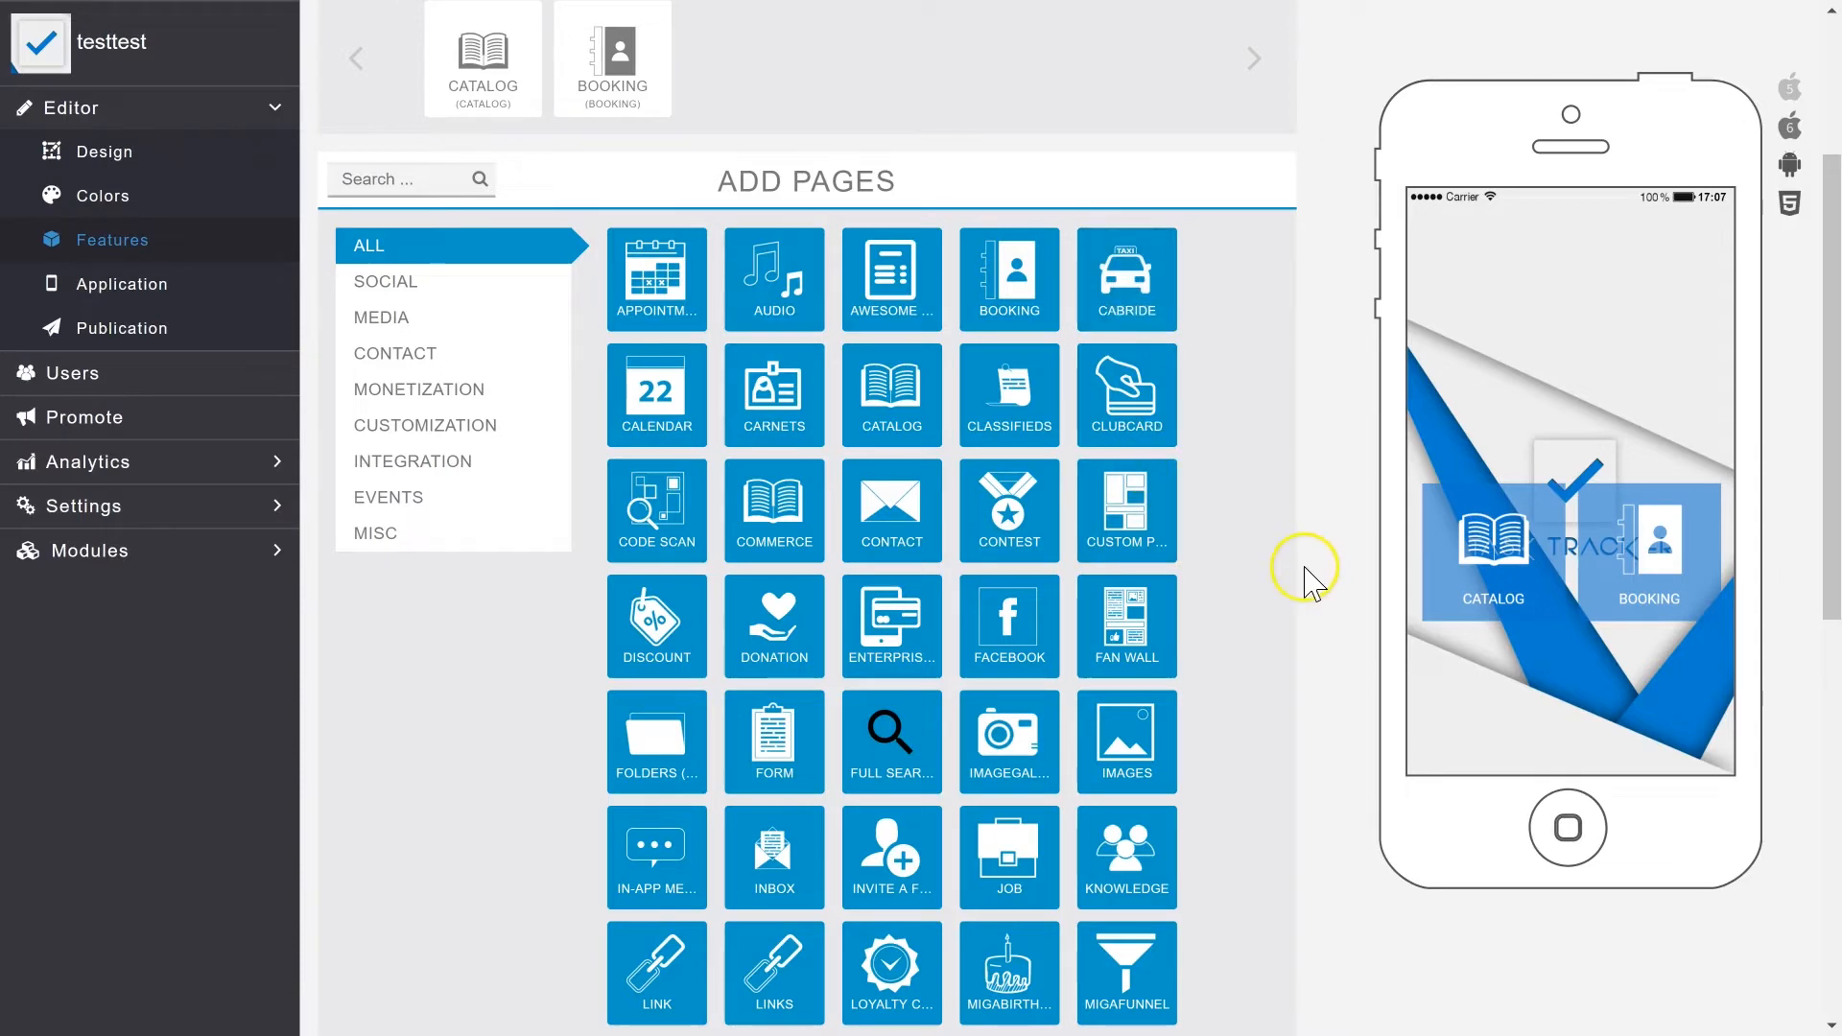
scroll(1056, 480, "down", 1)
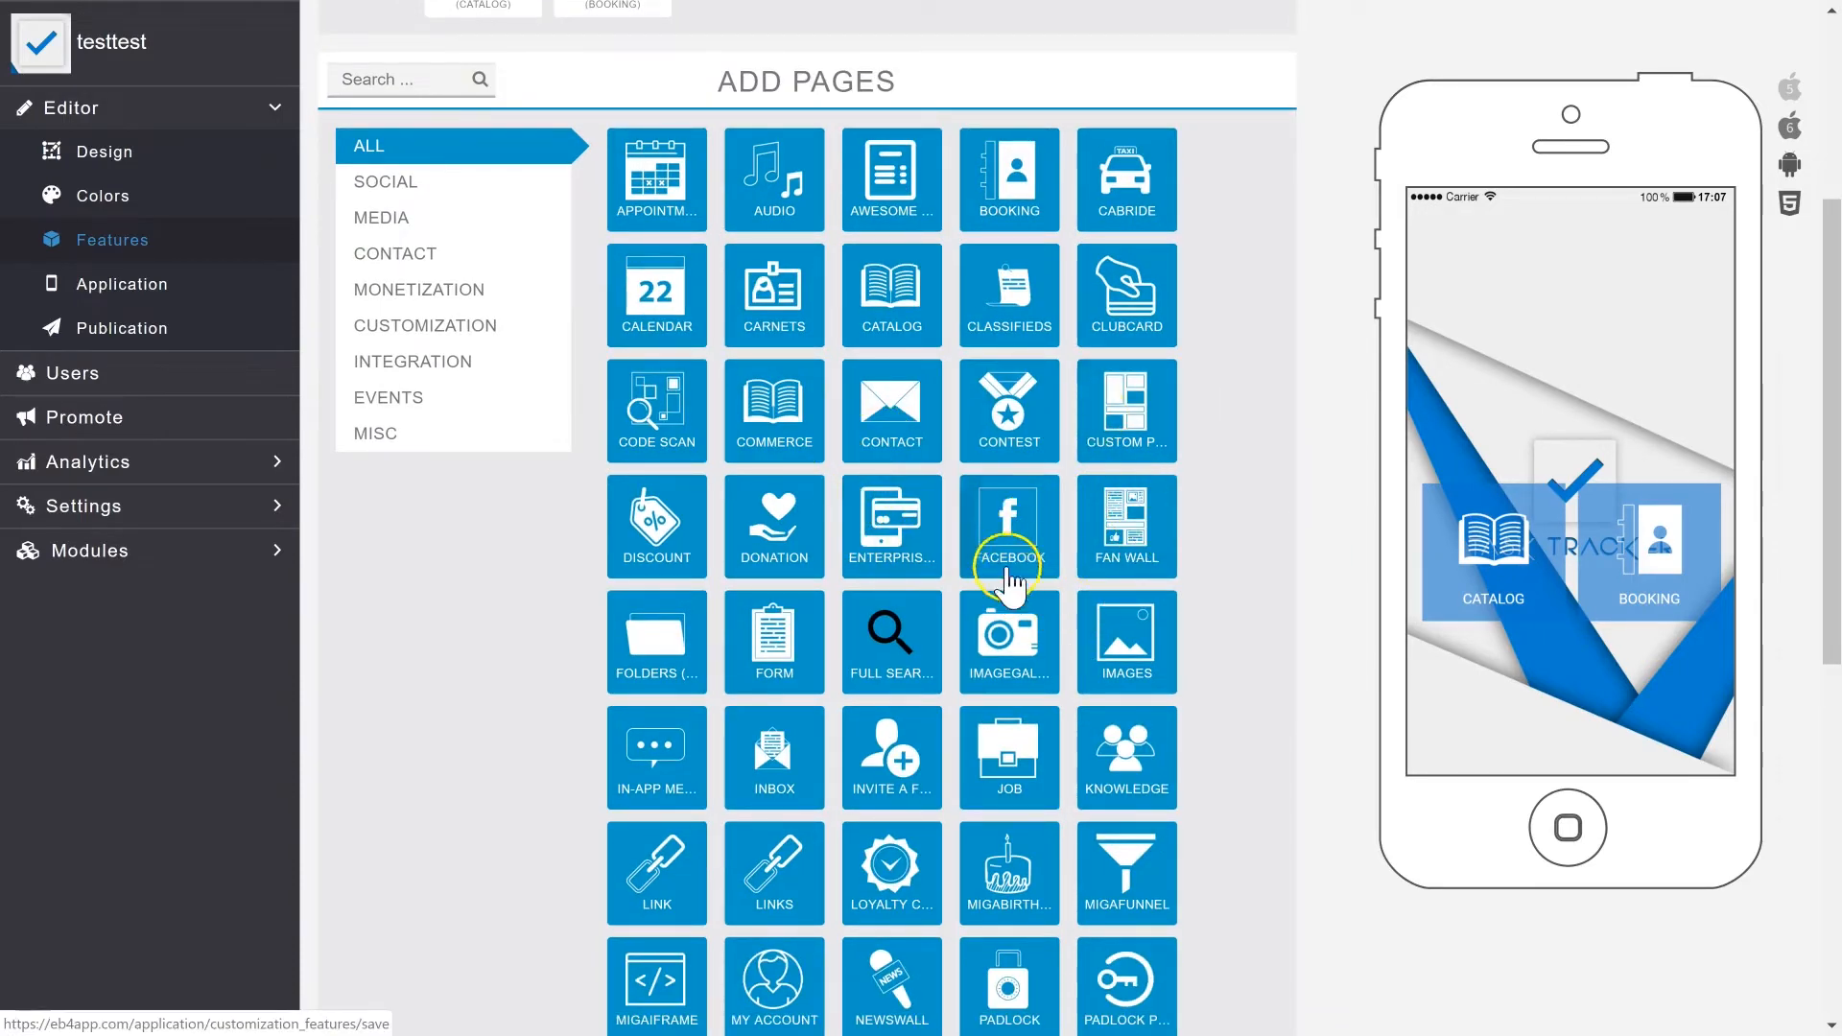
scroll(1007, 552, "down", 1)
scroll(1007, 551, "down", 5)
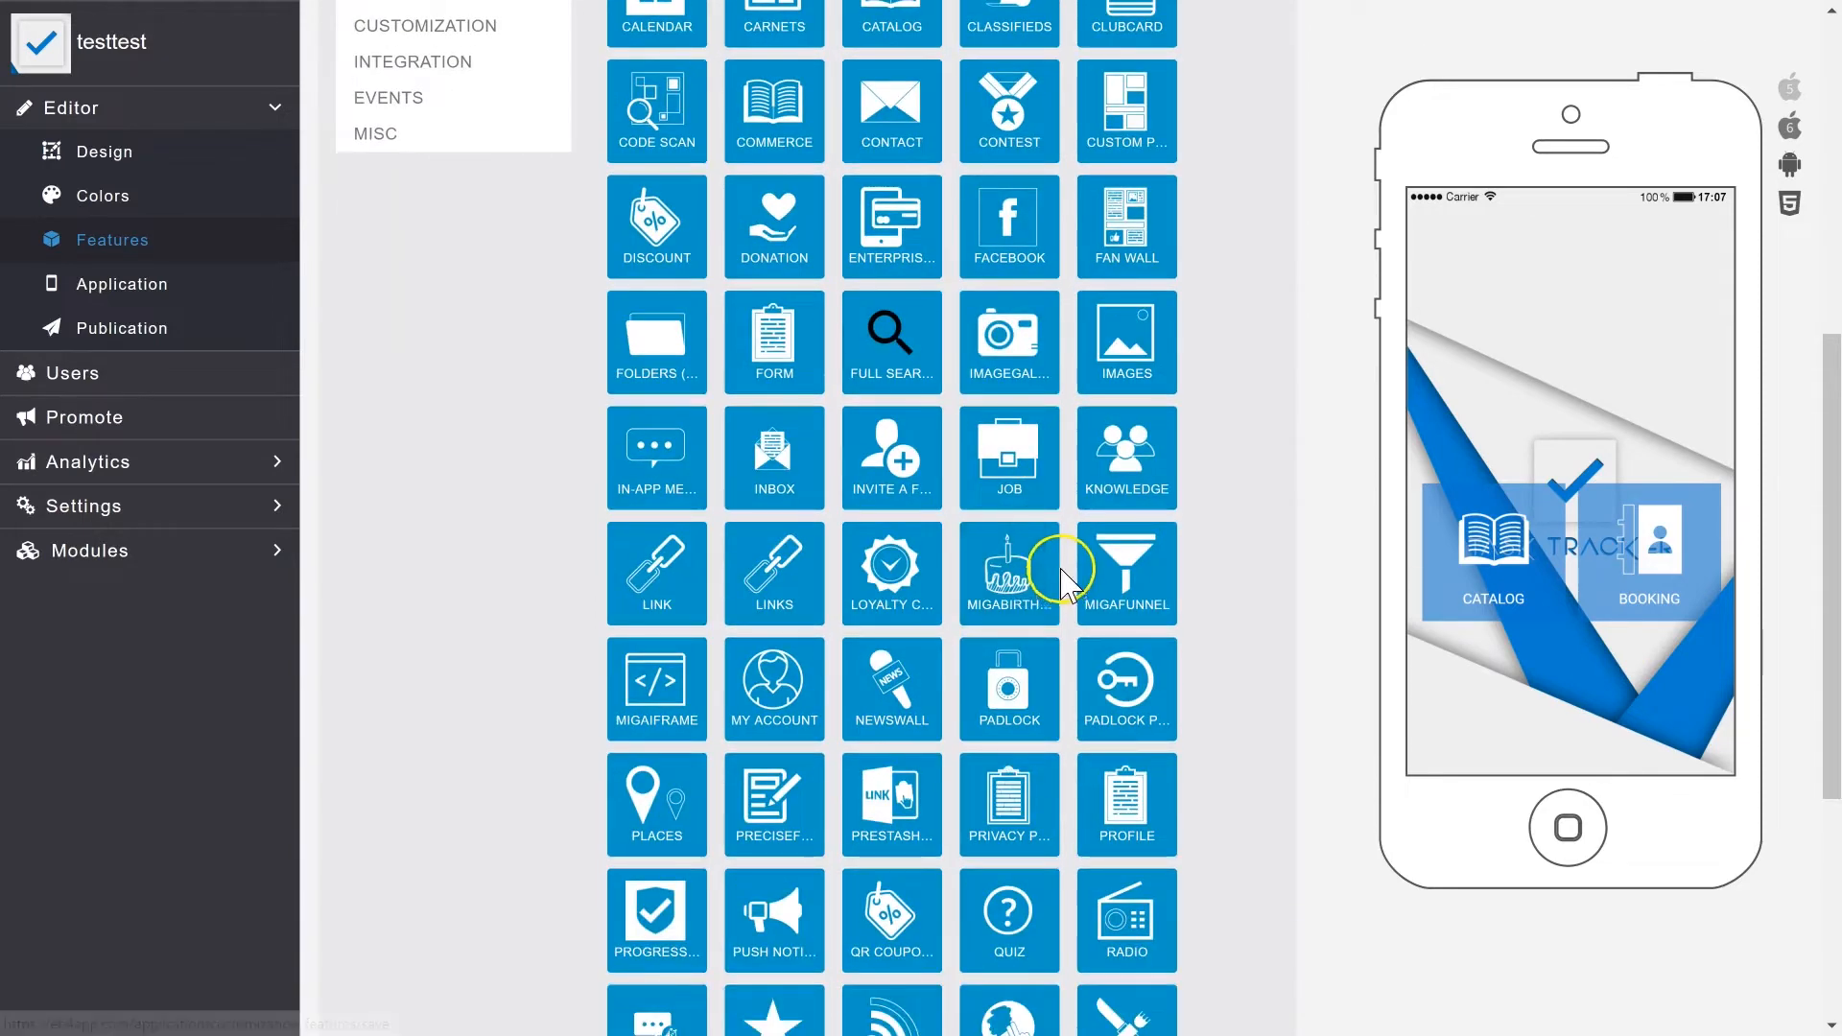
scroll(1045, 550, "down", 2)
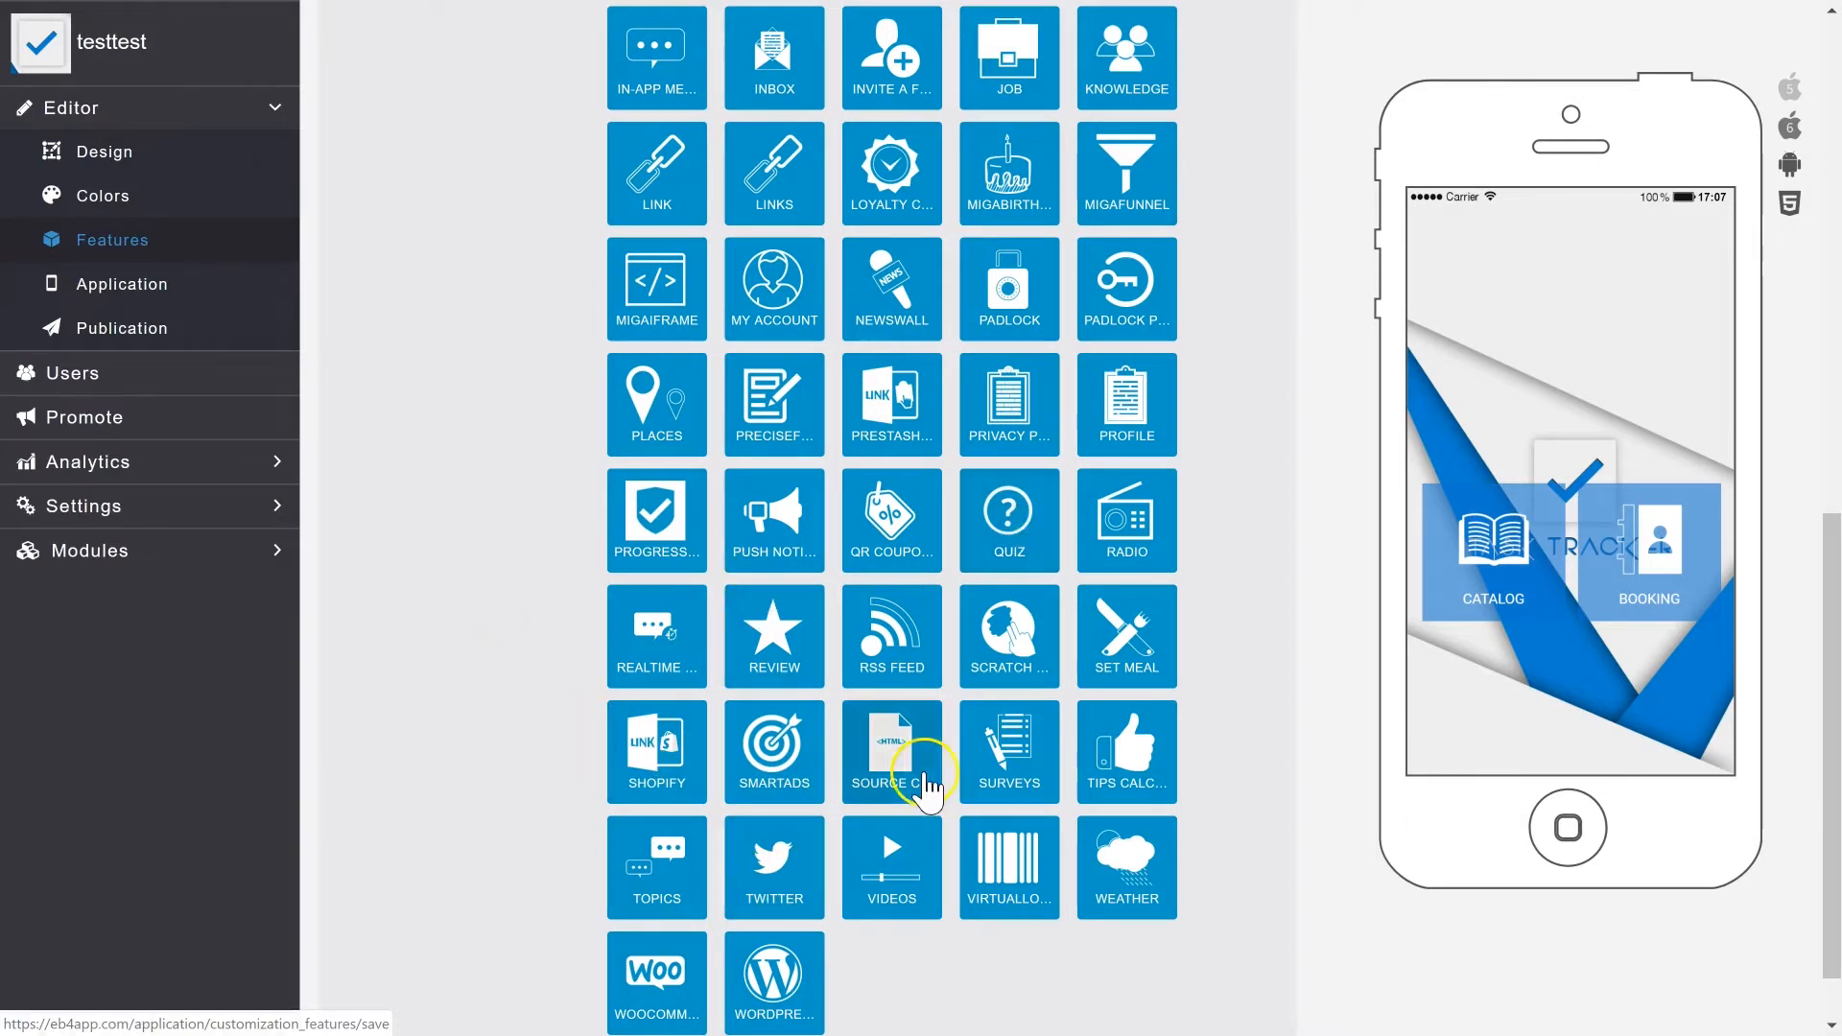
scroll(959, 815, "up", 1)
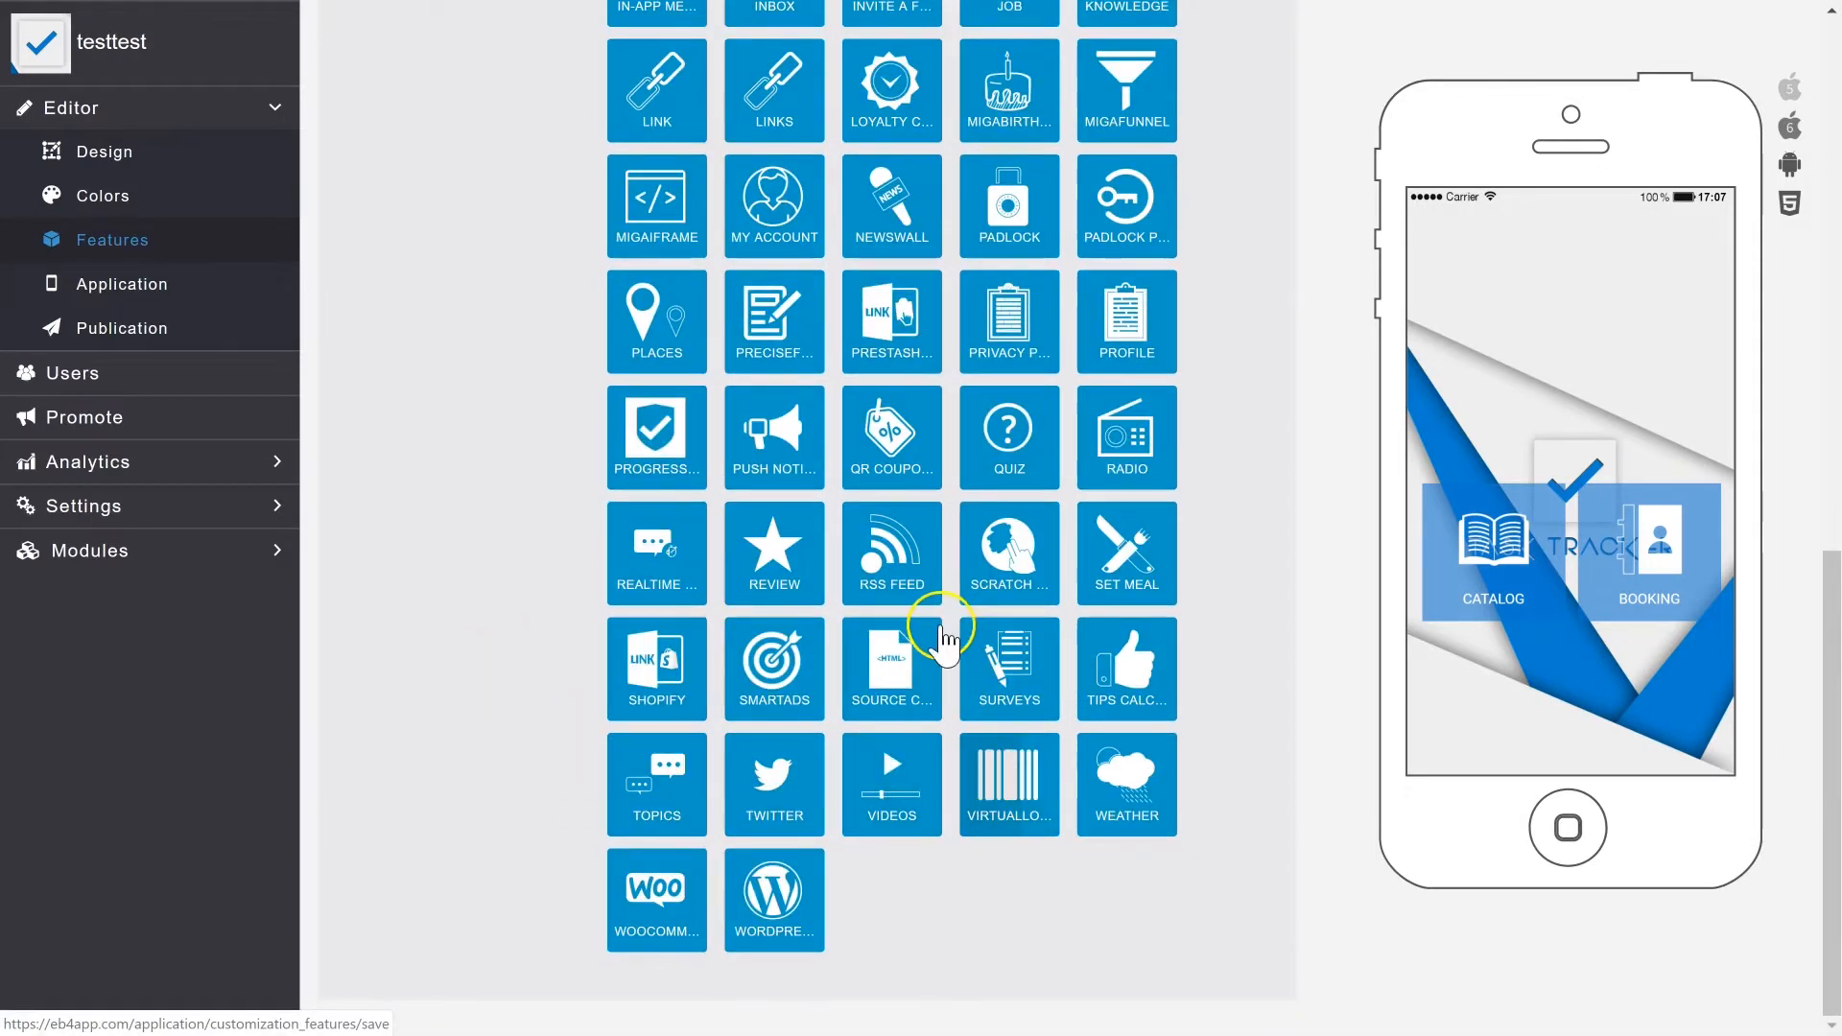
scroll(940, 623, "up", 6)
scroll(947, 636, "up", 2)
scroll(947, 636, "down", 7)
scroll(946, 636, "up", 7)
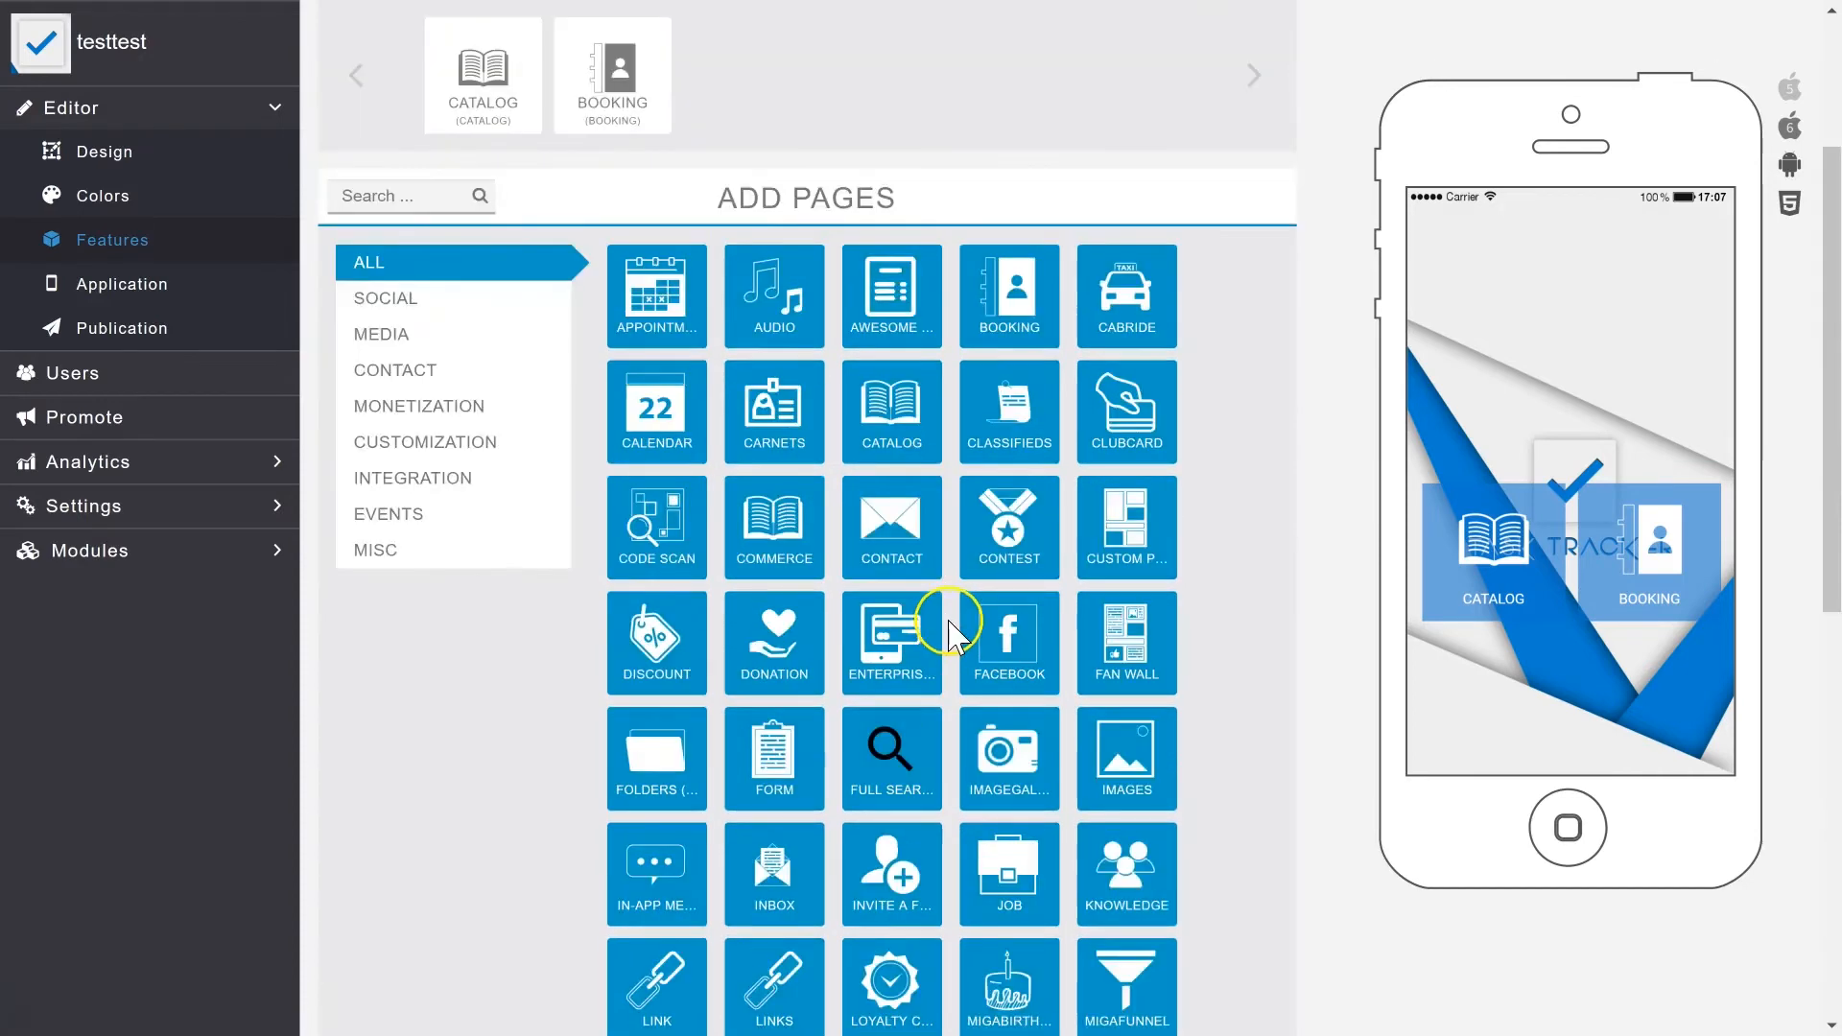
scroll(949, 635, "down", 6)
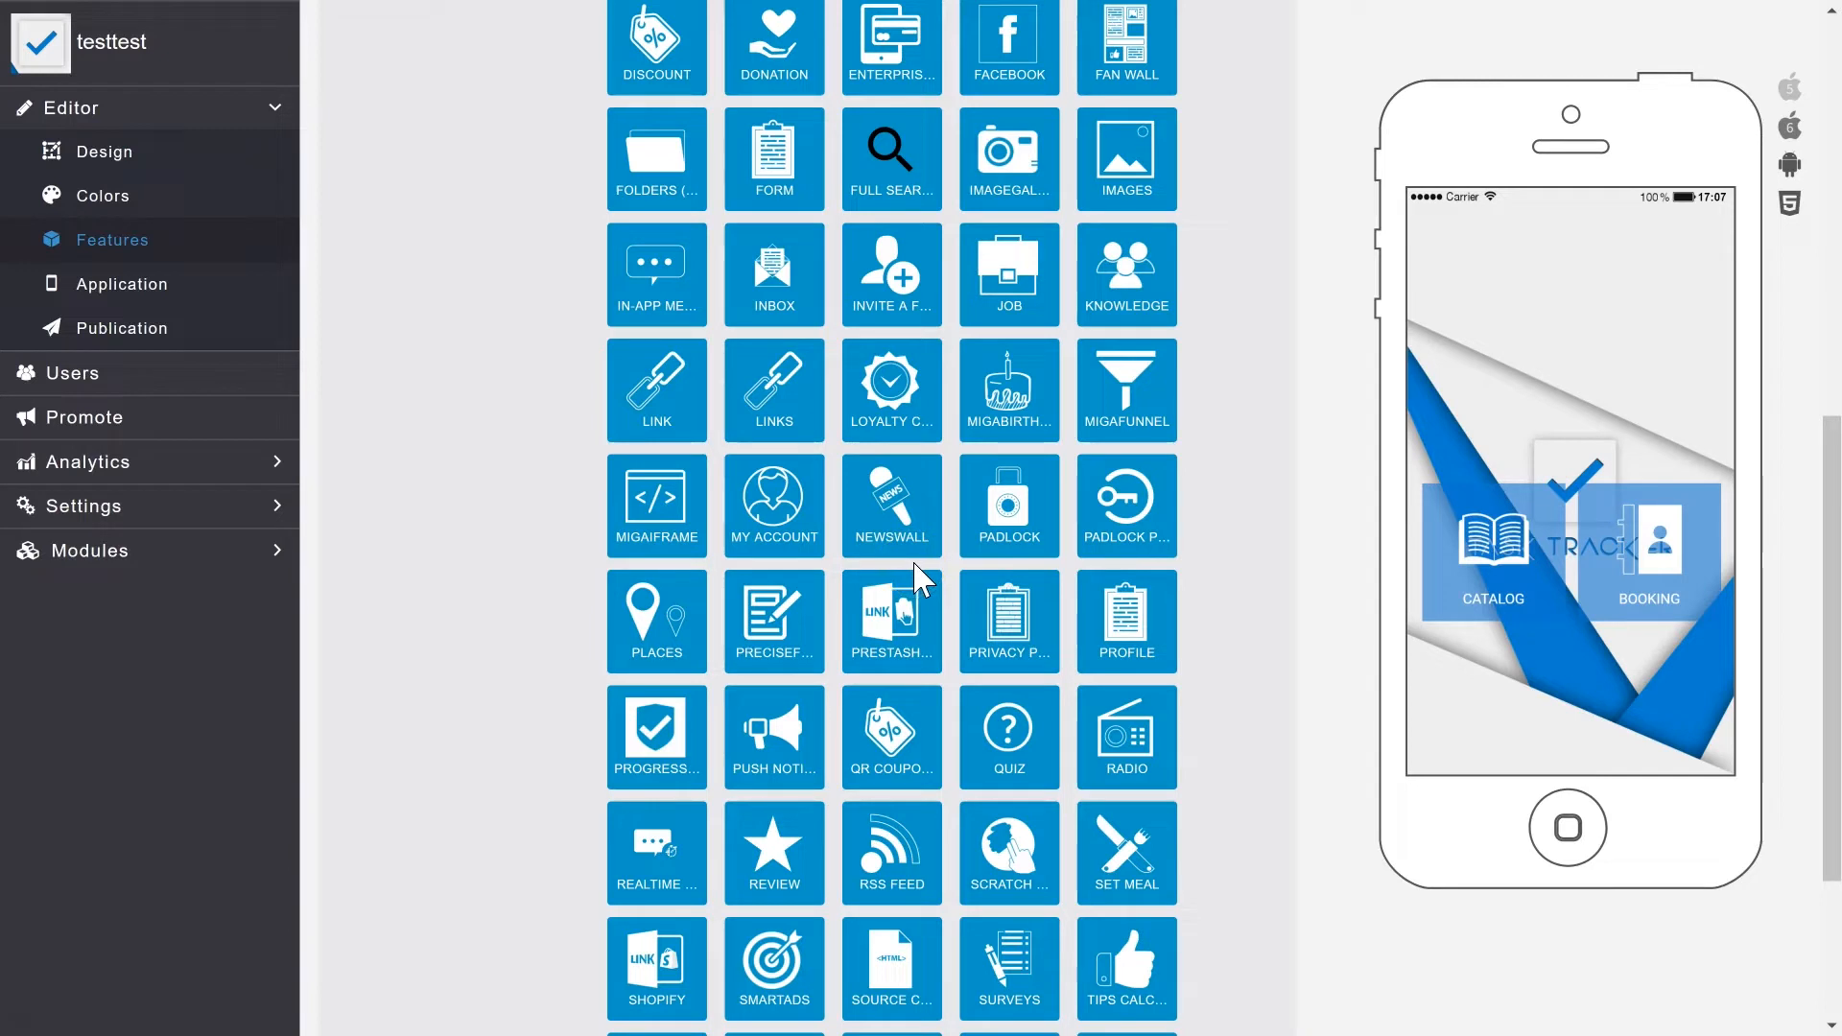
Step: Return to the back office and enter the Webinar tool
left_click(24, 1015)
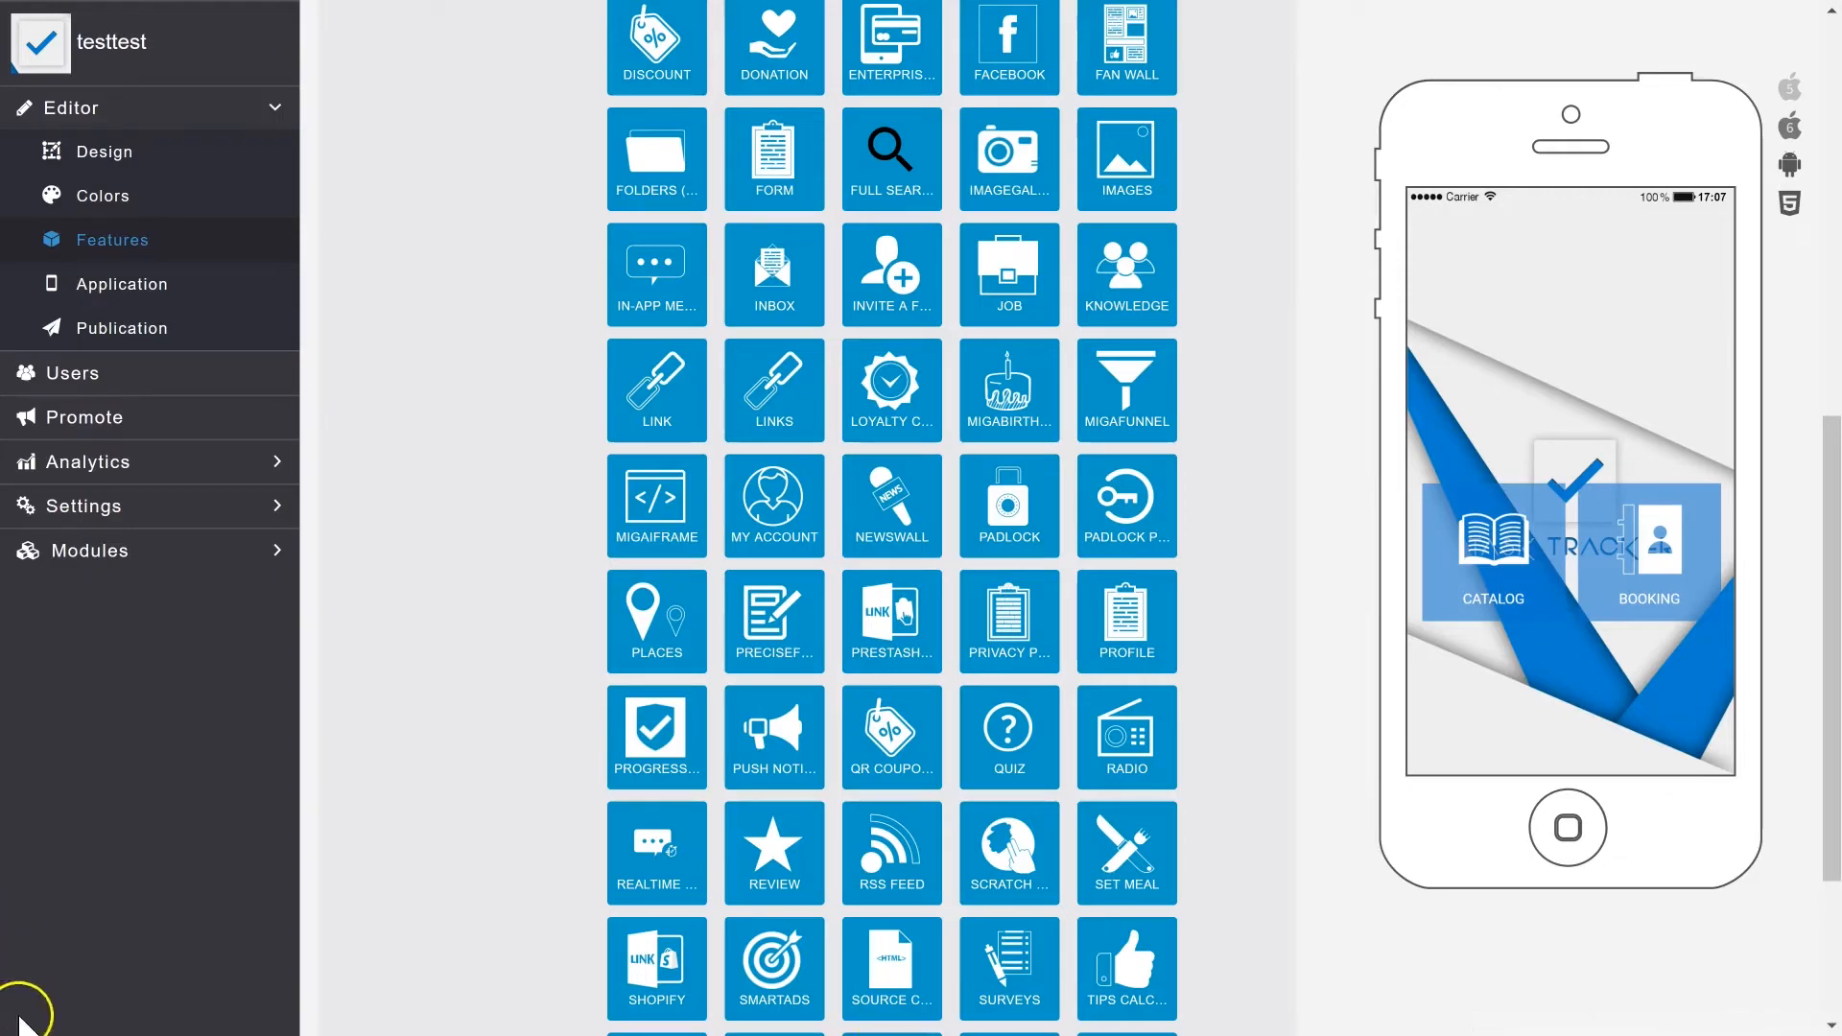
left_click(19, 1020)
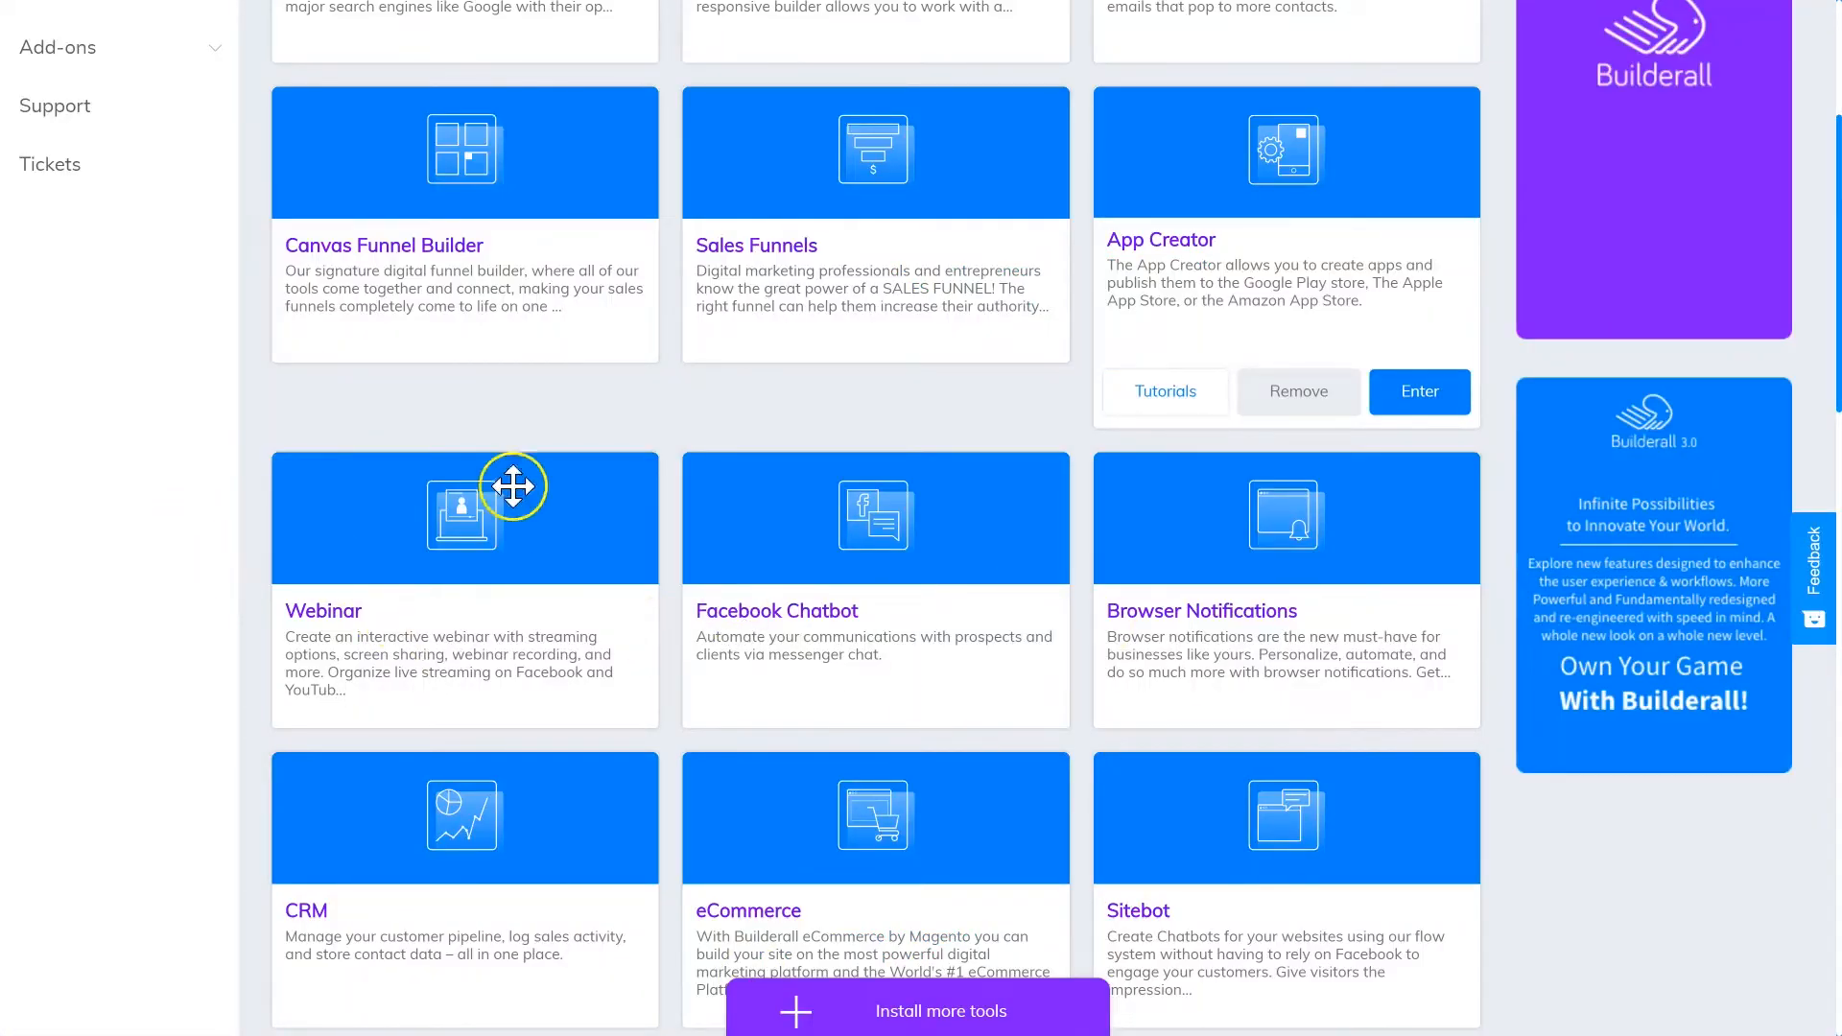
scroll(159, 839, "up", 1)
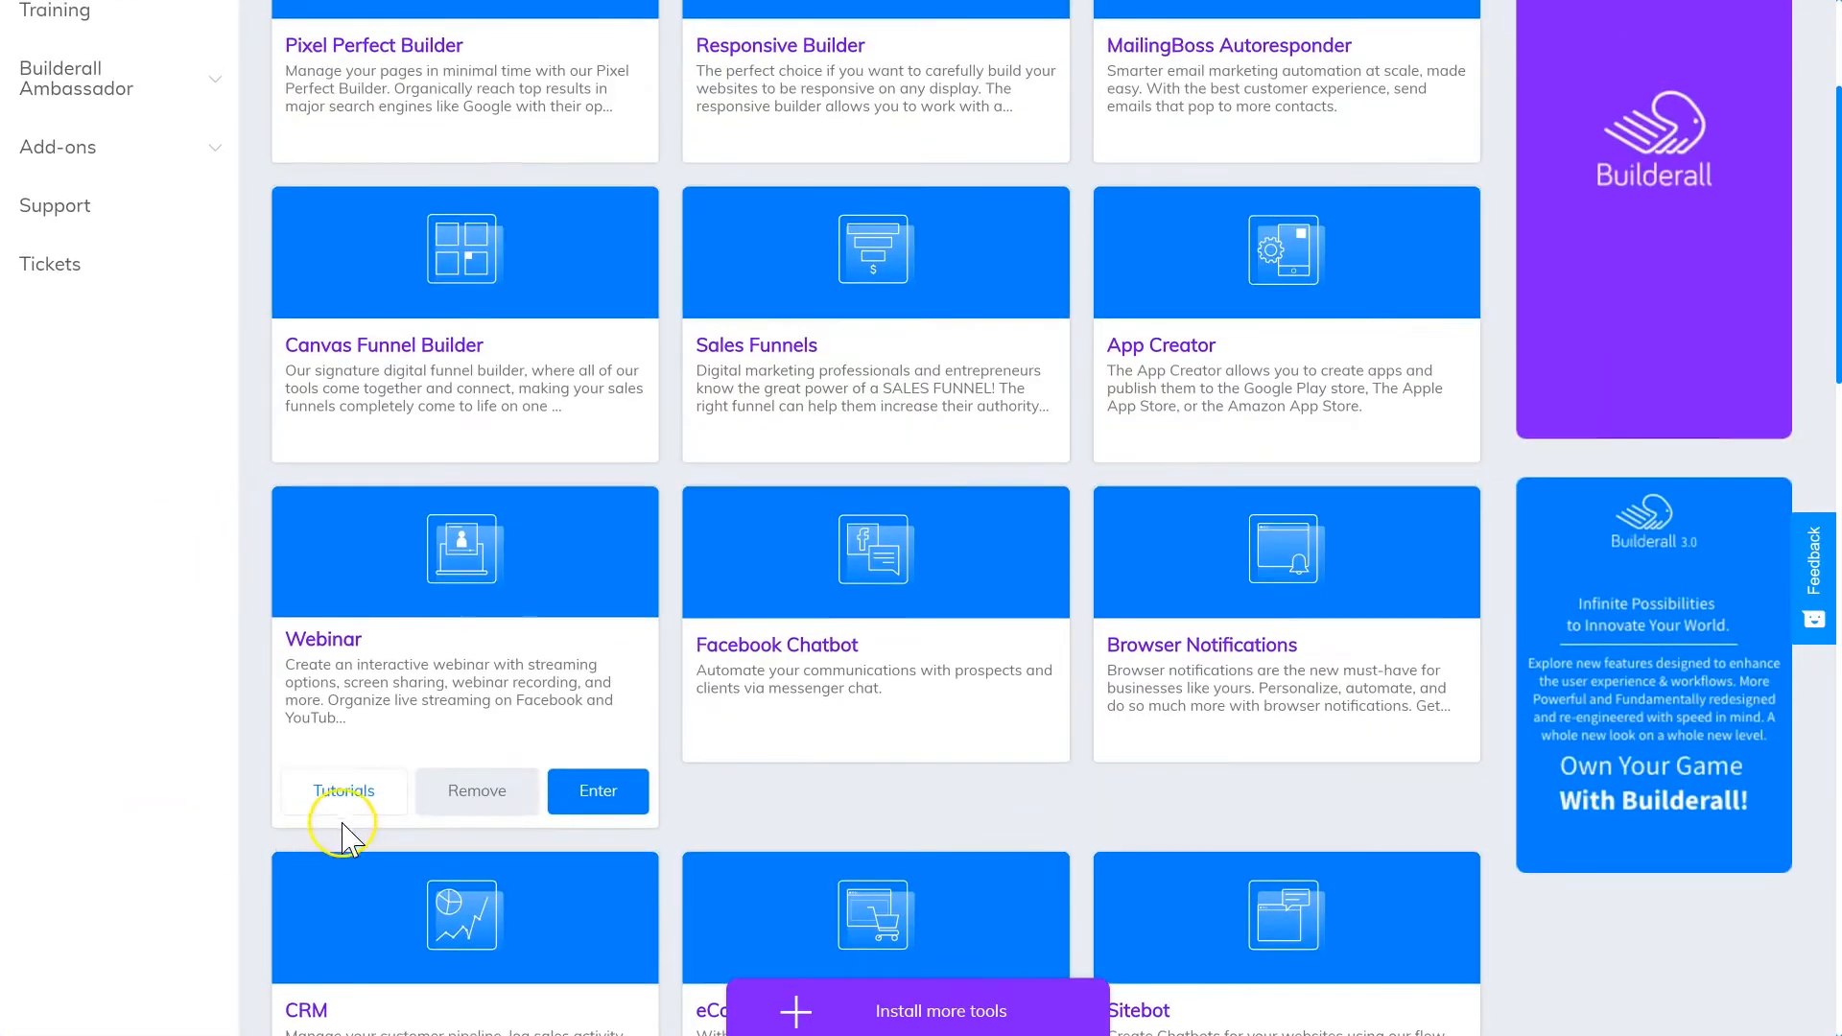
scroll(517, 527, "down", 1)
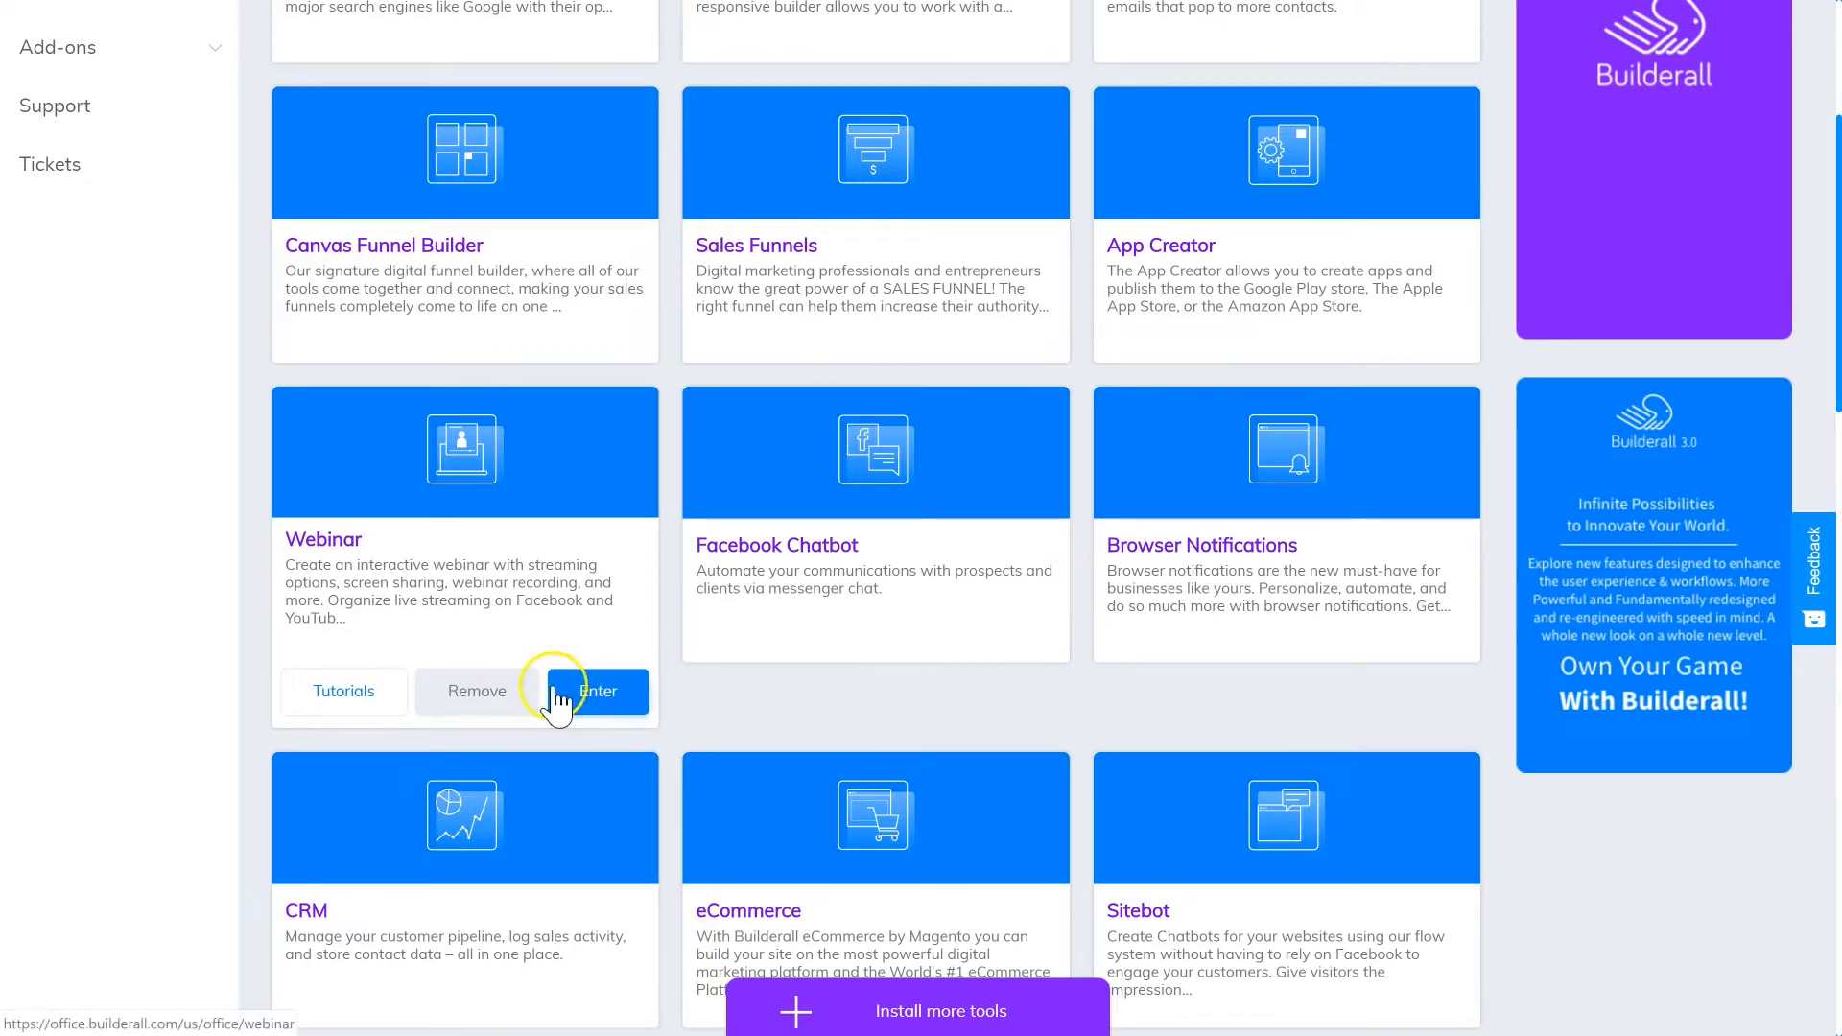
left_click(603, 694)
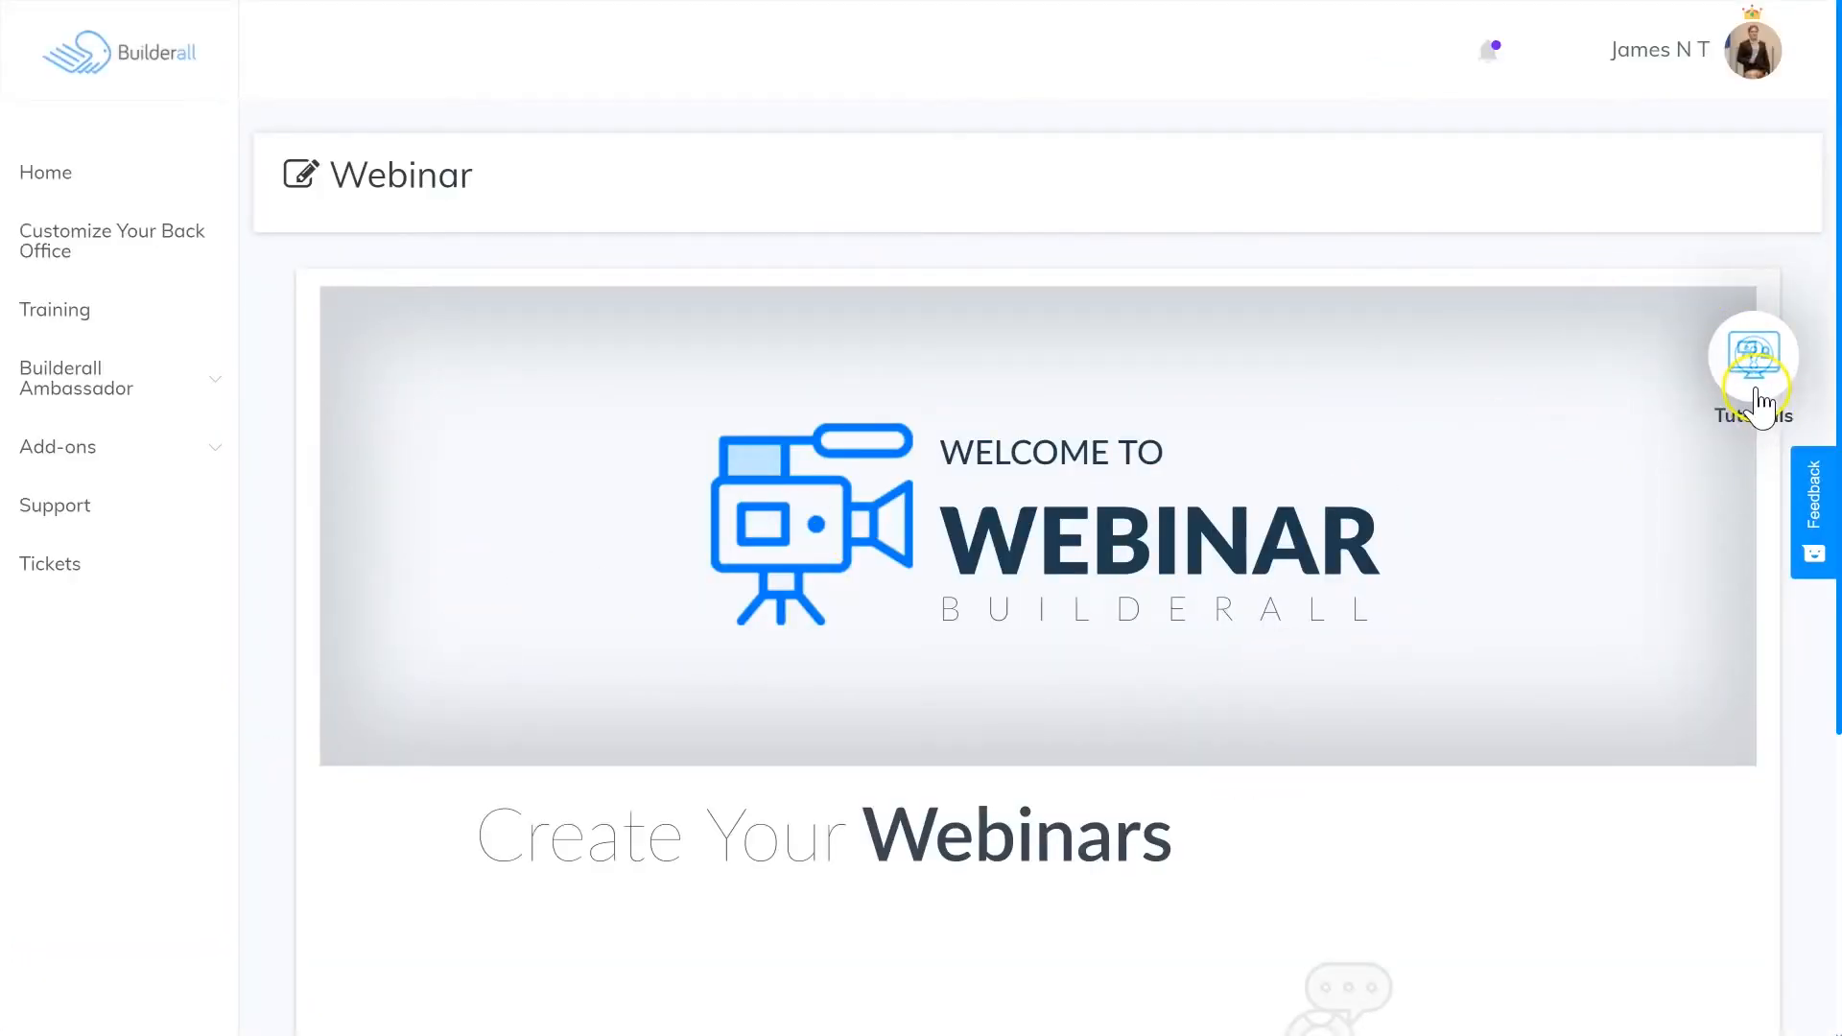
Step: Create a new webinar with the name "Test" and the description "Test", without password protection
scroll(975, 580, "down", 5)
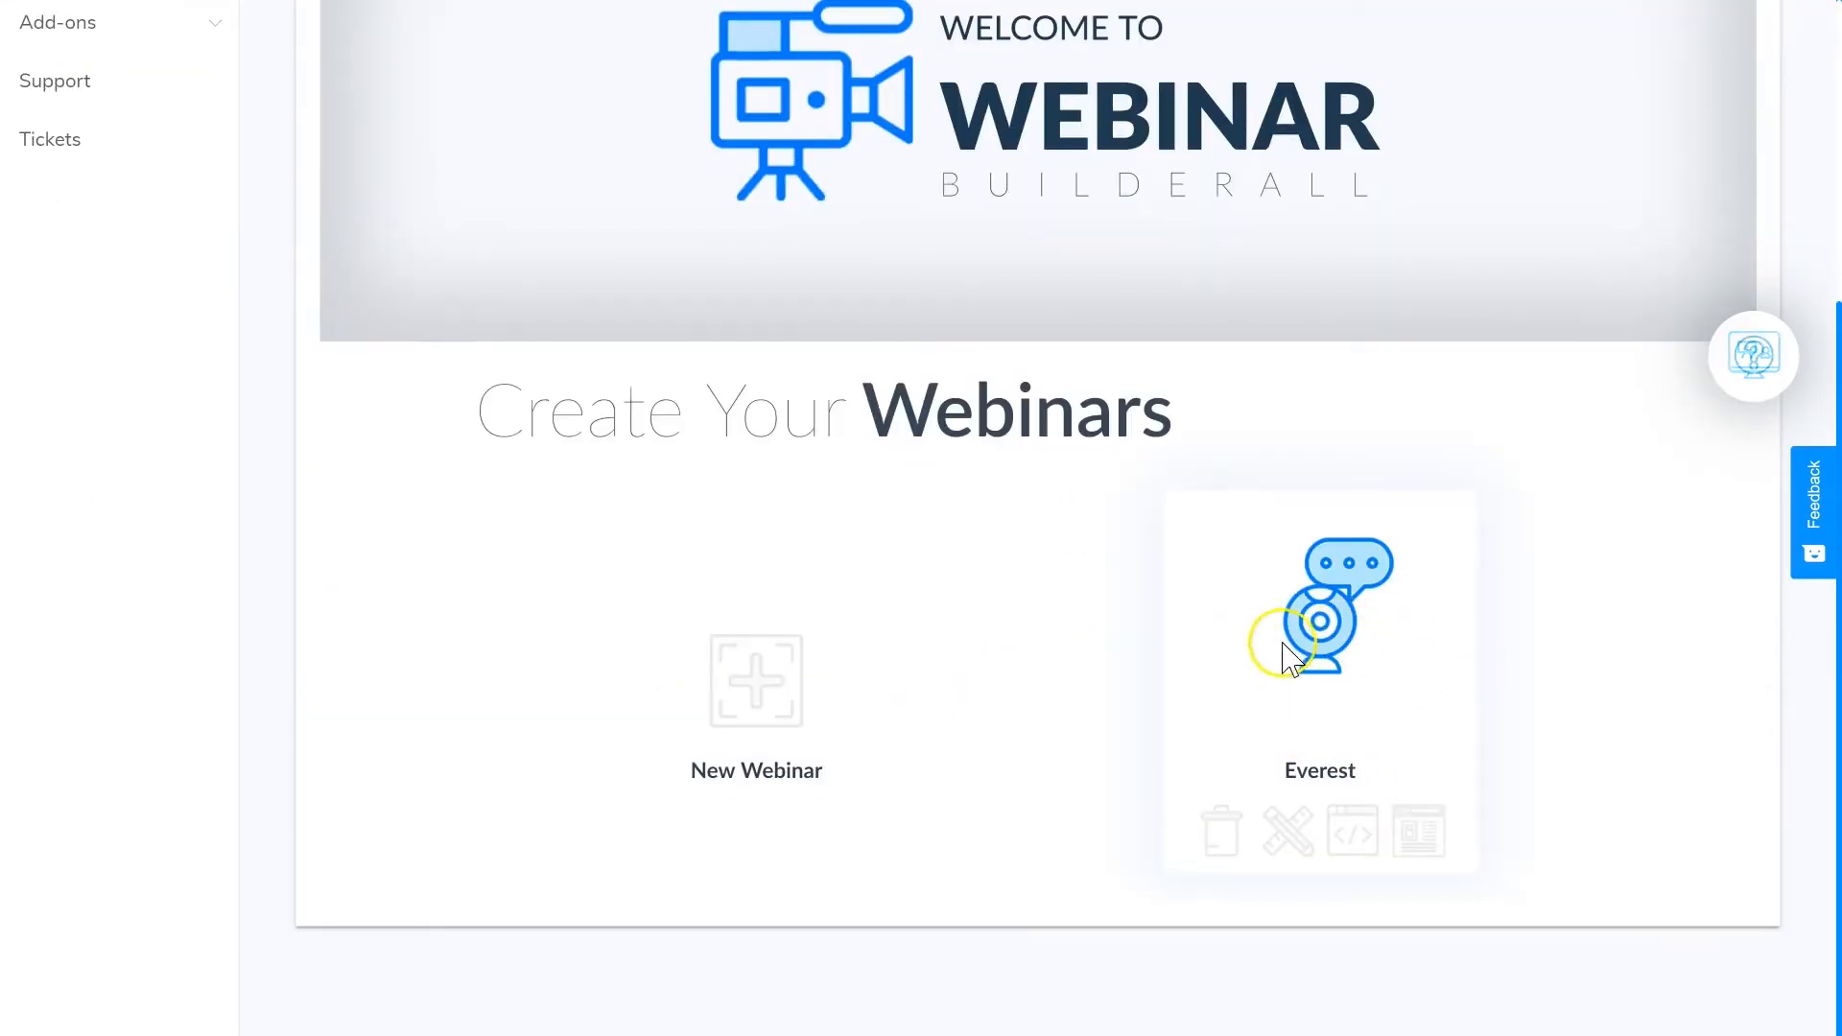
left_click(758, 676)
scroll(822, 571, "up", 4)
left_click(773, 503)
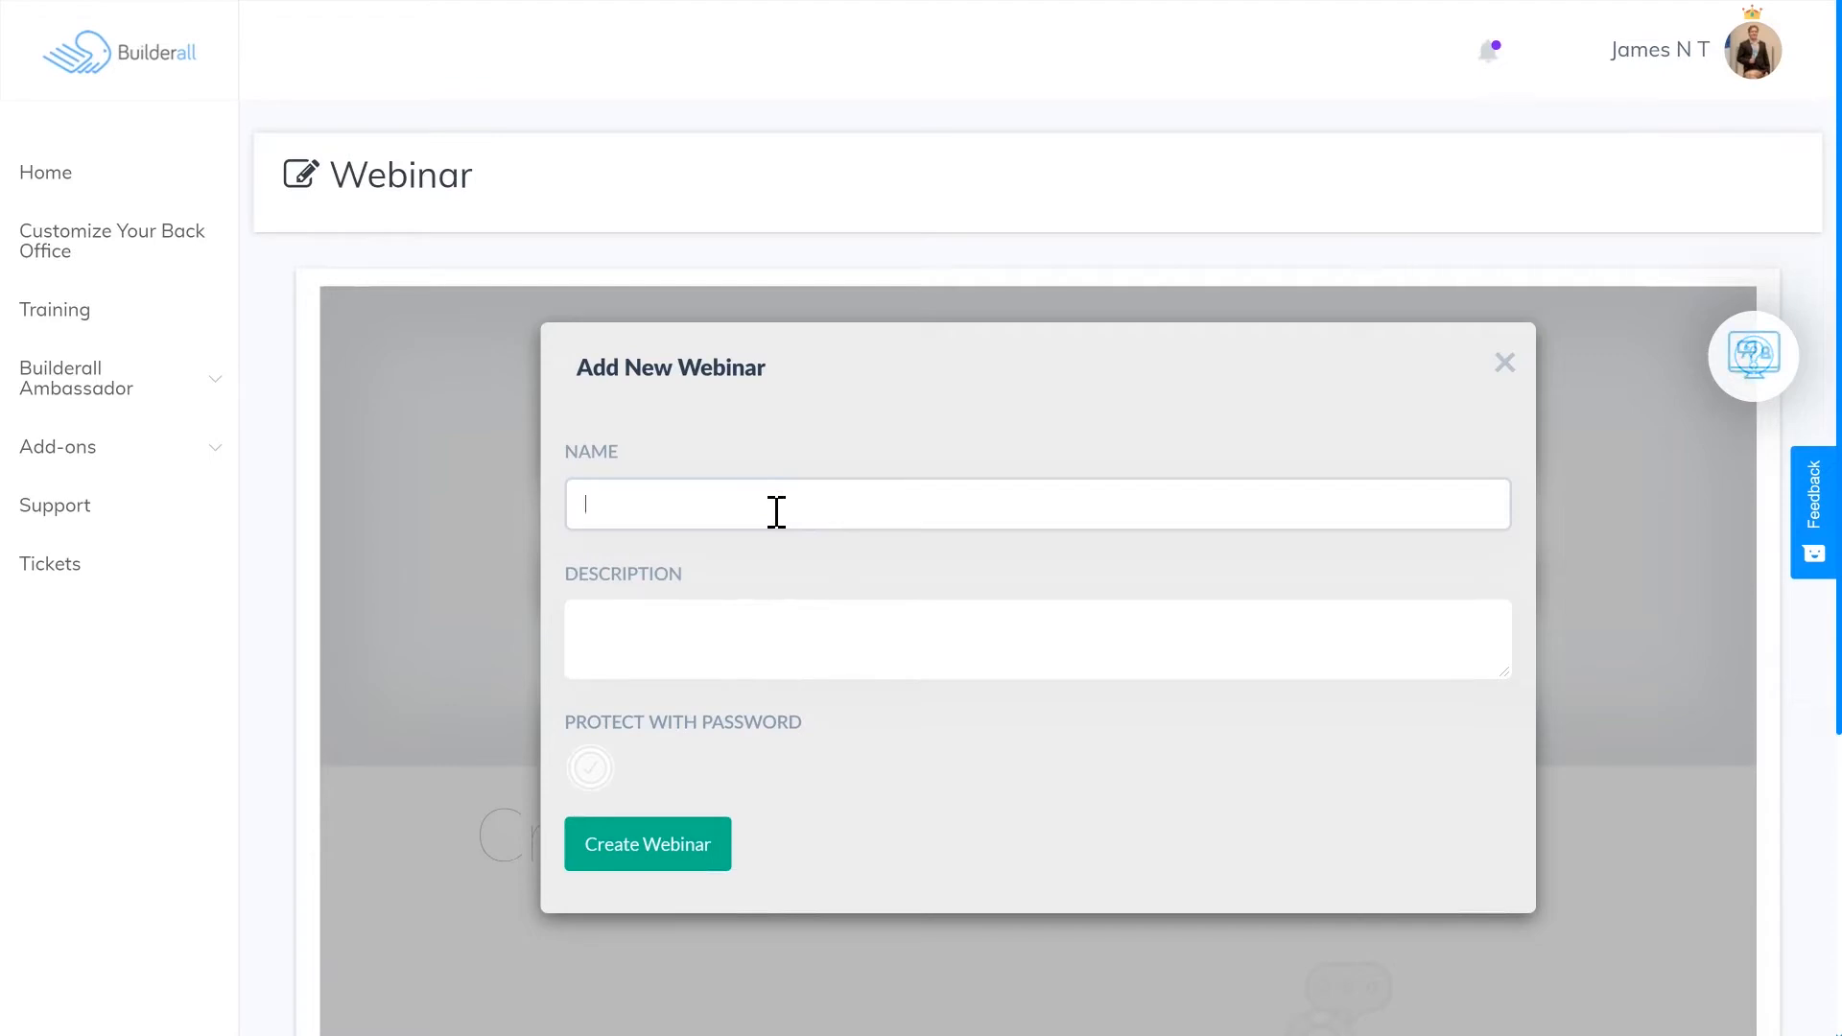
key("Tab")
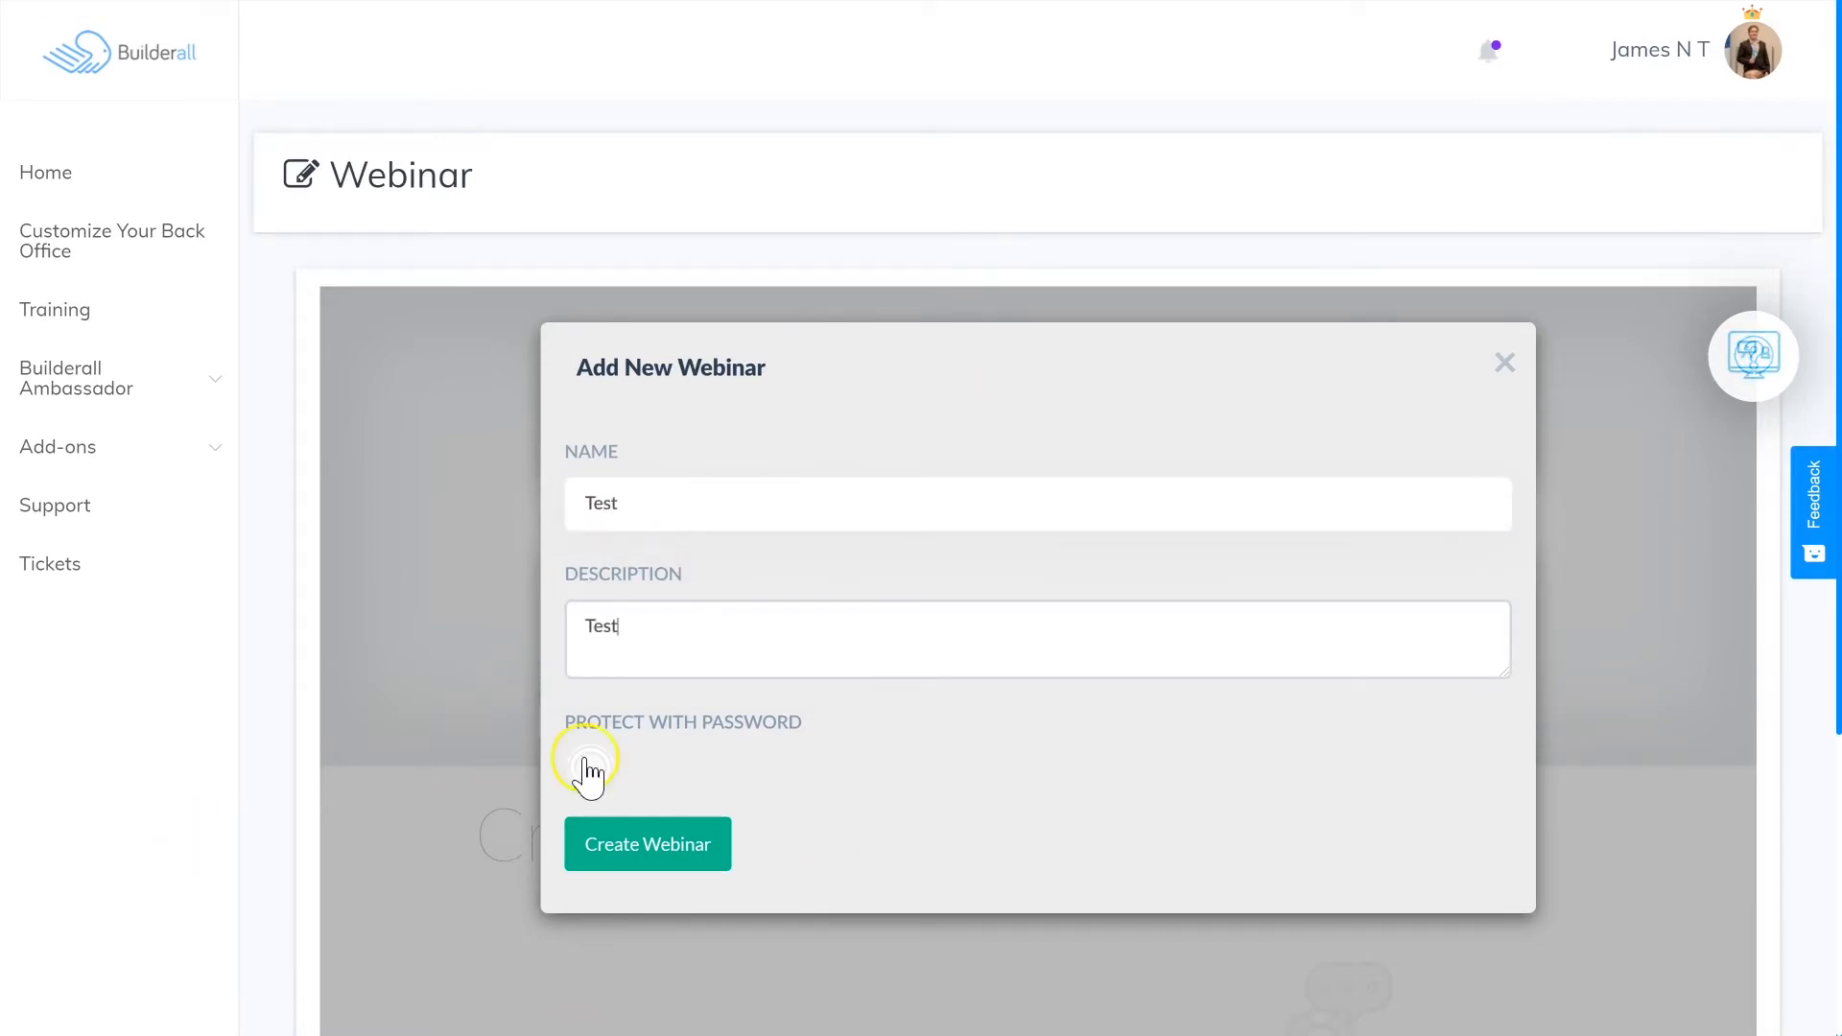
left_click(677, 853)
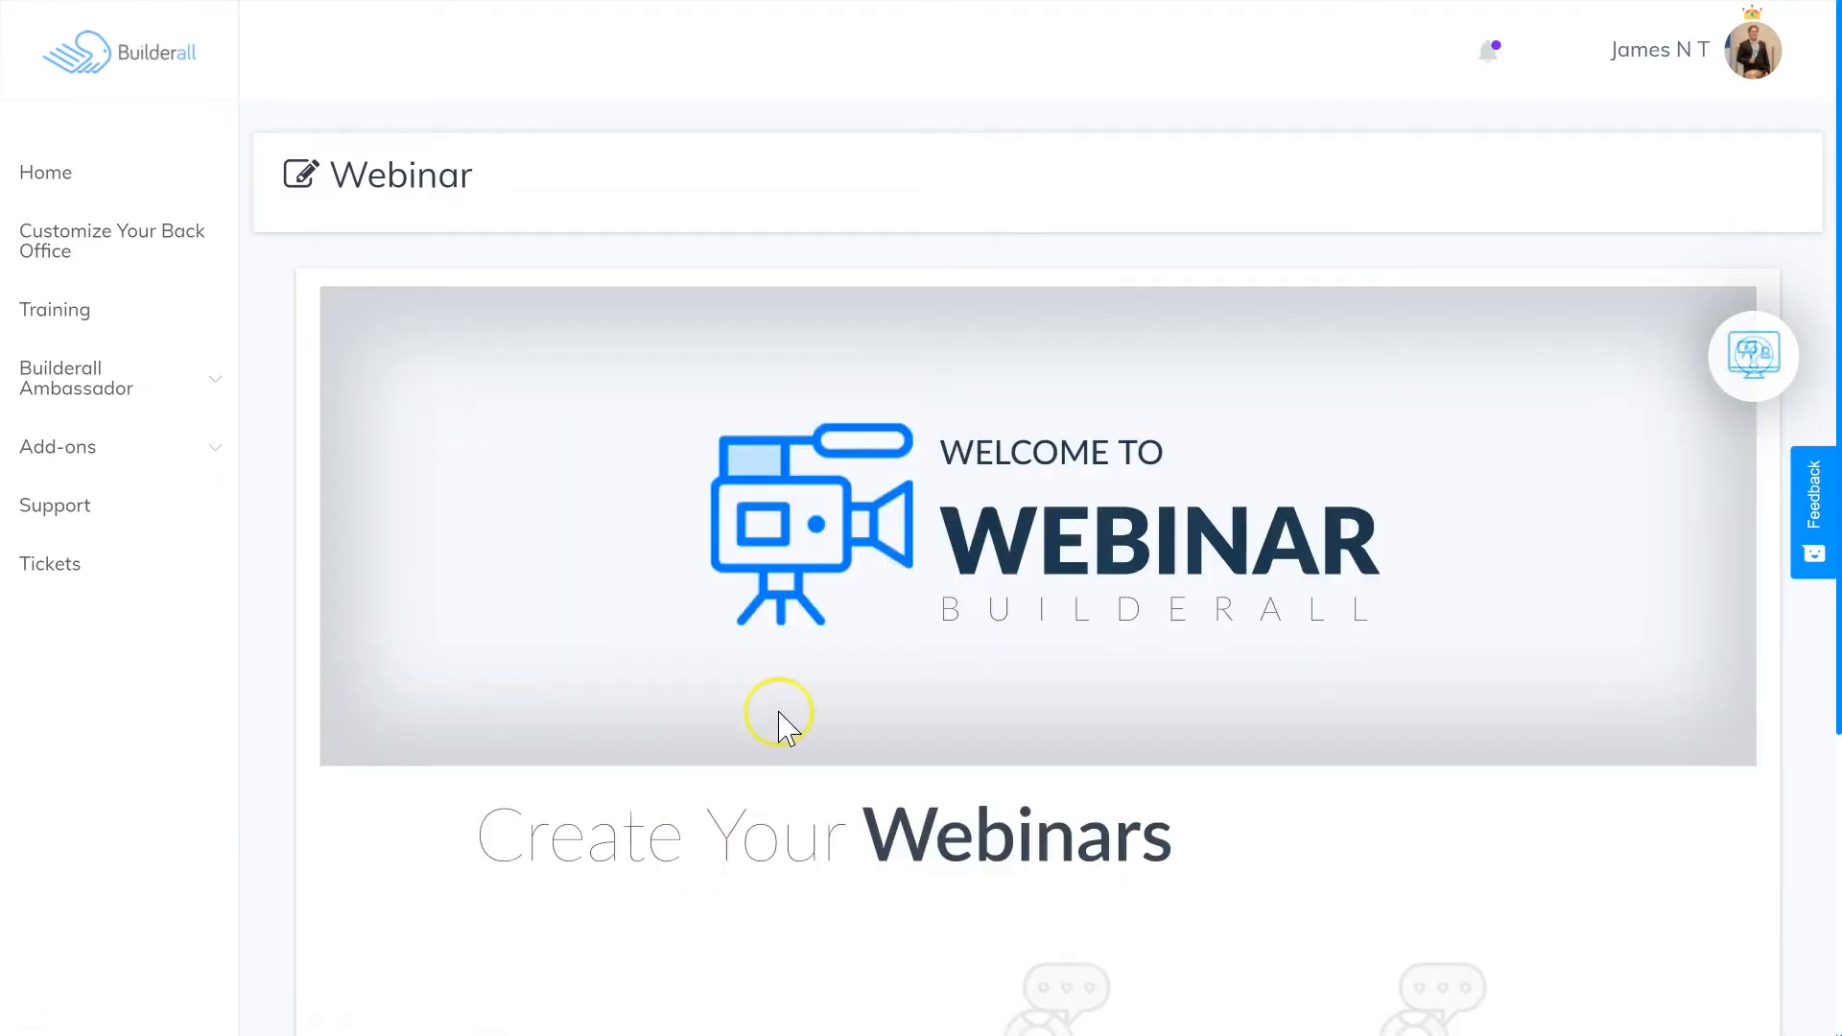
Step: Open the Test webinar for editing and examine its general settings and Mailing Boss rule options
scroll(1252, 784, "down", 2)
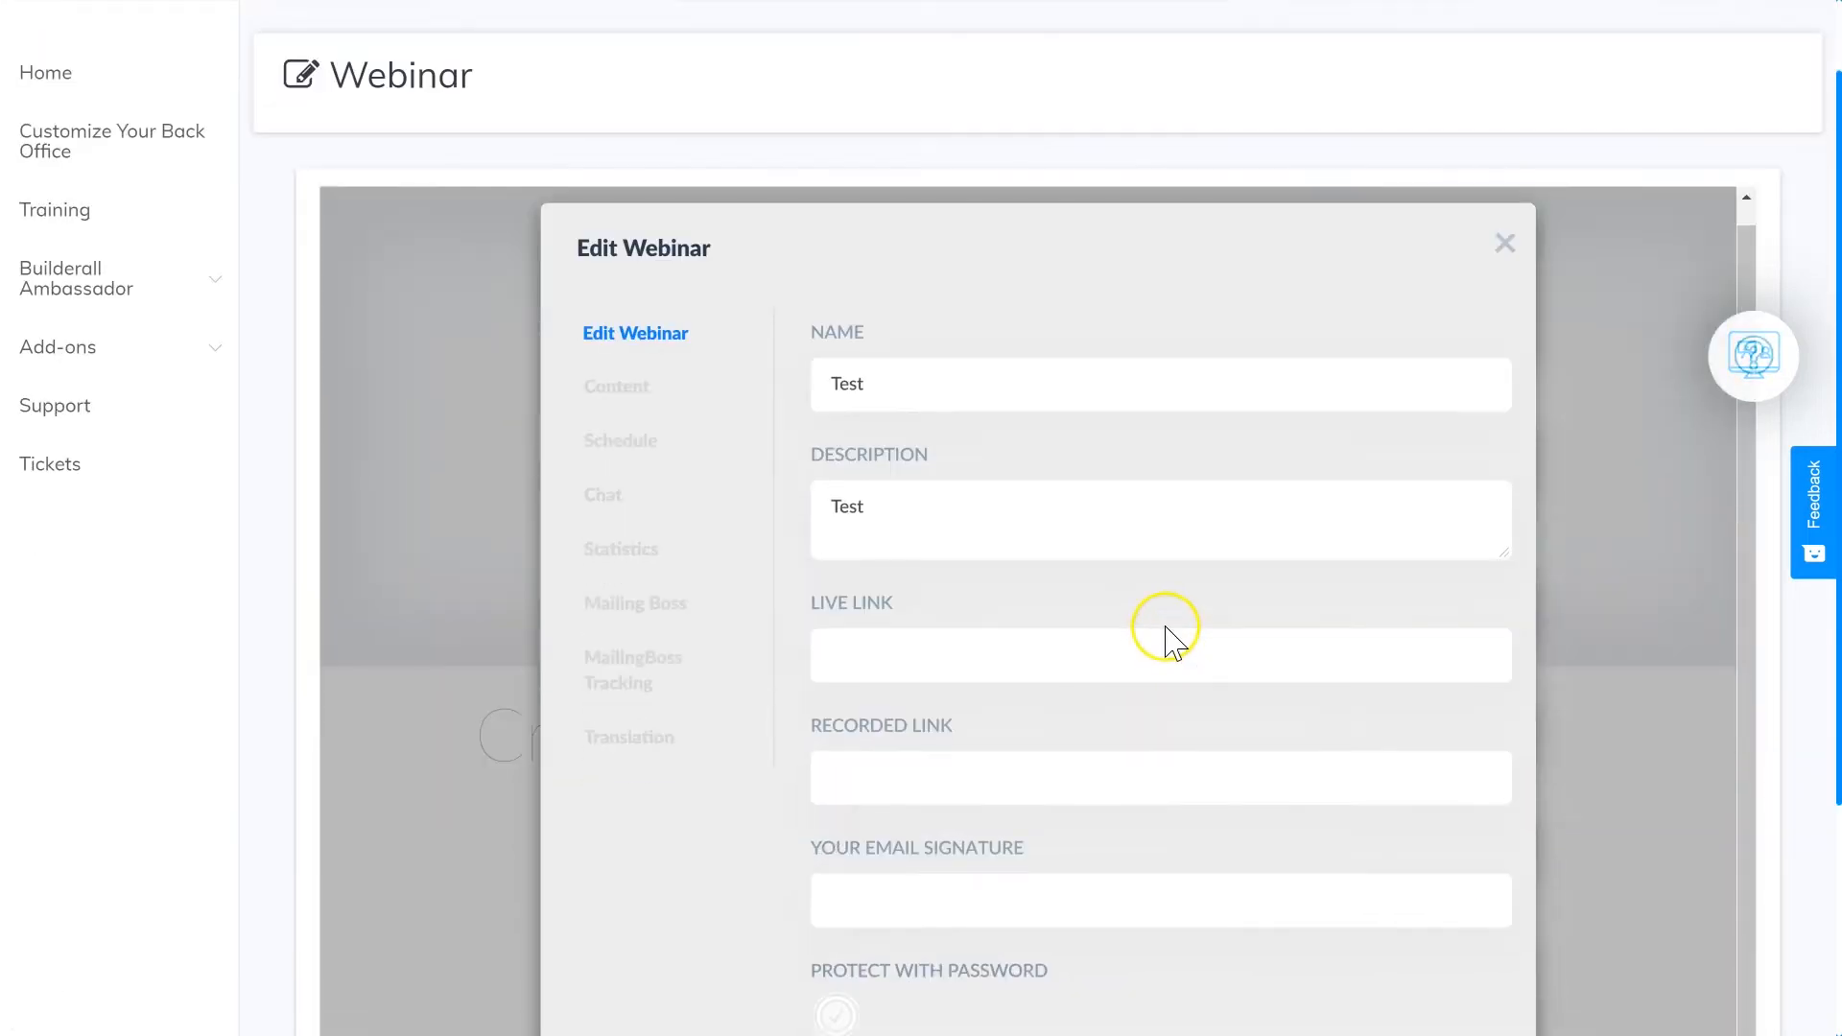
scroll(1123, 644, "down", 3)
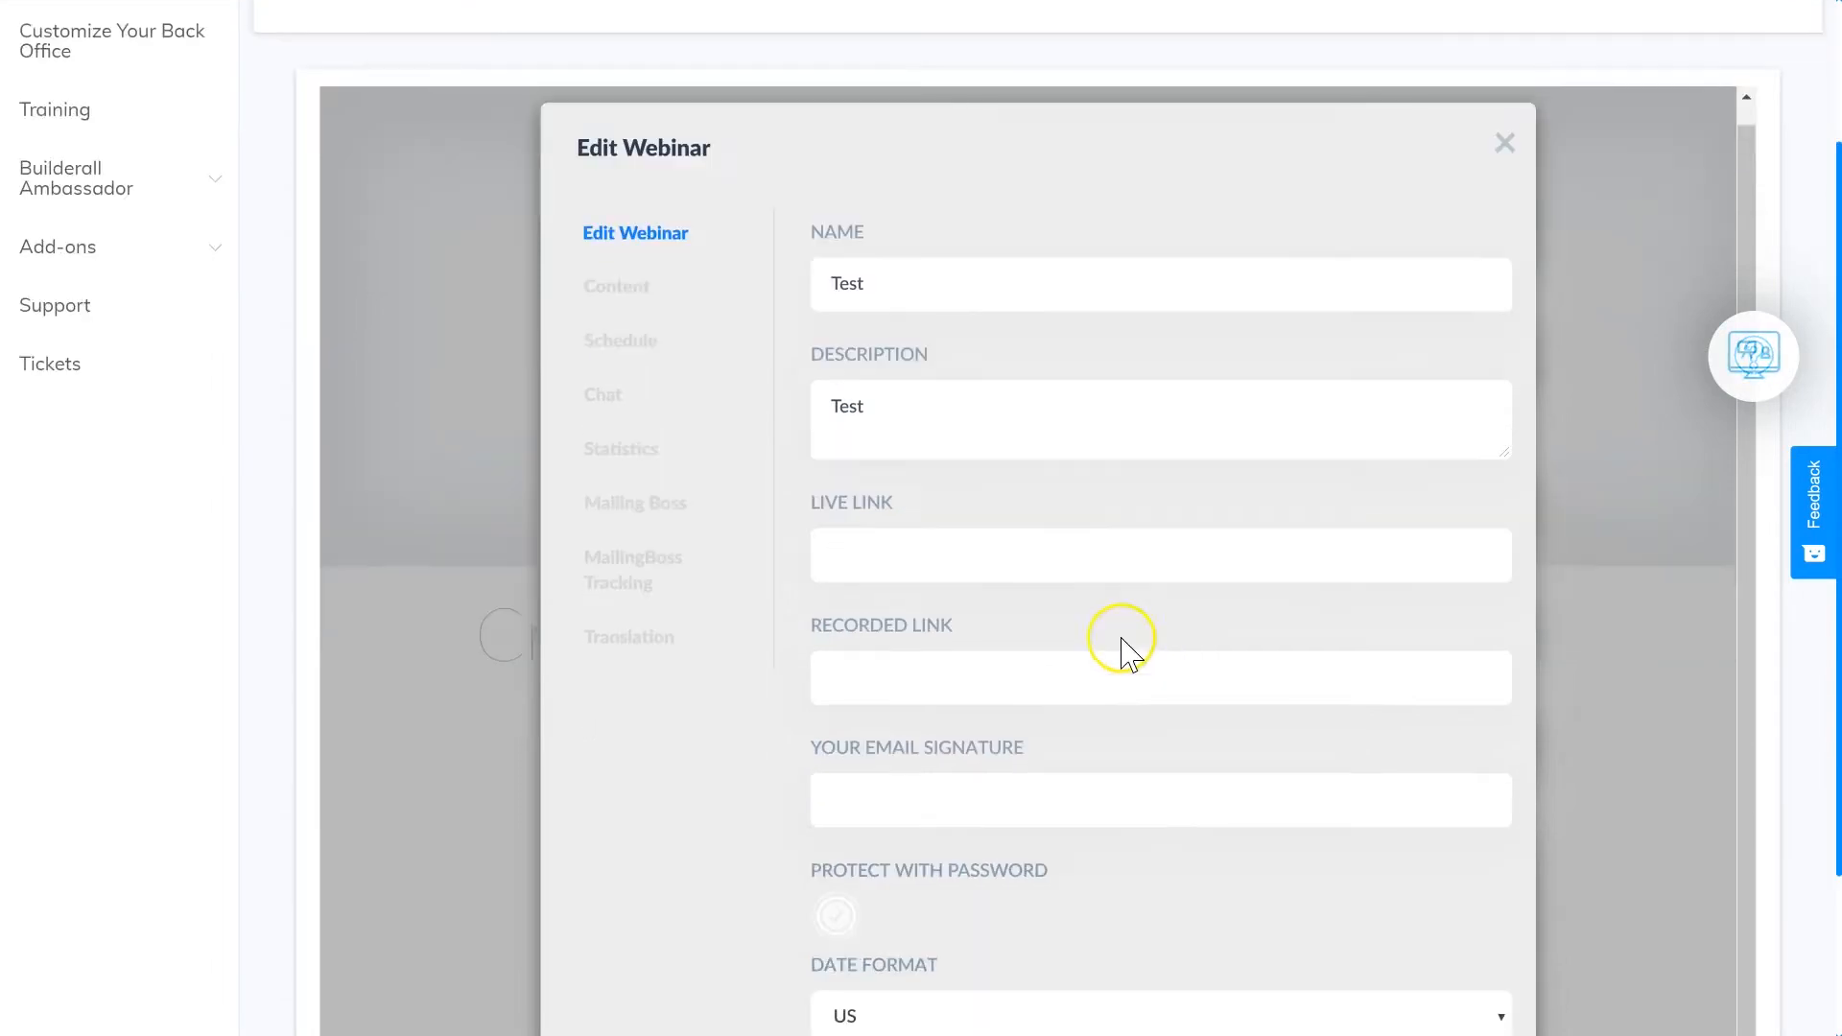
scroll(1029, 617, "up", 1)
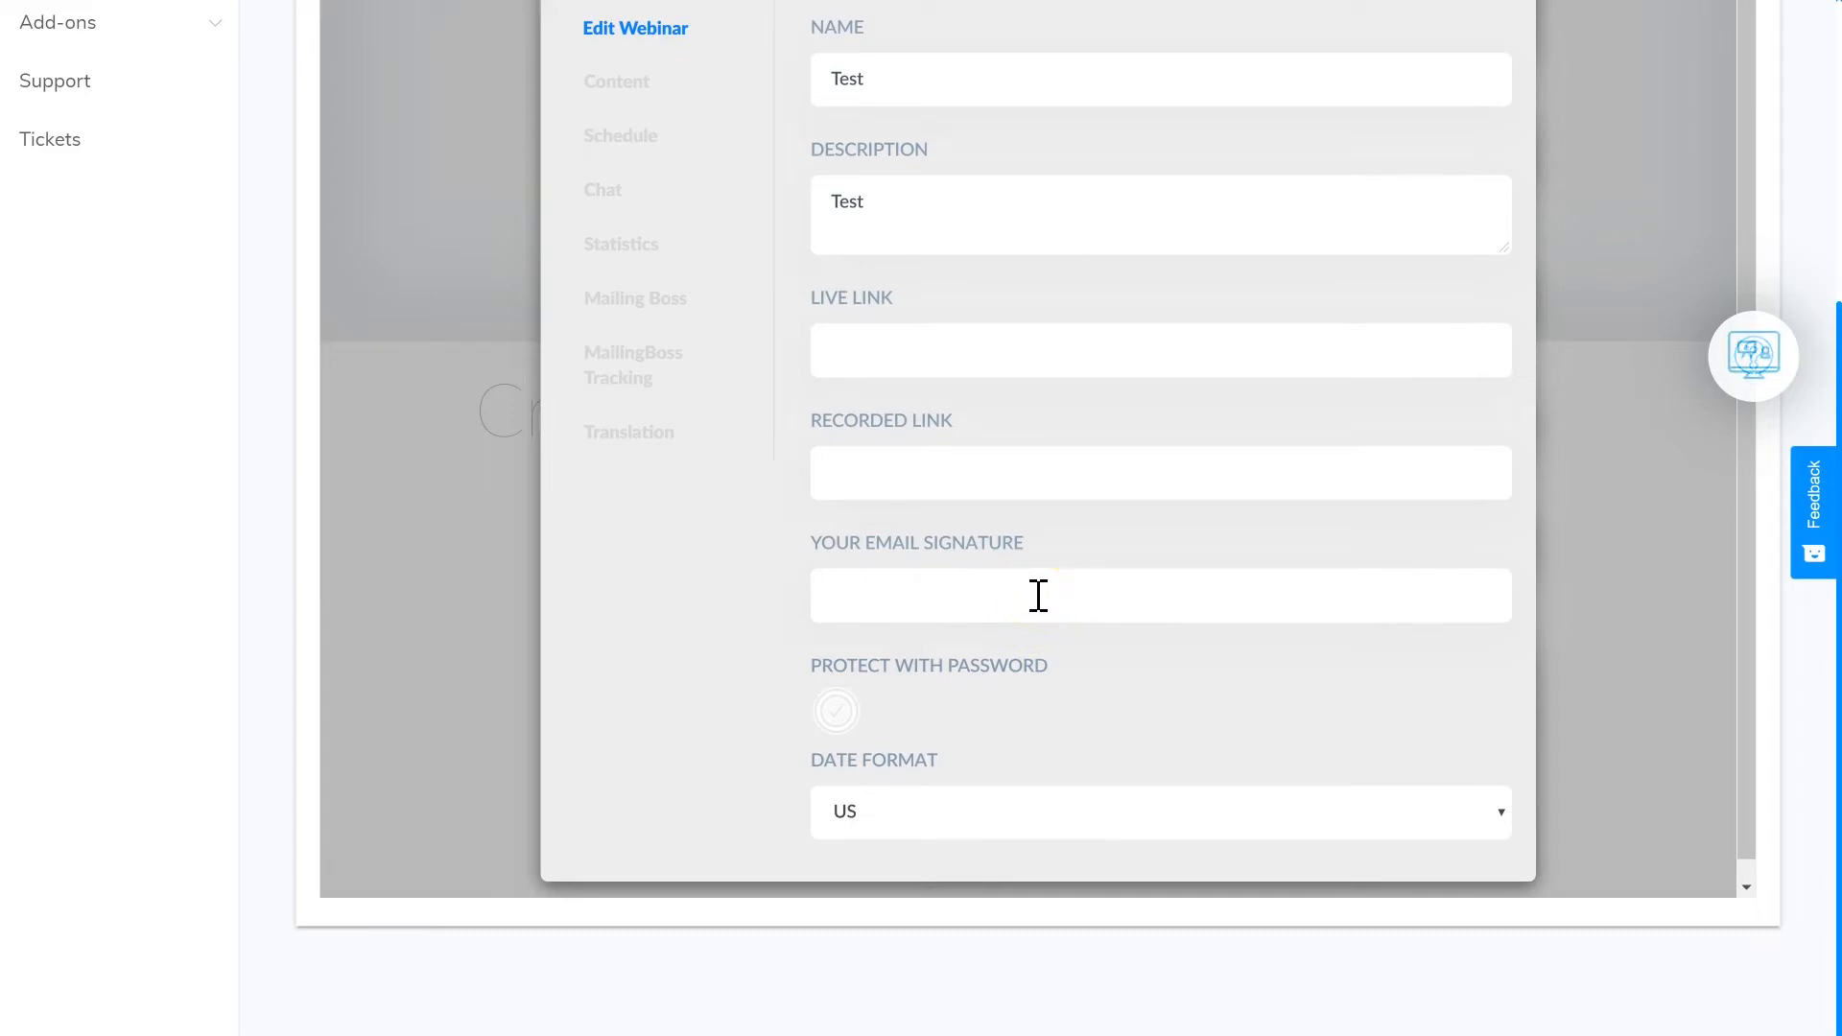
scroll(1038, 594, "up", 2)
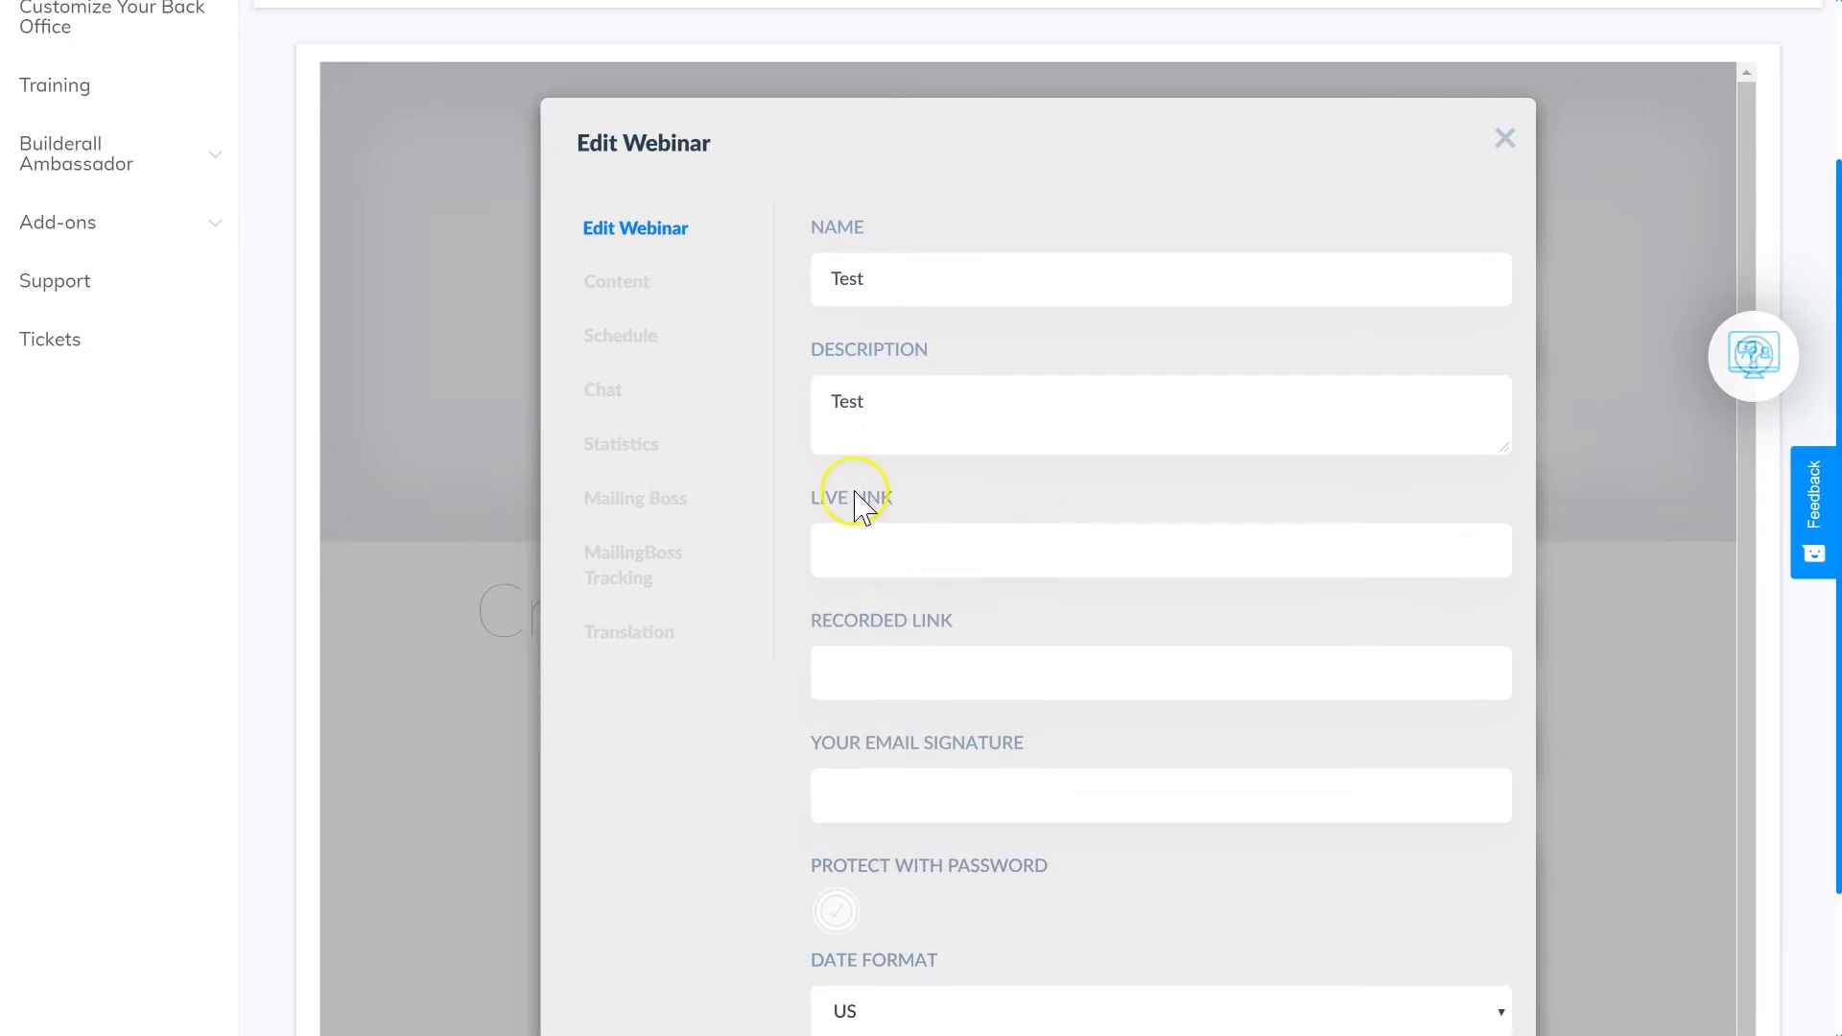
left_click(648, 501)
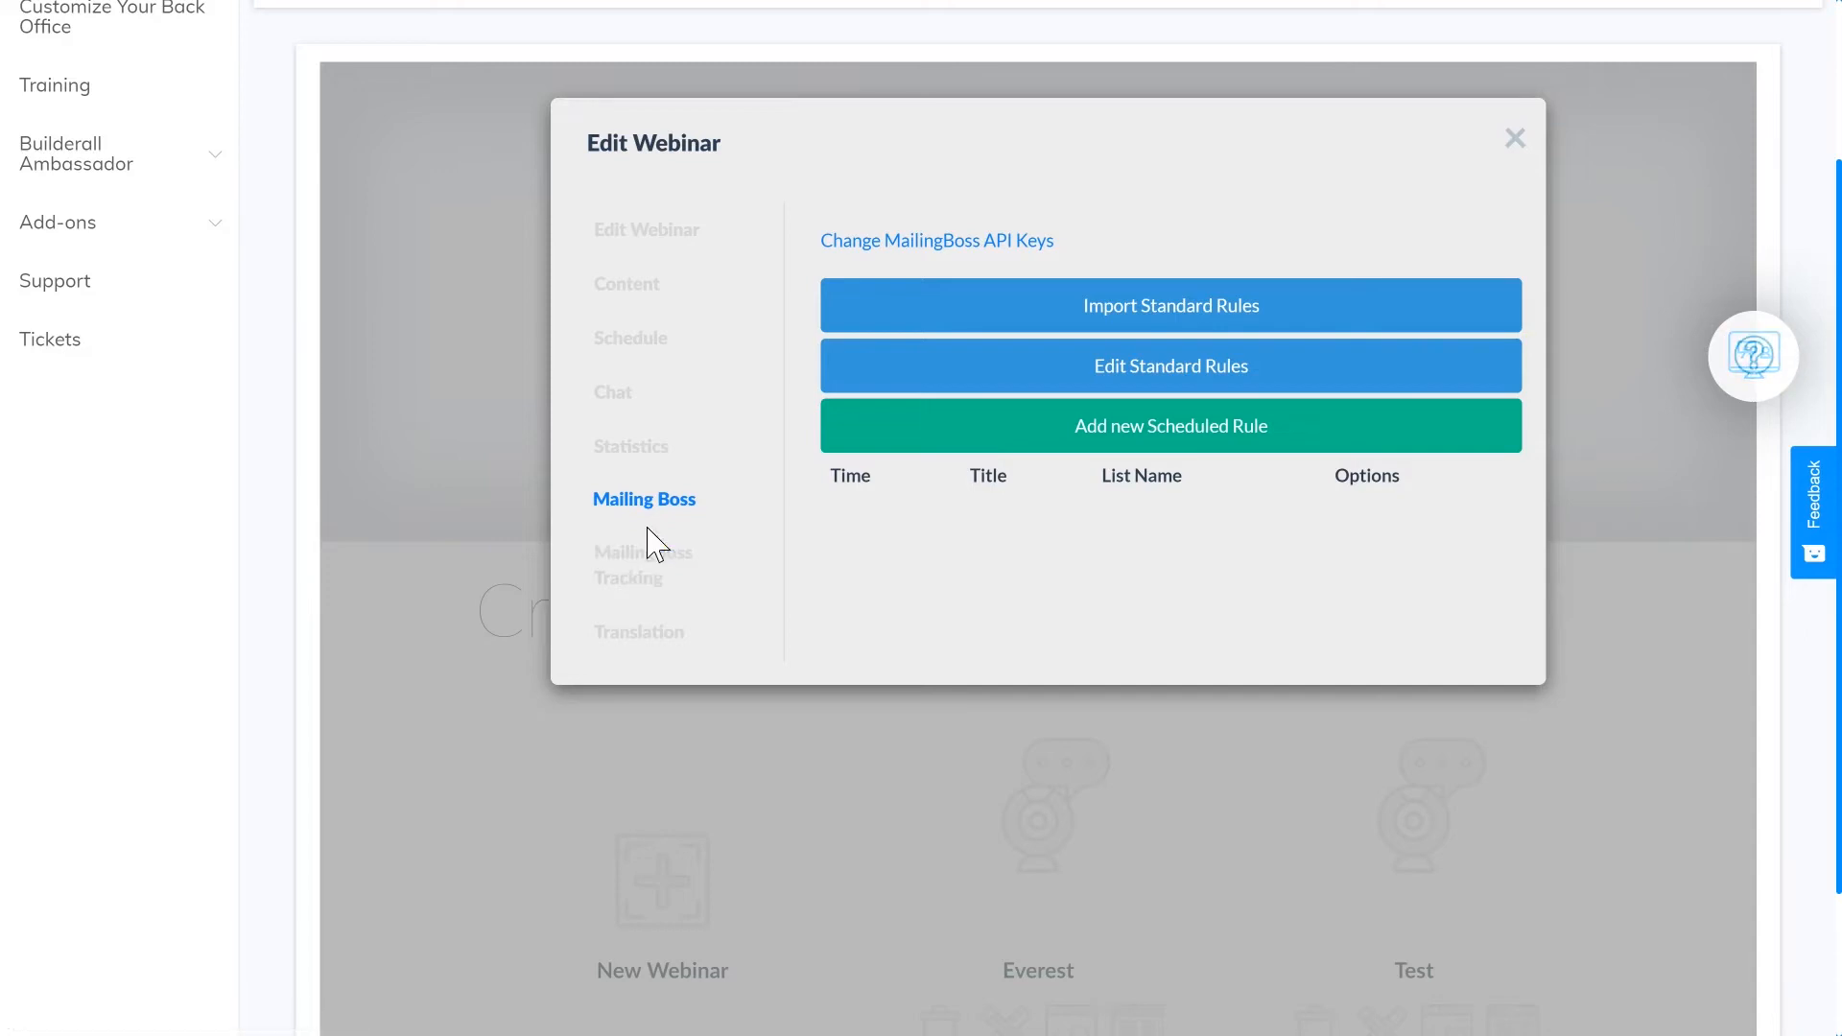
left_click(653, 501)
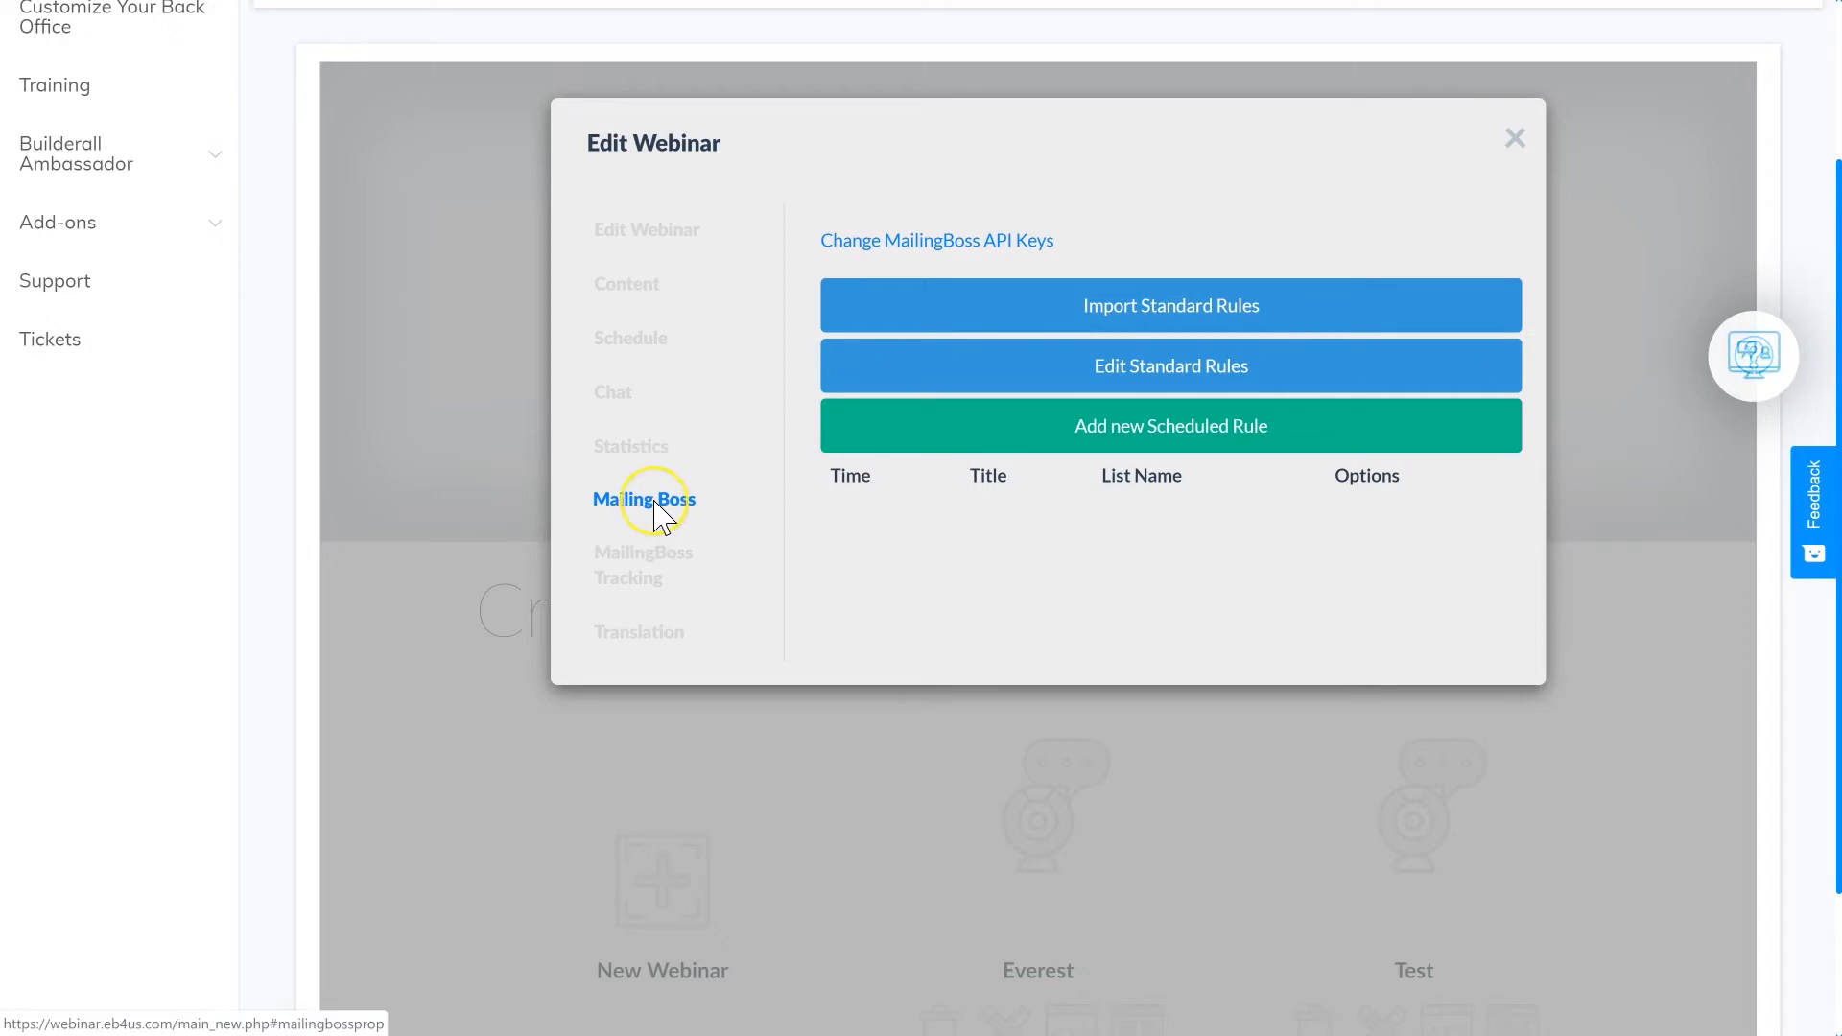
left_click(691, 513)
left_click(710, 587)
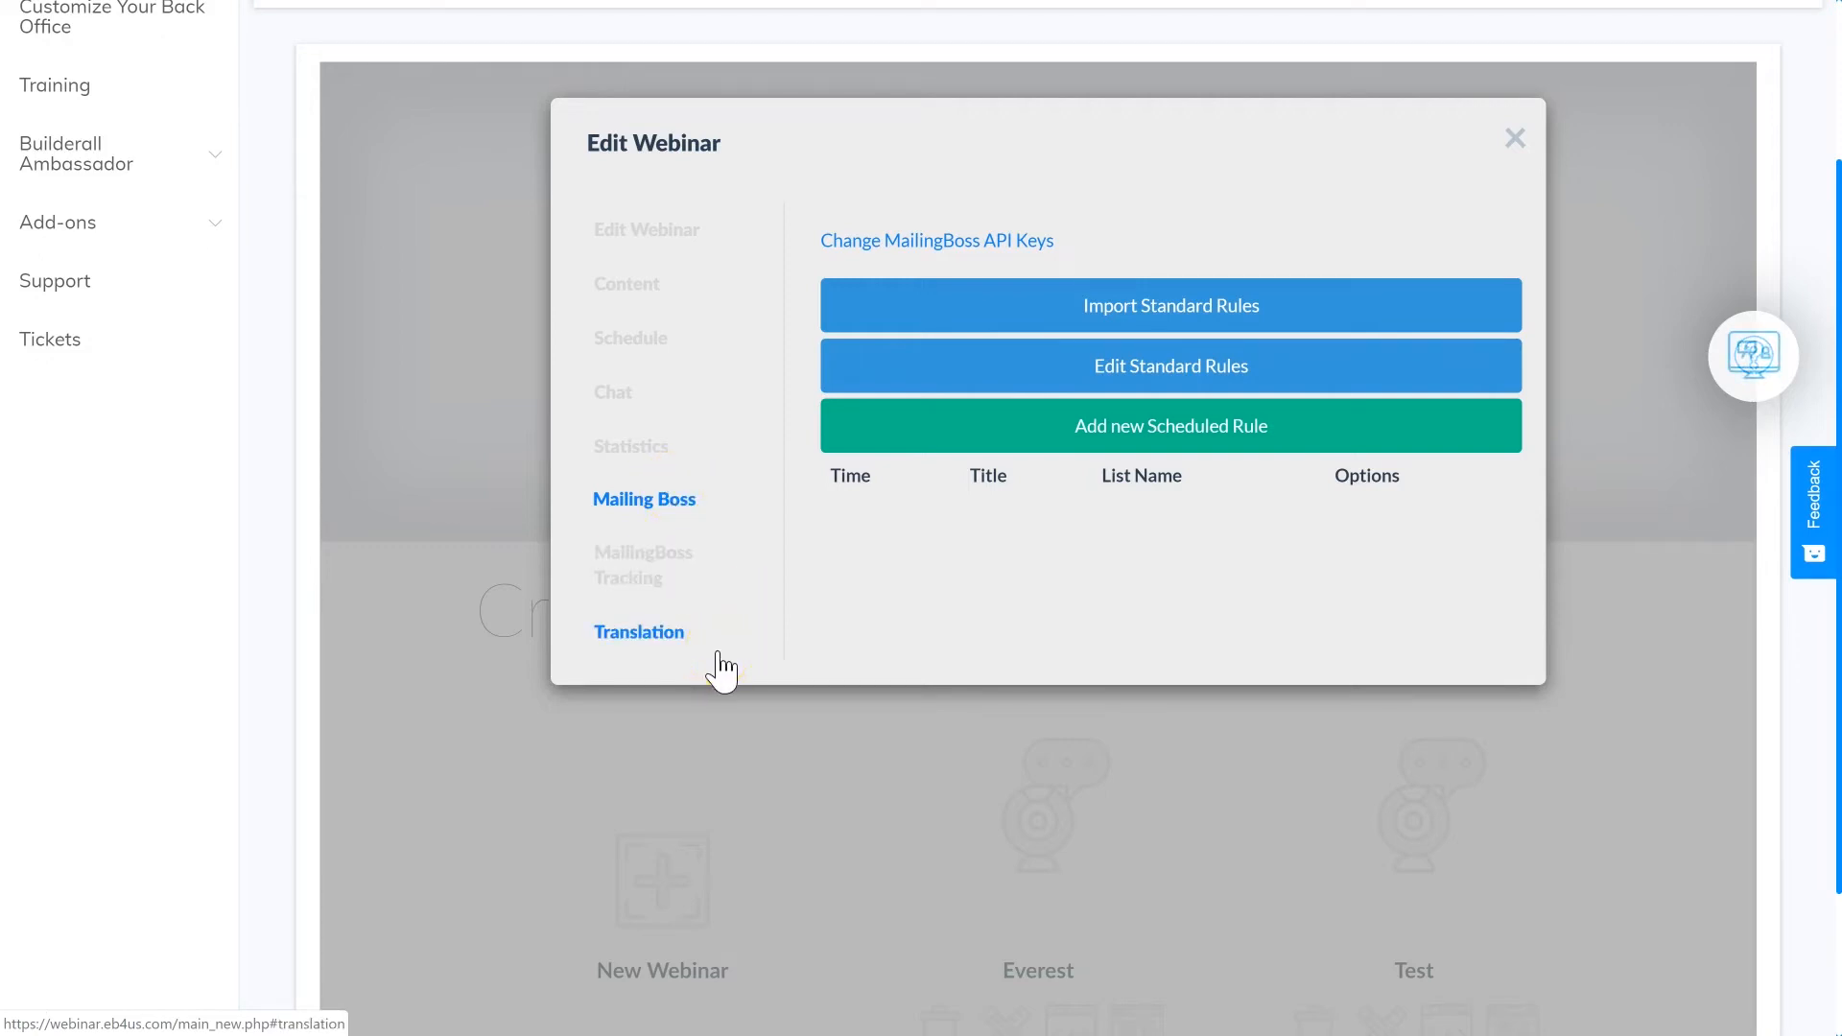
Step: Examine the Test webinar's content source options, schedule and chat settings
left_click(629, 283)
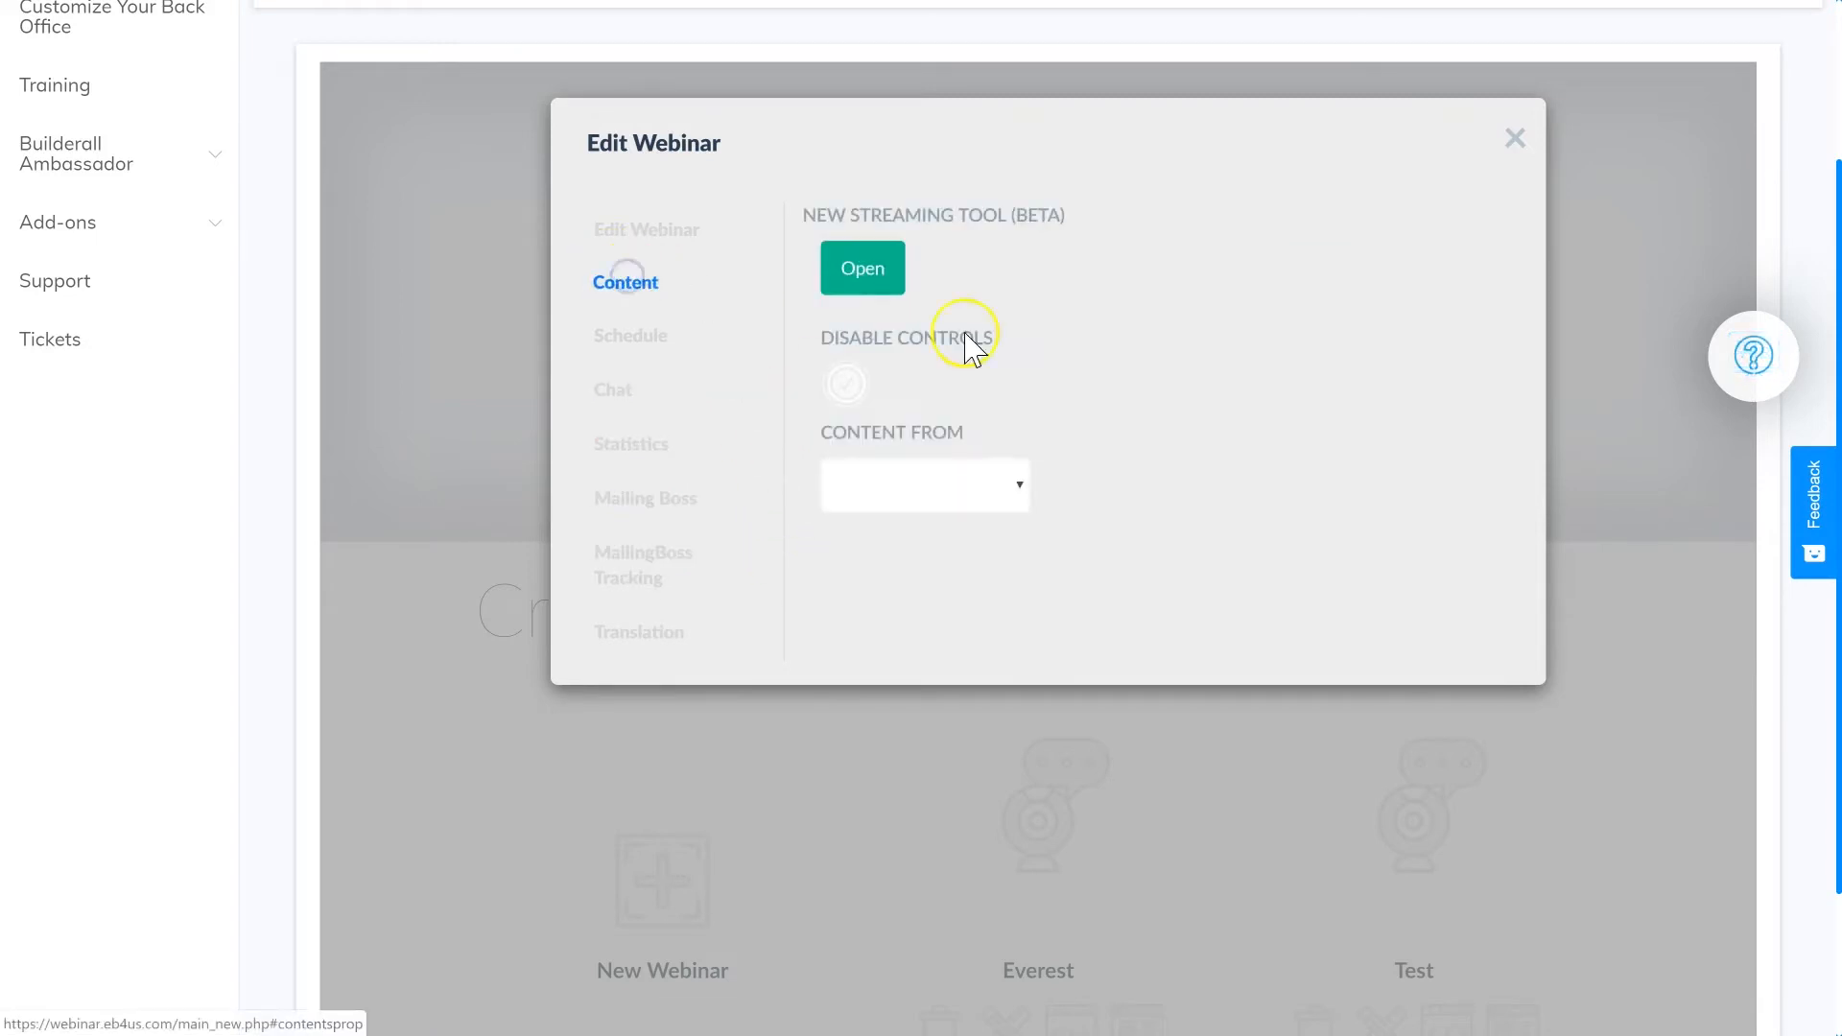
left_click(947, 496)
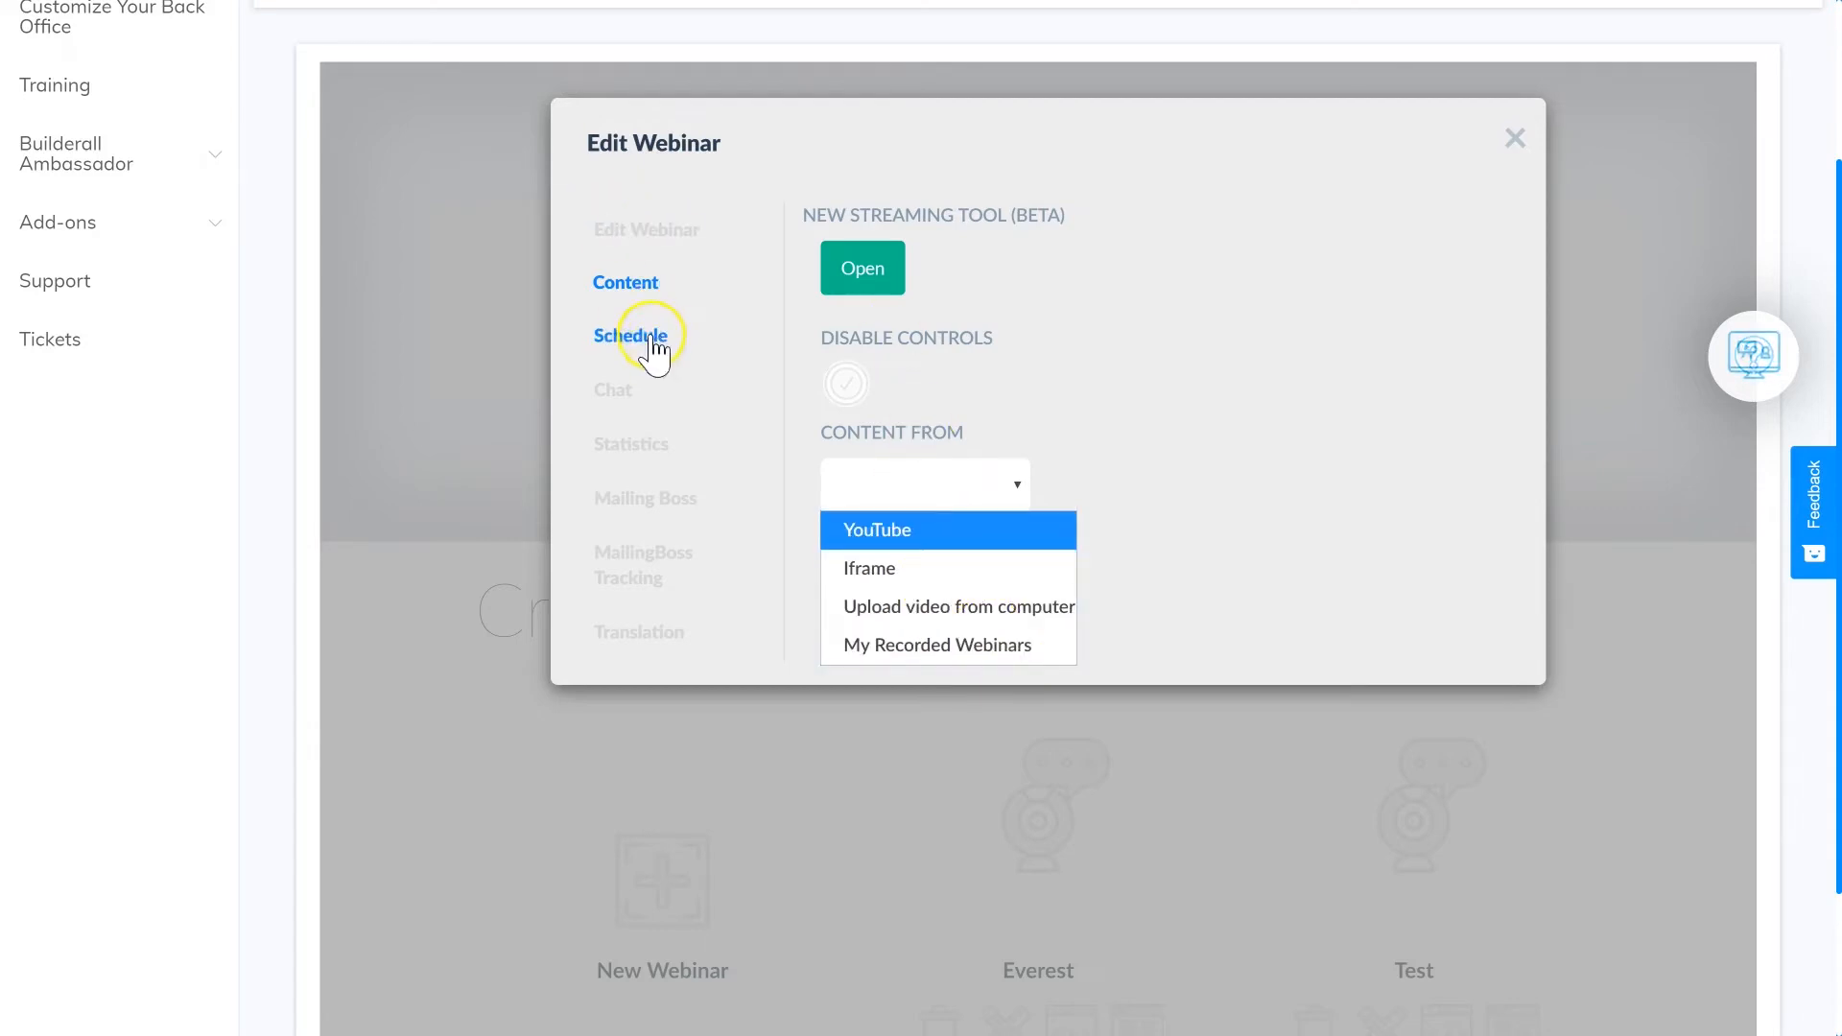
left_click(652, 338)
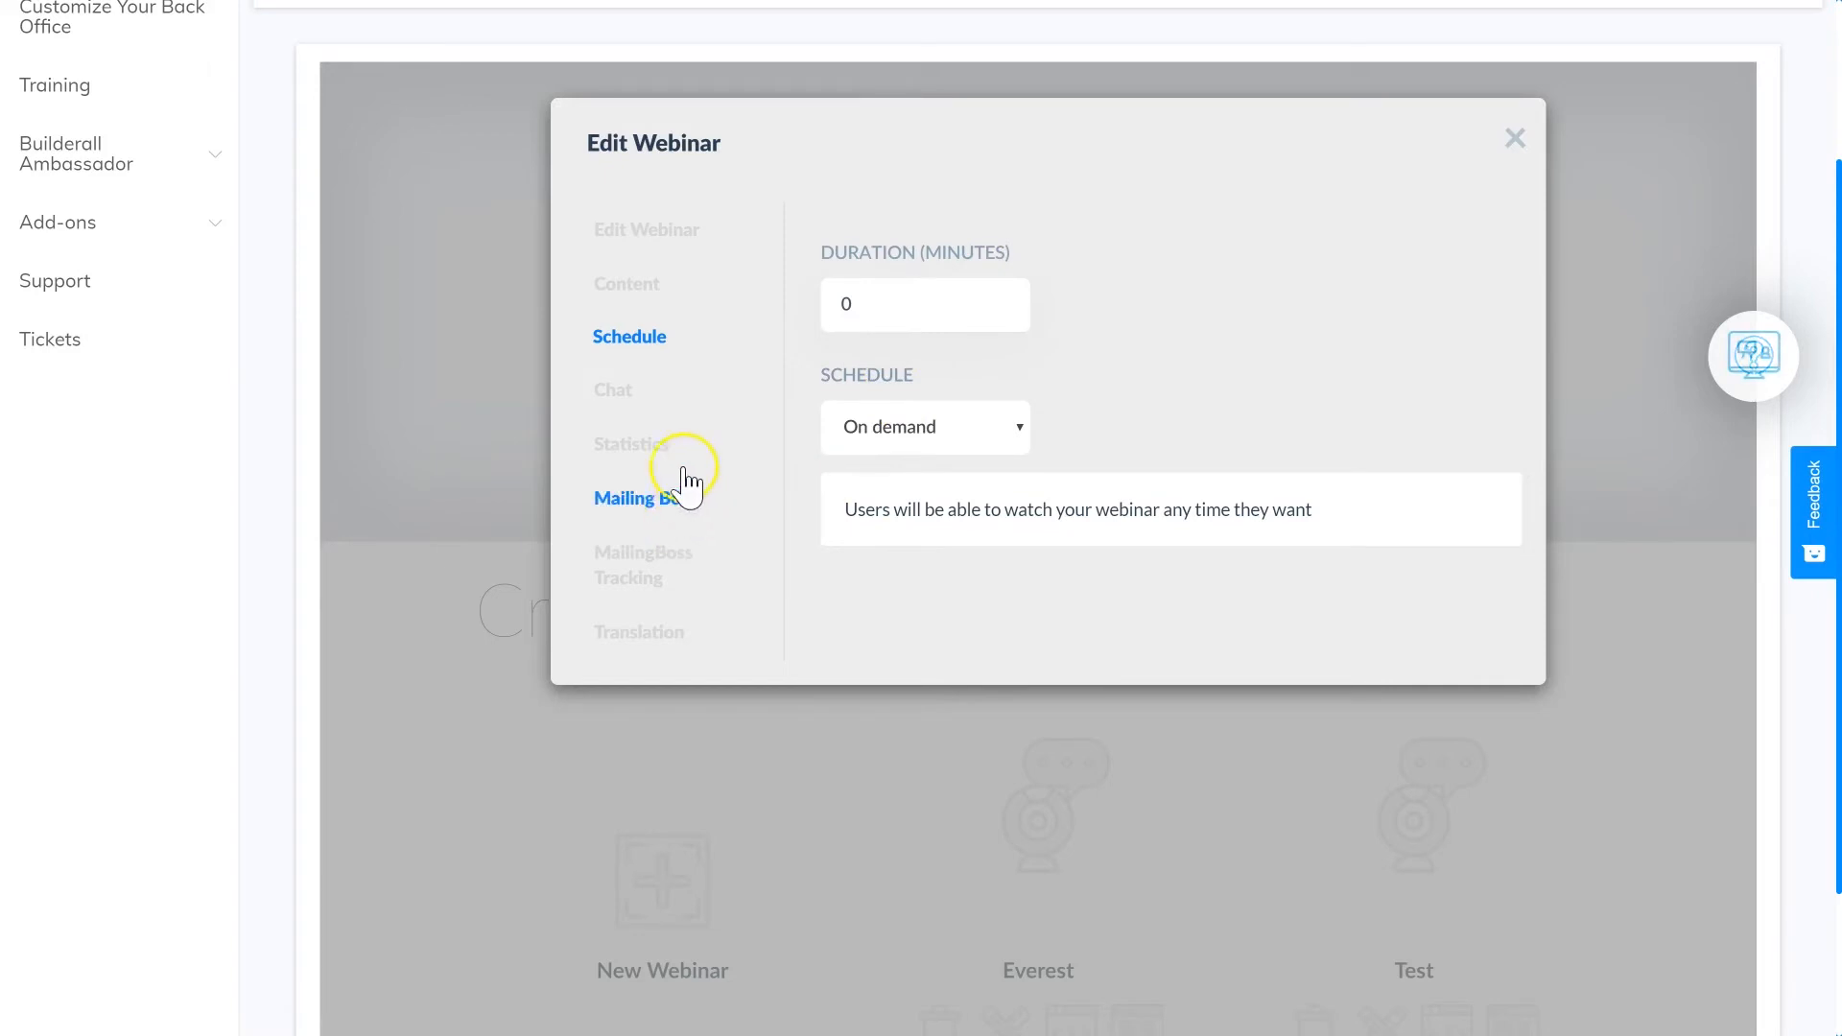
left_click(619, 412)
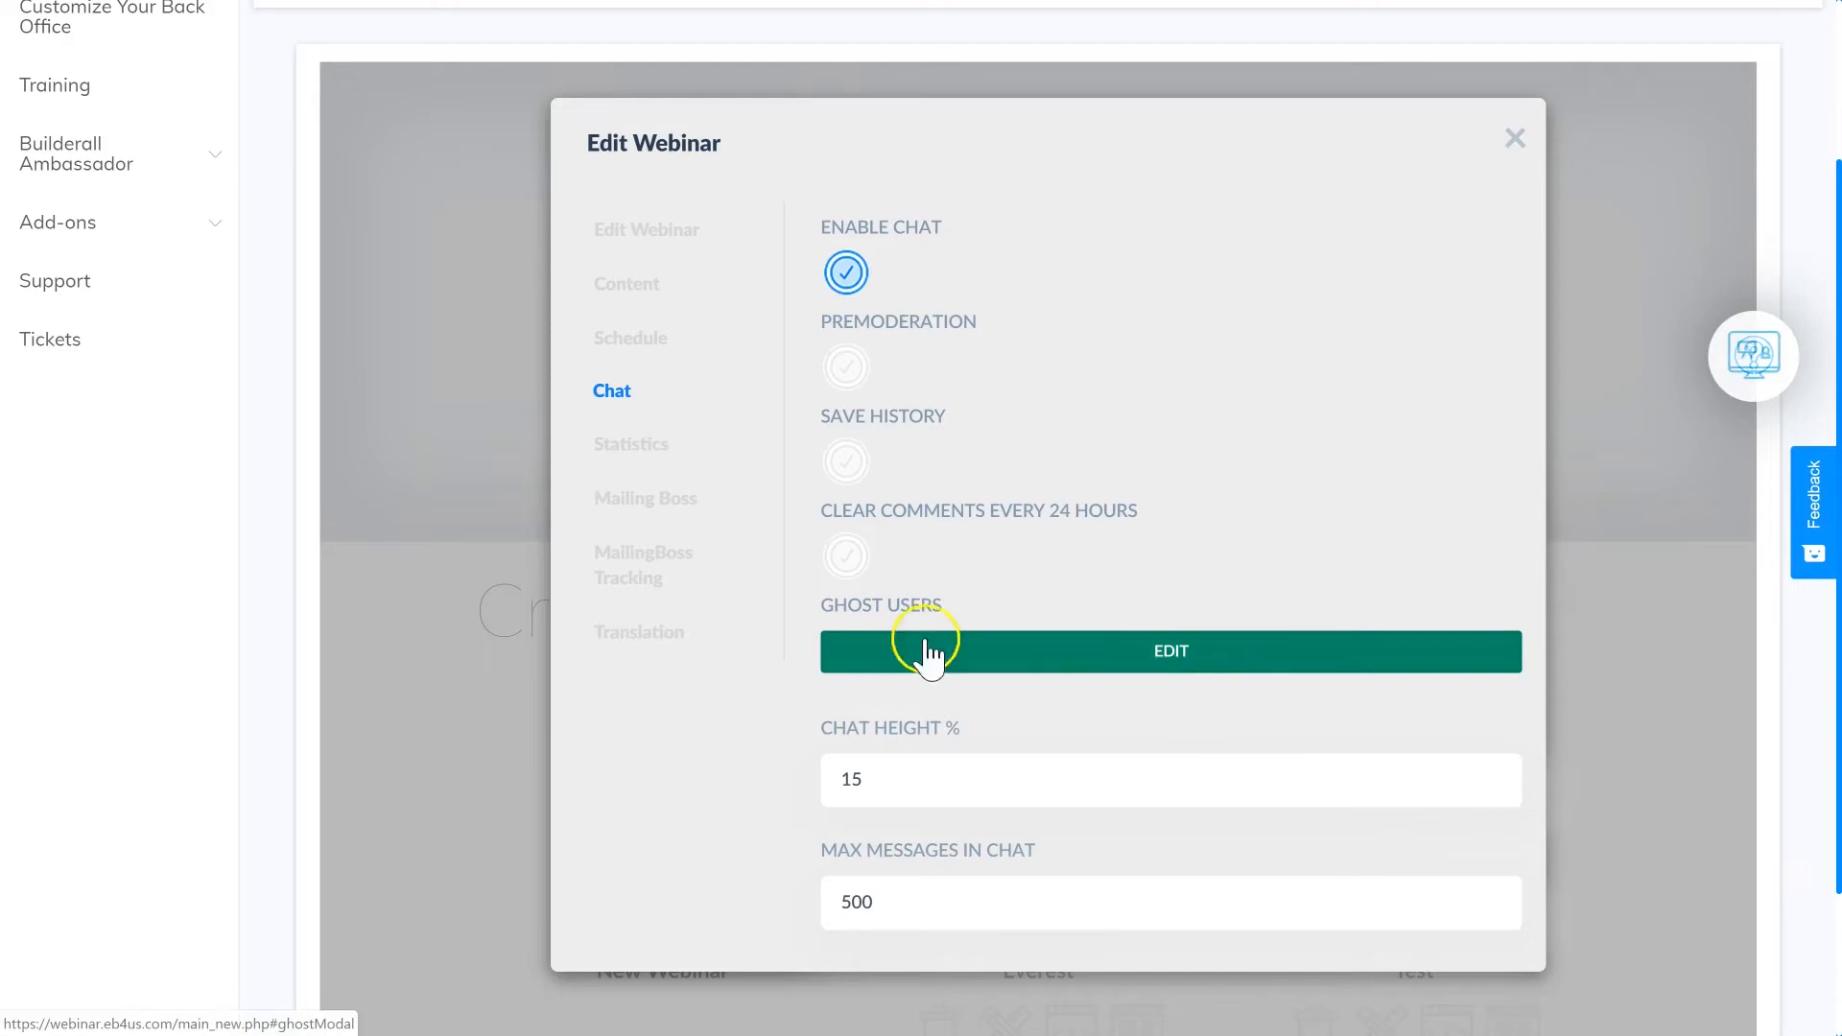
Step: Open the ghost users editor from the chat settings, look at its message fields and close it without adding an entry
left_click(1142, 652)
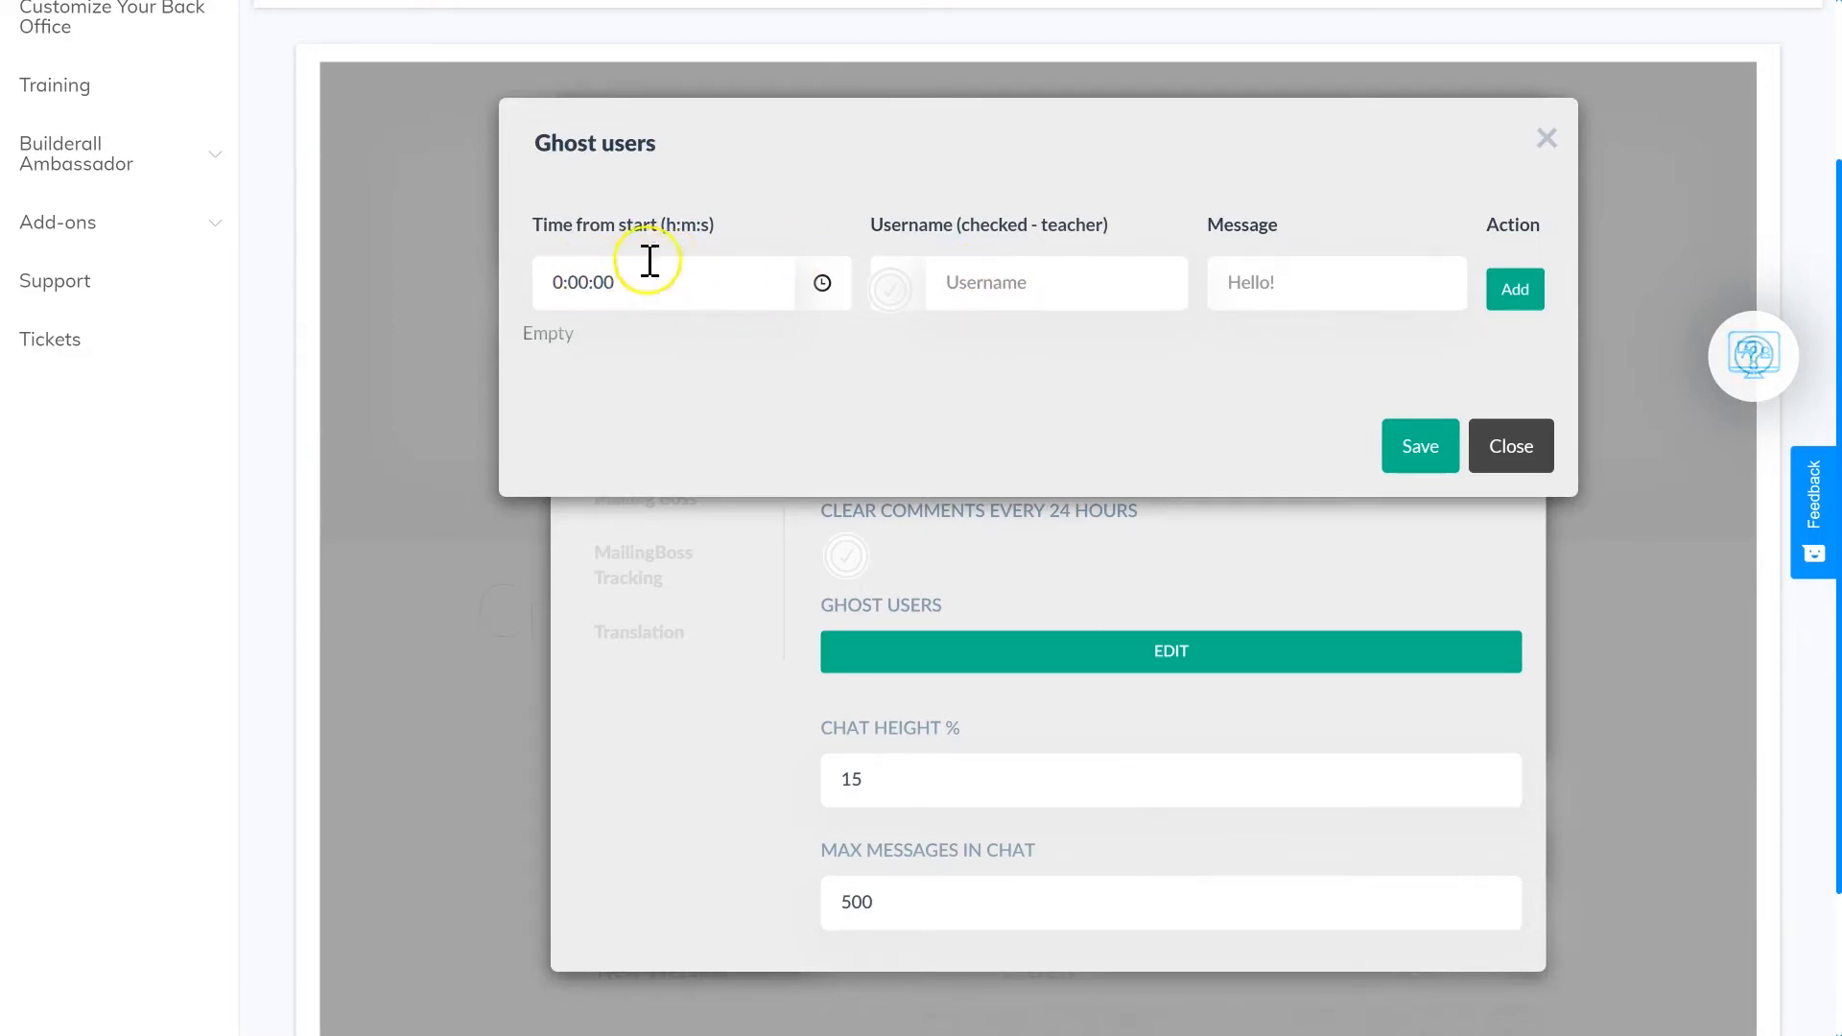
left_click(962, 291)
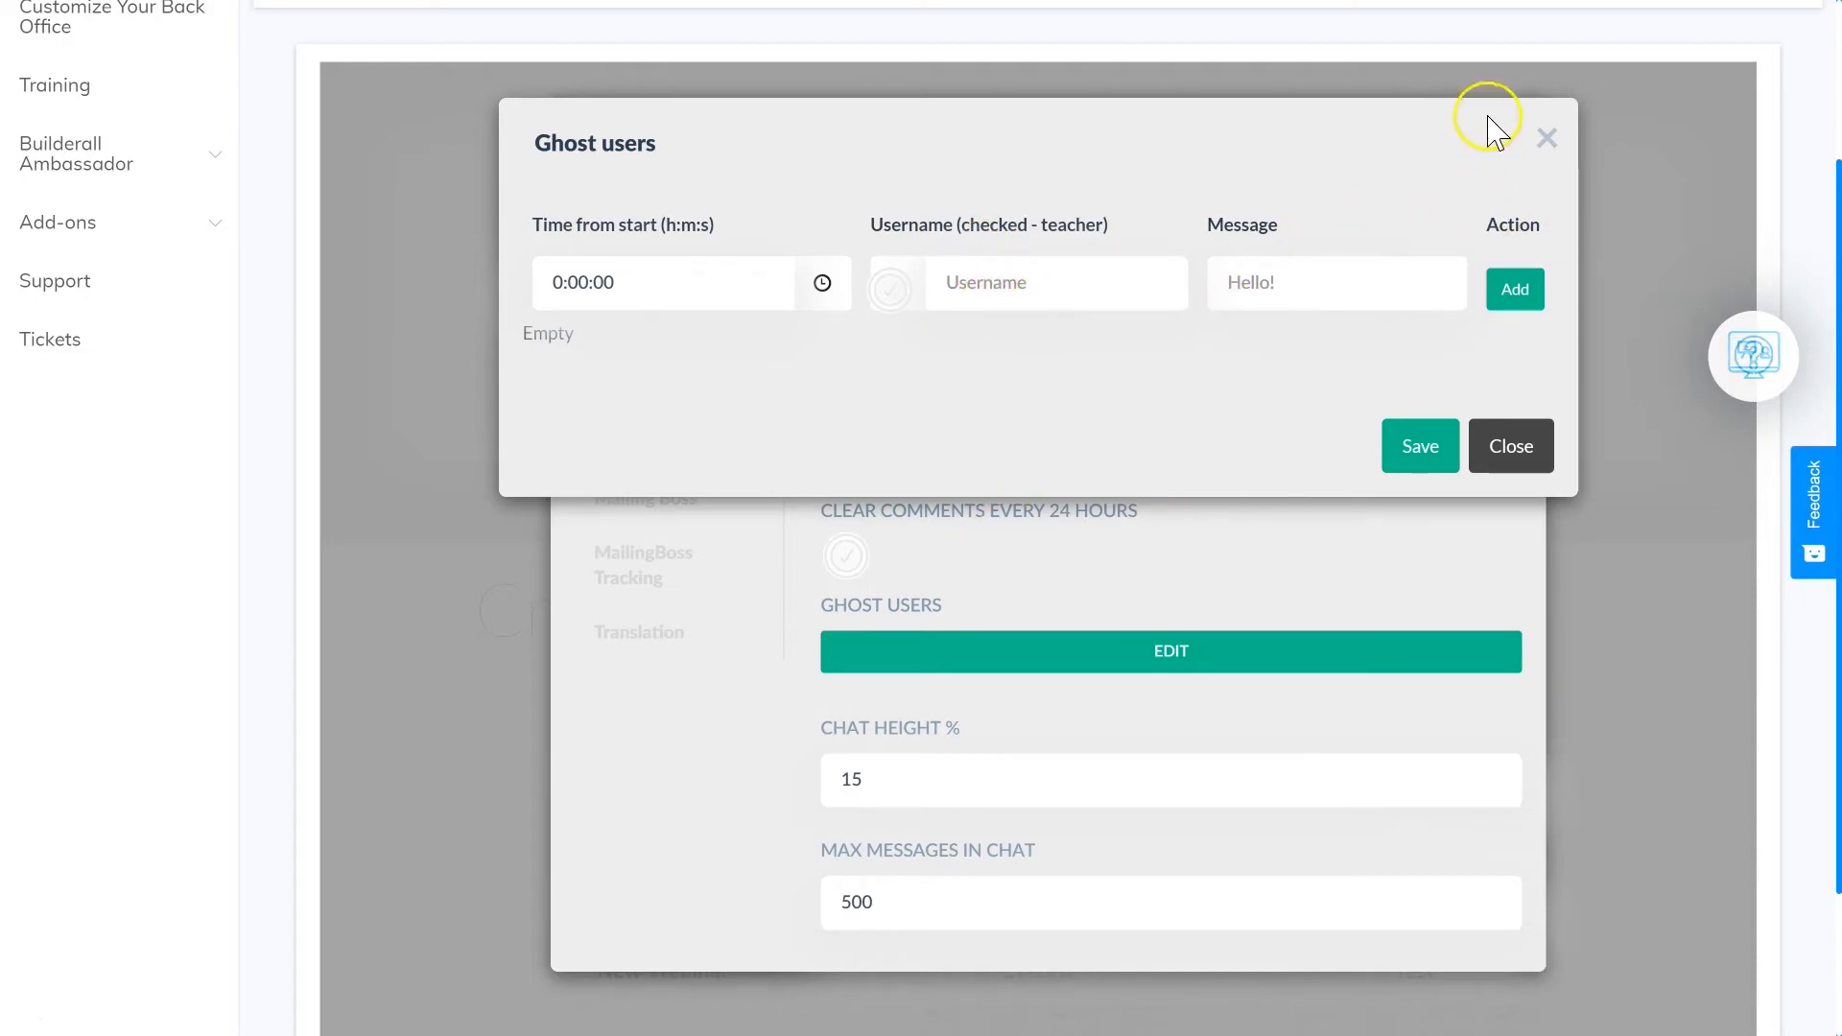
left_click(1546, 139)
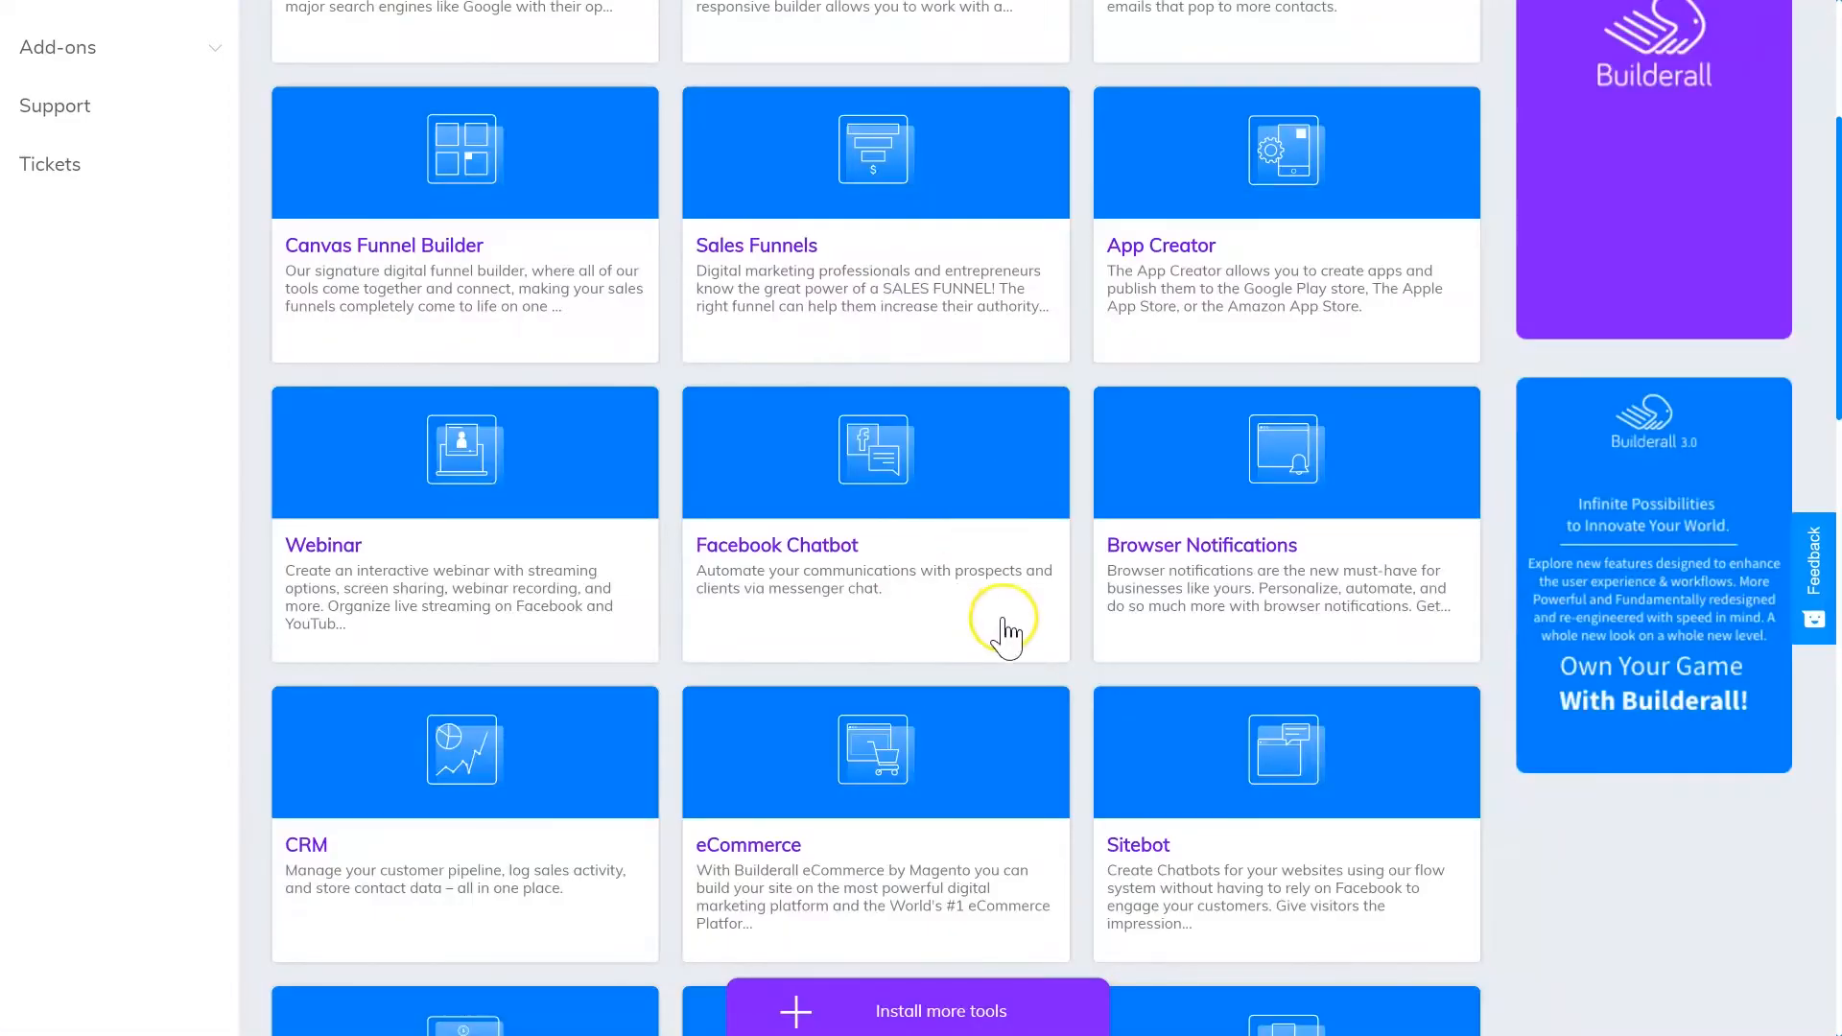
Step: Enter the Facebook Chatbot tool from the back office
mouse_move(924, 473)
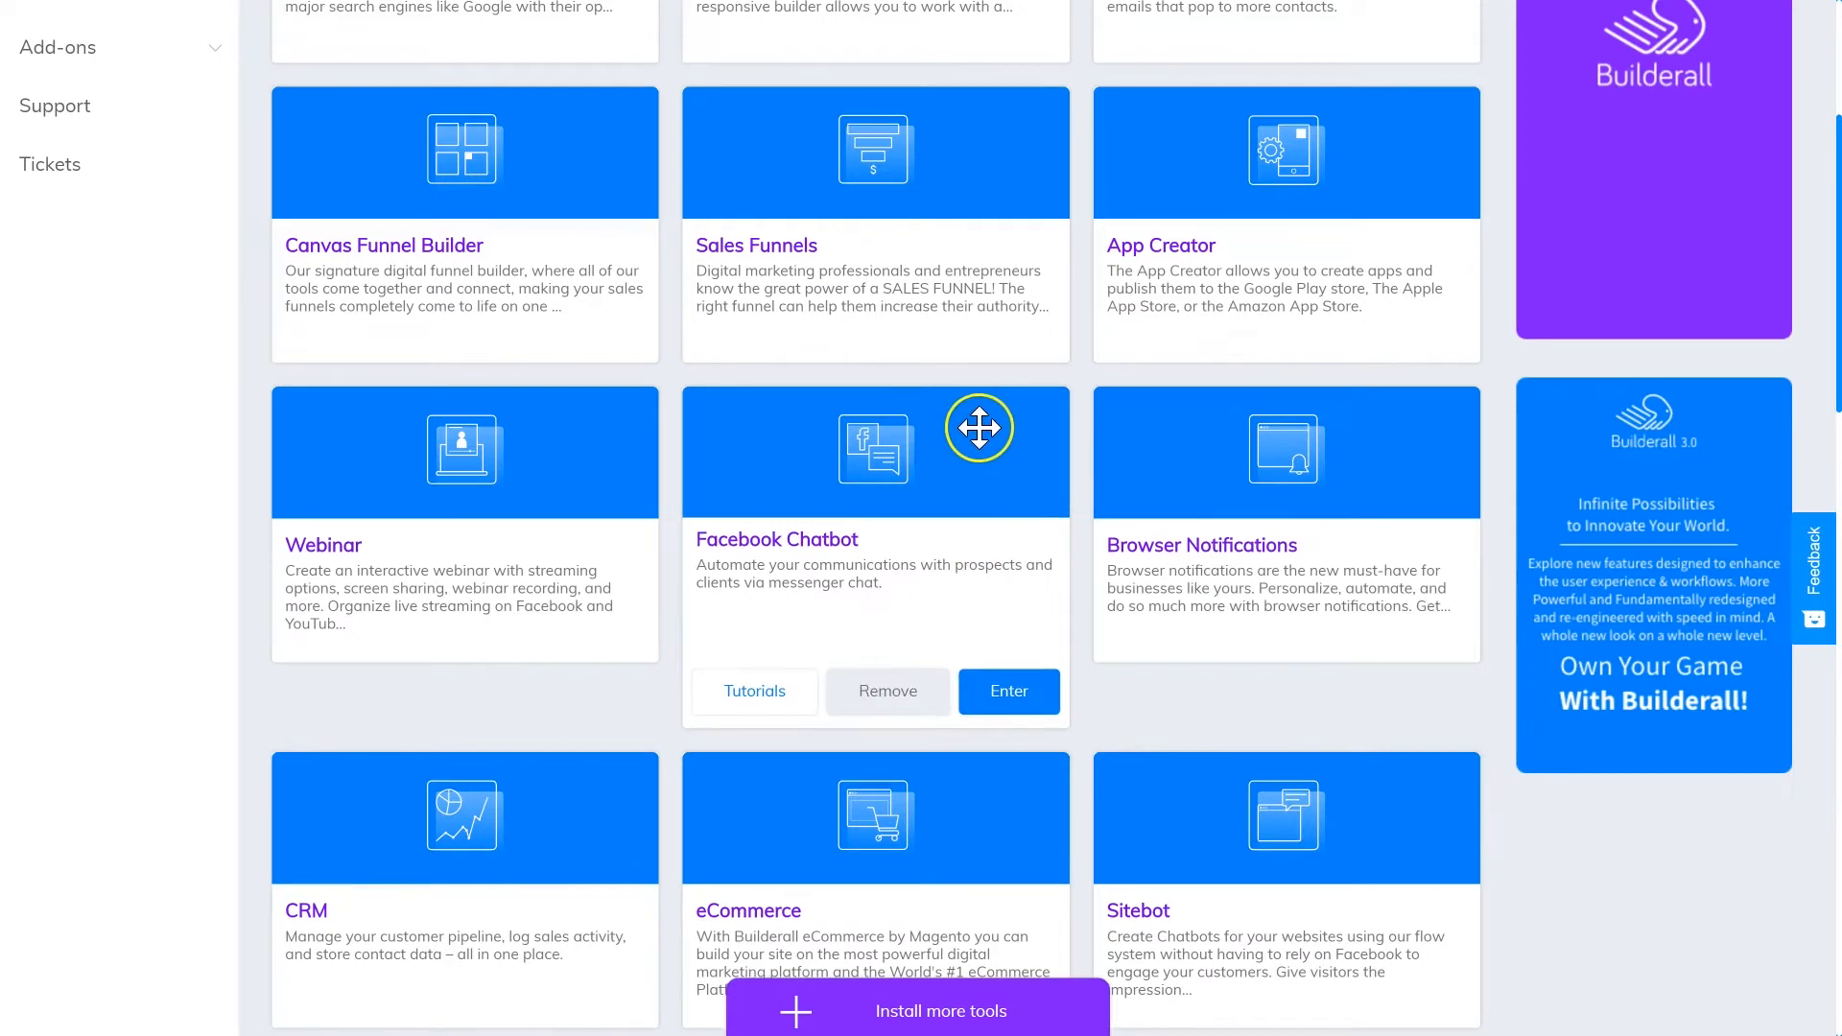
left_click(1040, 402)
left_click(1022, 687)
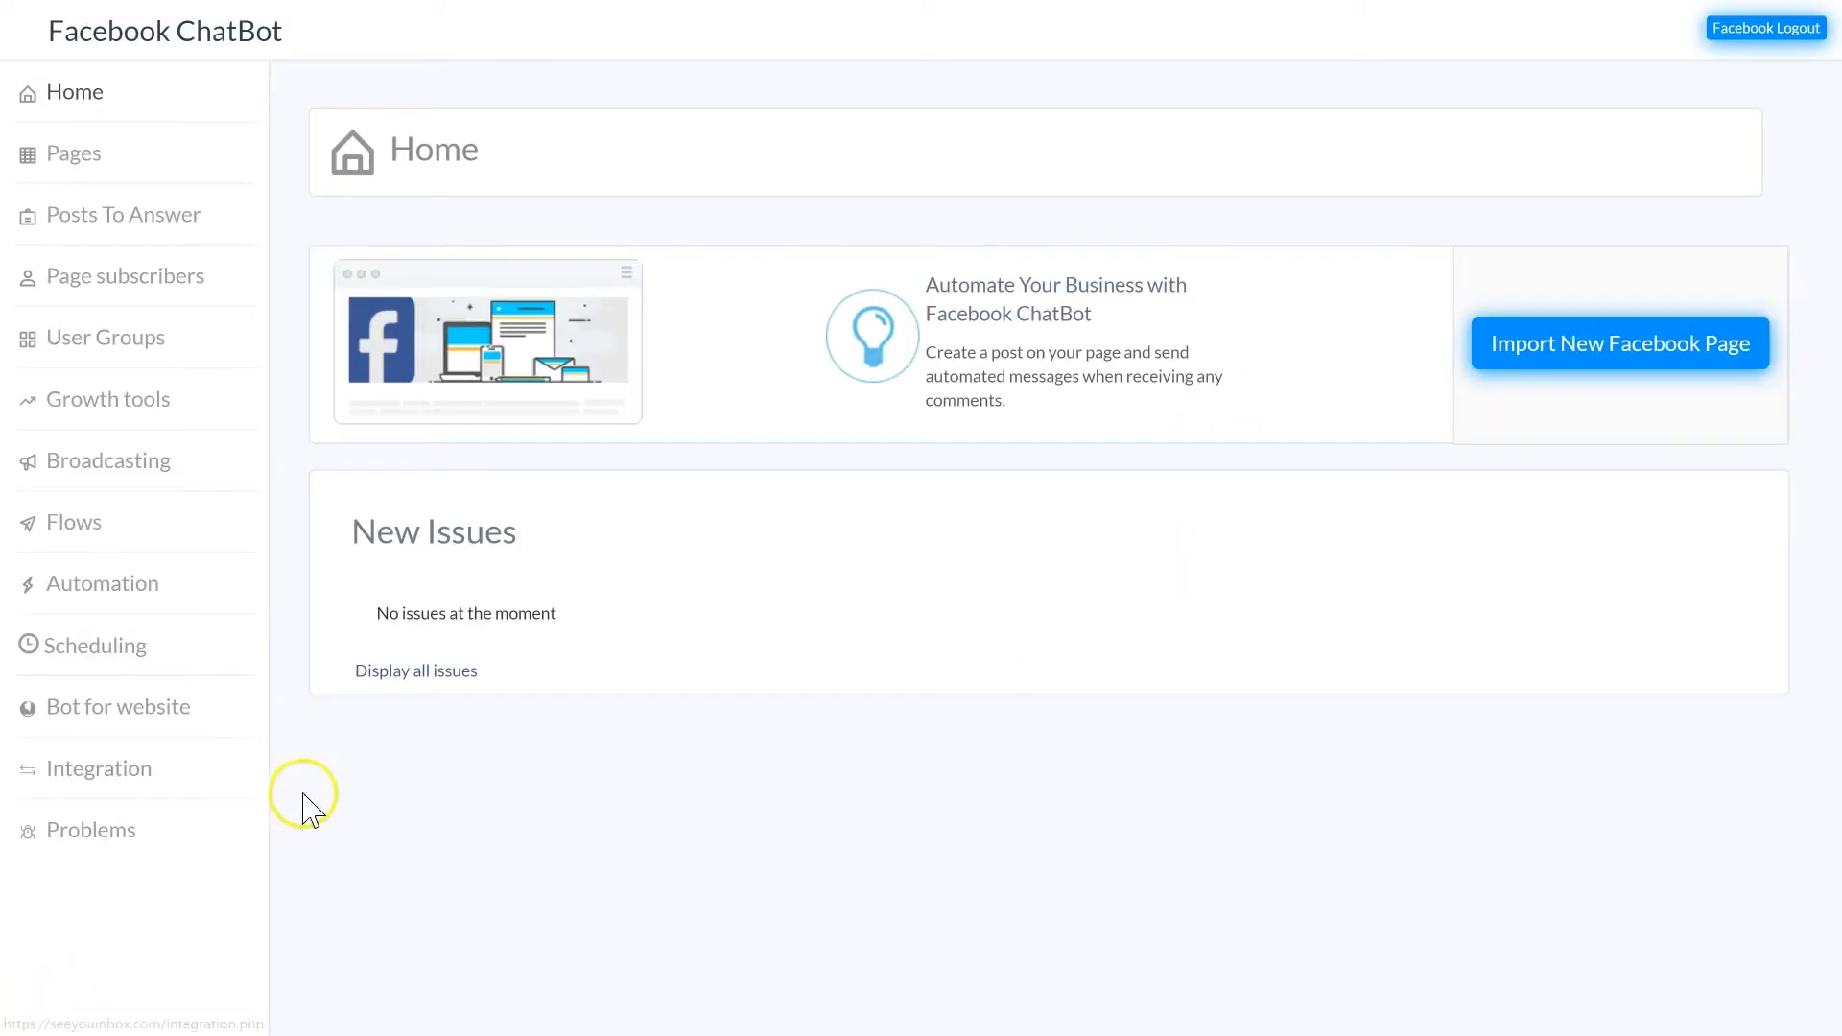
Step: View the chatbot's list of connected Facebook pages and open the Posts To Answer section
left_click(97, 157)
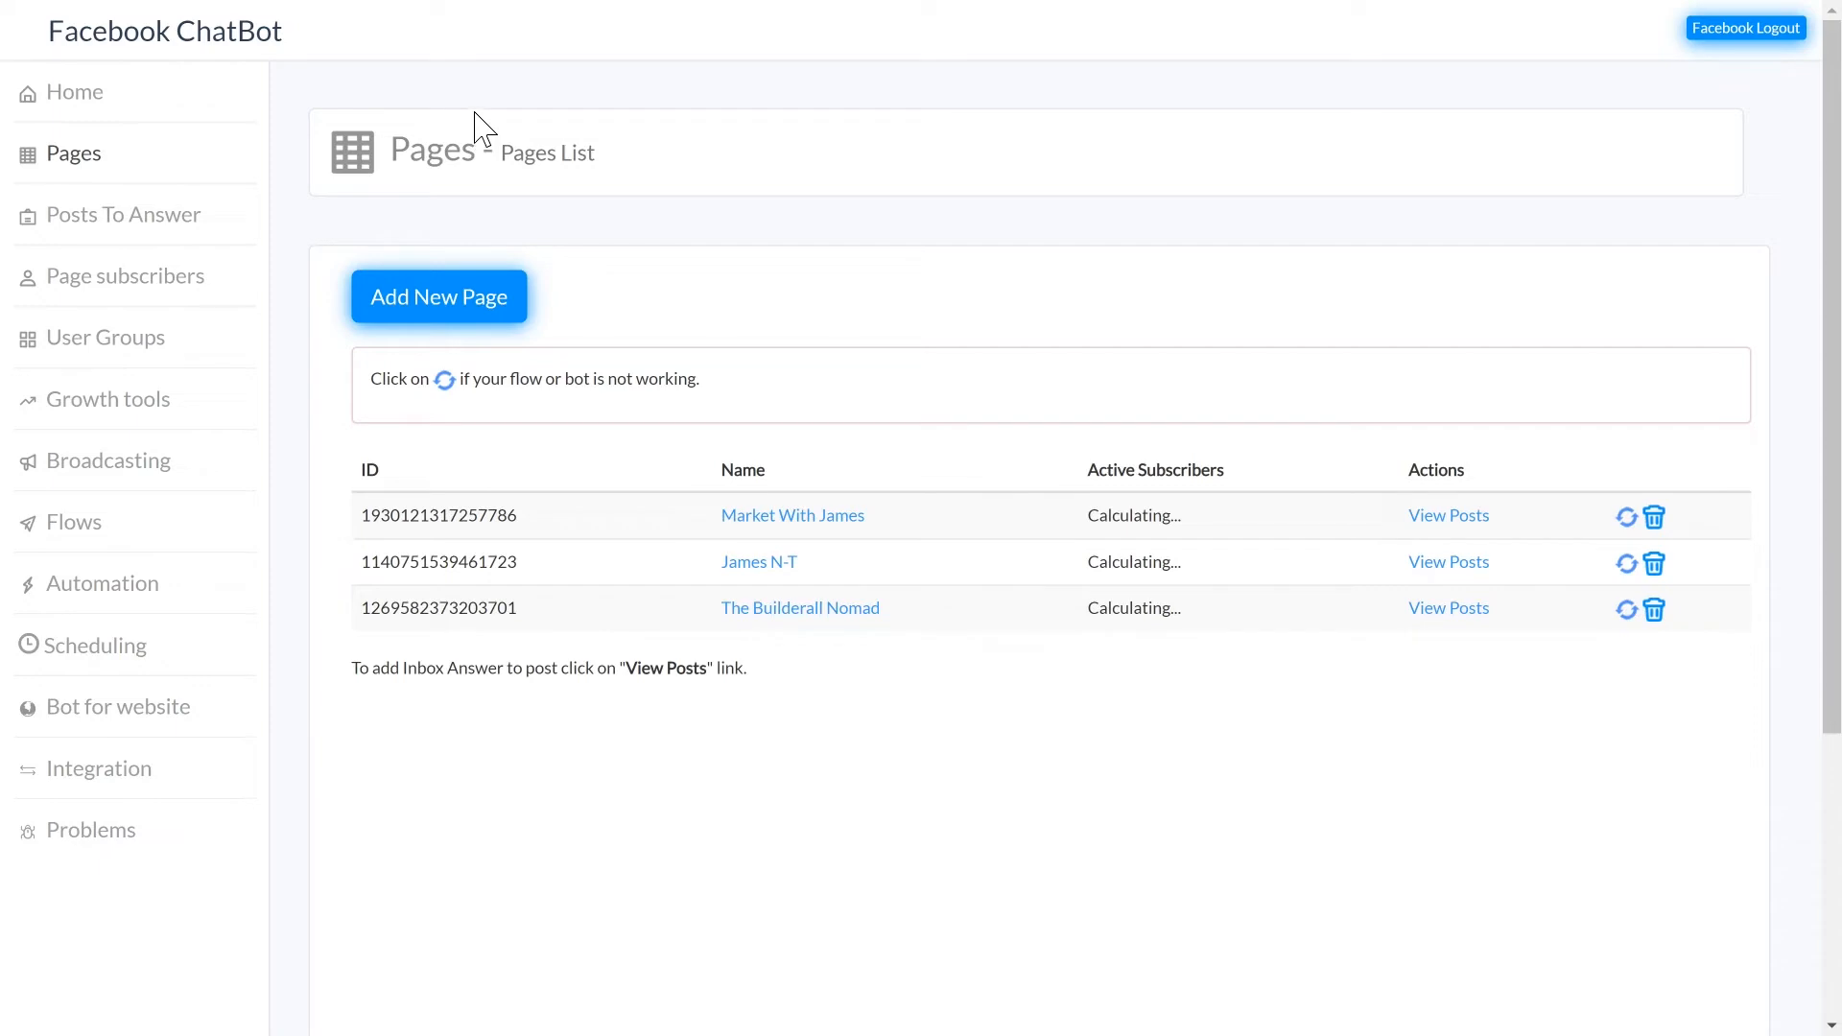
left_click(475, 100)
left_click(474, 91)
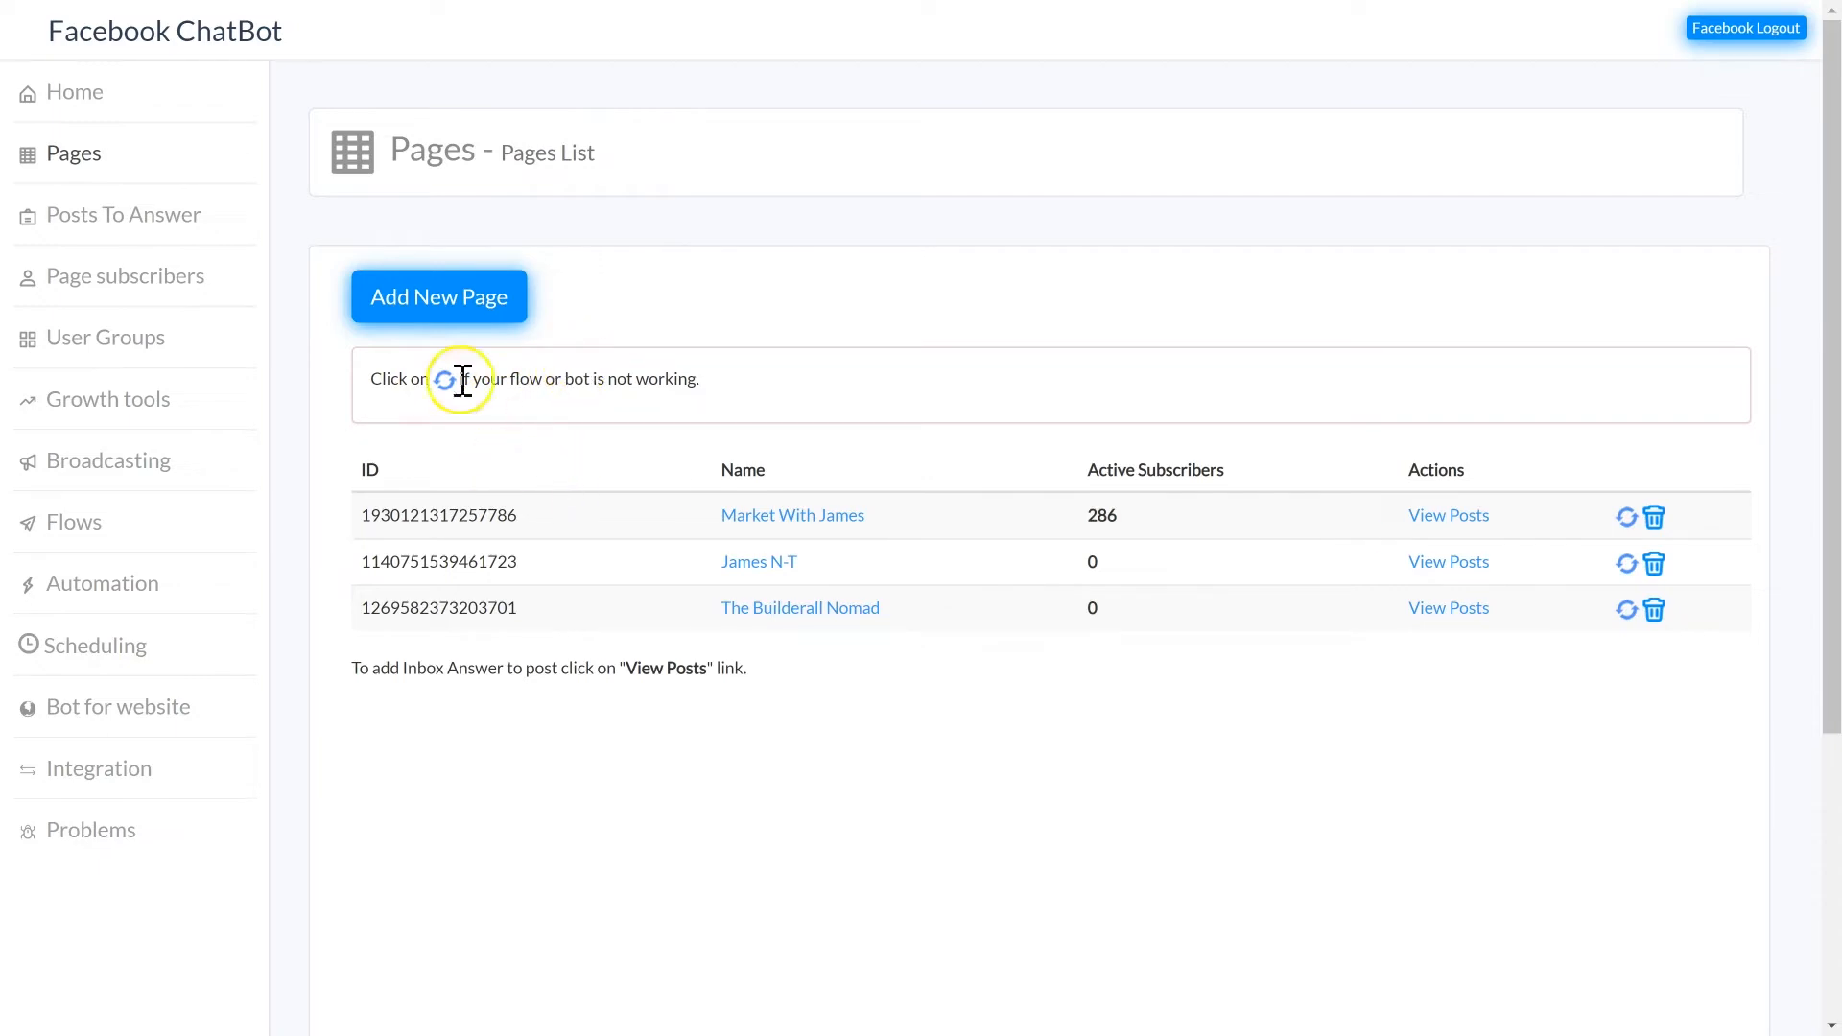
left_click(170, 204)
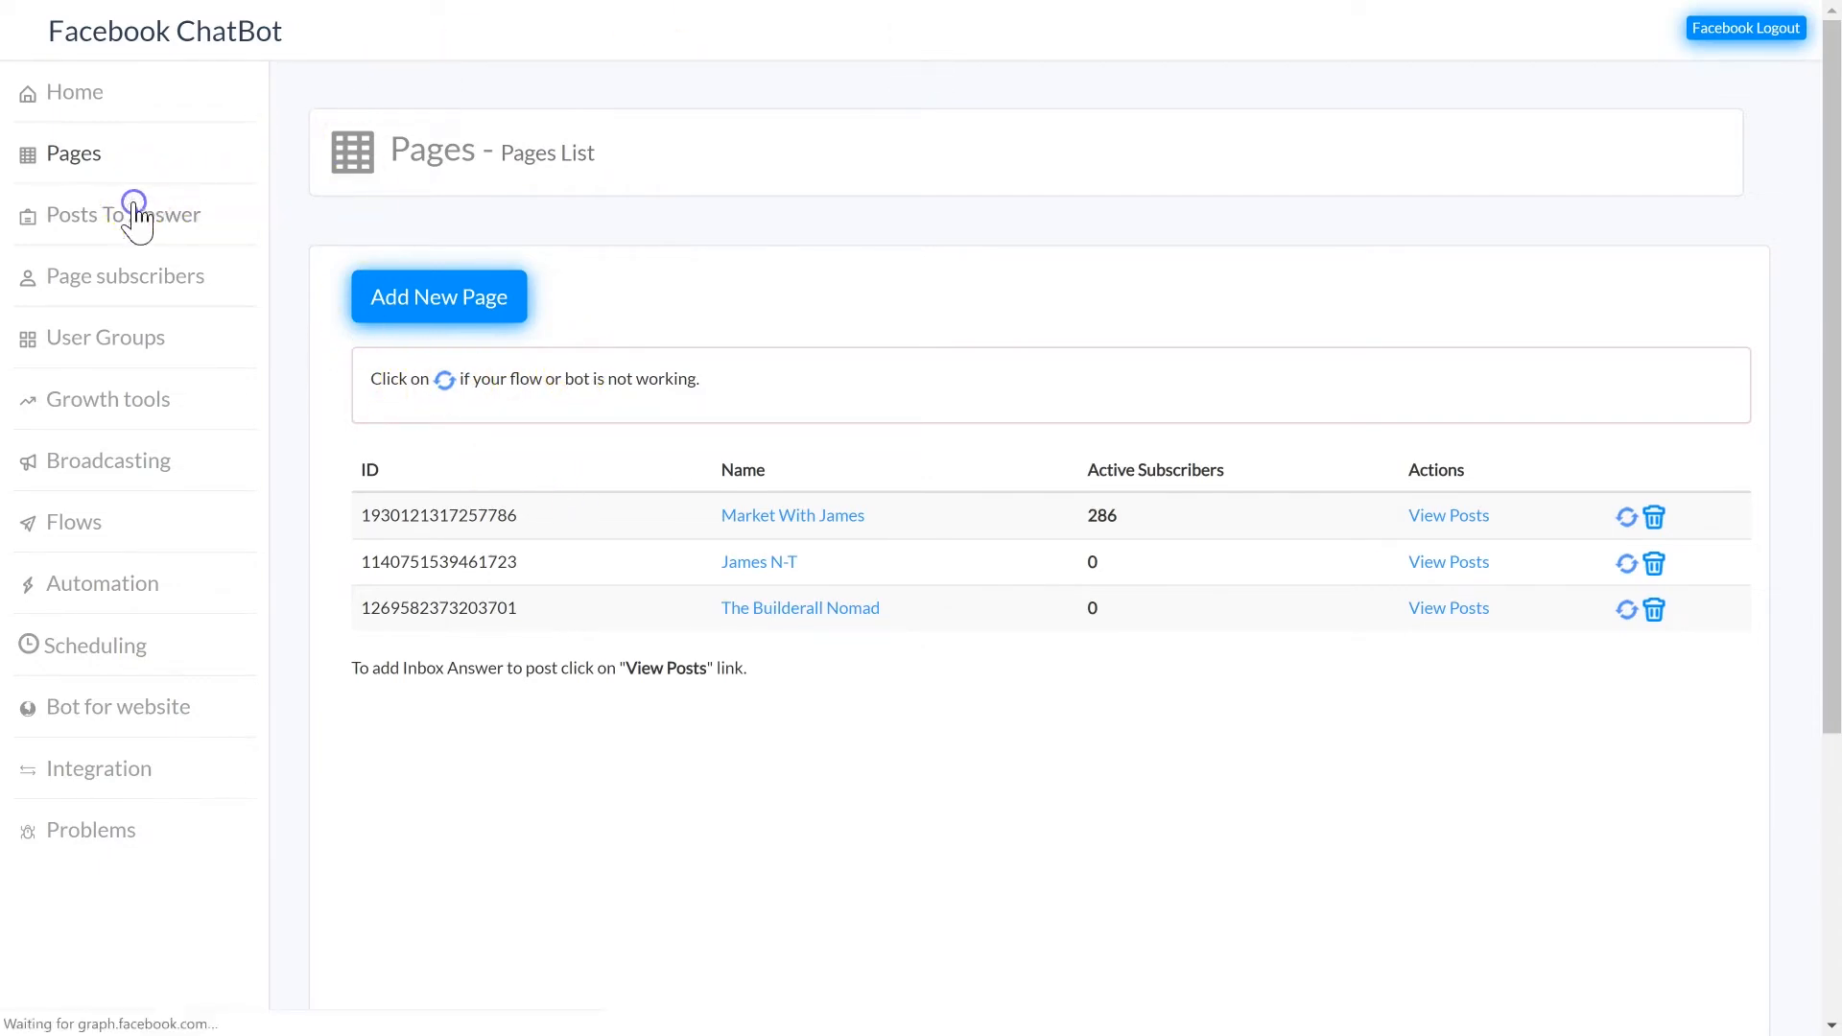
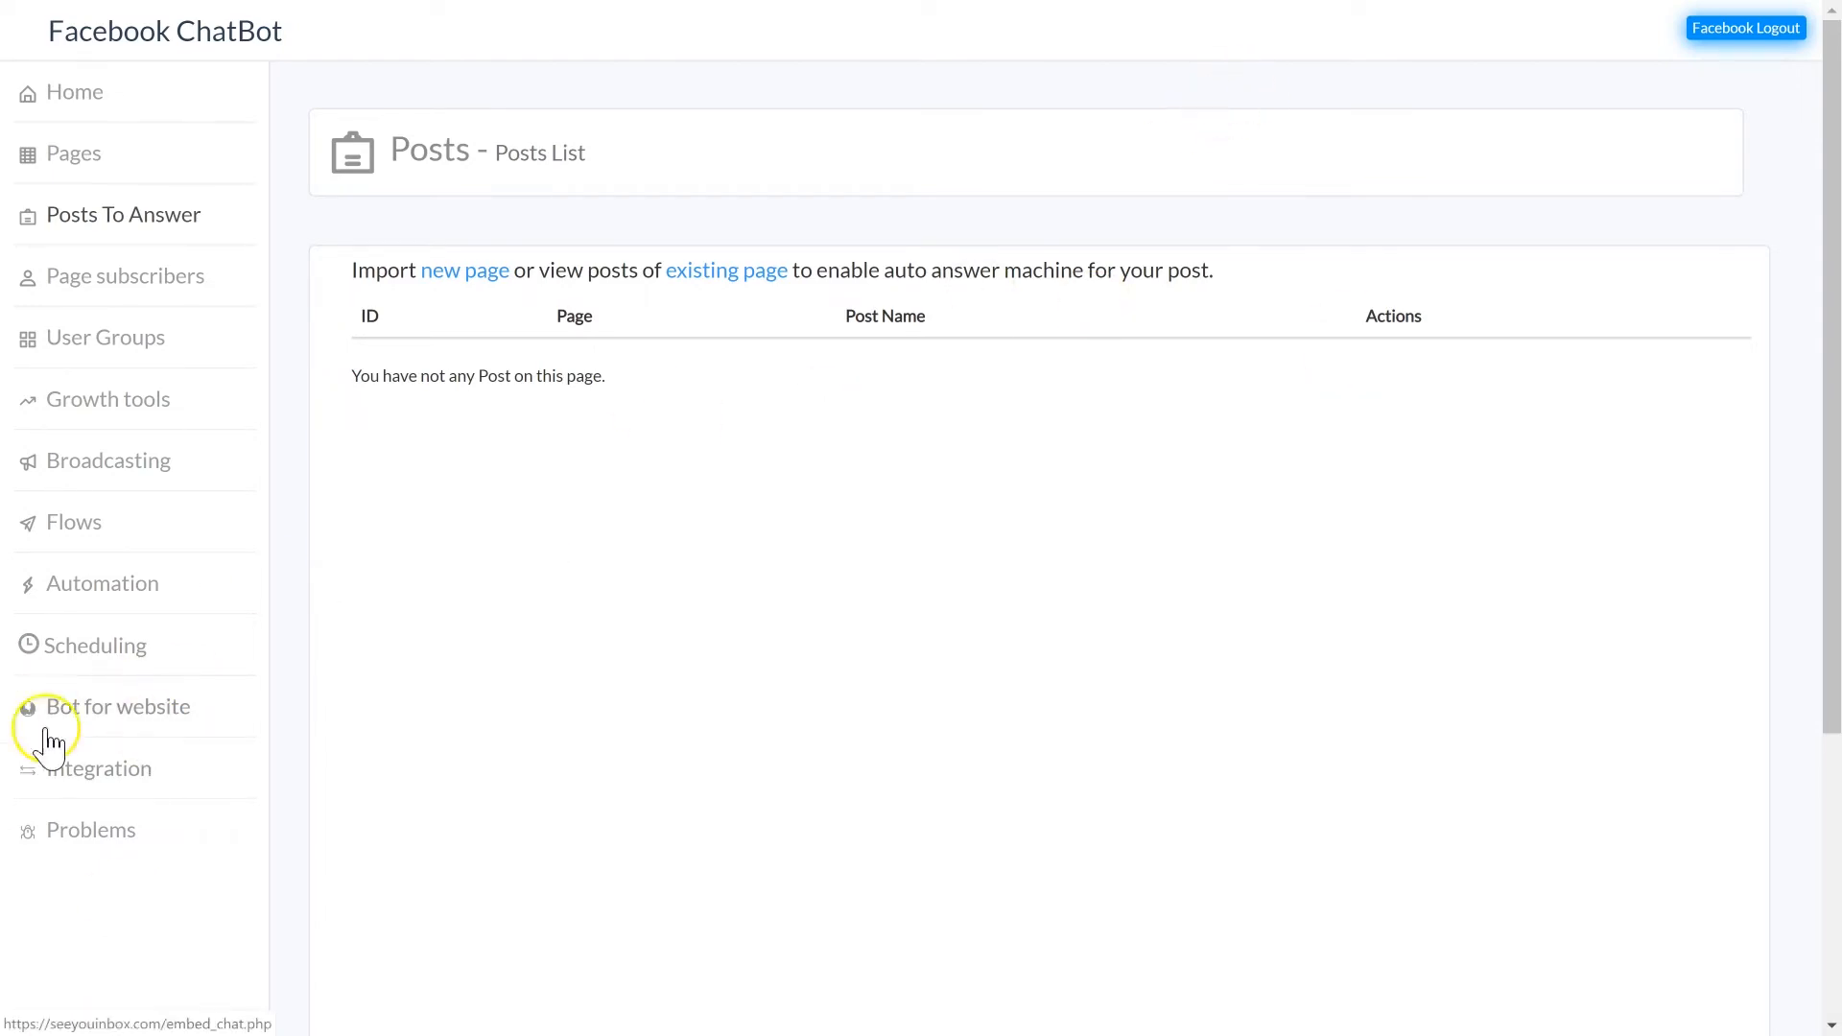
Step: Enter the Browser Notifications tool from the back office and view the embed code of the All Subs campaign
left_click(25, 1011)
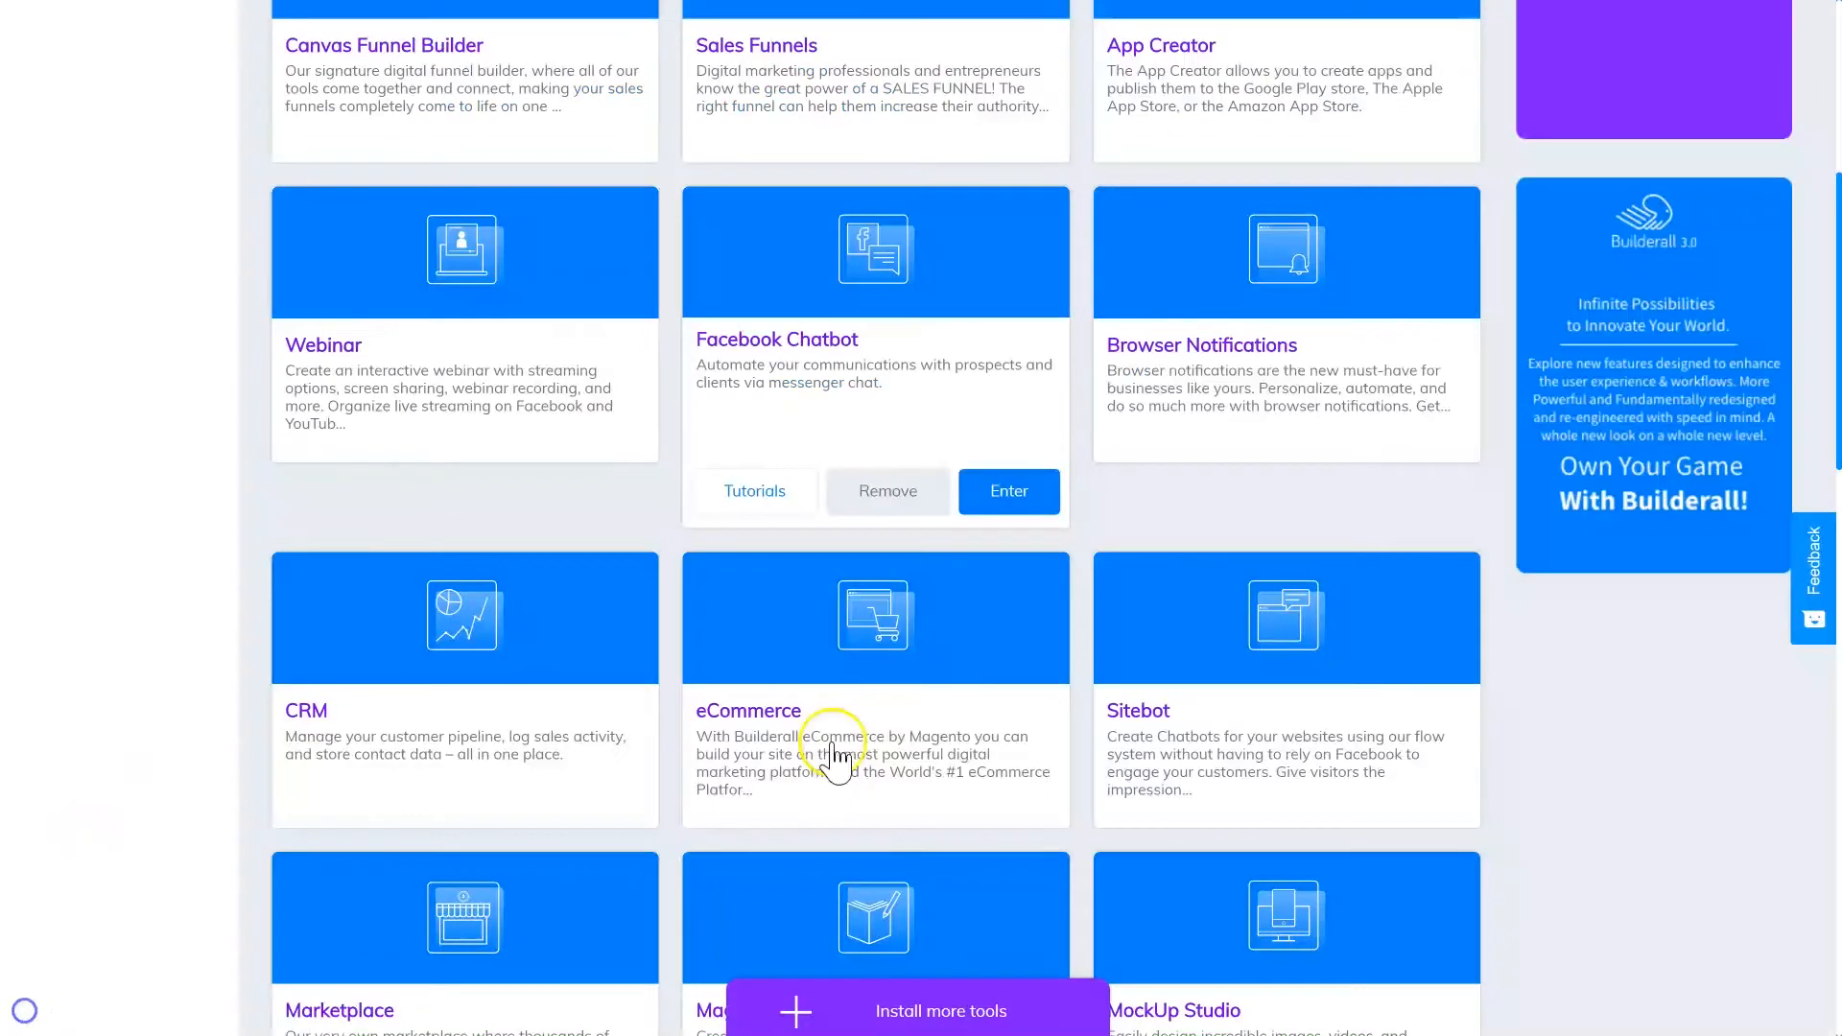
mouse_move(1396, 376)
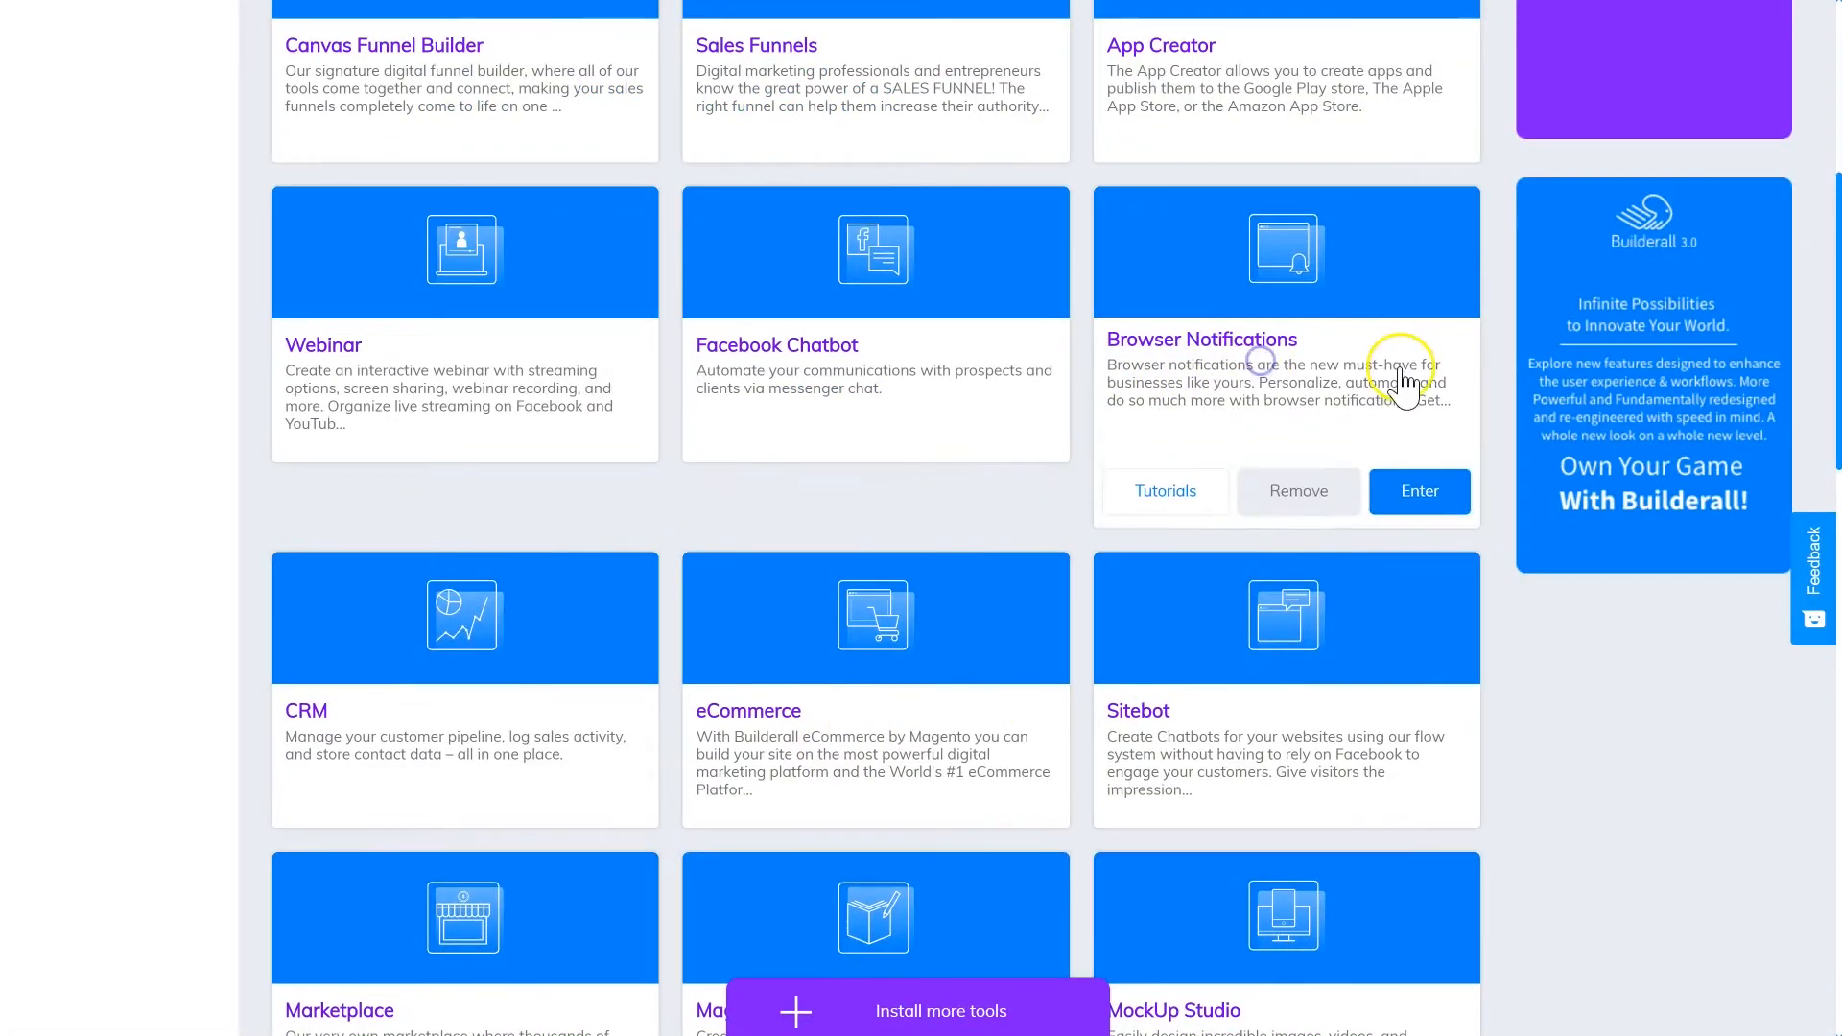
left_click(1426, 492)
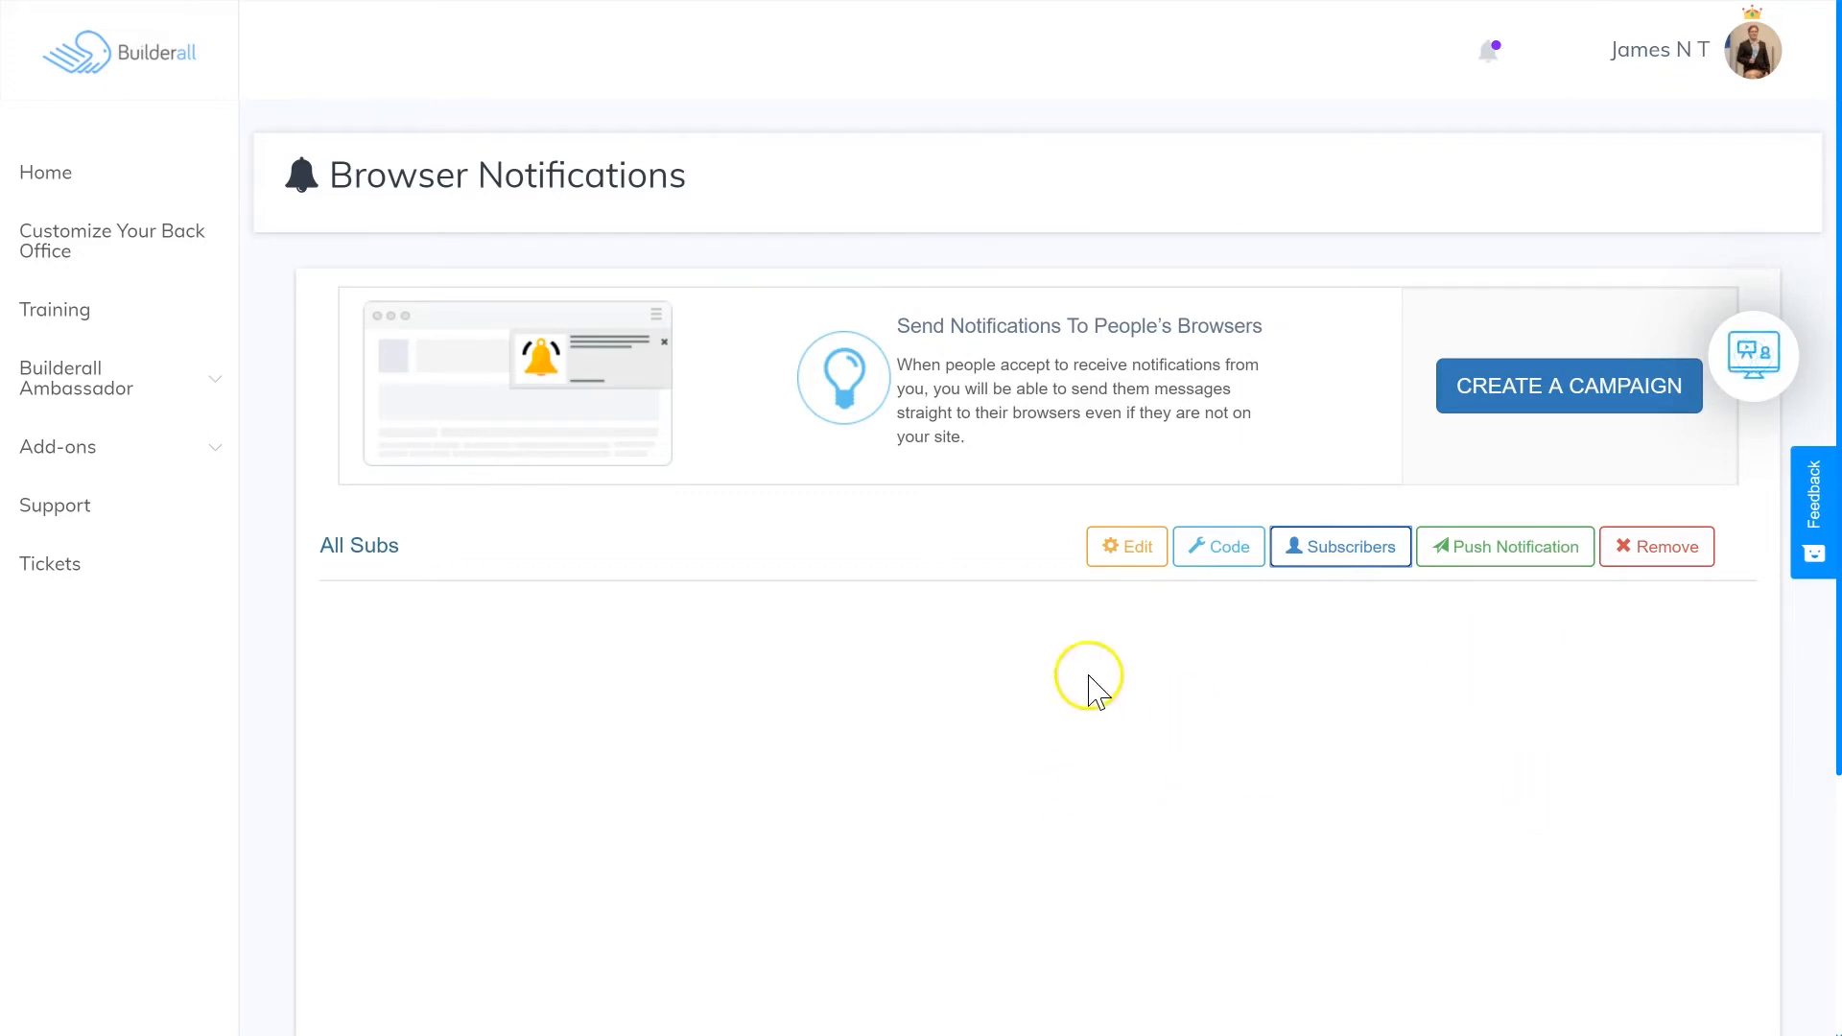
left_click(1223, 548)
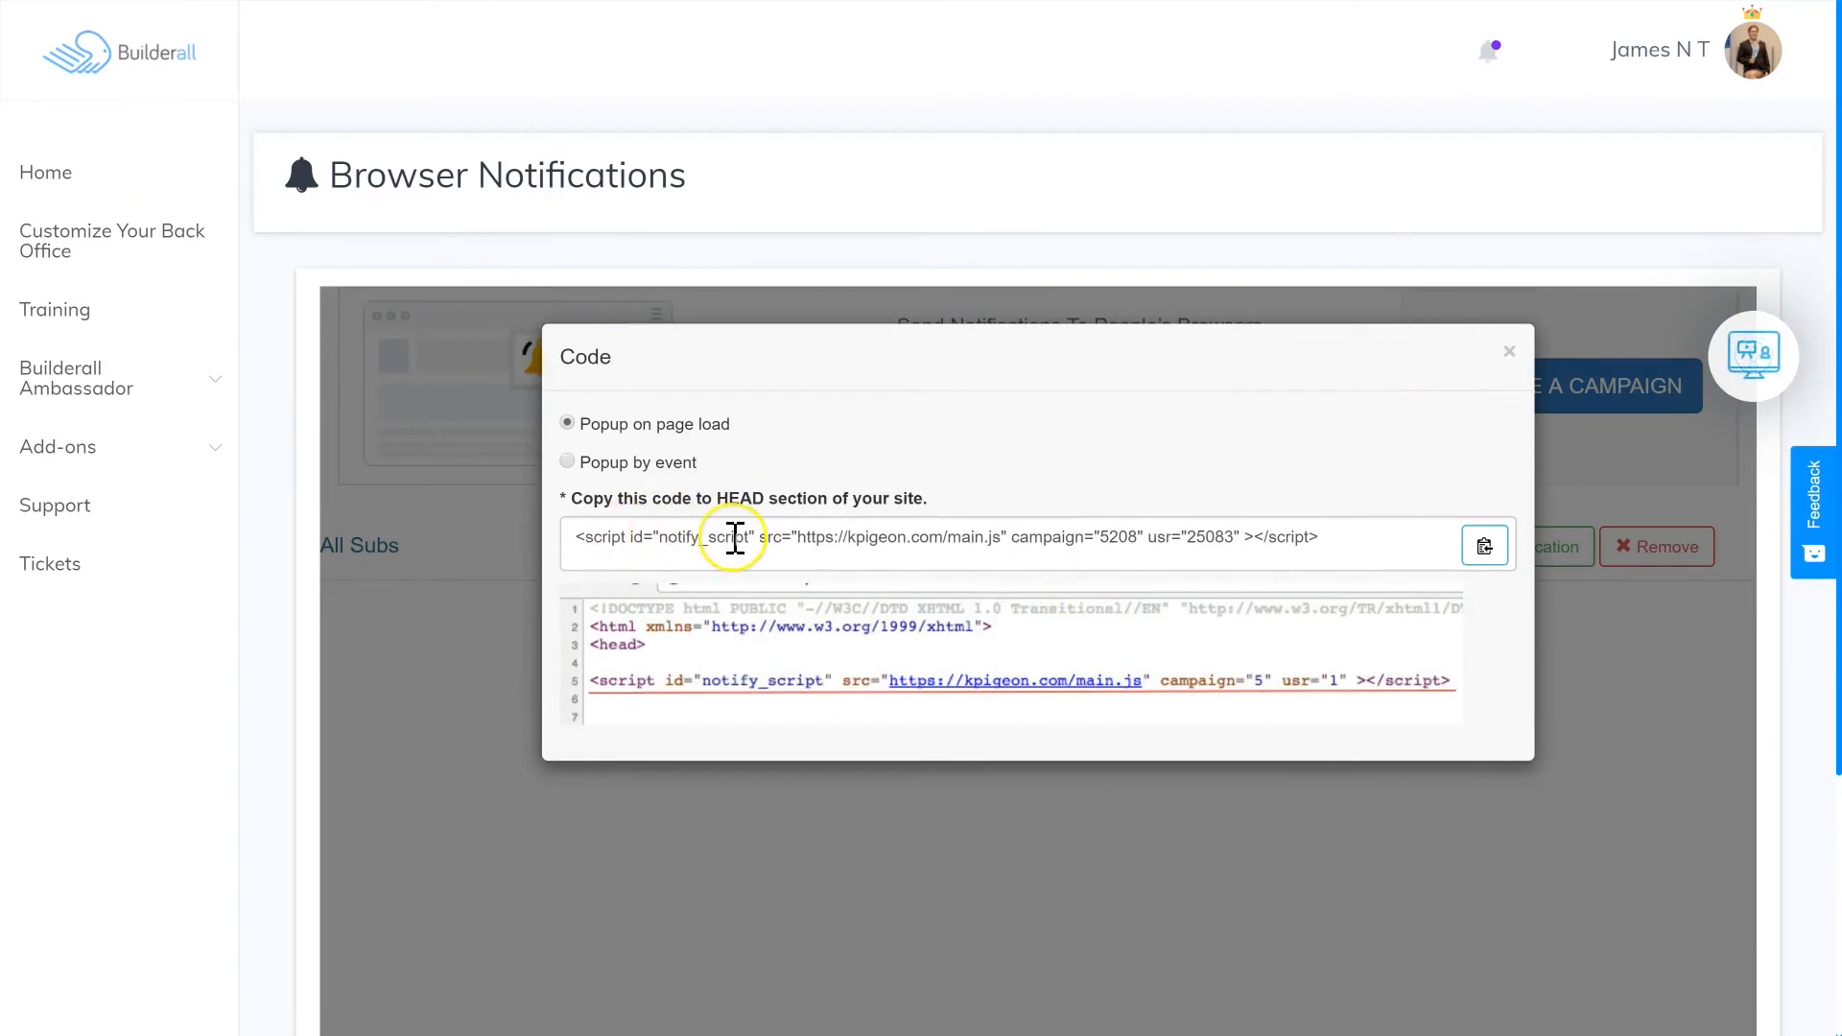
left_click(1609, 810)
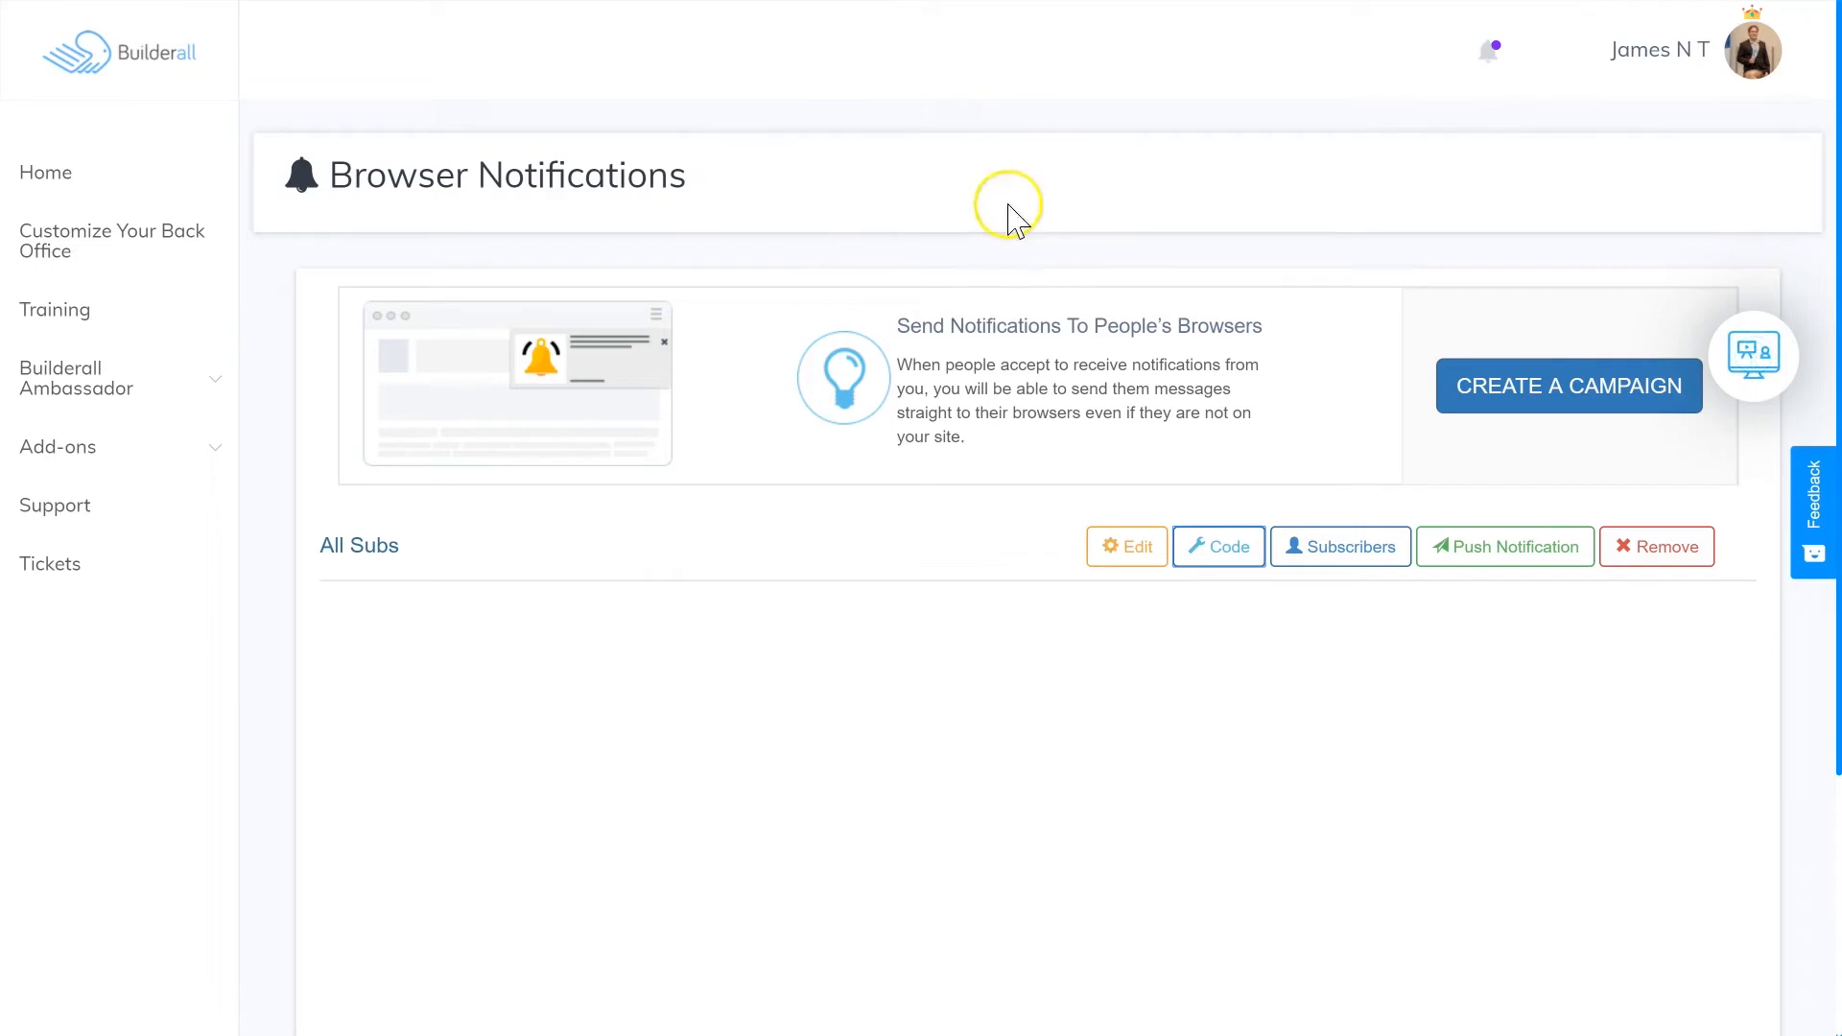
Step: Review the All Subs campaign's editing options and popup preview, and close them without changing anything
mouse_move(786, 1)
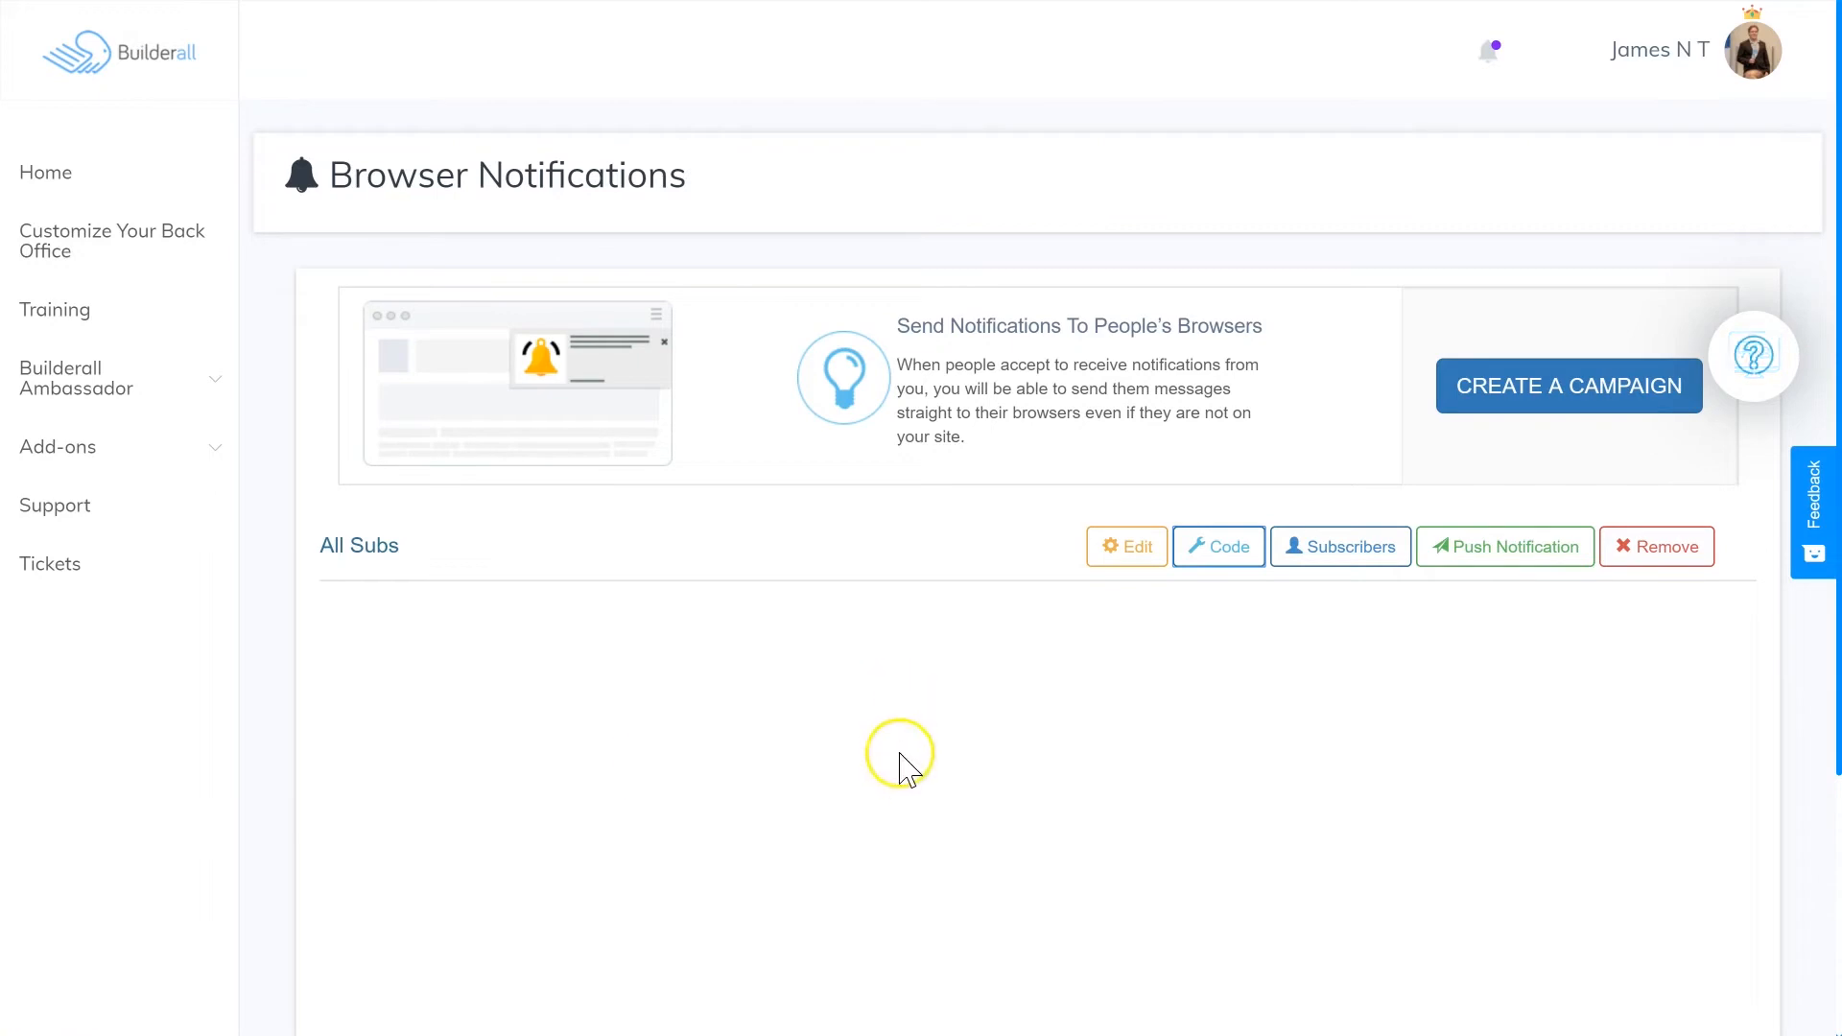
left_click(1109, 543)
scroll(1110, 538, "down", 10)
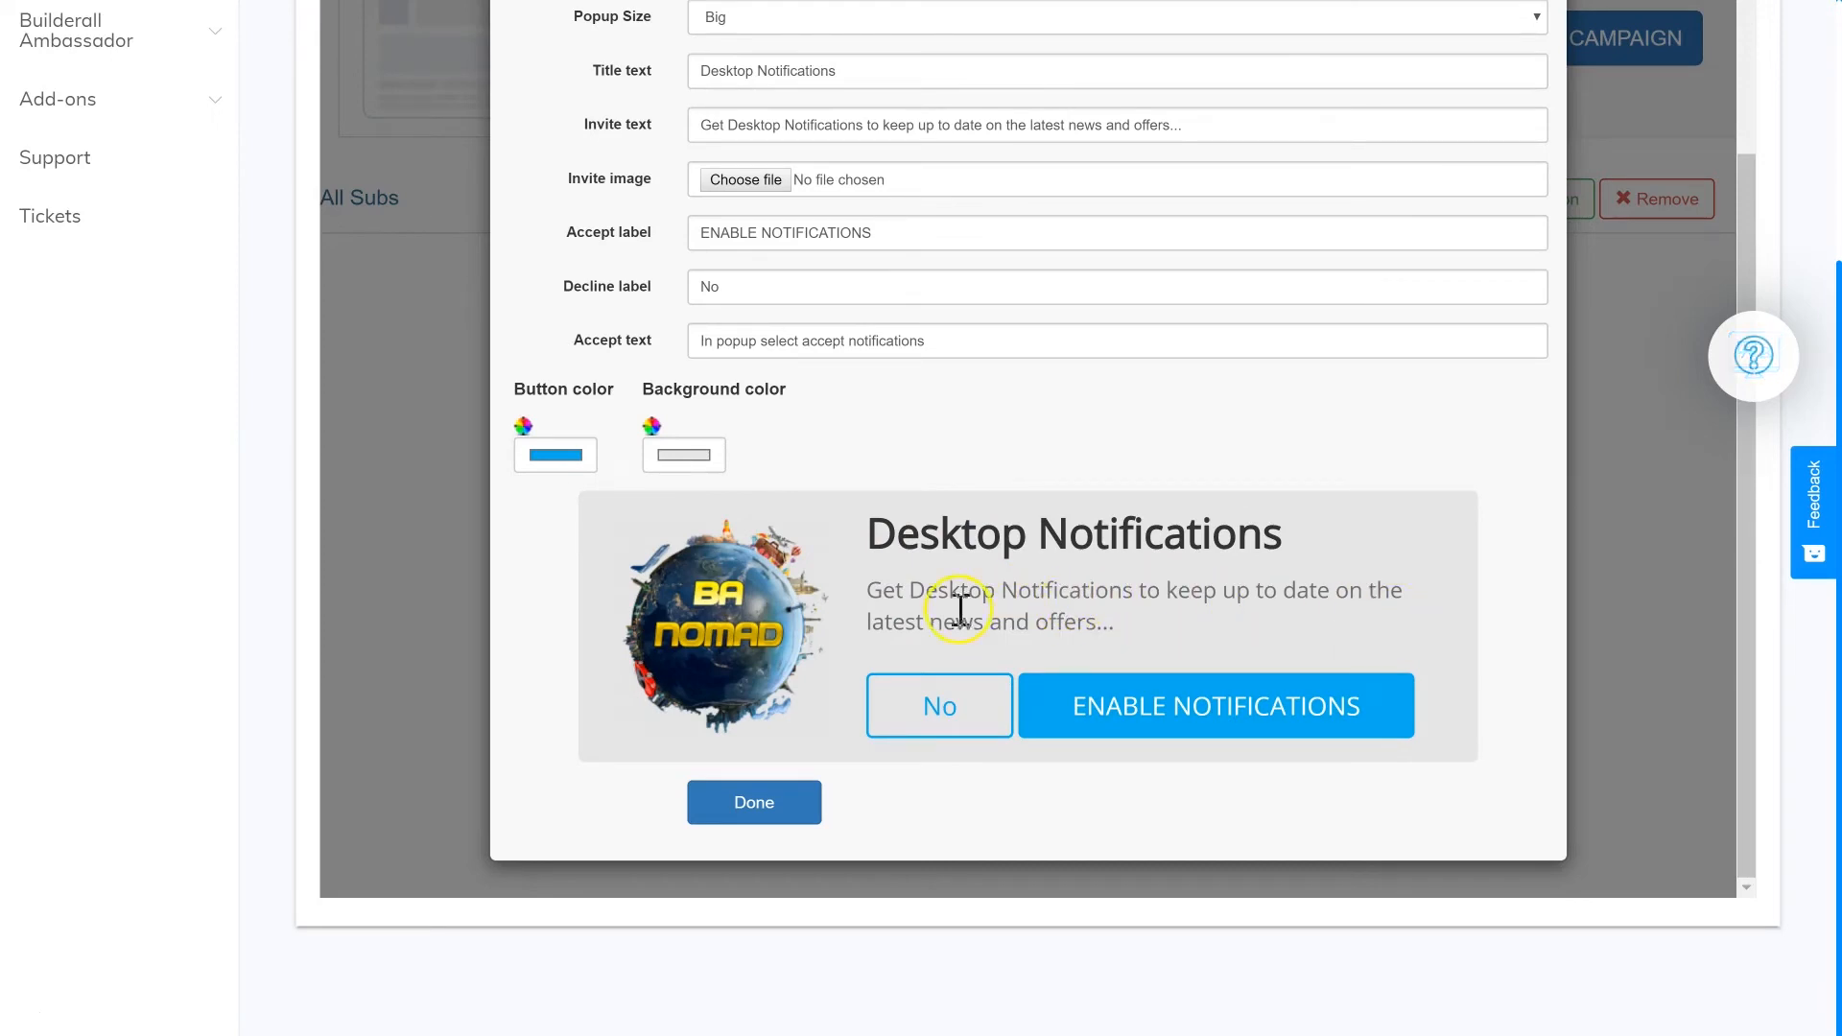
scroll(732, 481, "up", 2)
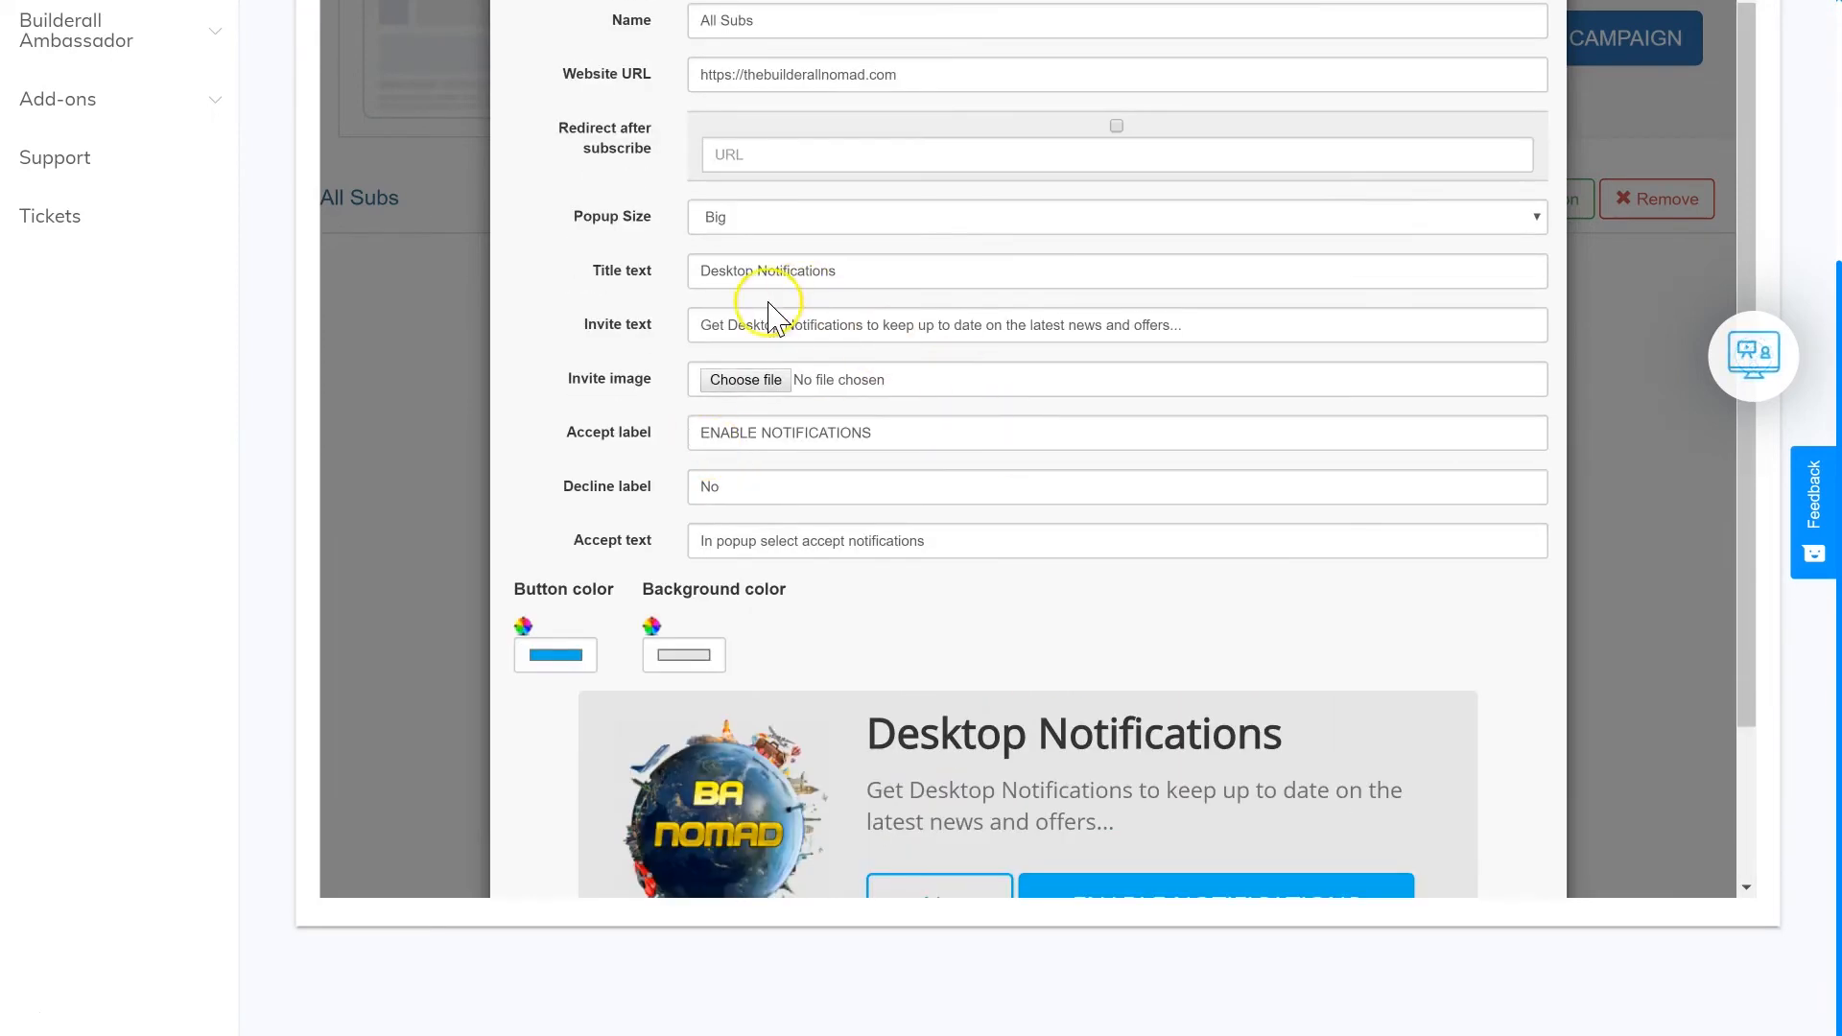
scroll(851, 480, "down", 2)
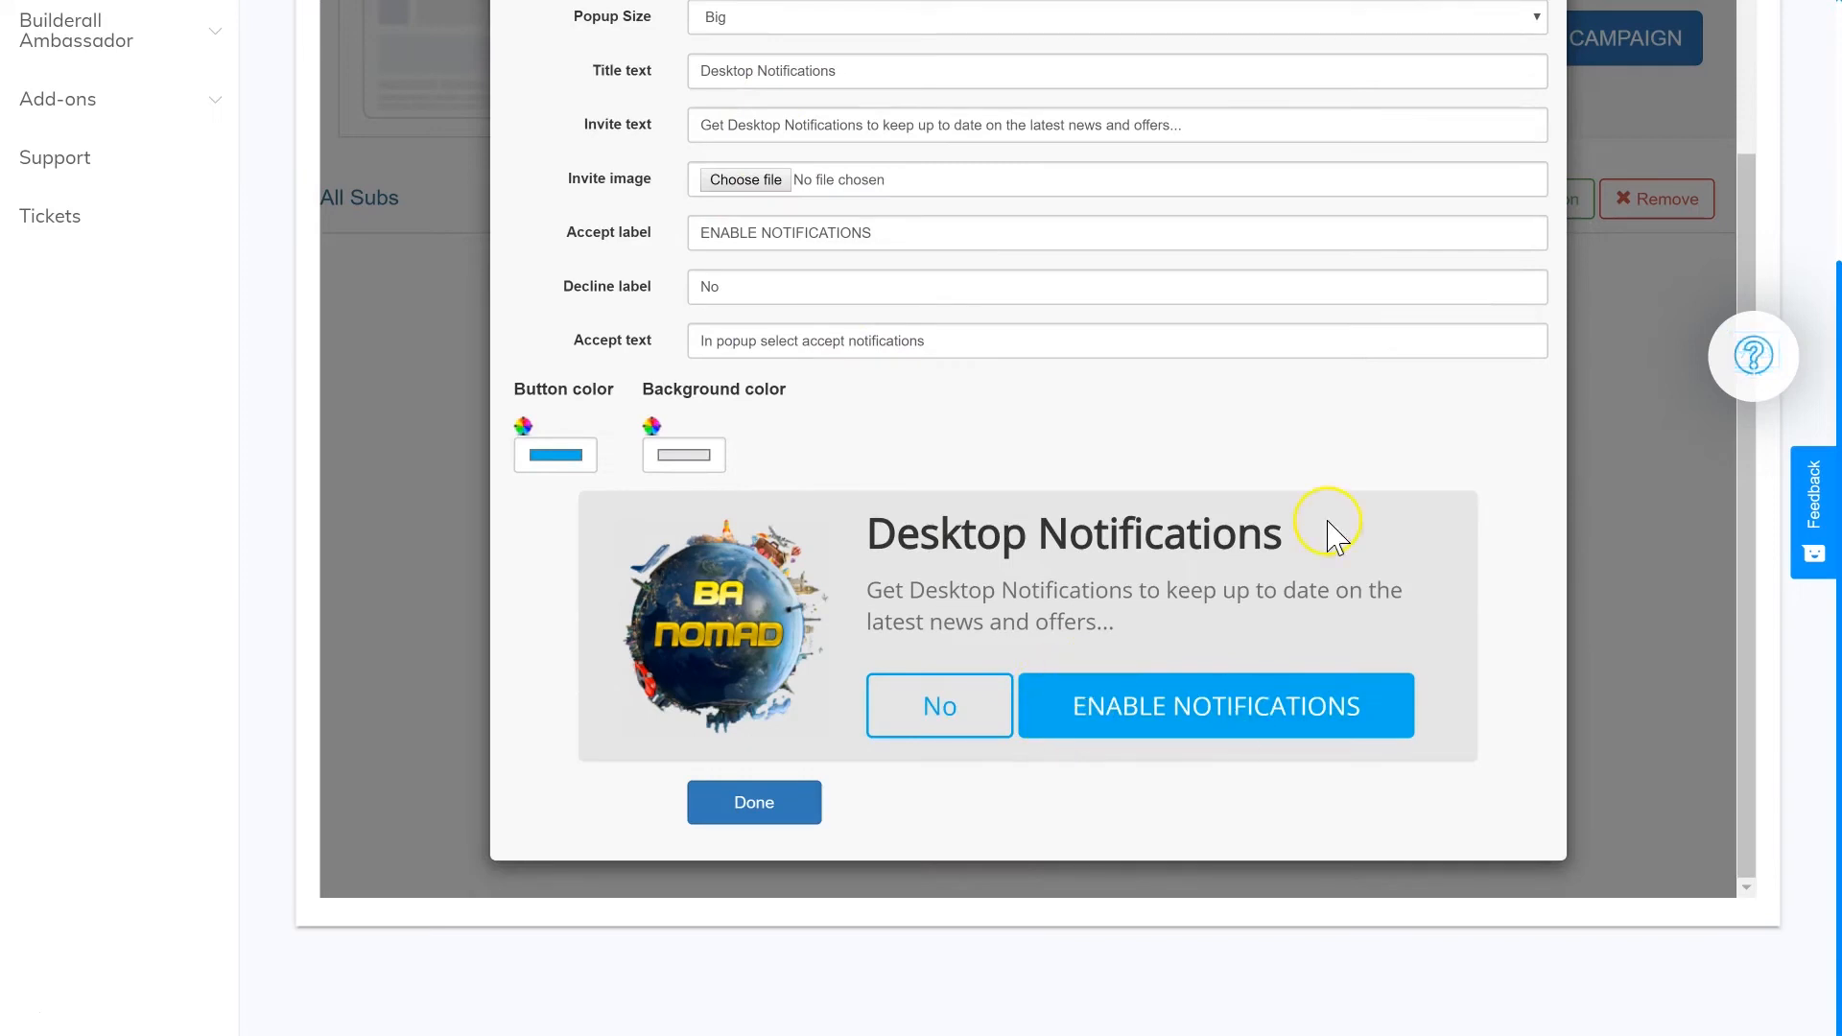
left_click(1638, 520)
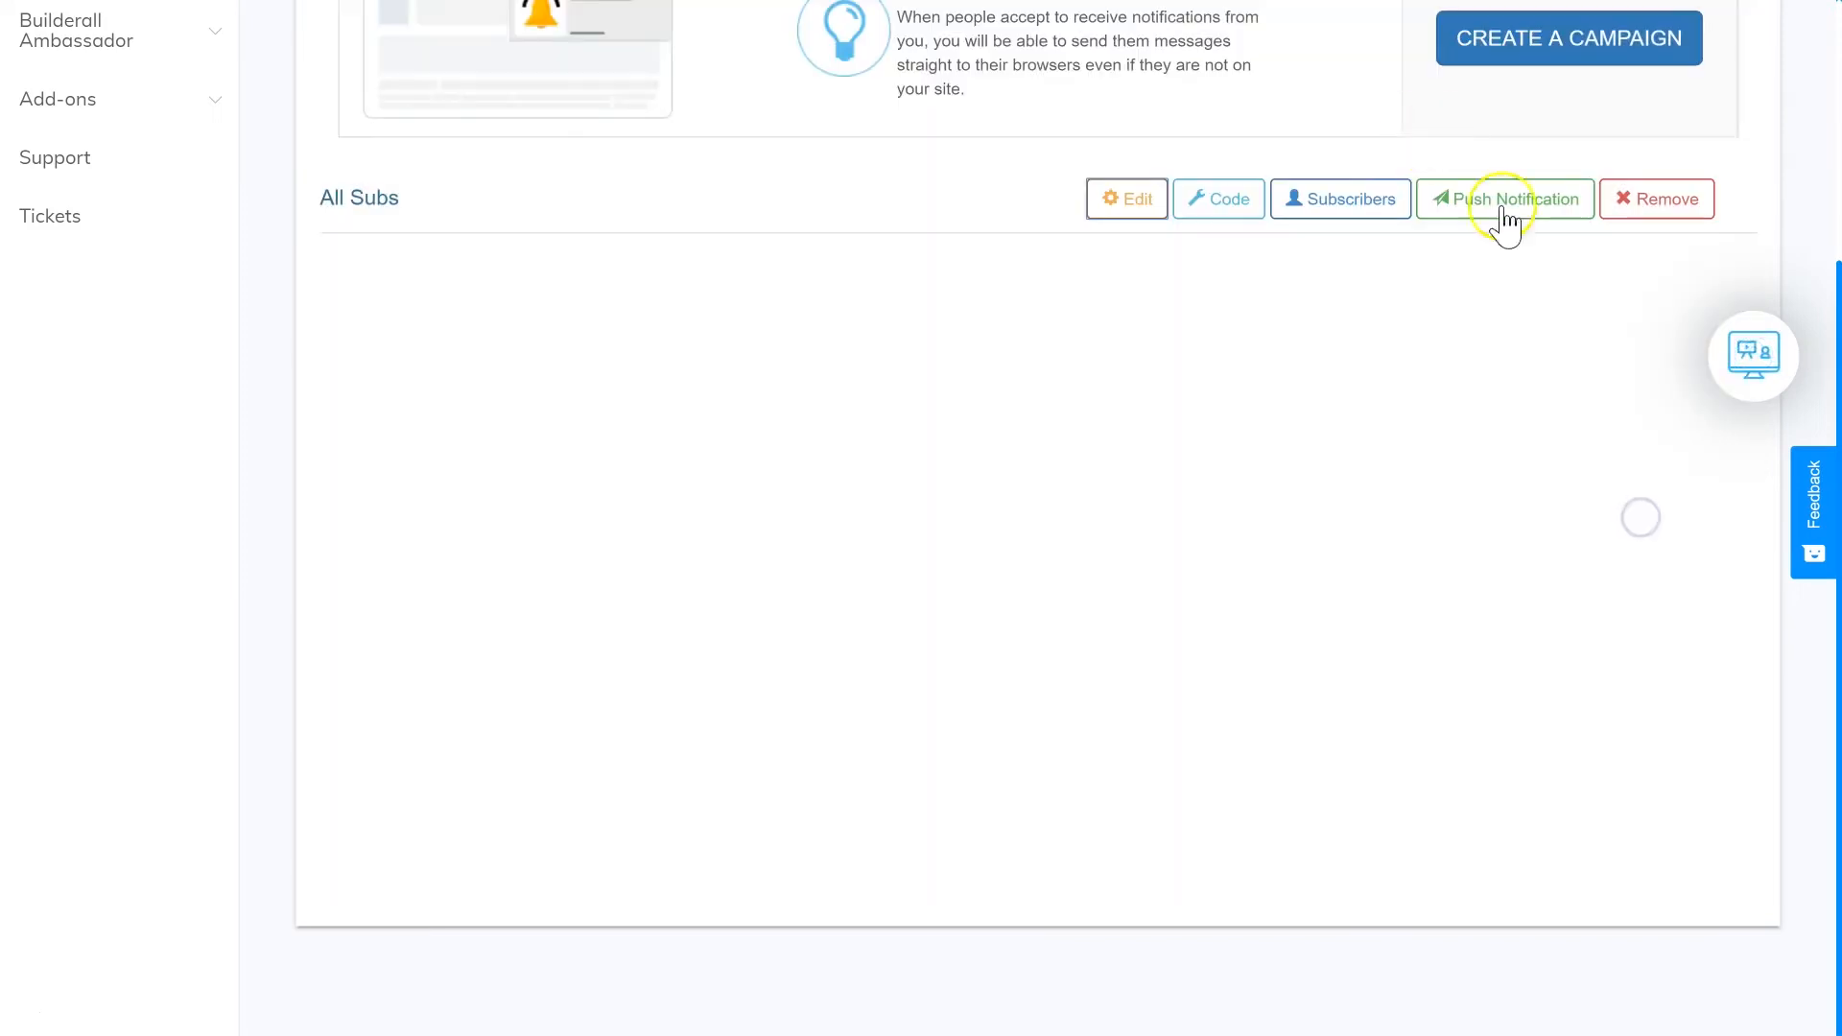
Step: View the Push Notification form of the All Subs campaign and close it without sending a message
scroll(959, 595, "up", 4)
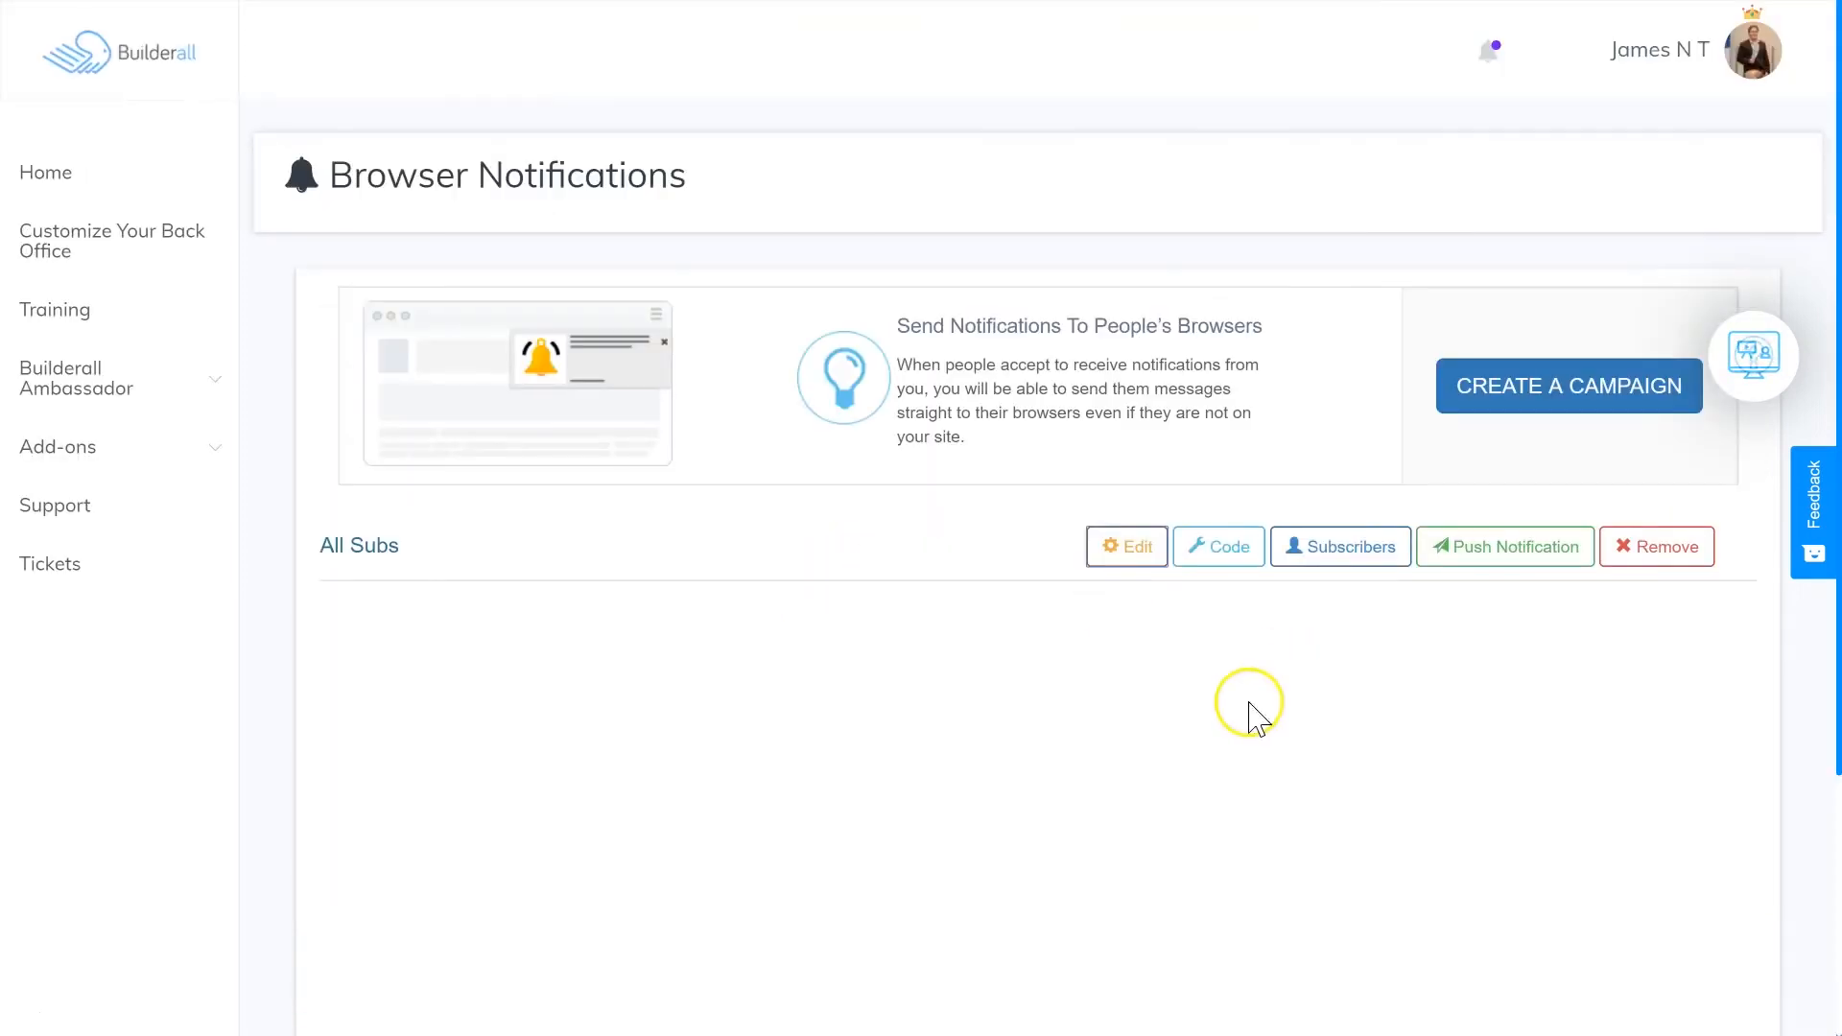
left_click(1502, 566)
scroll(997, 662, "down", 2)
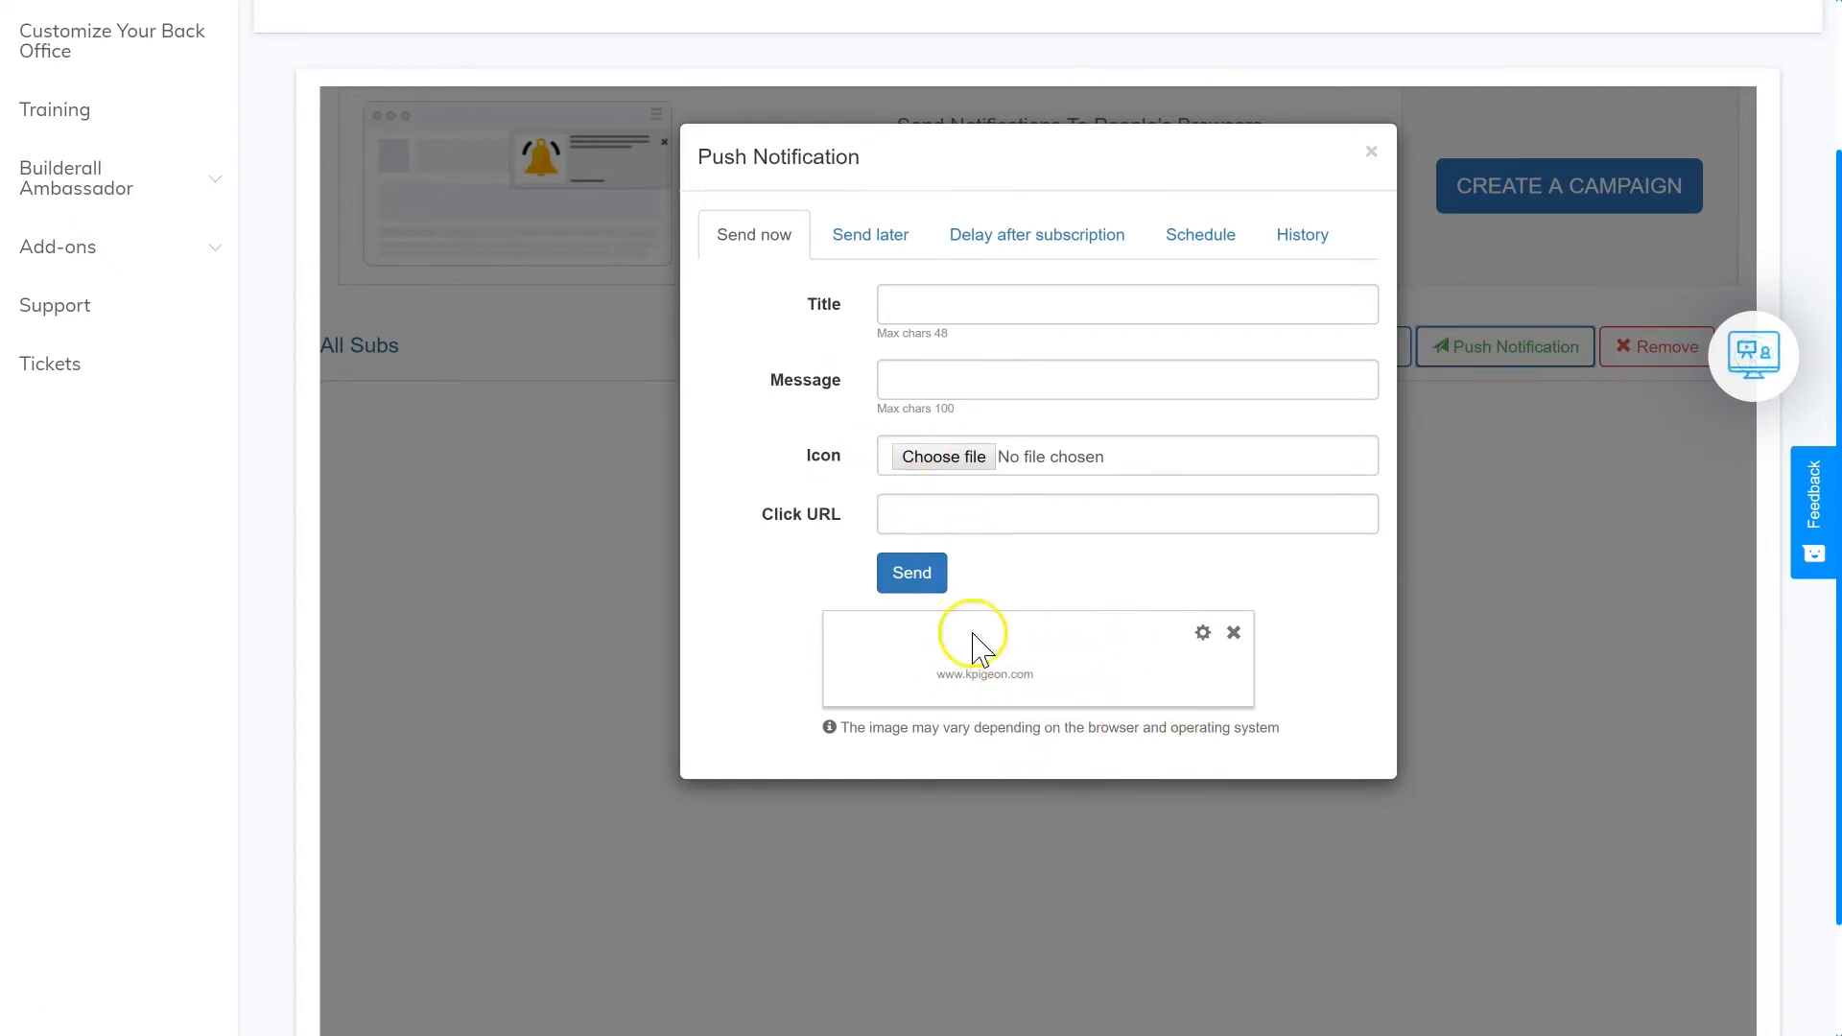
left_click(1372, 154)
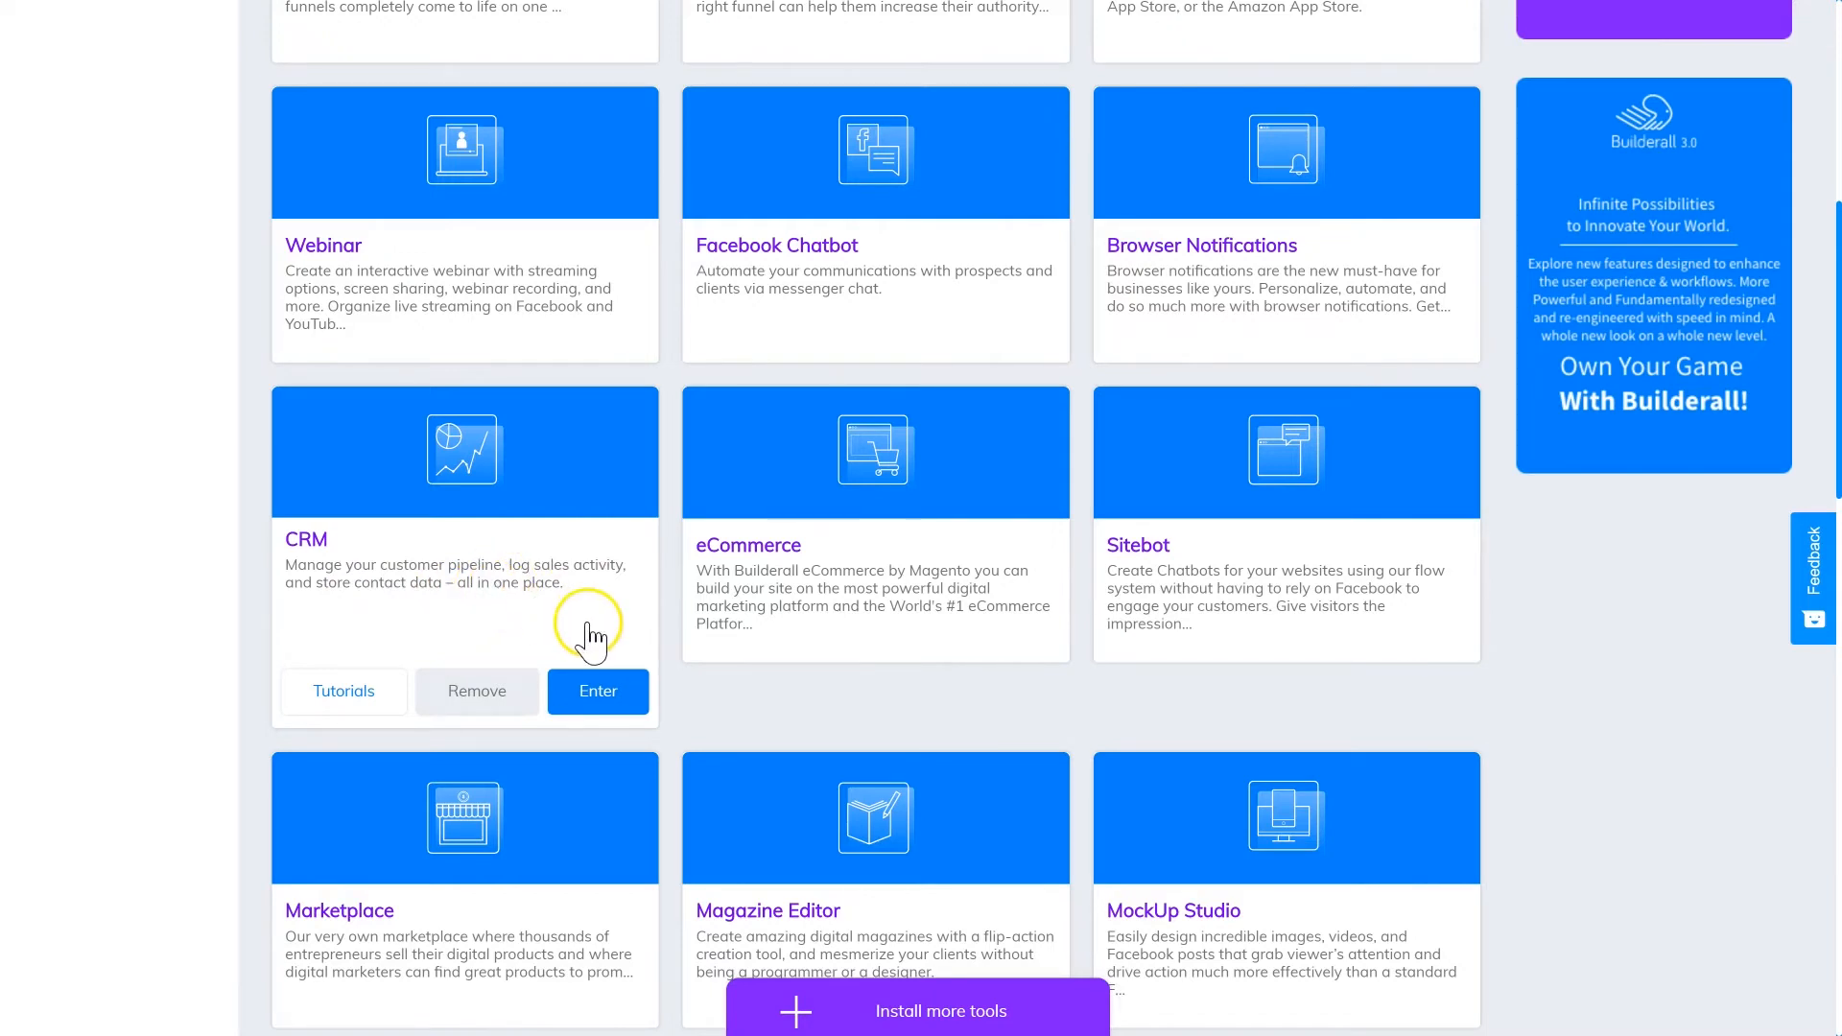
Step: View the Leads area of the CRM tool and enter the eCommerce tool from the back office
left_click(597, 698)
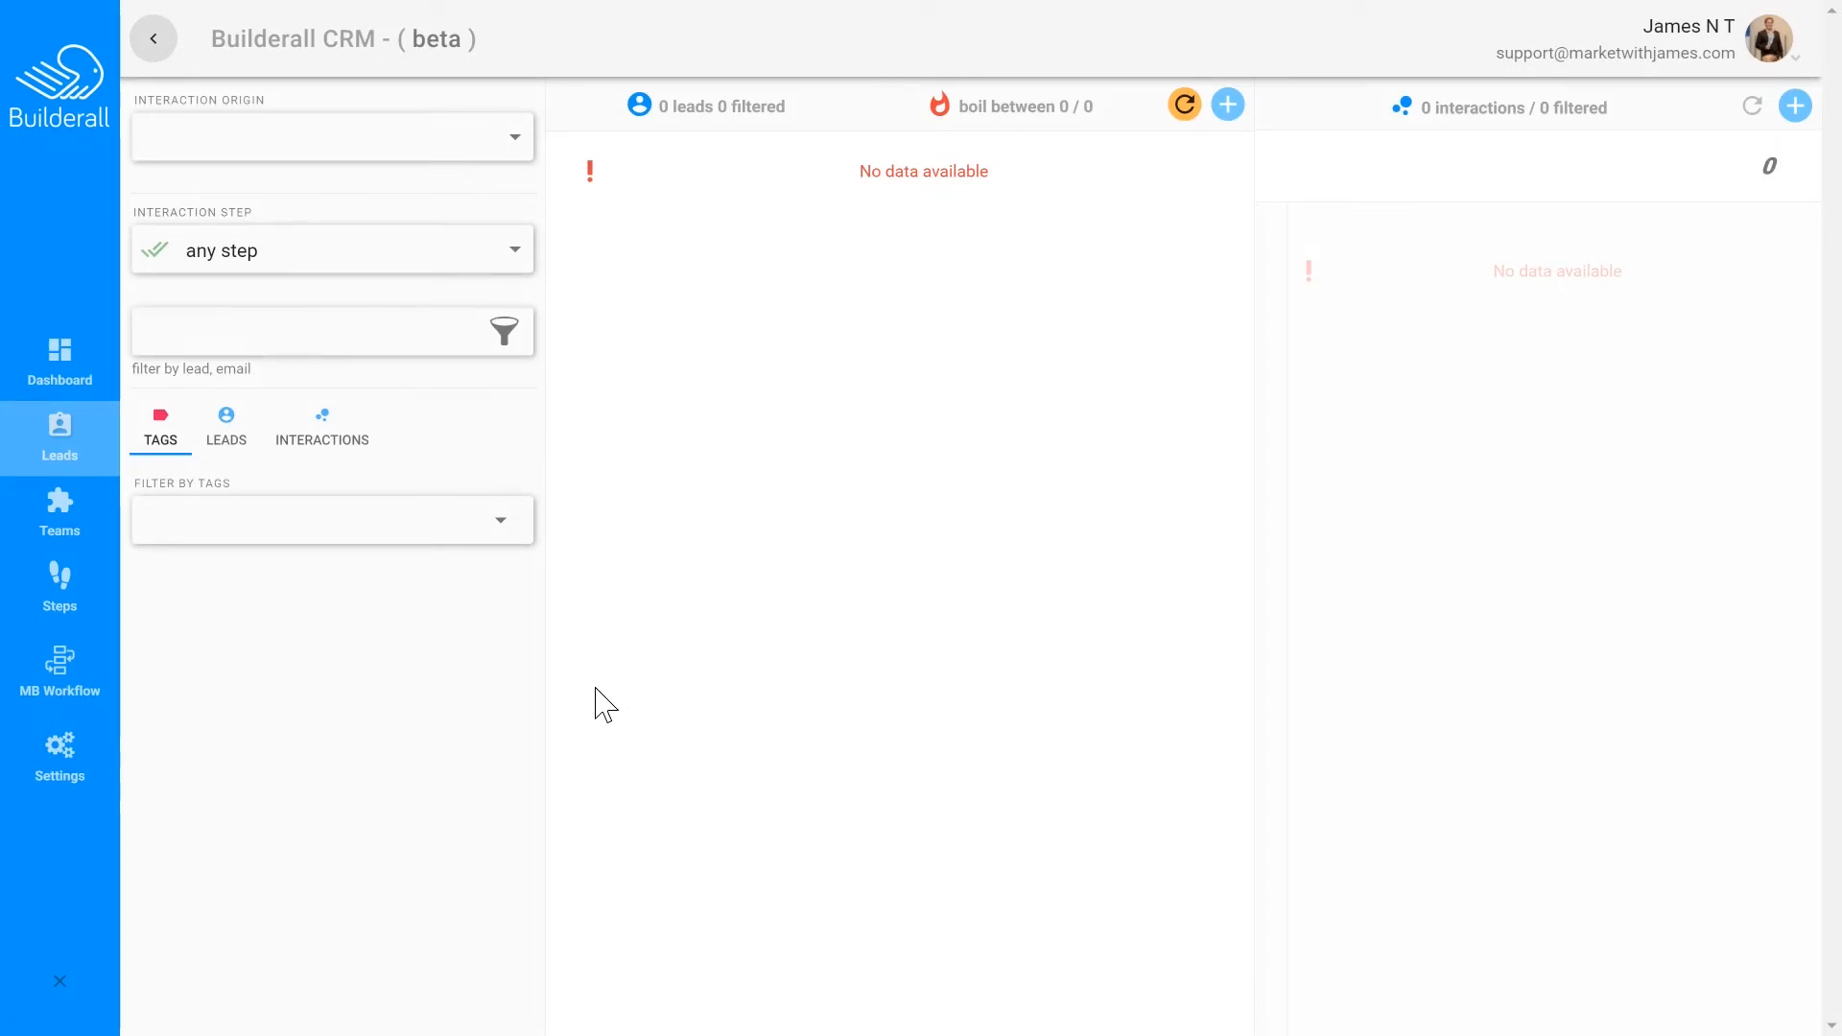
left_click(619, 660)
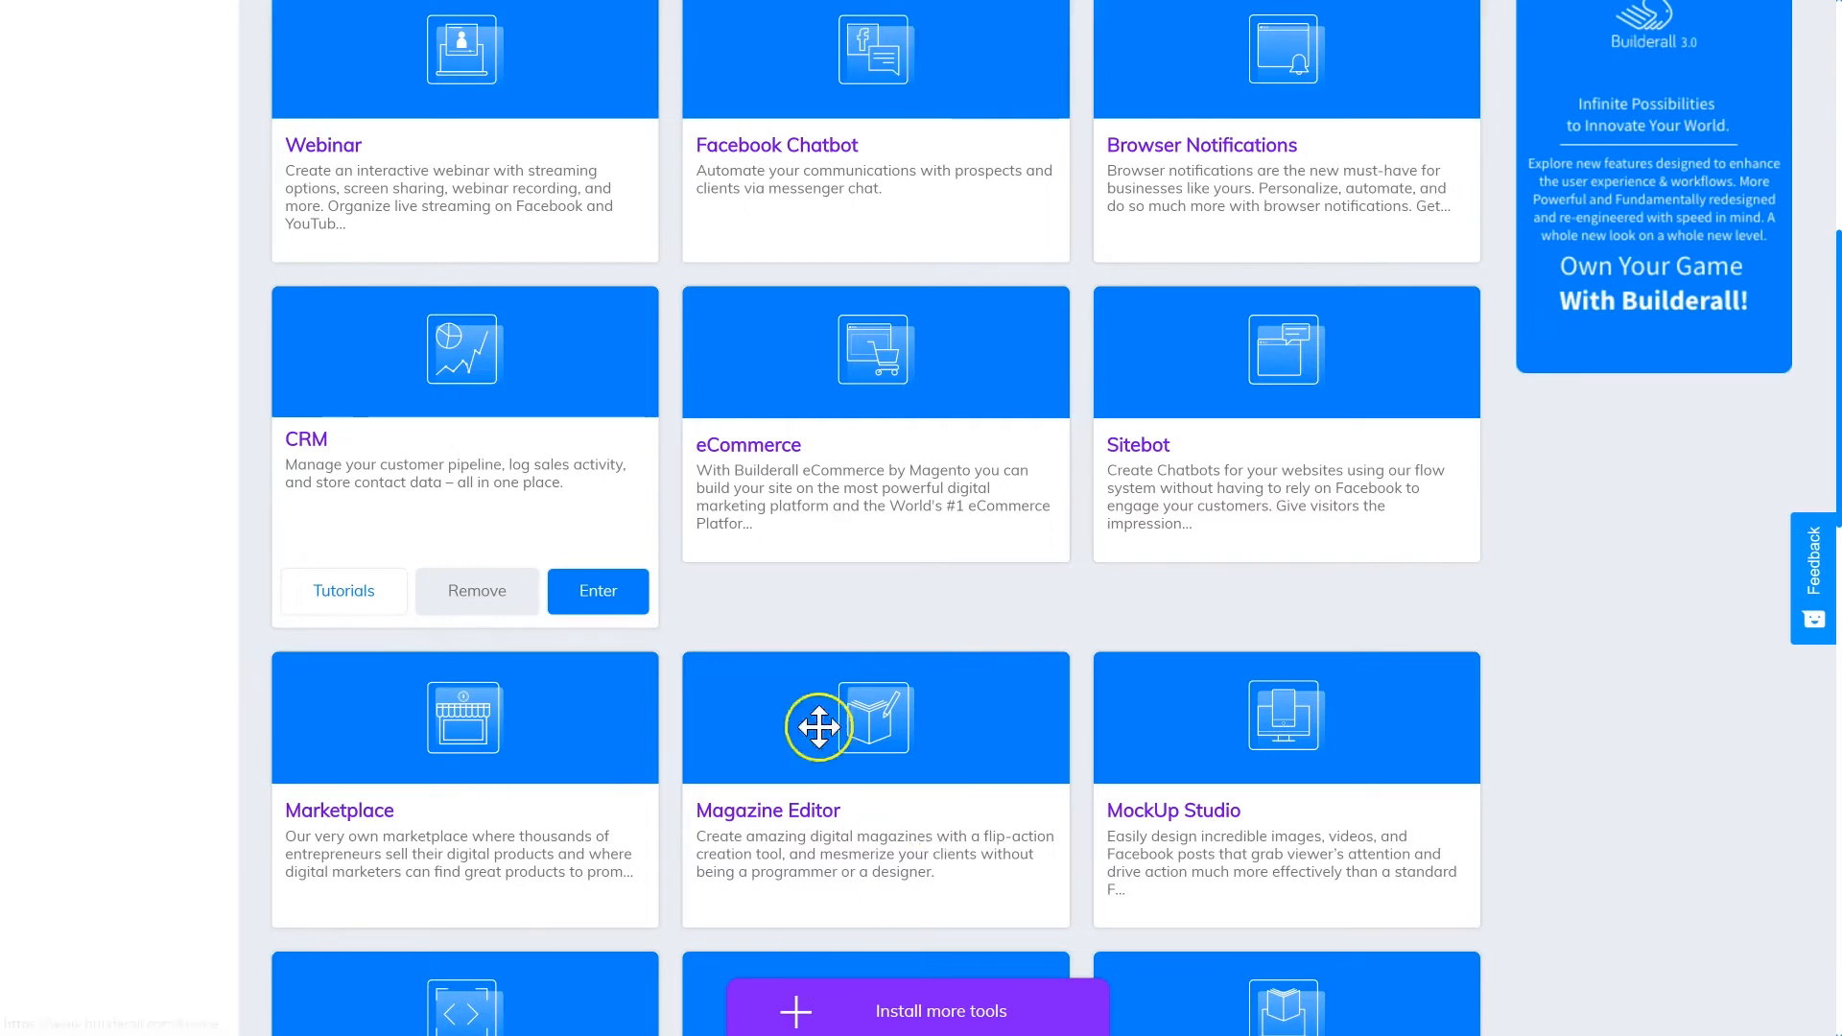
mouse_move(958, 316)
left_click(1008, 592)
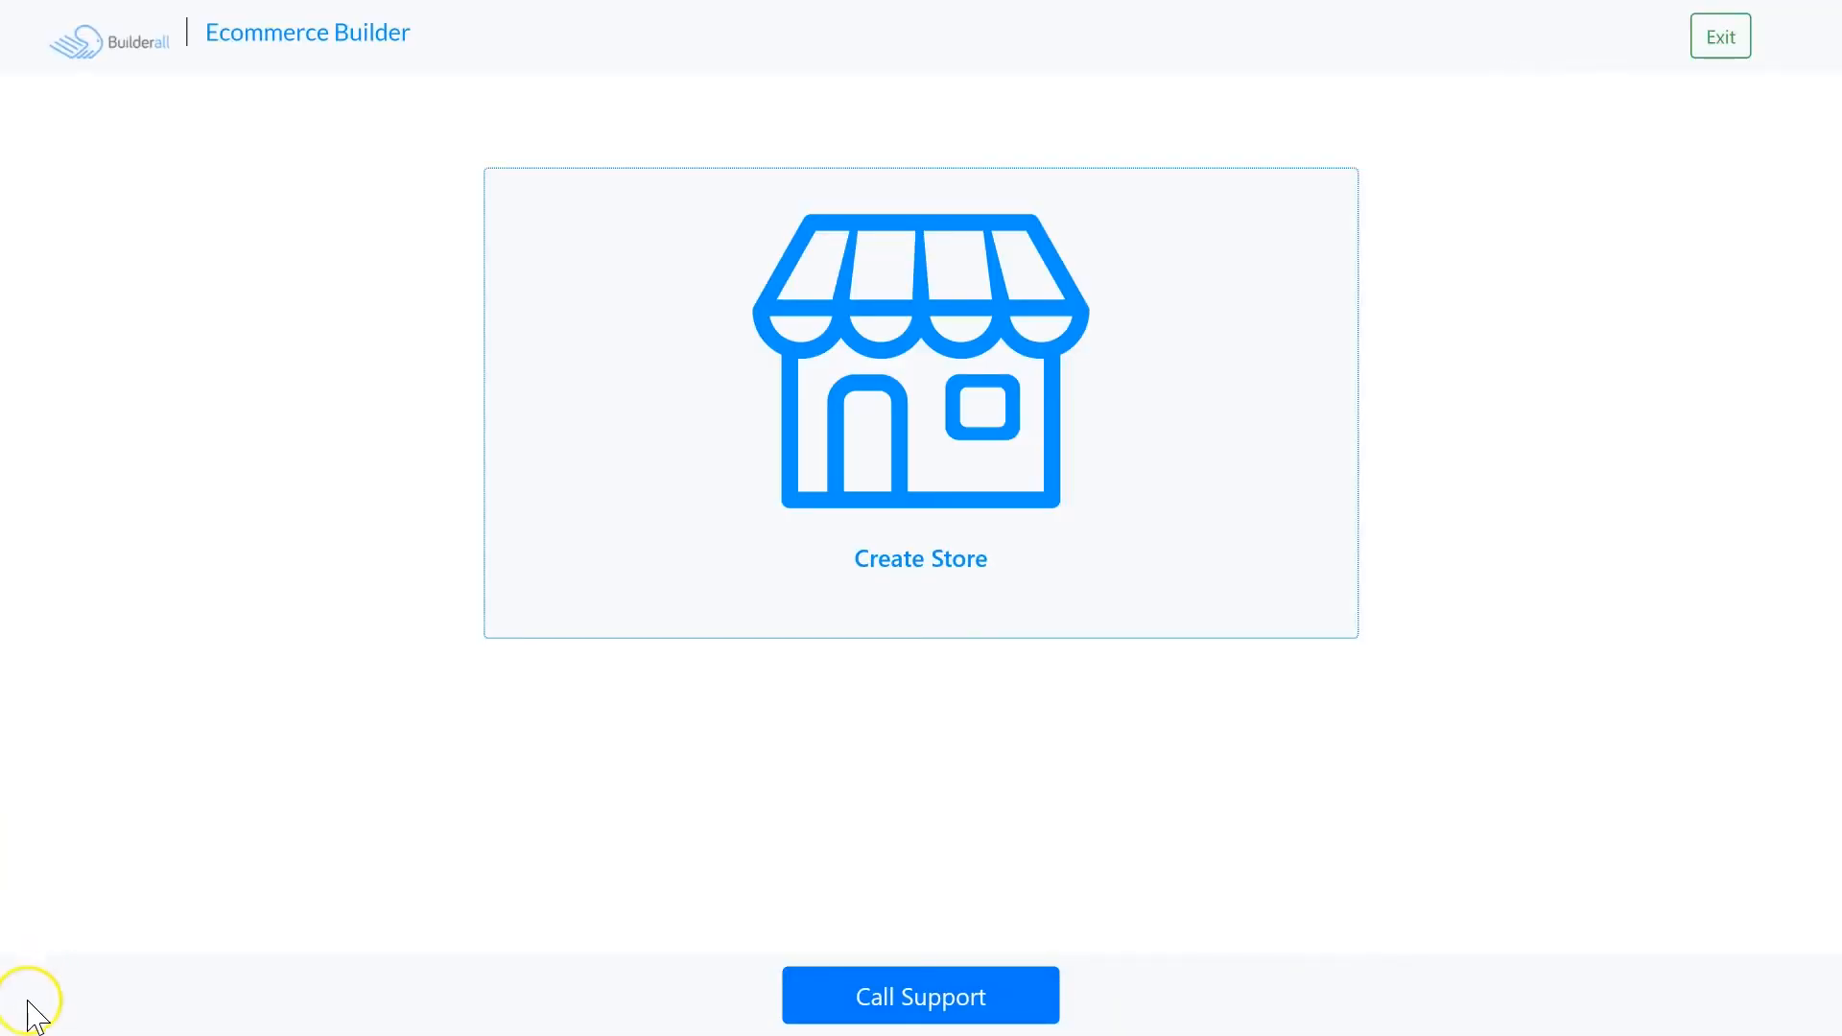
Step: Start creating a store without an own domain and check the availability of the subdomain banomad.builderallstores.com
left_click(937, 603)
left_click(759, 282)
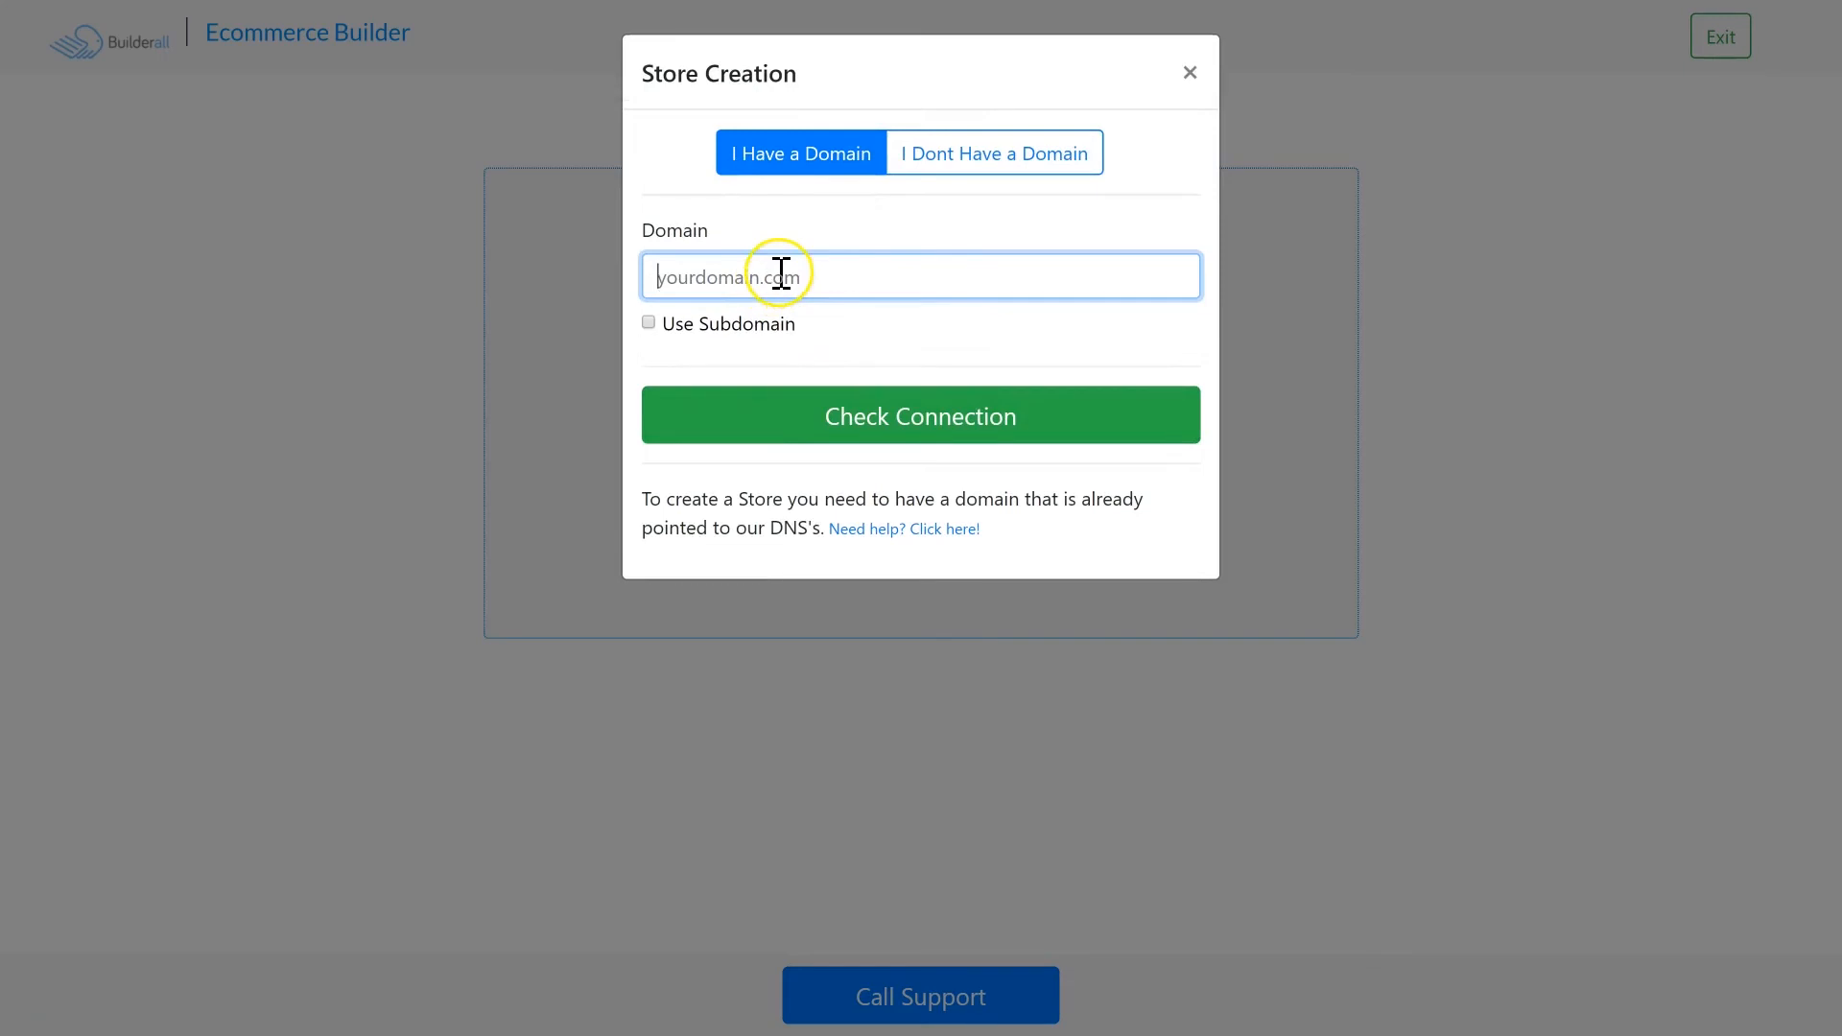
left_click(1038, 154)
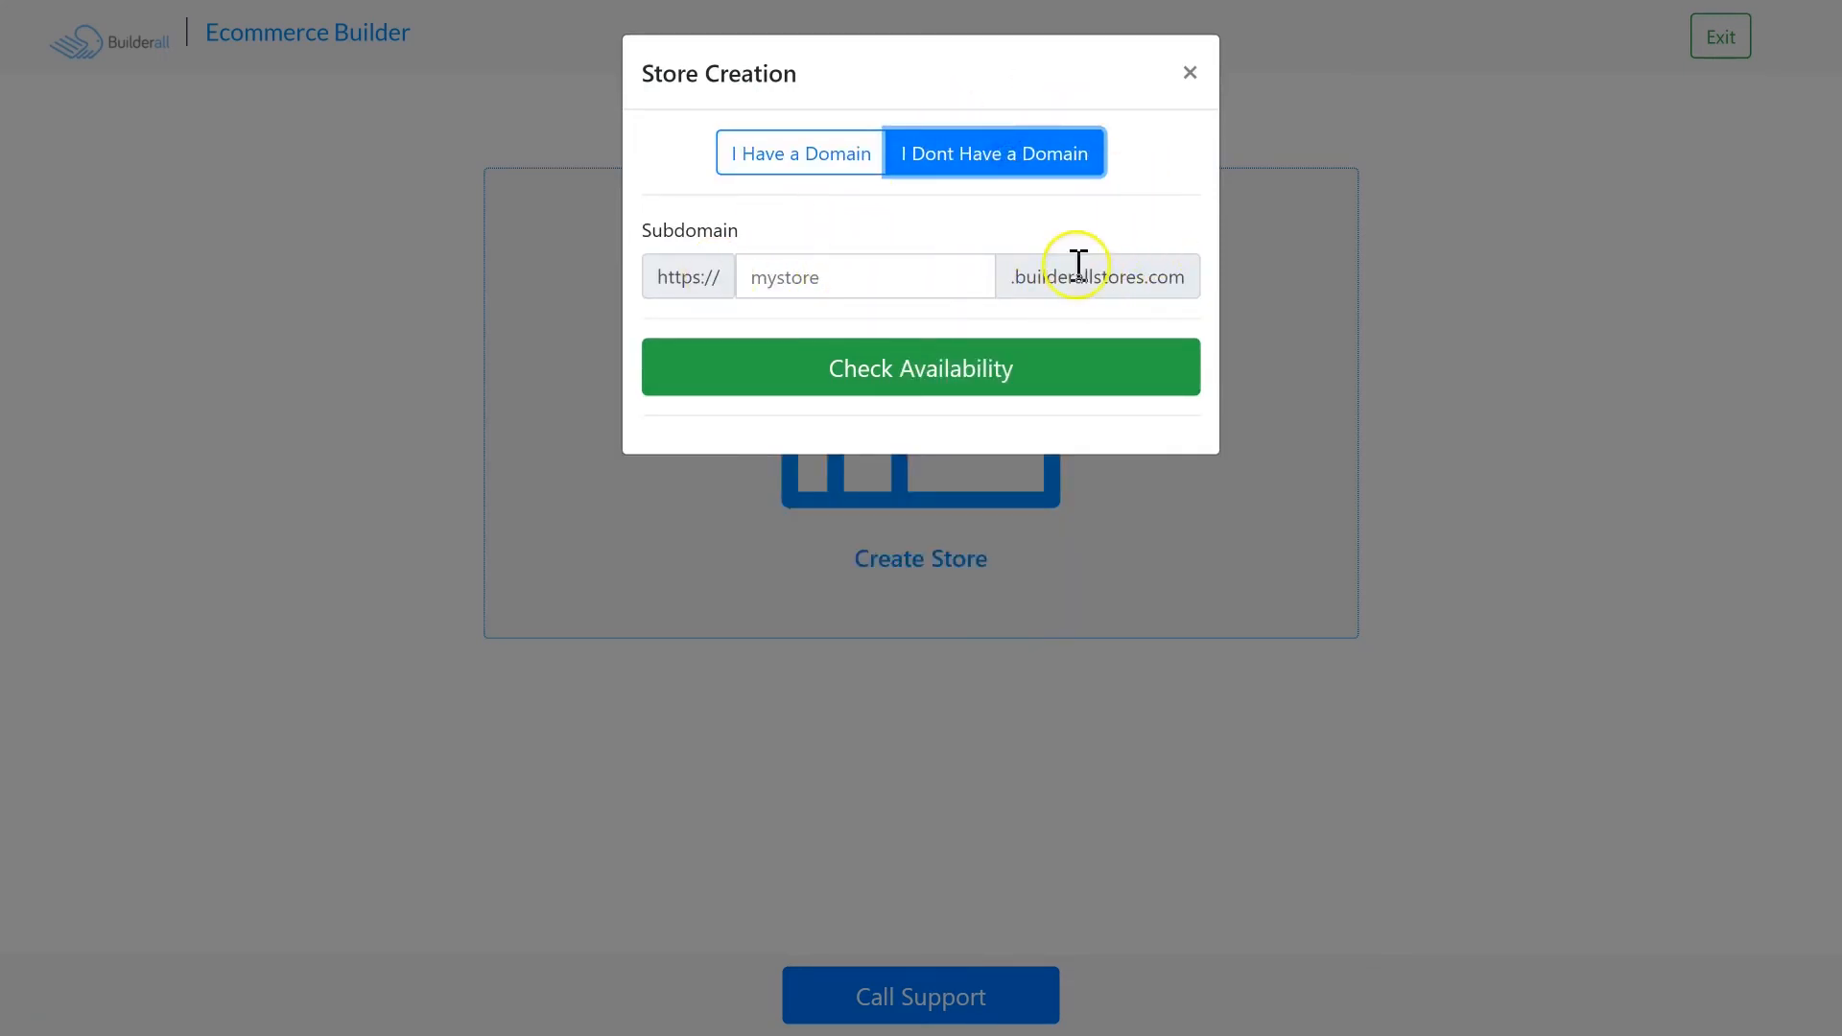
left_click(817, 161)
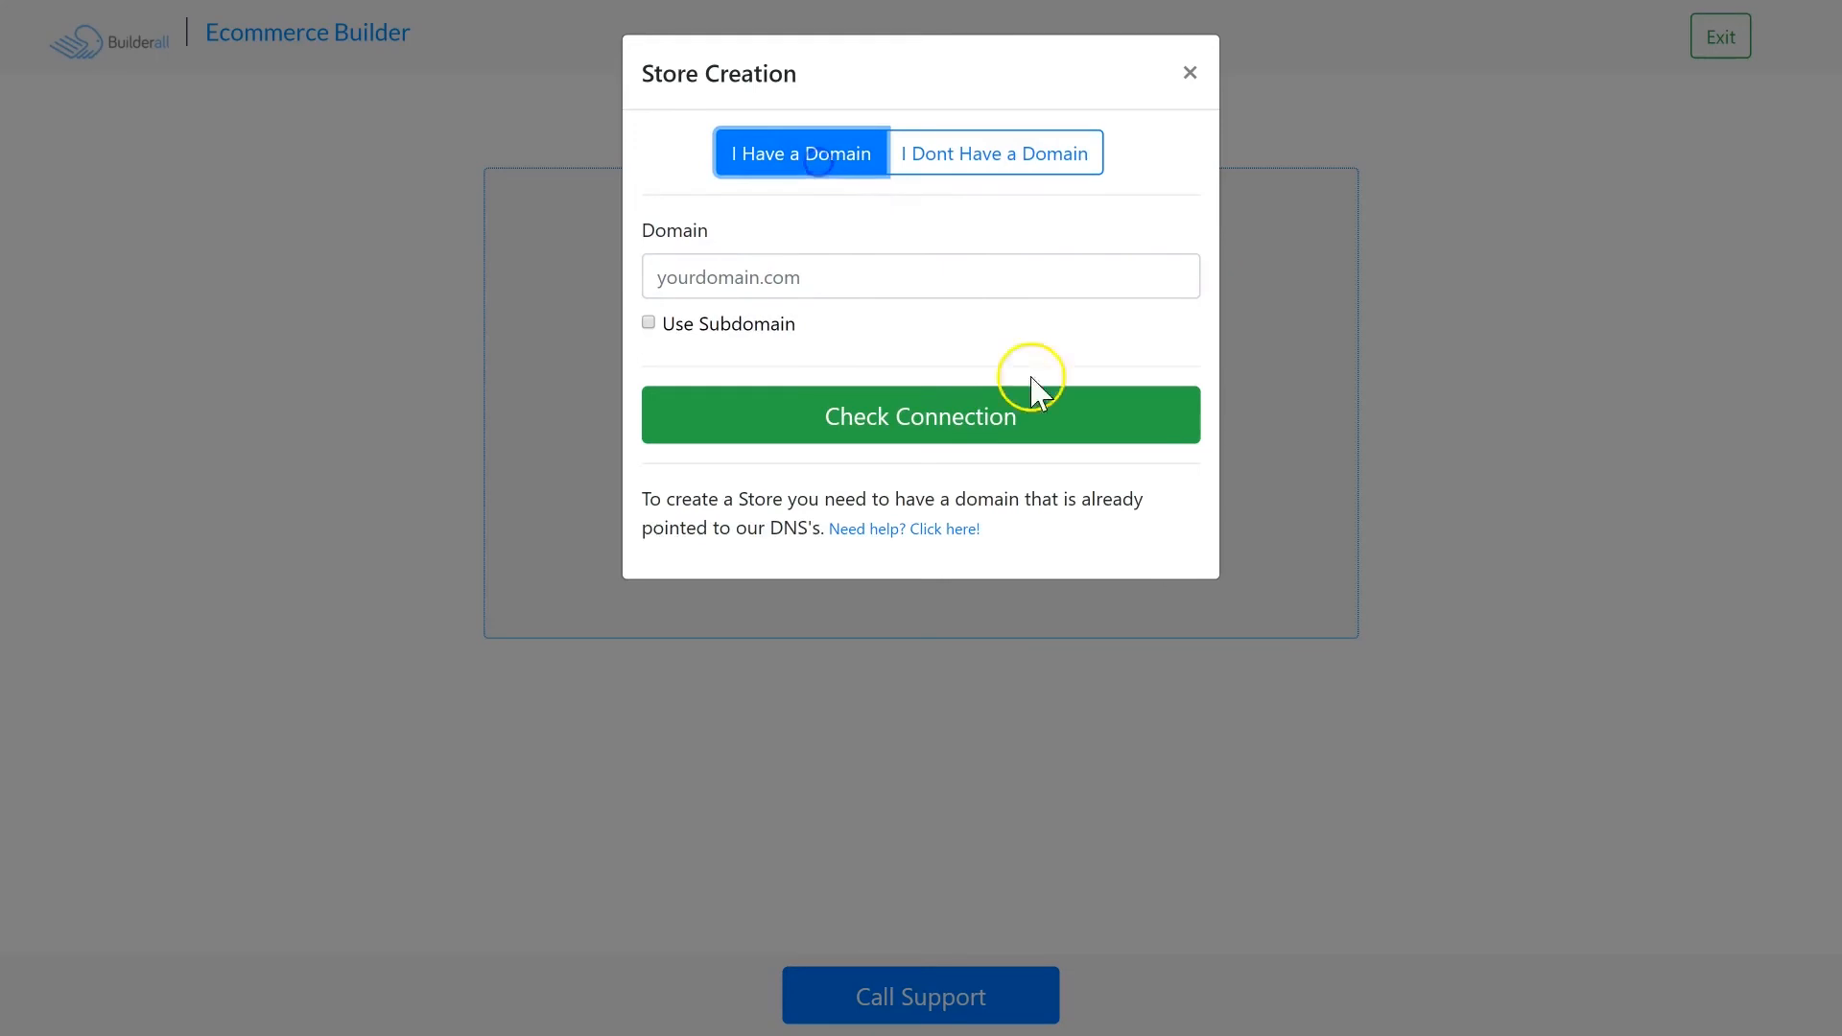
left_click(967, 173)
left_click(826, 276)
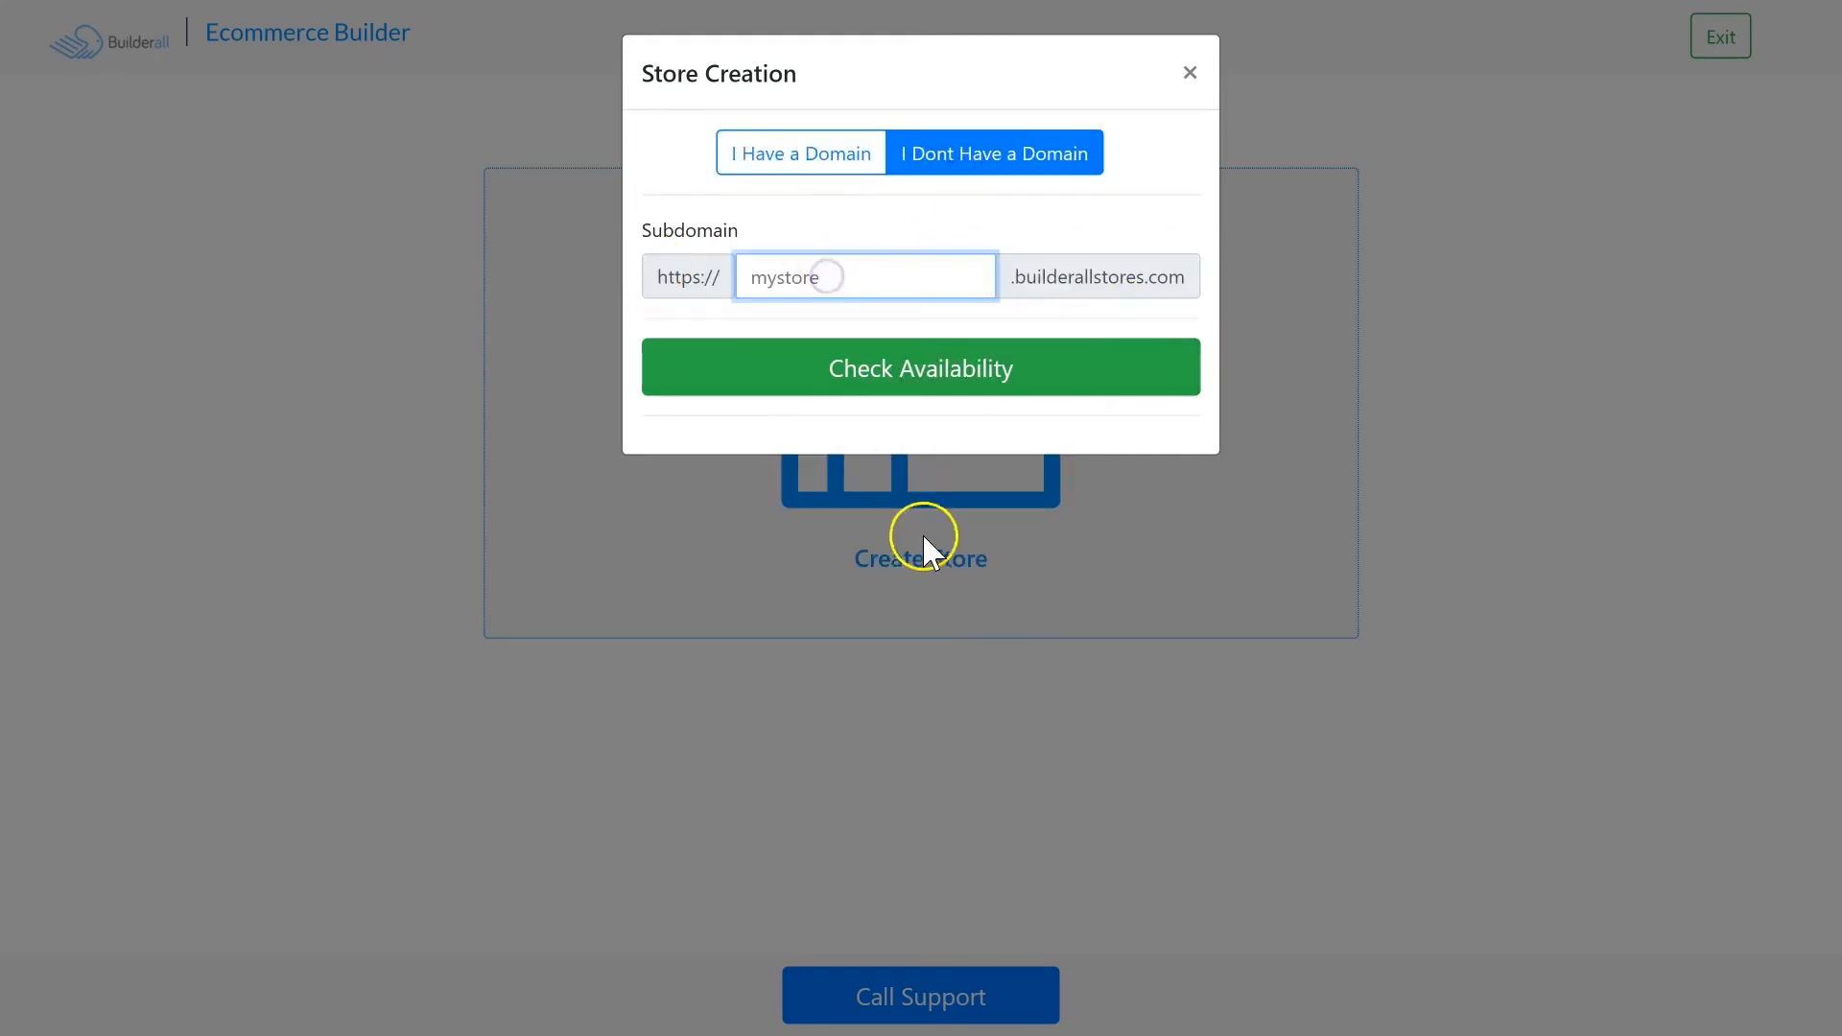
type("banomad")
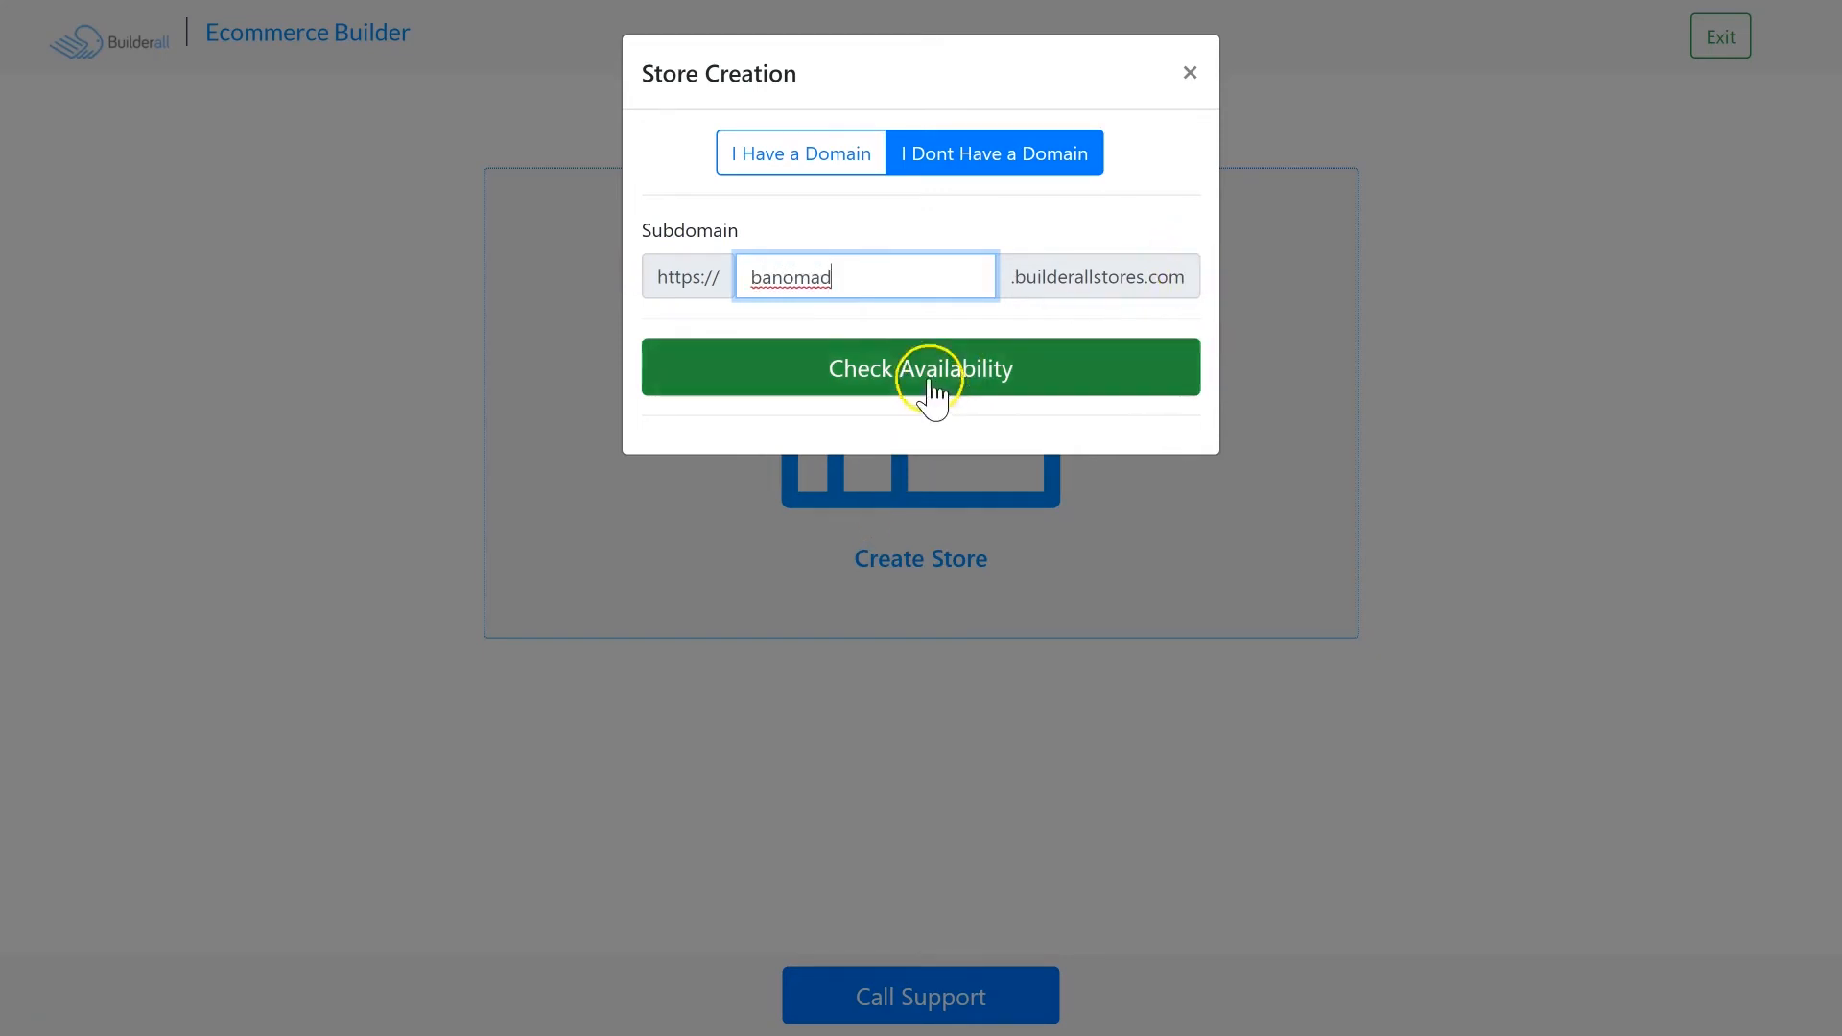
left_click(933, 393)
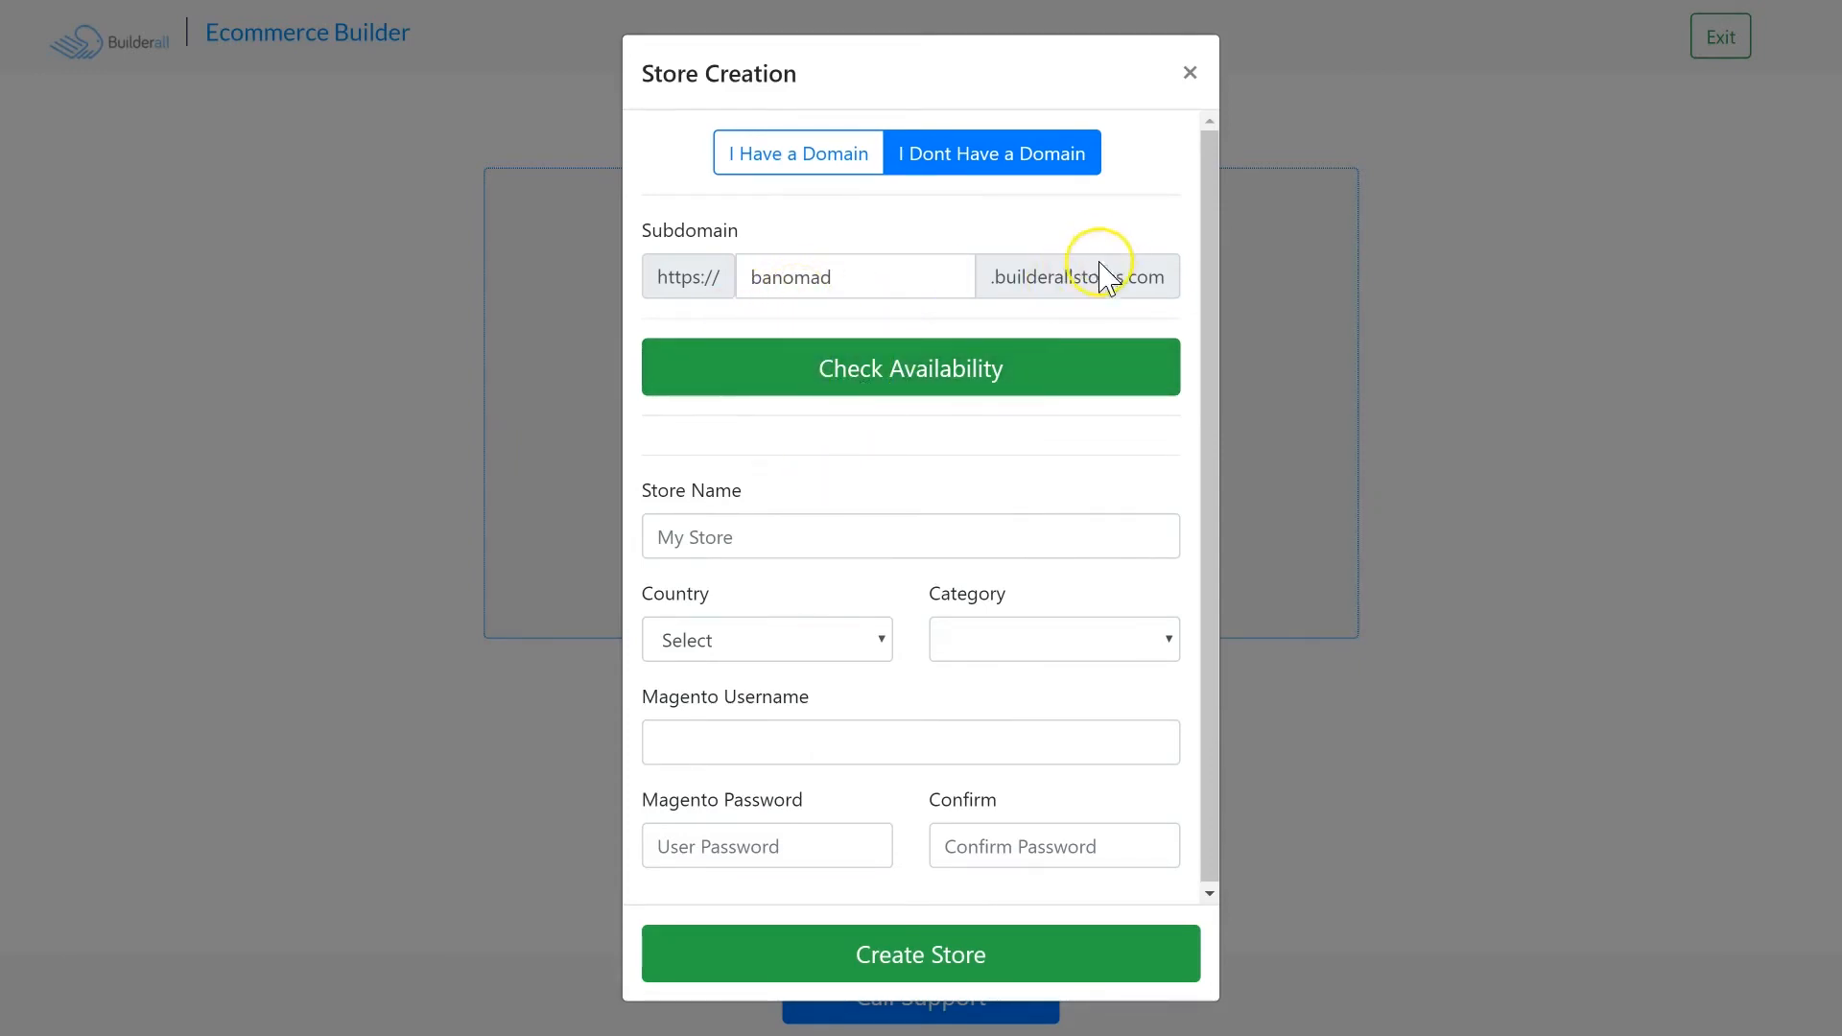
Step: Name the store Ba Nomad and set its country to United States and its category to Default
left_click(758, 535)
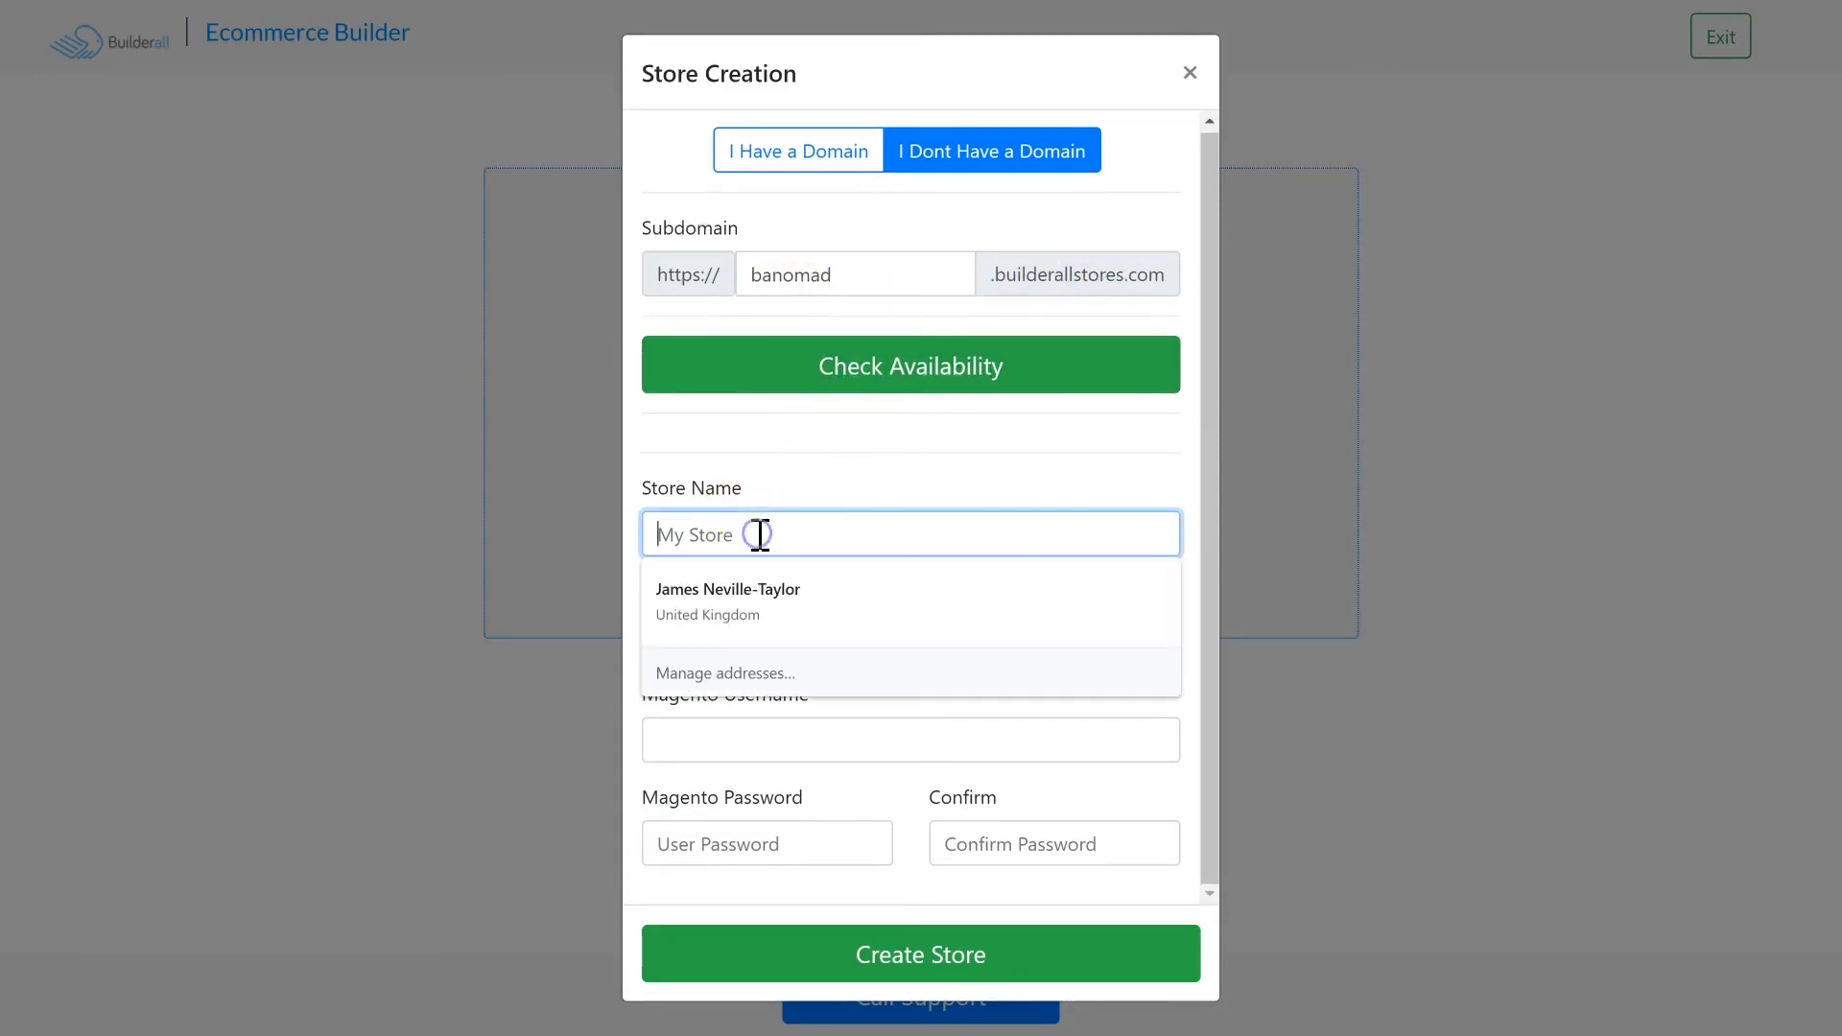
type("Ba Nomad")
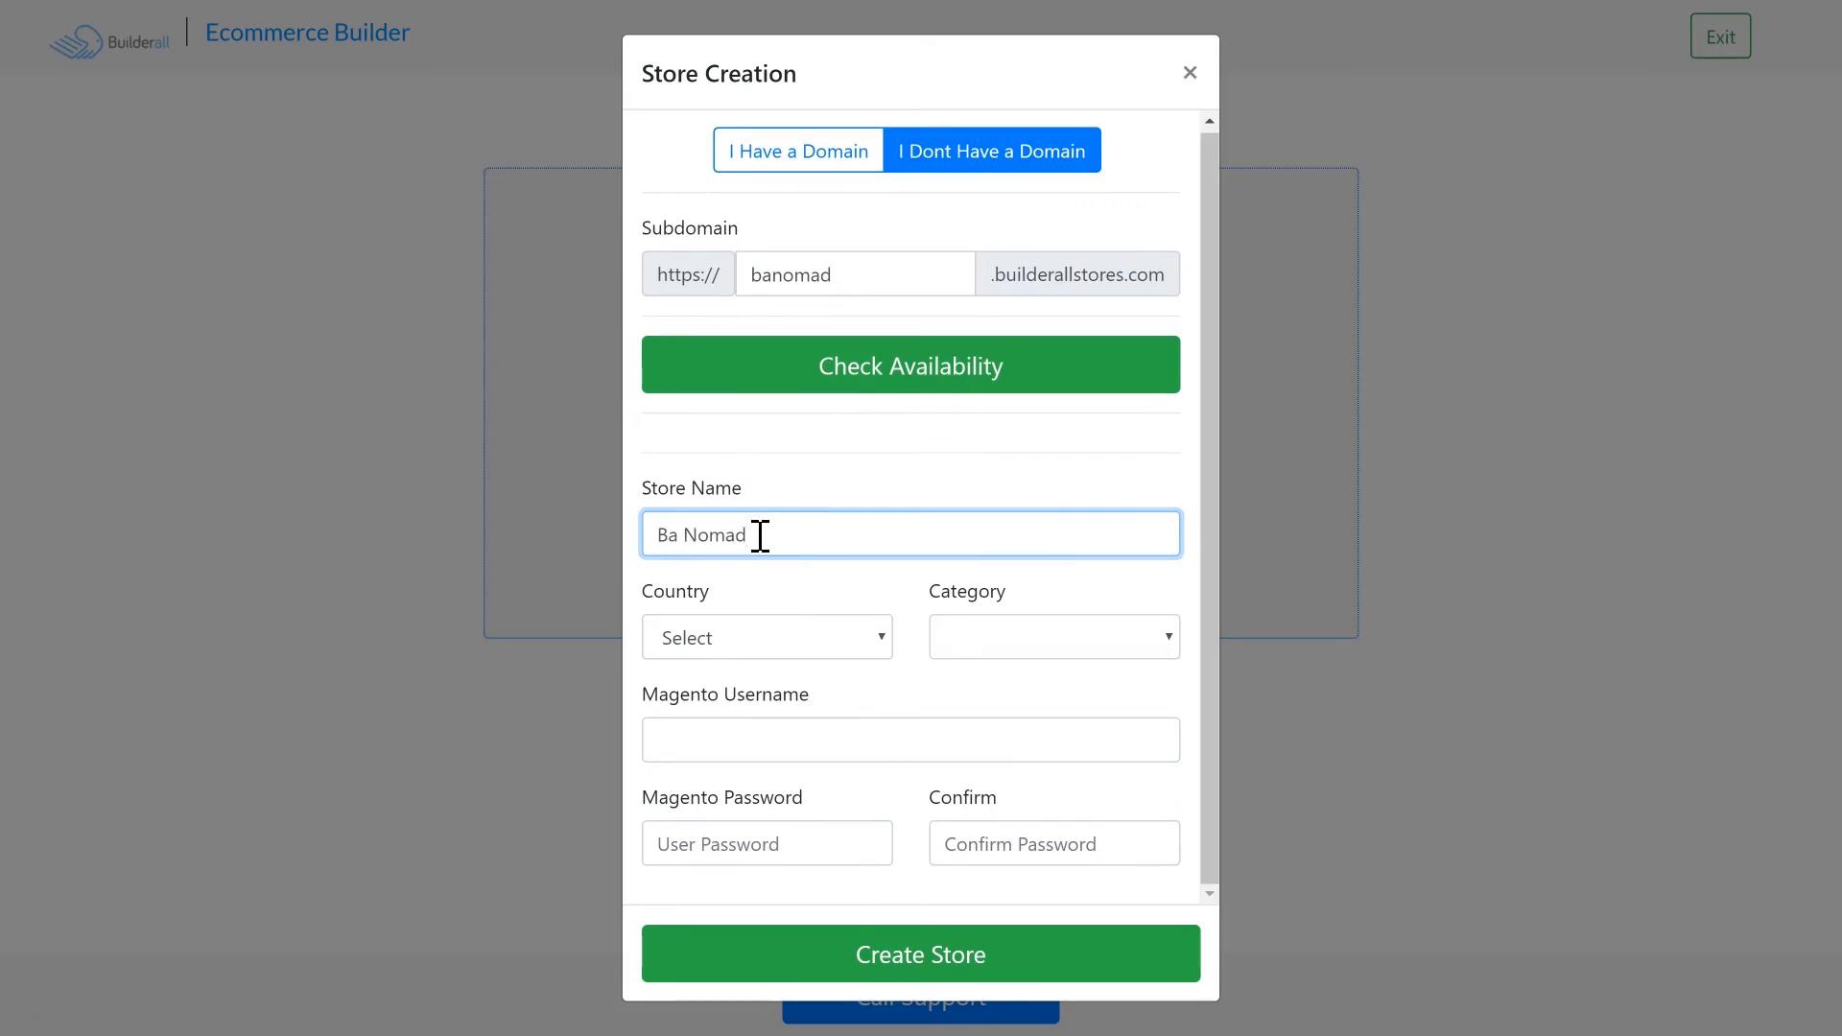
left_click(781, 641)
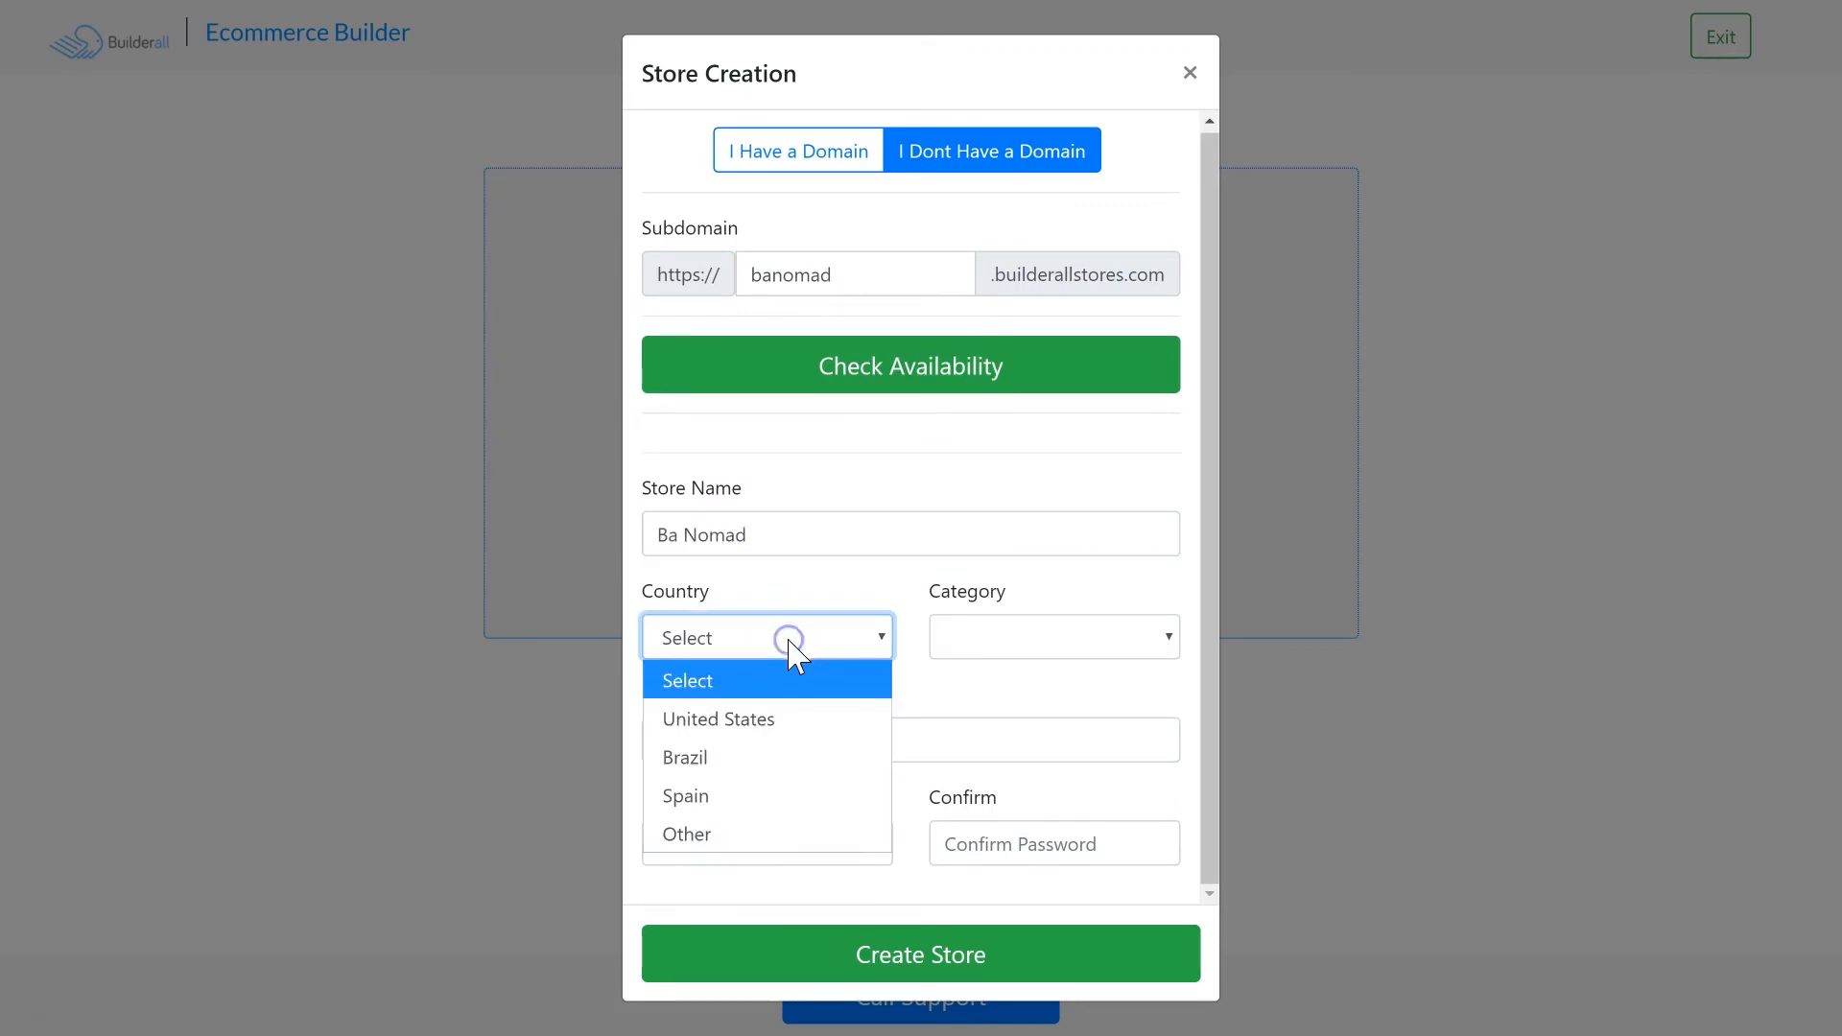
left_click(767, 729)
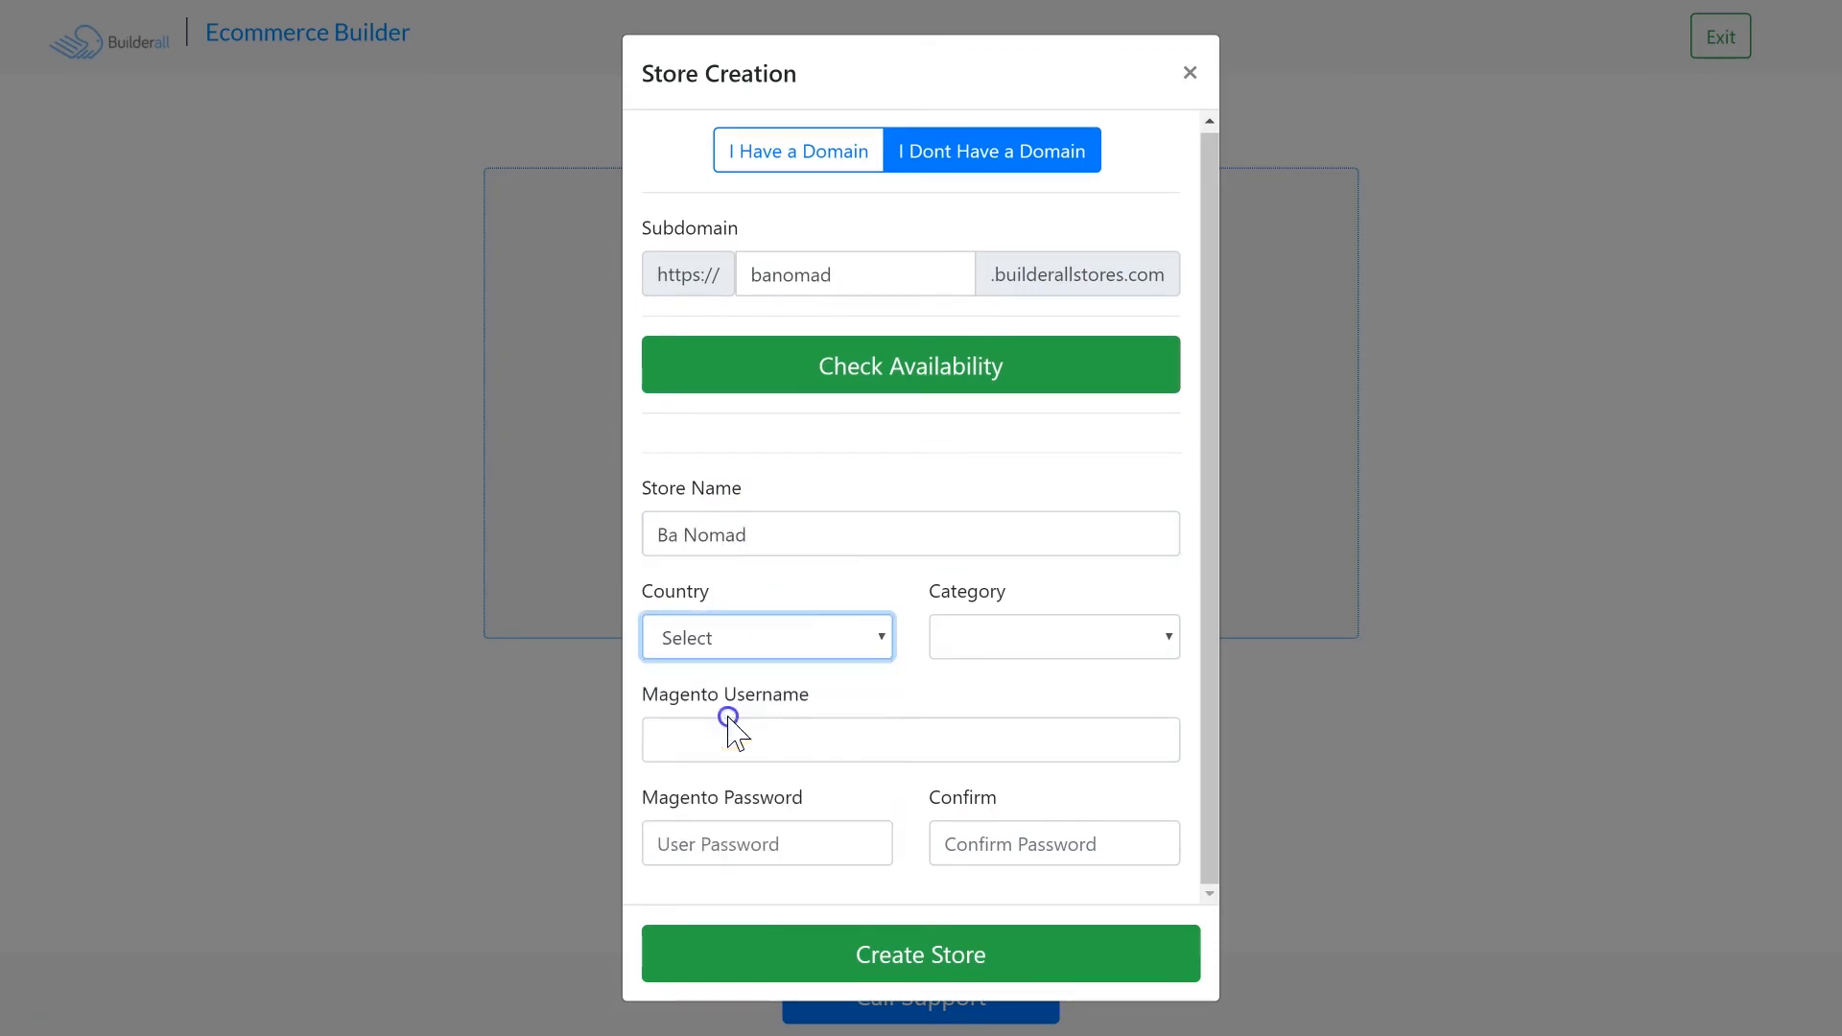
left_click(1039, 635)
left_click(999, 718)
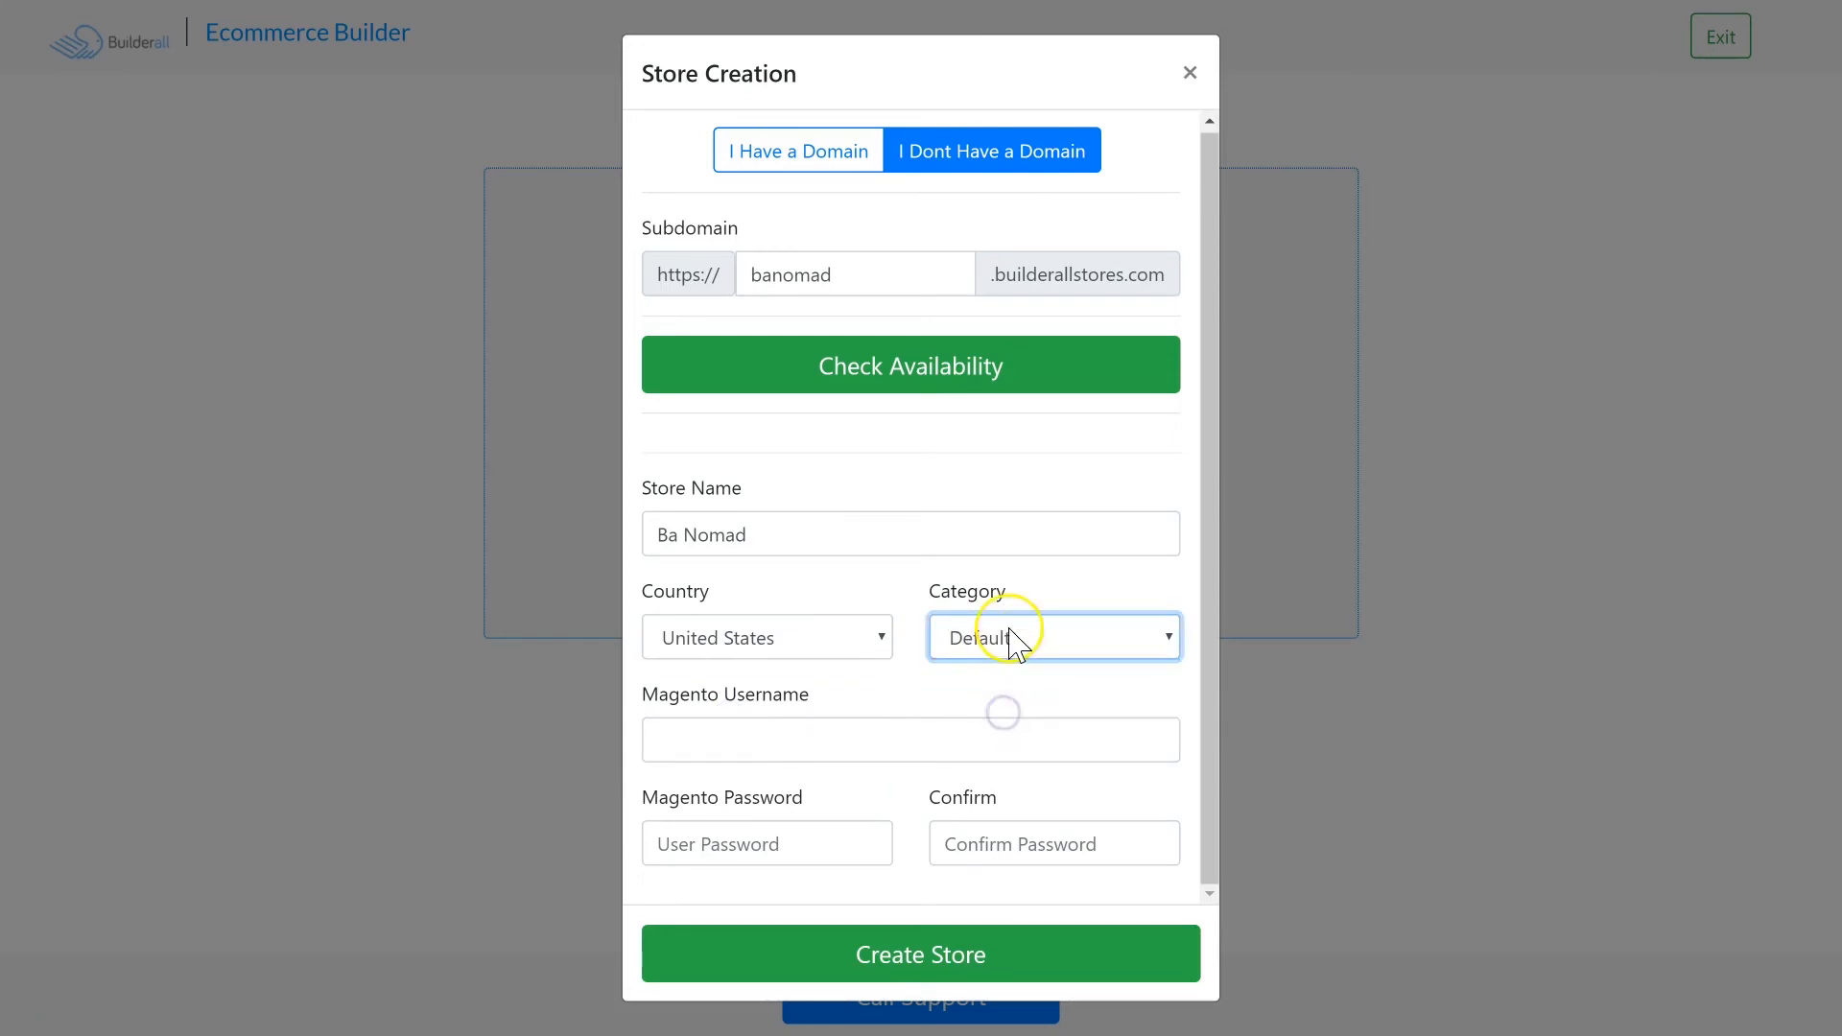
left_click(705, 745)
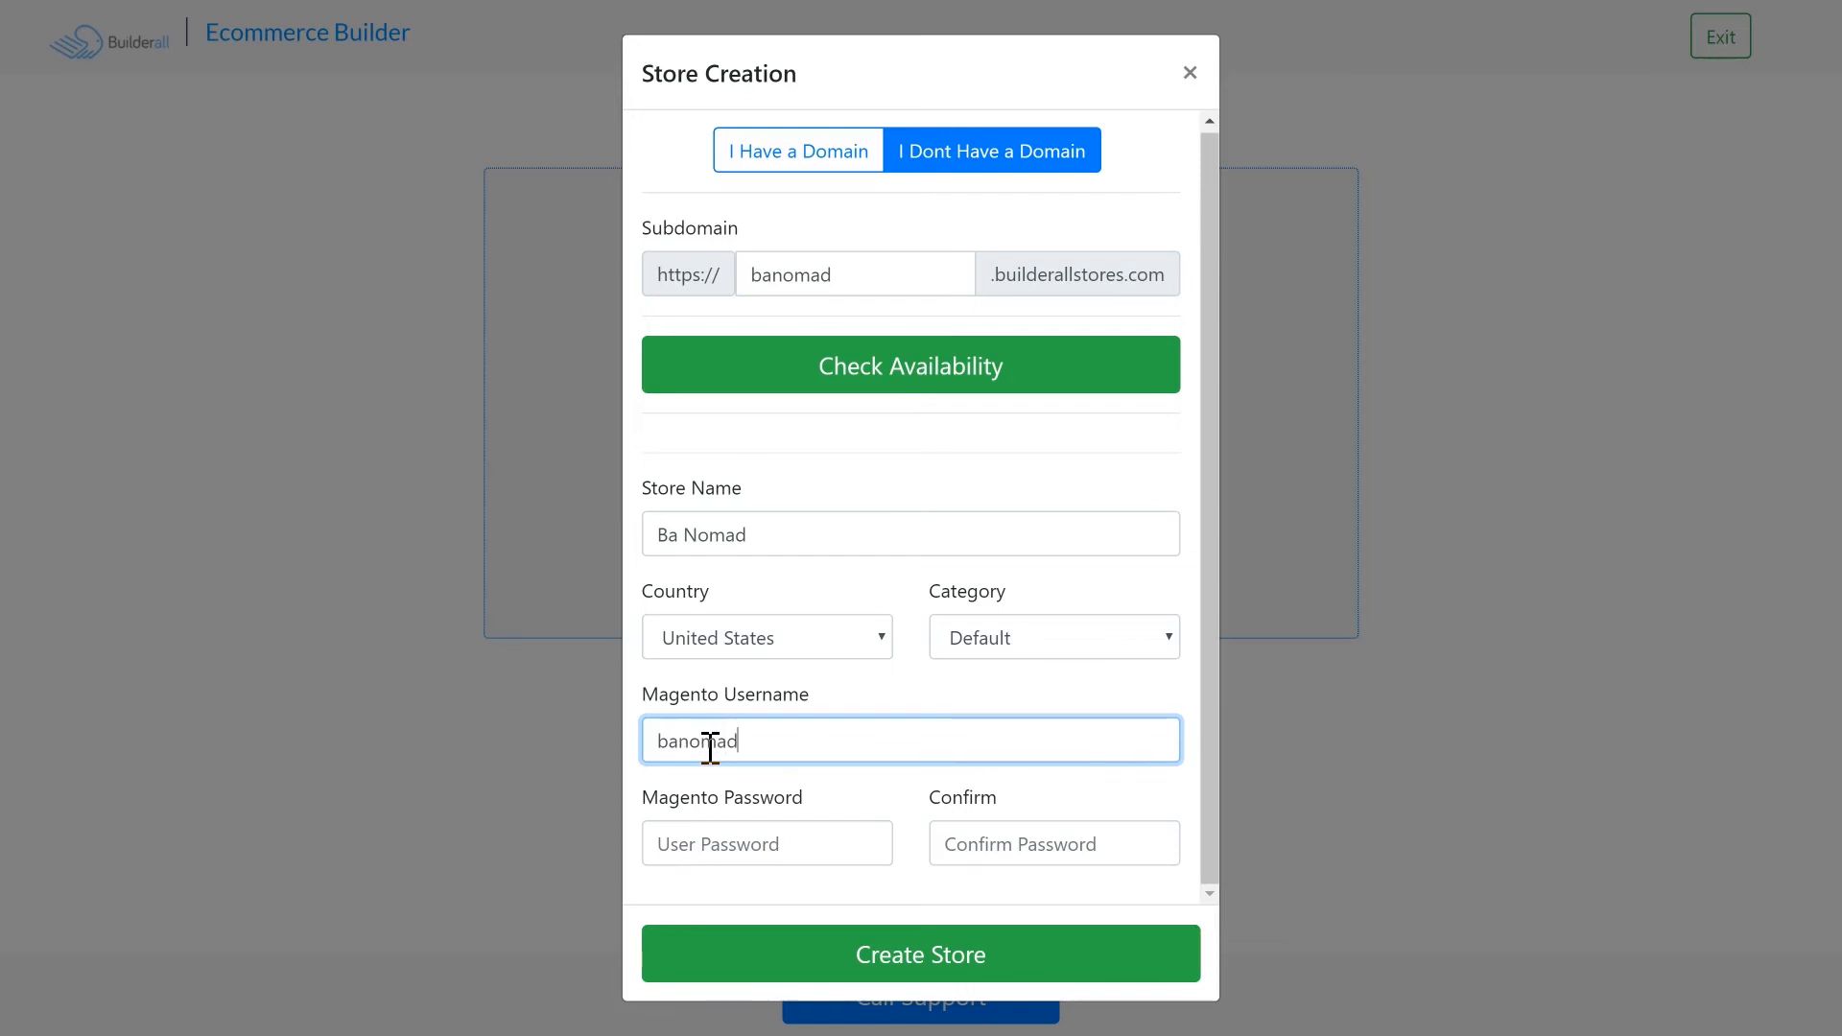
double_click(710, 748)
left_click(759, 846)
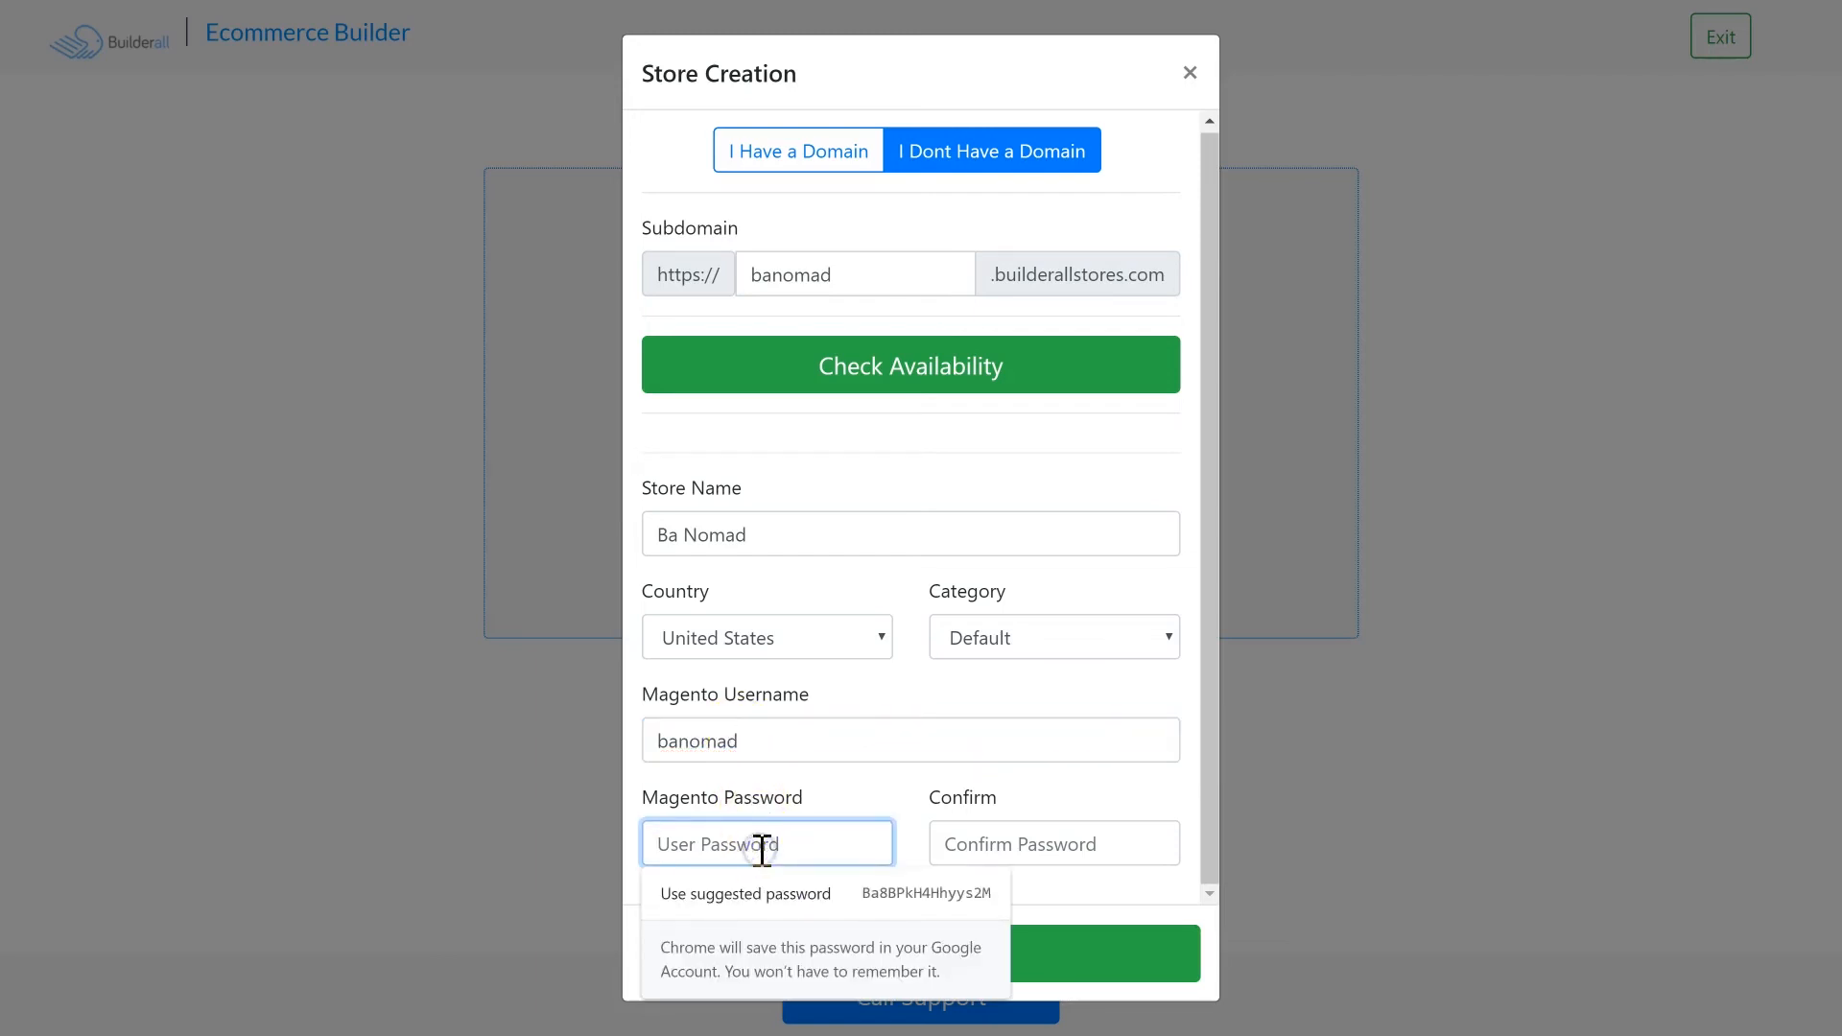
type("••••••••")
key("Tab")
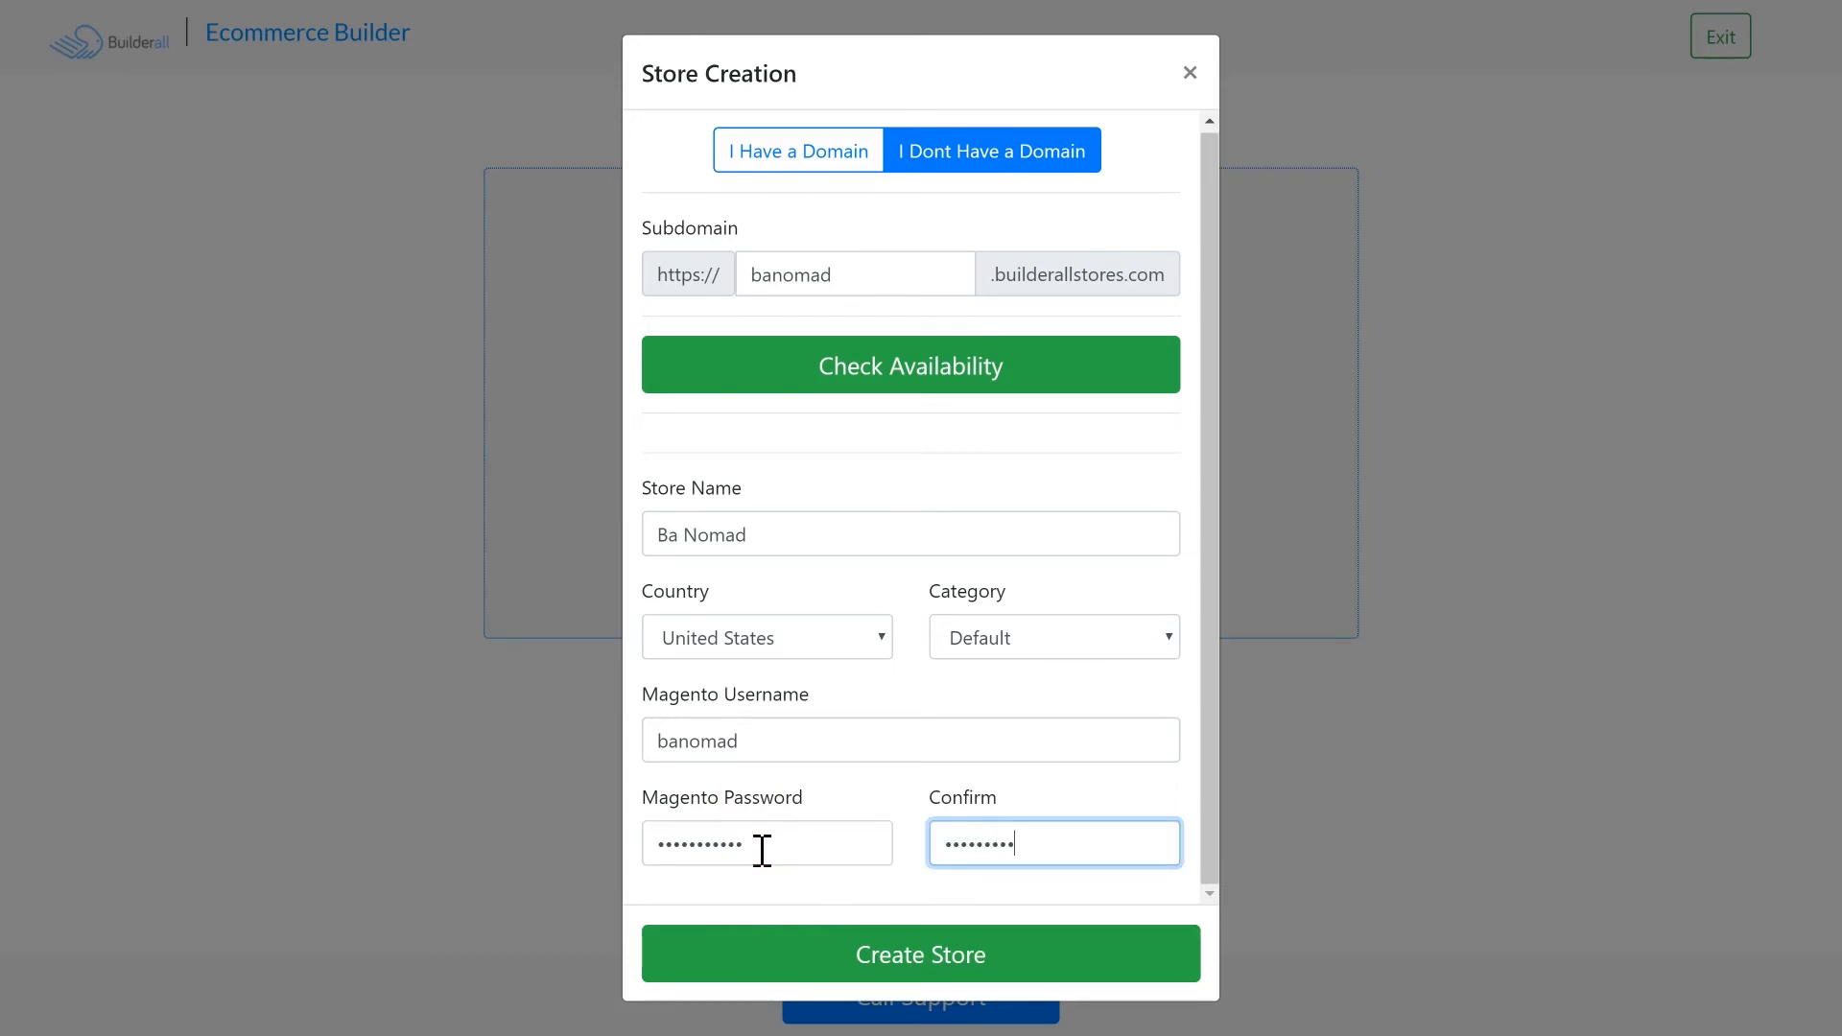
left_click(896, 959)
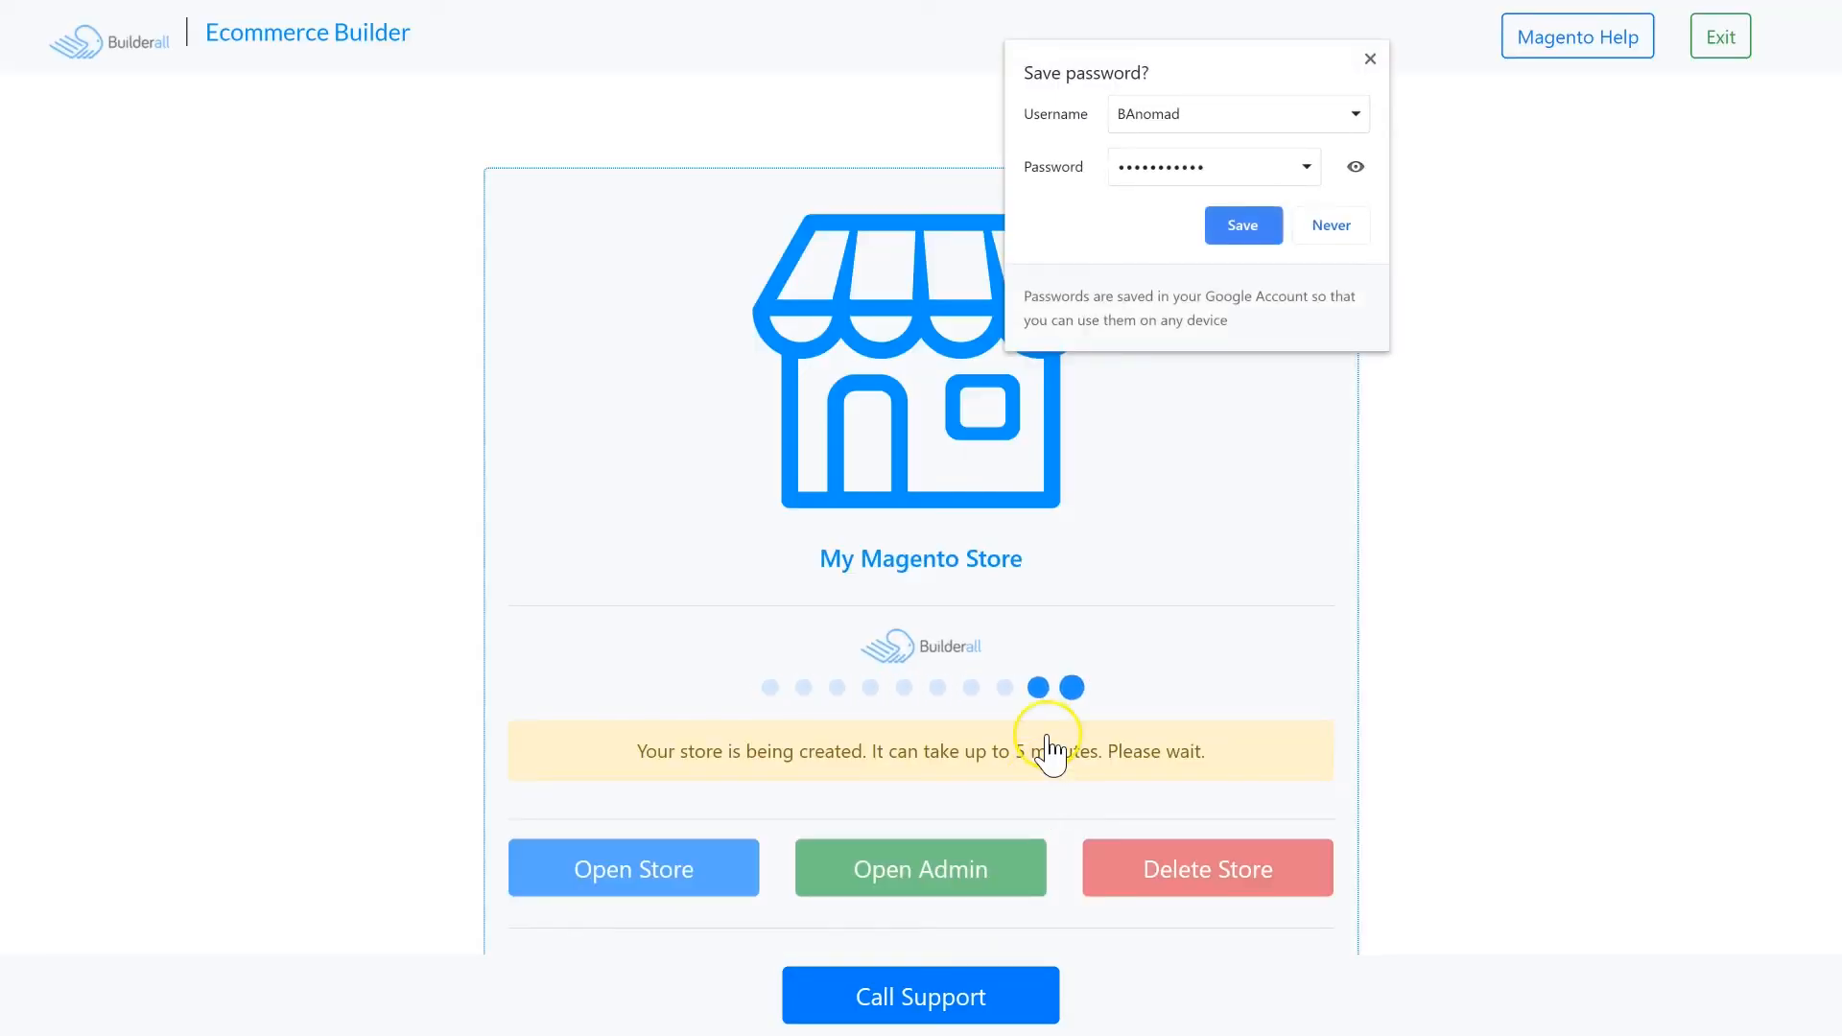
left_click(1369, 60)
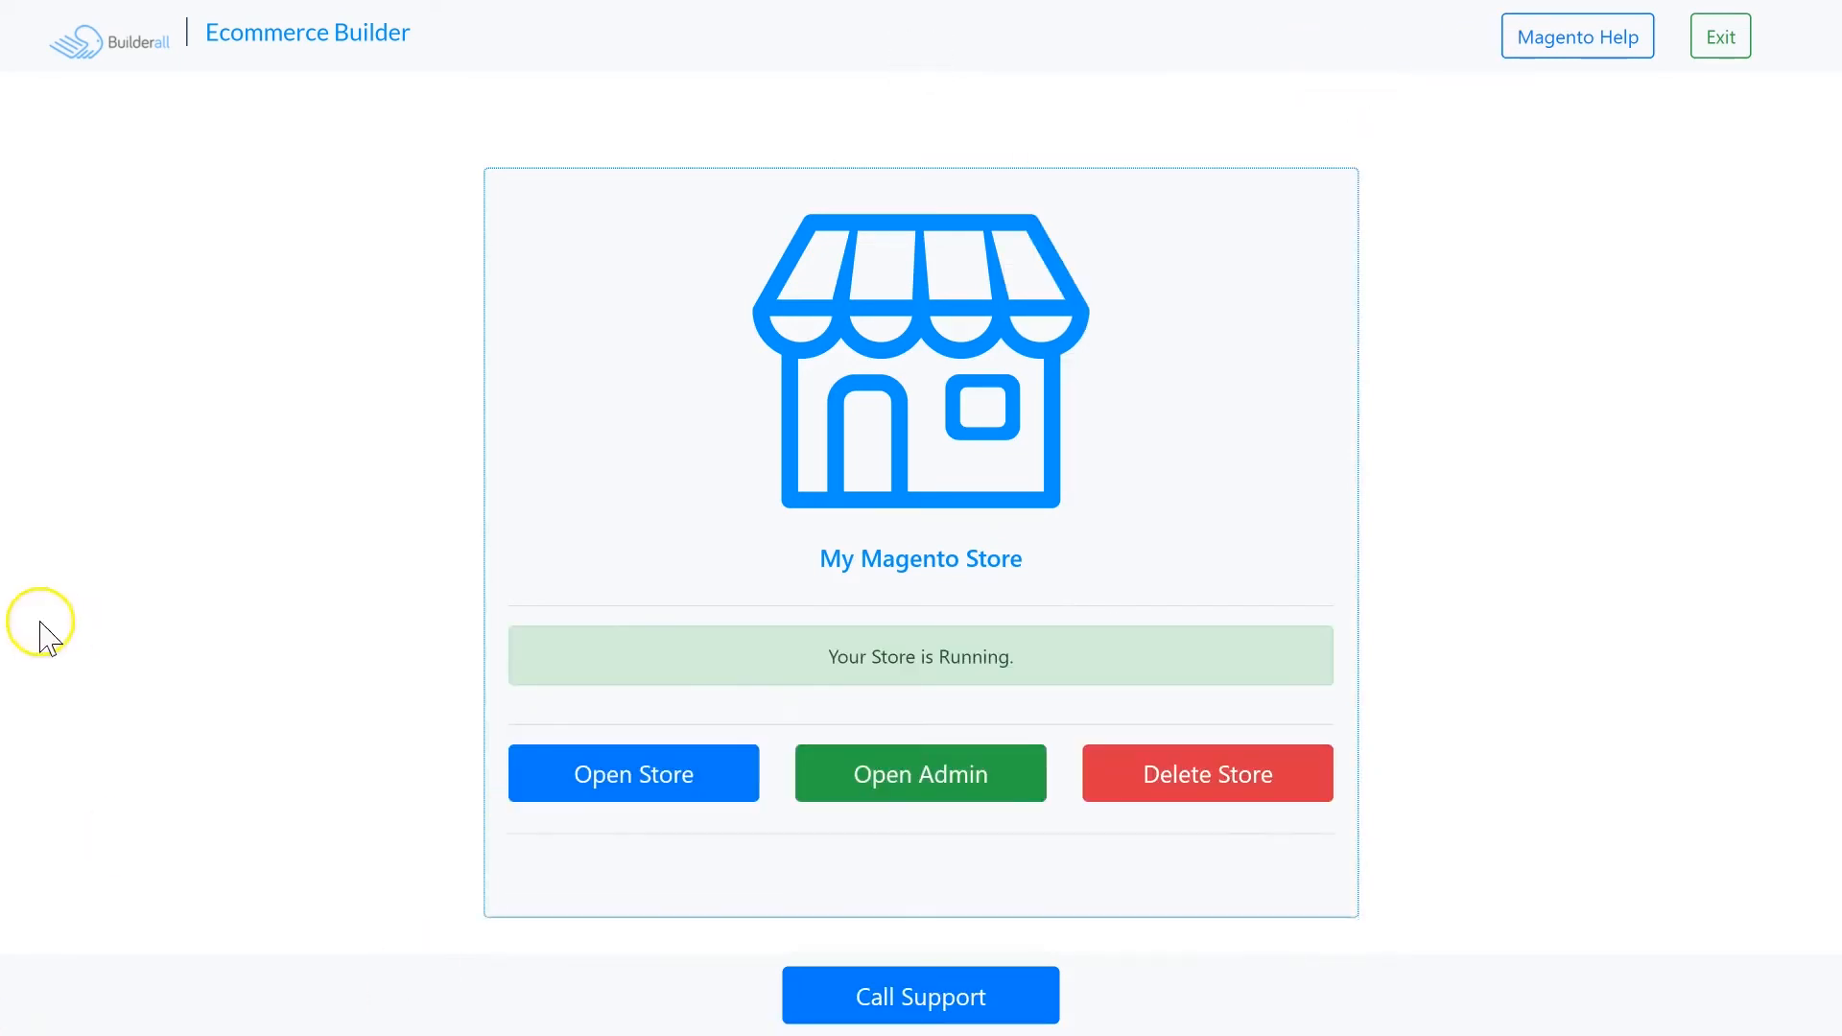
Step: Open the new store's public site and look through the banners on its homepage
left_click(624, 779)
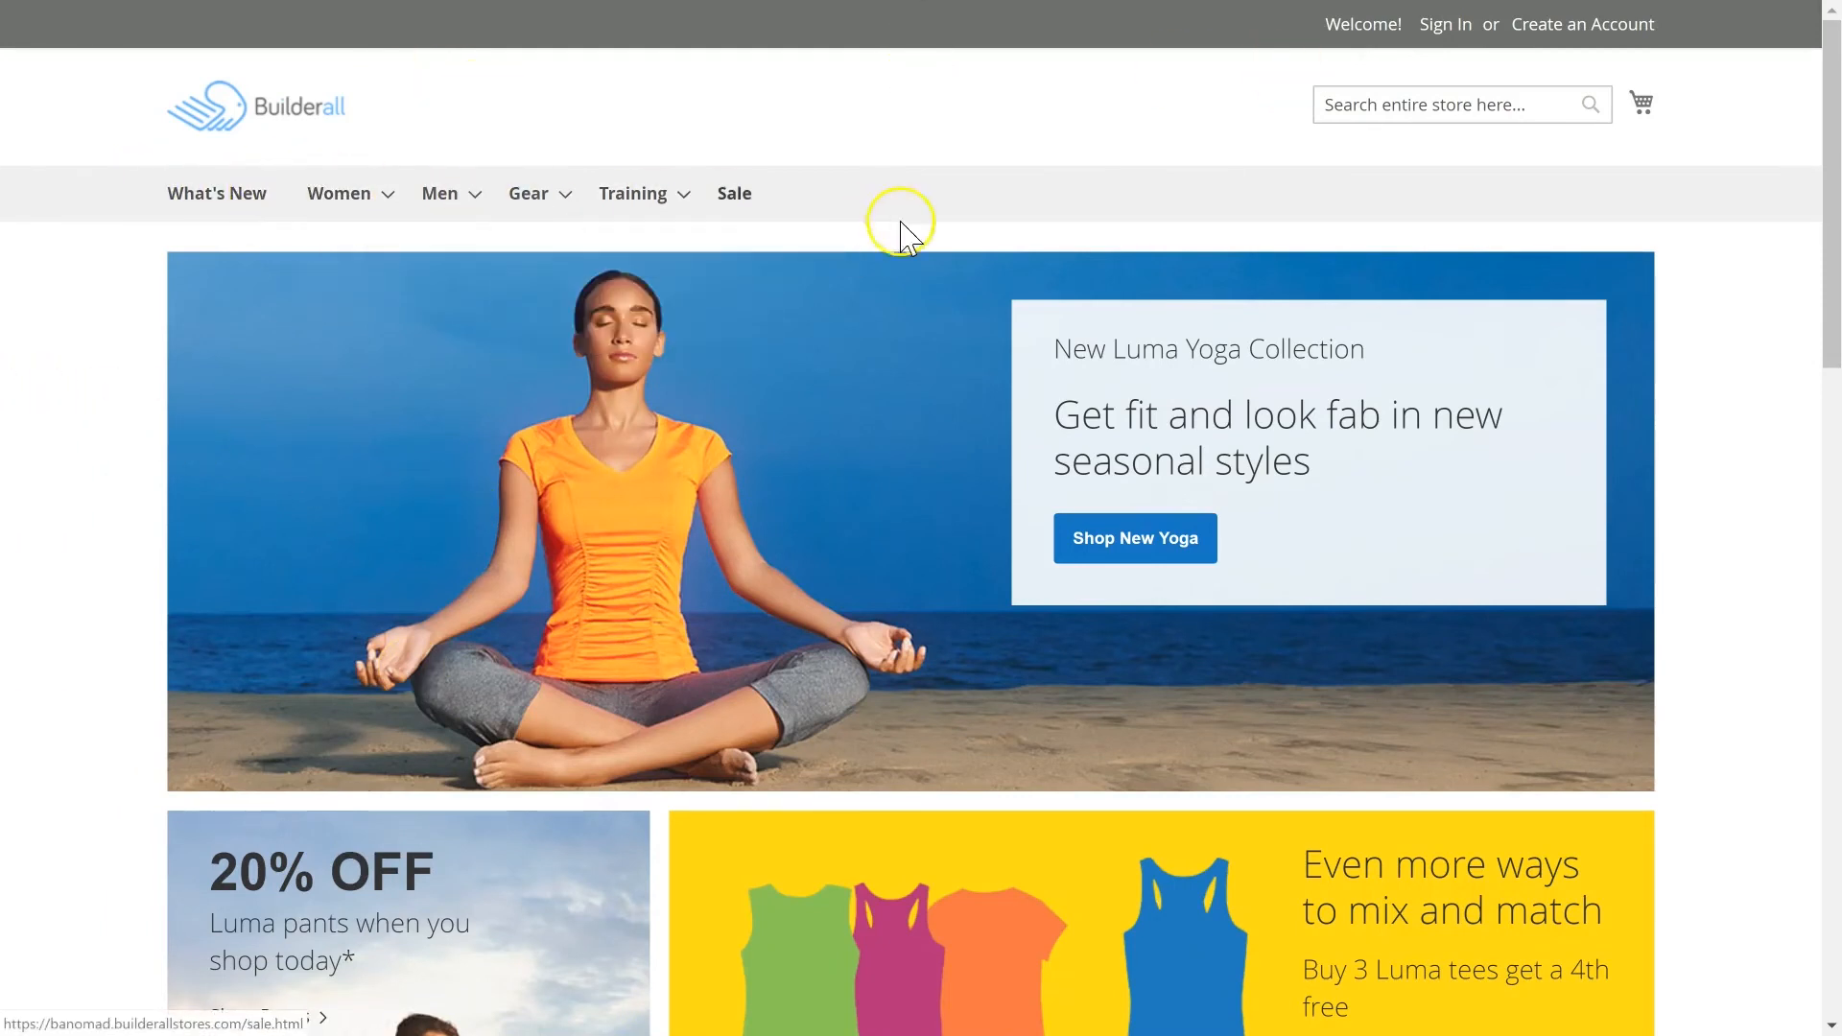
scroll(645, 510, "down", 9)
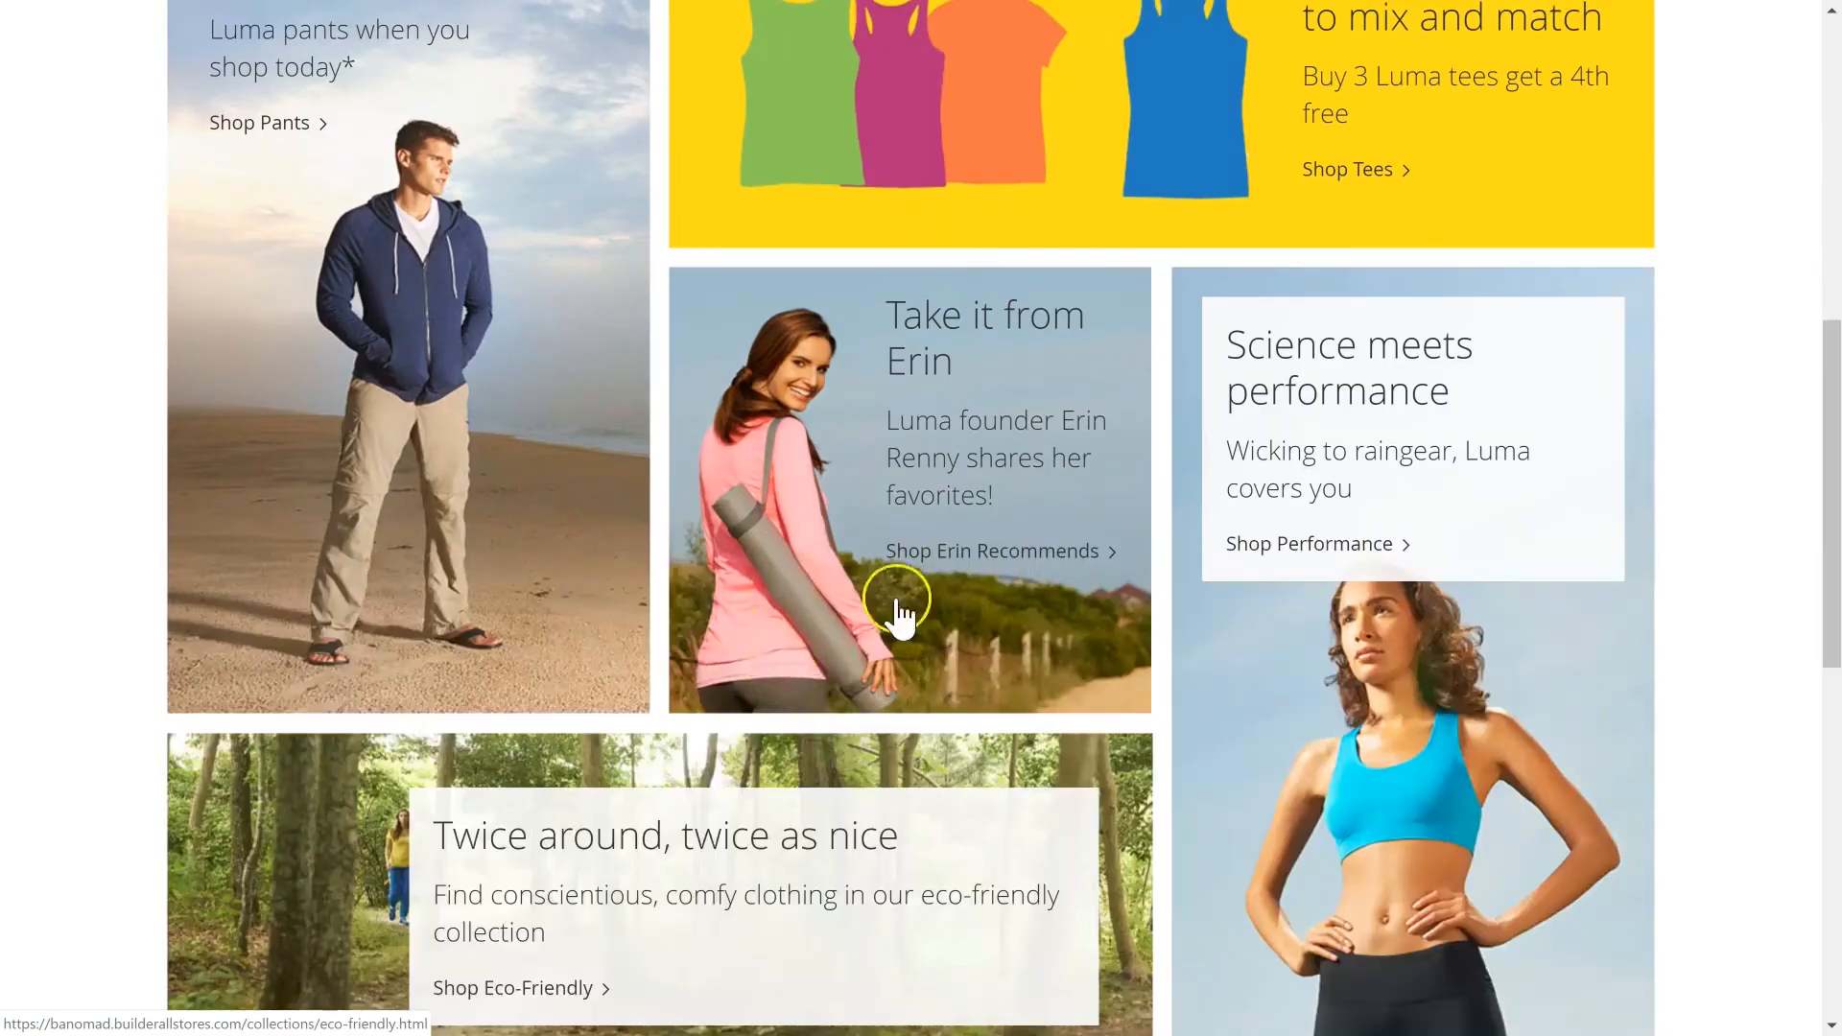
Step: Look through the Hot Sellers products and the remaining sections of the store's homepage
scroll(896, 614, "down", 10)
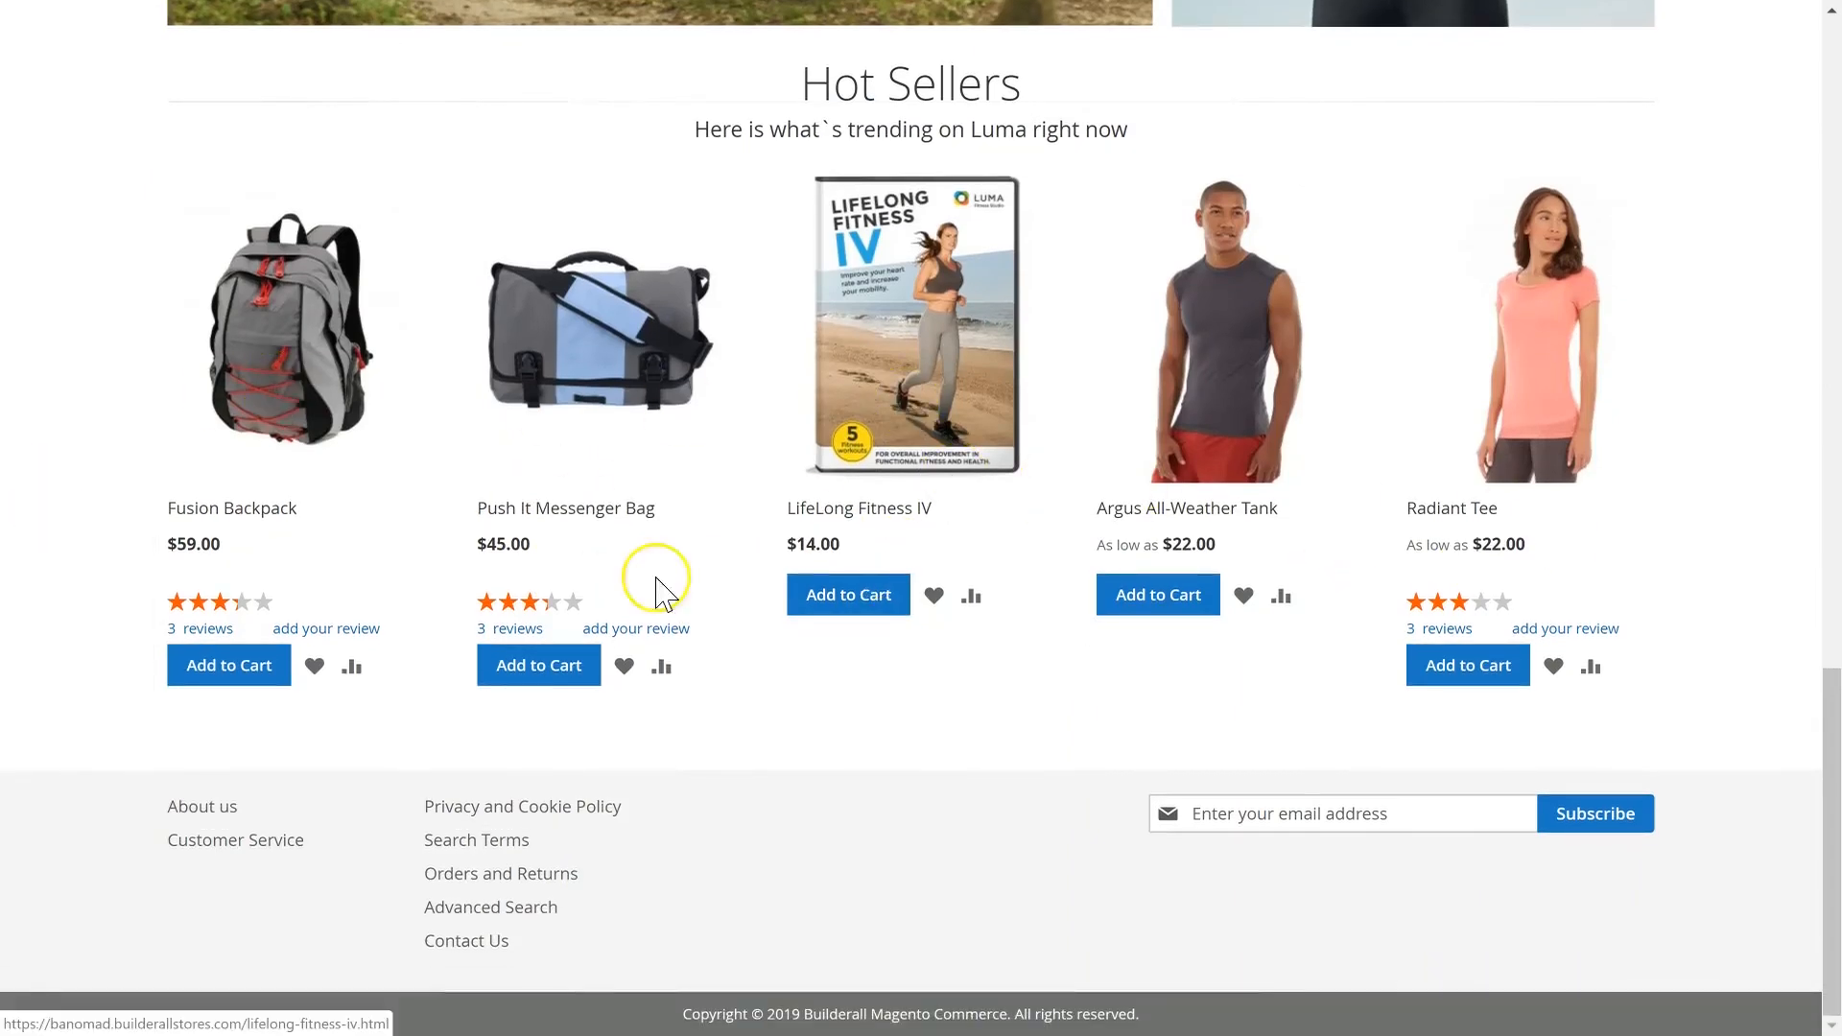
scroll(719, 687, "up", 19)
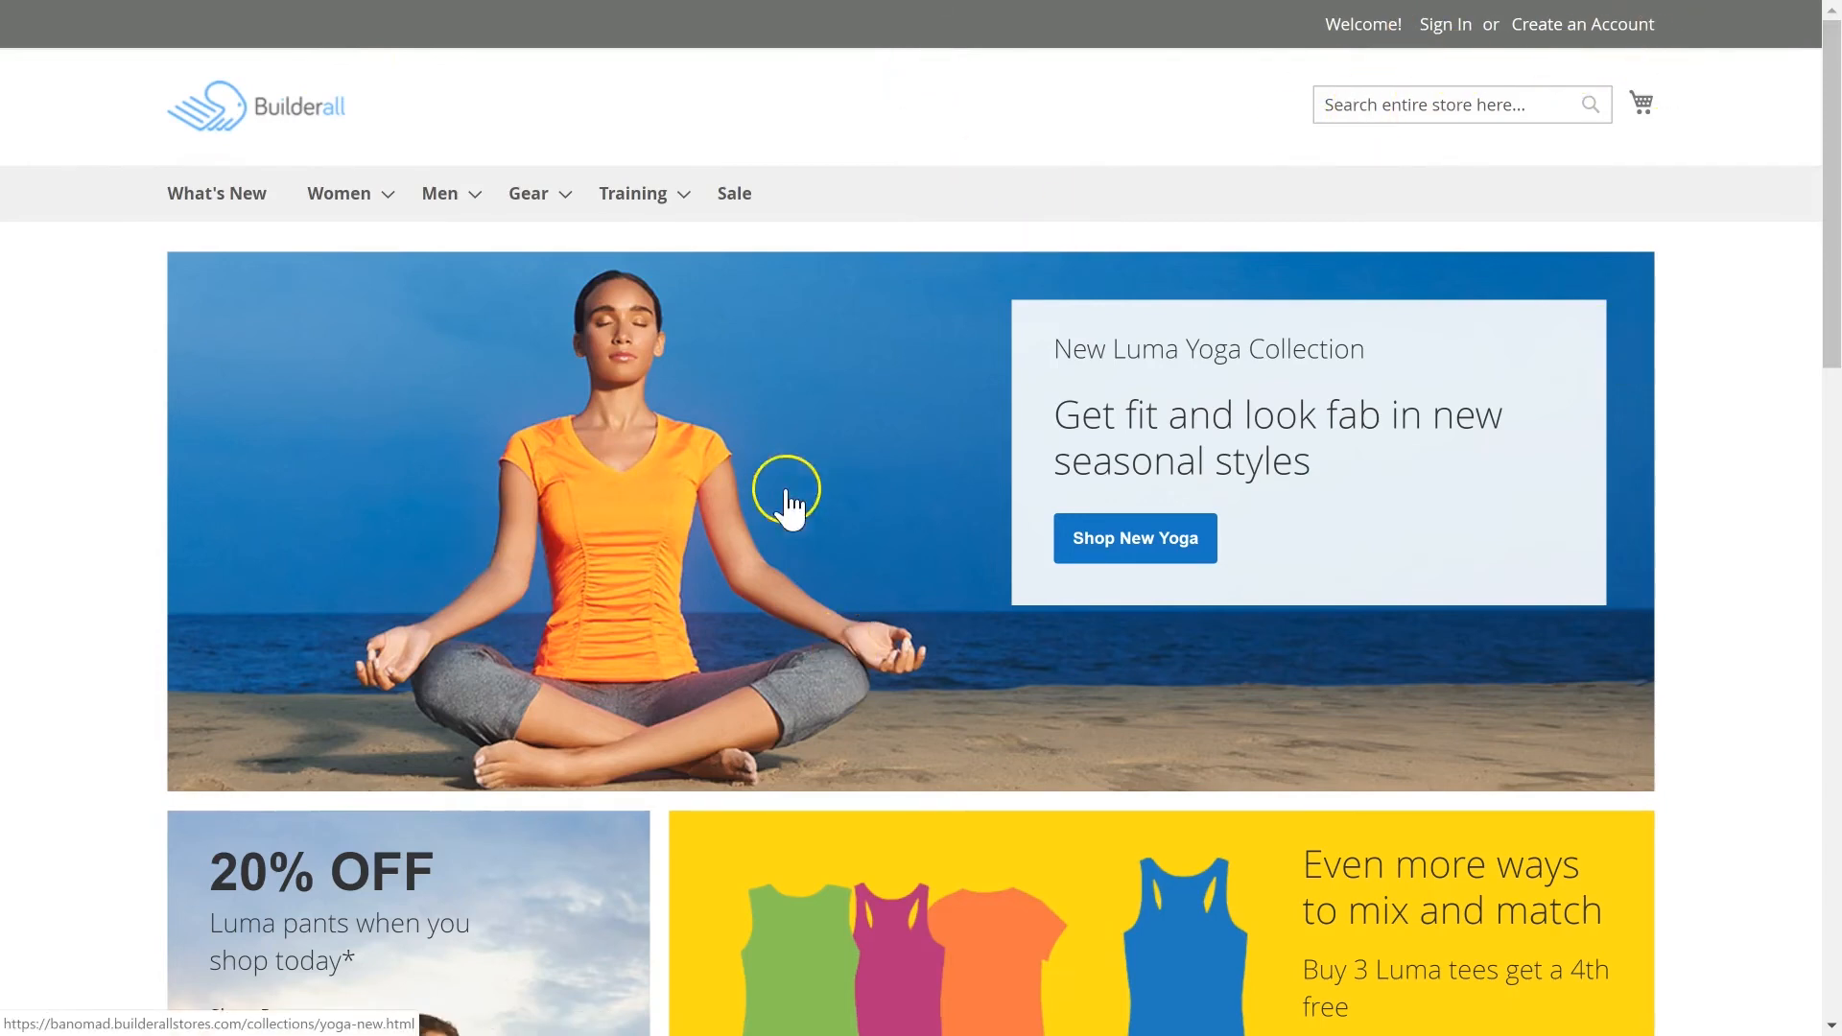
scroll(787, 504, "down", 19)
scroll(365, 835, "up", 19)
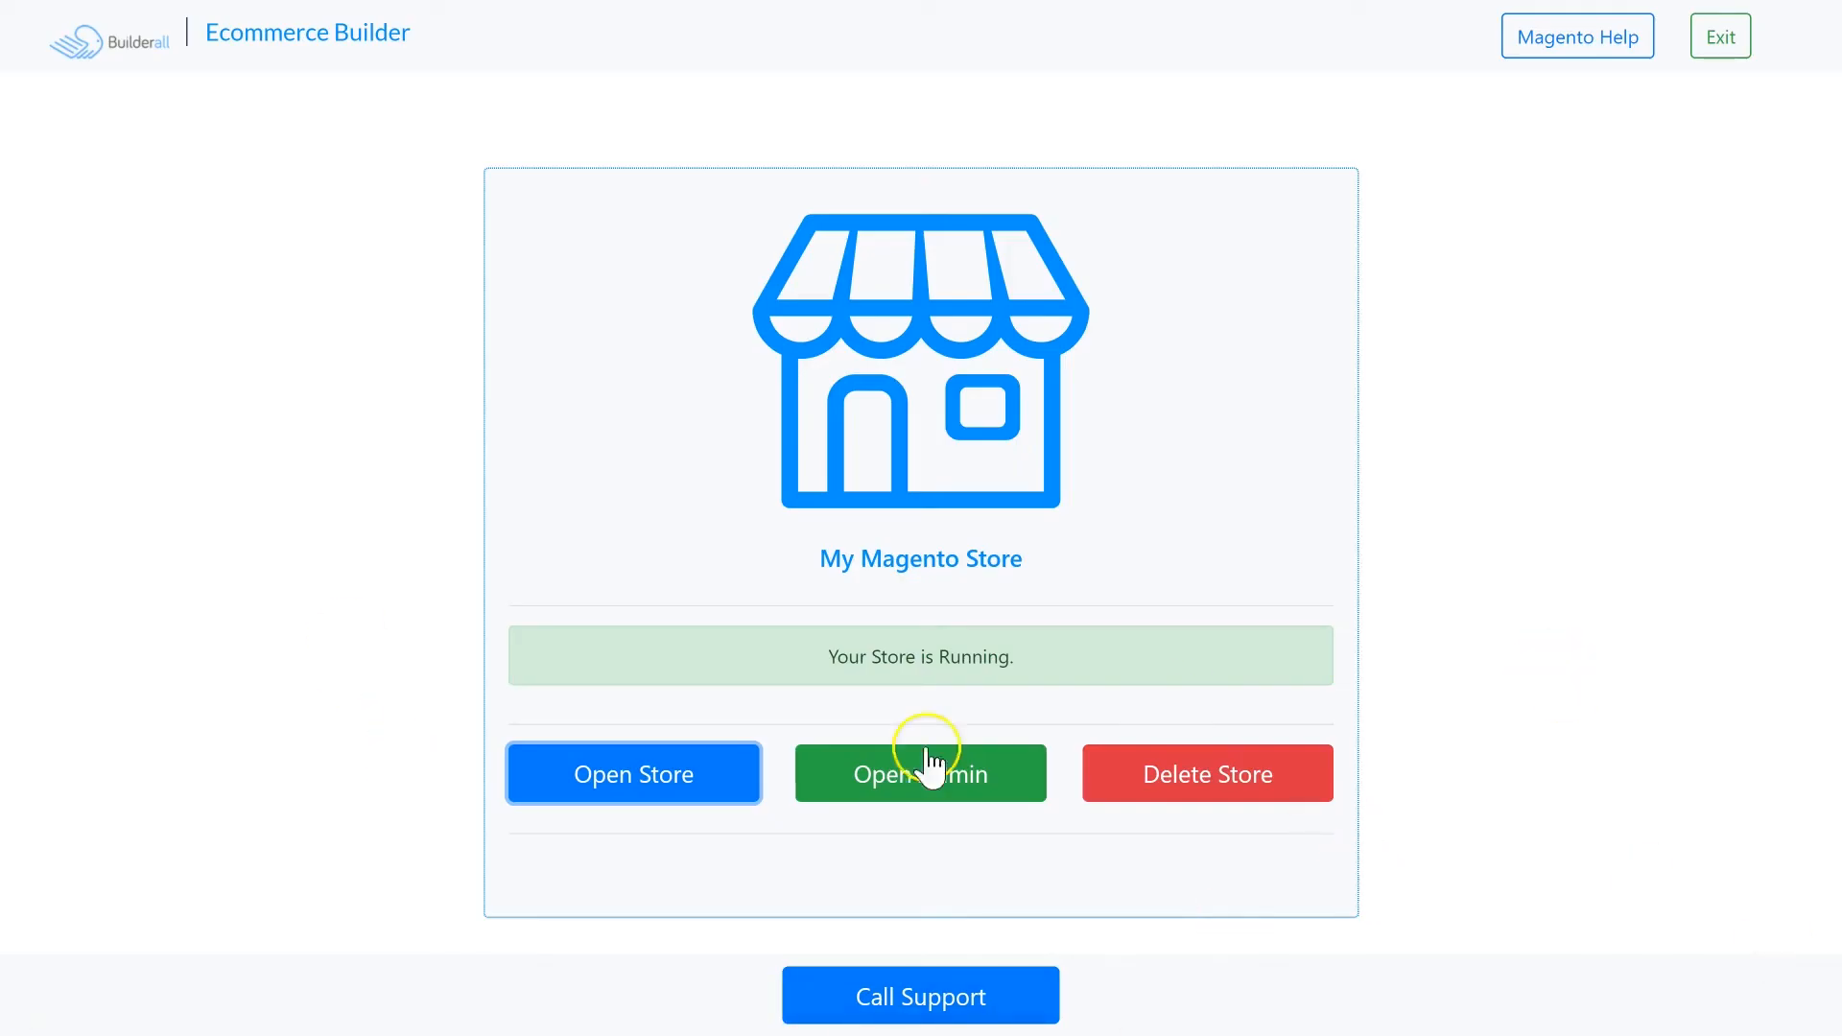
left_click(985, 792)
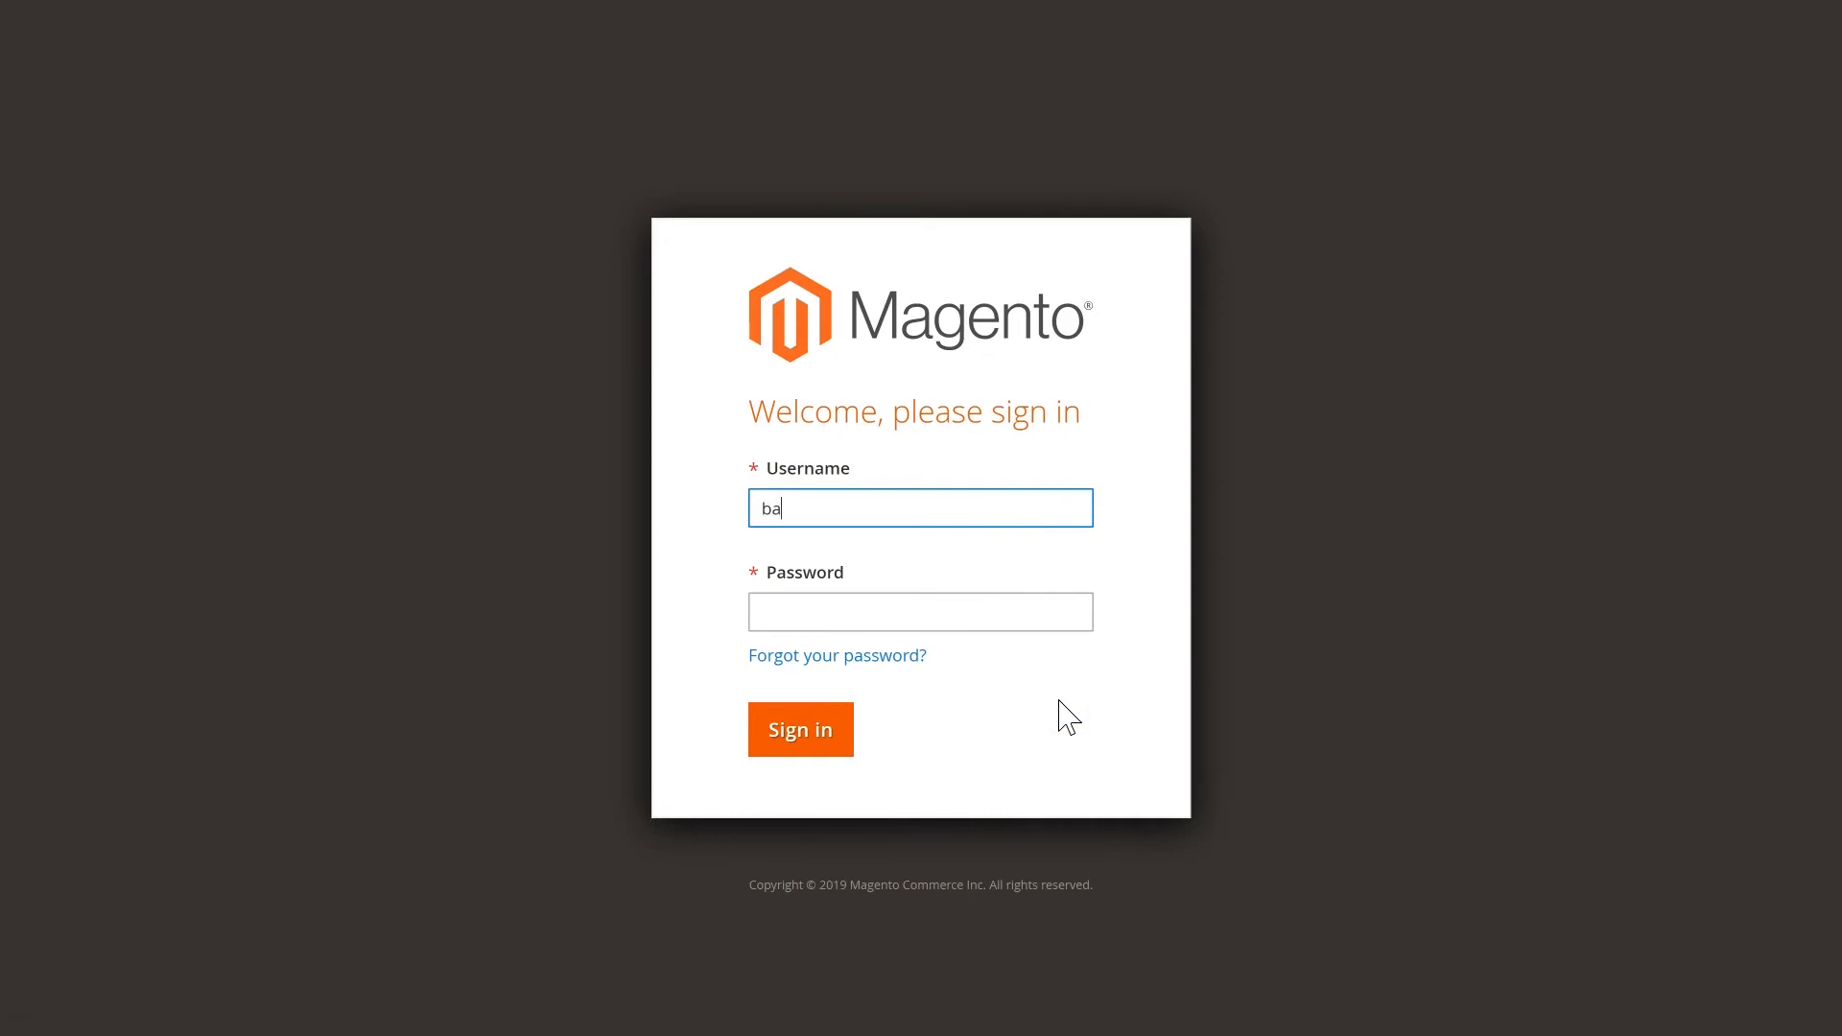
key("Tab")
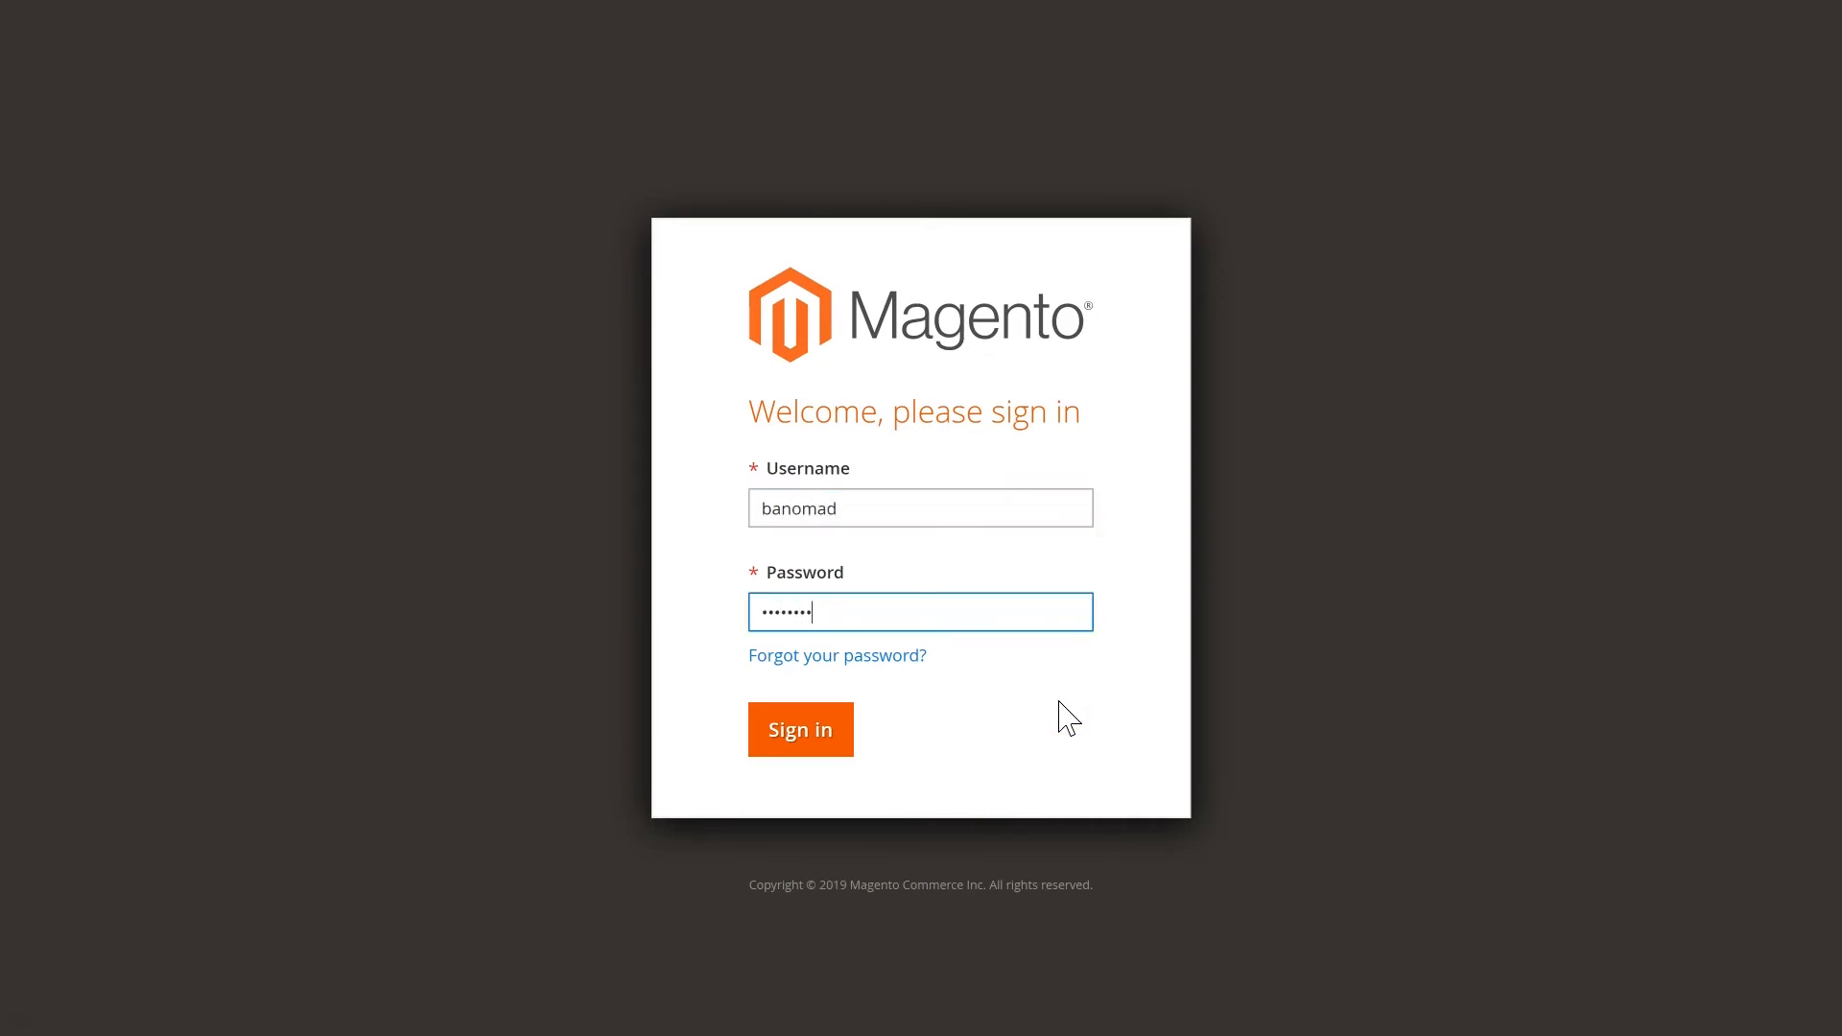
key("Return")
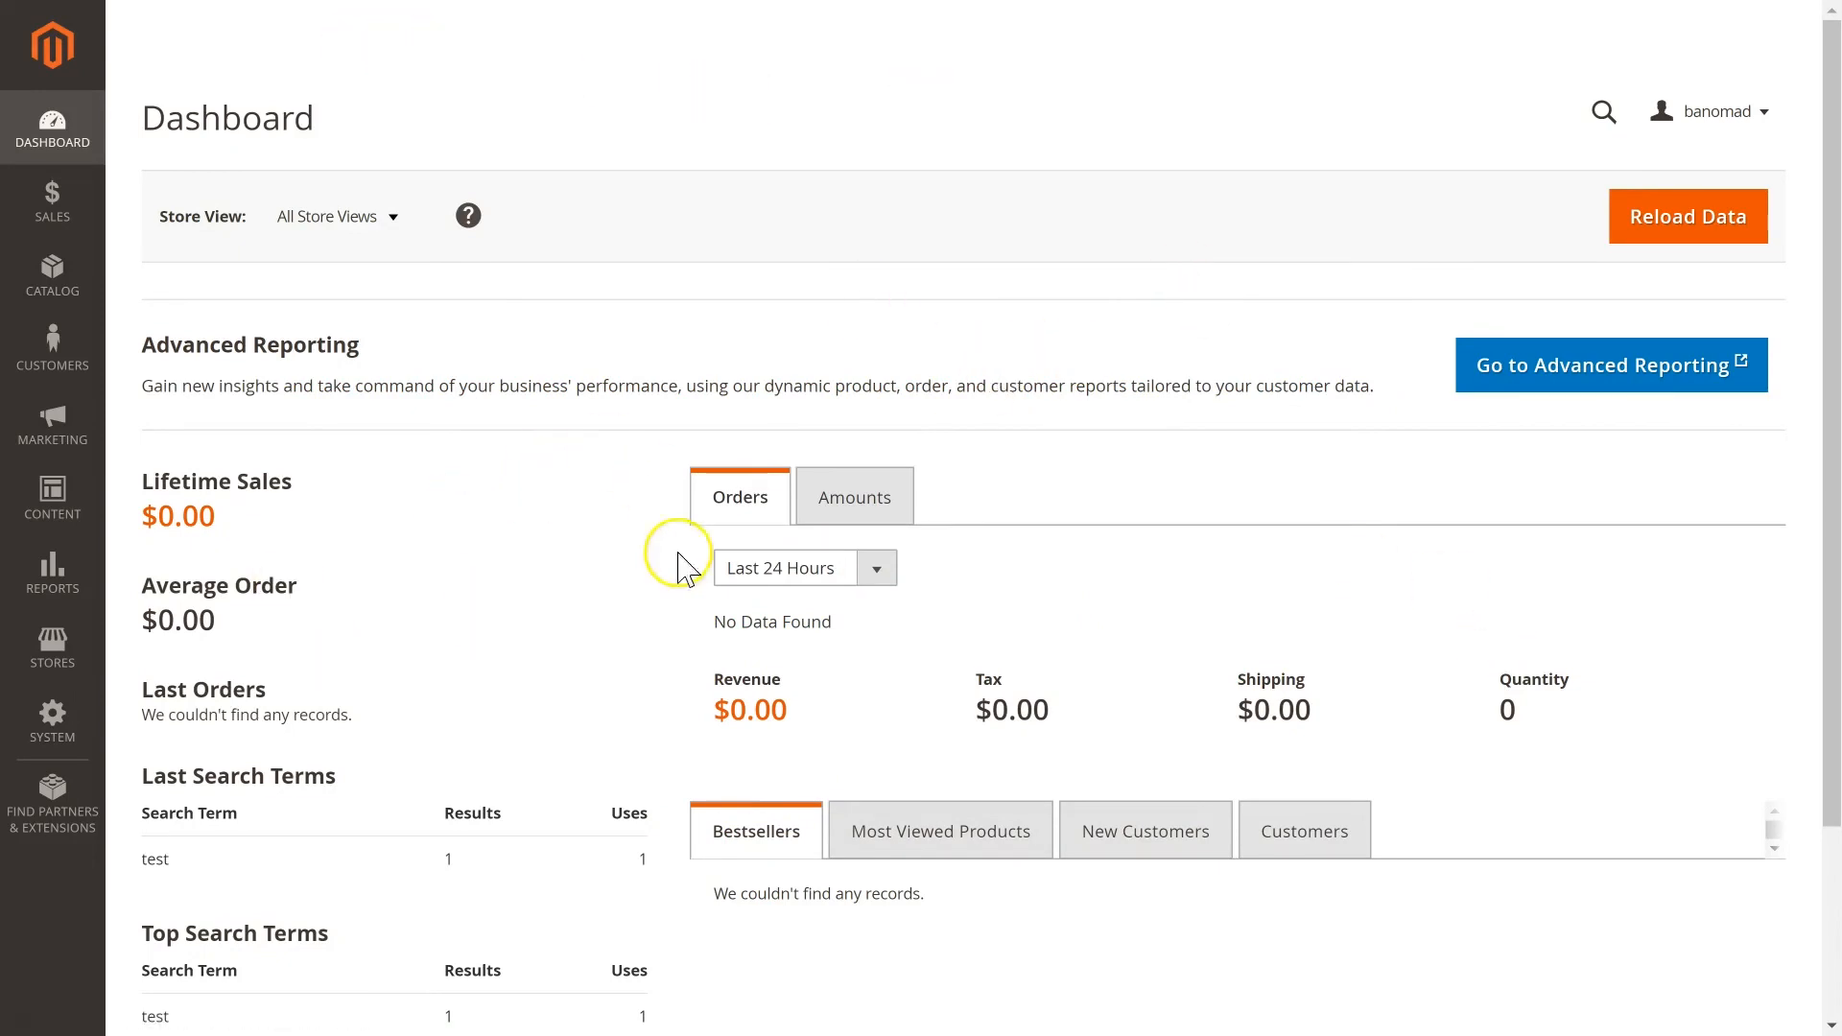
Step: Look over the Magento admin dashboard's sales and search sections and open the Marketing section
scroll(671, 566, "down", 3)
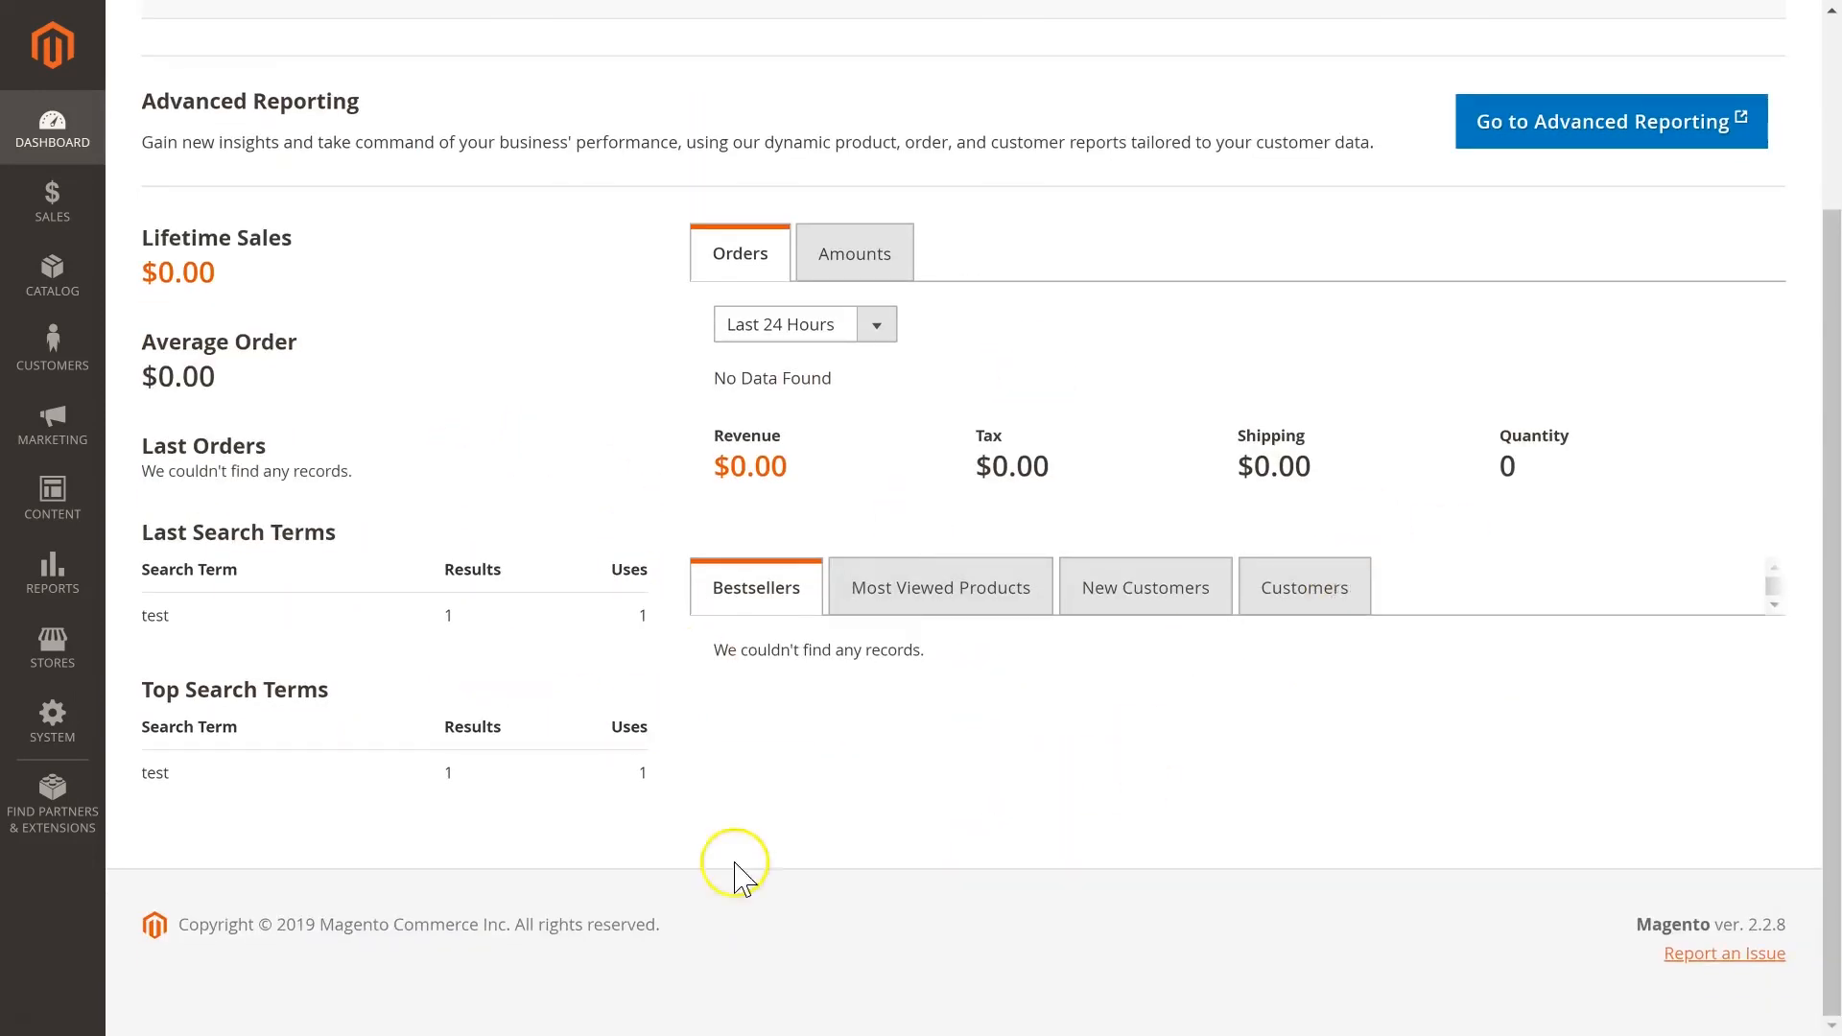
scroll(662, 871, "up", 2)
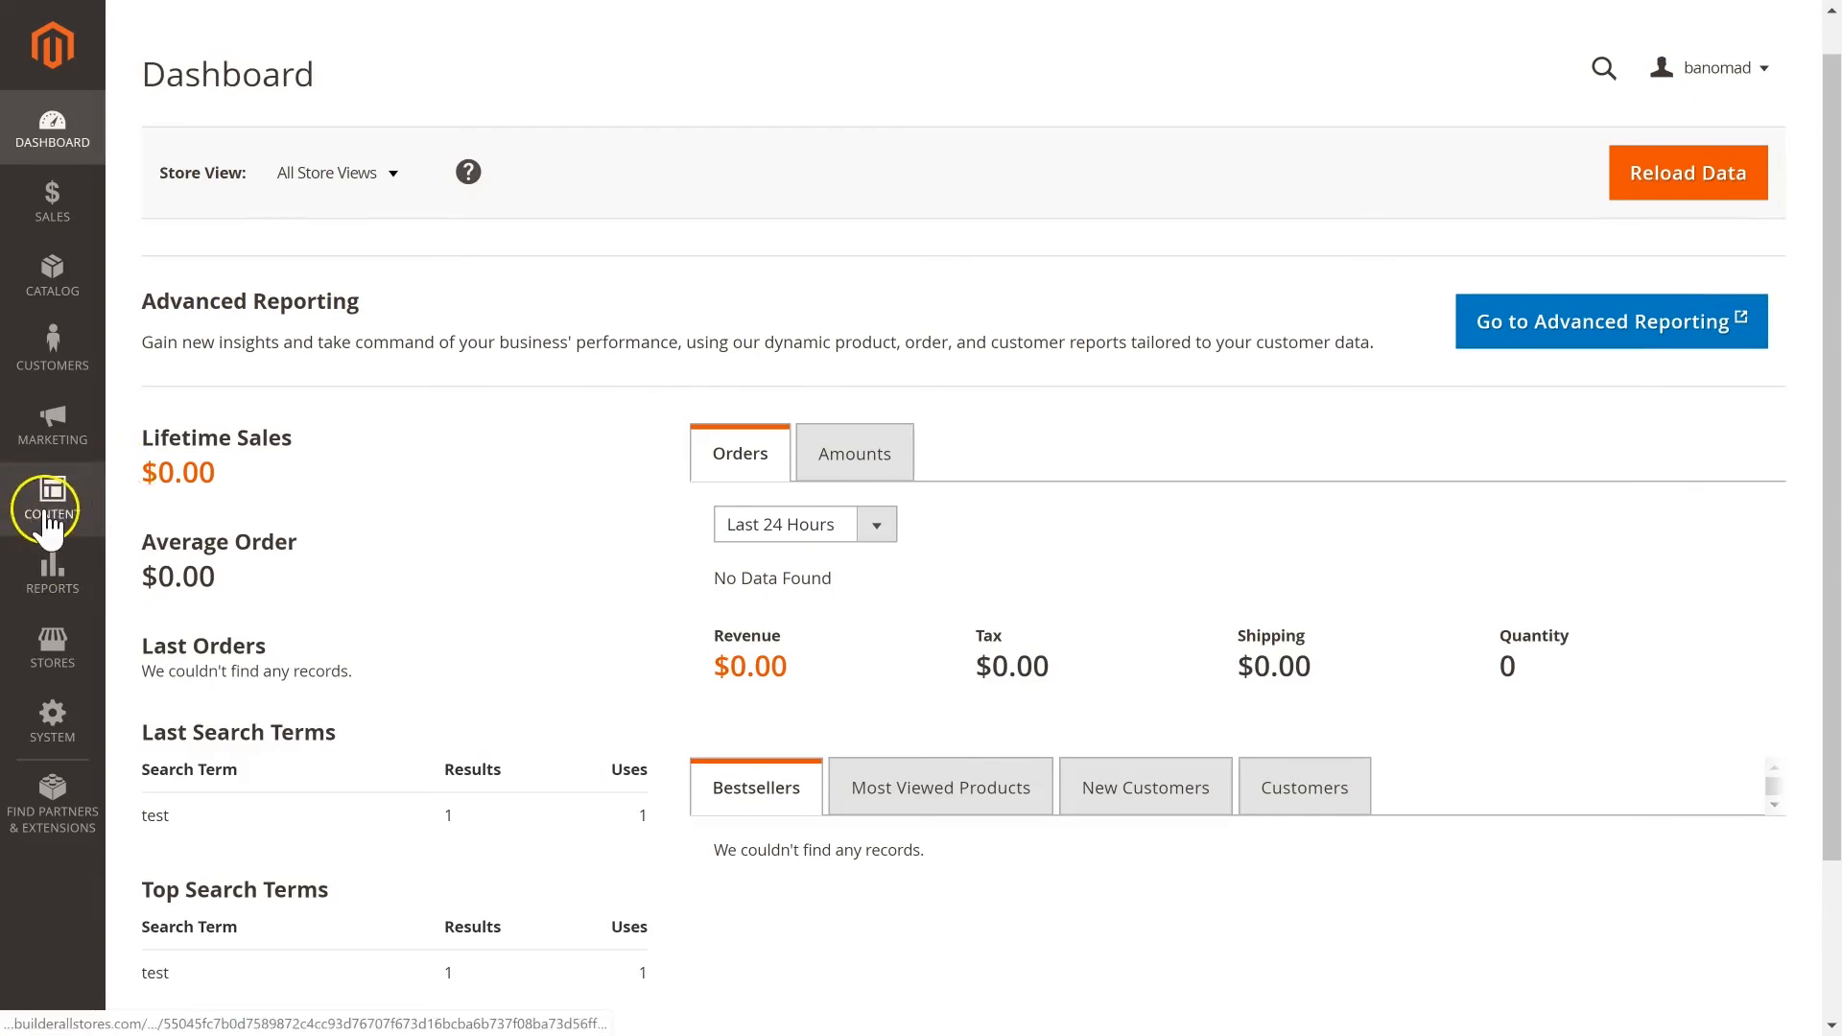
left_click(67, 443)
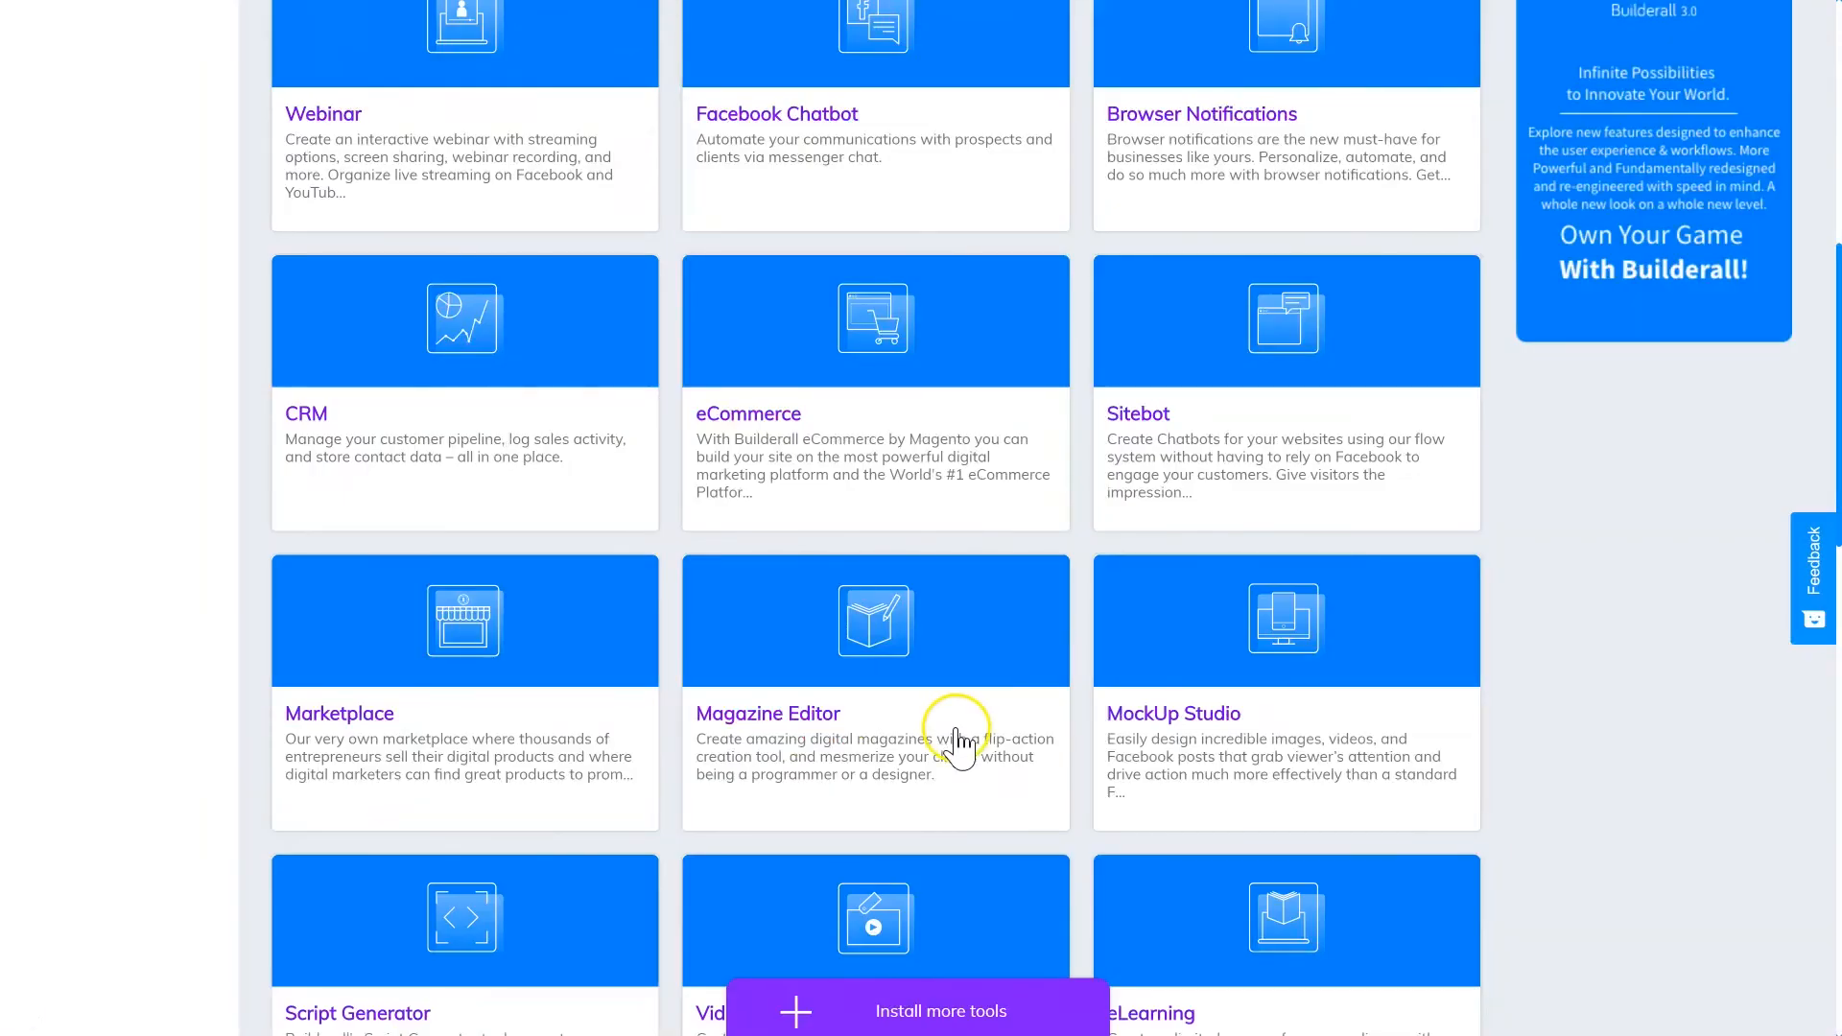
Step: Enter the Sitebot tool from the Builderall back office and add a new flow named Flow1
left_click(1277, 396)
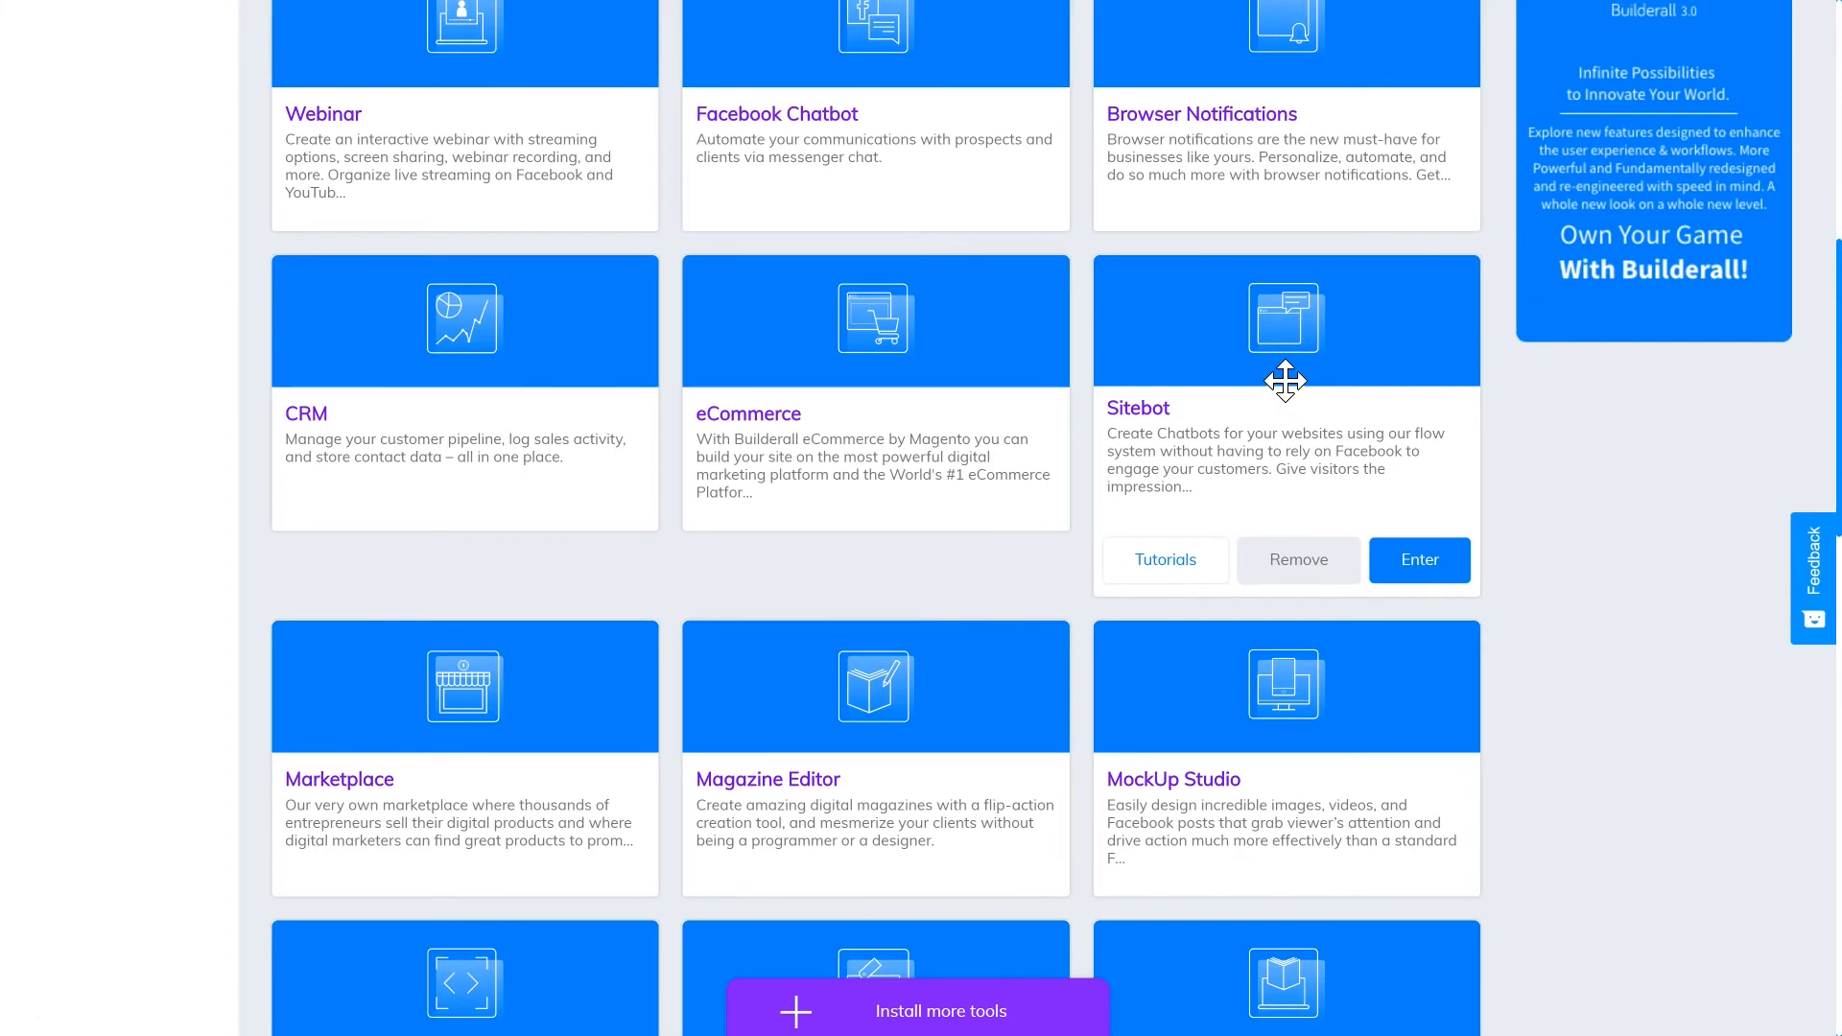
left_click(1427, 561)
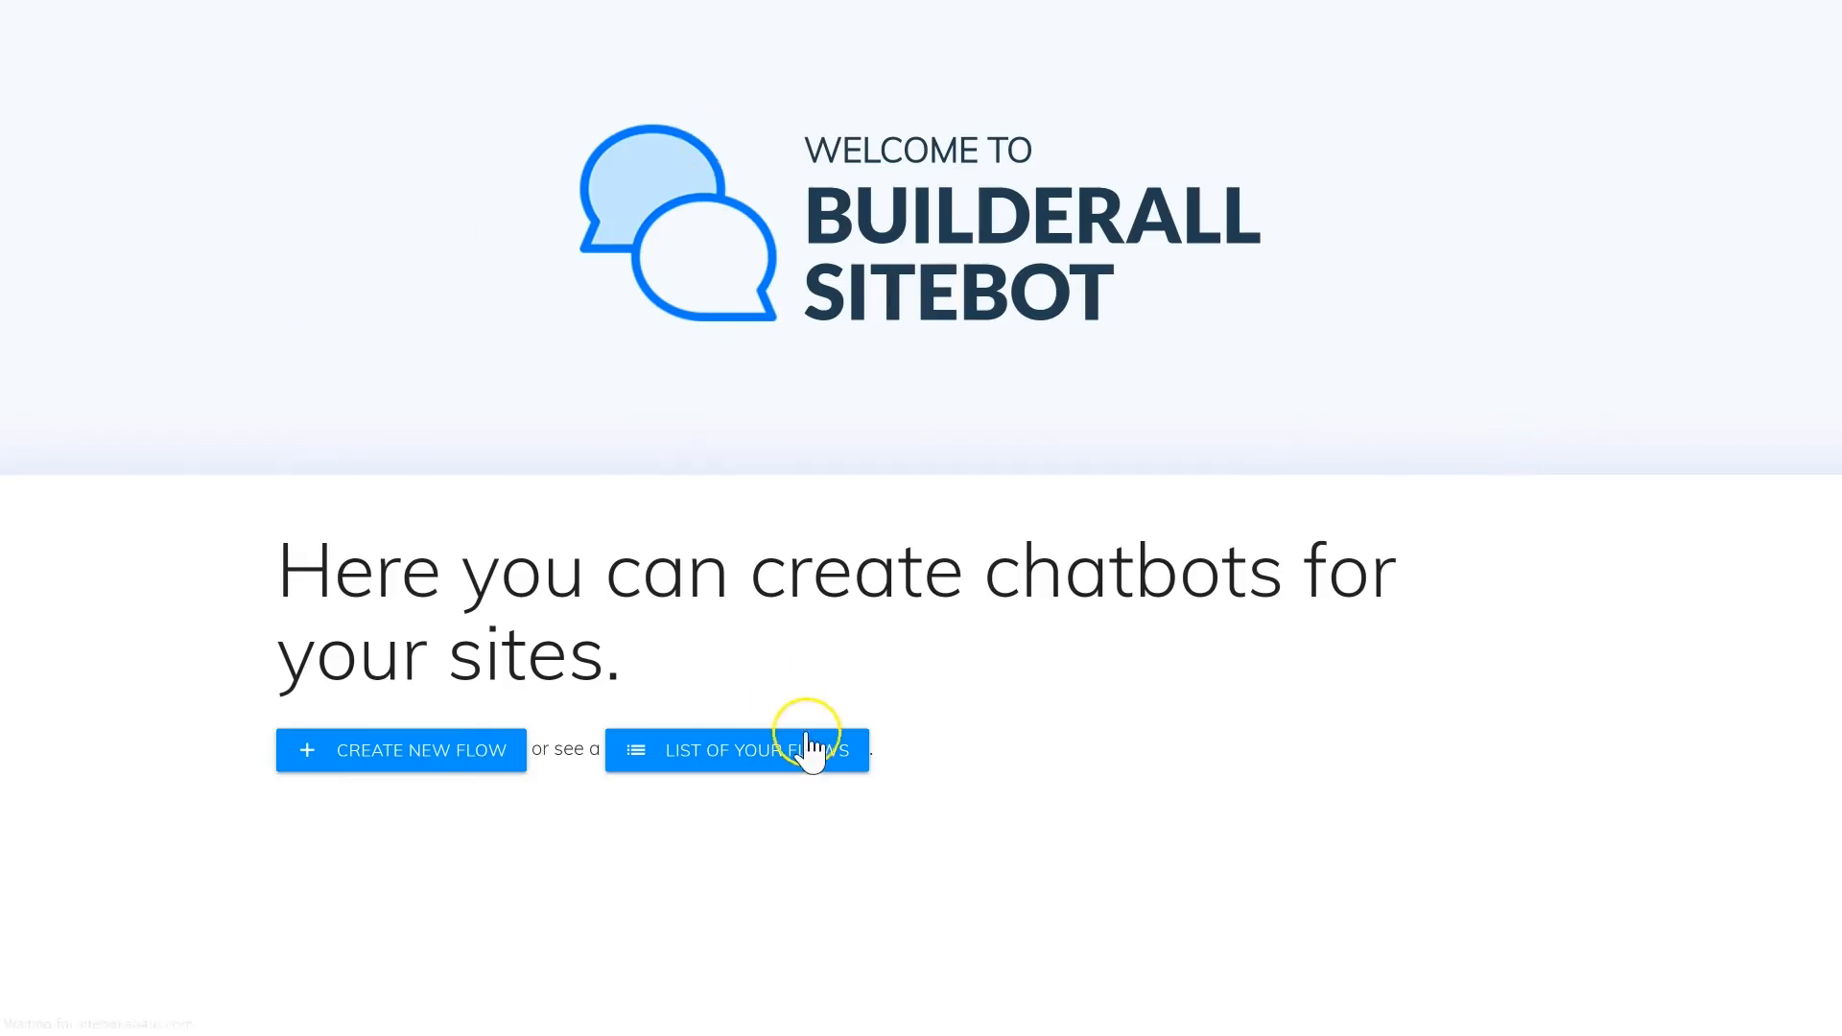
left_click(477, 760)
left_click(477, 763)
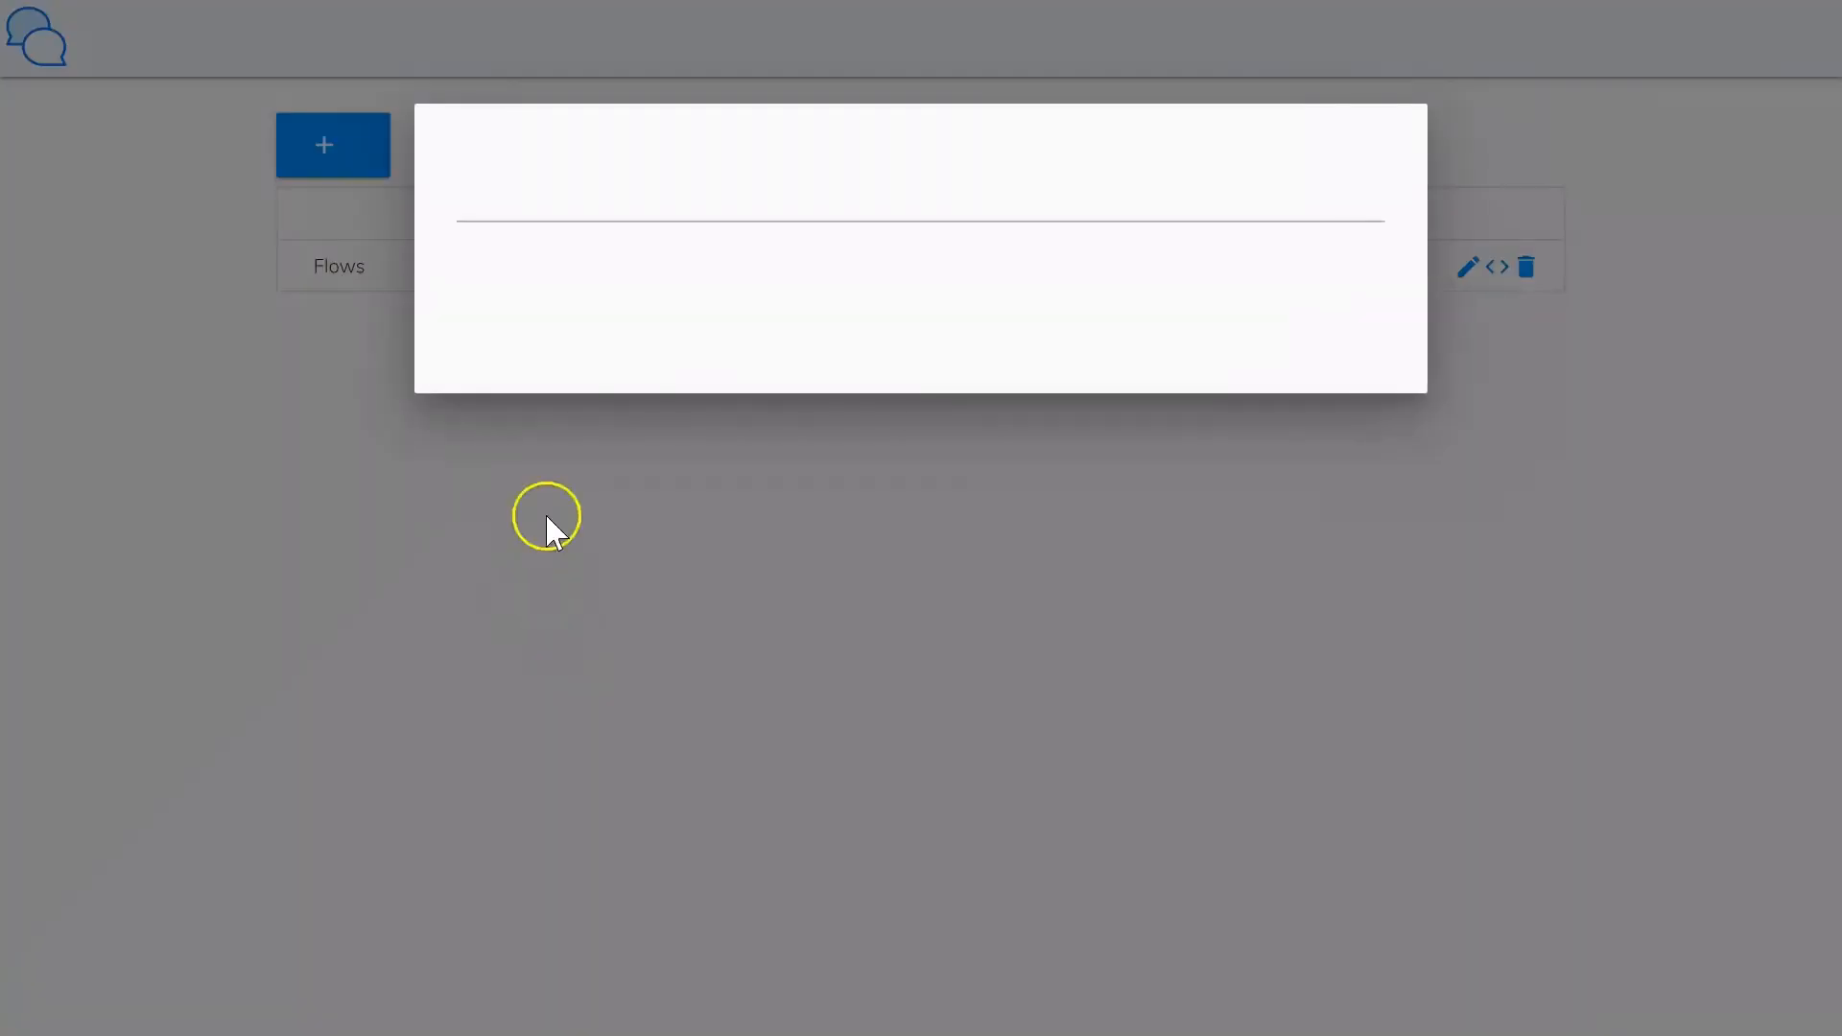
left_click(689, 261)
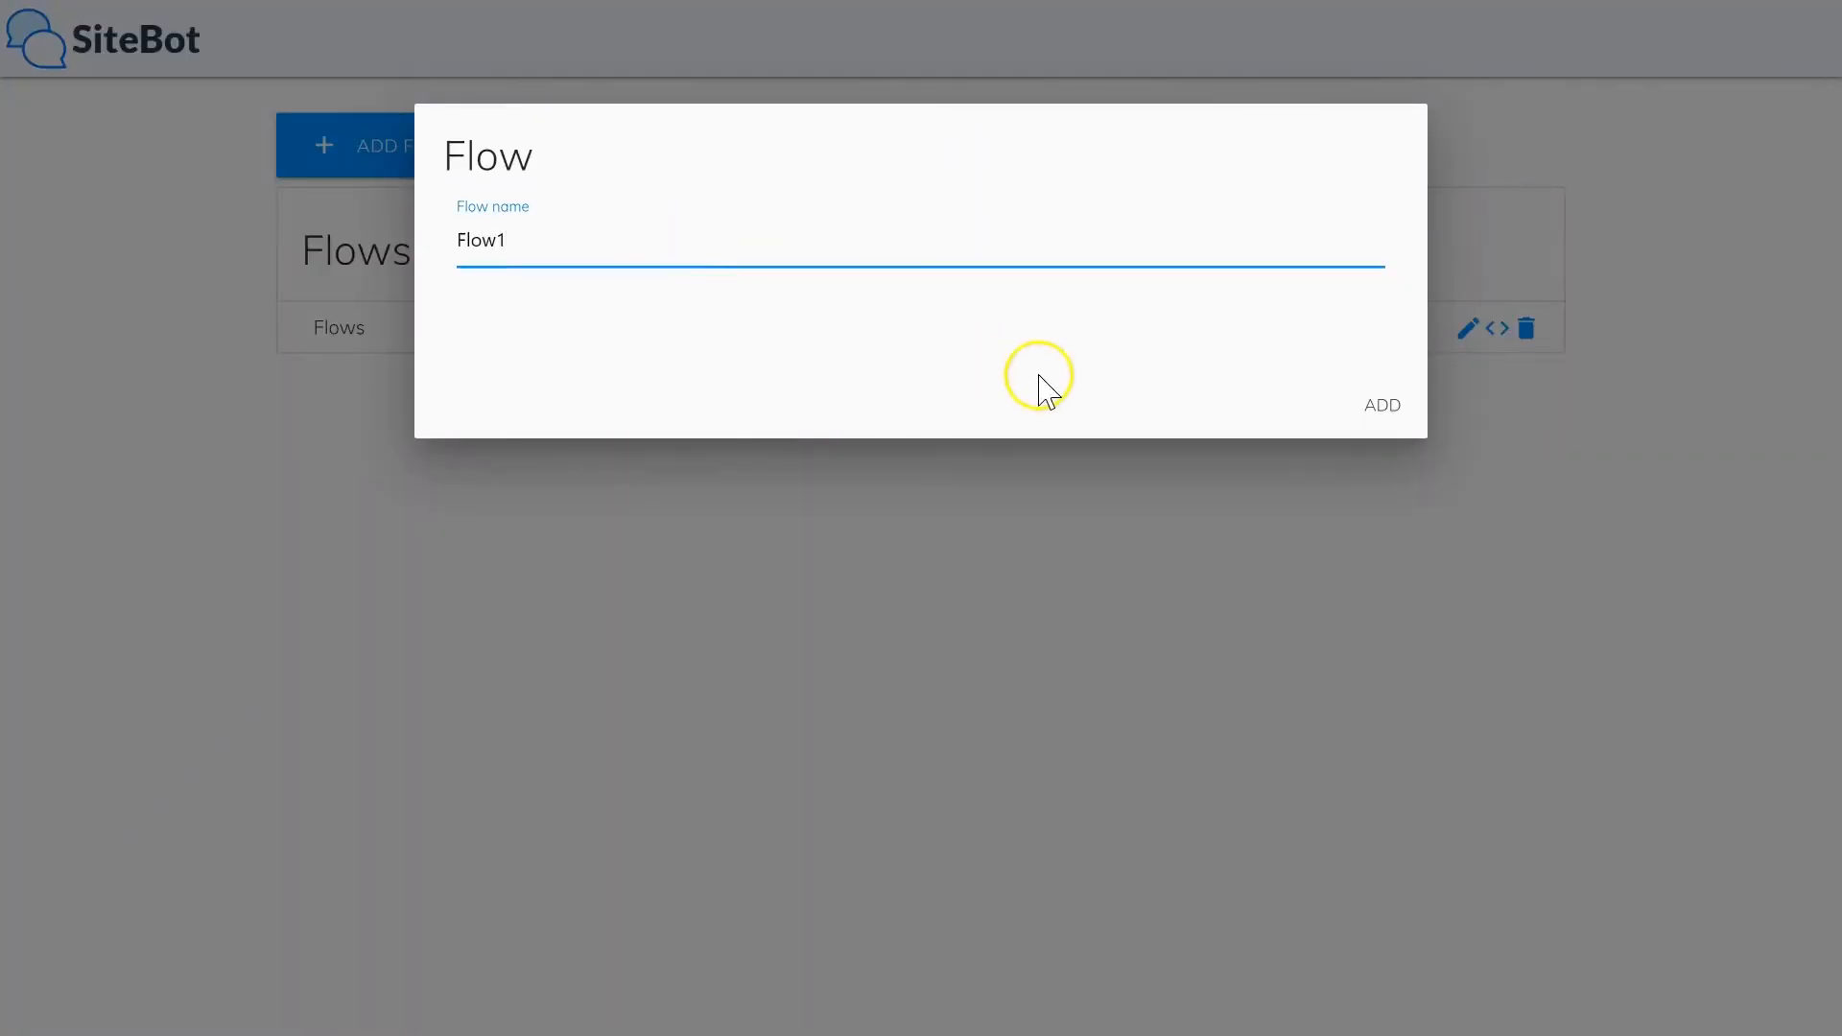
left_click(1384, 407)
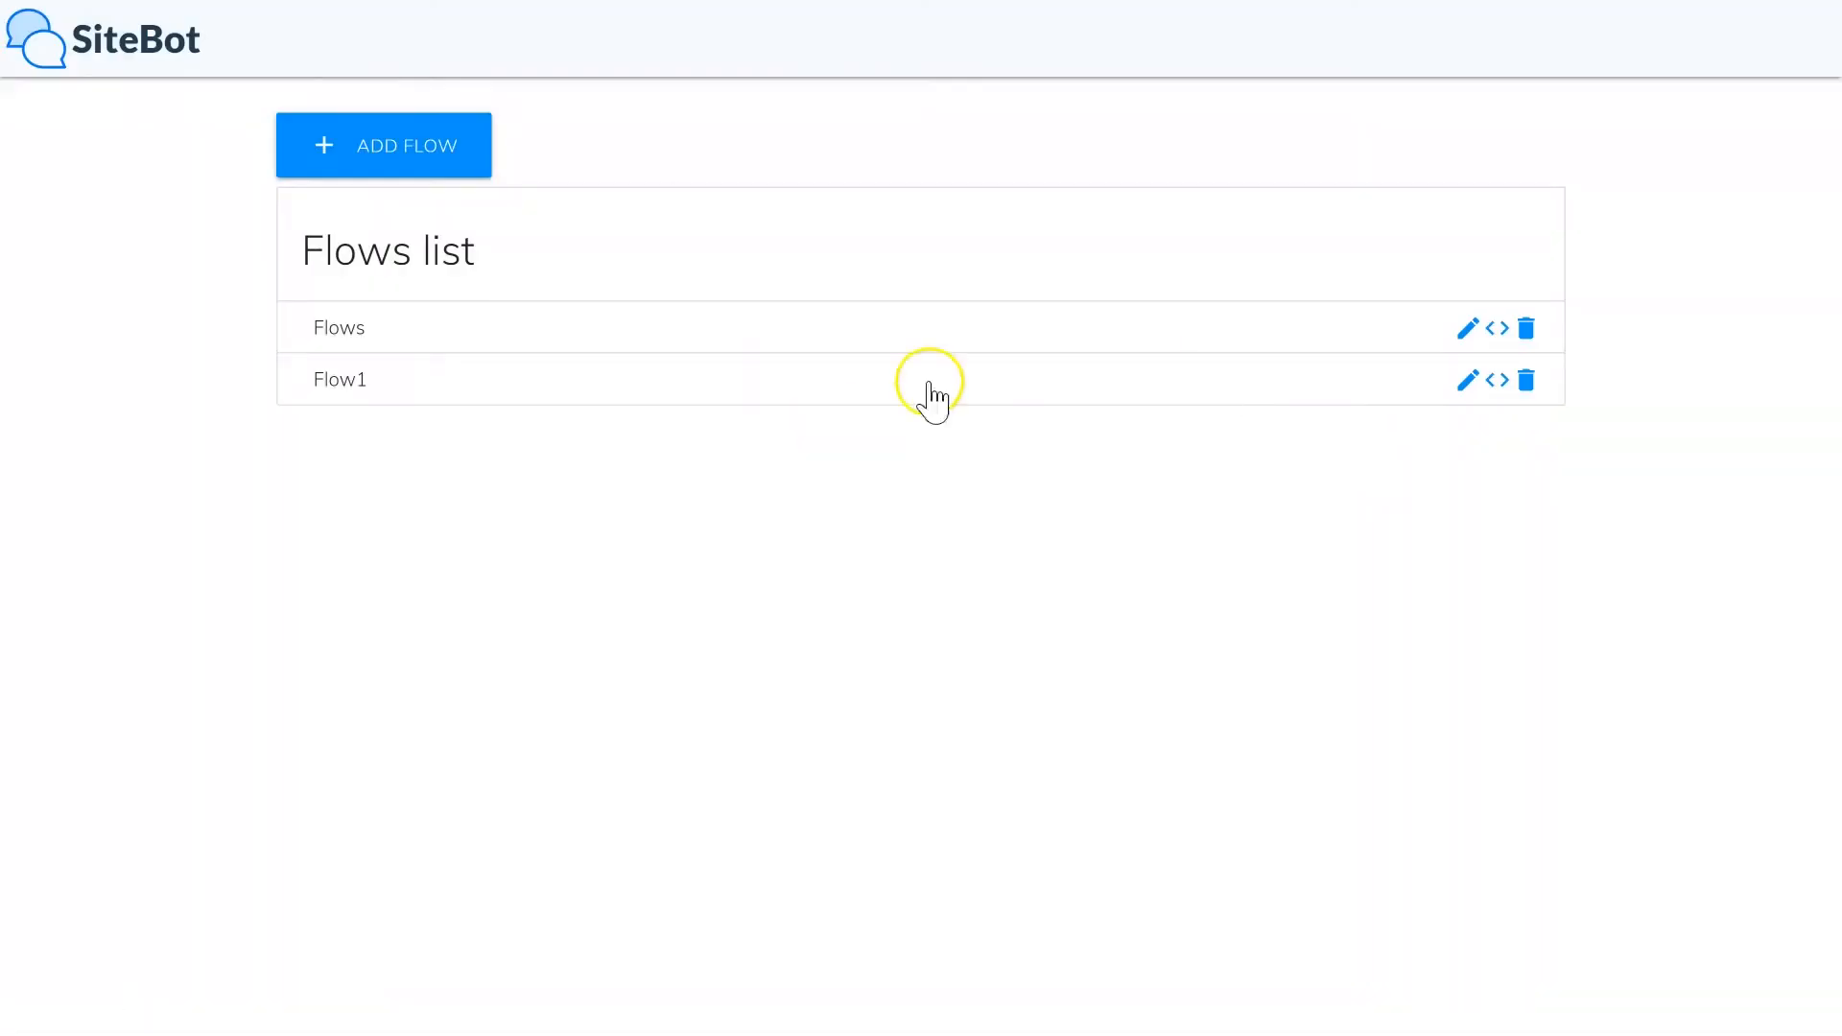
Step: Open Flow1's name for editing, save it, and open the flow in the flow editor
left_click(1470, 381)
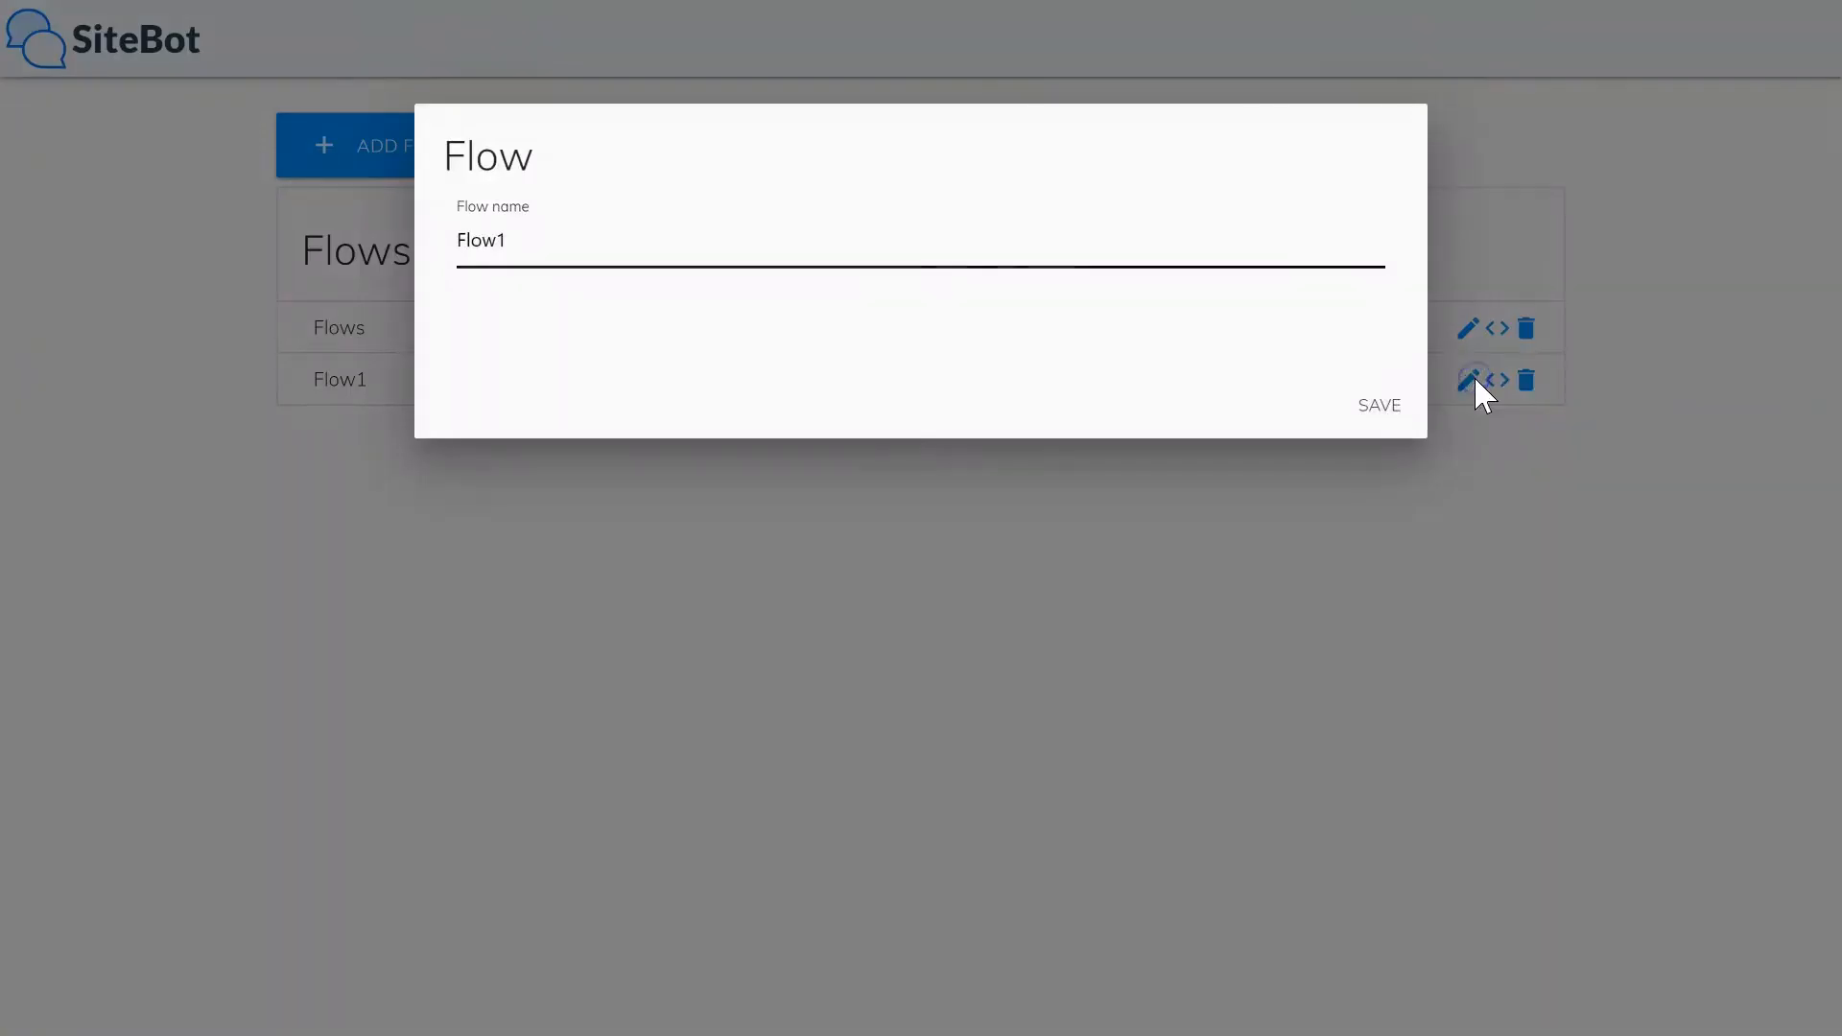
left_click(1400, 401)
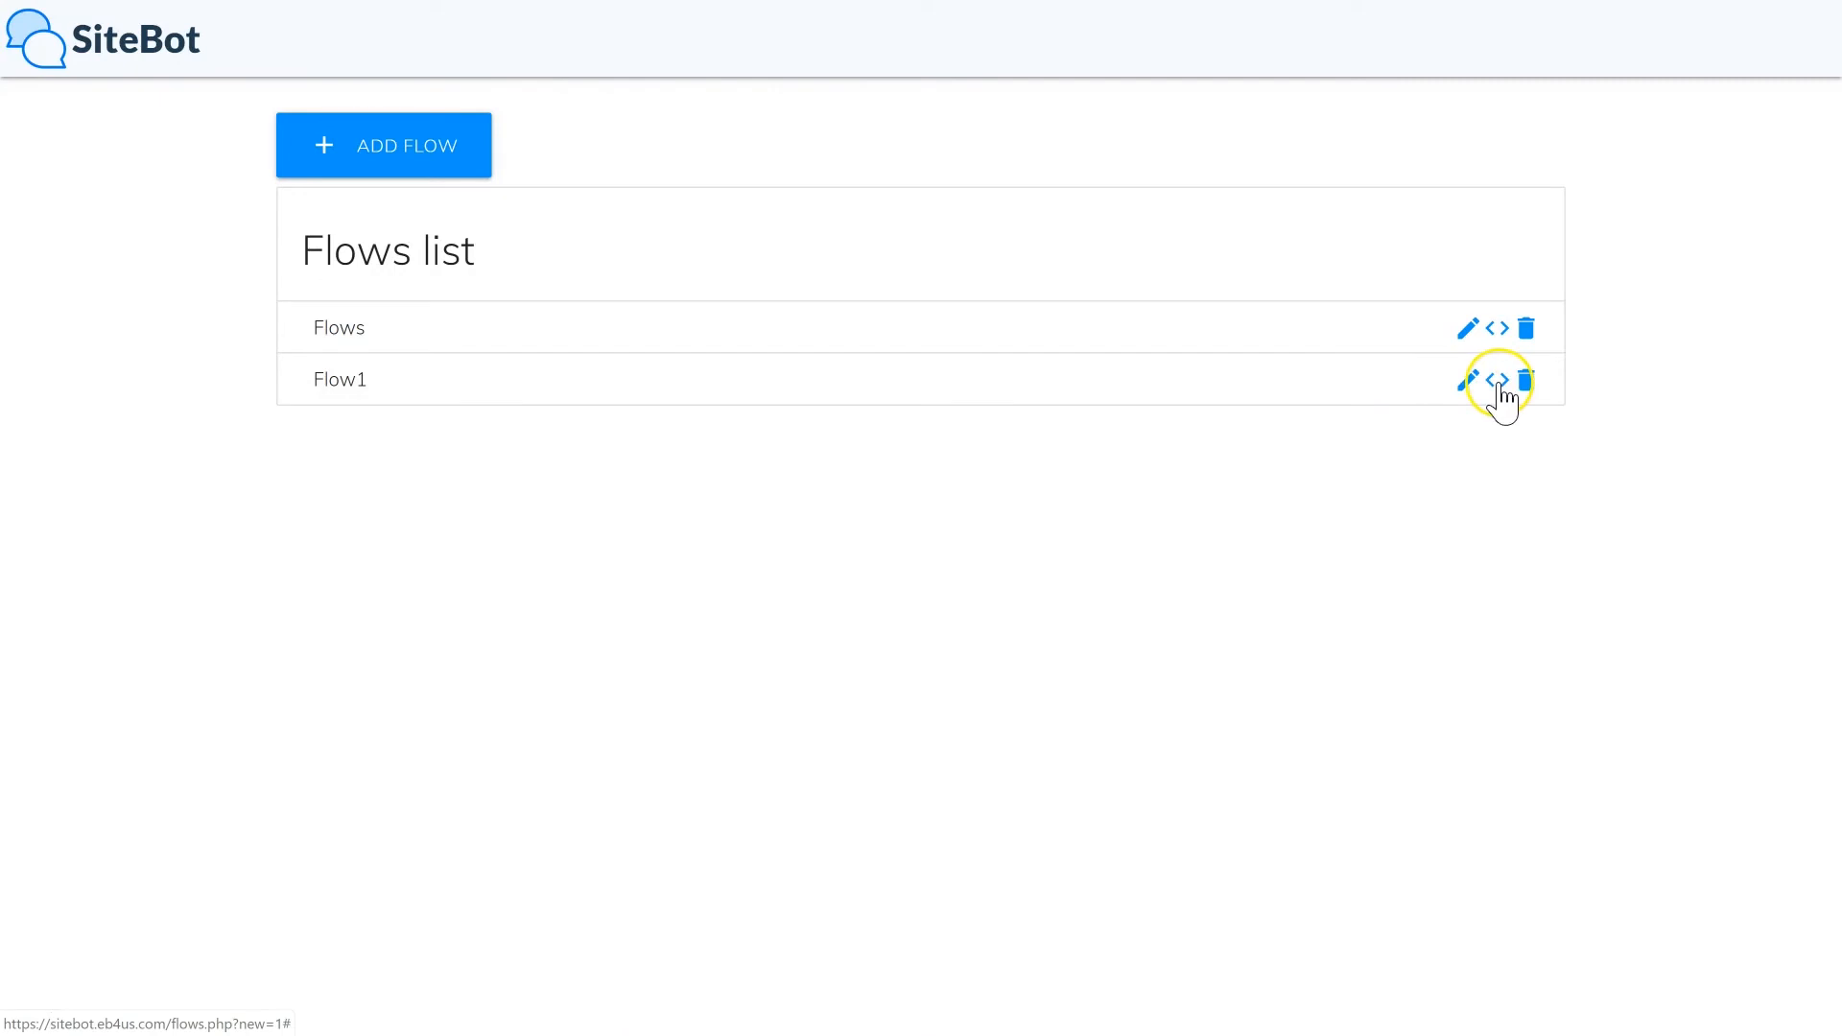
left_click(335, 383)
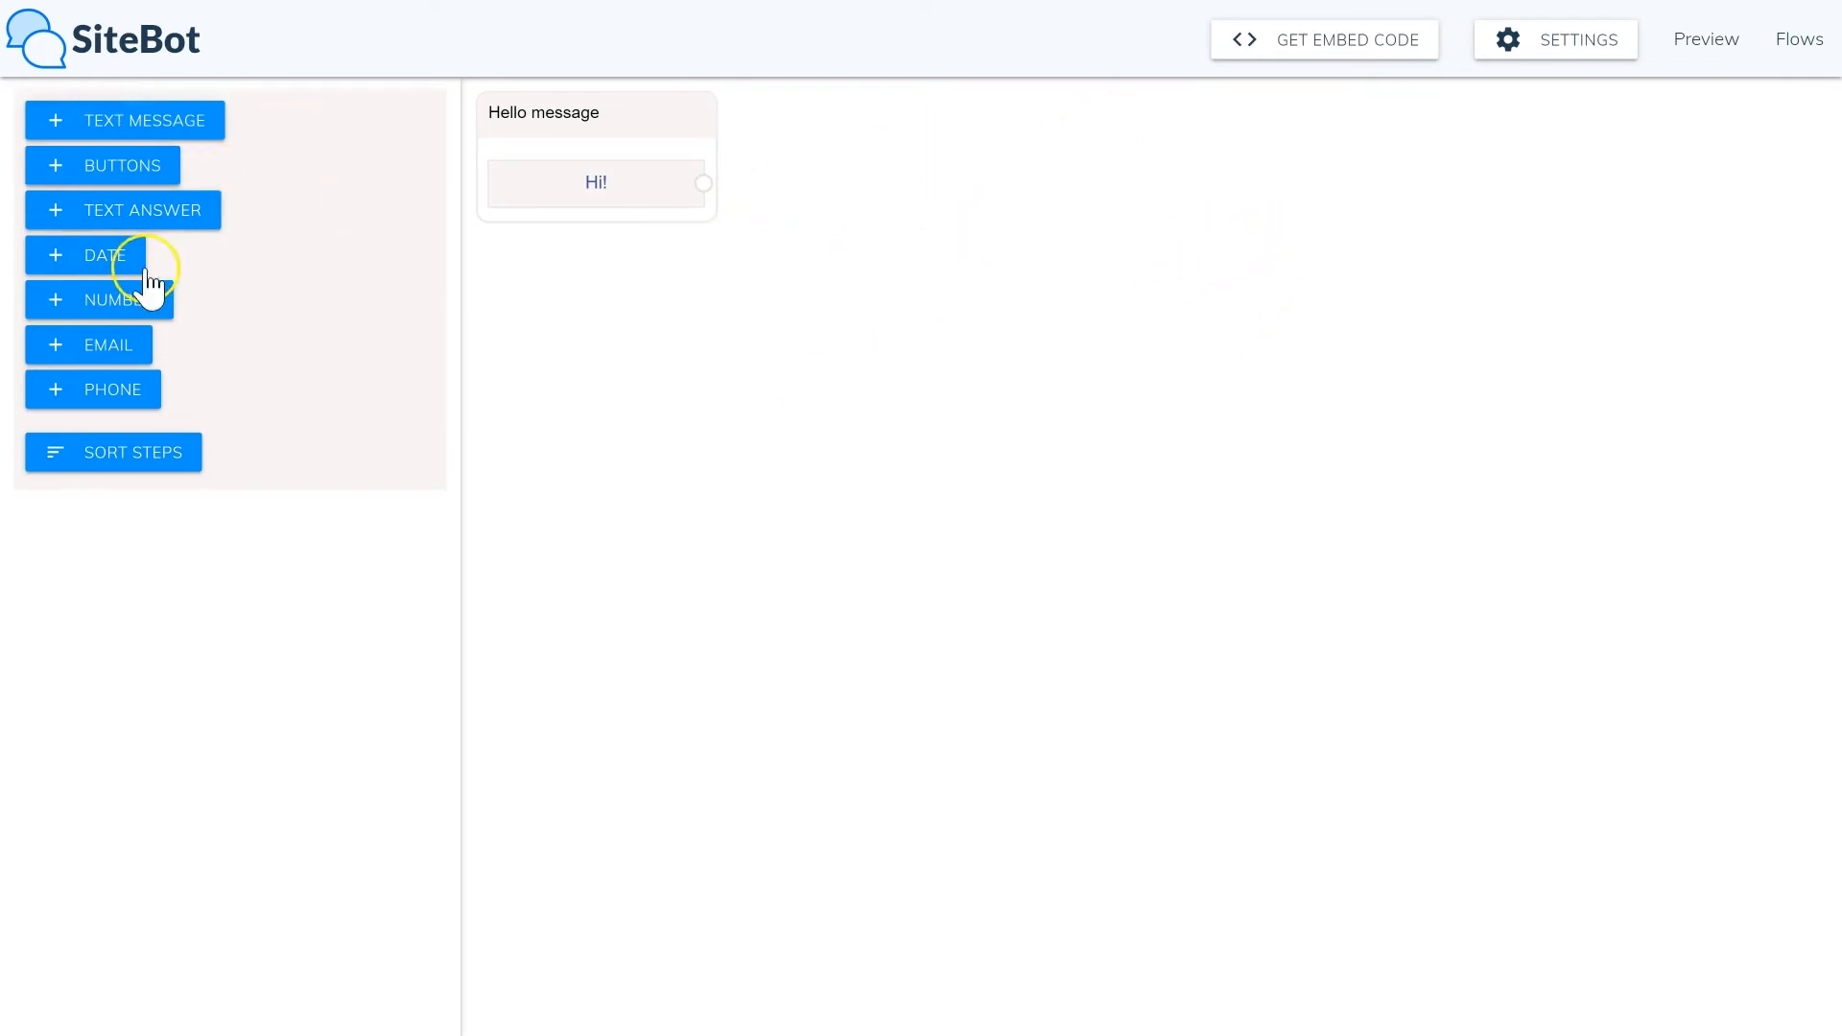
Step: Add a text answer question to the flow and connect the Hello message's Hi! output to it
left_click_drag(175, 206, 1015, 329)
left_click(213, 204)
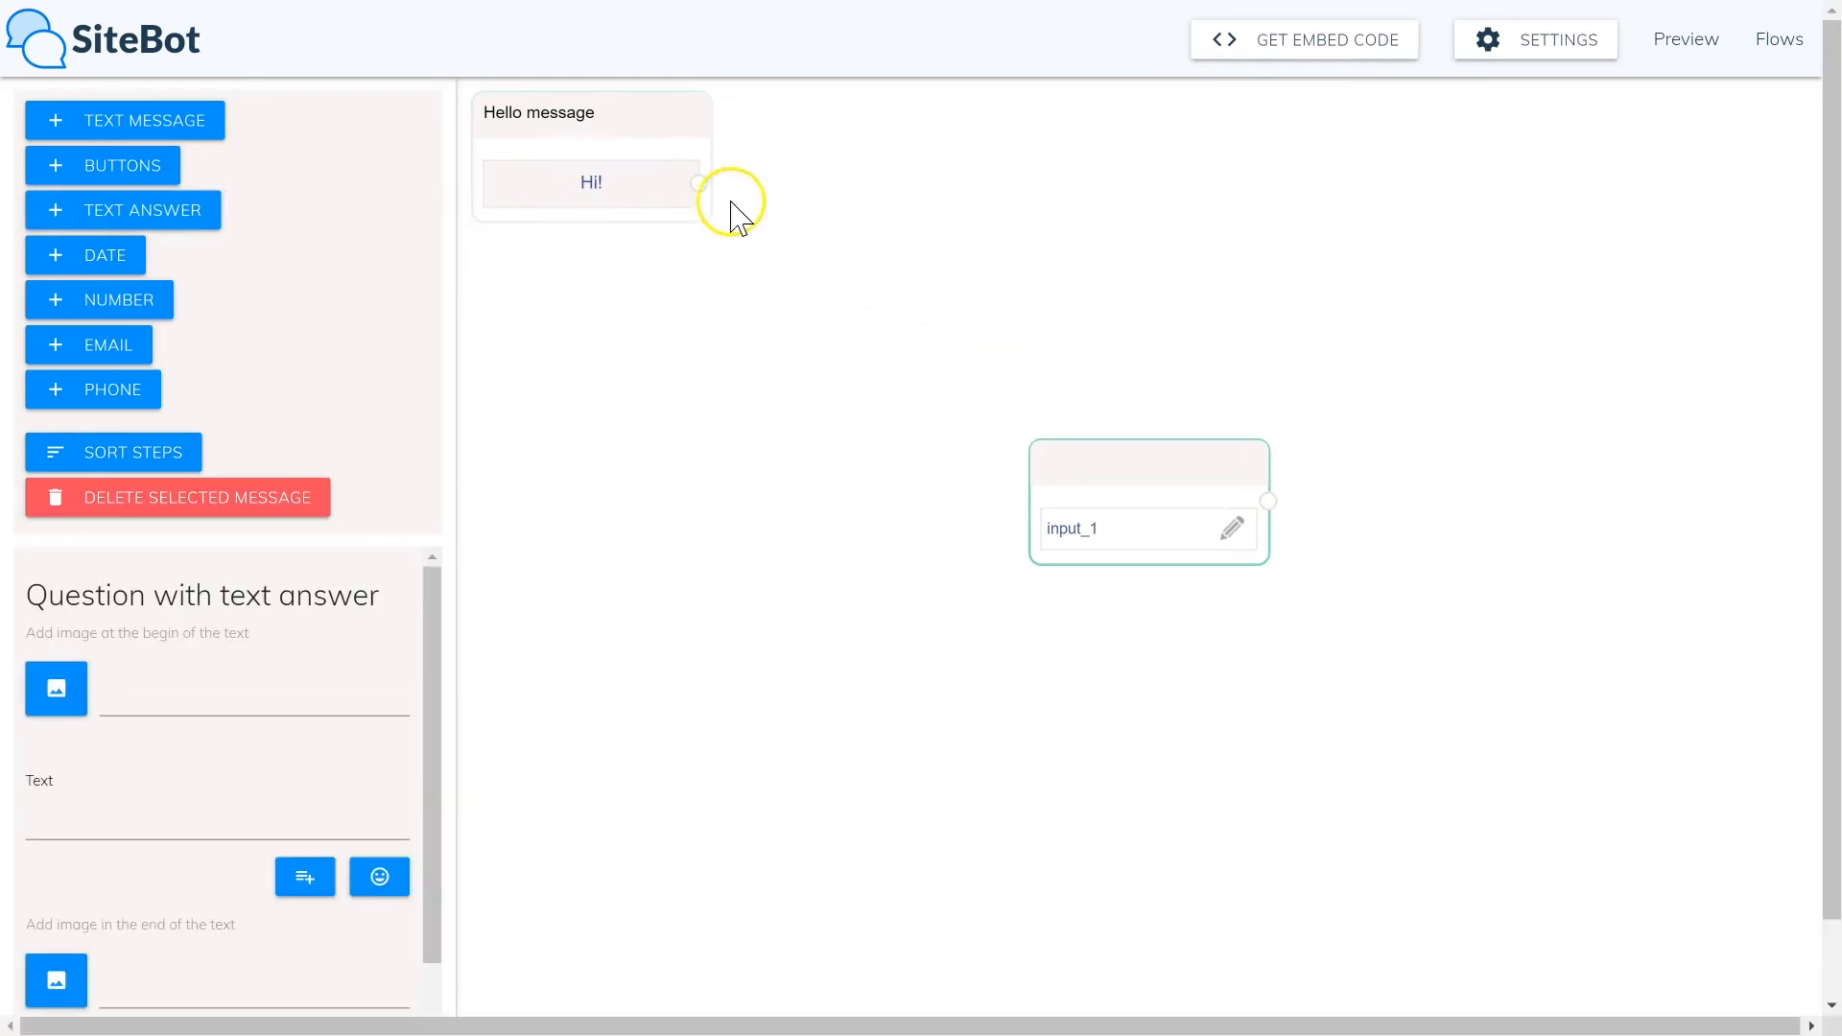
left_click_drag(706, 188, 1050, 509)
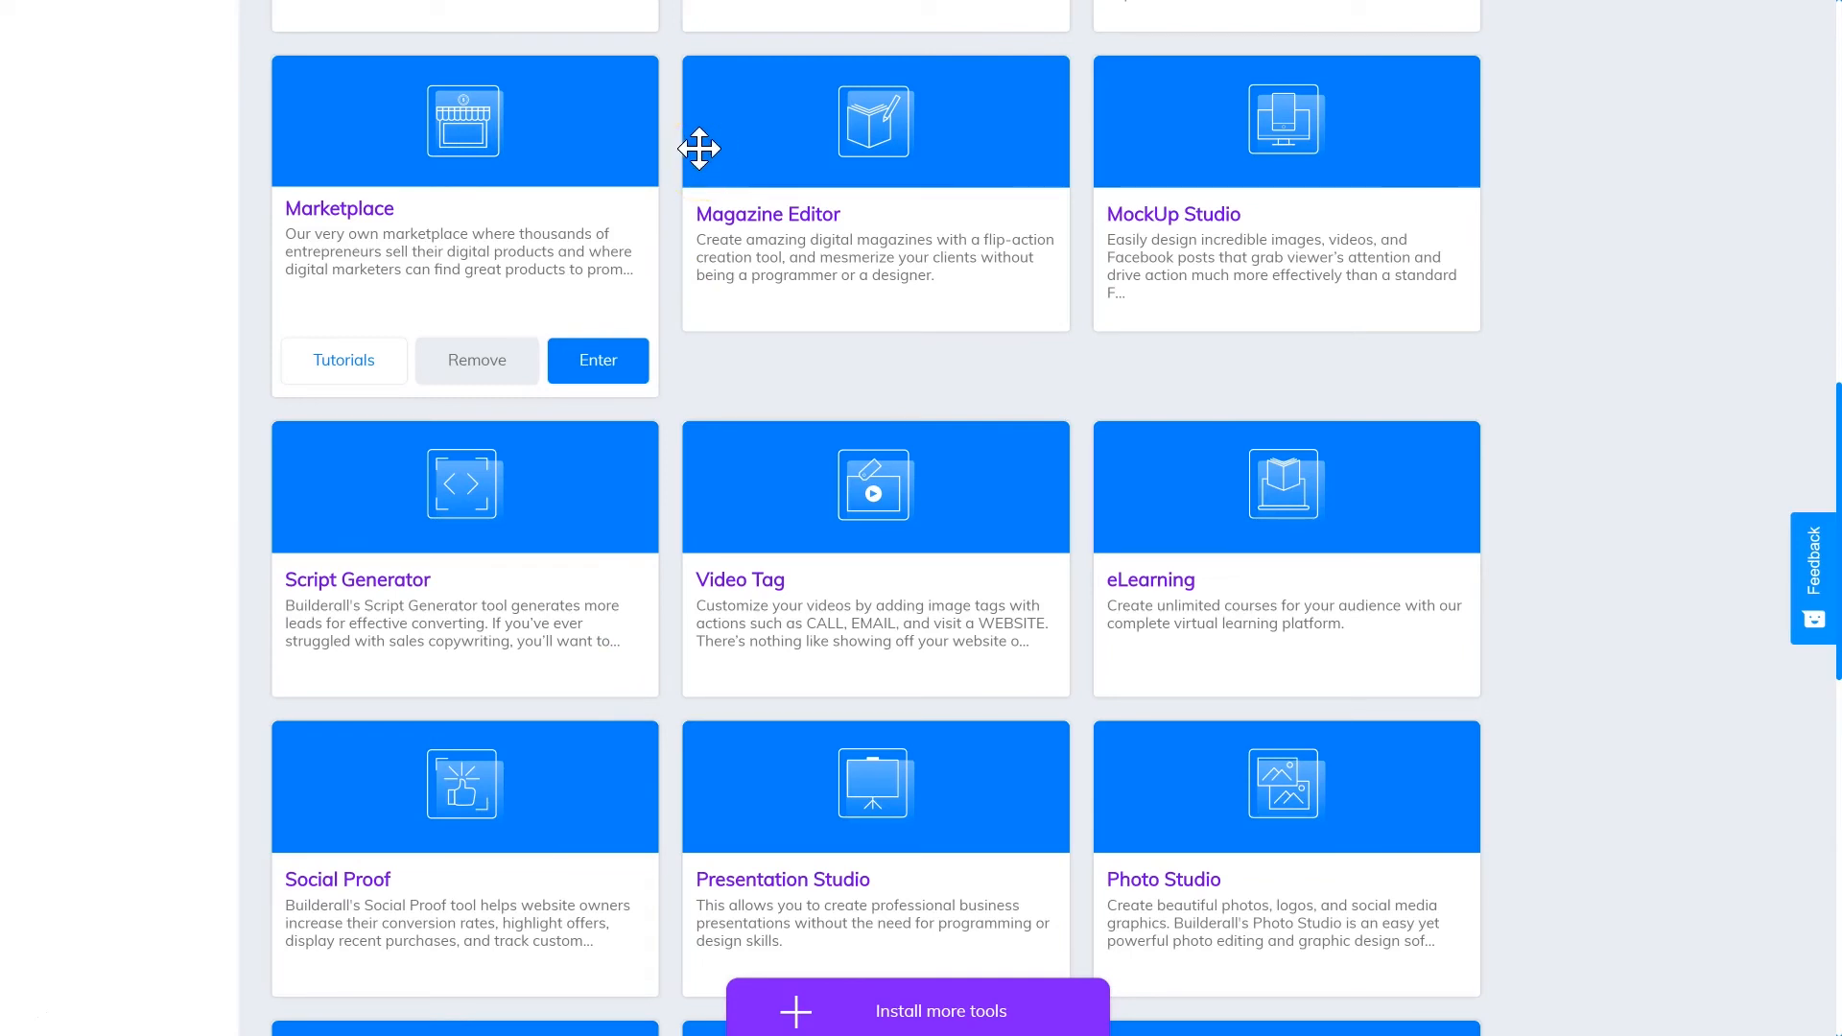
Step: Enter the Marketplace tool and view the seller and affiliate snapshots on its dashboard
left_click(622, 370)
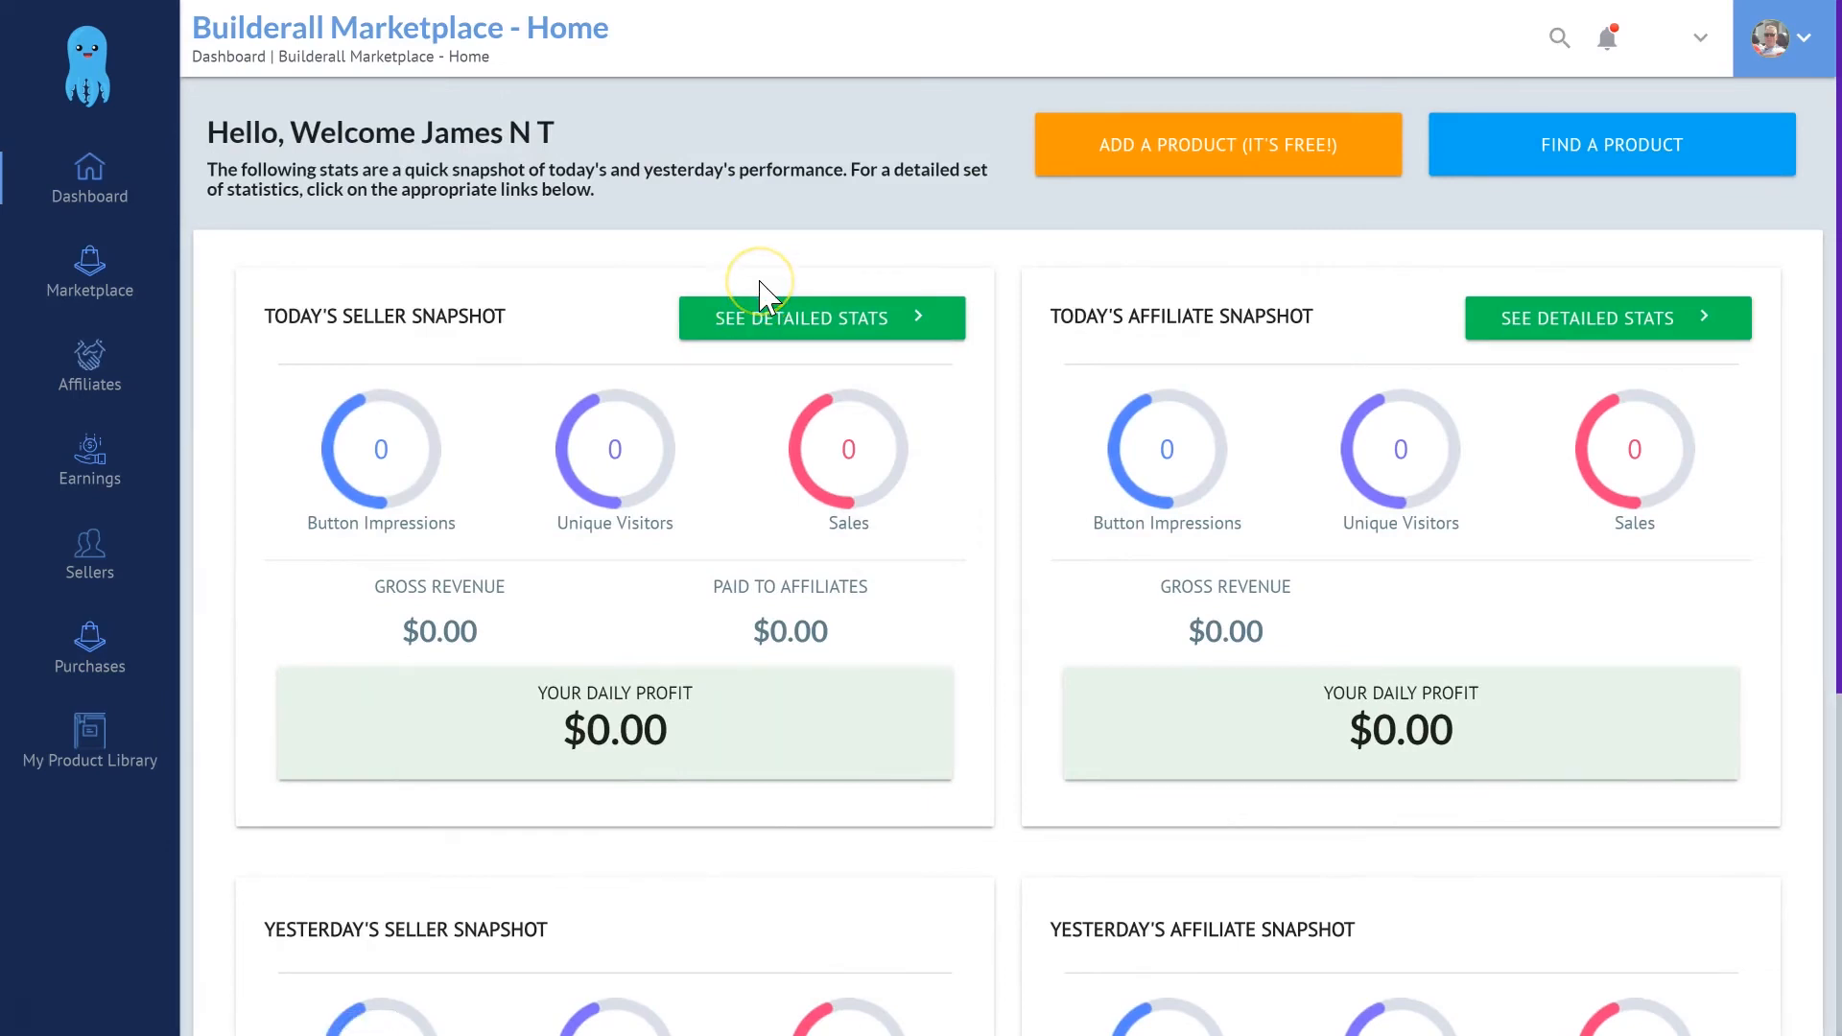
left_click(803, 229)
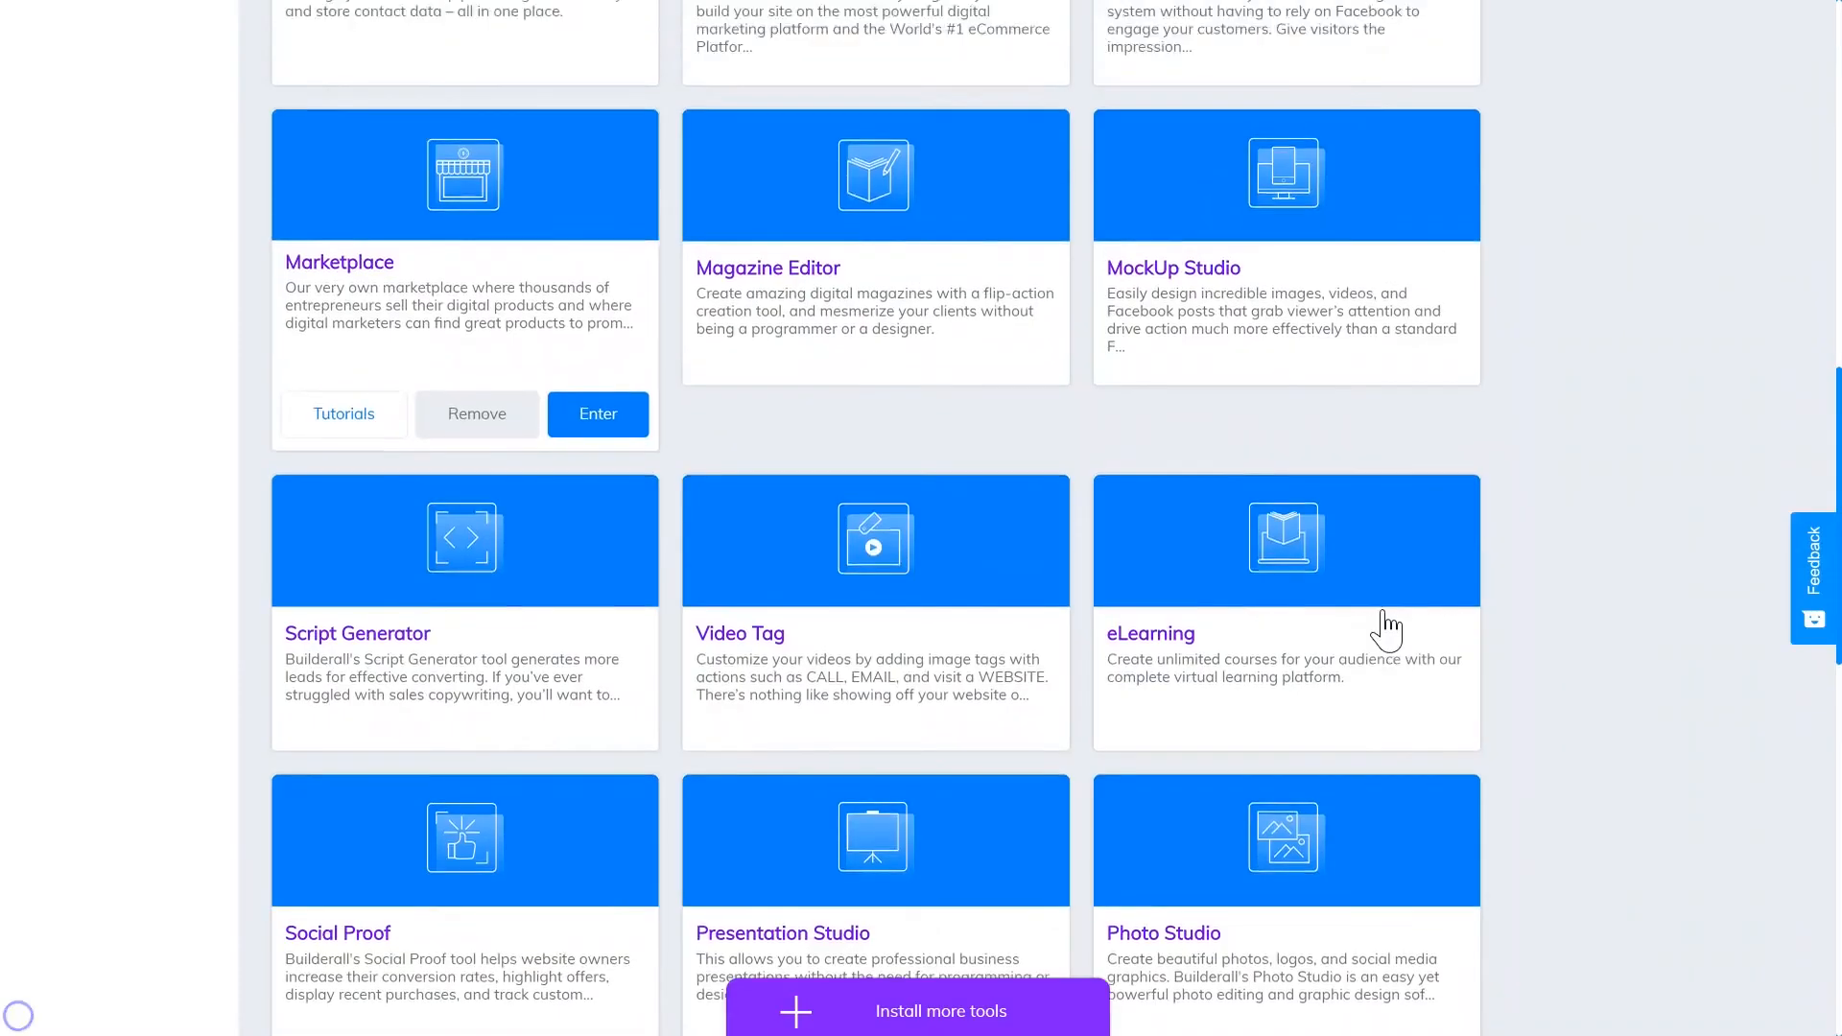
Step: Return to the Builderall tool list and enter the Magazine Editor
scroll(1036, 633, "up", 2)
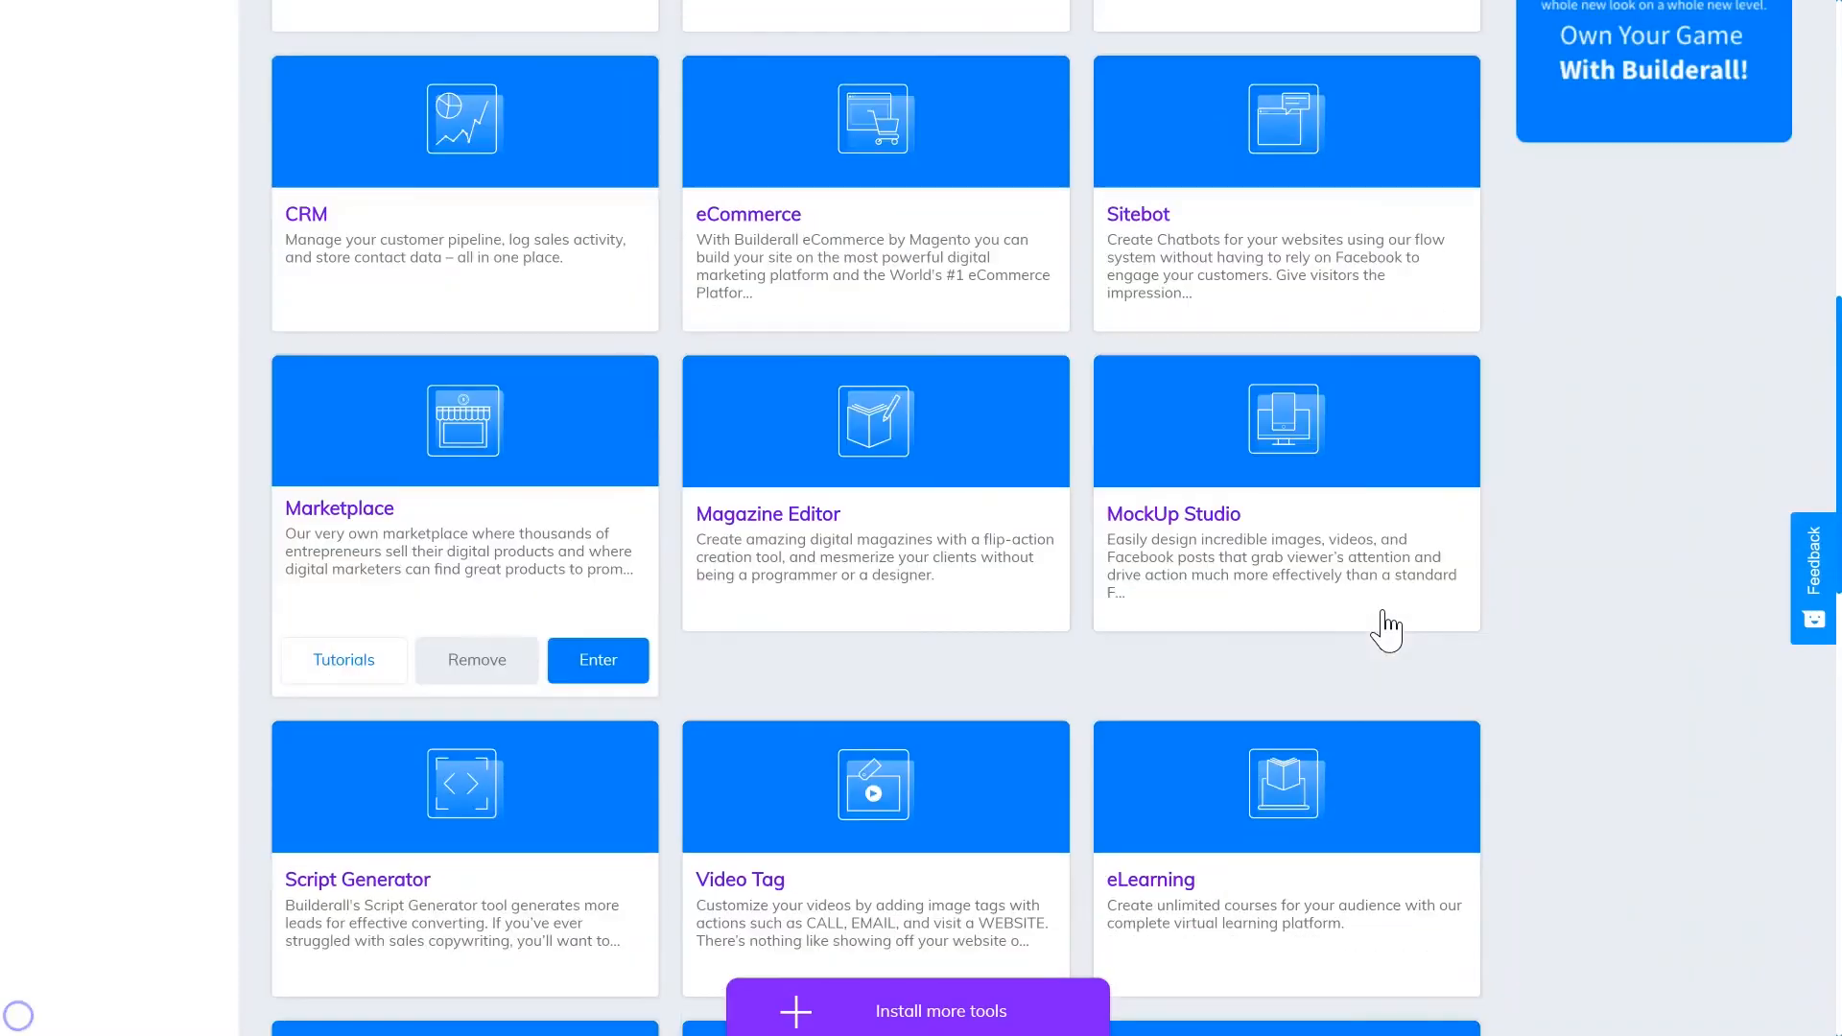
scroll(973, 499, "down", 1)
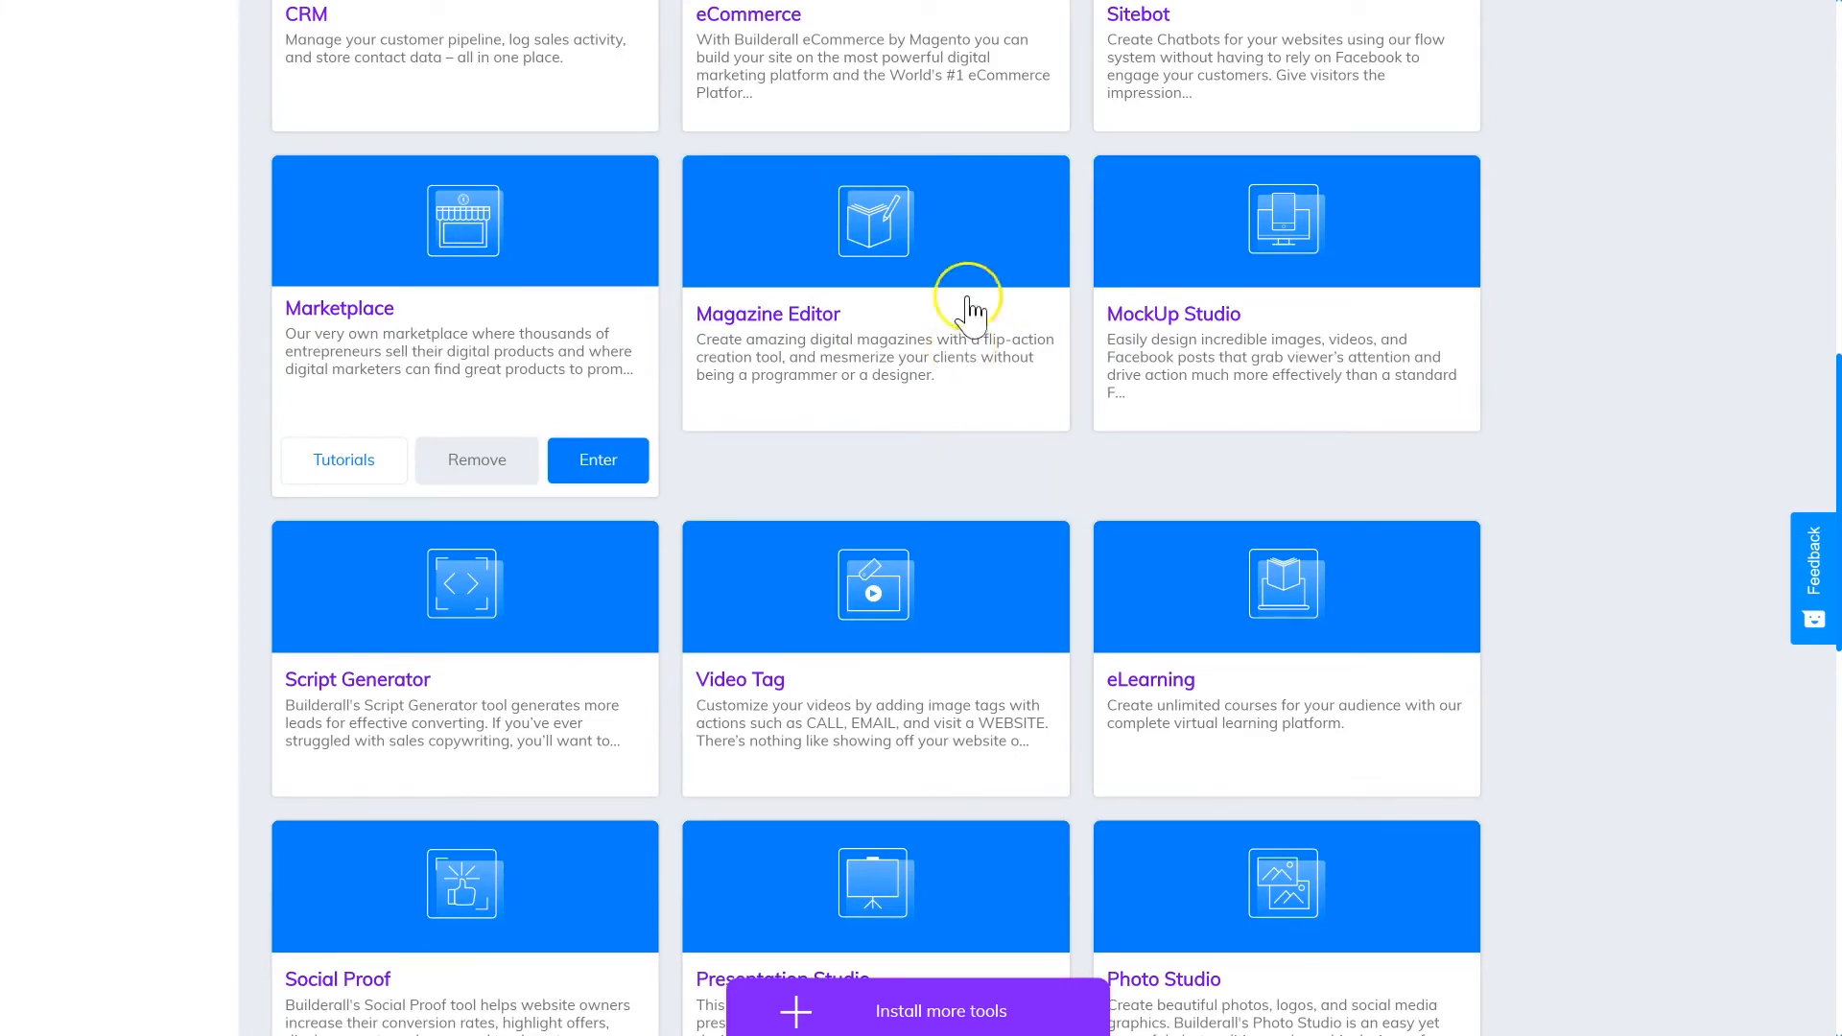
mouse_move(913, 312)
left_click(1001, 464)
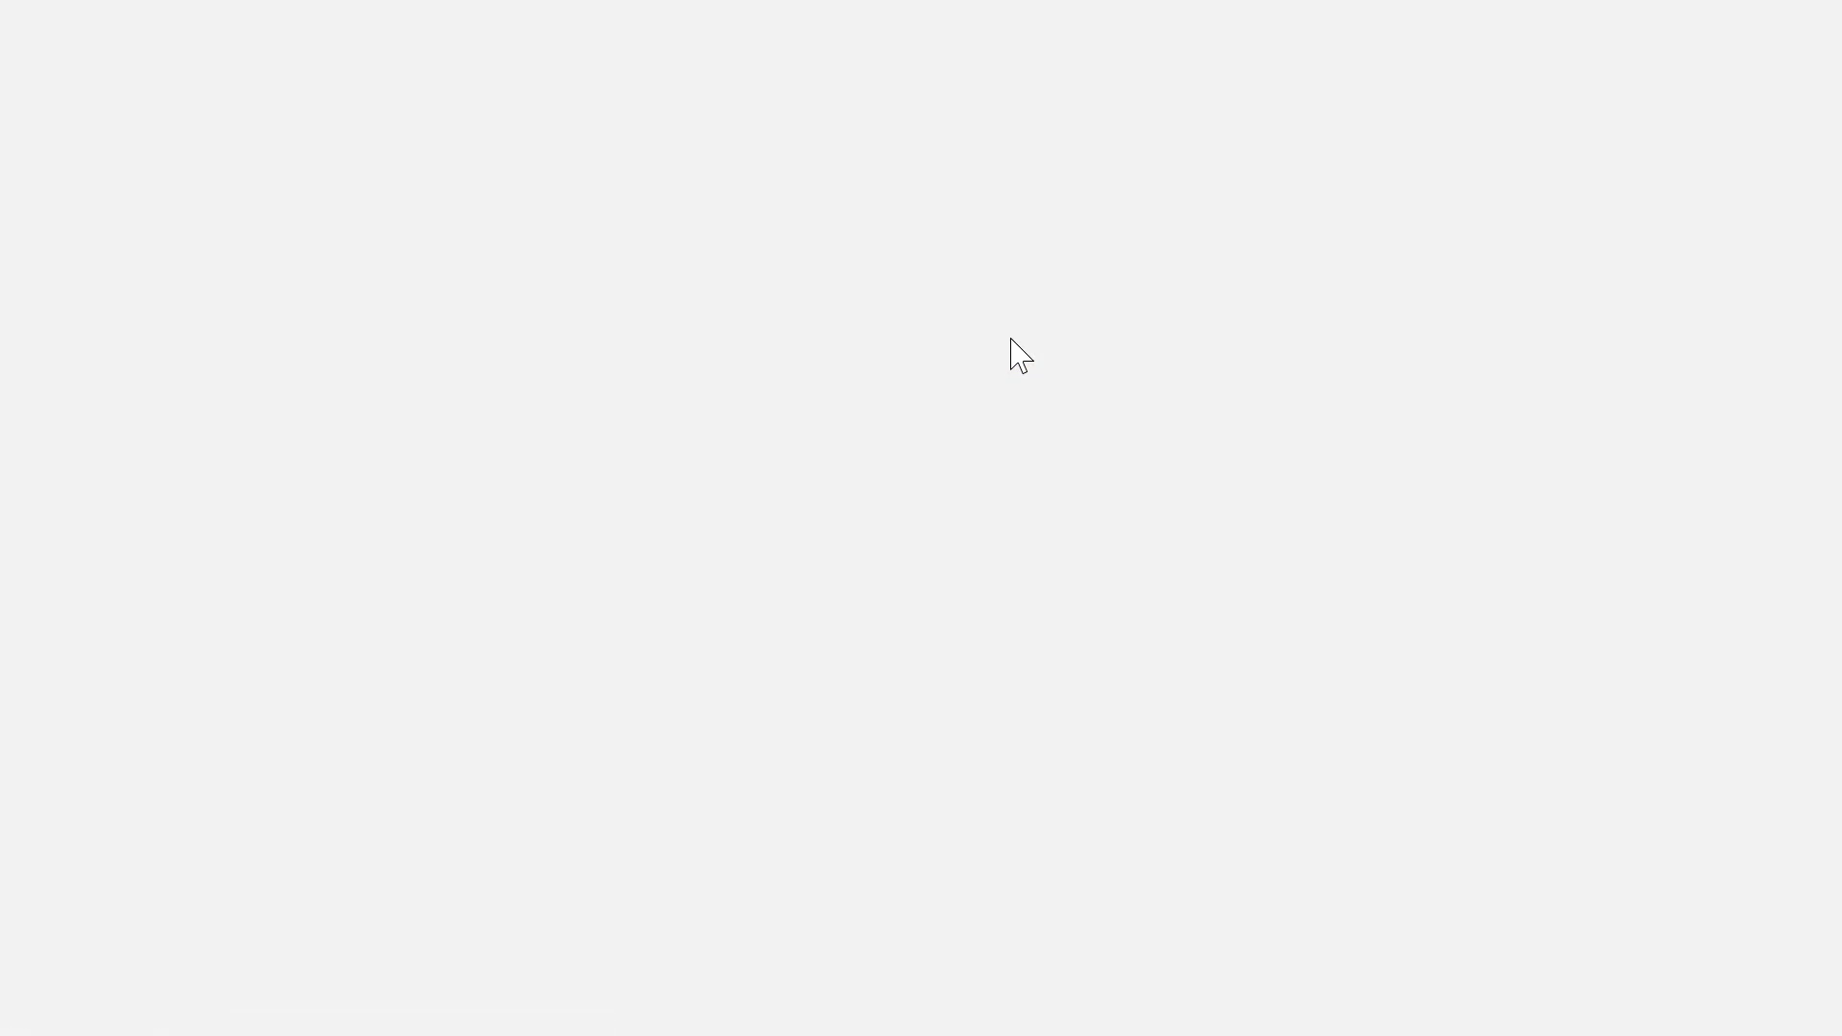
left_click(1012, 328)
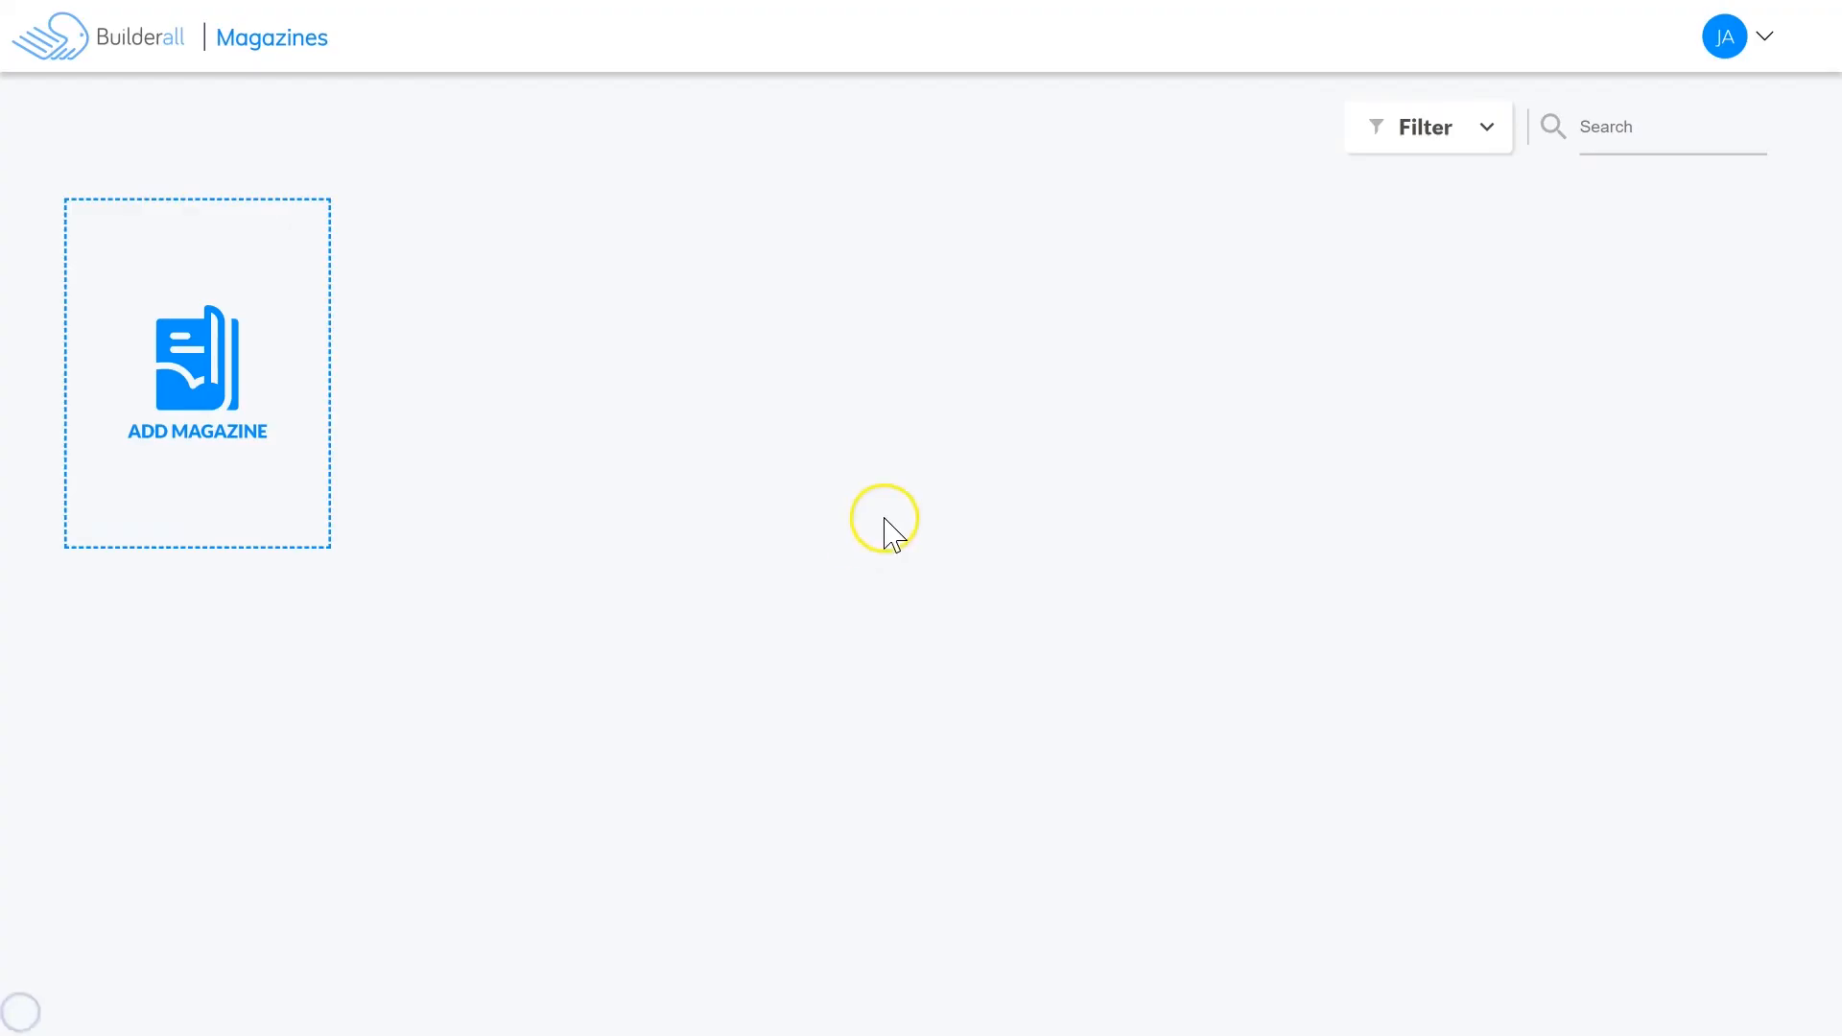
Step: Start a new magazine with The Nomad Mag as both title and description, and proceed to the template selection
left_click(182, 398)
left_click(771, 451)
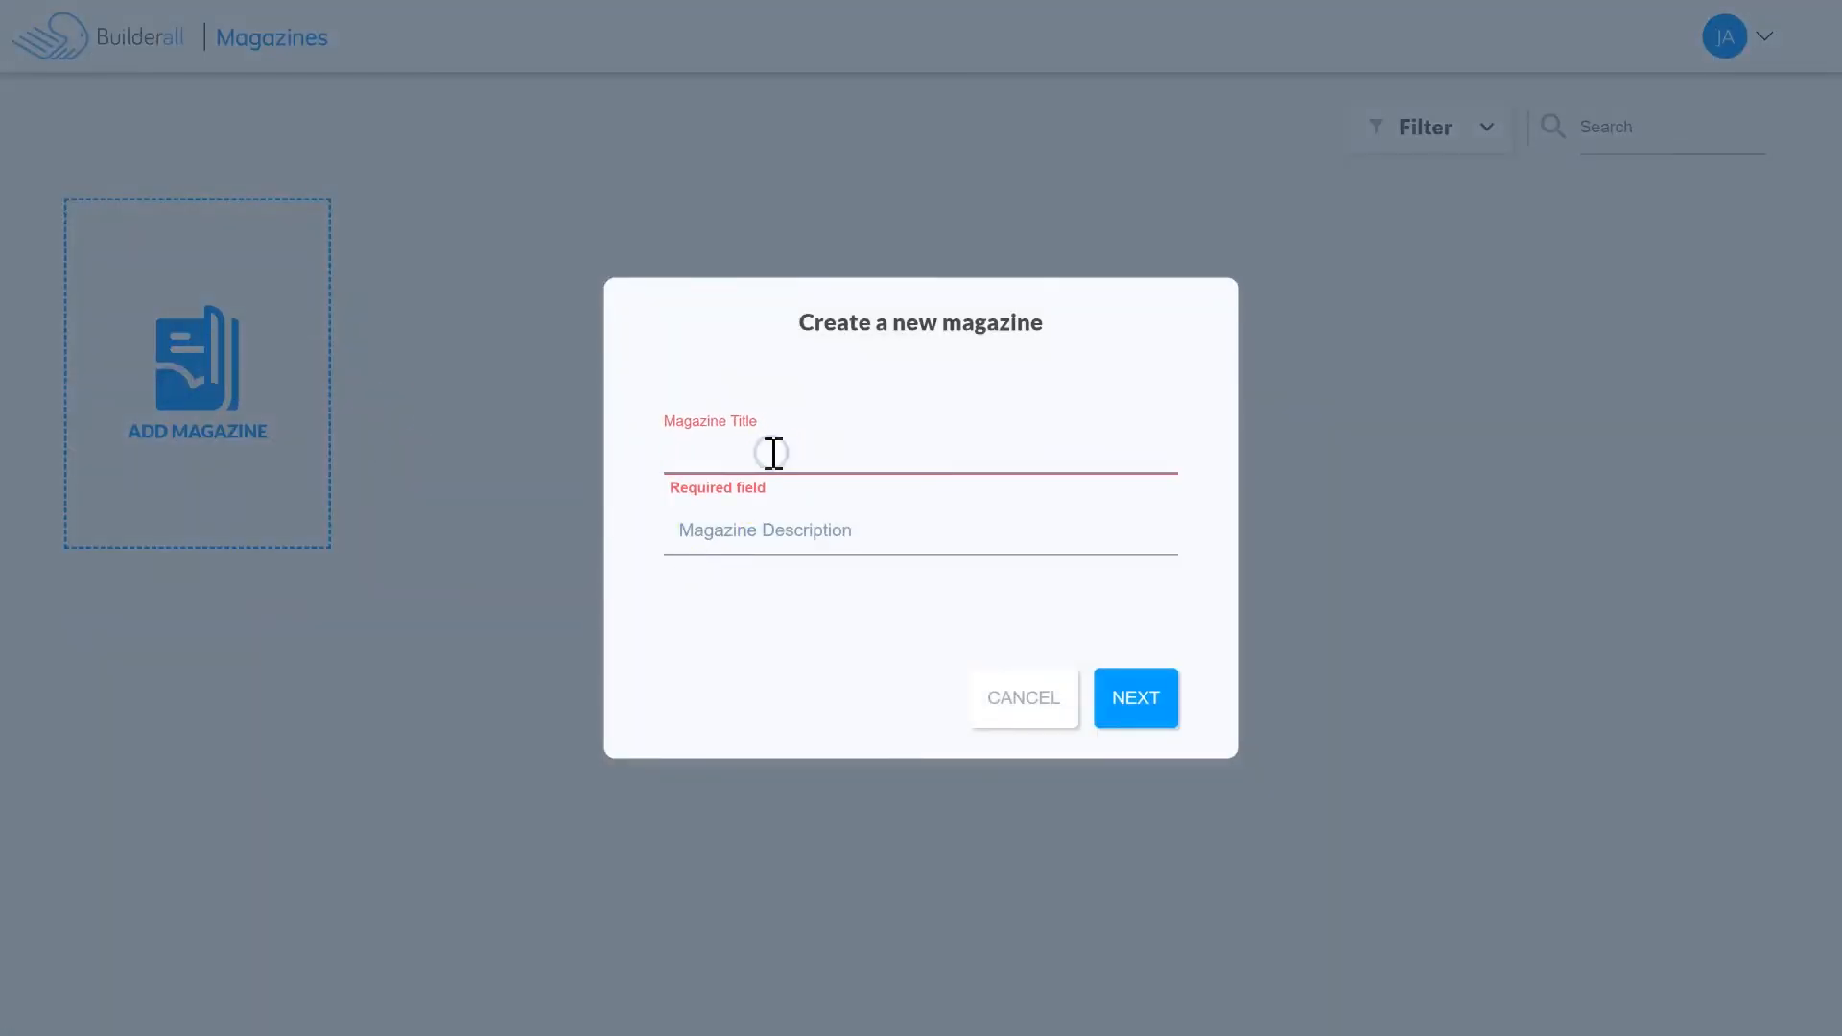
type("The Nomad Mag")
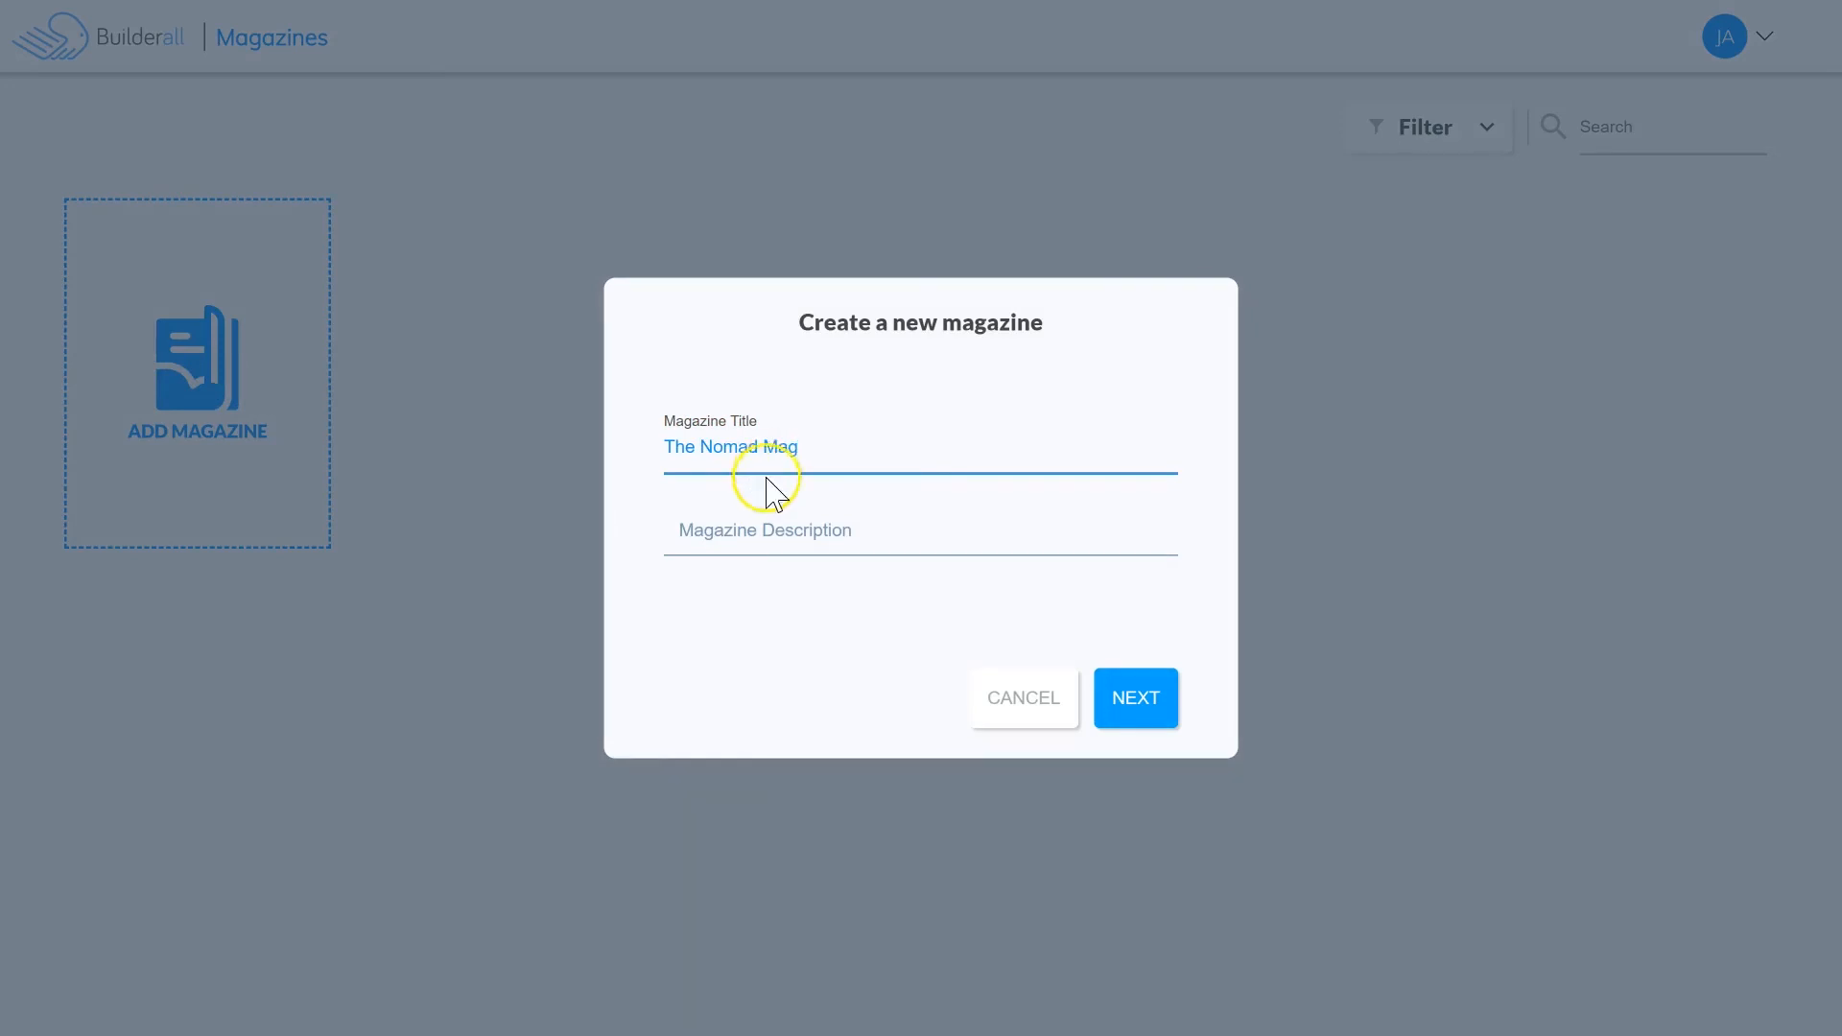
triple_click(822, 457)
key("ctrl+c")
left_click(835, 525)
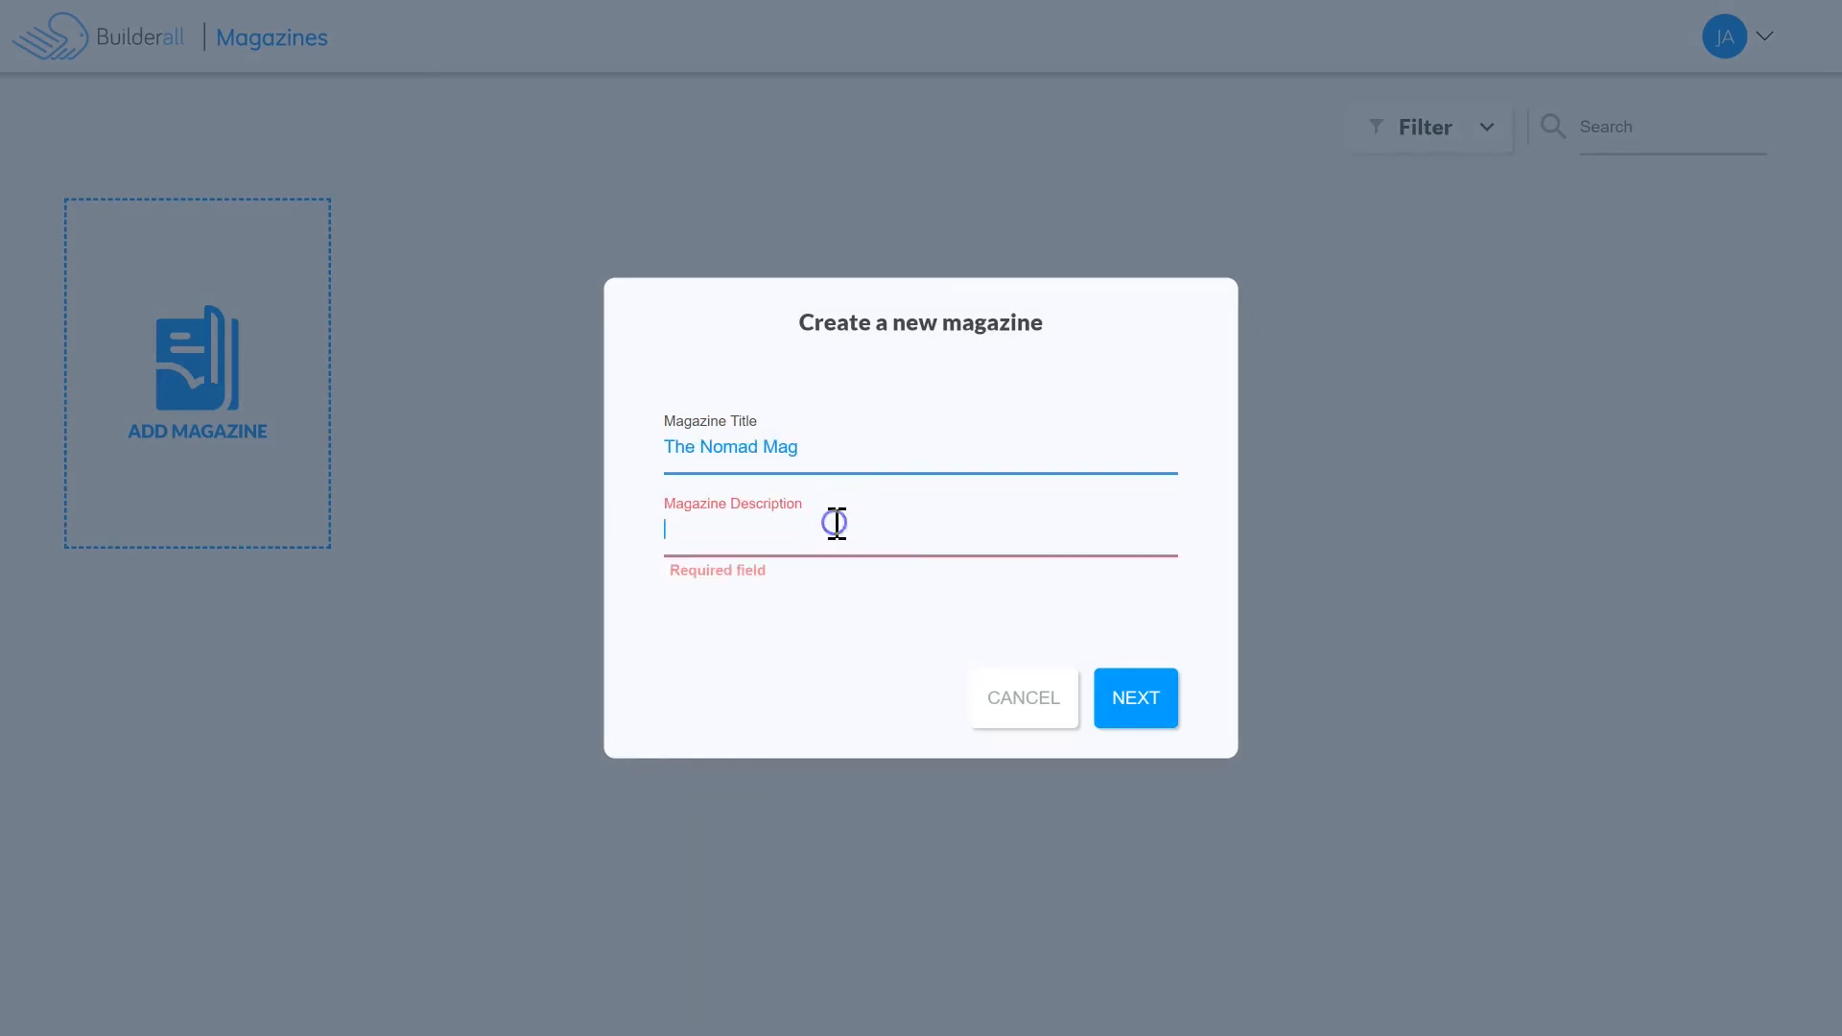
key("ctrl+v")
left_click(1132, 705)
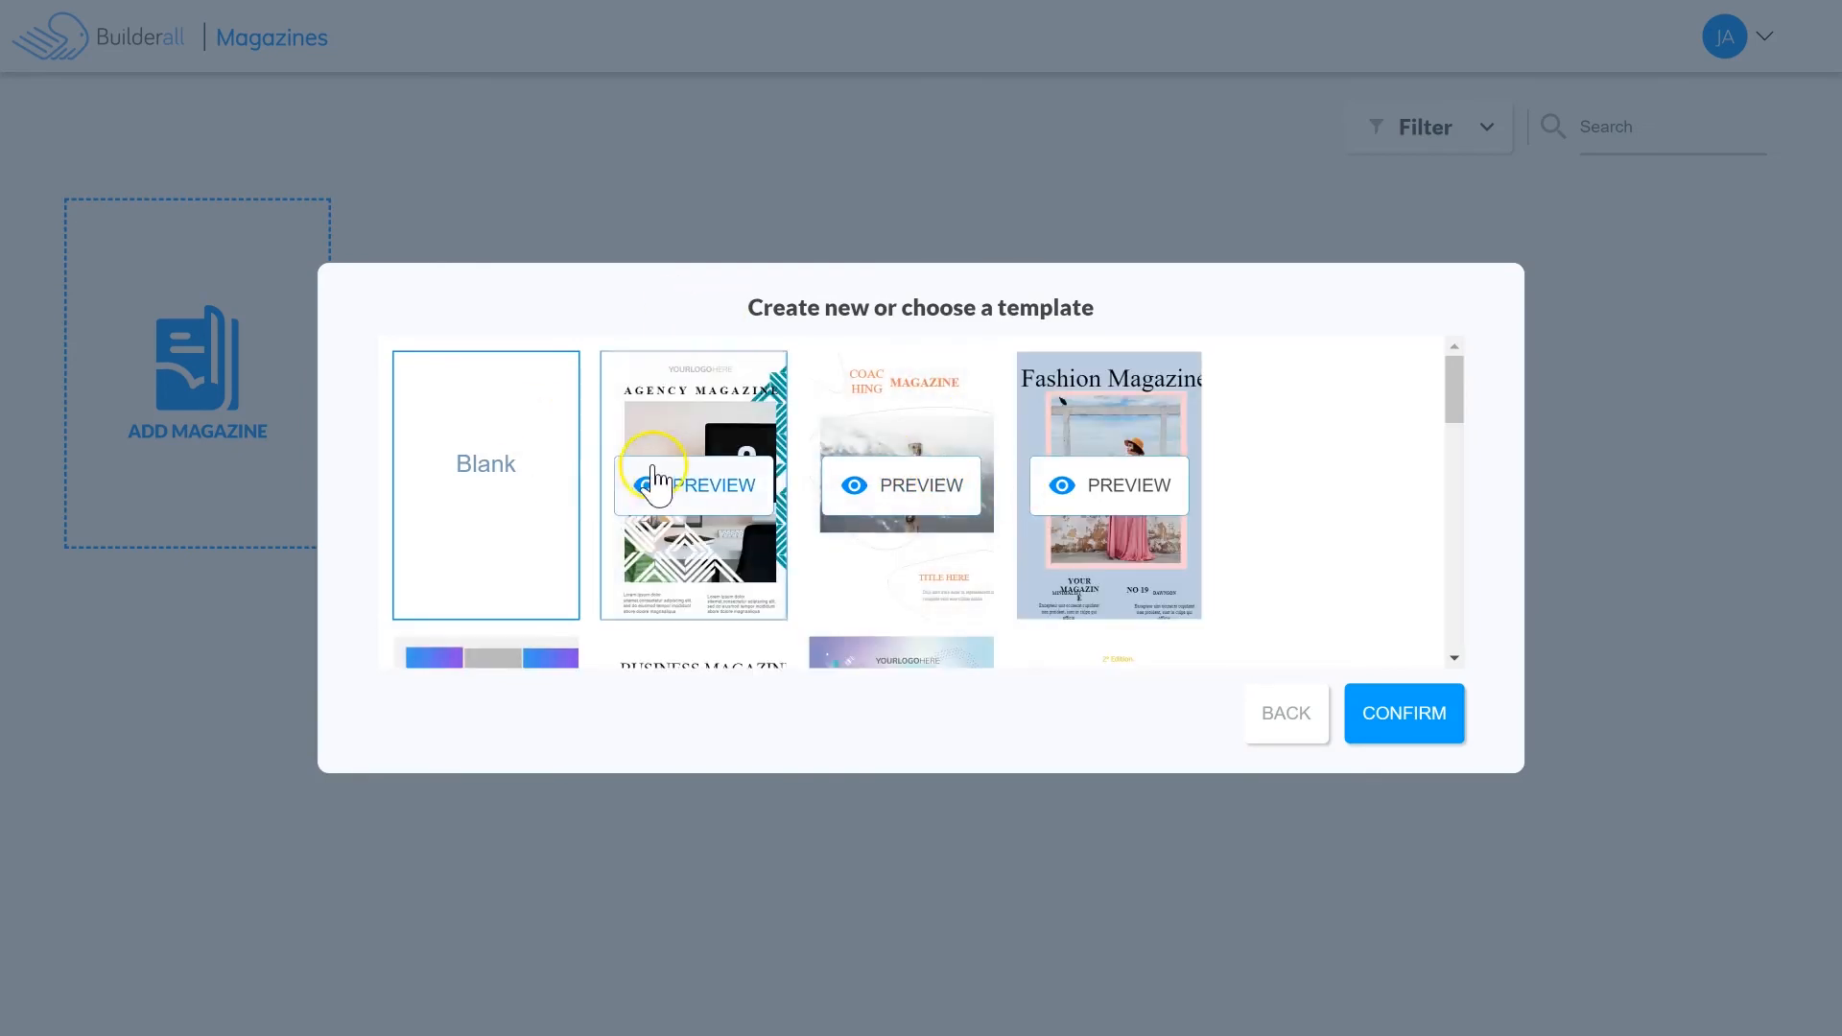
Step: Browse the available magazine templates
scroll(672, 432, "down", 2)
scroll(652, 422, "up", 2)
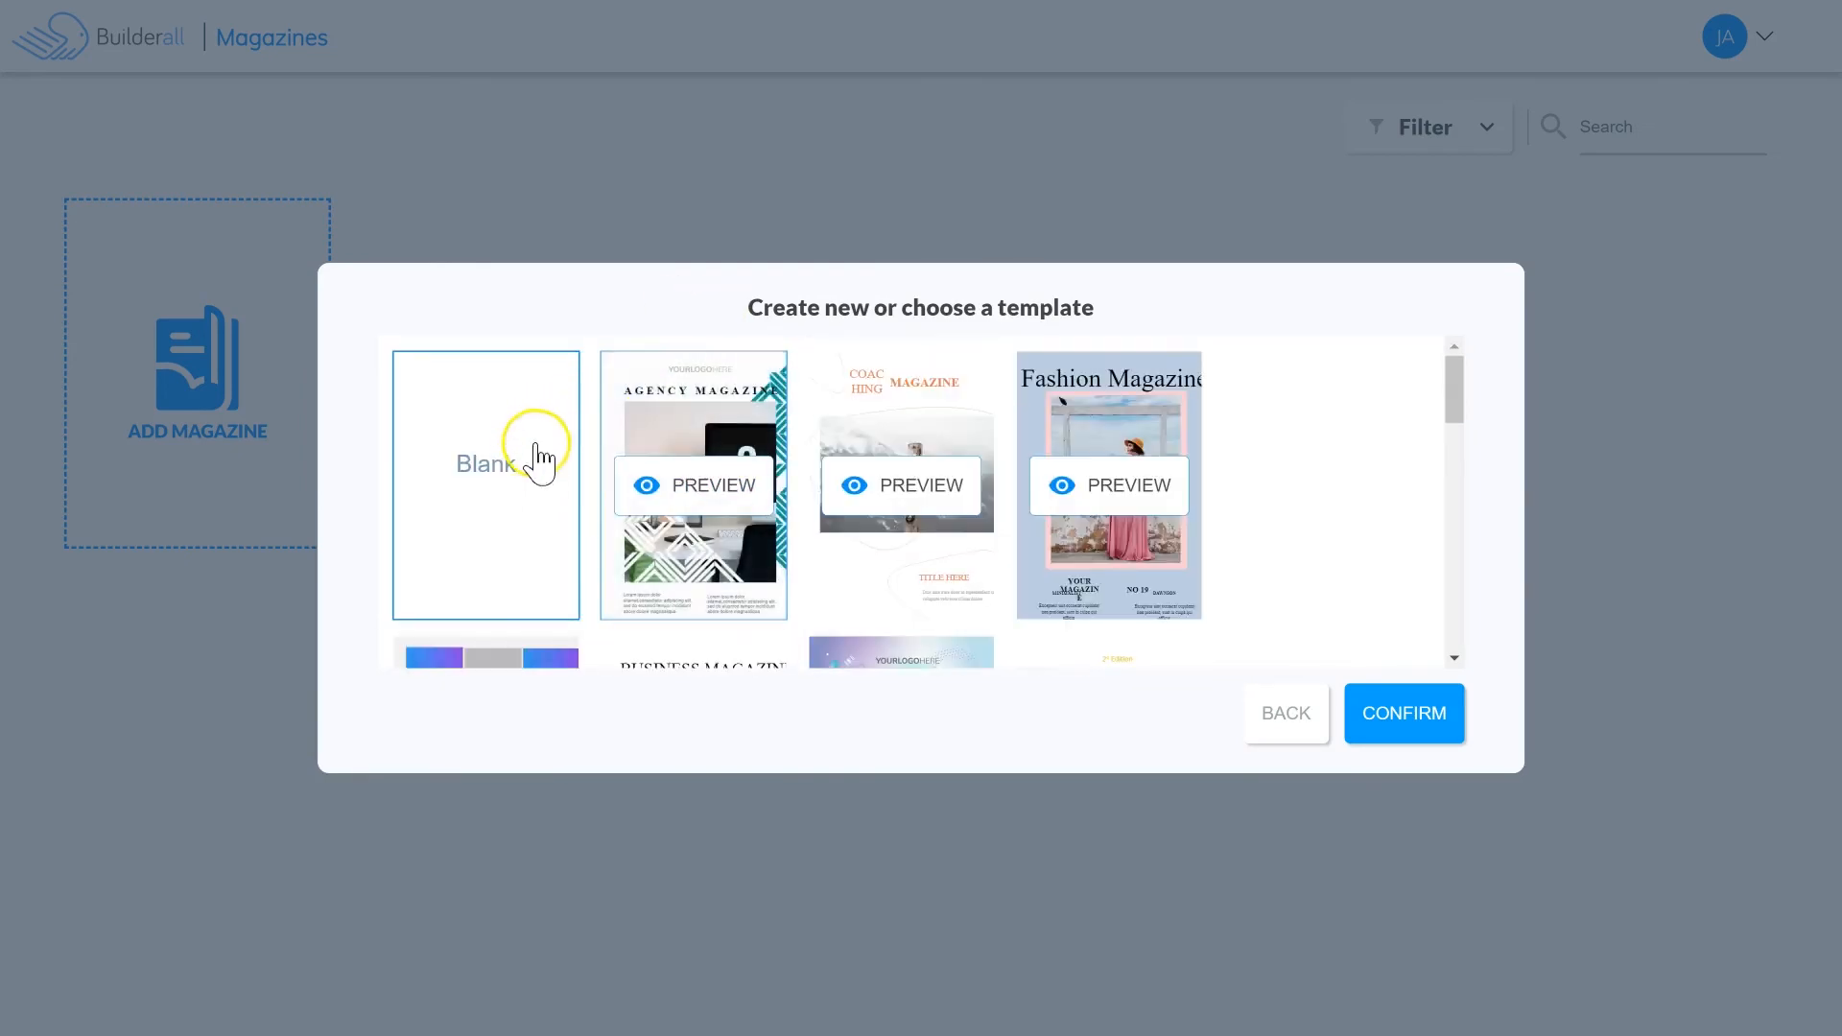
scroll(928, 481, "down", 3)
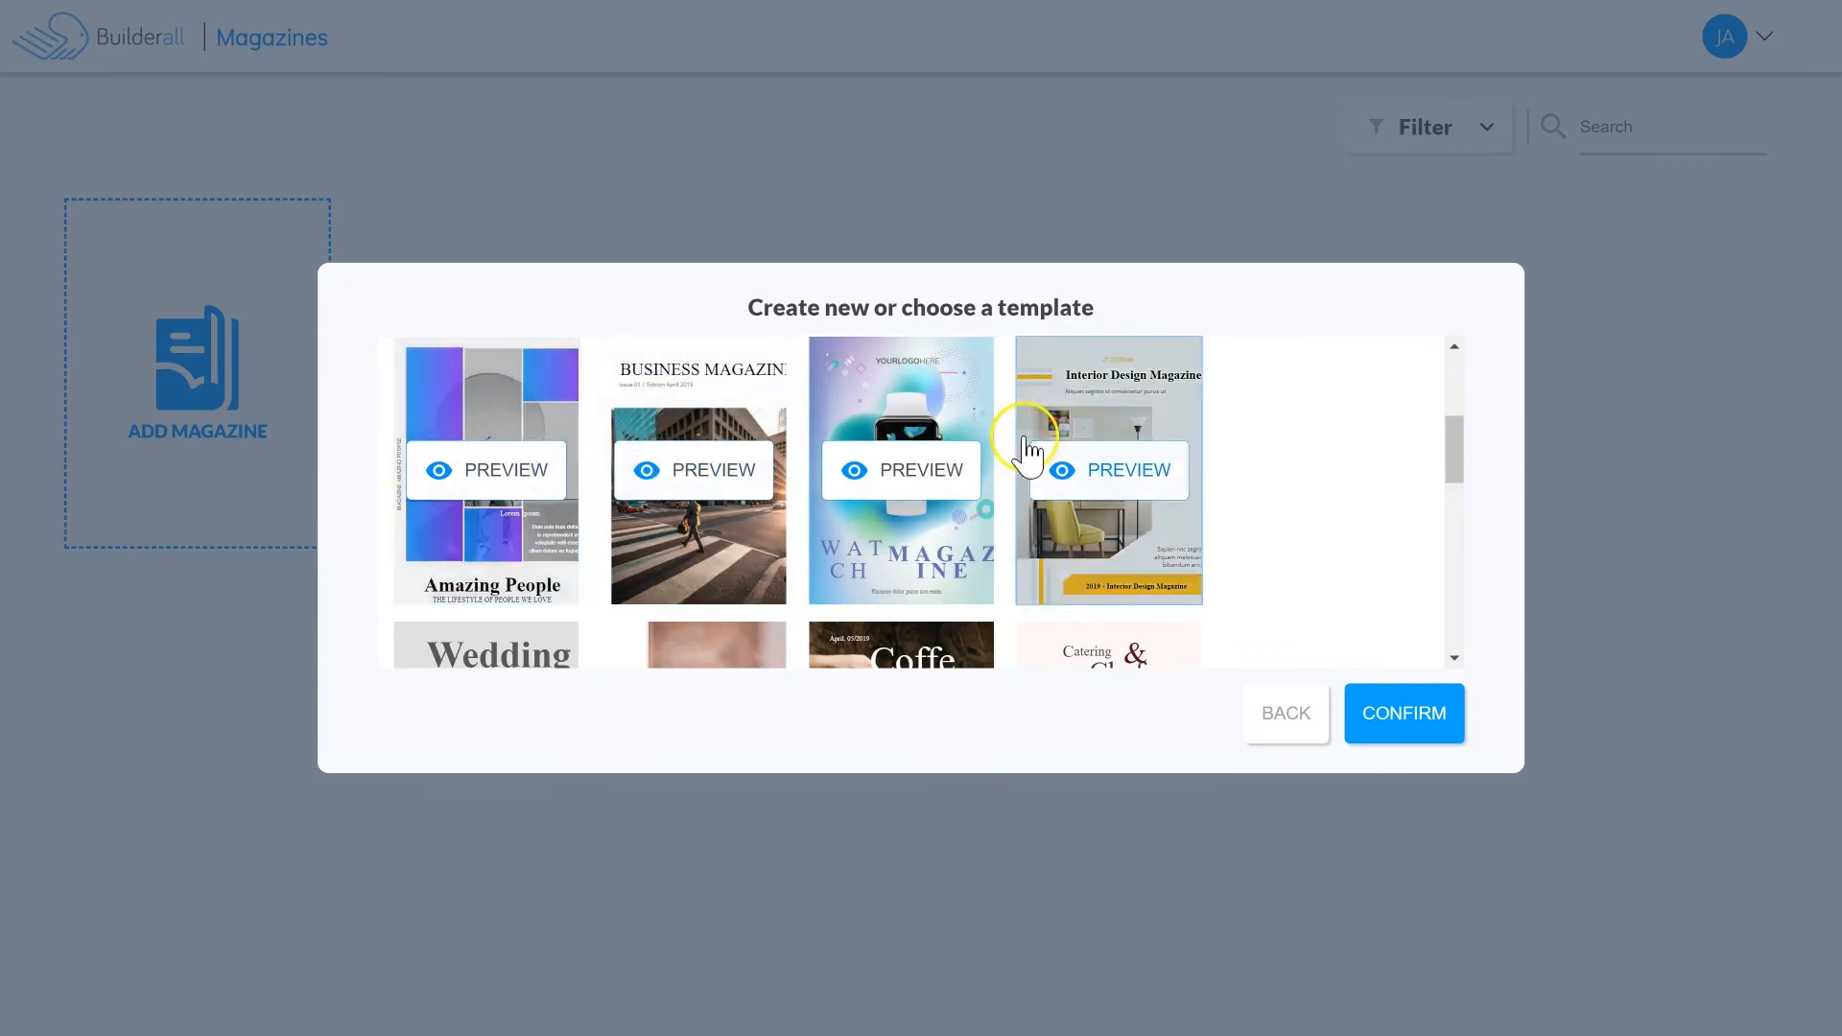
scroll(672, 364, "down", 3)
scroll(658, 493, "up", 3)
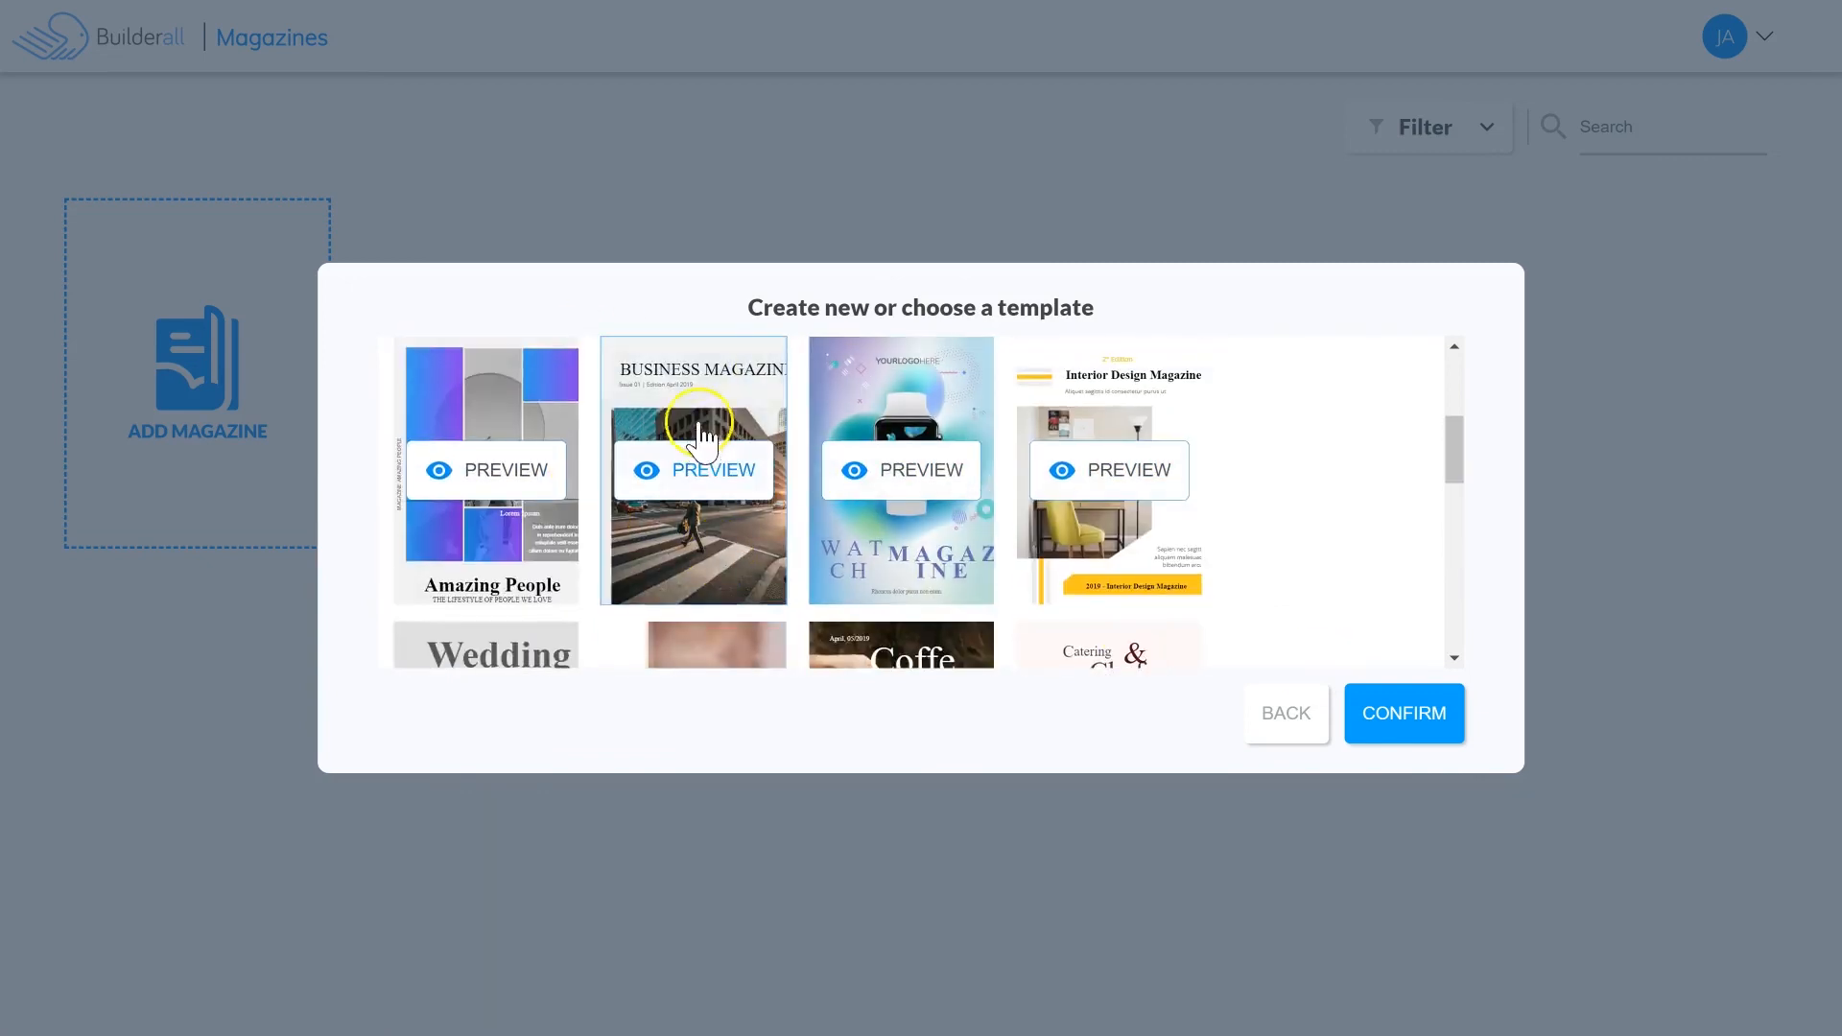
Step: Preview the Amazing People magazine template and page through to pages 4 and 5
left_click(526, 491)
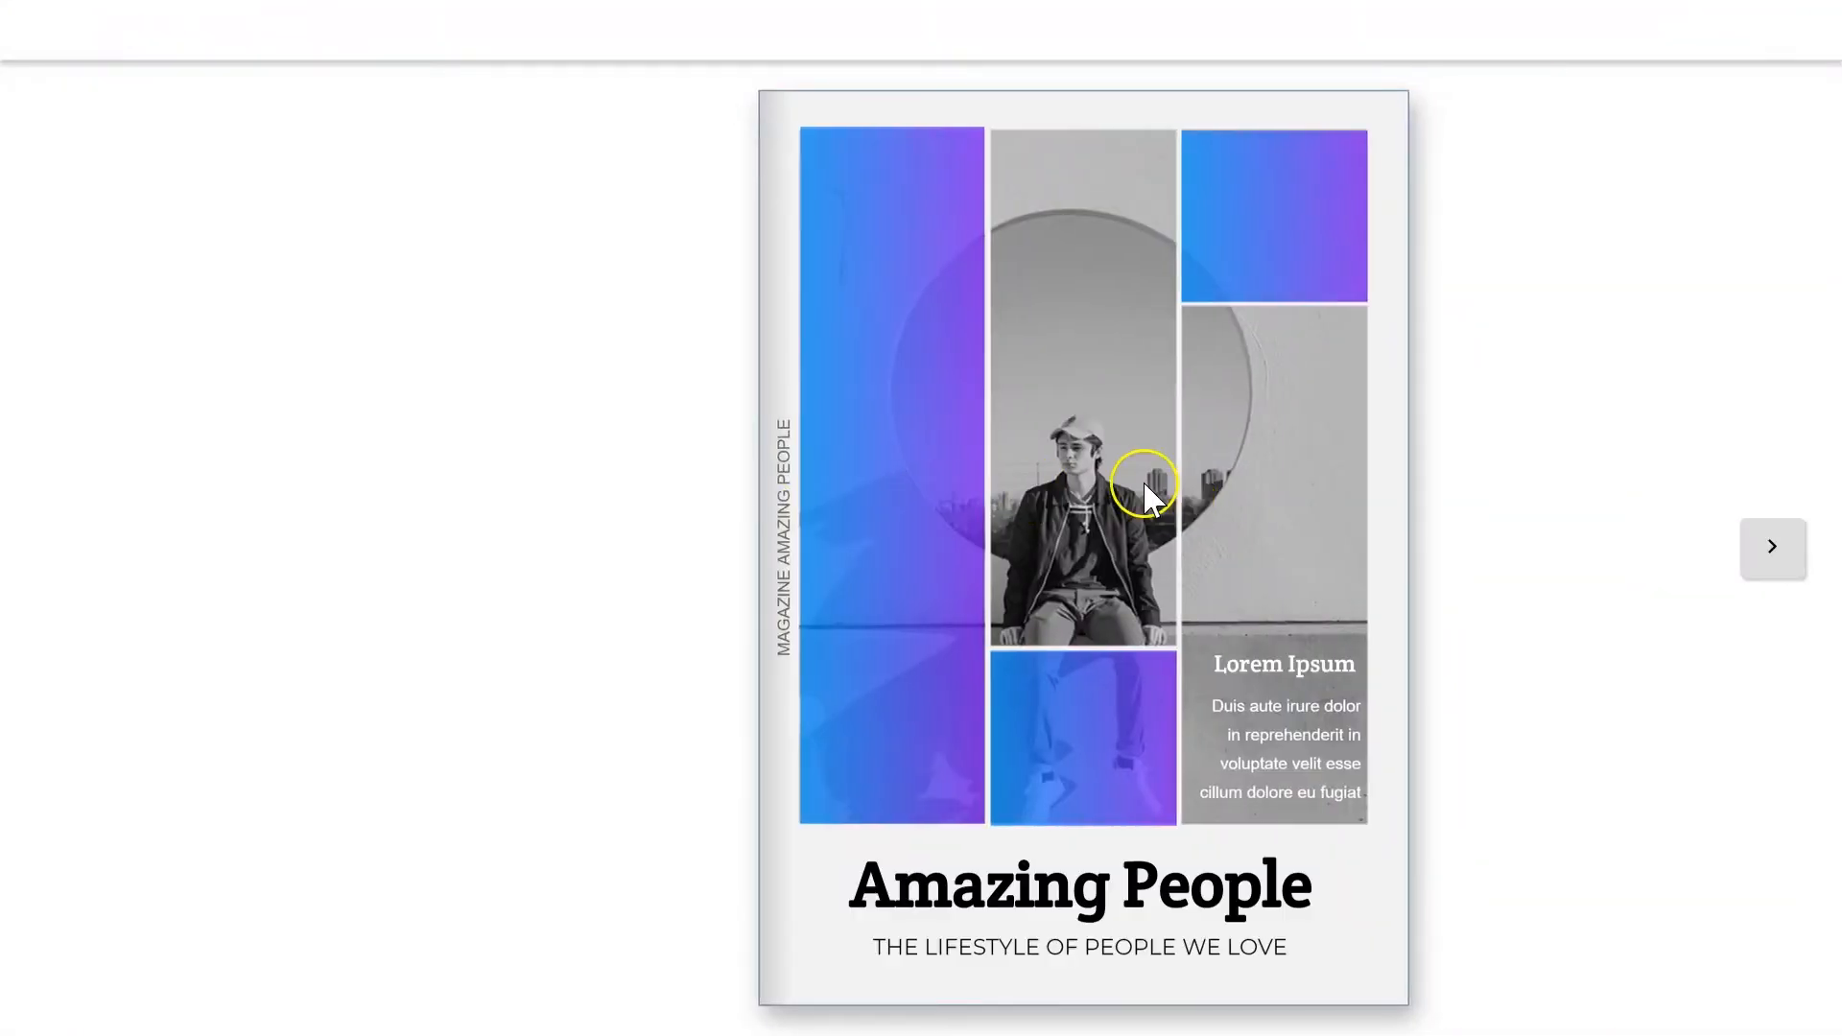
left_click_drag(1311, 511, 1212, 500)
left_click_drag(921, 489, 921, 489)
left_click(1775, 549)
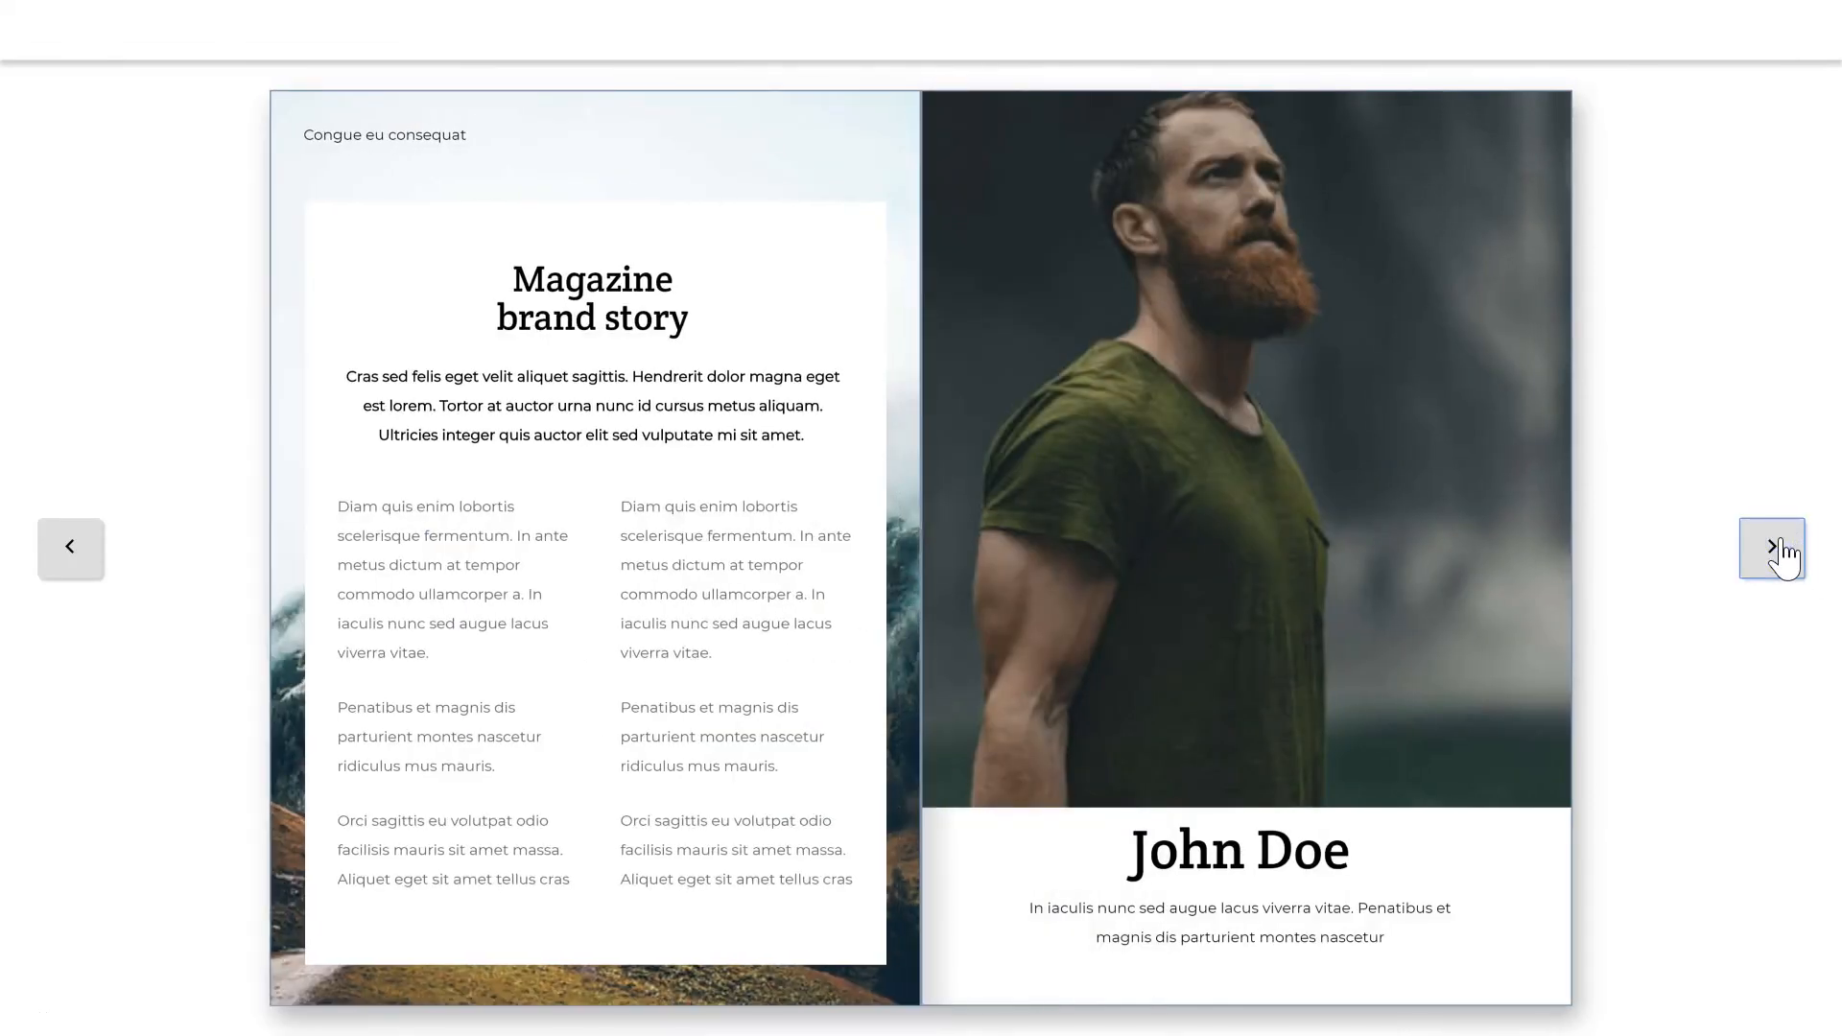
left_click(1784, 545)
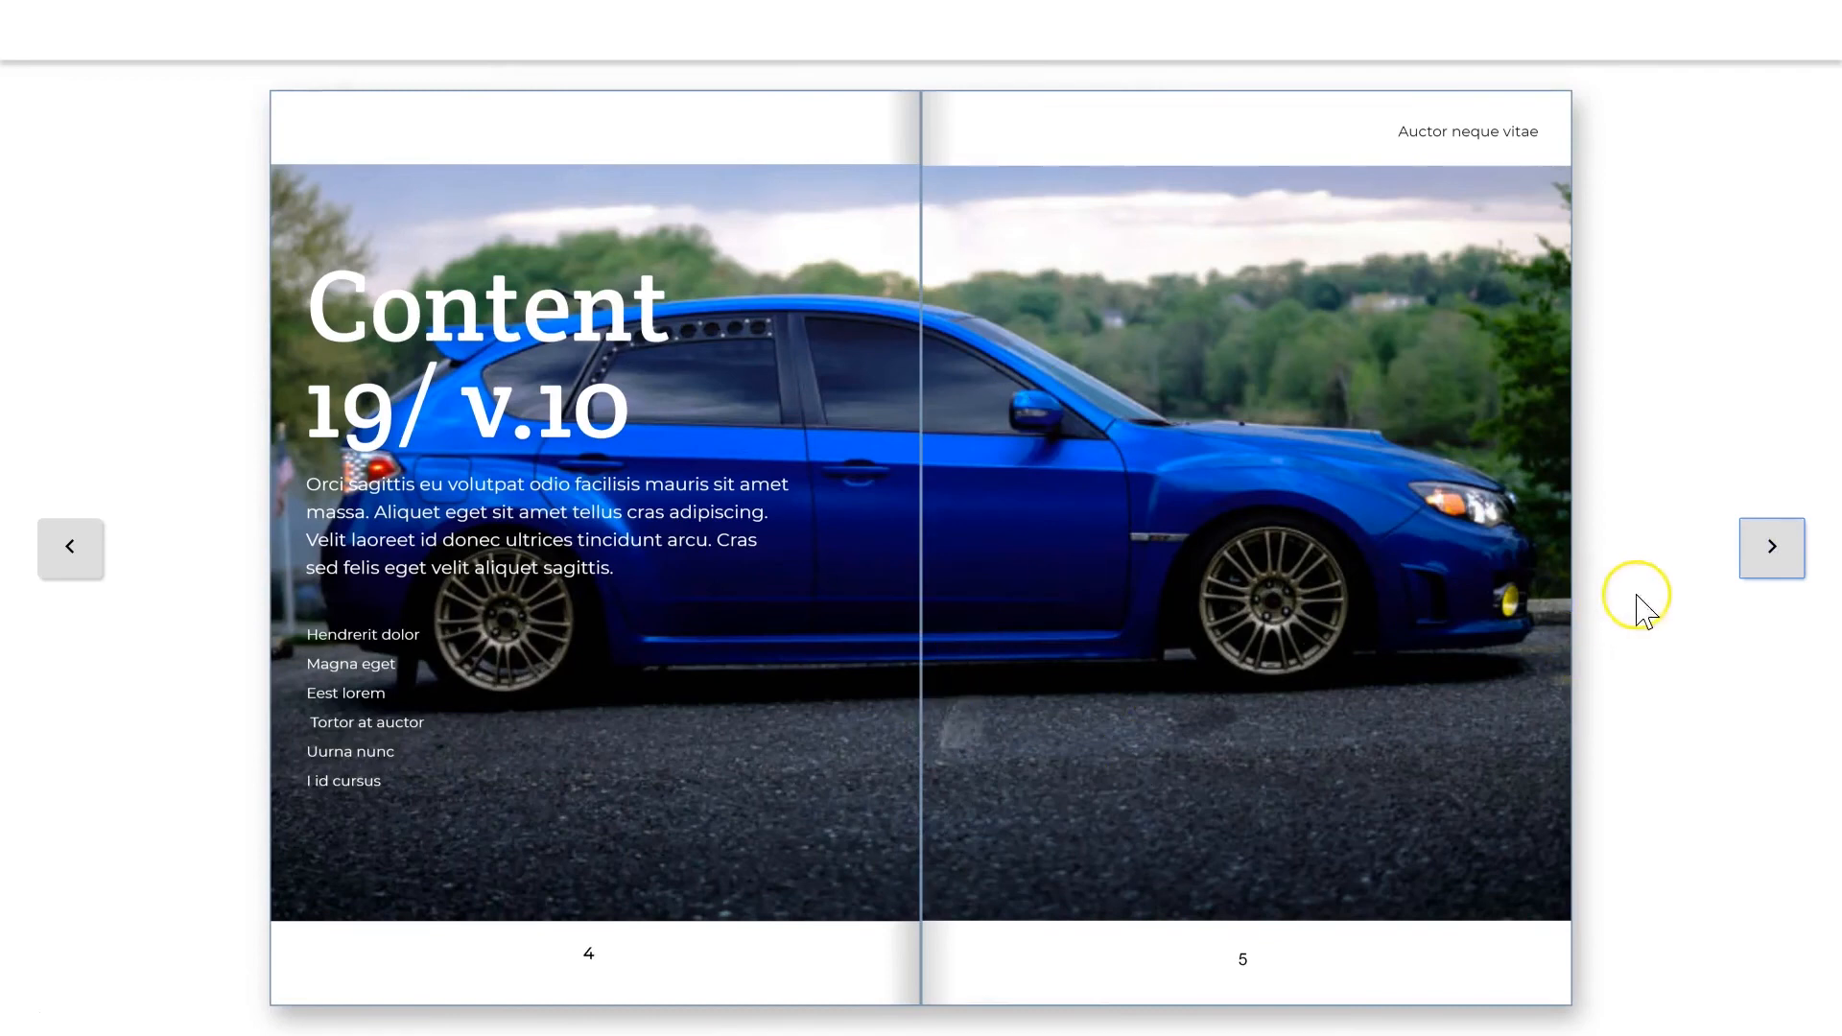
Step: Page further through the Amazing People template preview, past pages 10 and 11
left_click(1774, 547)
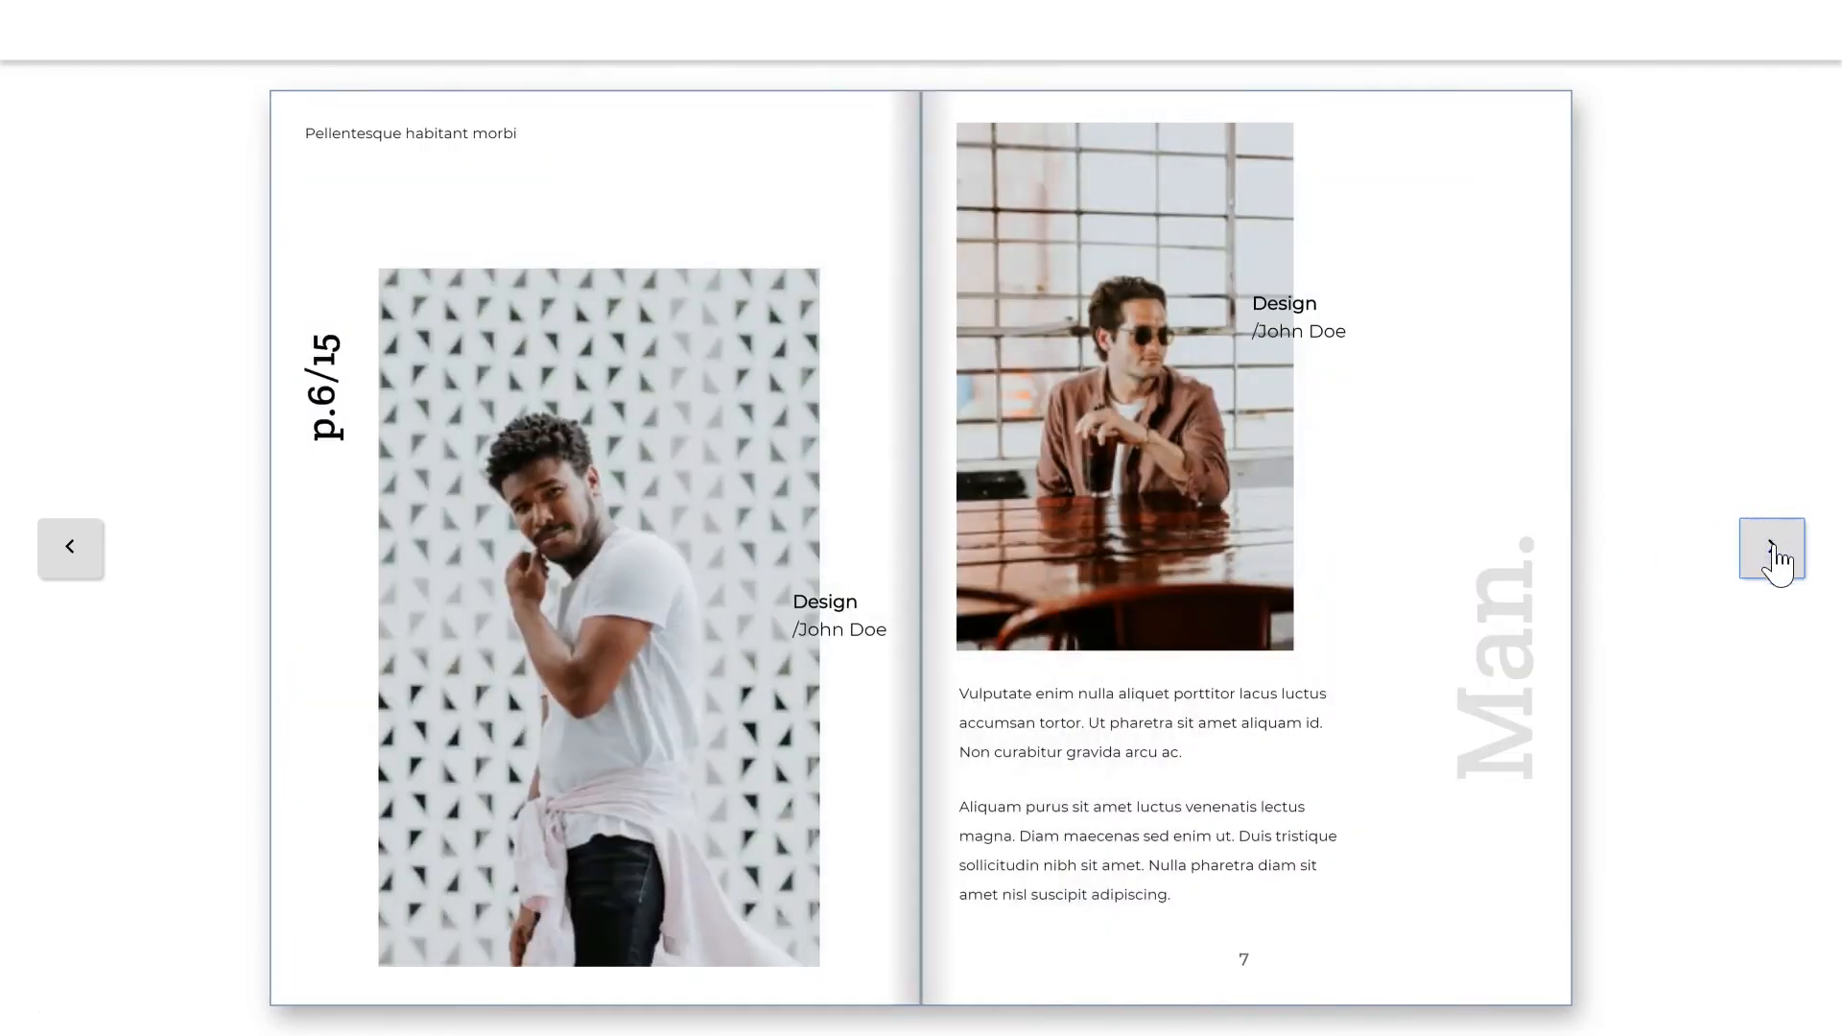
left_click(1776, 549)
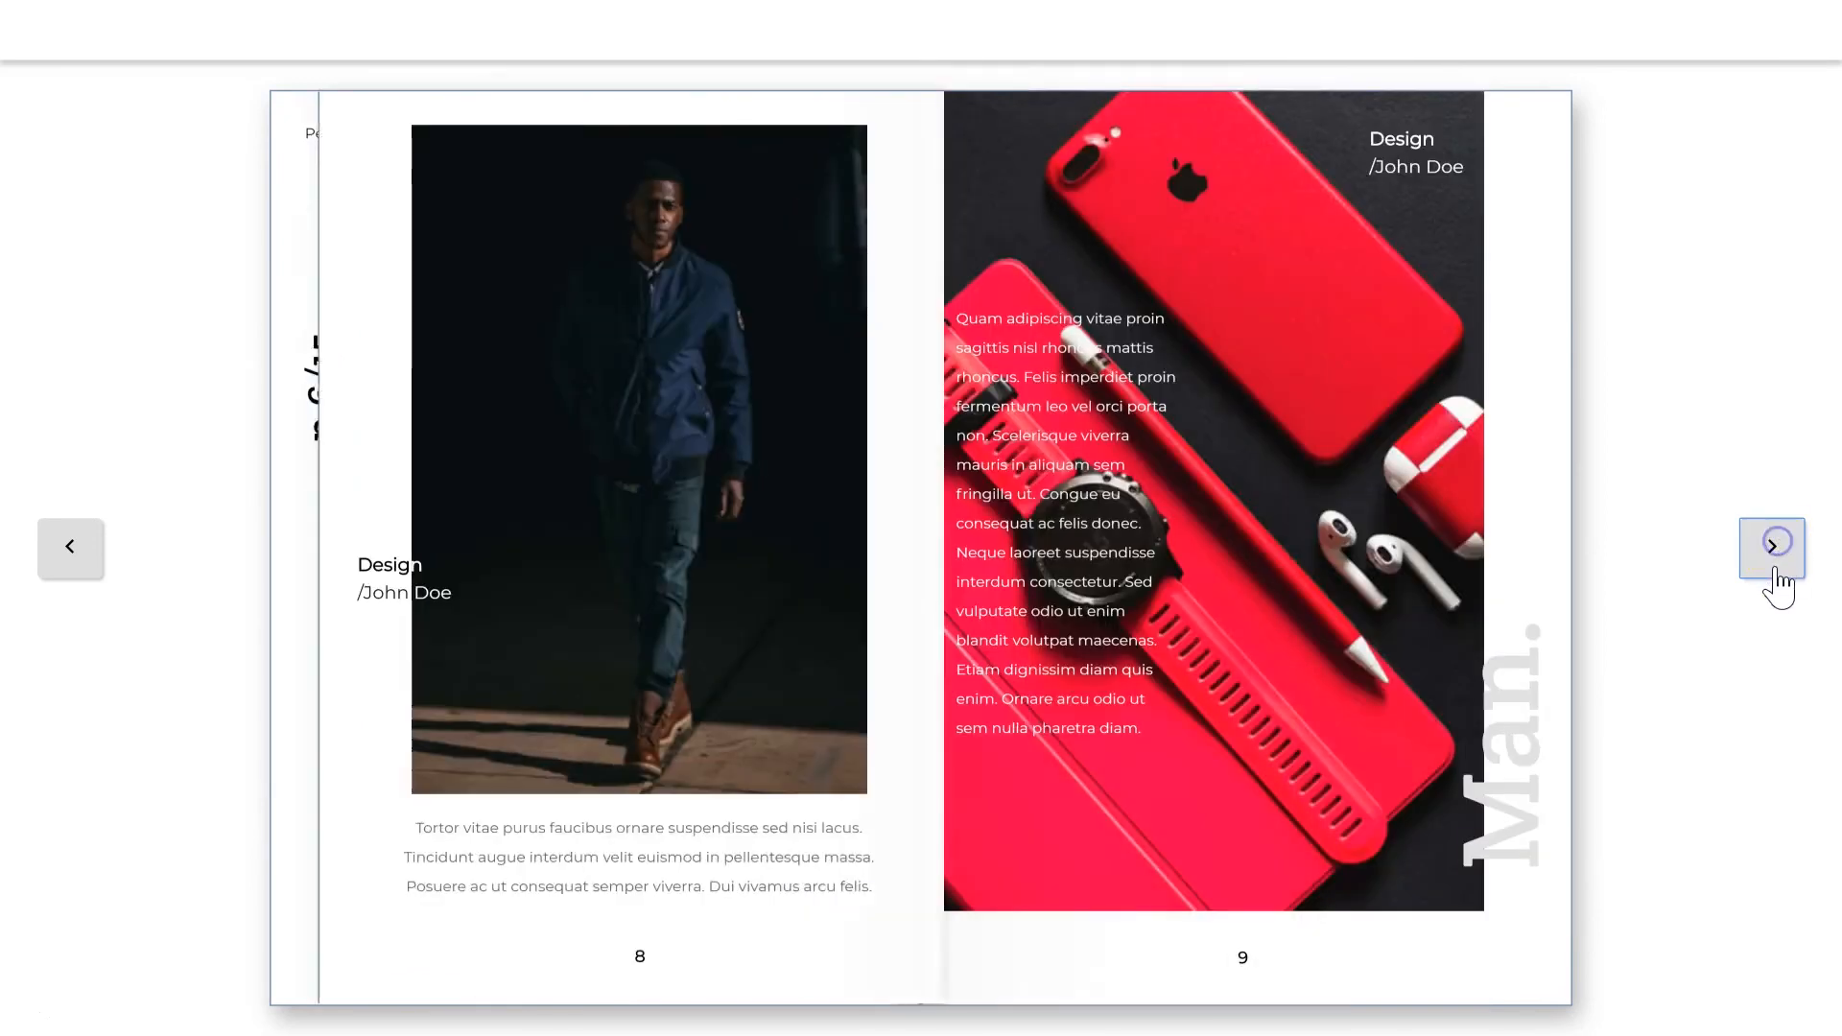
left_click(1772, 554)
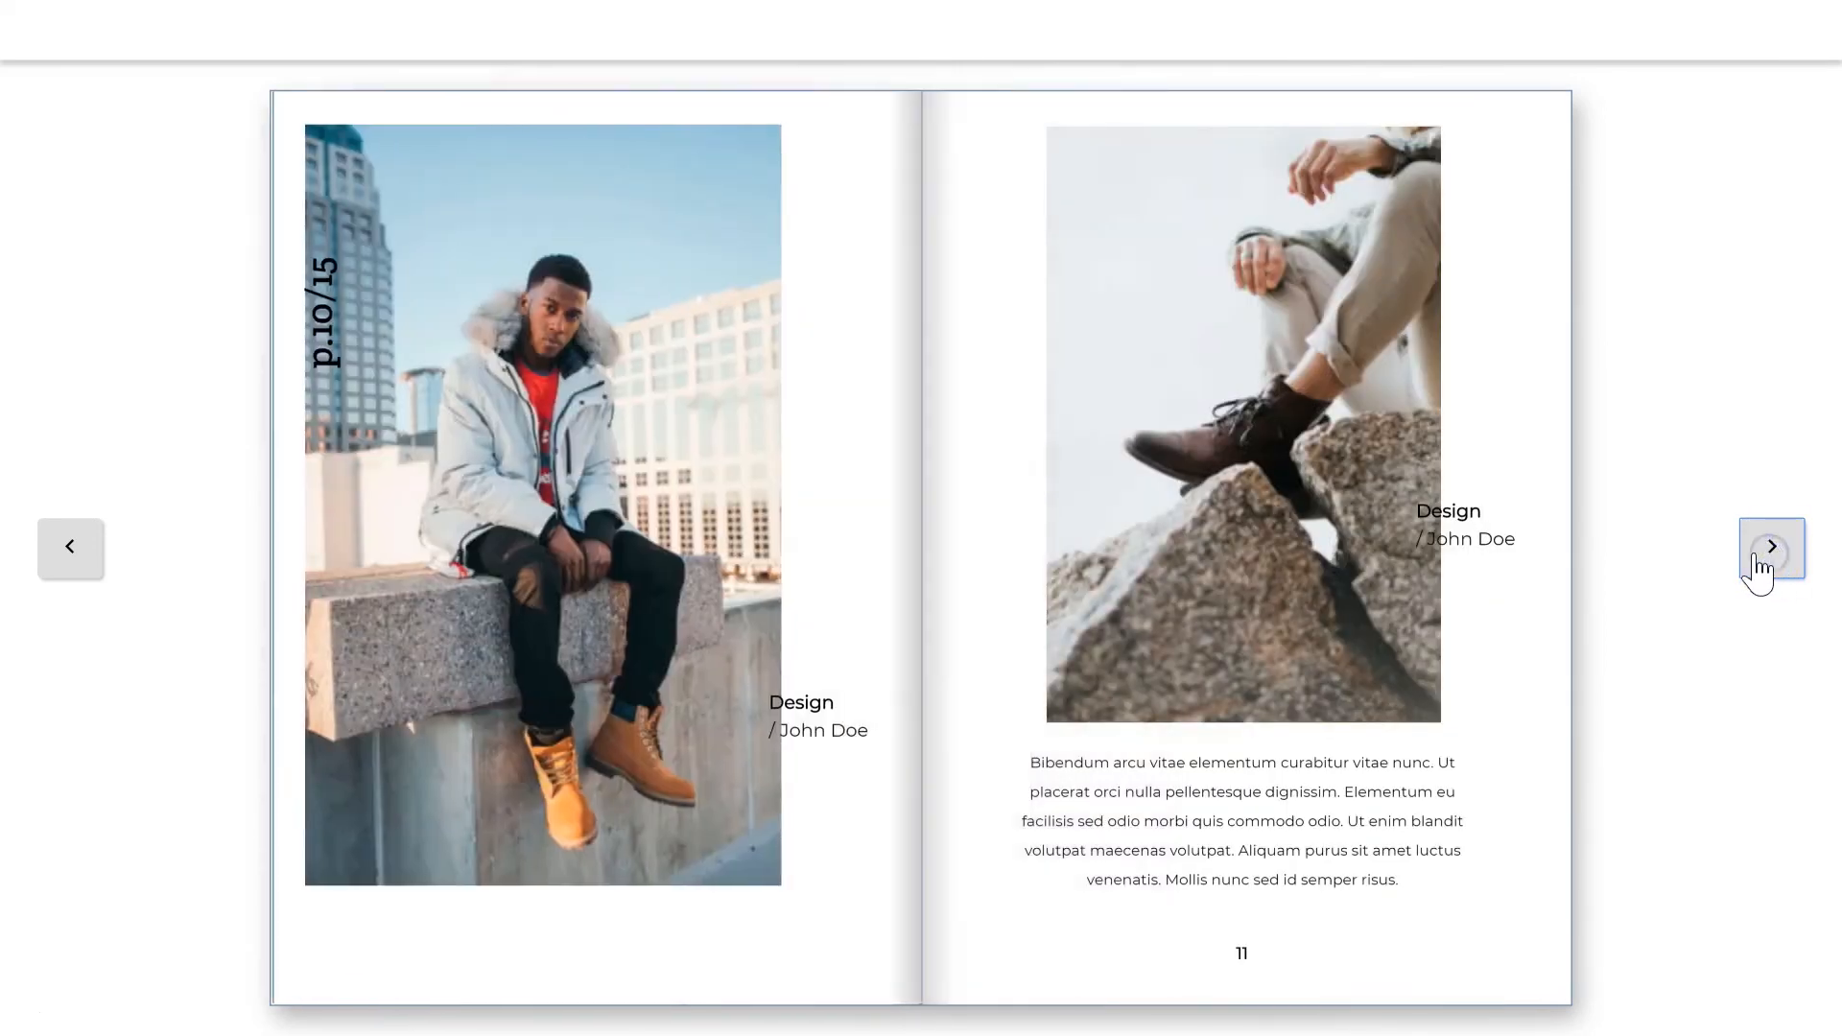
left_click(1765, 557)
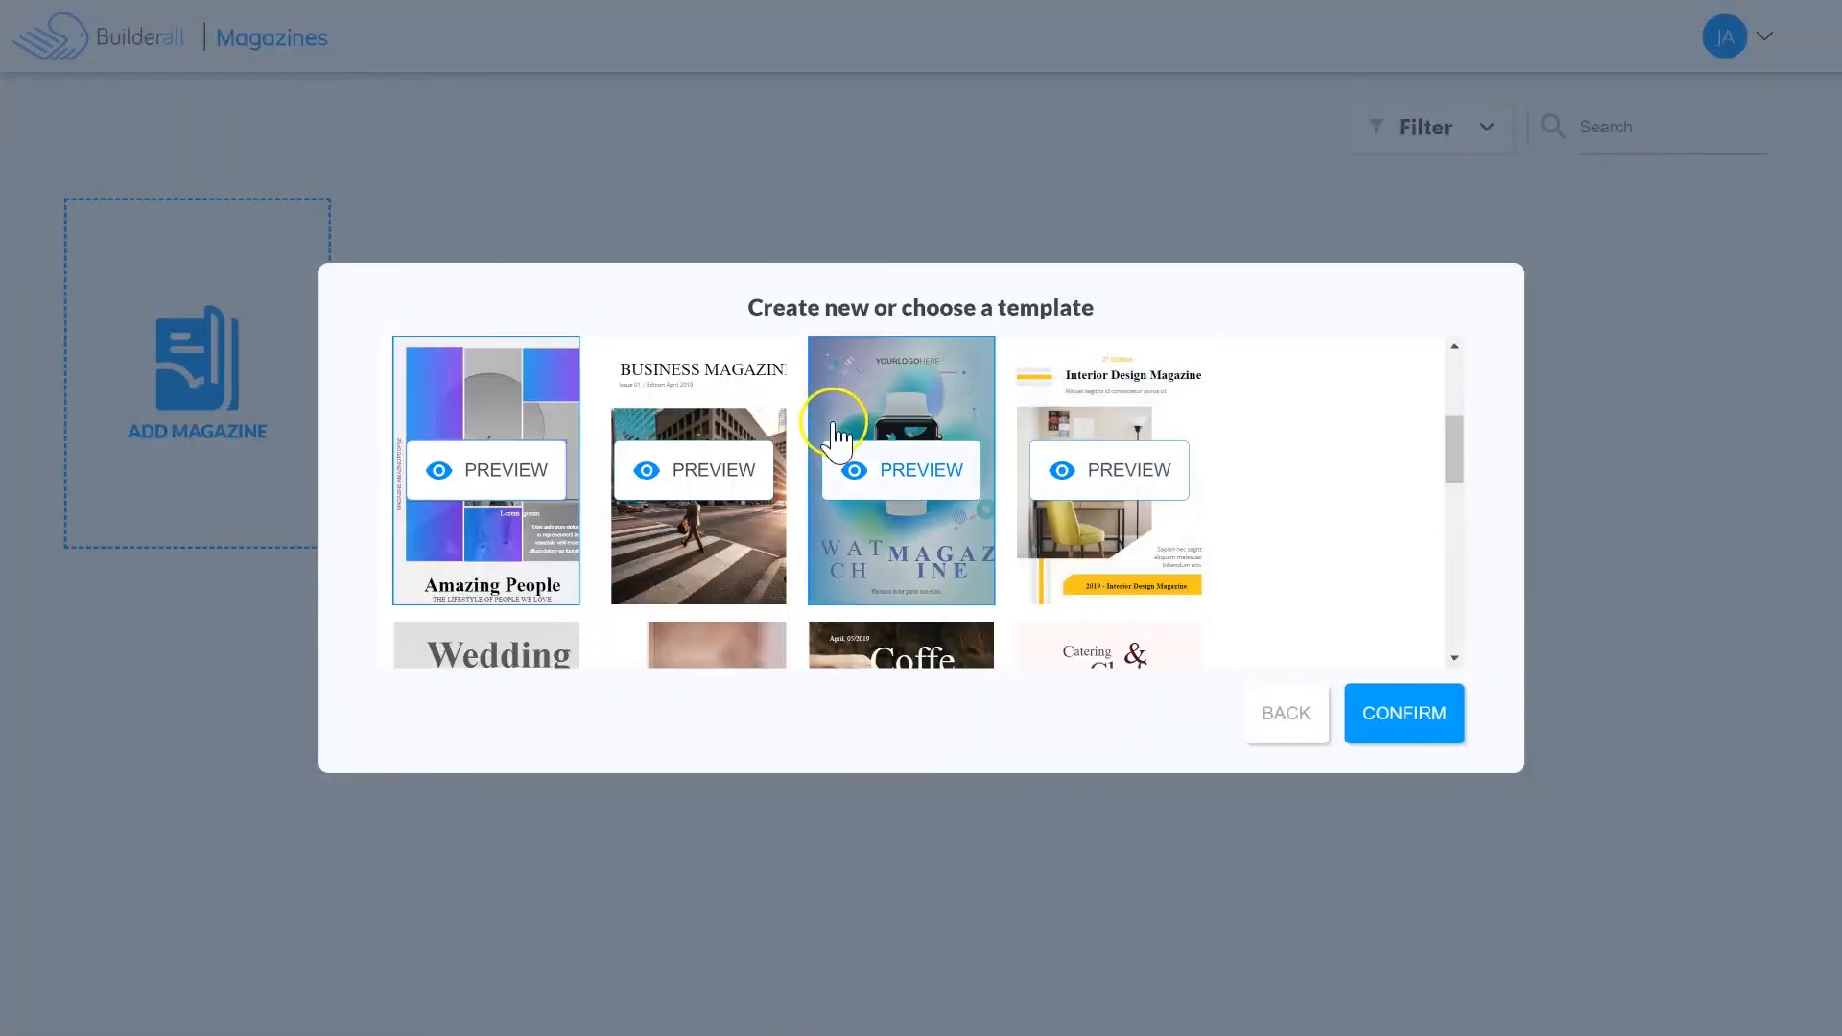
Step: Create The Nomad Mag from the Amazing People template and open the magazine for editing
scroll(906, 528, "down", 1)
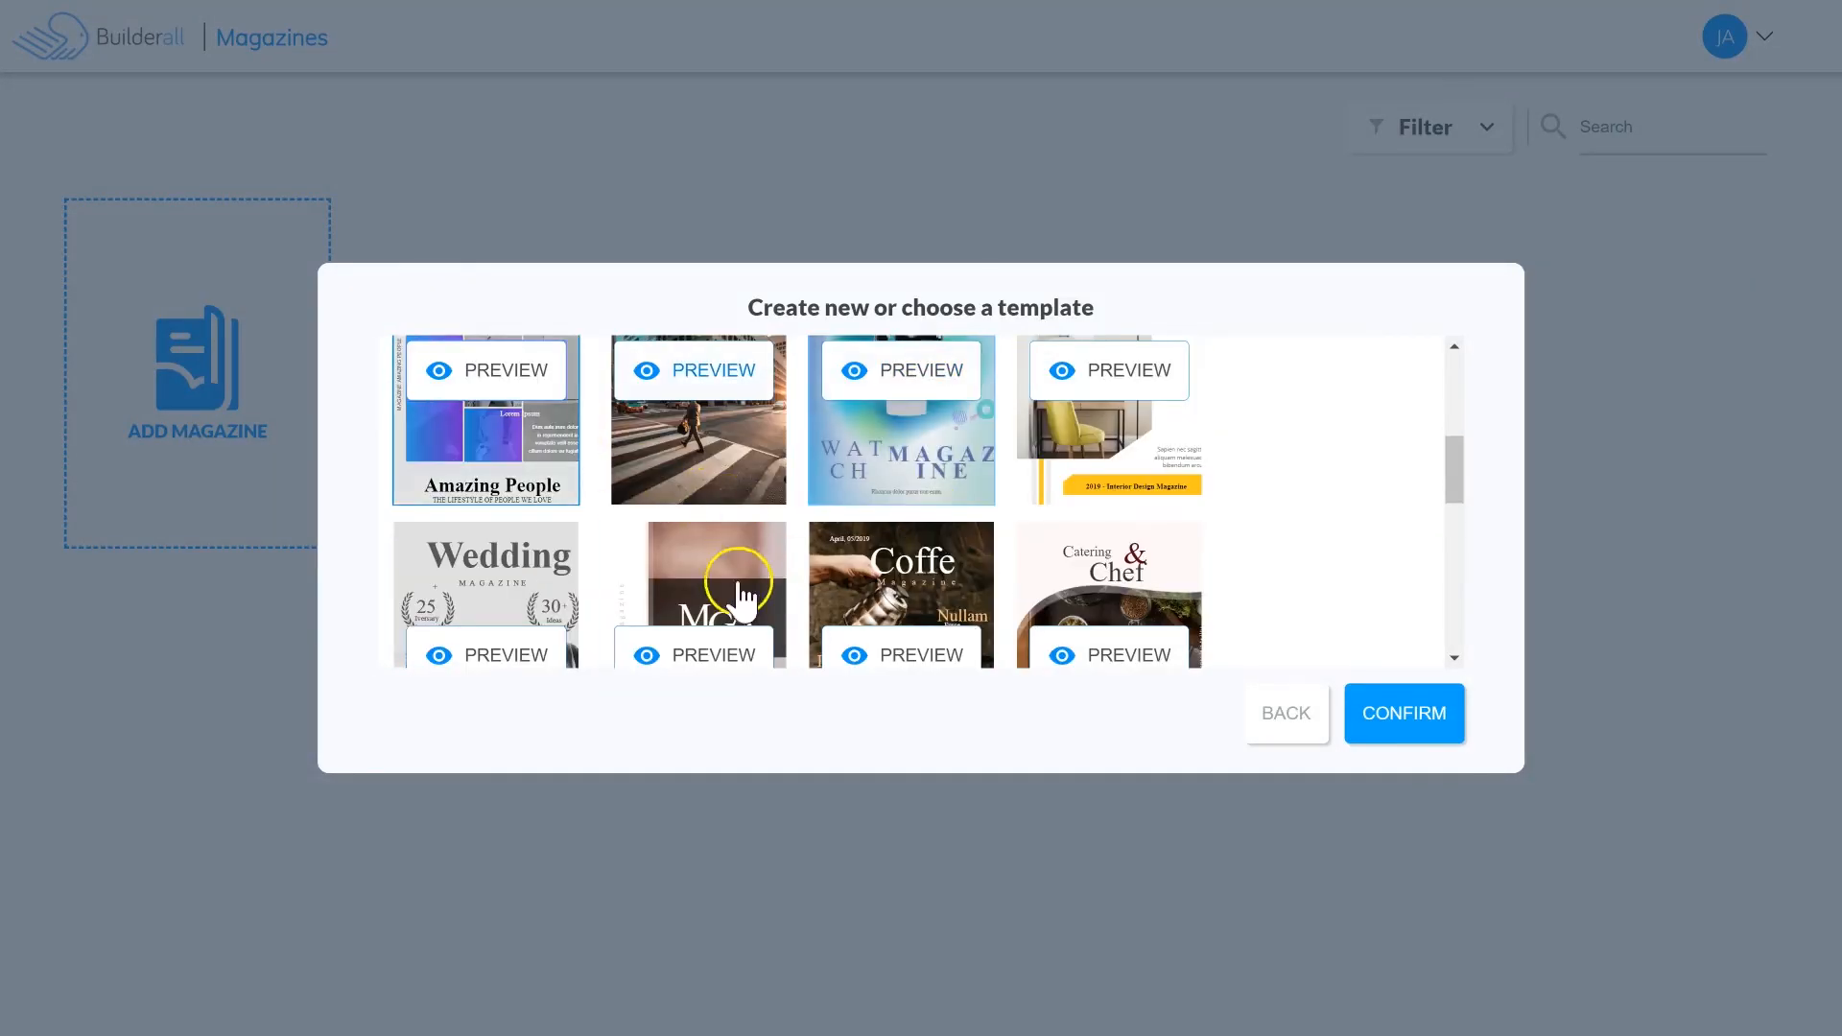
left_click(1399, 709)
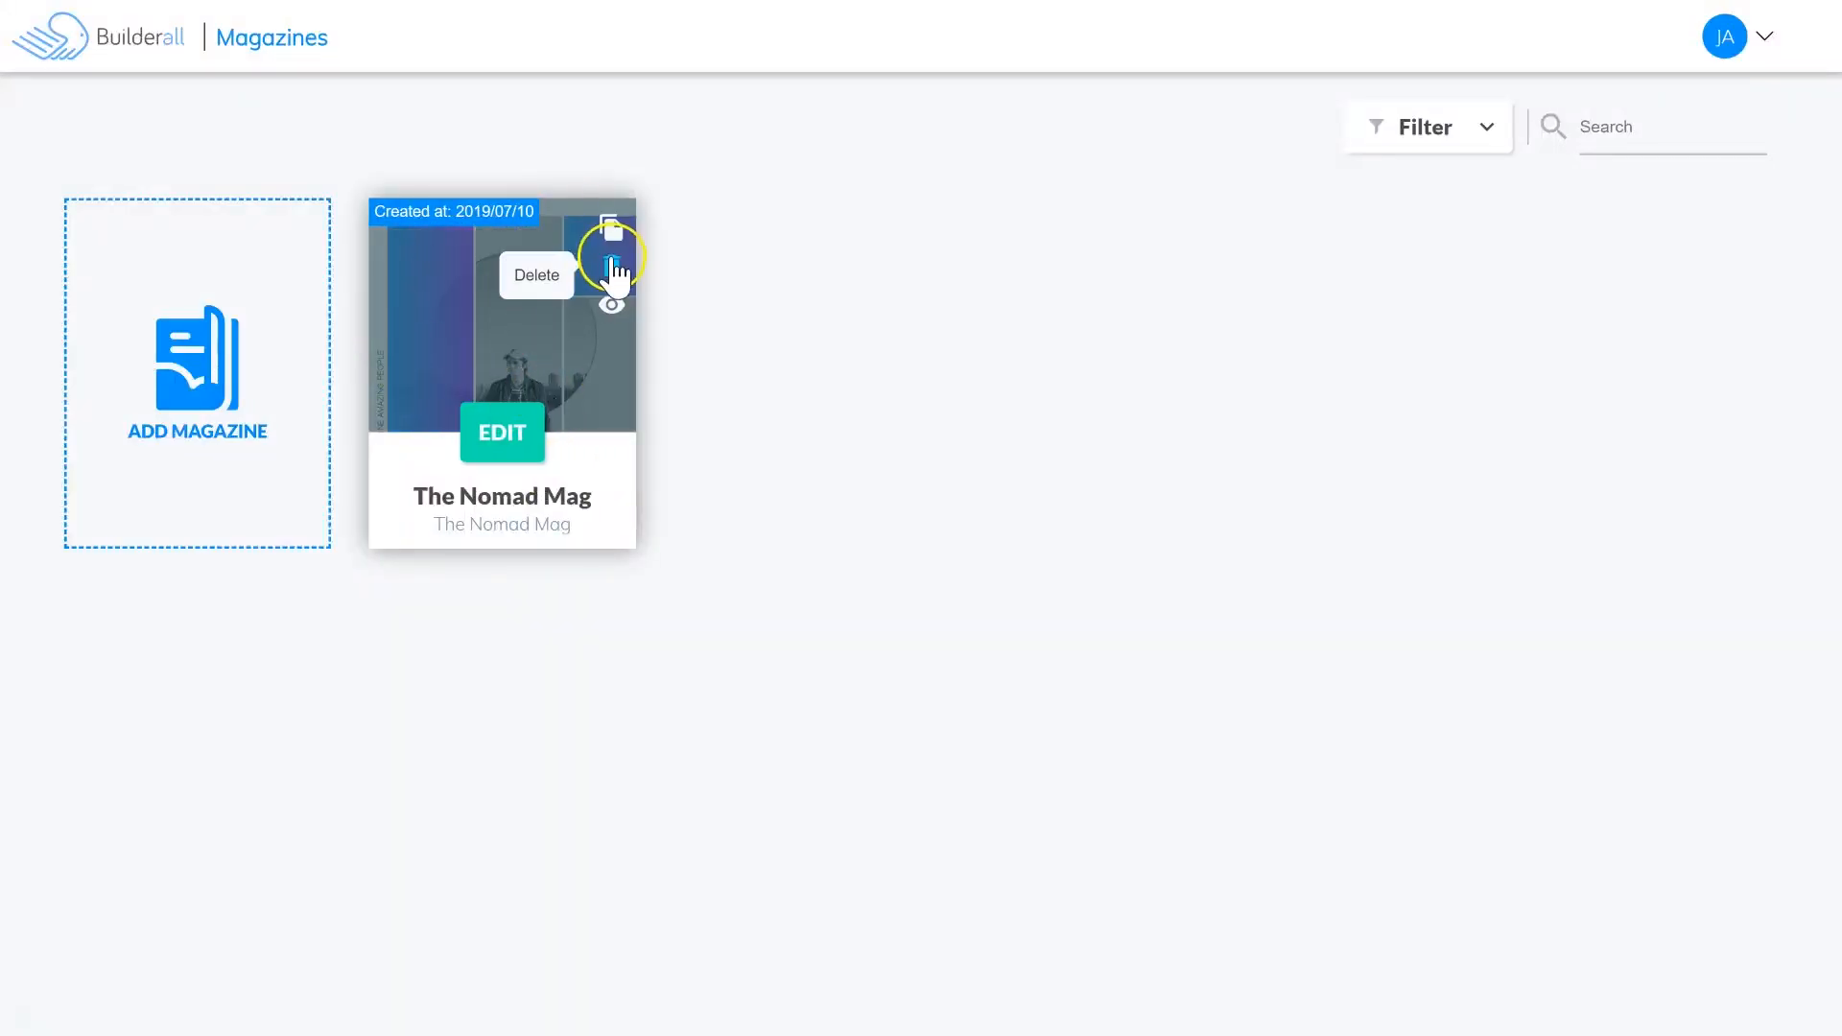
left_click(508, 434)
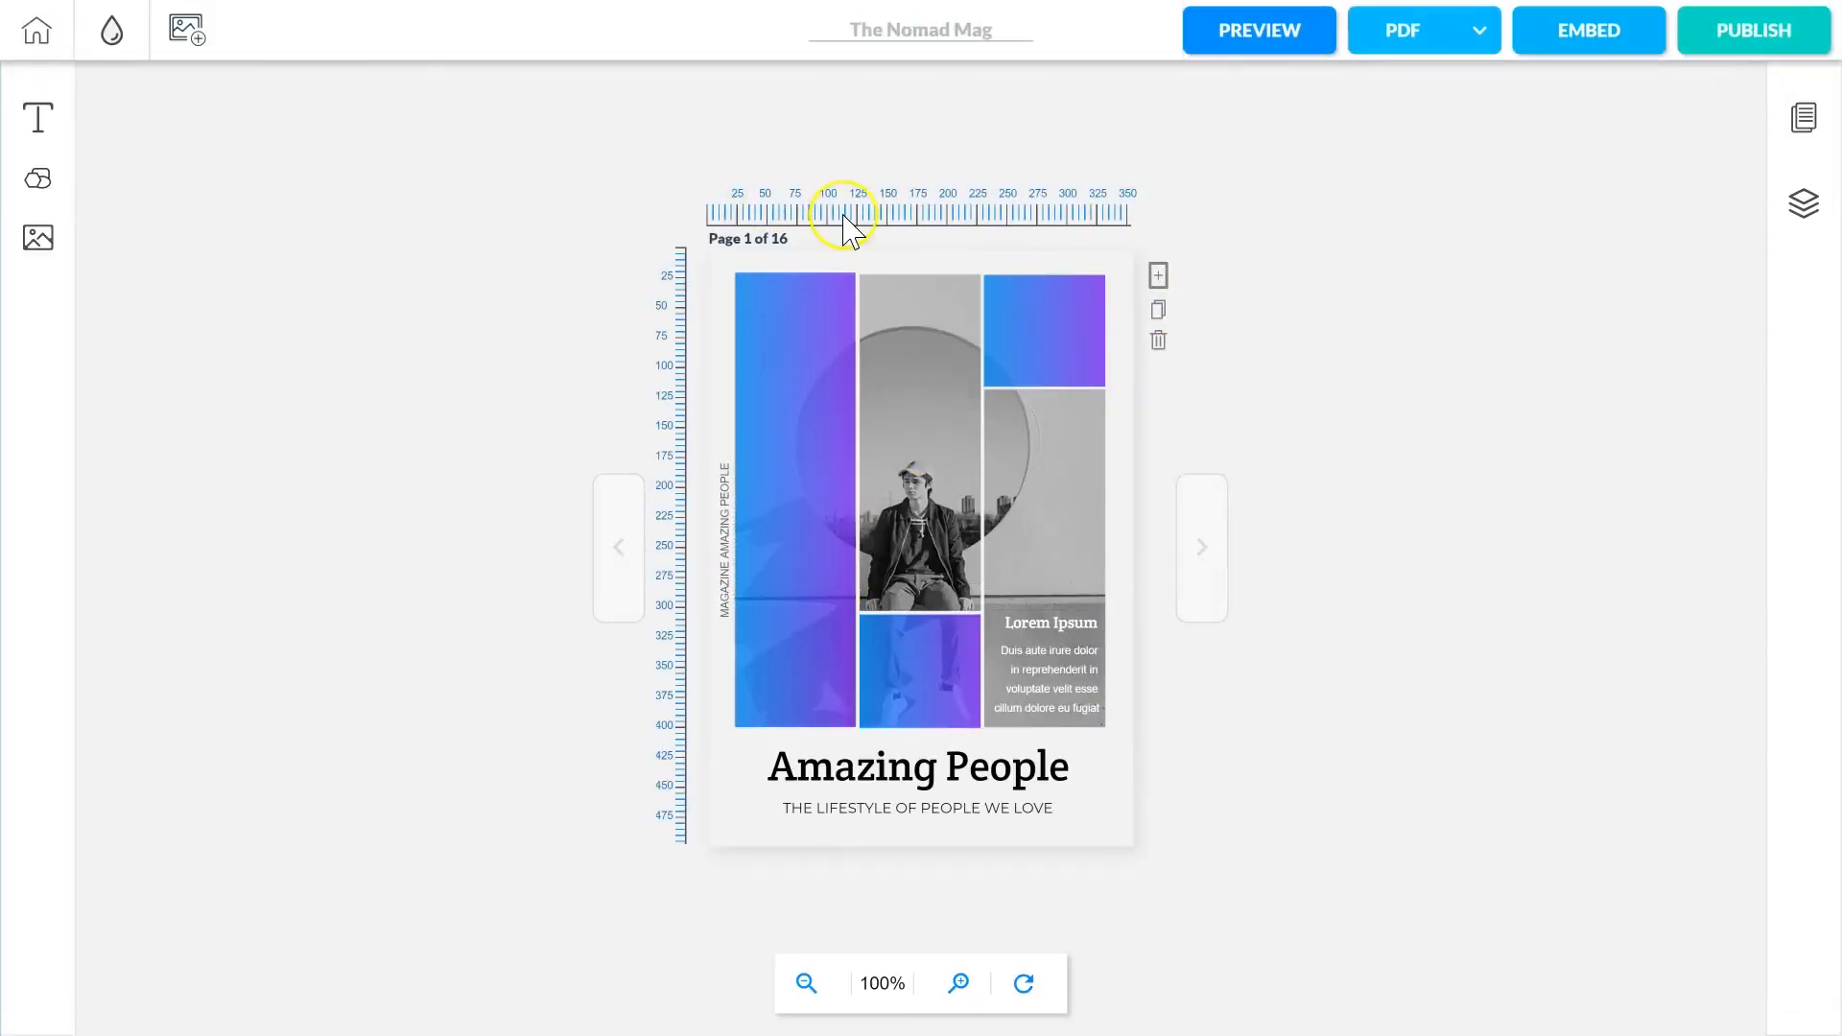
Step: Inspect the cover's editable elements by selecting its photo and gradient blocks and putting the Amazing People title into text editing
left_click(833, 503)
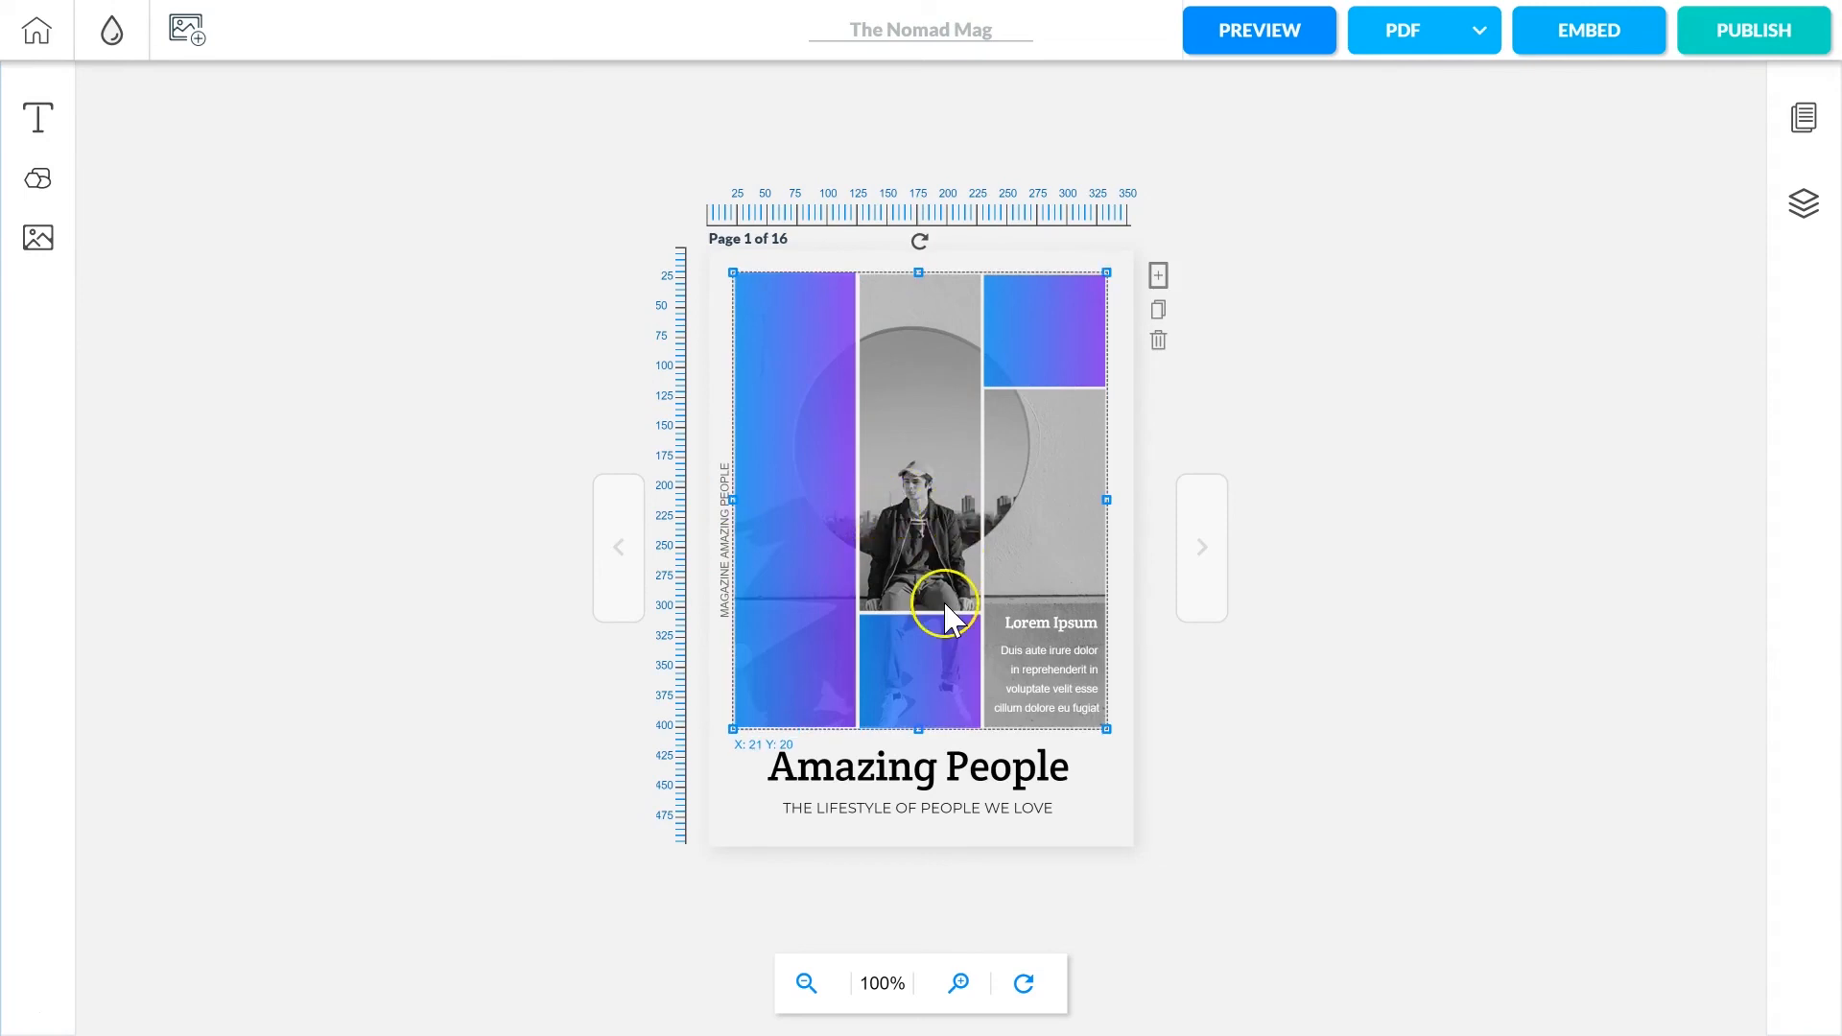
left_click(1048, 311)
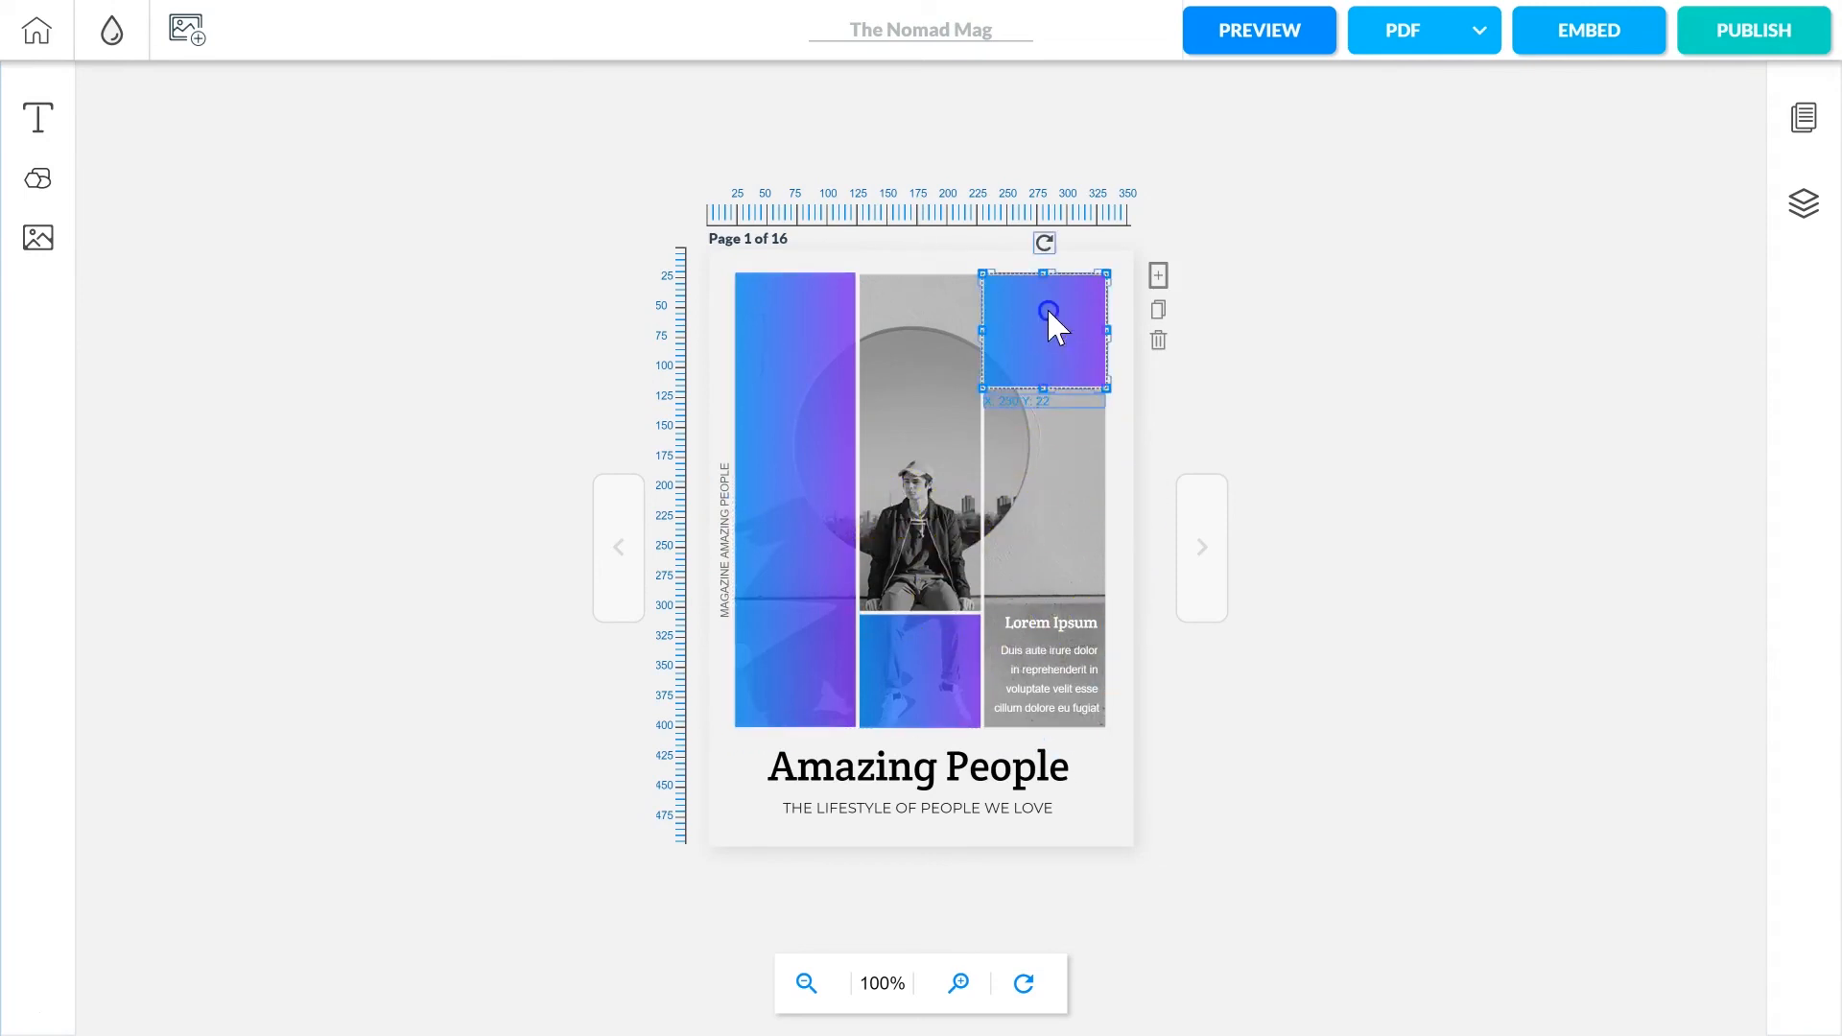
double_click(1041, 351)
left_click(901, 361)
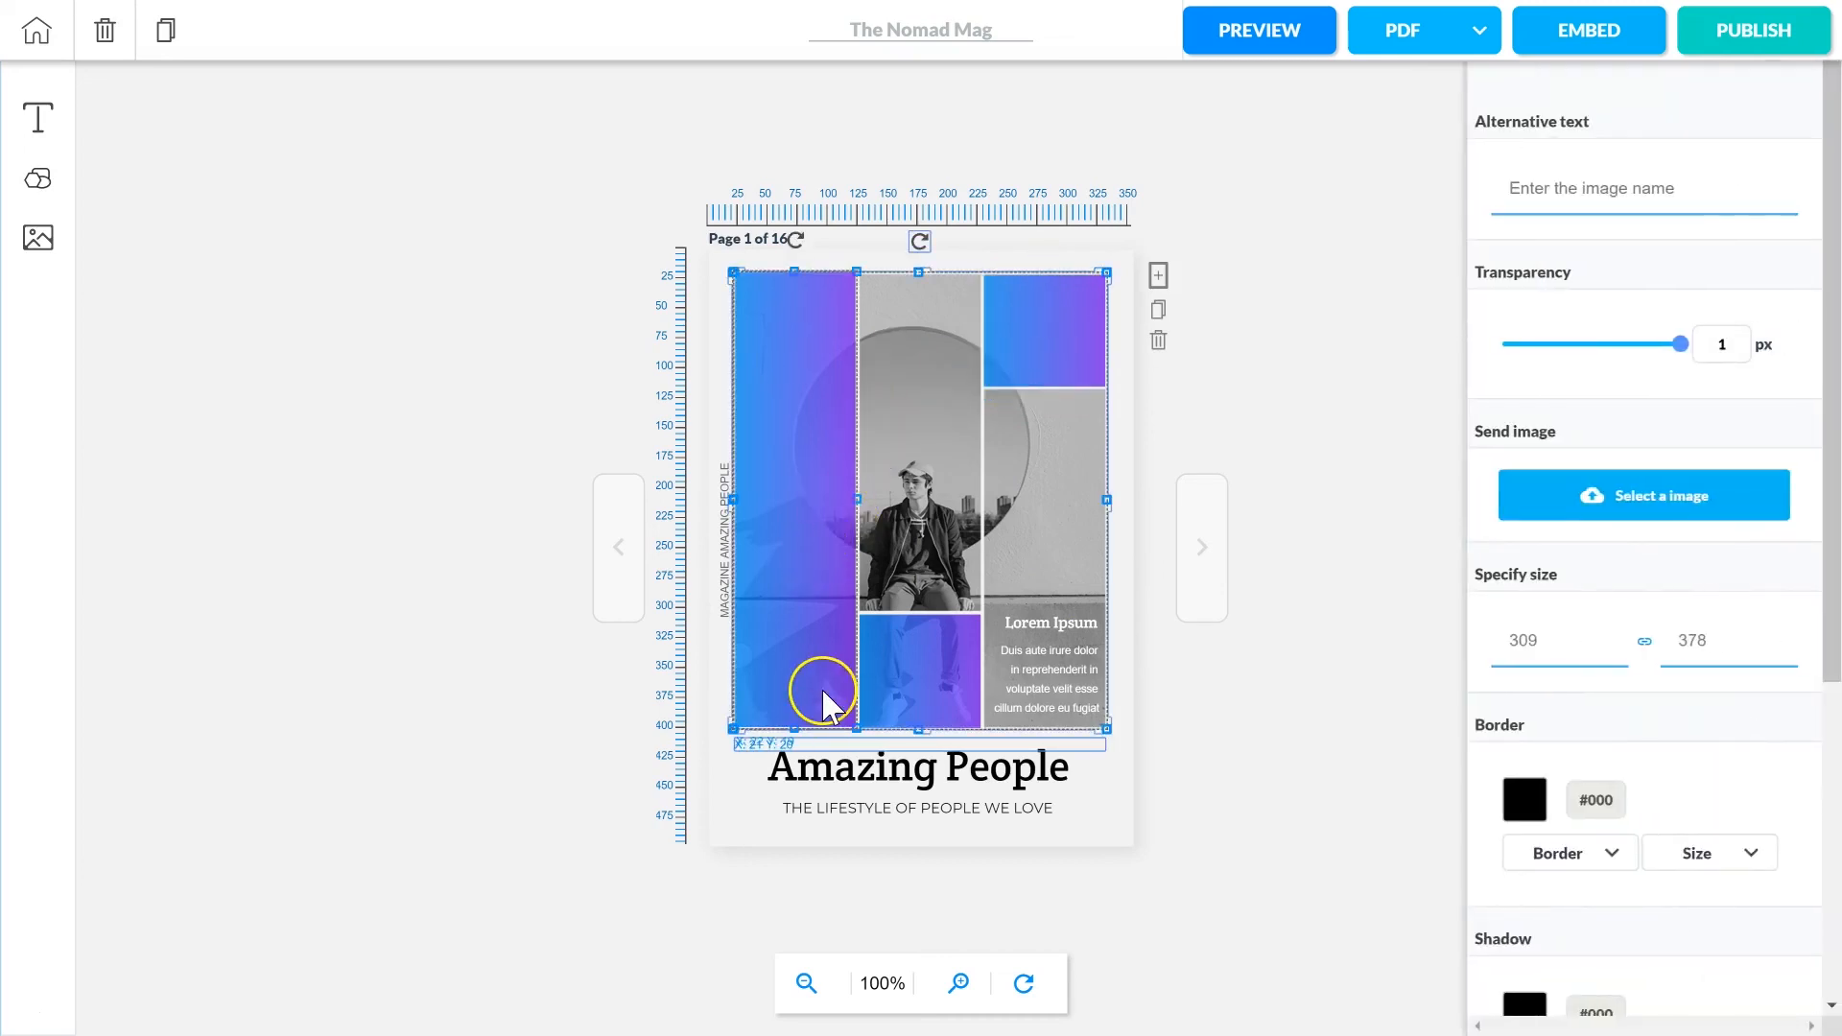
left_click(886, 765)
left_click(888, 770)
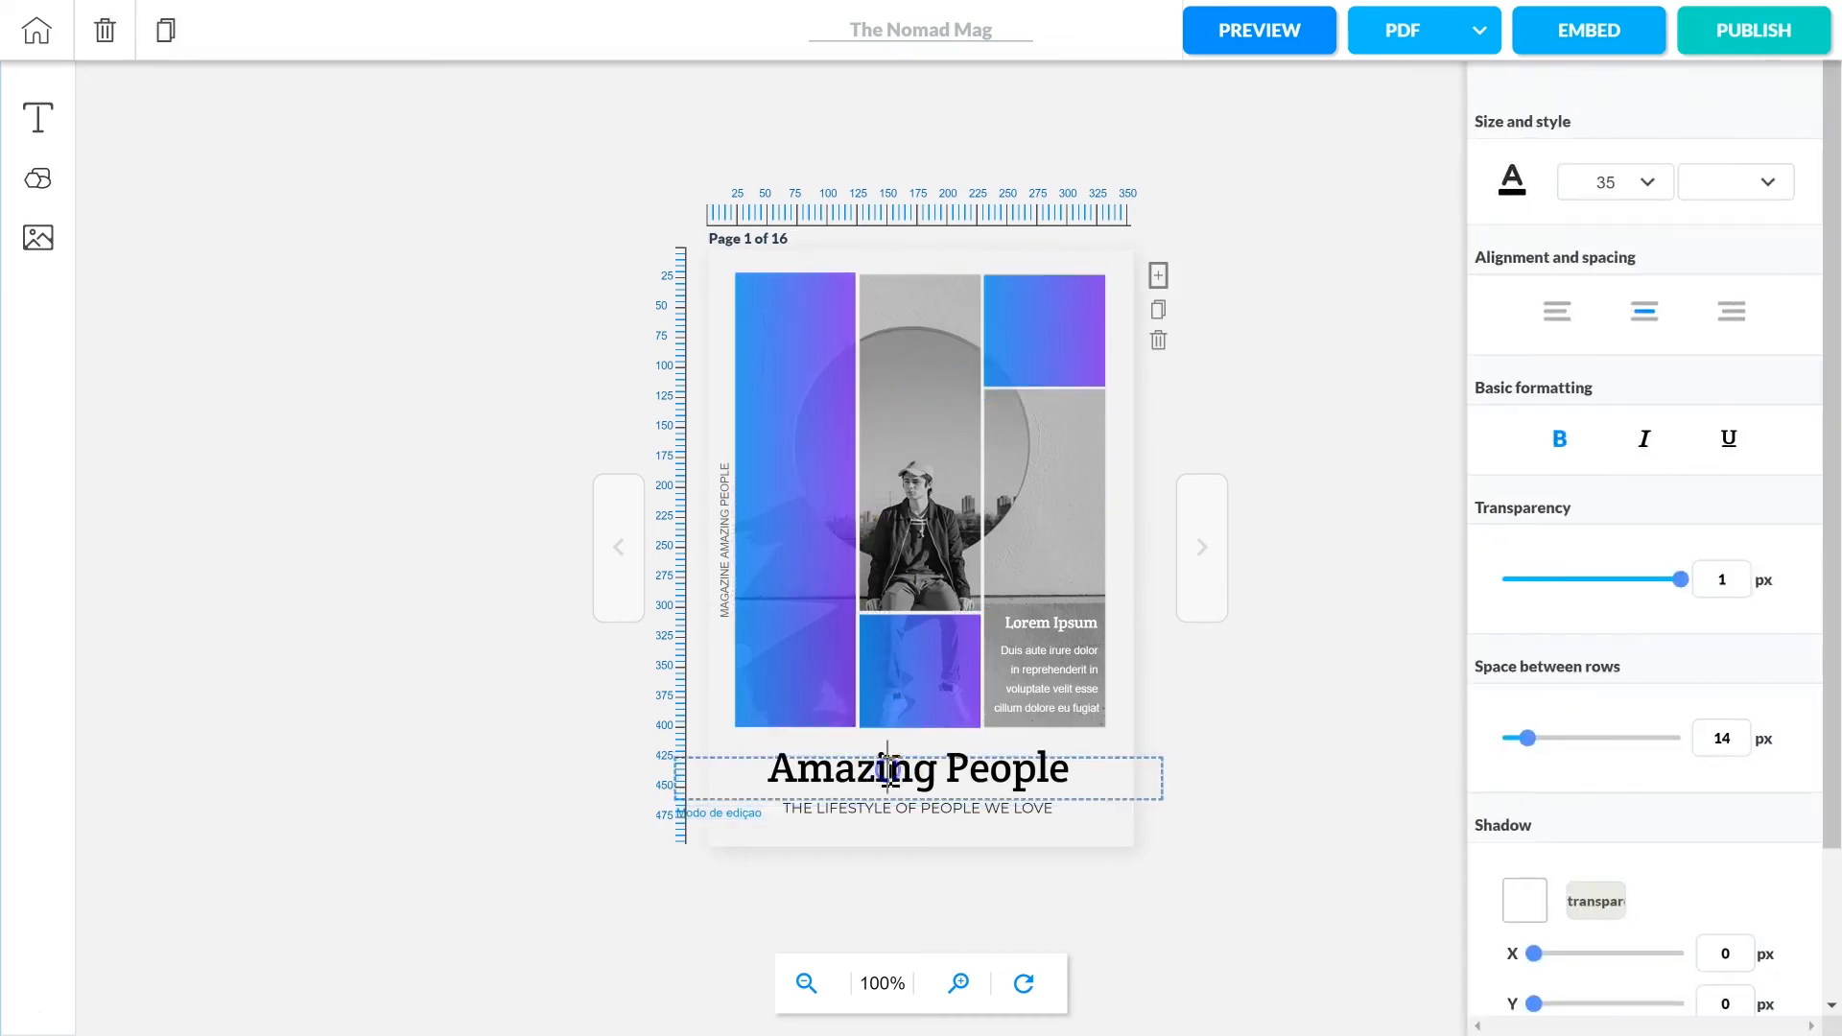
Step: Go to page 4 with the blue car photo and show the magazine's list of already exported PDFs
left_click(1191, 523)
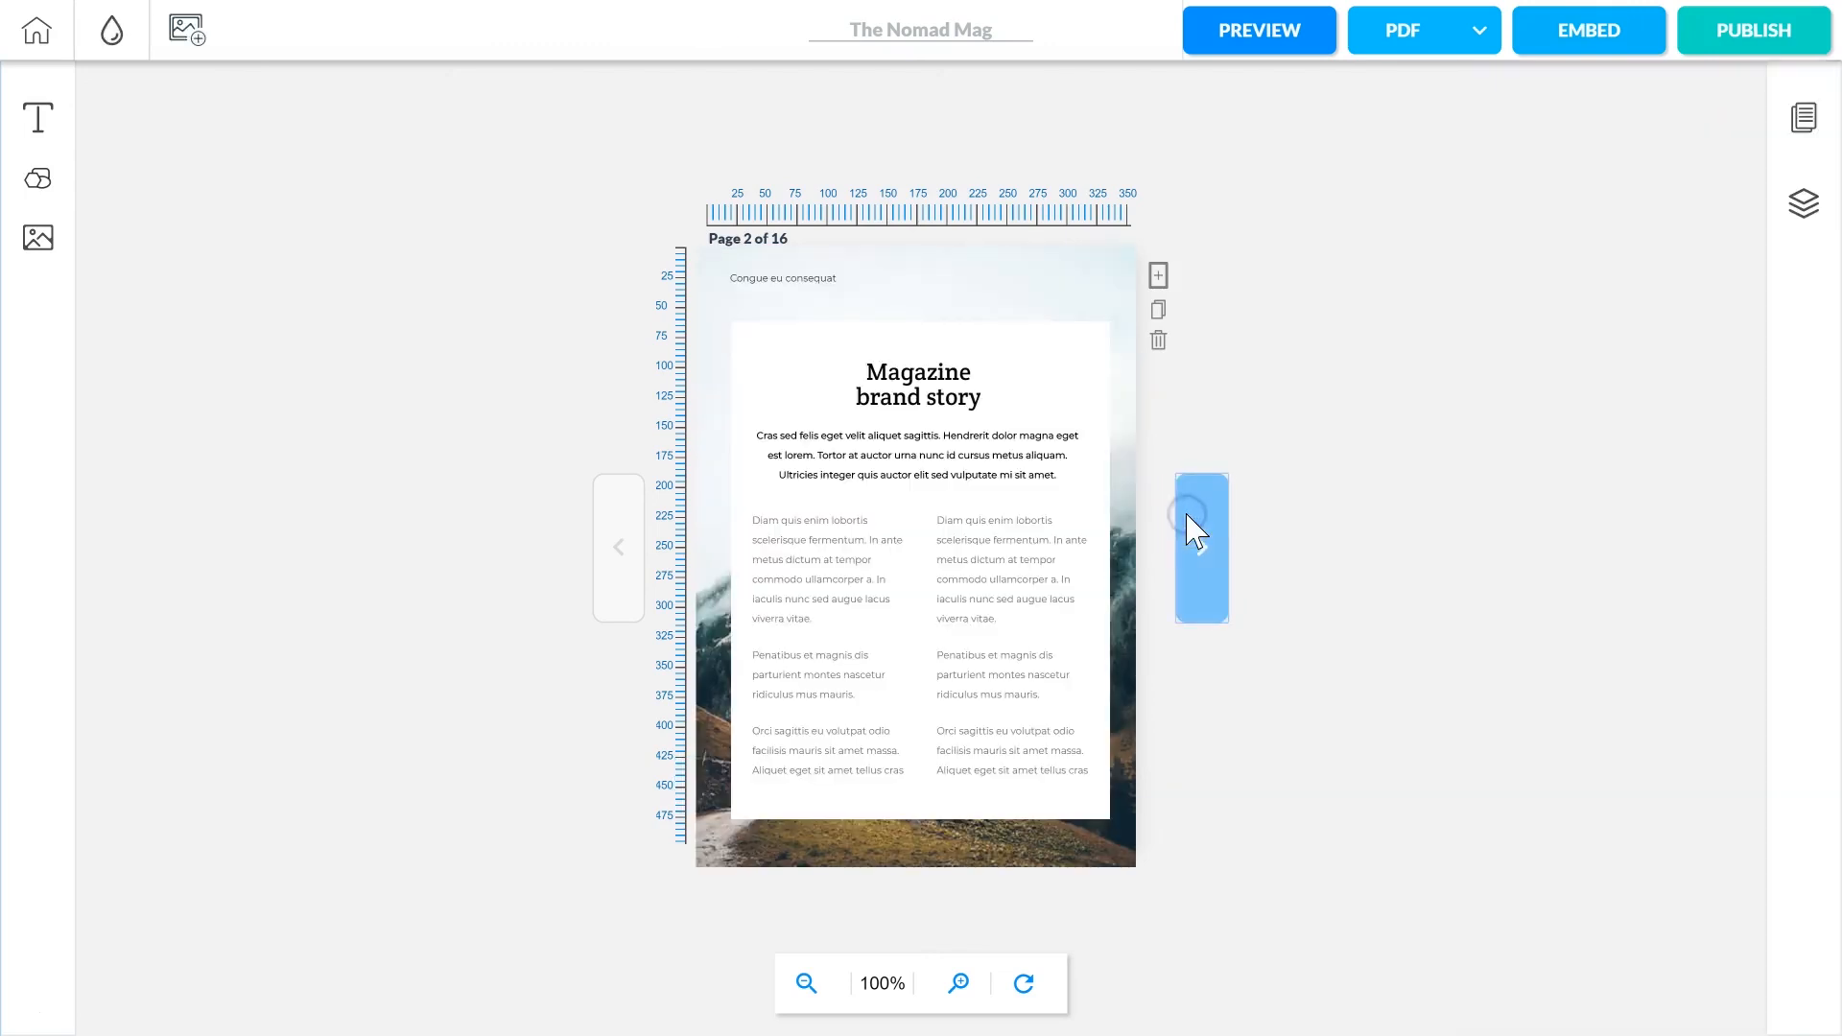
left_click(1196, 519)
left_click(1195, 519)
left_click(1384, 388)
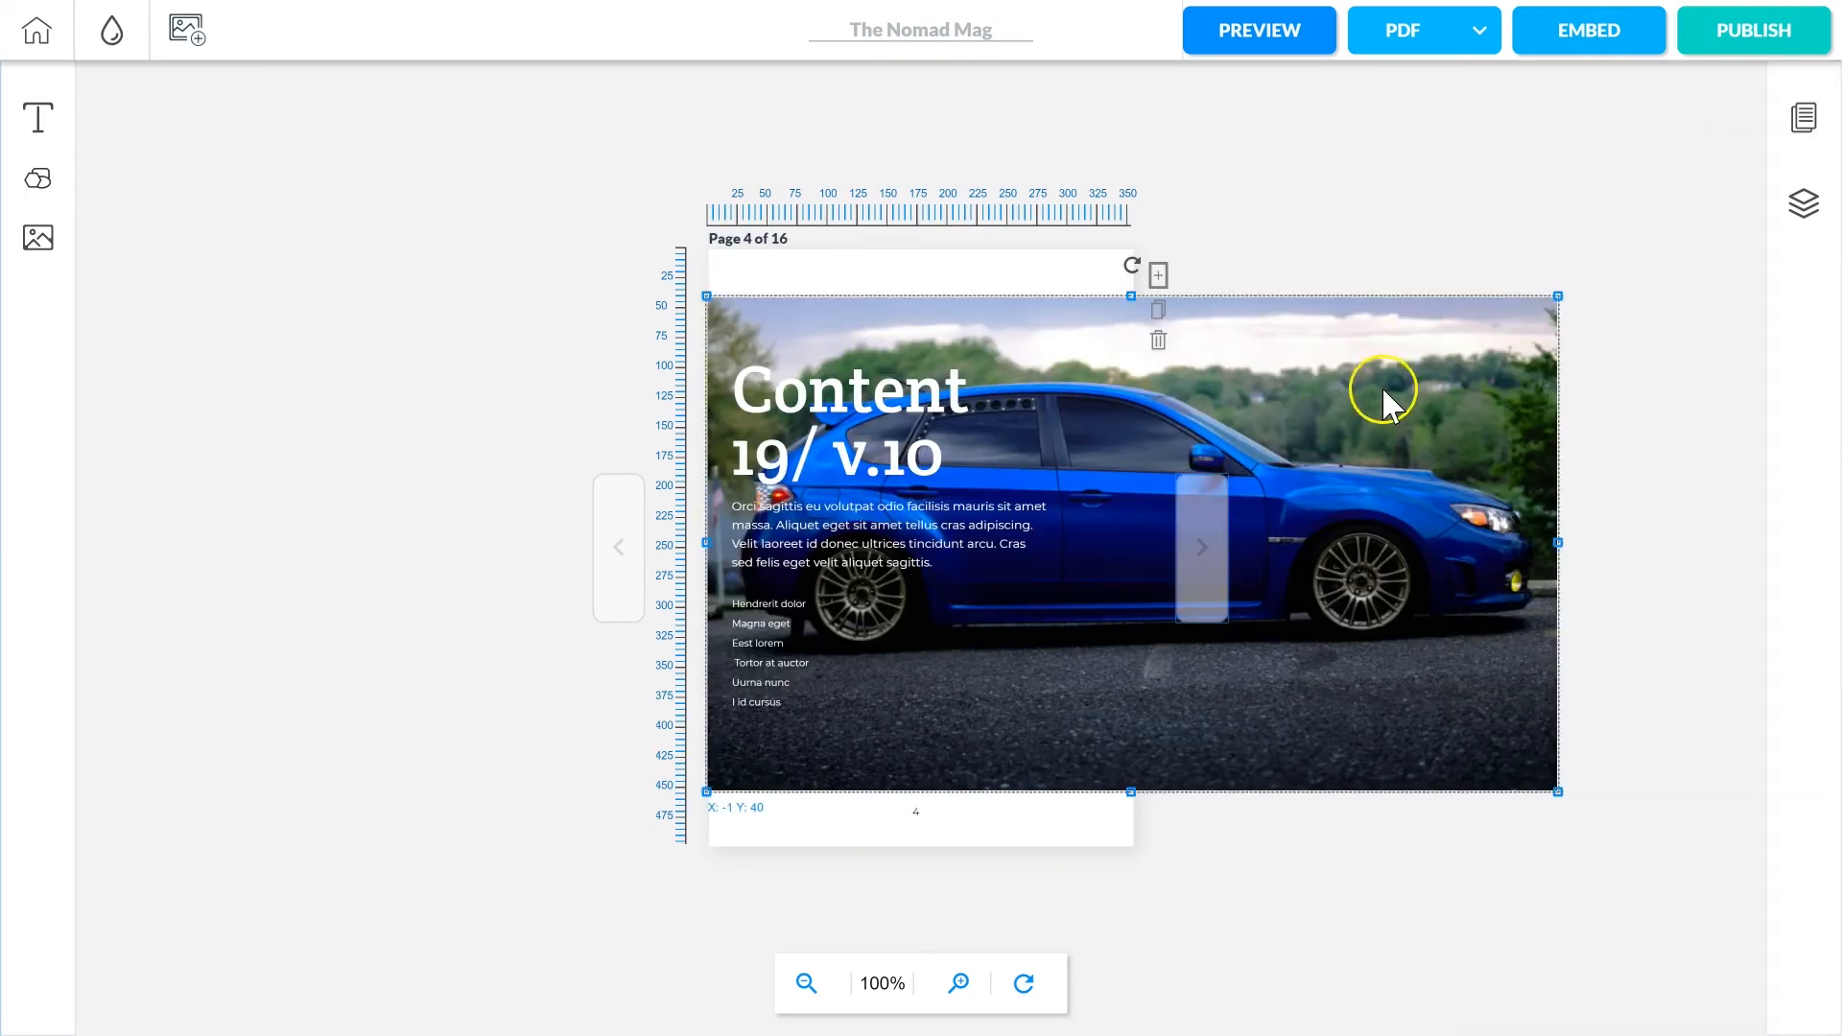
left_click(576, 528)
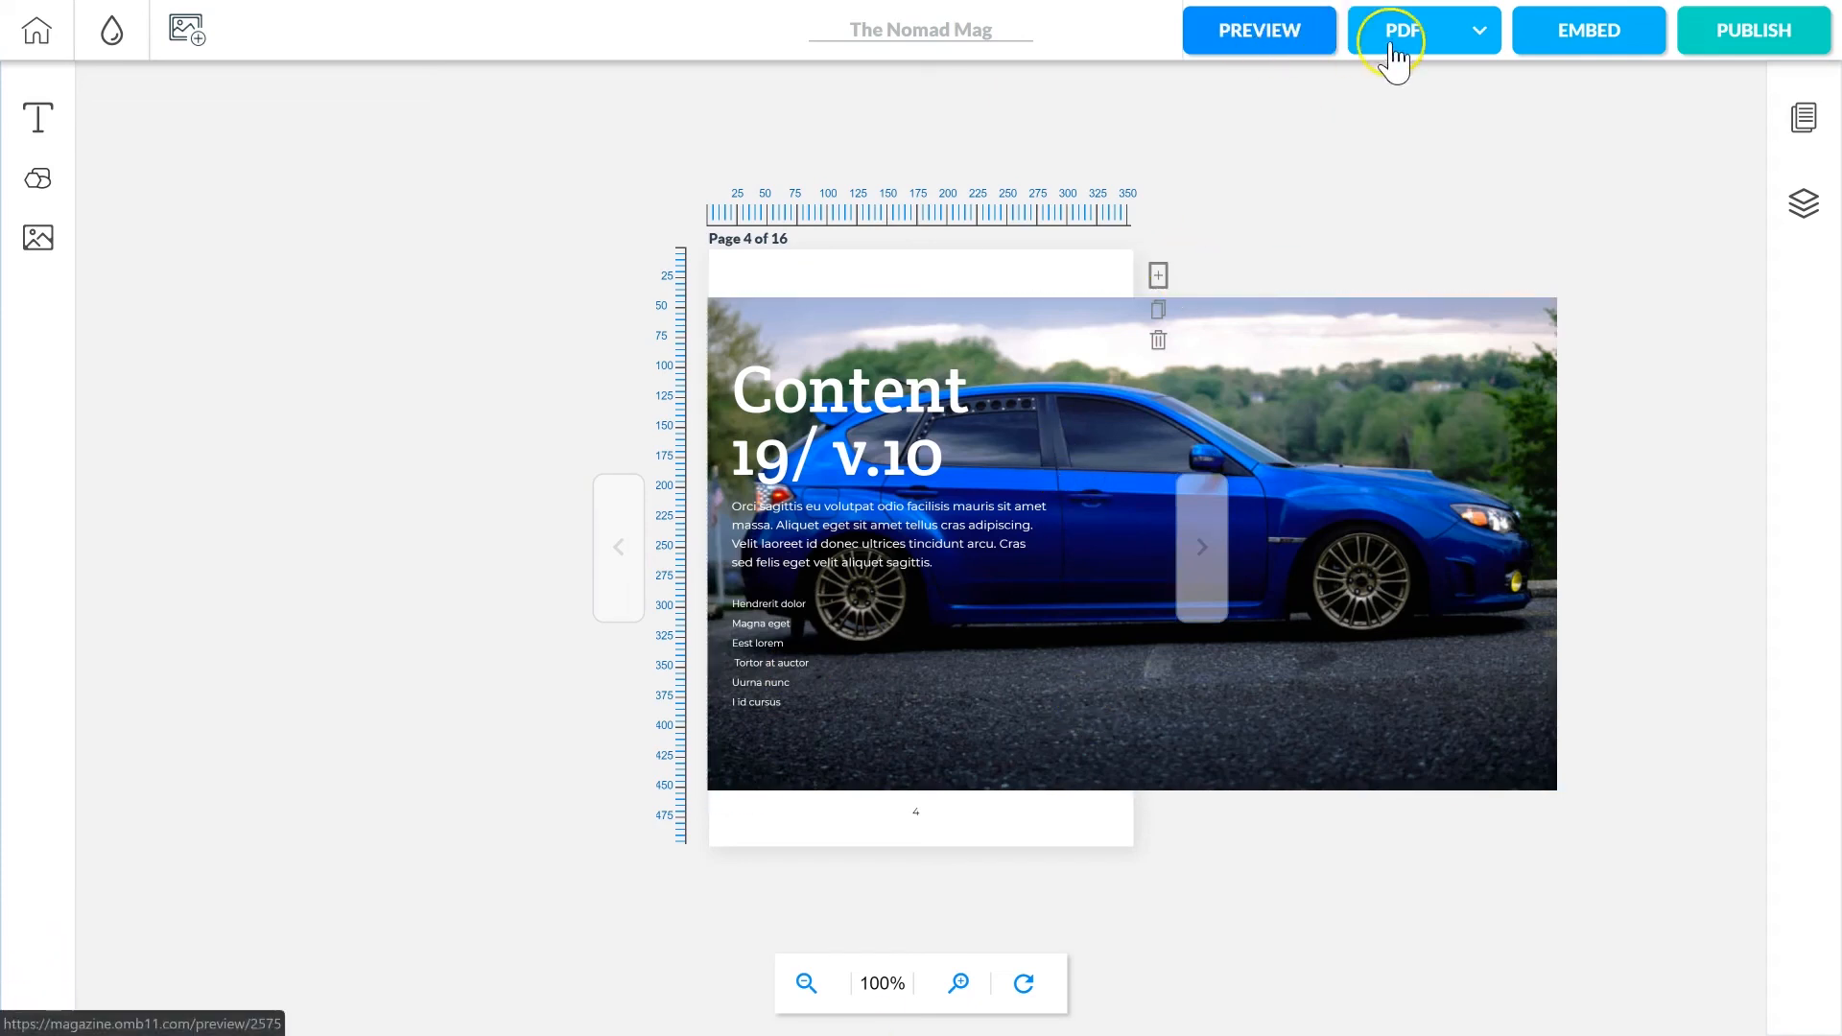
left_click(1470, 39)
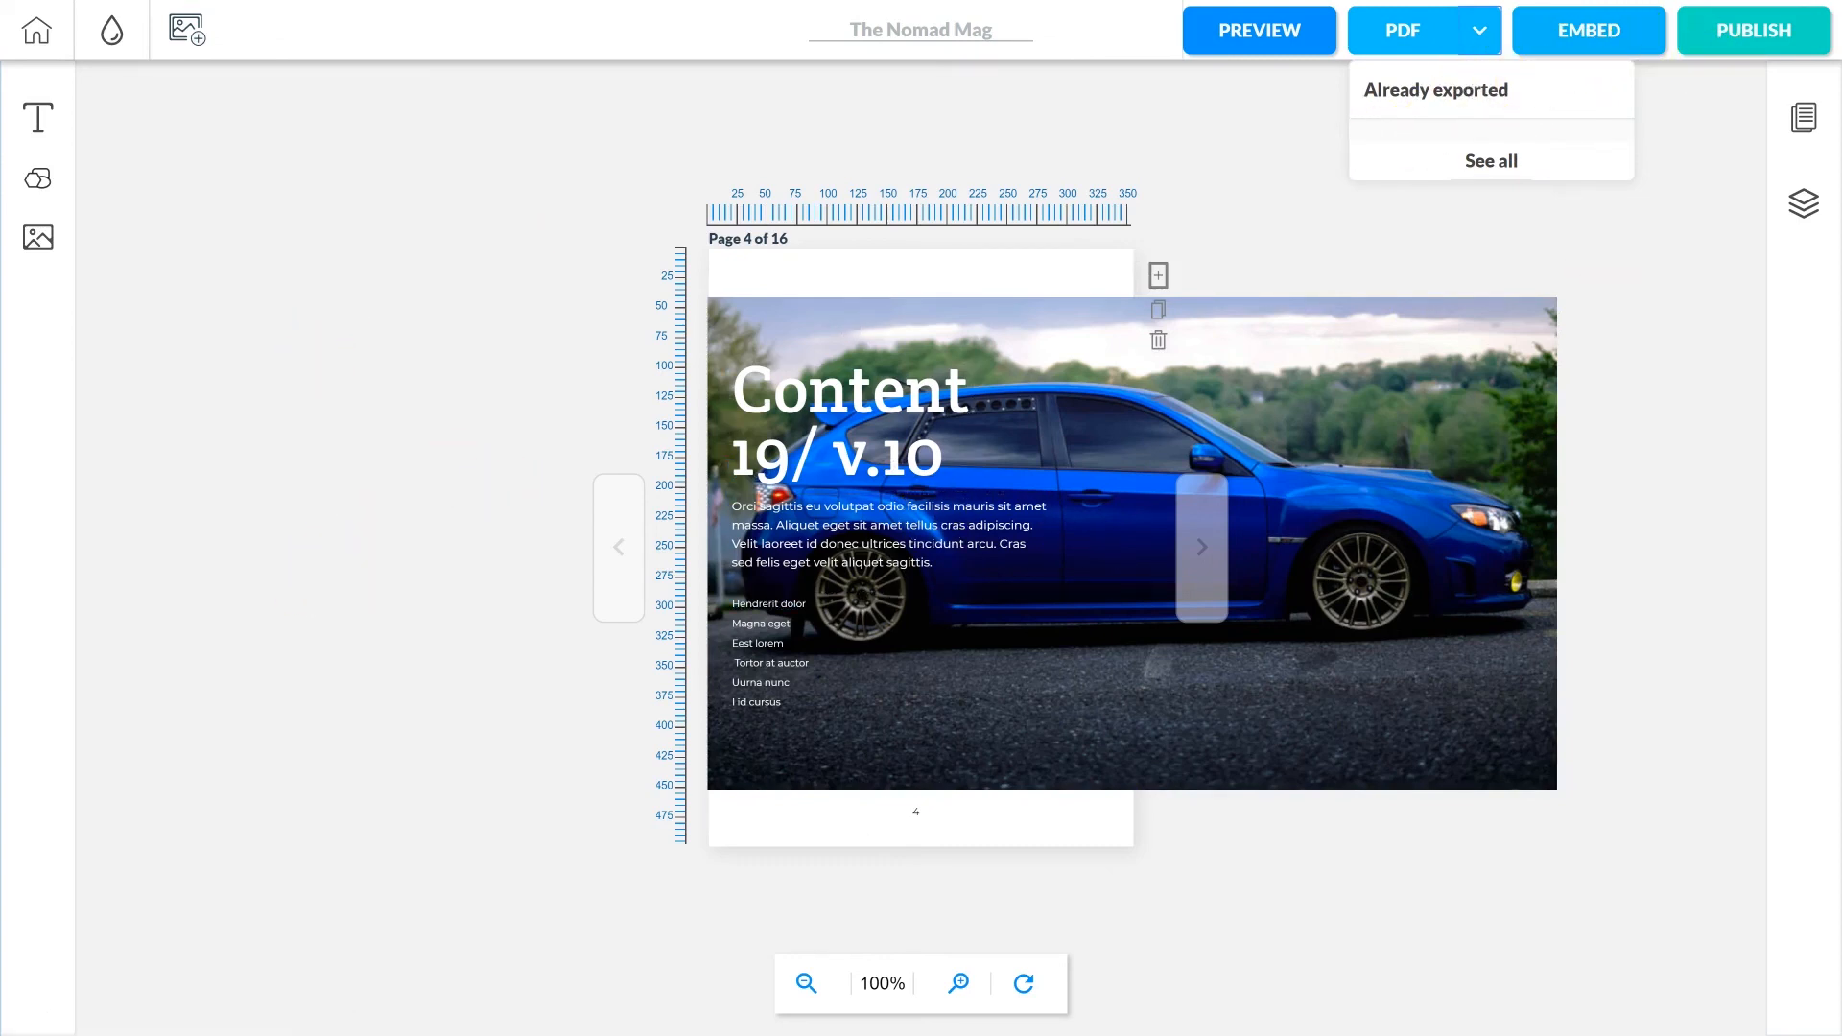
Step: Return to the Builderall tool list and enter the MockUp Studio
left_click(21, 1004)
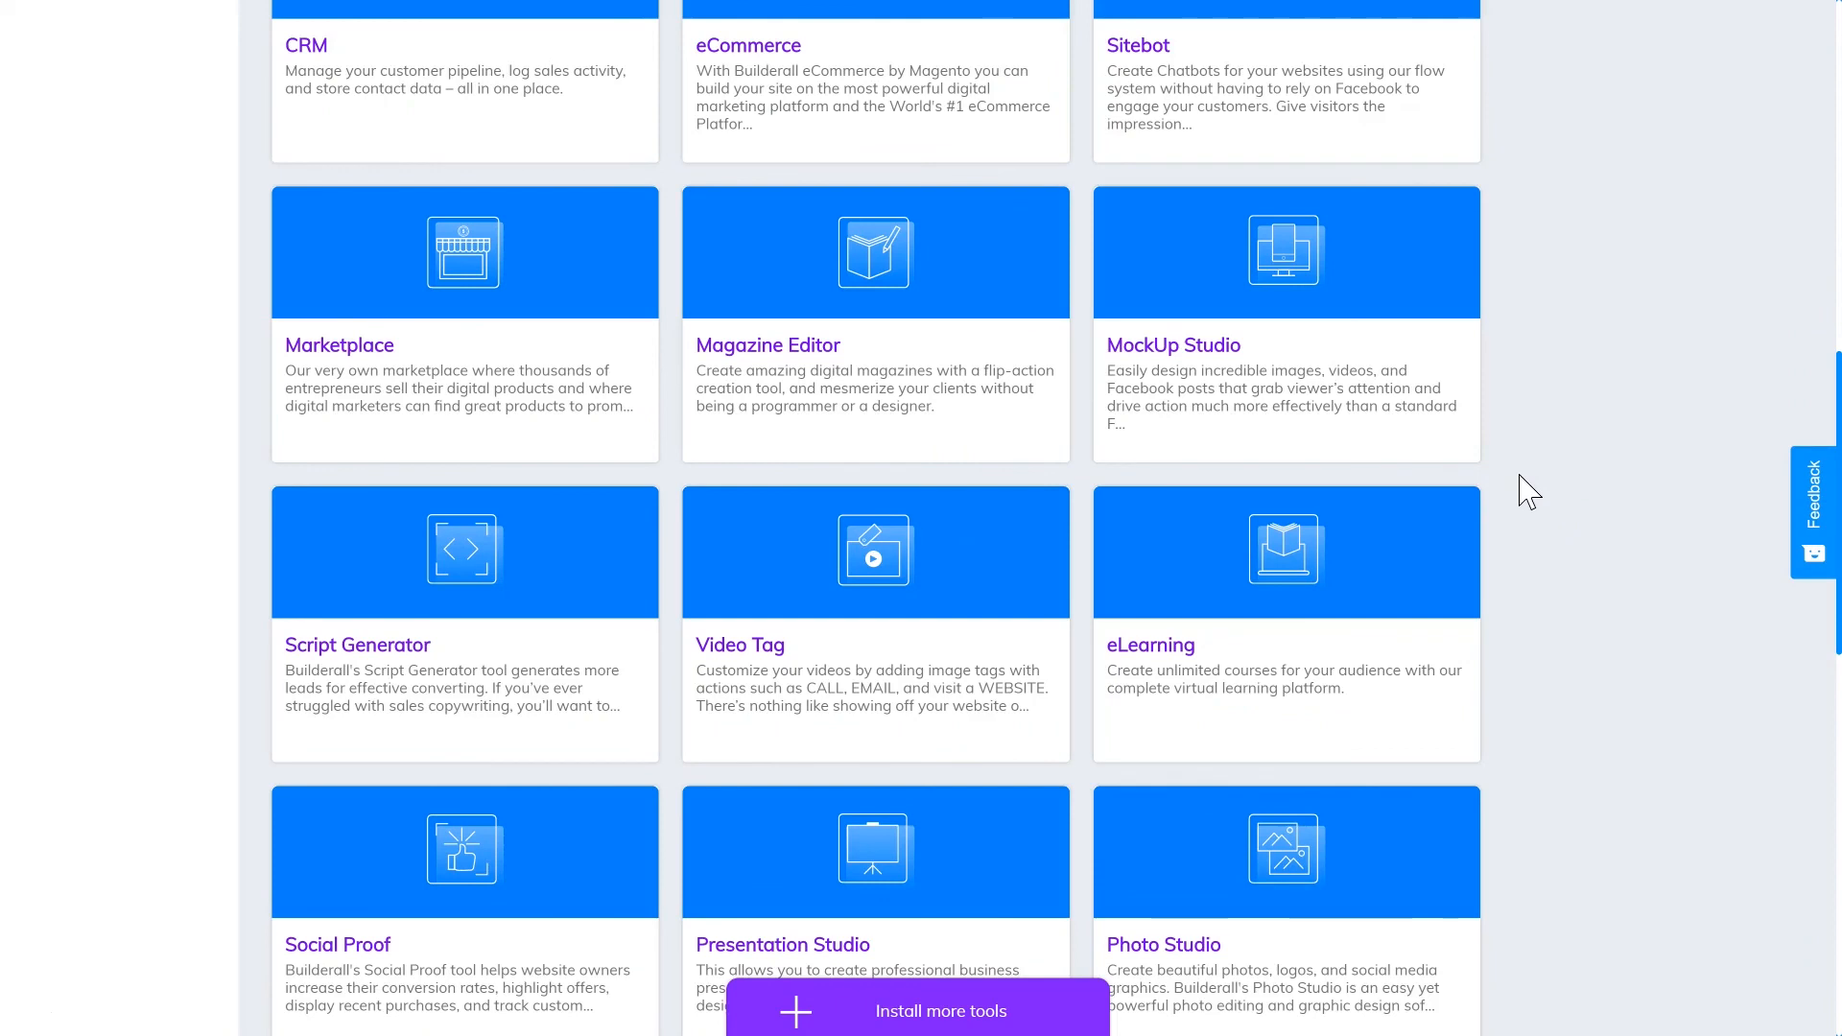
mouse_move(1340, 345)
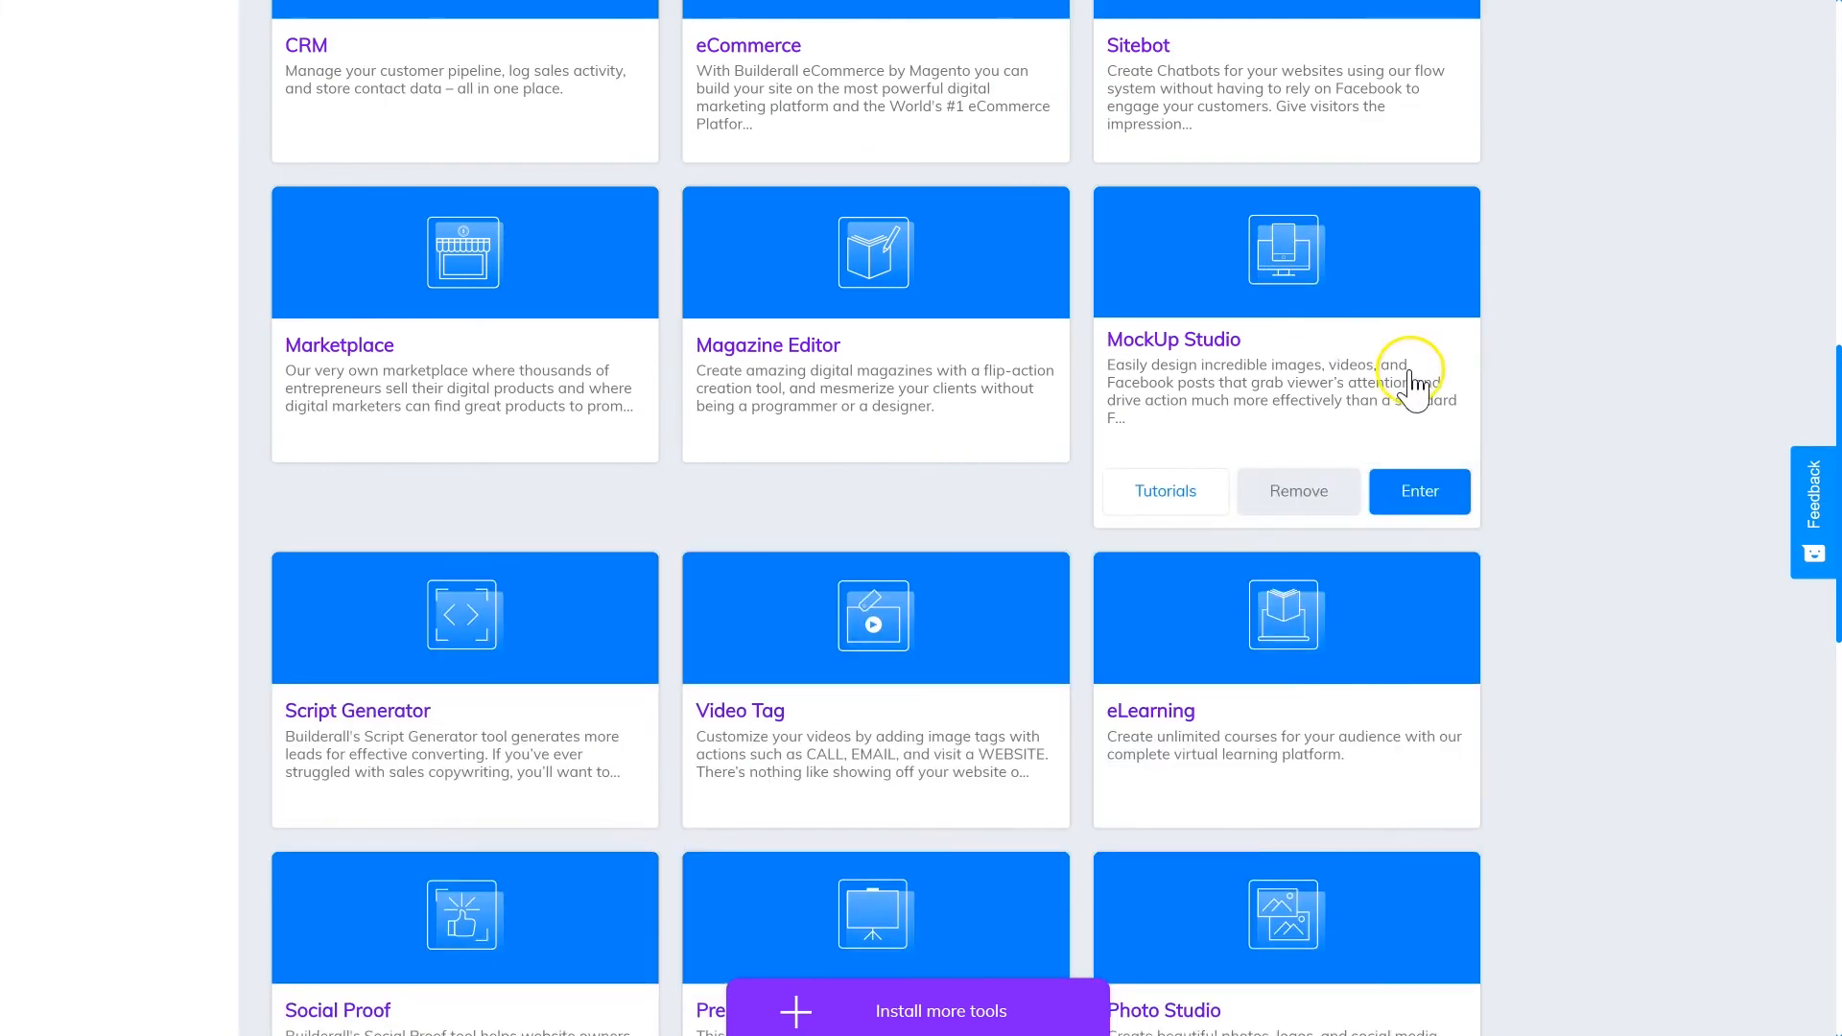
left_click(1433, 494)
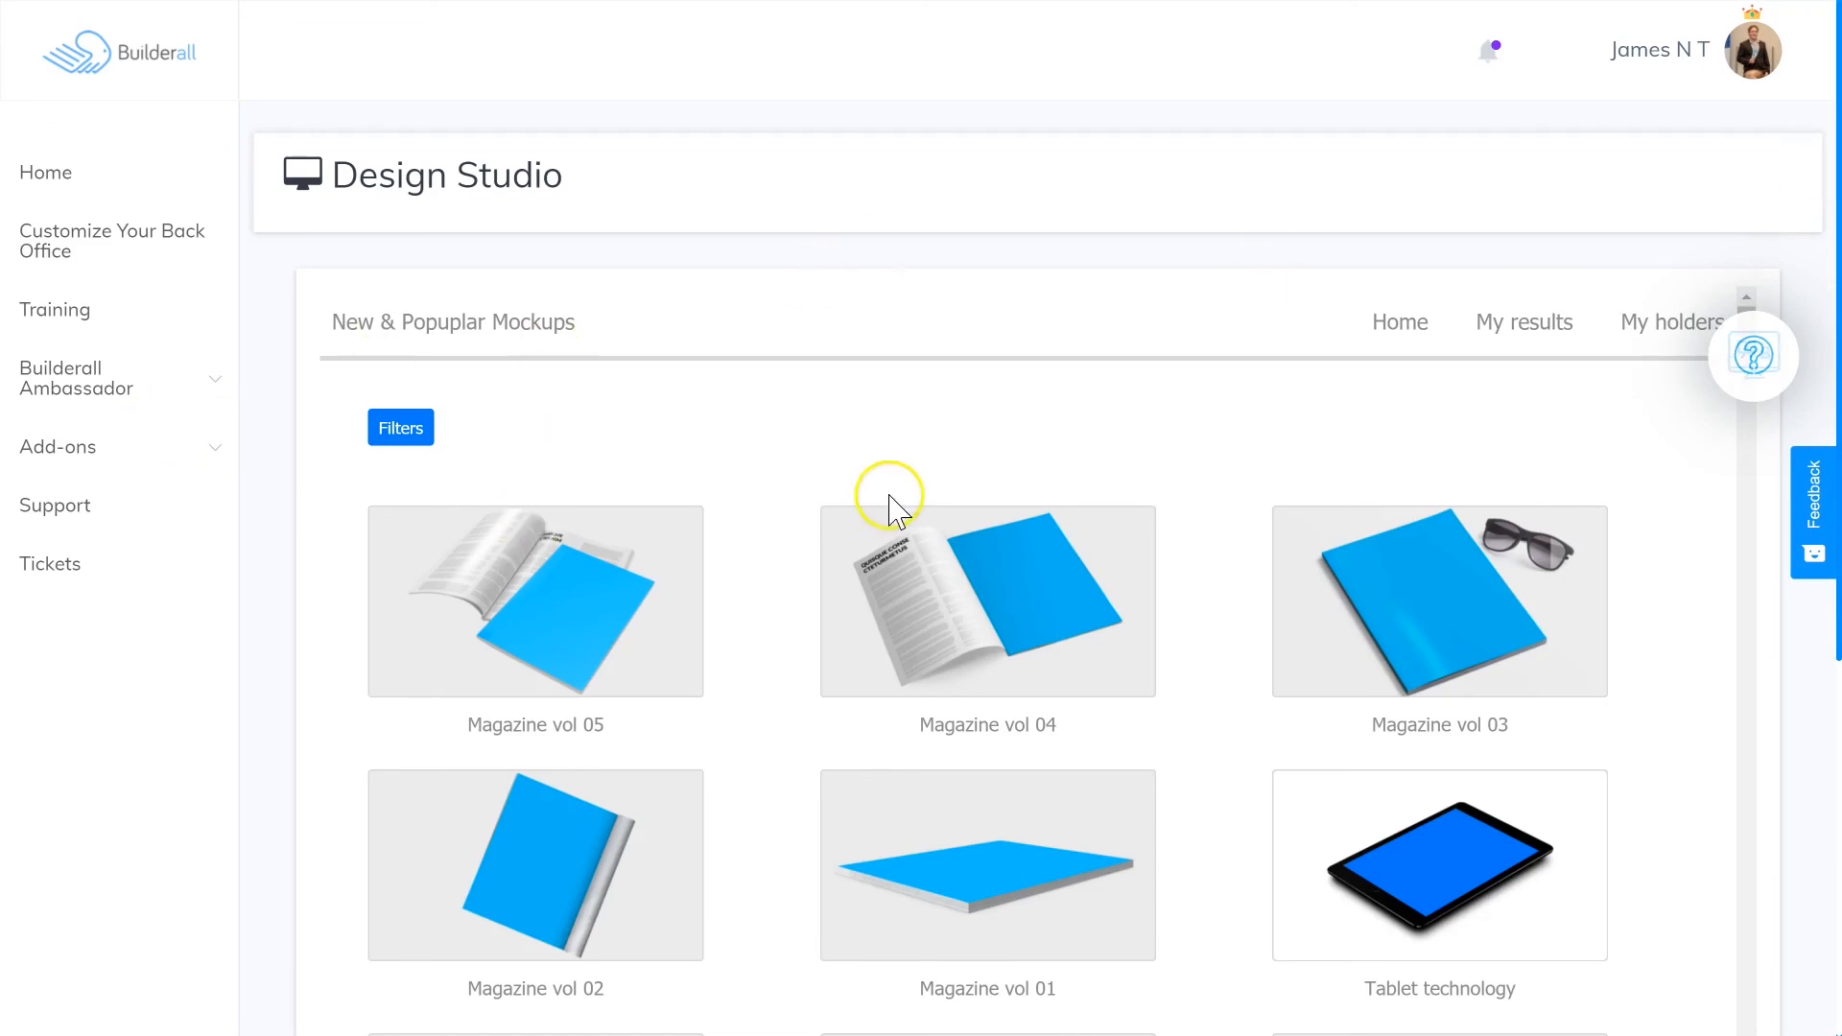
Step: Browse the New & Popular Mockups gallery, covering the device, book cover, business card and workspace mockups
scroll(892, 502, "down", 5)
scroll(997, 624, "down", 4)
scroll(852, 651, "down", 3)
scroll(1246, 863, "up", 3)
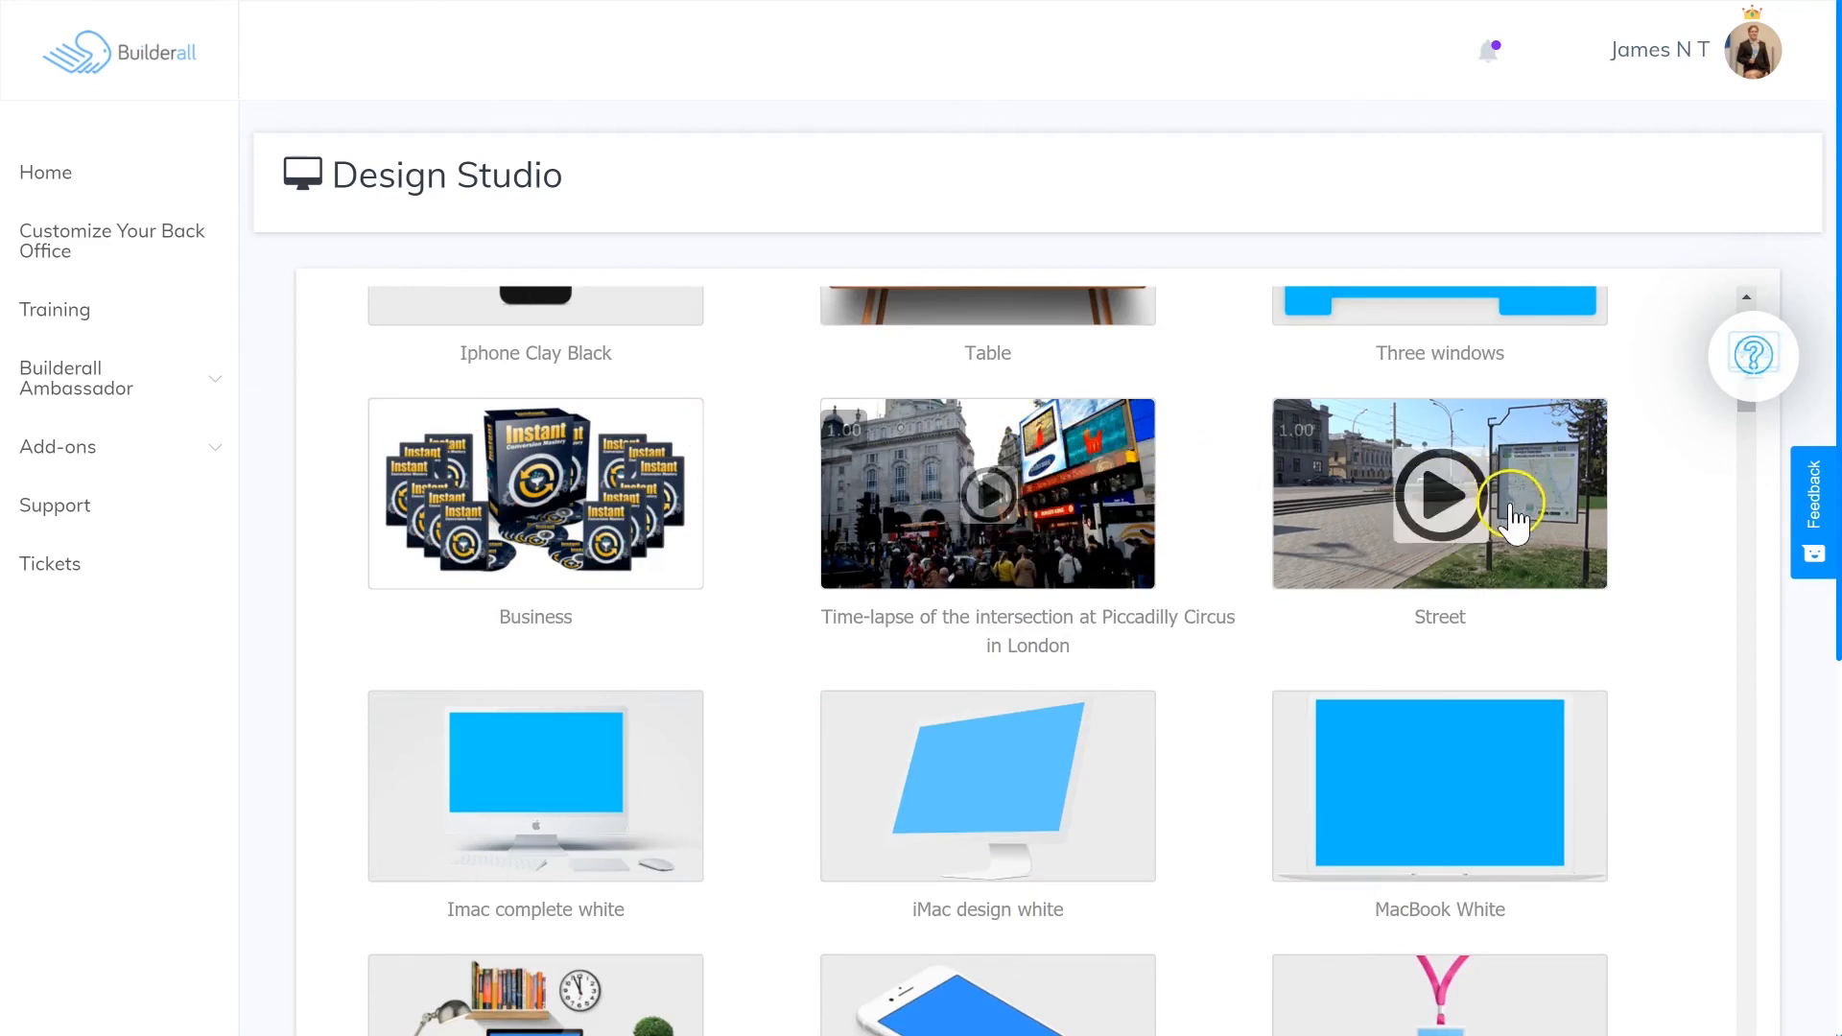
scroll(1210, 565, "down", 1)
scroll(1211, 566, "down", 4)
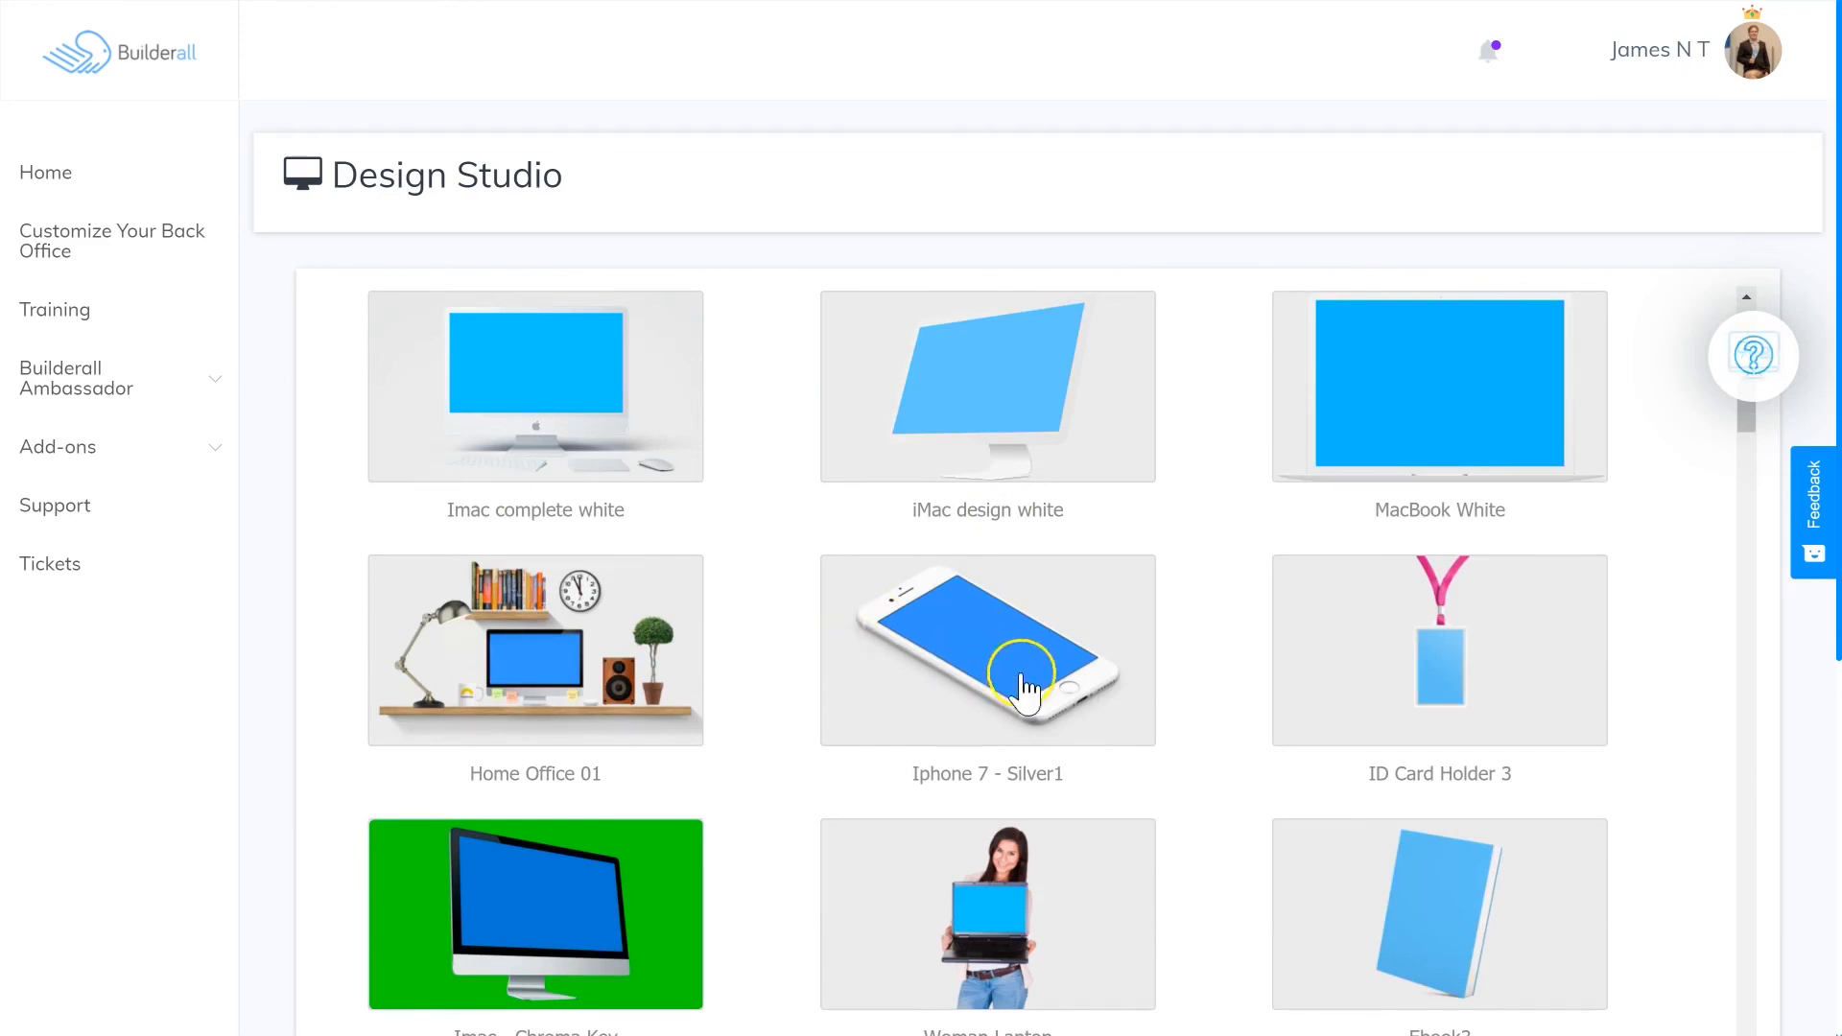
scroll(752, 711, "down", 10)
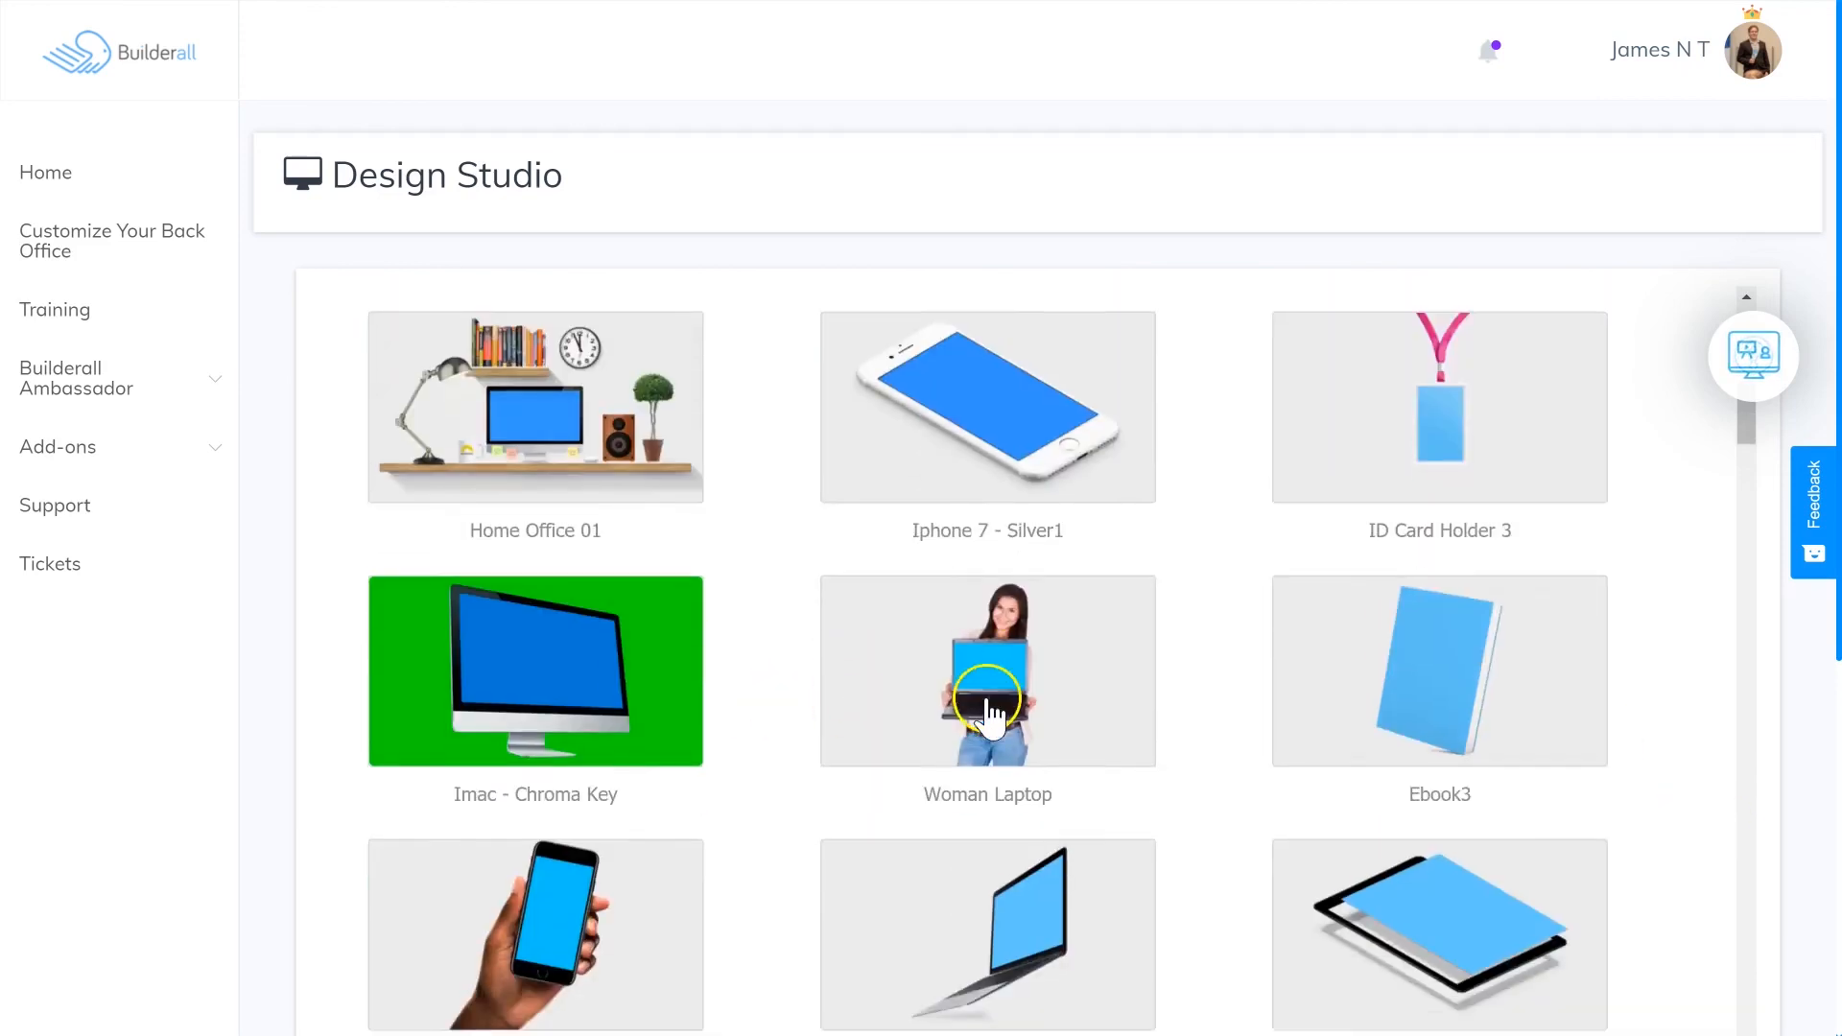
scroll(1189, 731, "up", 15)
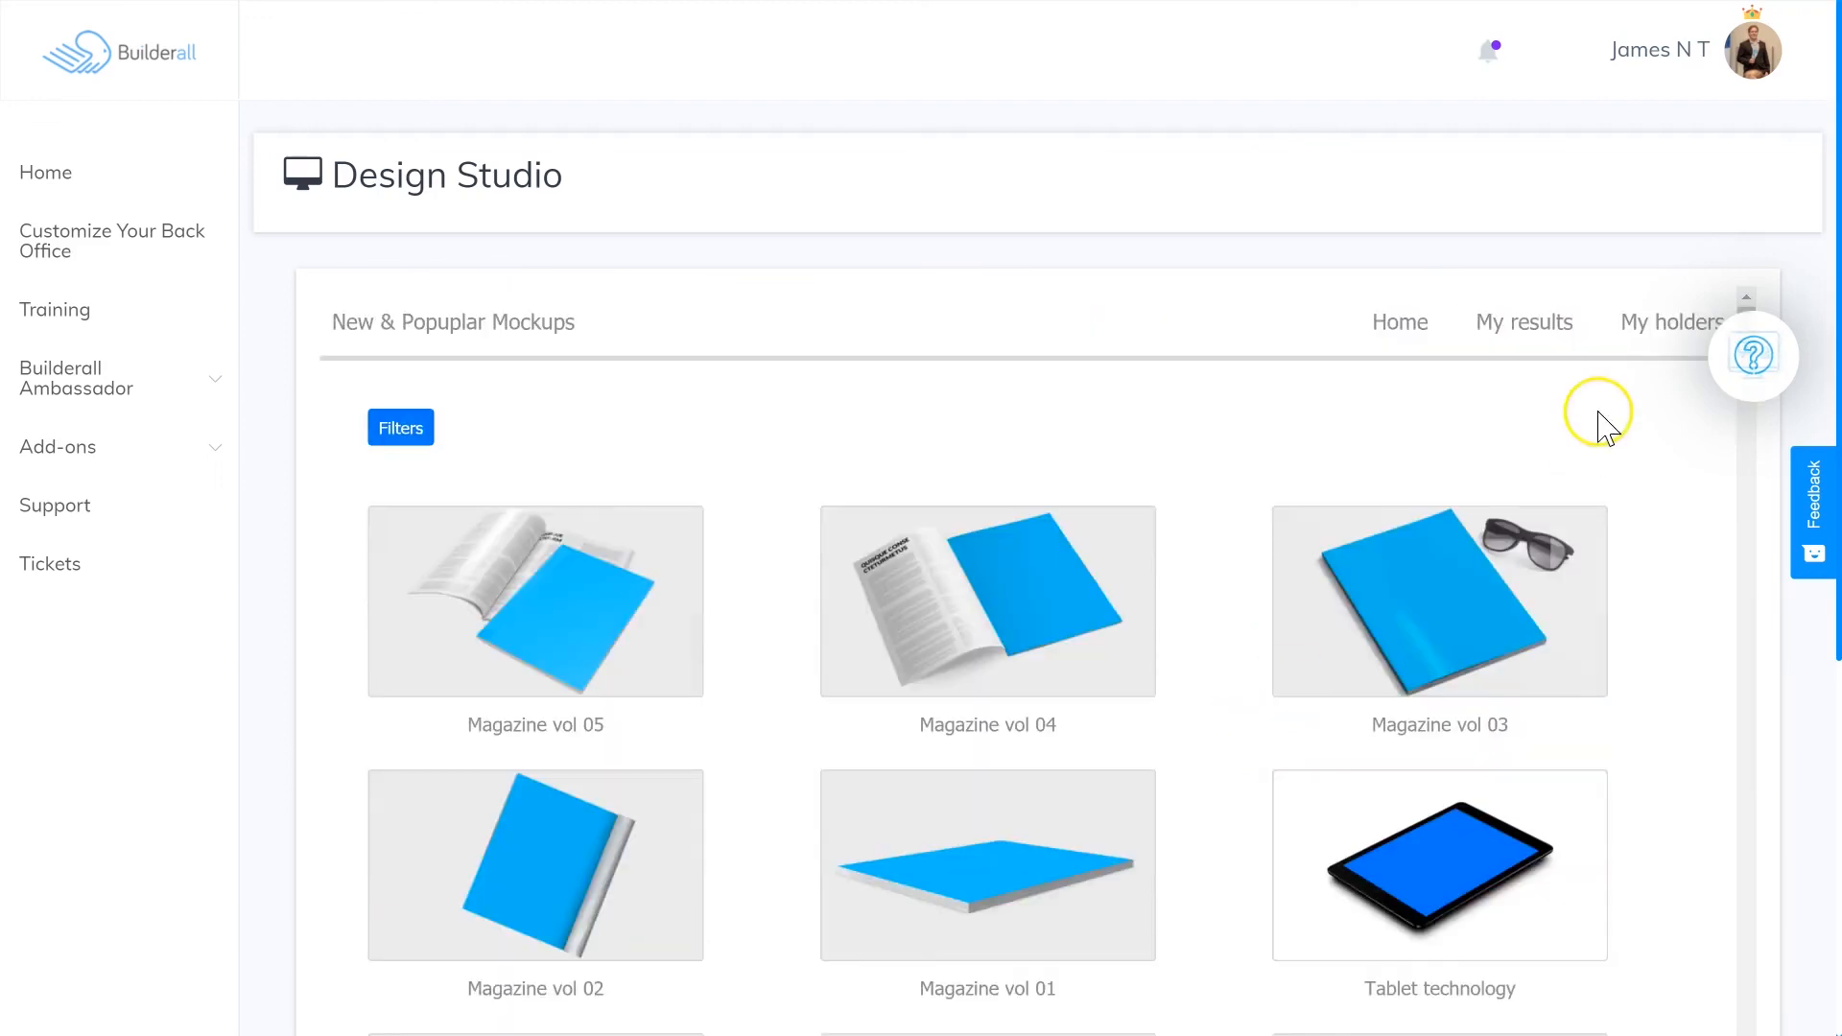
scroll(1031, 546, "down", 20)
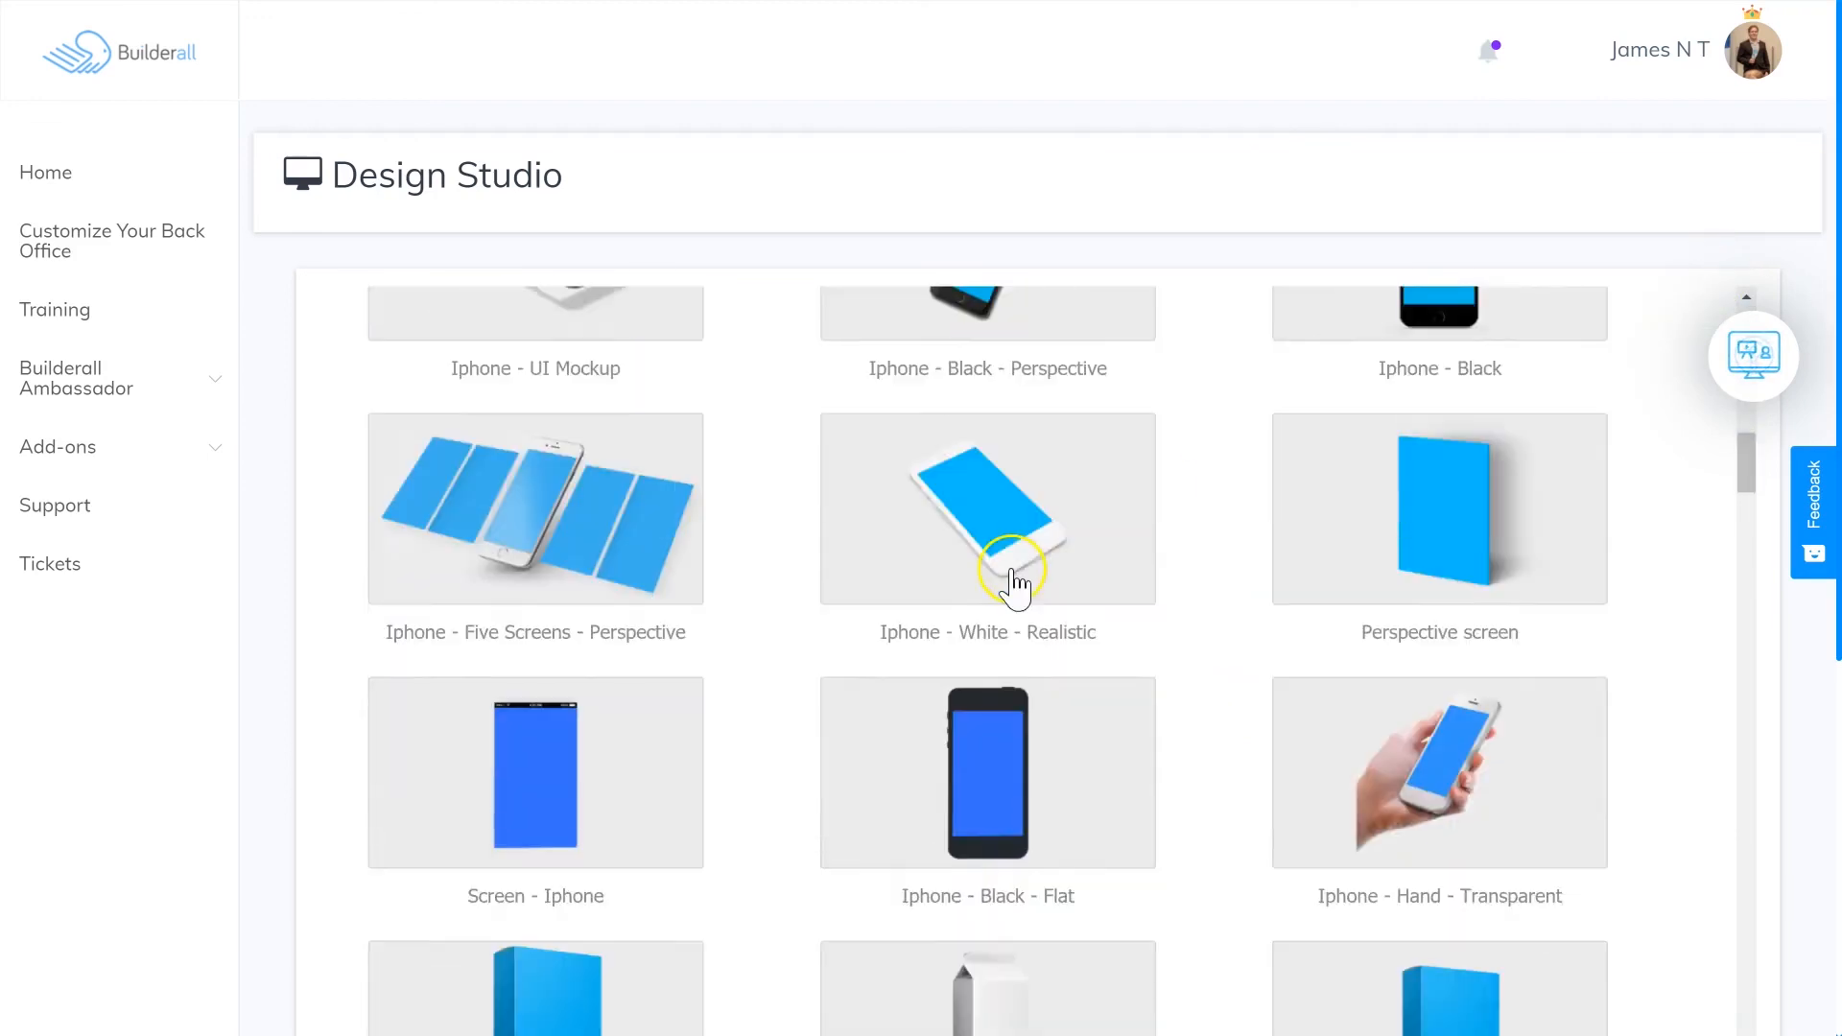
scroll(1045, 662, "down", 5)
scroll(1036, 700, "up", 6)
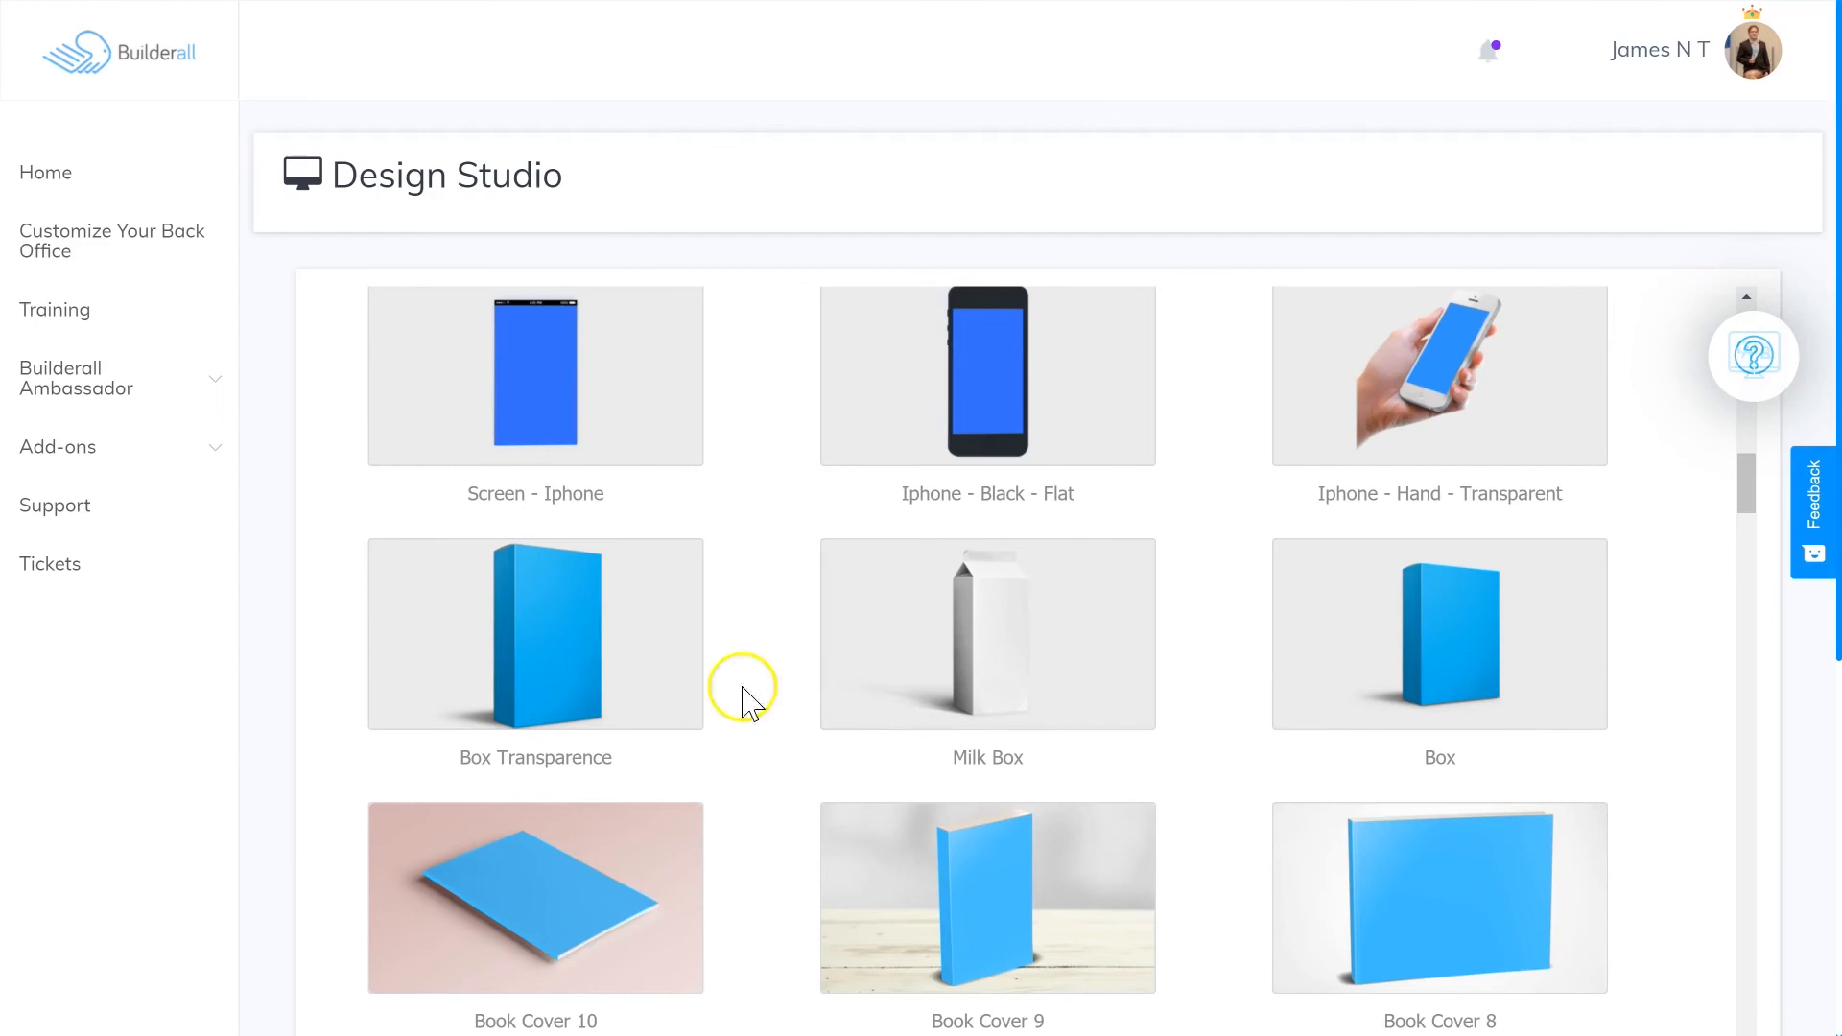
scroll(970, 652, "down", 10)
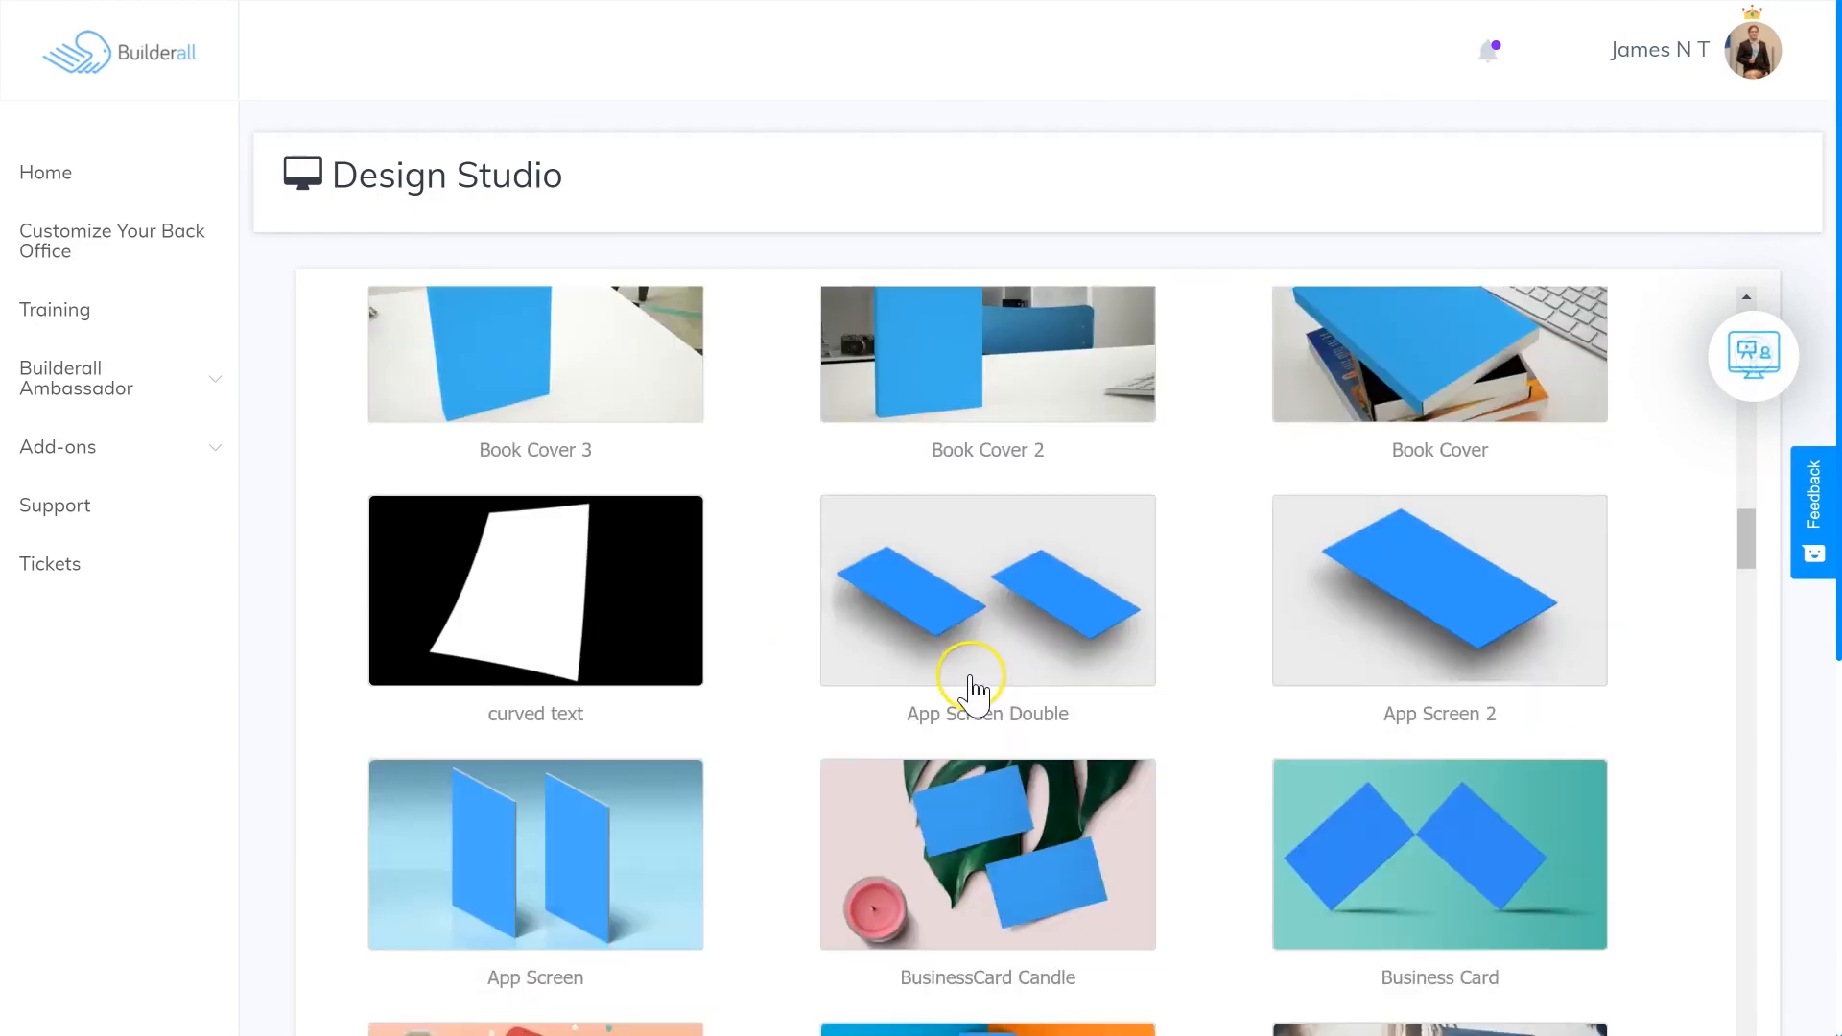
scroll(971, 686, "down", 4)
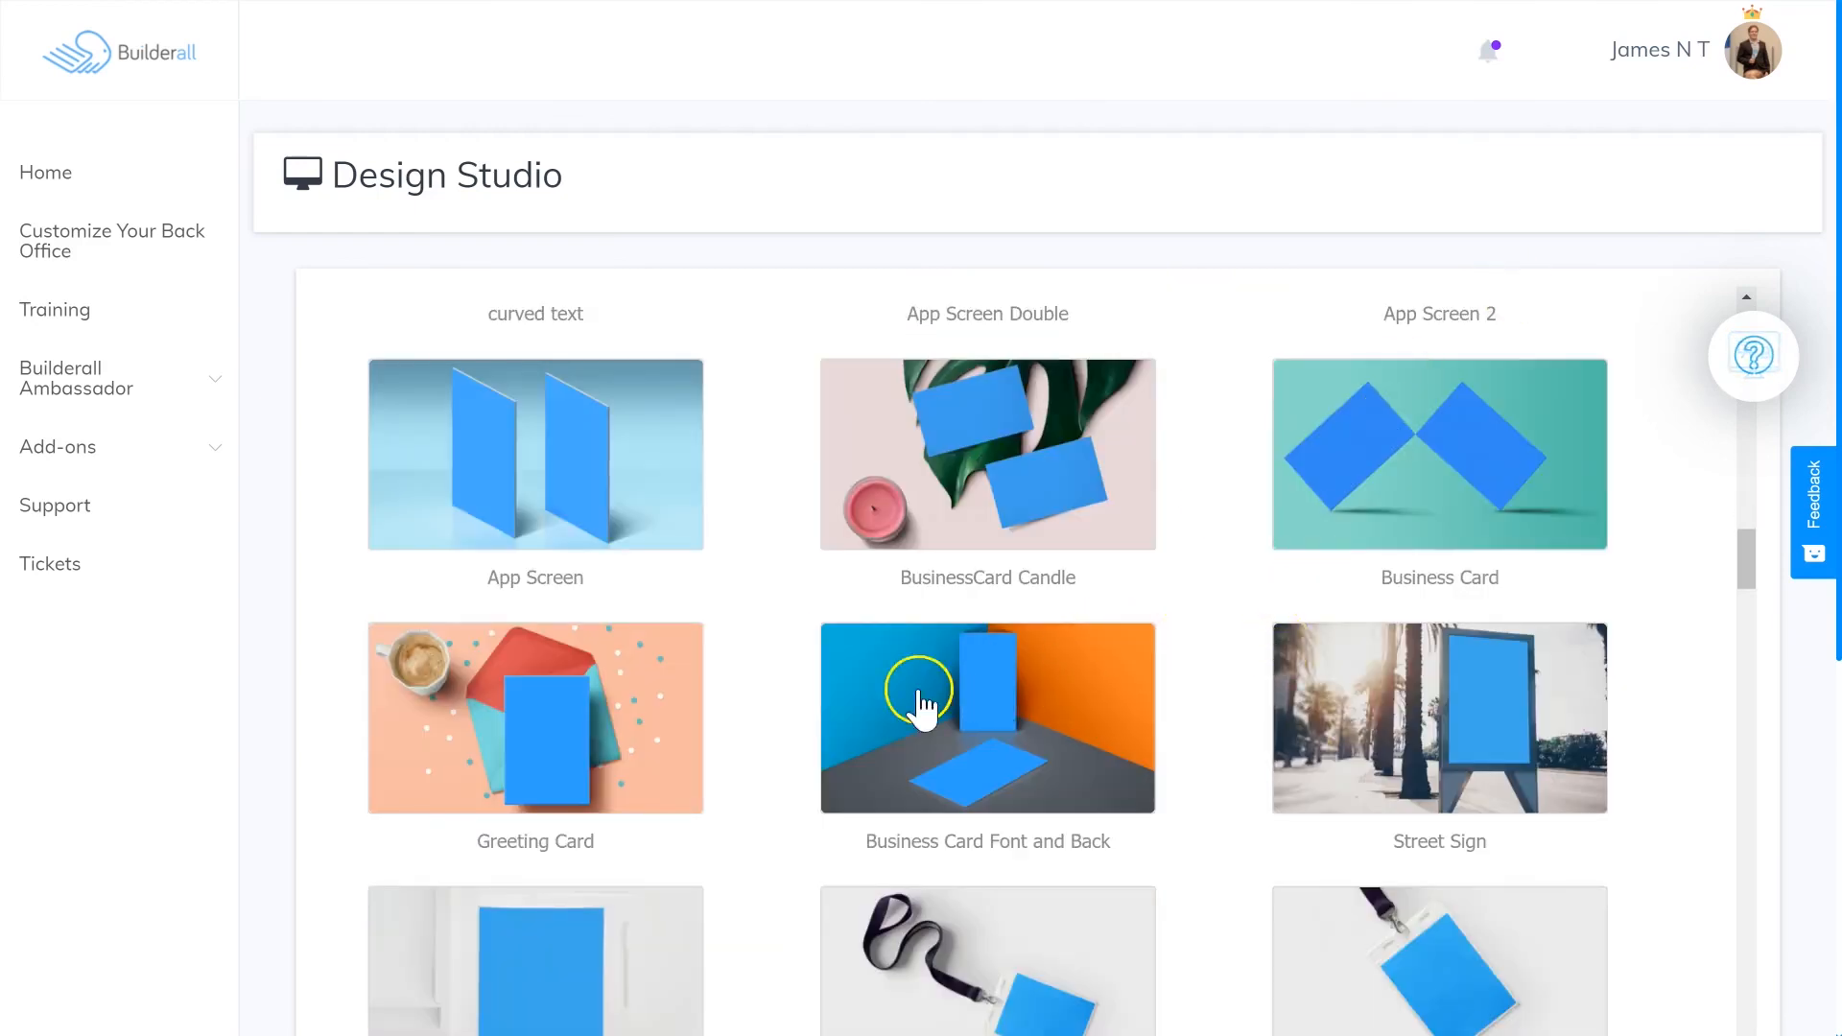
scroll(1257, 461, "up", 3)
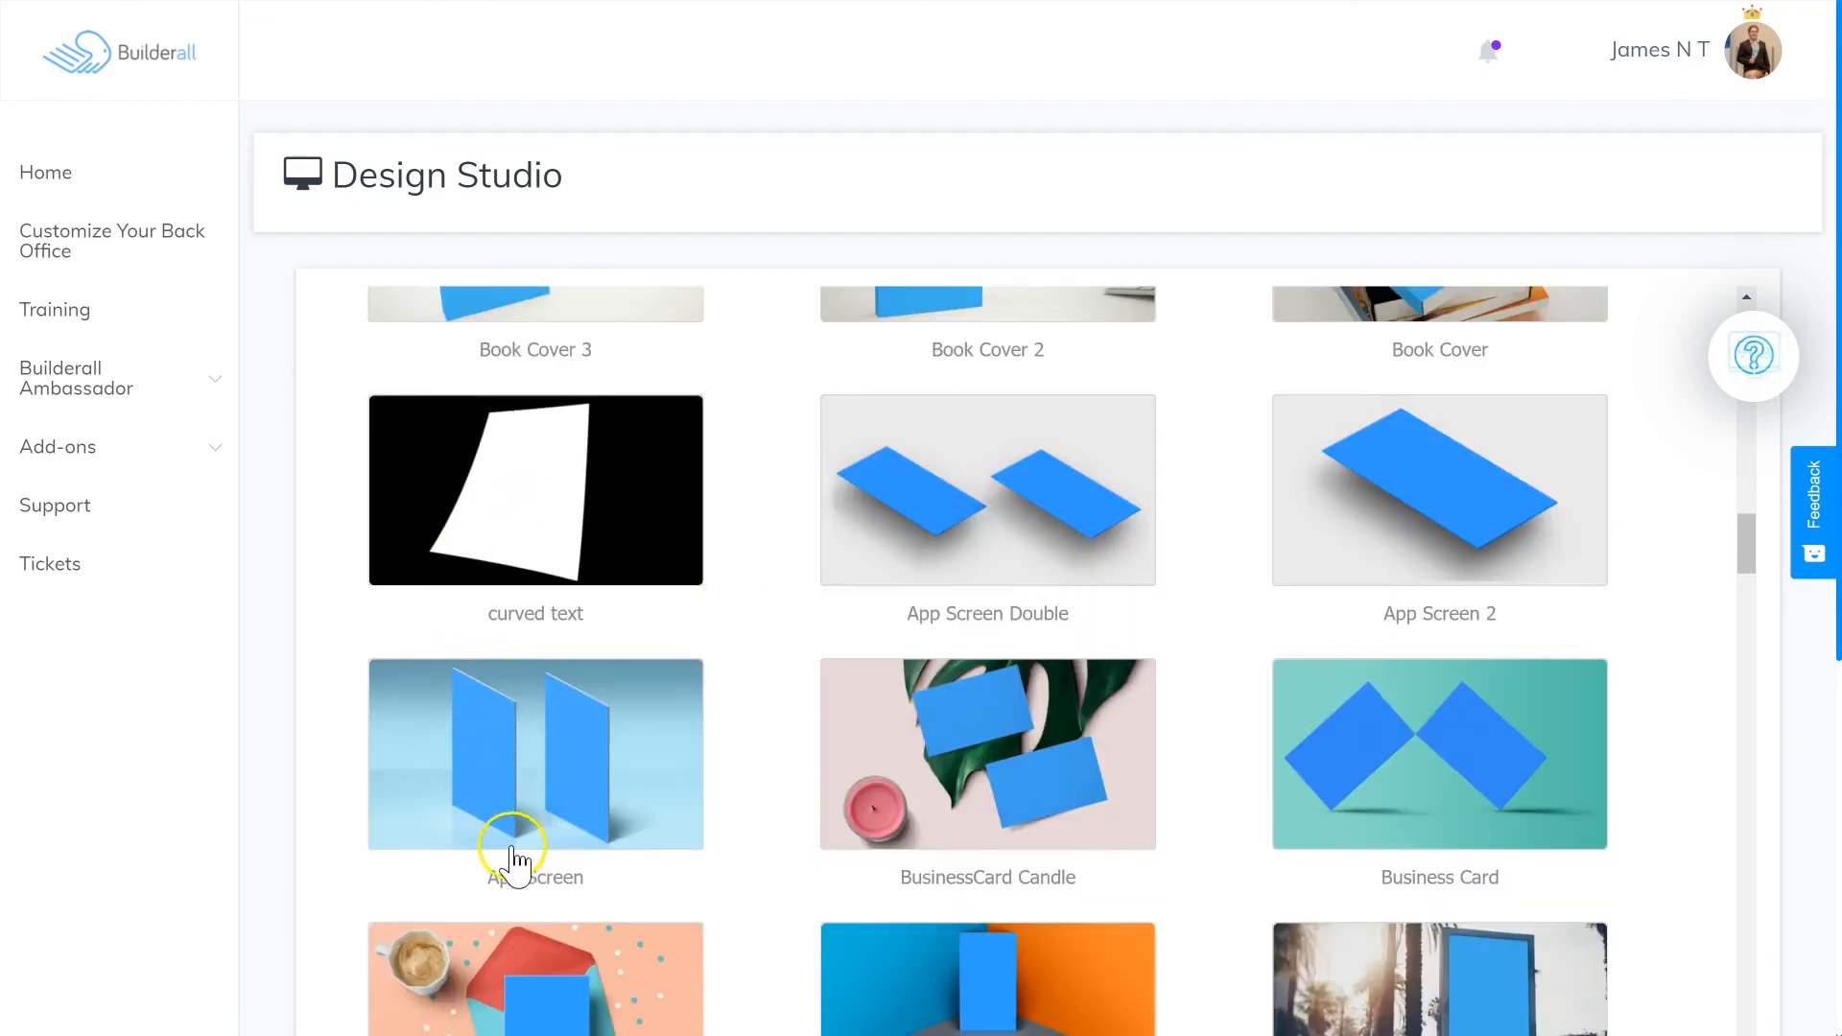
scroll(1214, 686, "down", 3)
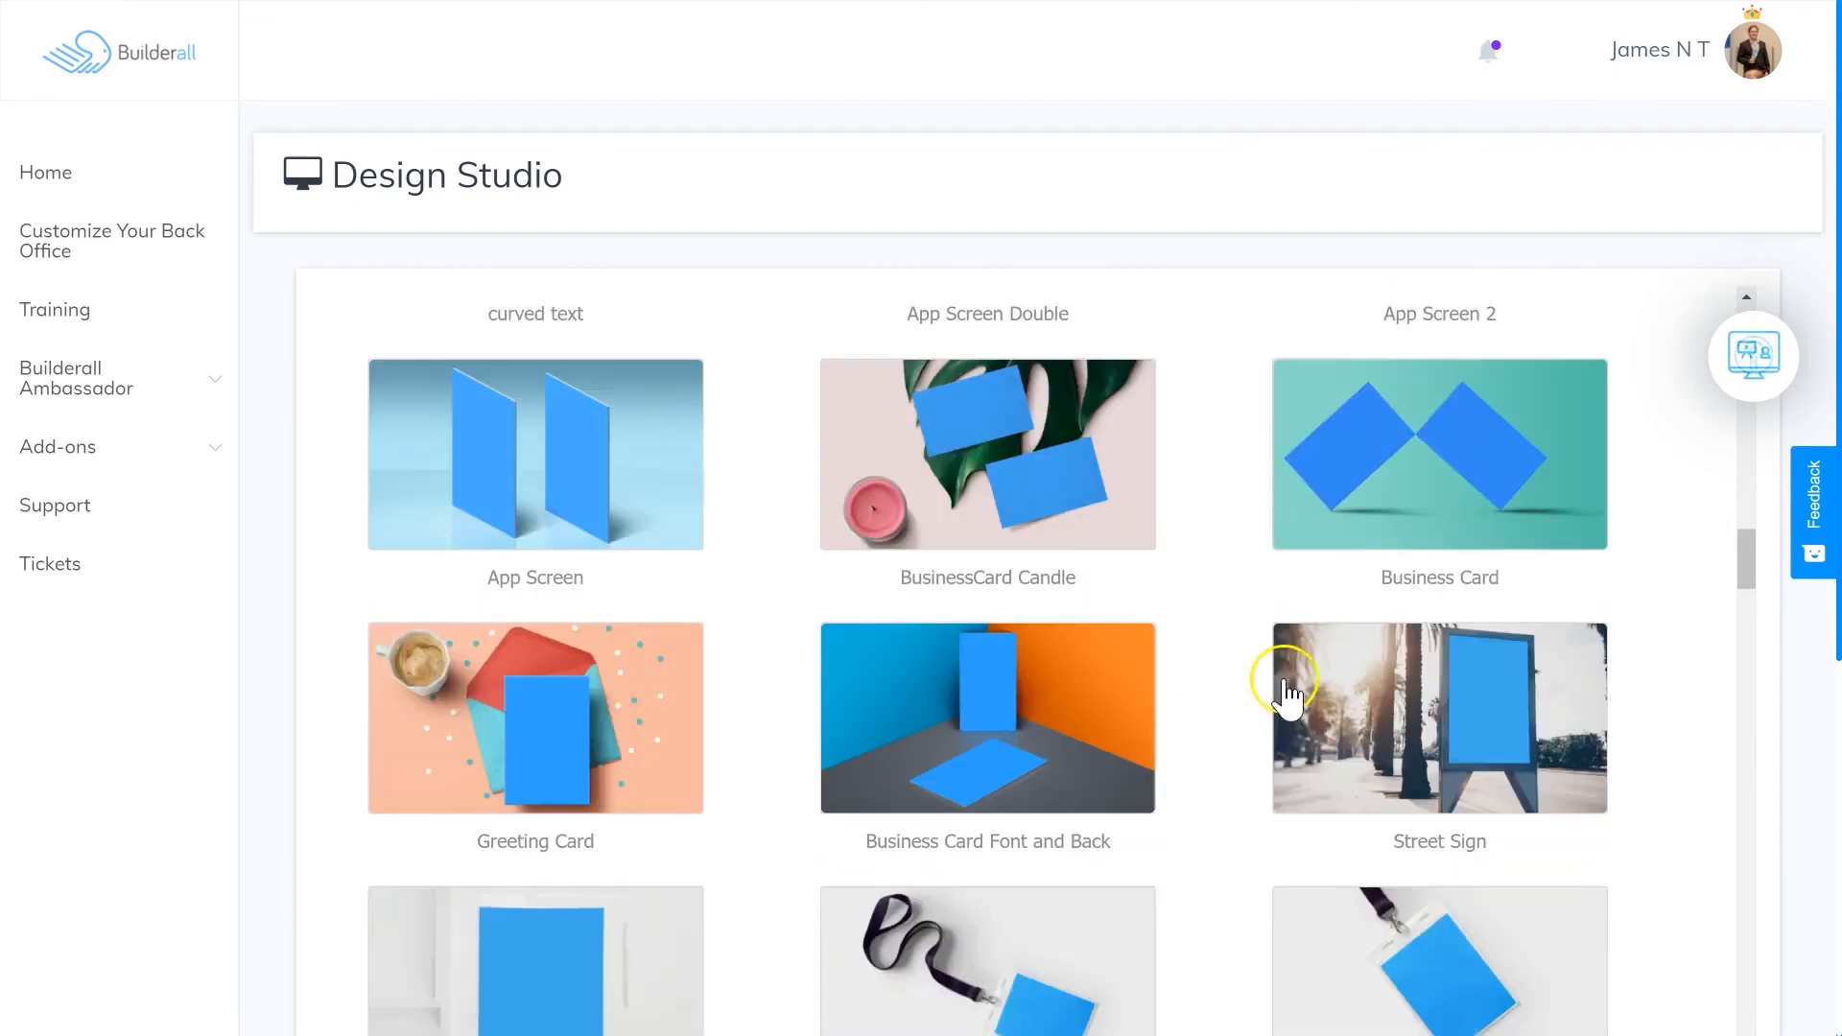
scroll(1213, 686, "down", 3)
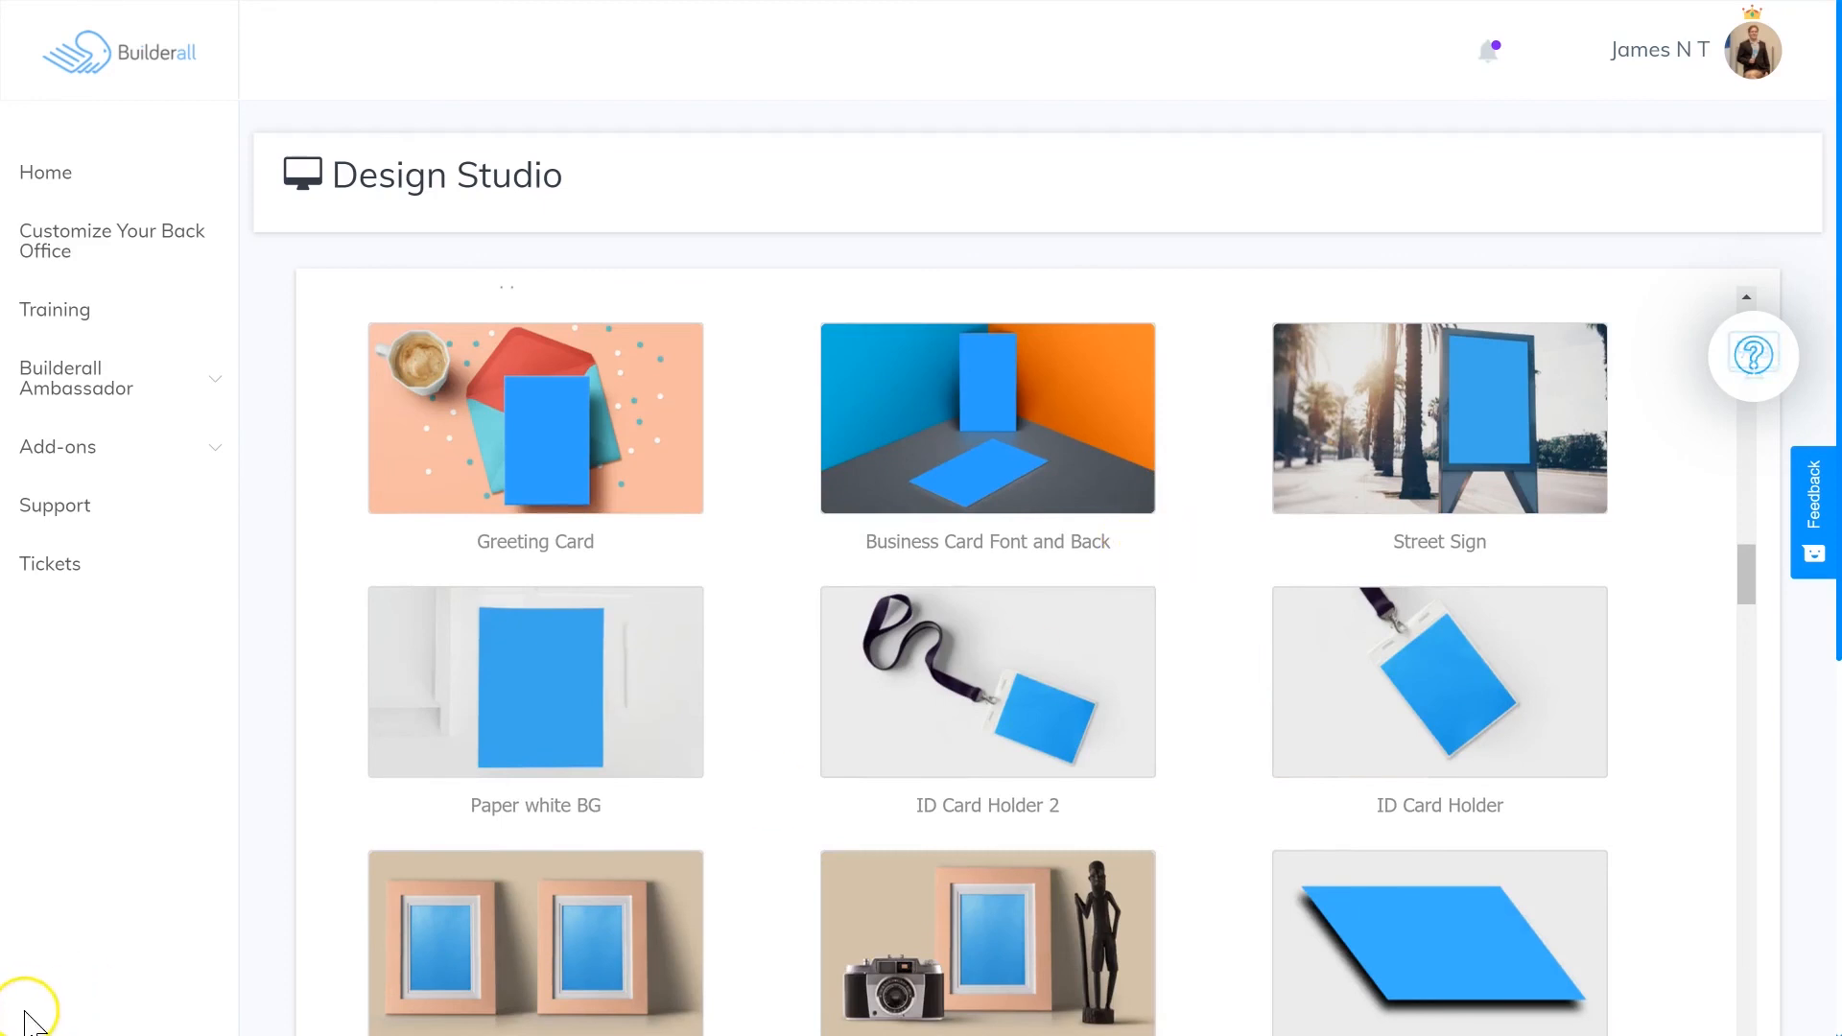
scroll(1673, 761, "down", 3)
left_click_drag(1744, 595, 1760, 772)
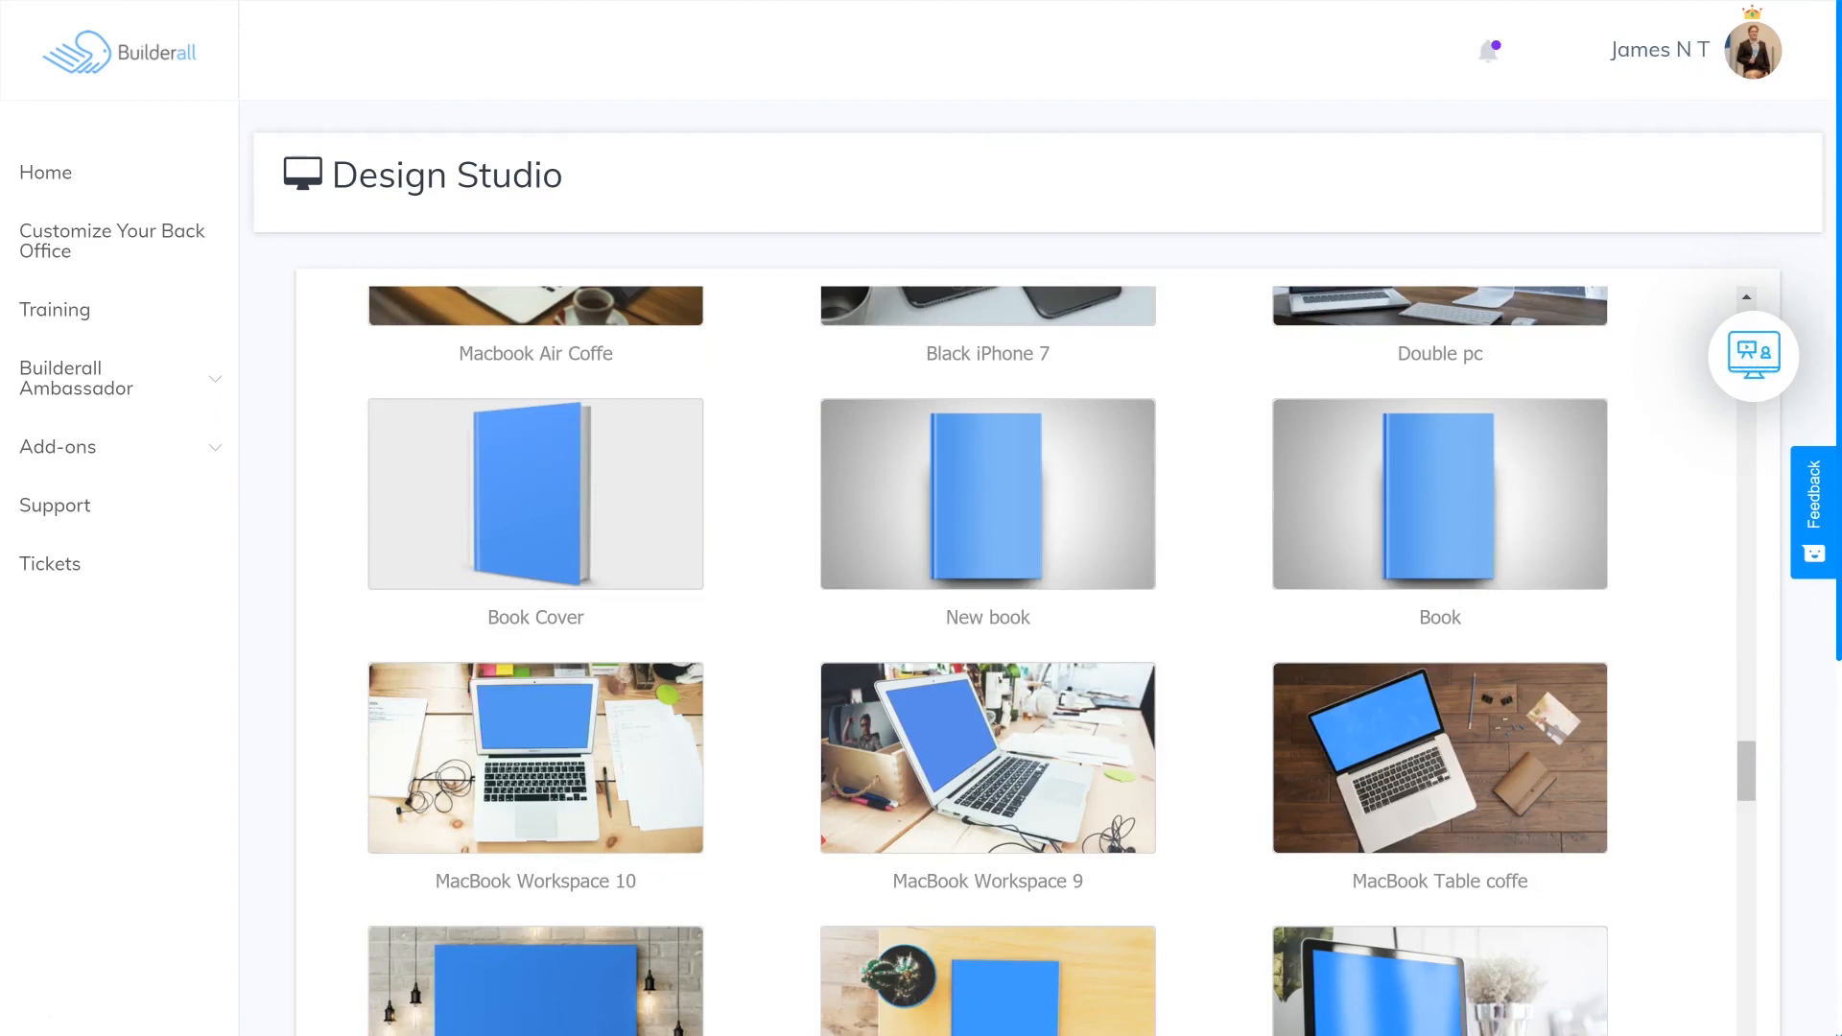
Step: Open the New book mockup and examine its media upload, result, download and GIF options
left_click(996, 473)
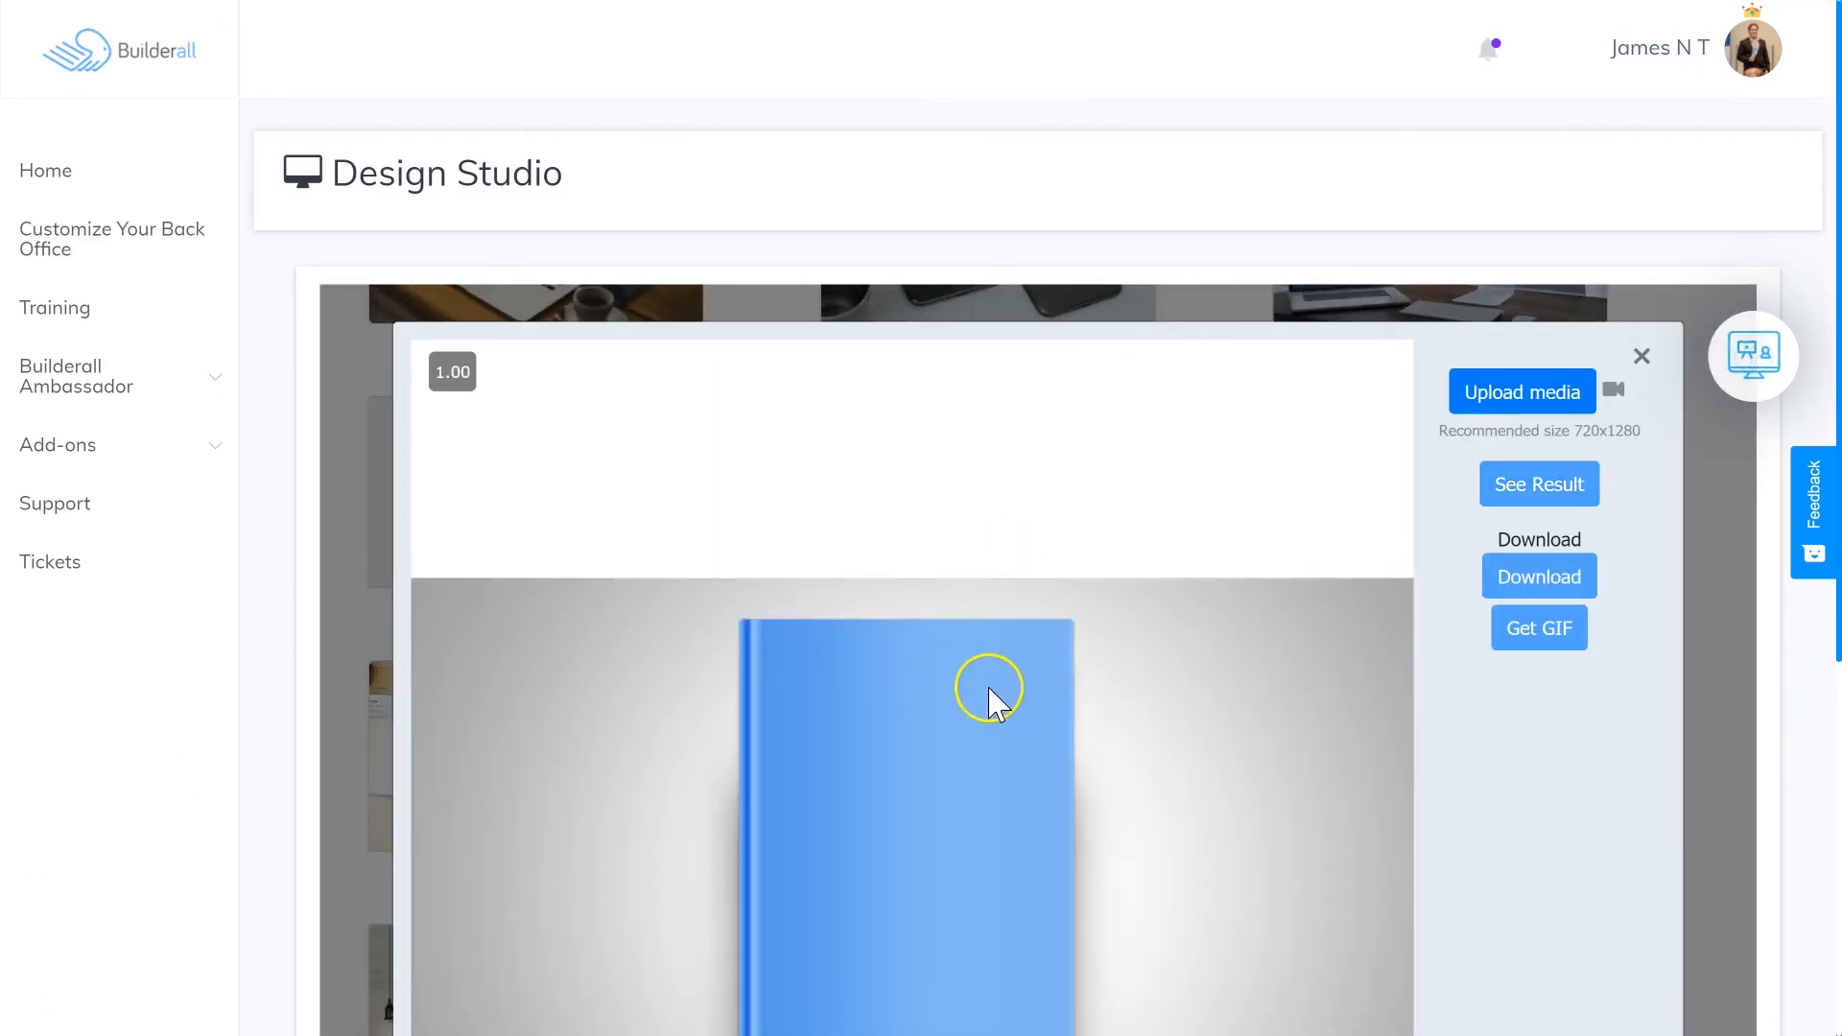
scroll(1395, 286, "down", 1)
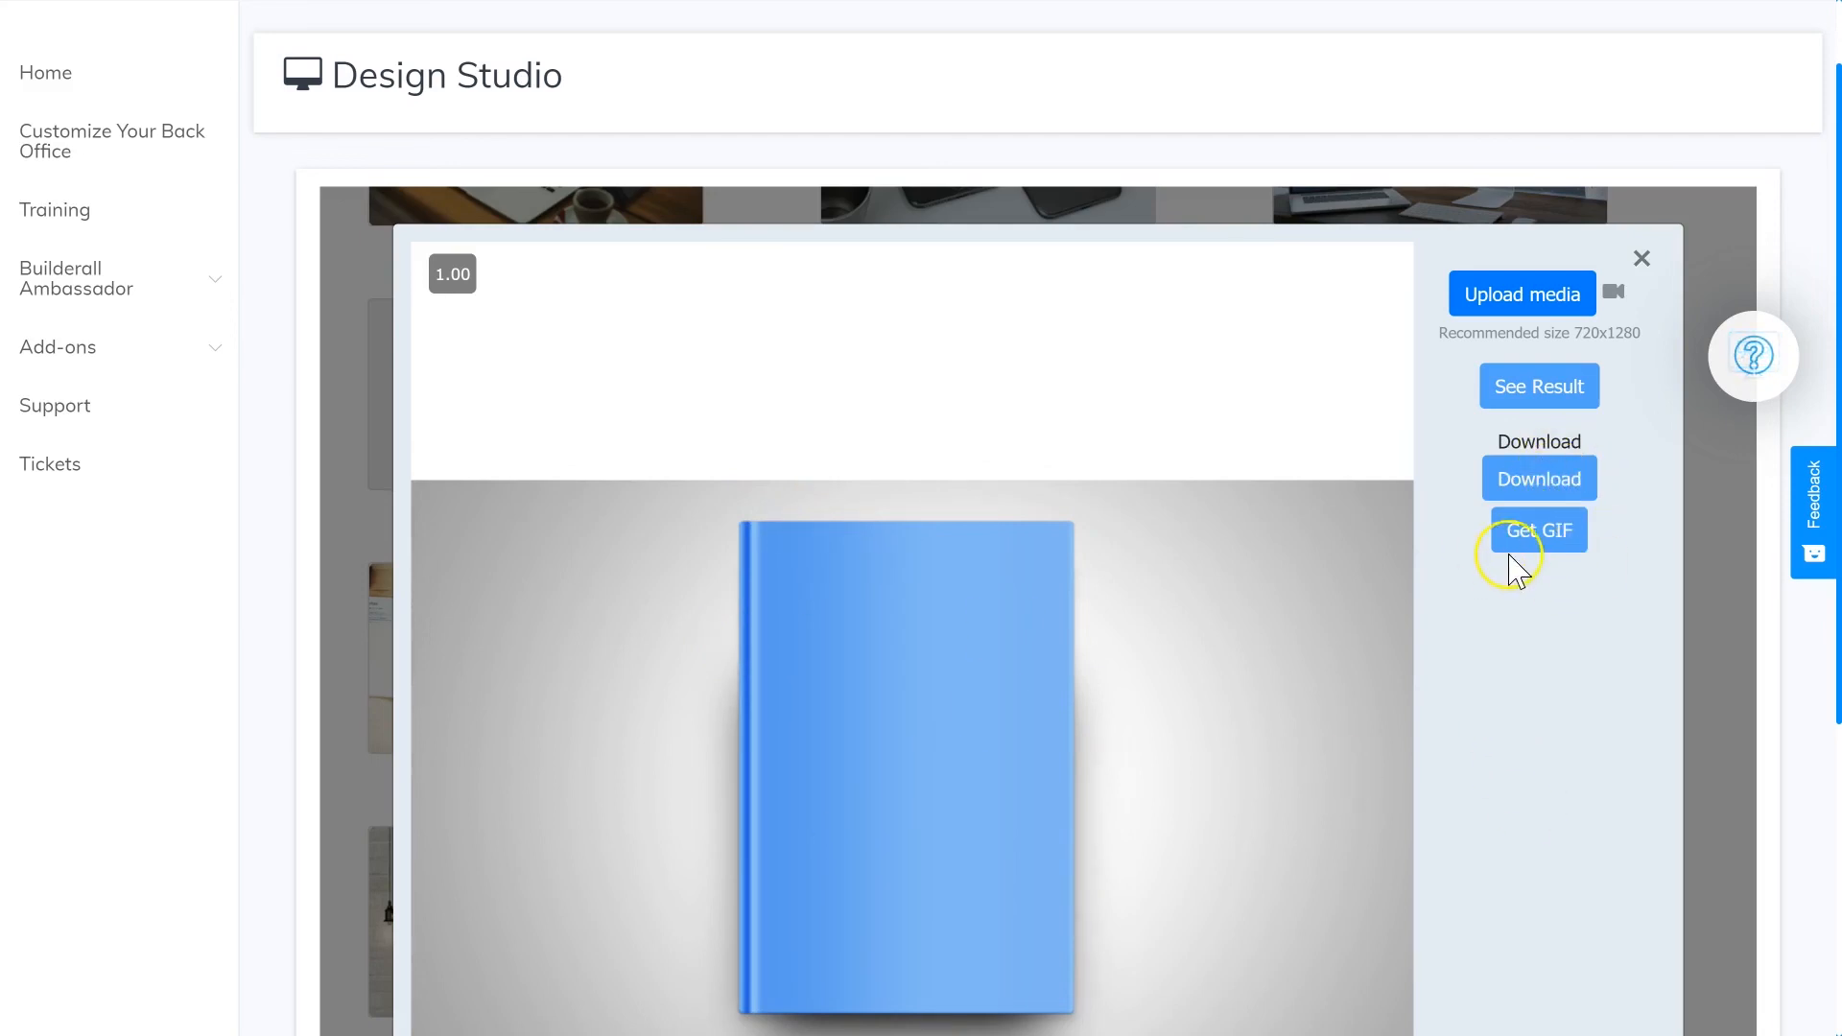
scroll(1482, 662, "down", 3)
scroll(1233, 794, "up", 4)
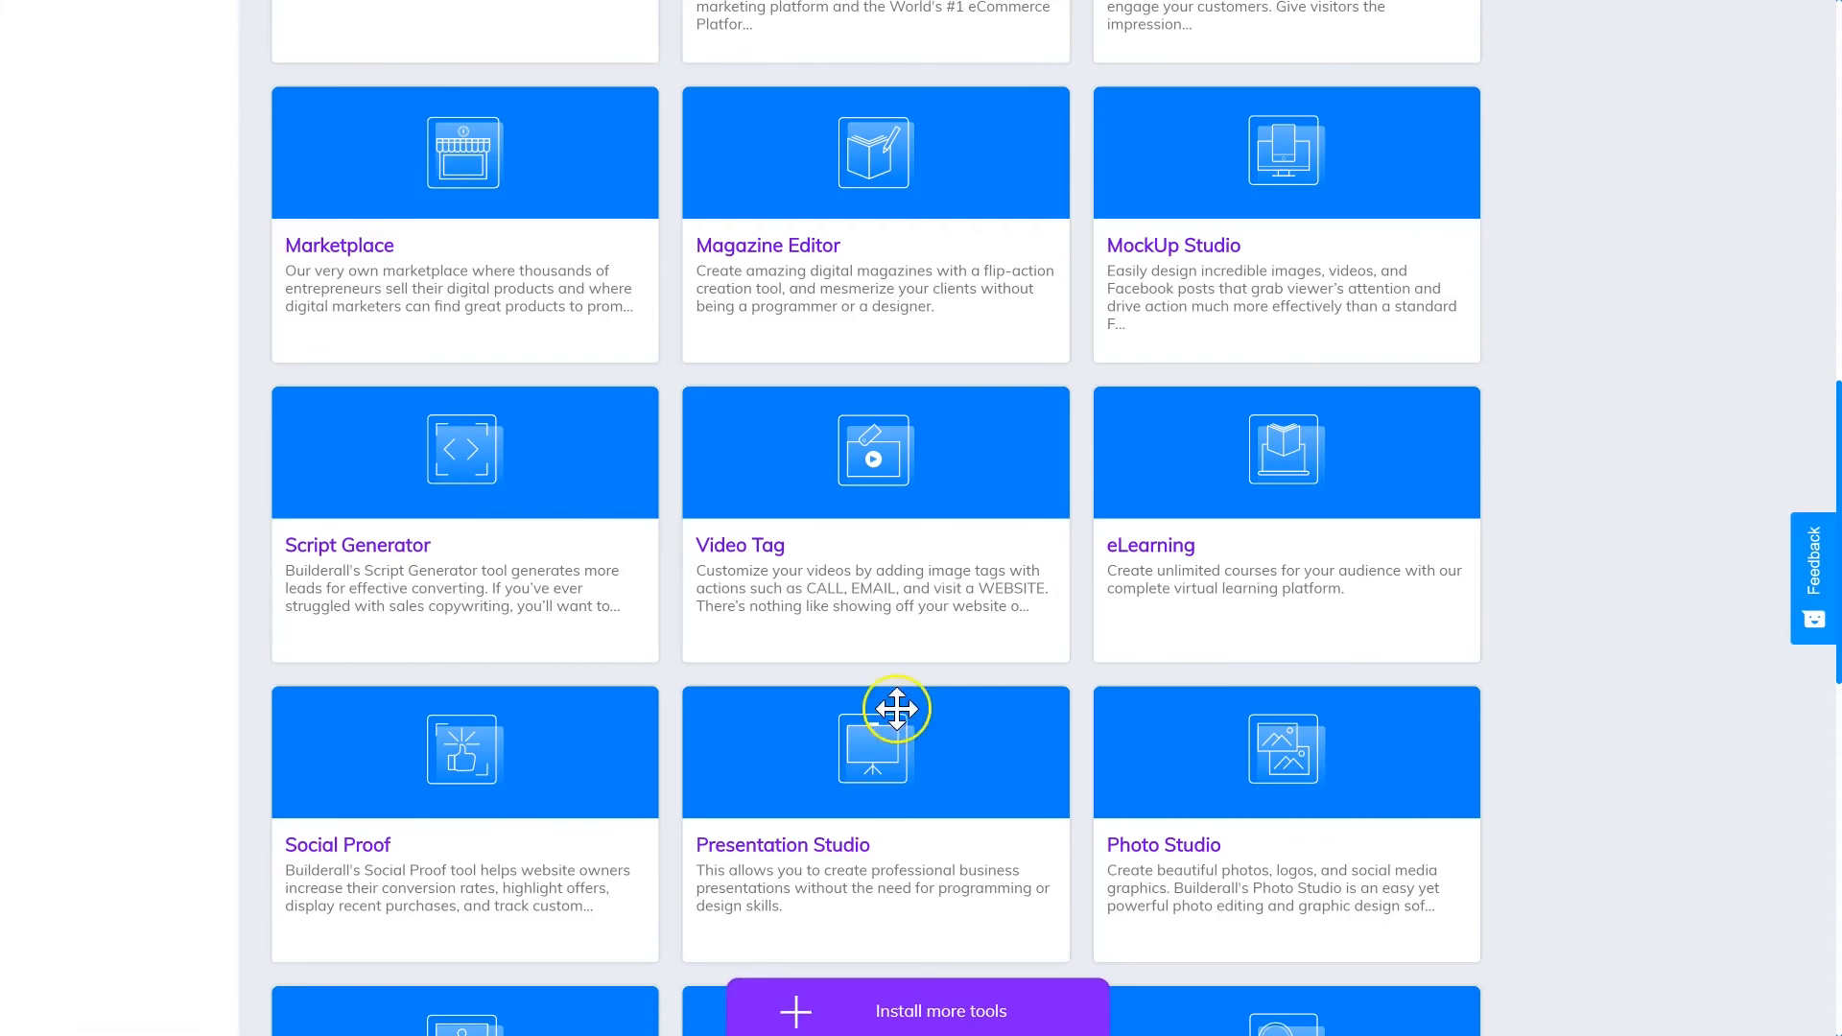
Step: Review the tools listed in the Builderall back office, from Pixel Perfect Builder down to Sitebot
scroll(1003, 614, "up", 12)
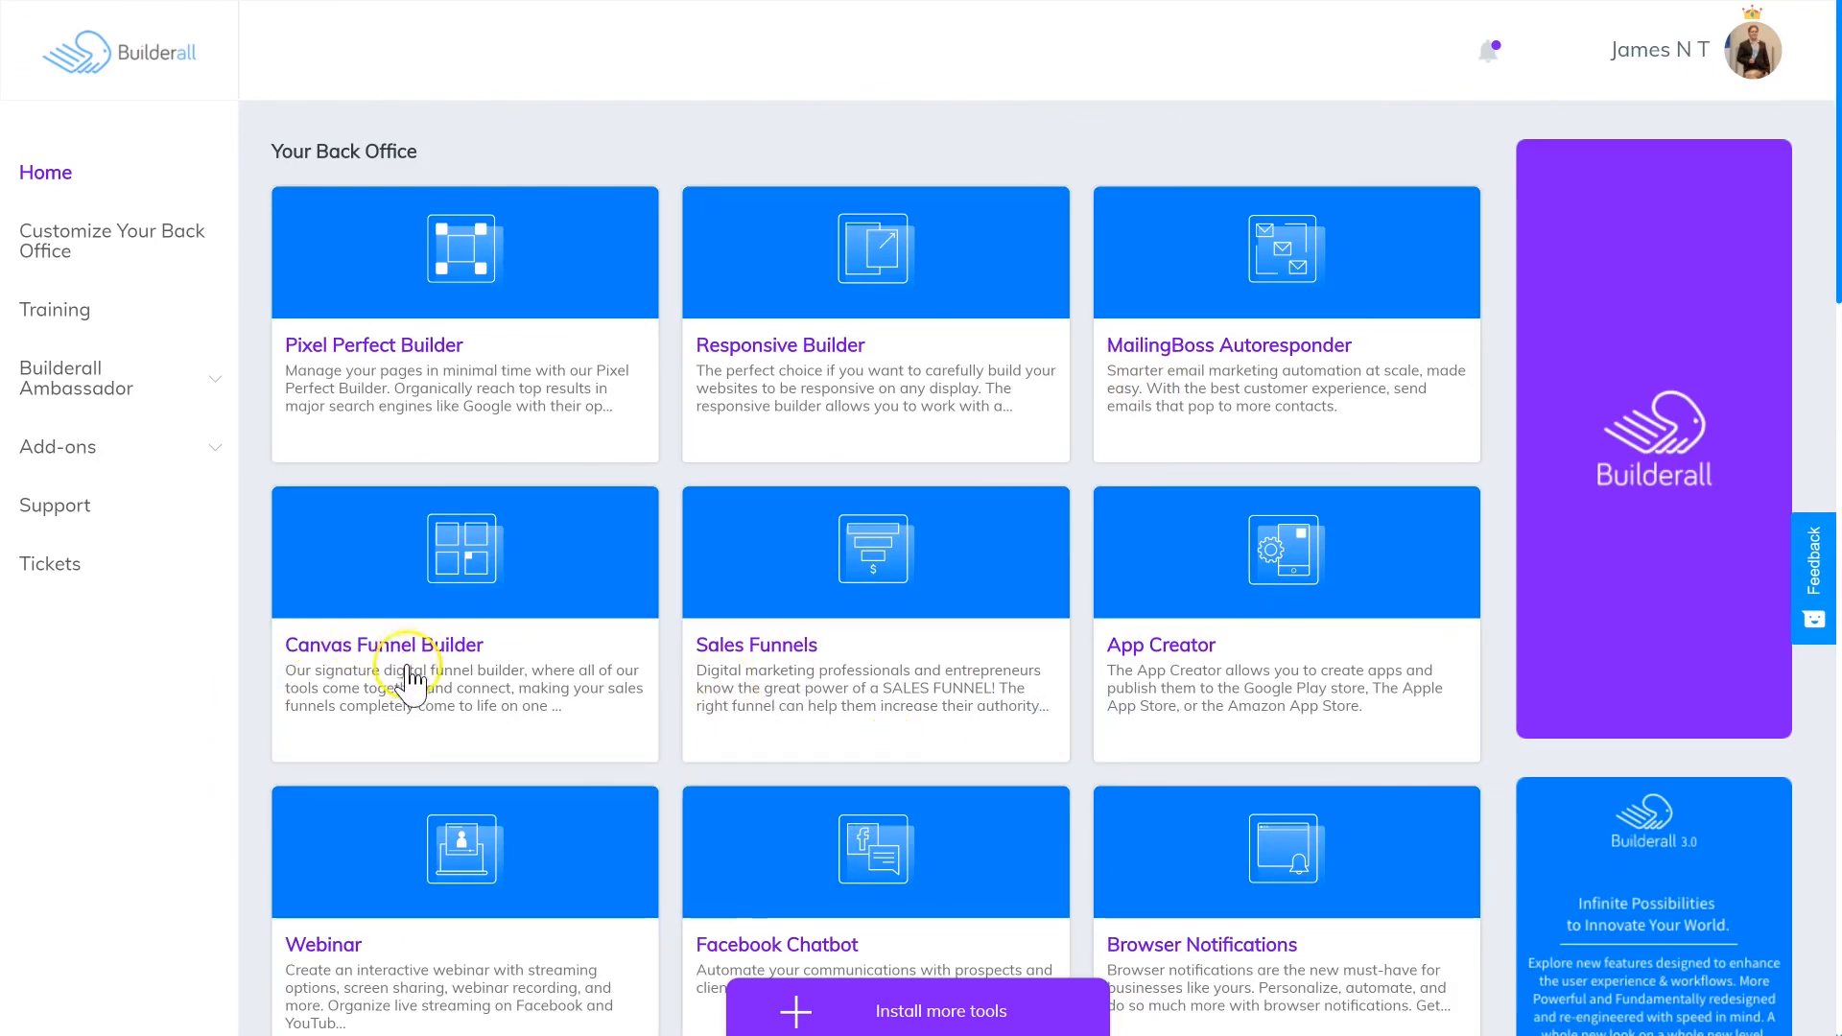
scroll(441, 729, "down", 3)
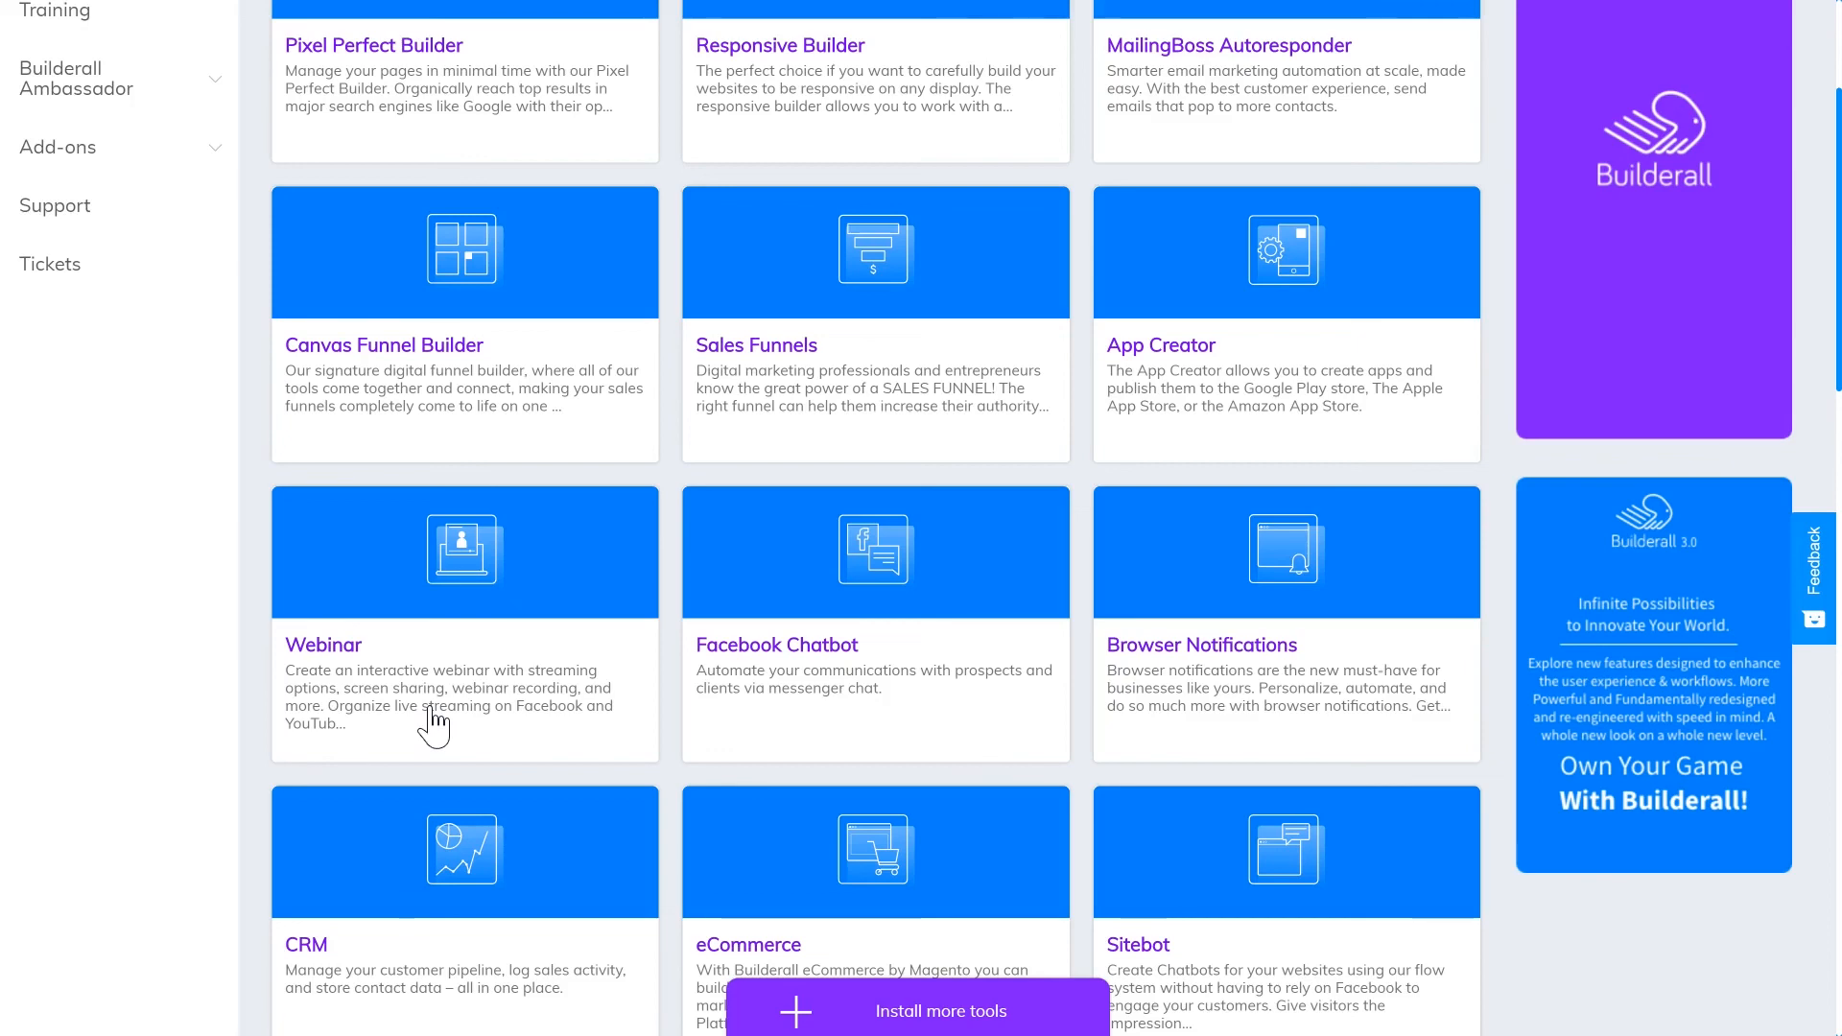
scroll(433, 726, "up", 3)
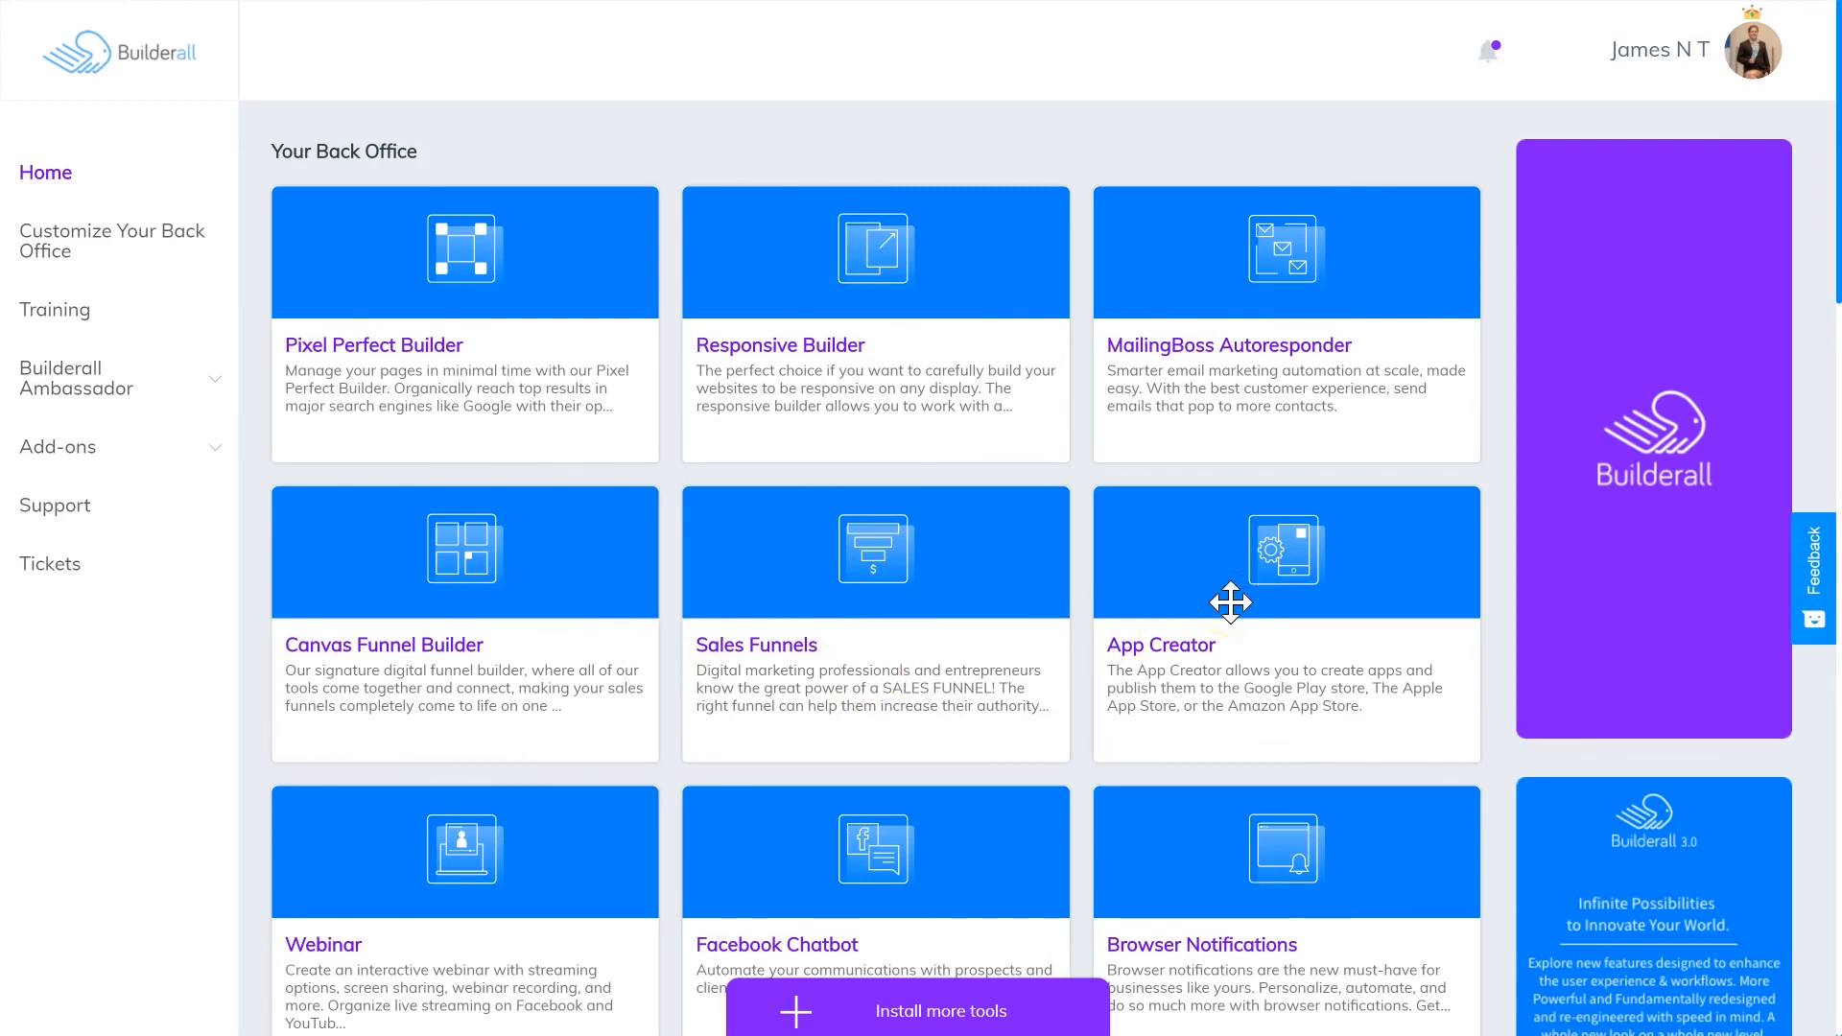
scroll(1231, 602, "down", 1)
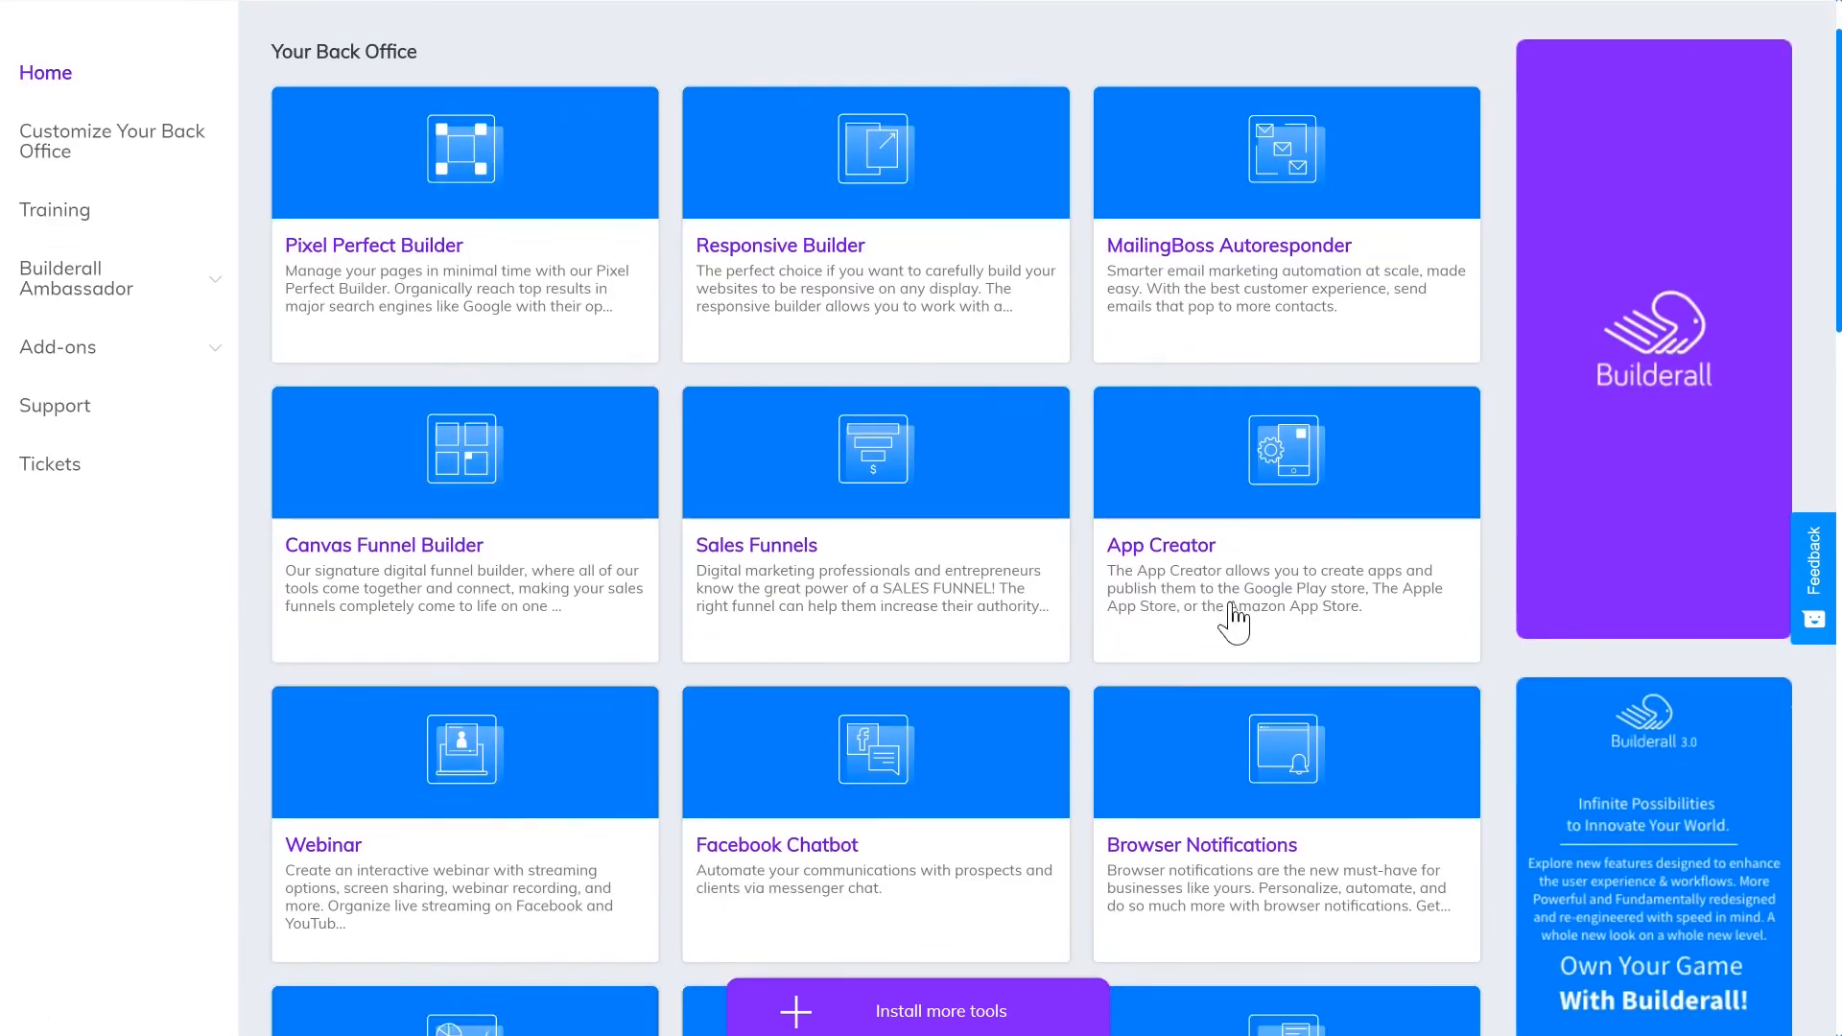
scroll(518, 798, "down", 2)
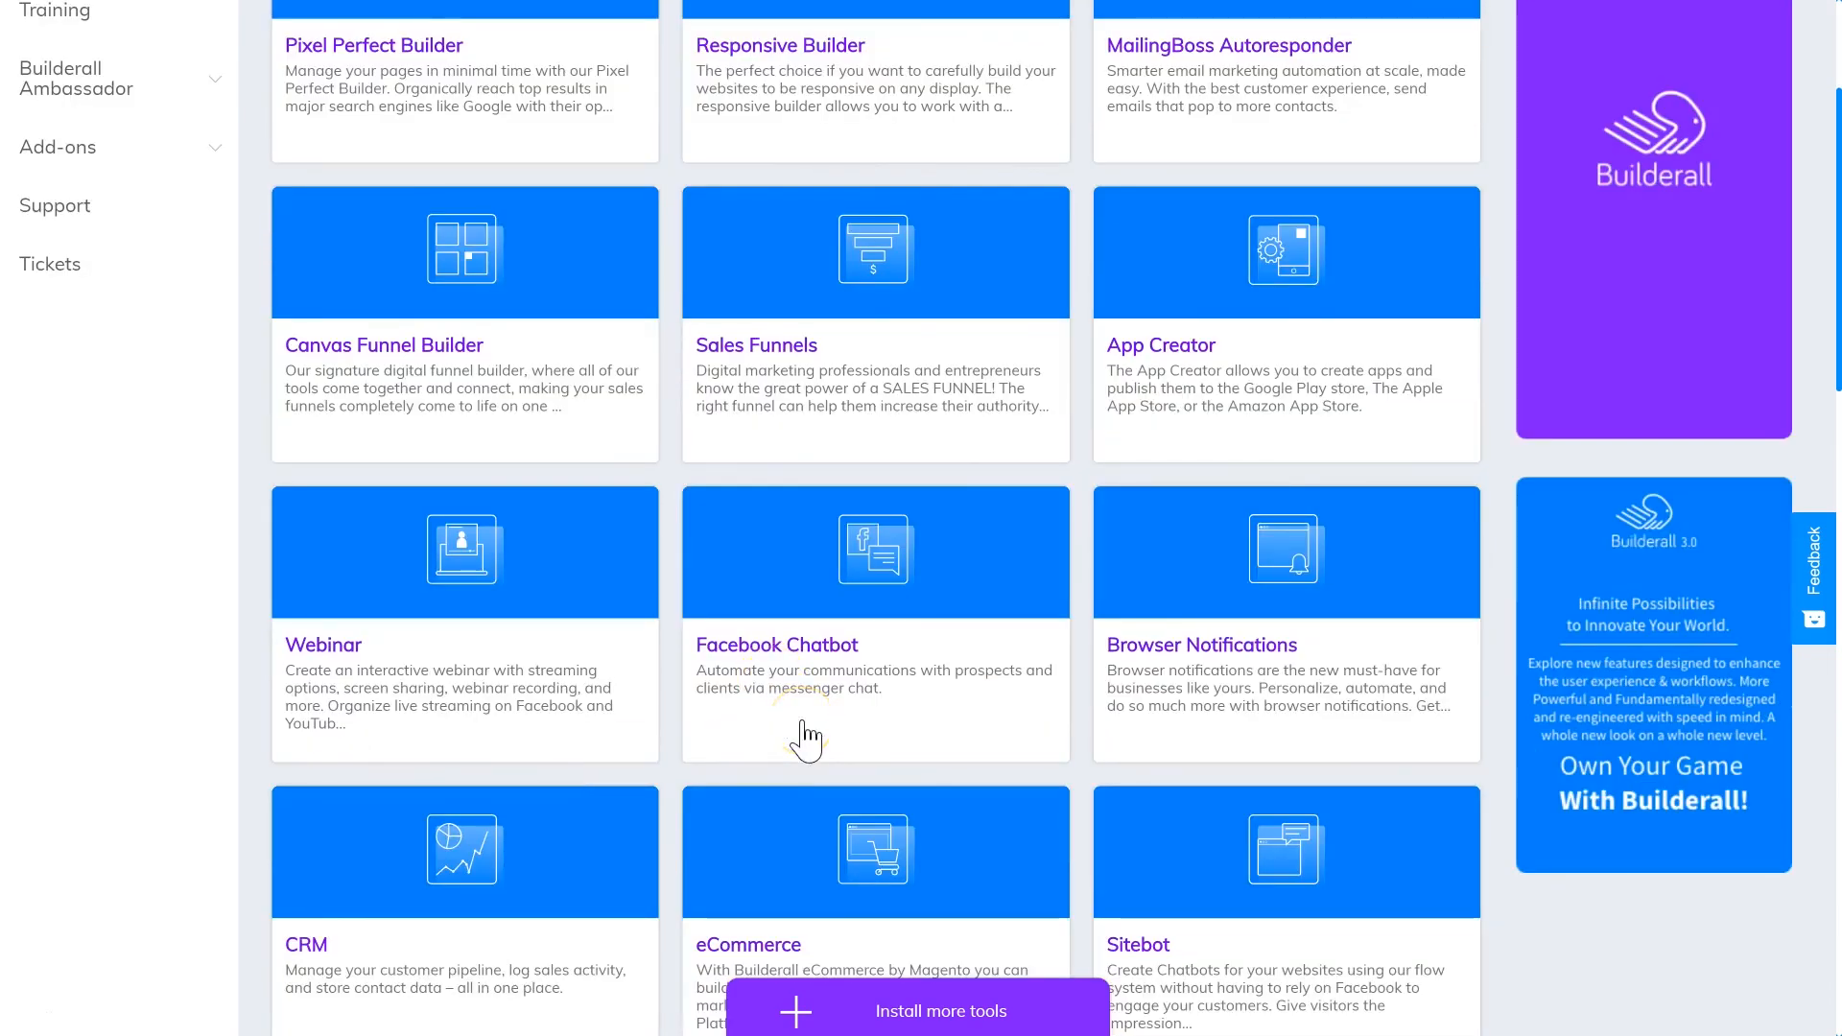
scroll(823, 750, "up", 1)
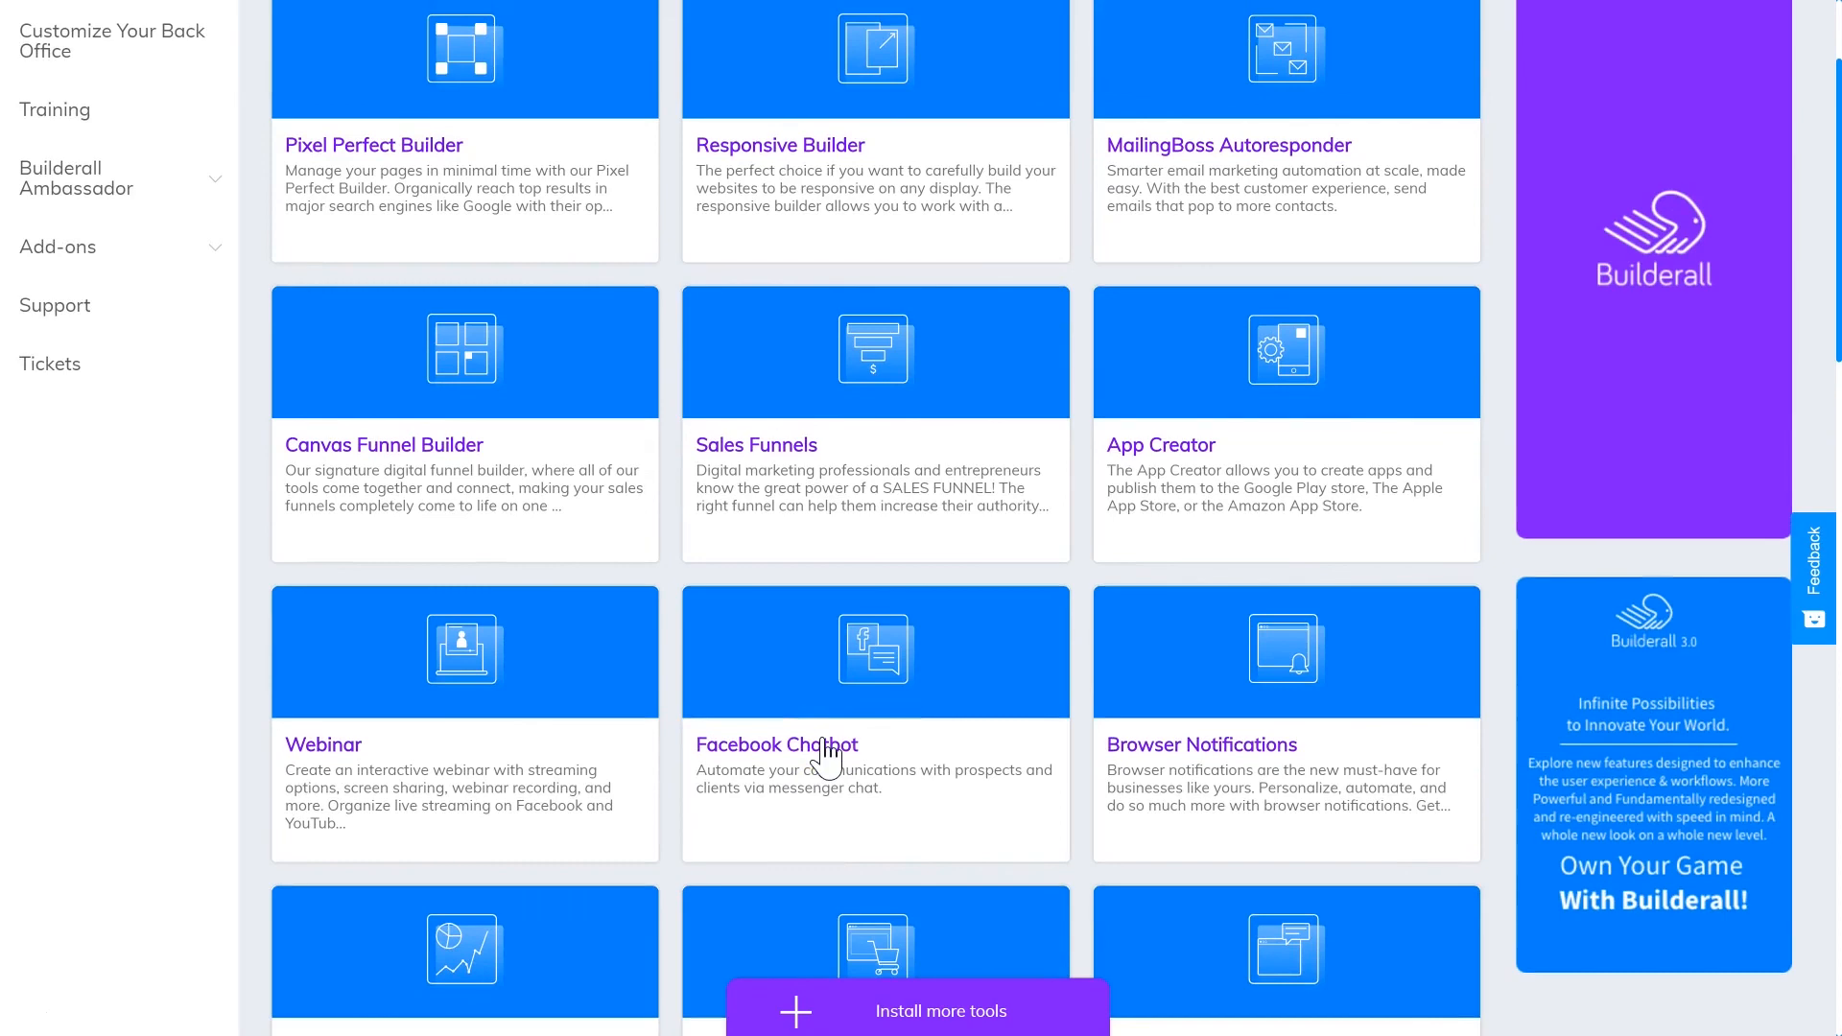
scroll(825, 758, "up", 2)
left_click(760, 741)
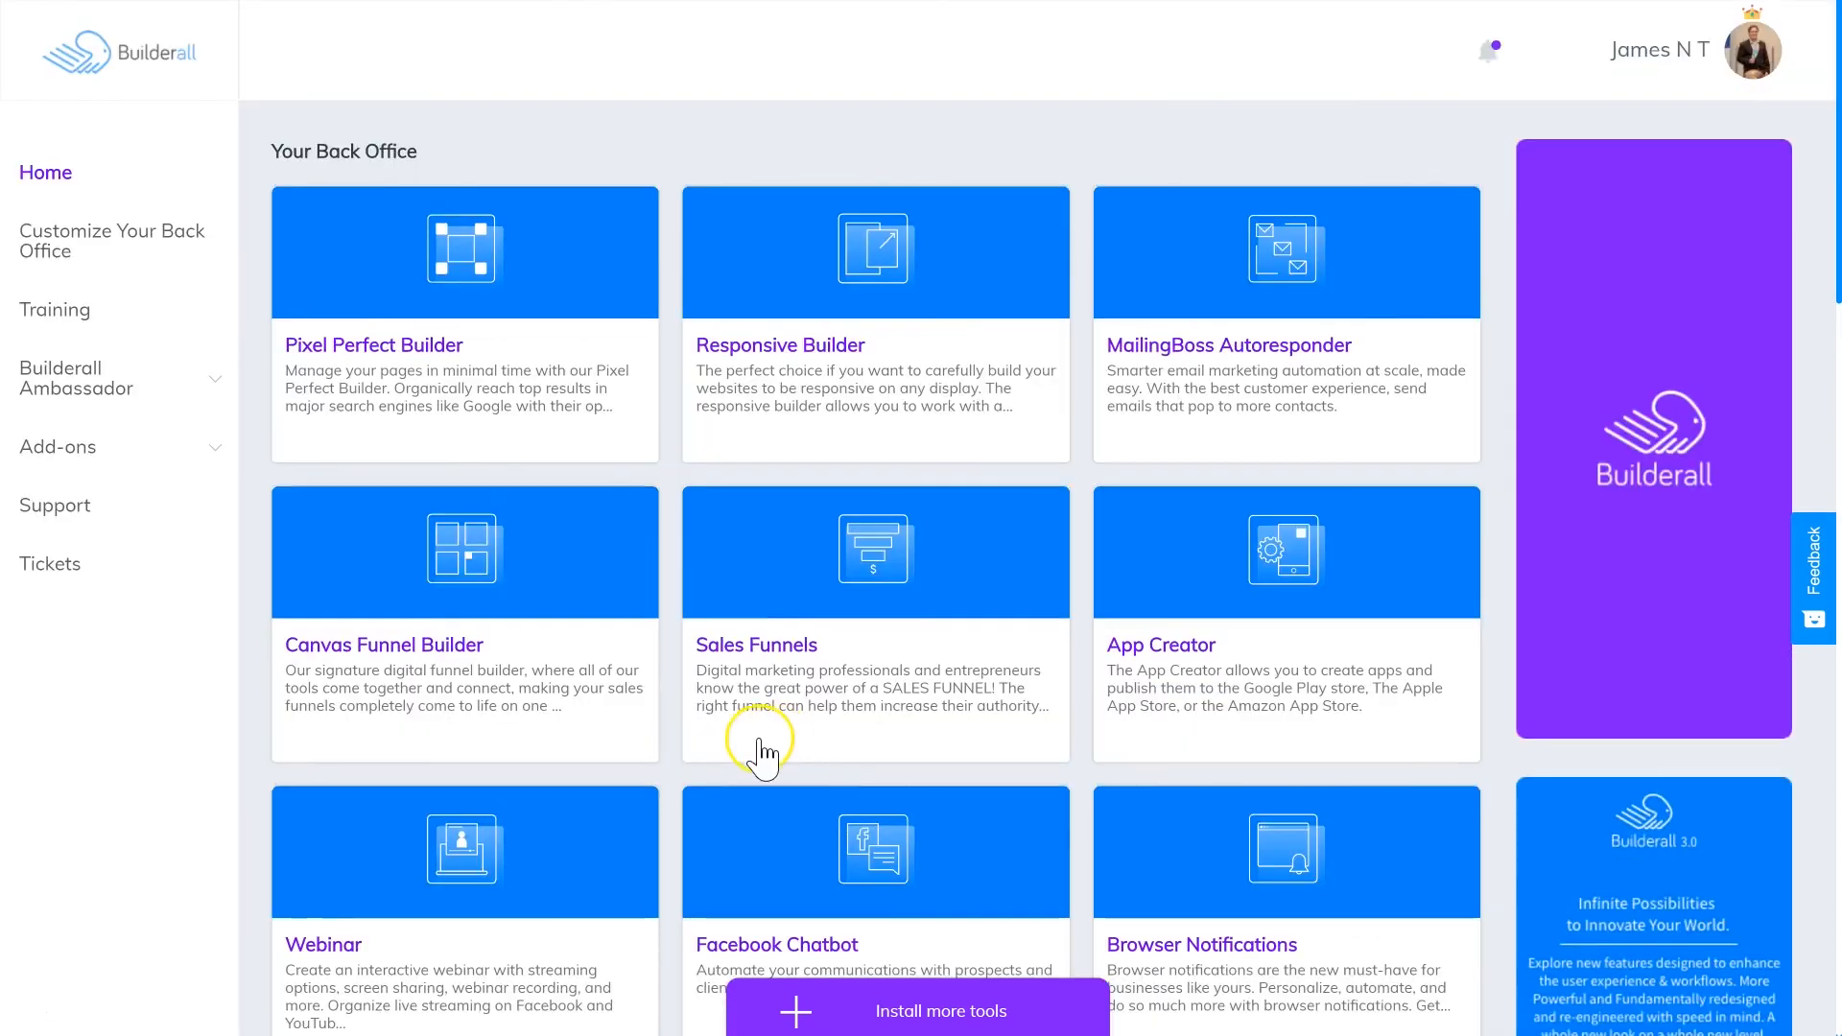